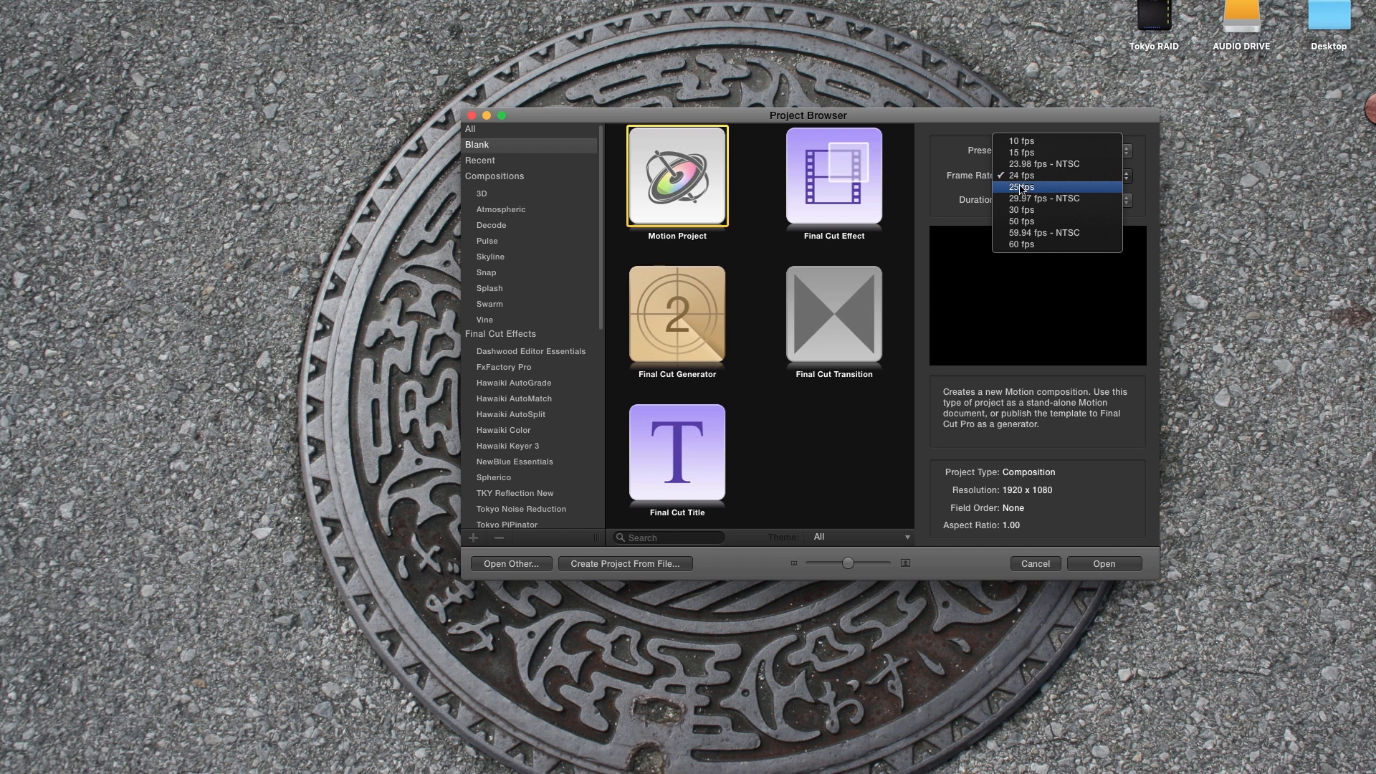
Create a blank Motion project with the frame rate set to 25 fps
click(1021, 188)
click(1111, 567)
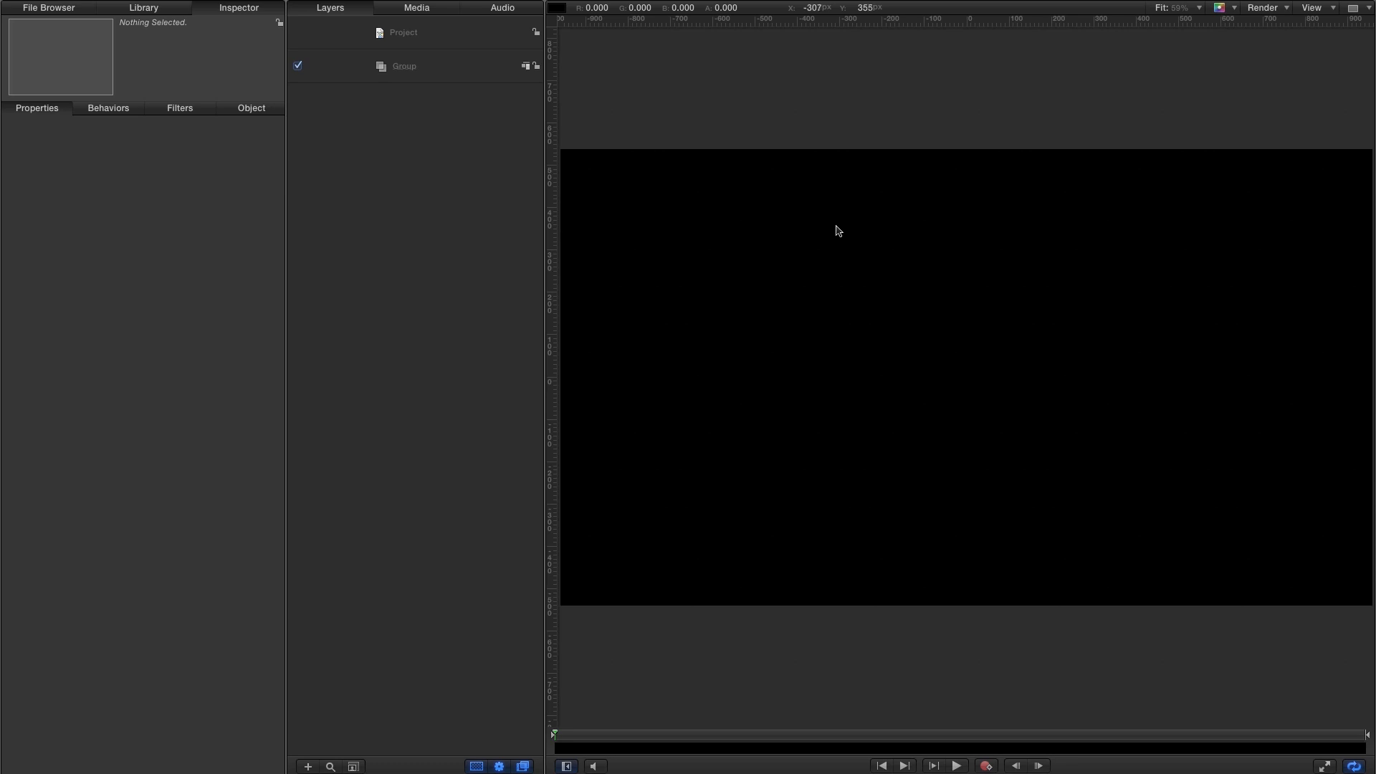
Add the Fireblaze particle emitter from the Pyro category to the canvas and preview its animation
click(147, 8)
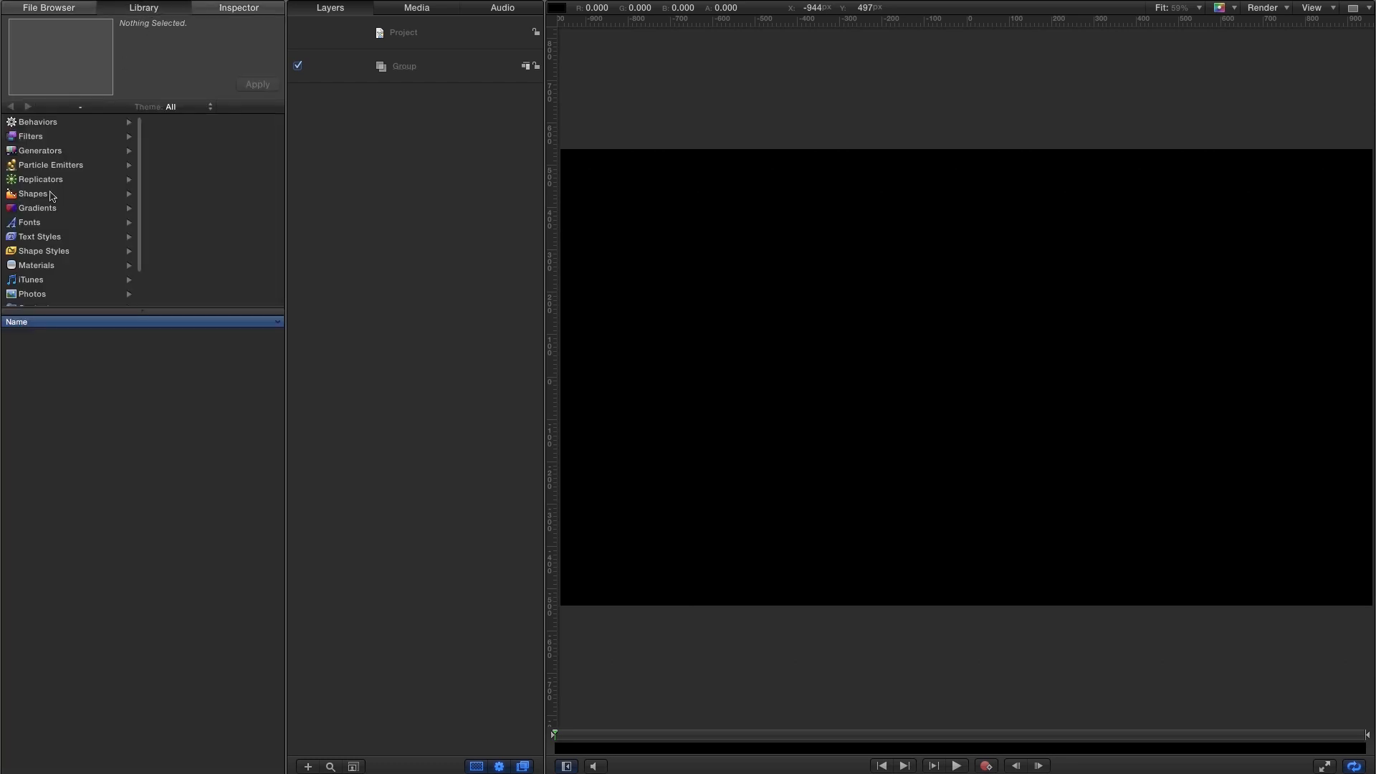
click(47, 168)
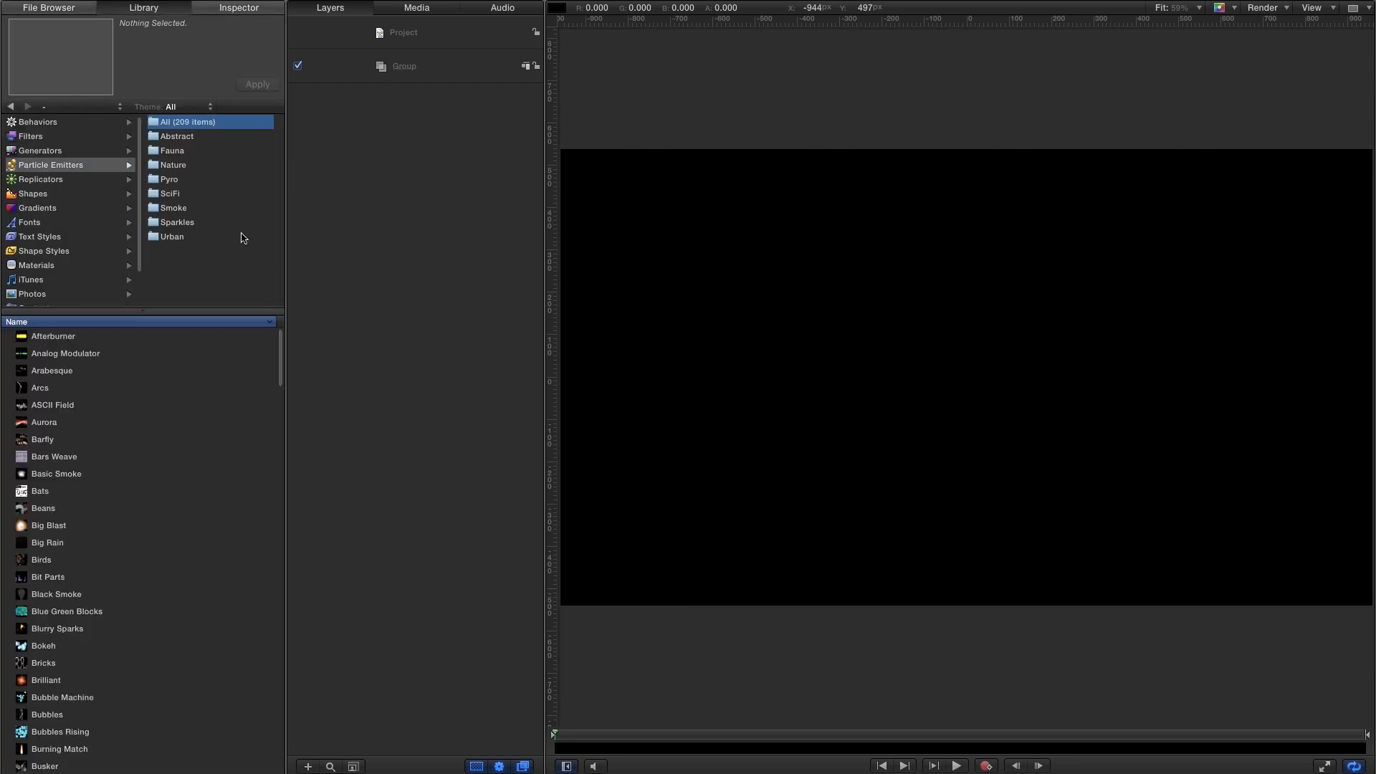
click(172, 180)
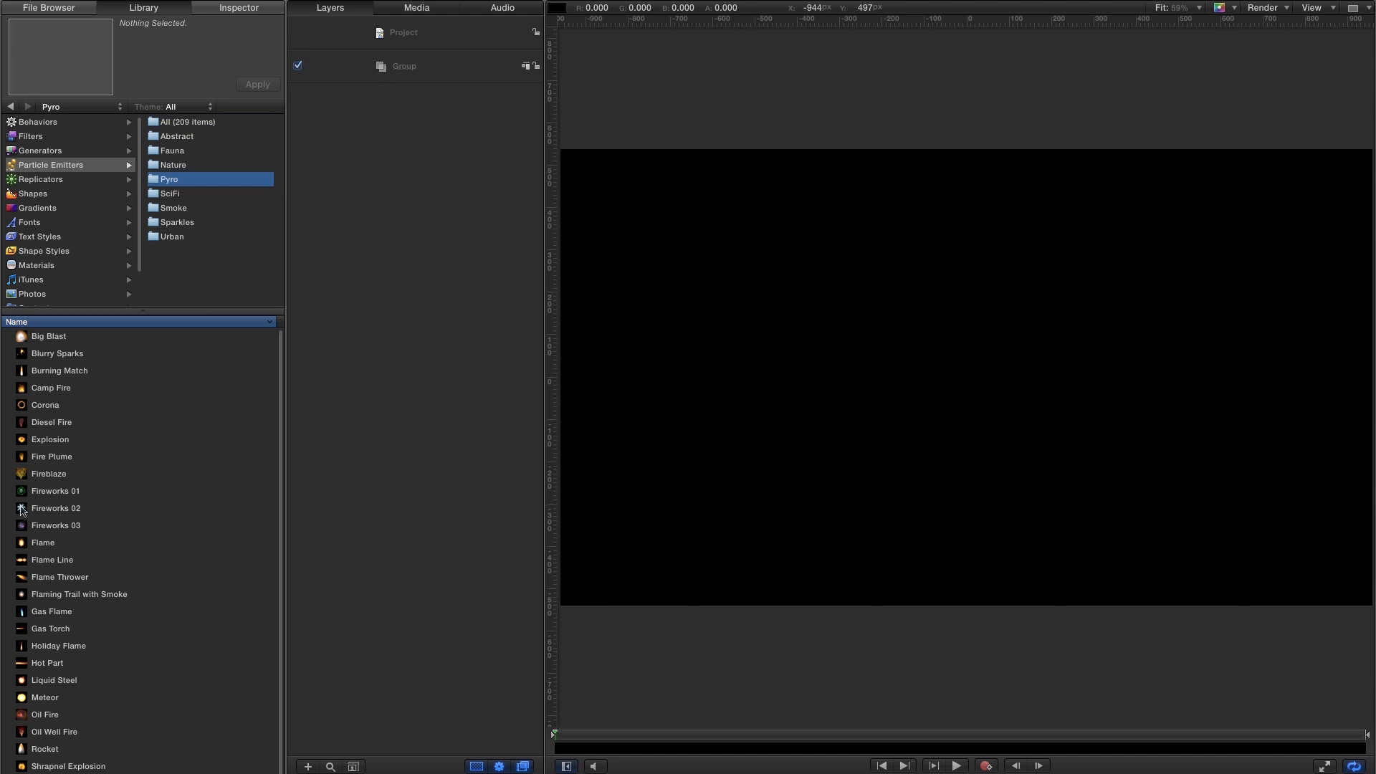
drag(22, 479, 975, 394)
click(957, 766)
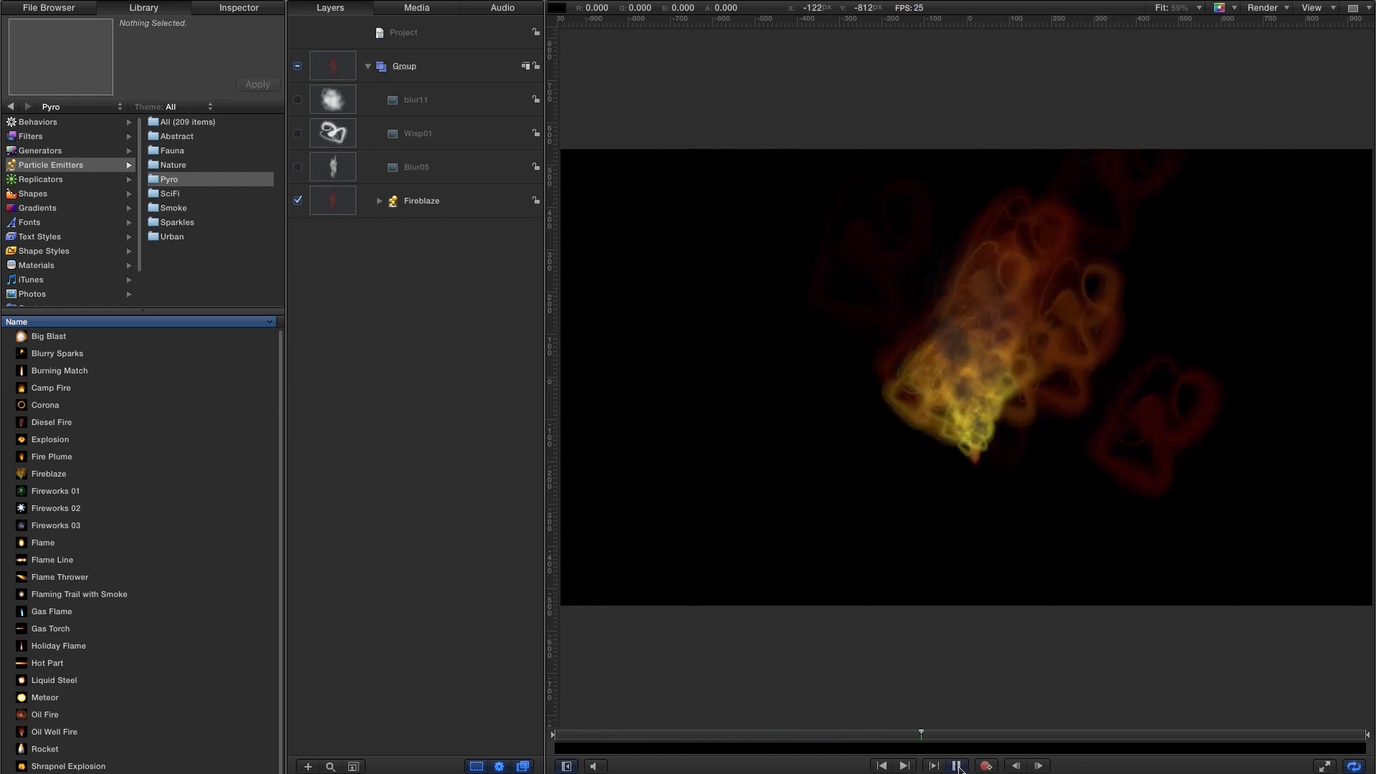
click(957, 766)
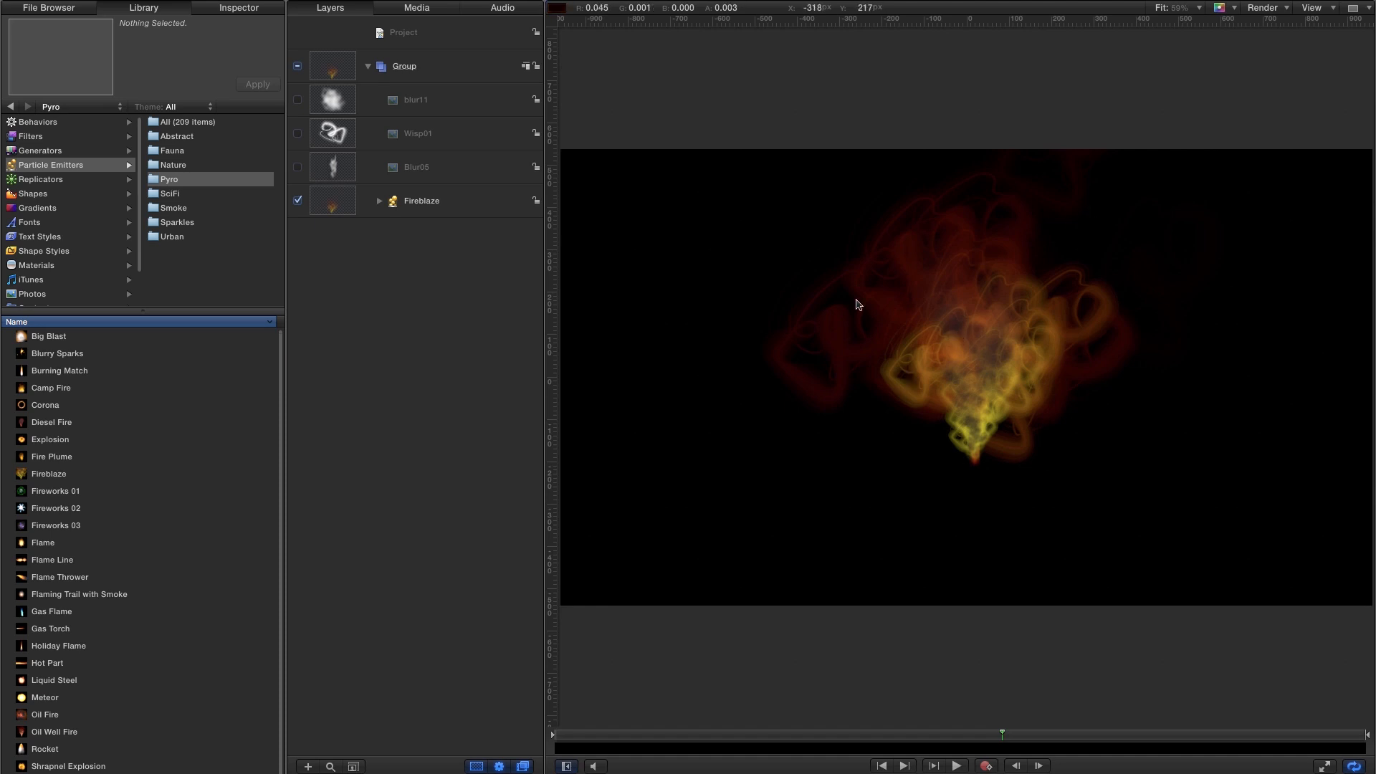
click(956, 766)
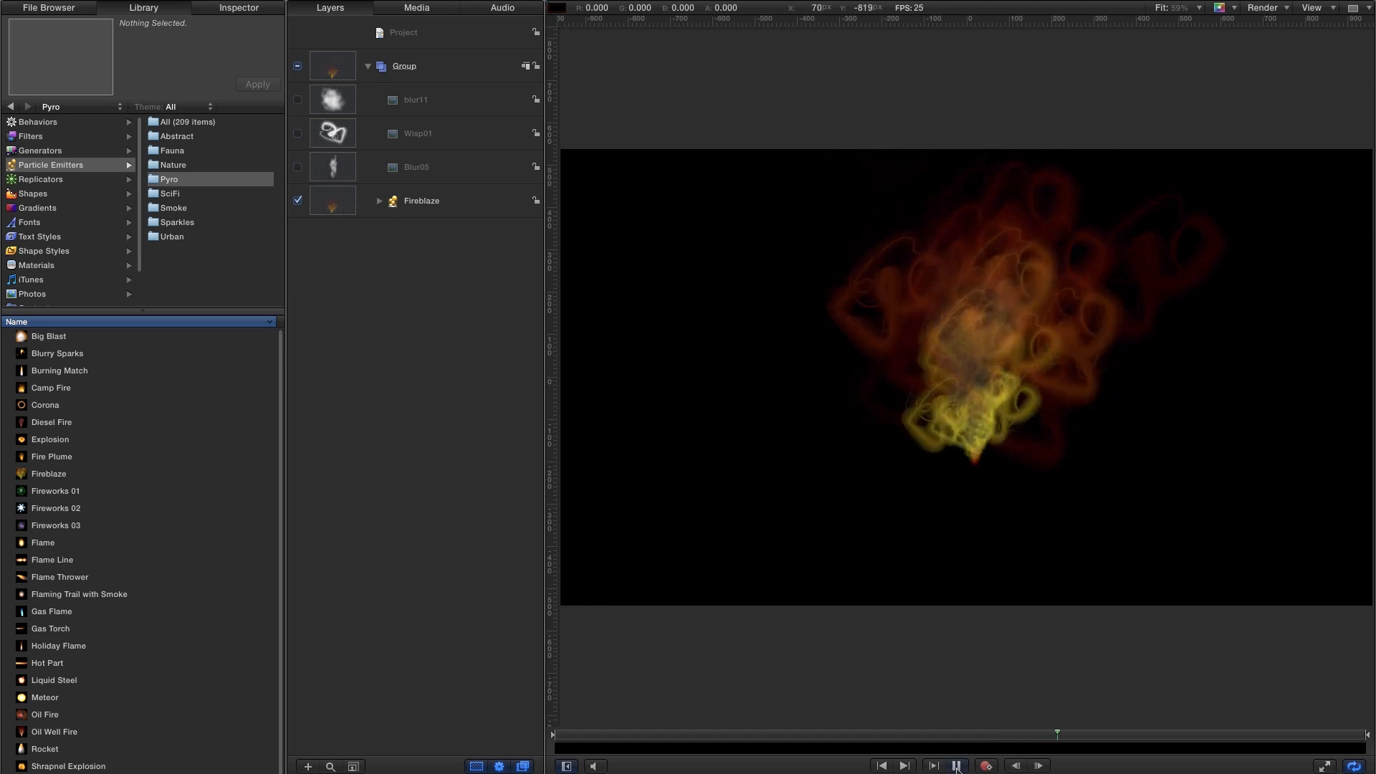
click(956, 766)
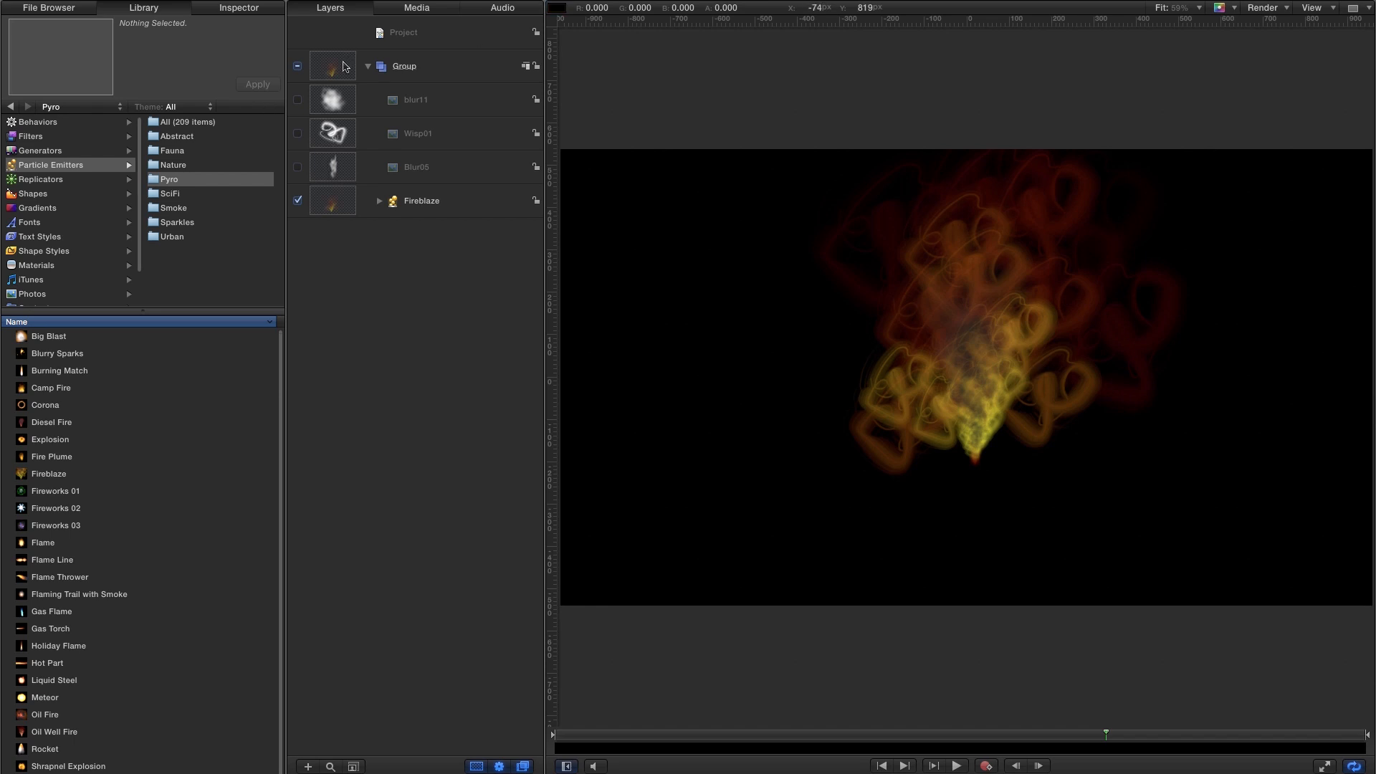
Delete the Fireblaze emitter and its source image layers from the group
click(336, 100)
shift+click(336, 207)
key(Delete)
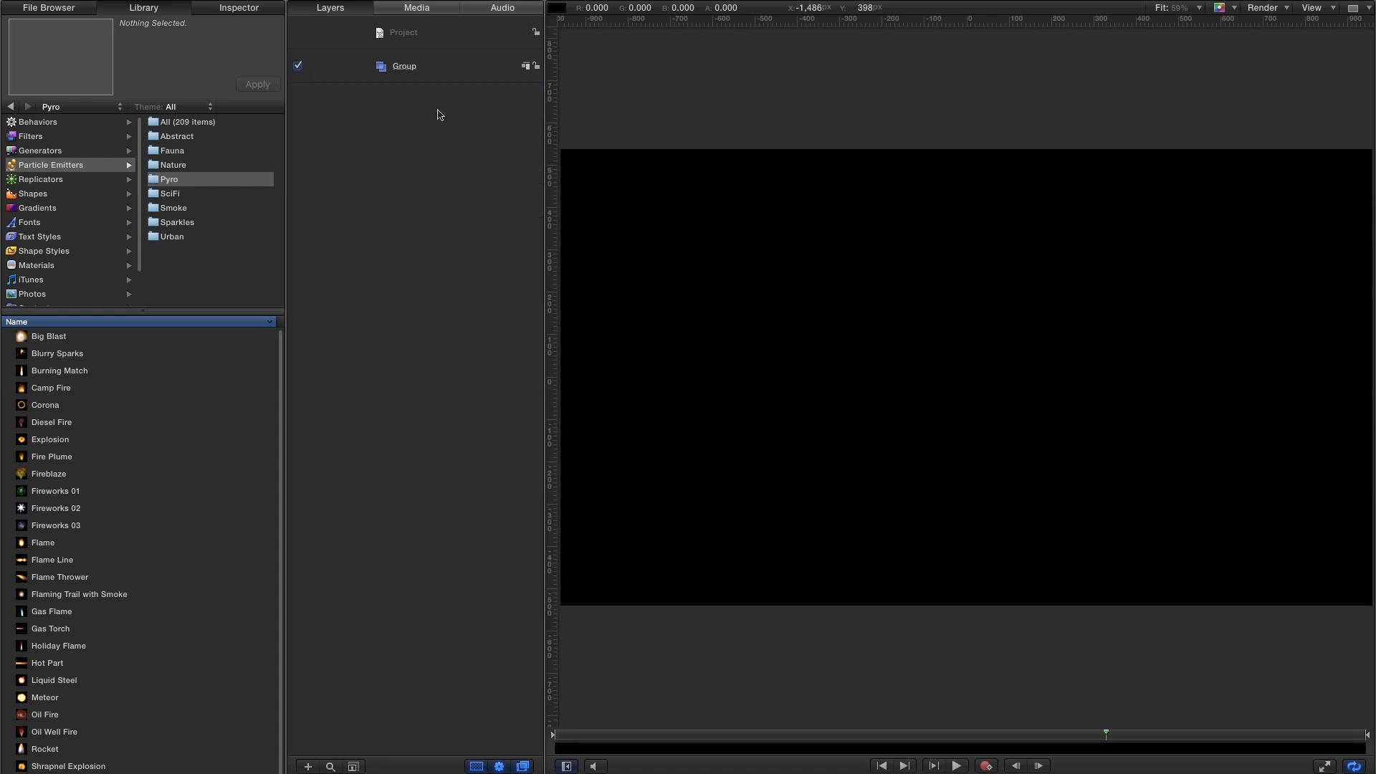
Set the project's width and height to 100 pixels each
click(459, 43)
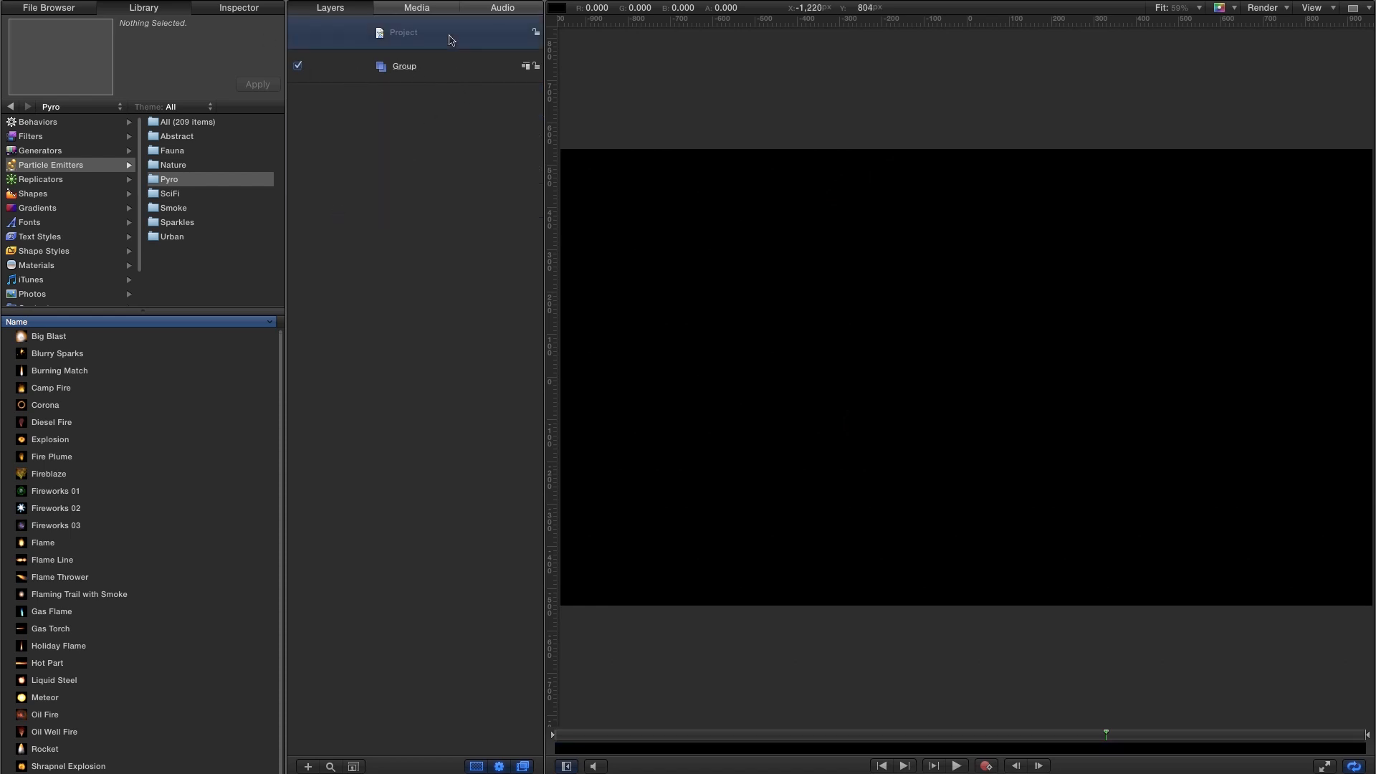
key(super+3)
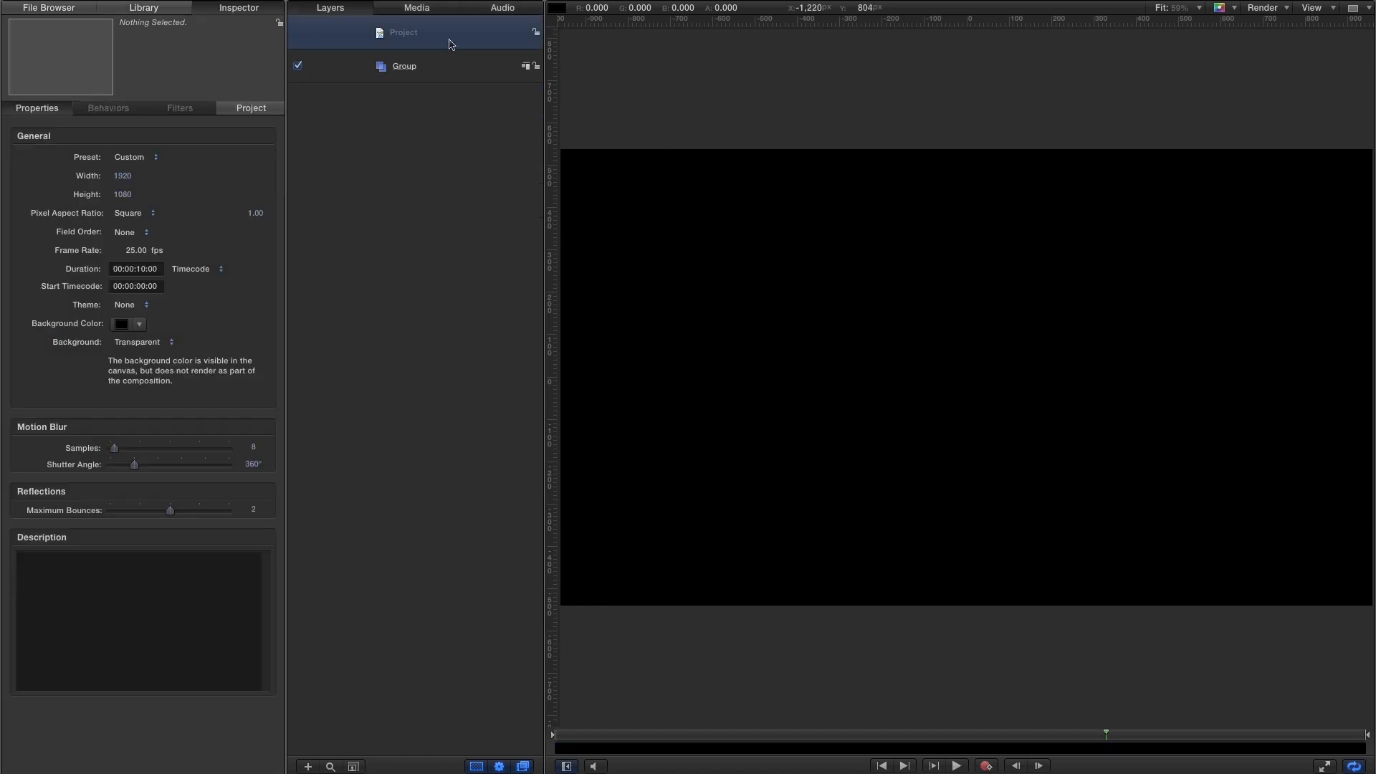
click(121, 175)
drag(132, 175, 92, 163)
text(100)
key(Tab)
text(100)
key(Return)
key(shift+z)
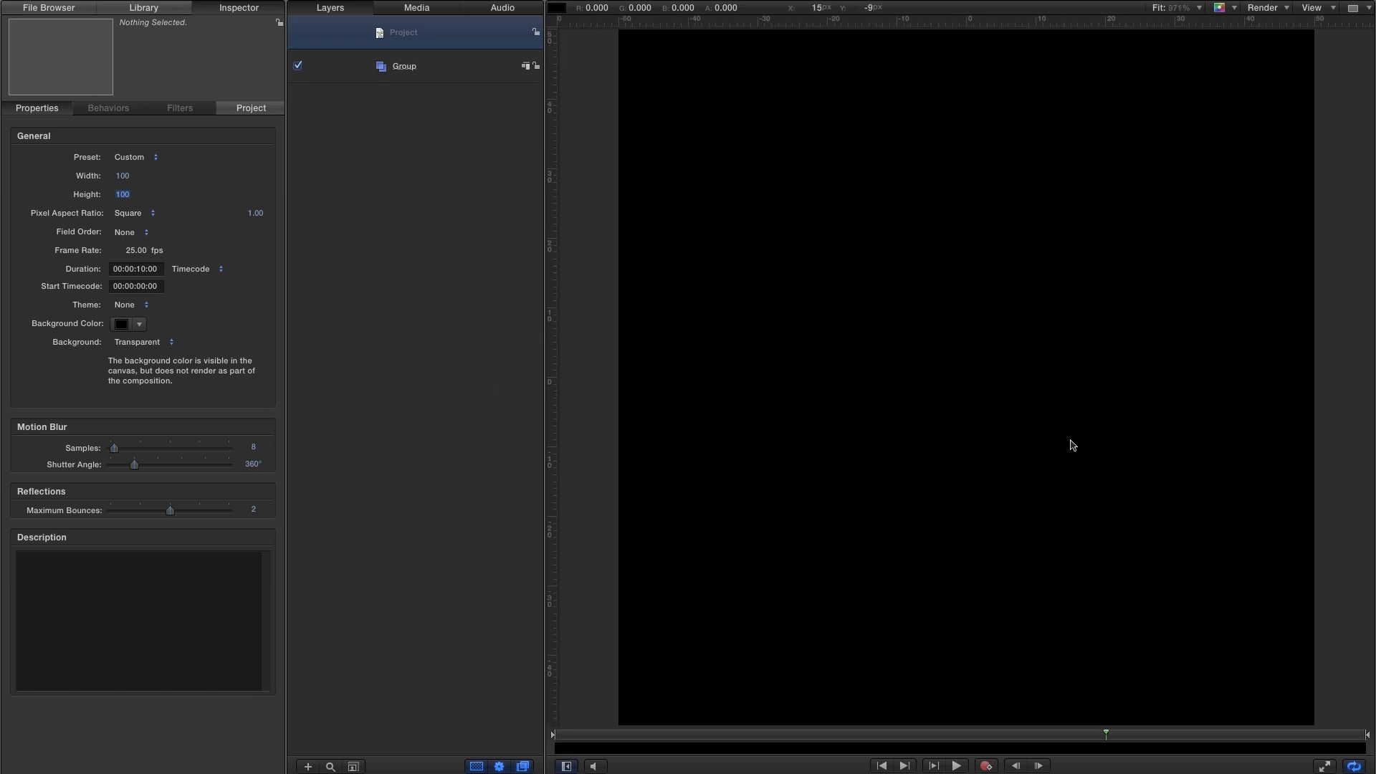
Add a Clouds generator to the group
key(super+minus)
key(super+minus)
key(super+minus)
key(super+minus)
key(super+minus)
key(super+minus)
key(super+minus)
key(super+minus)
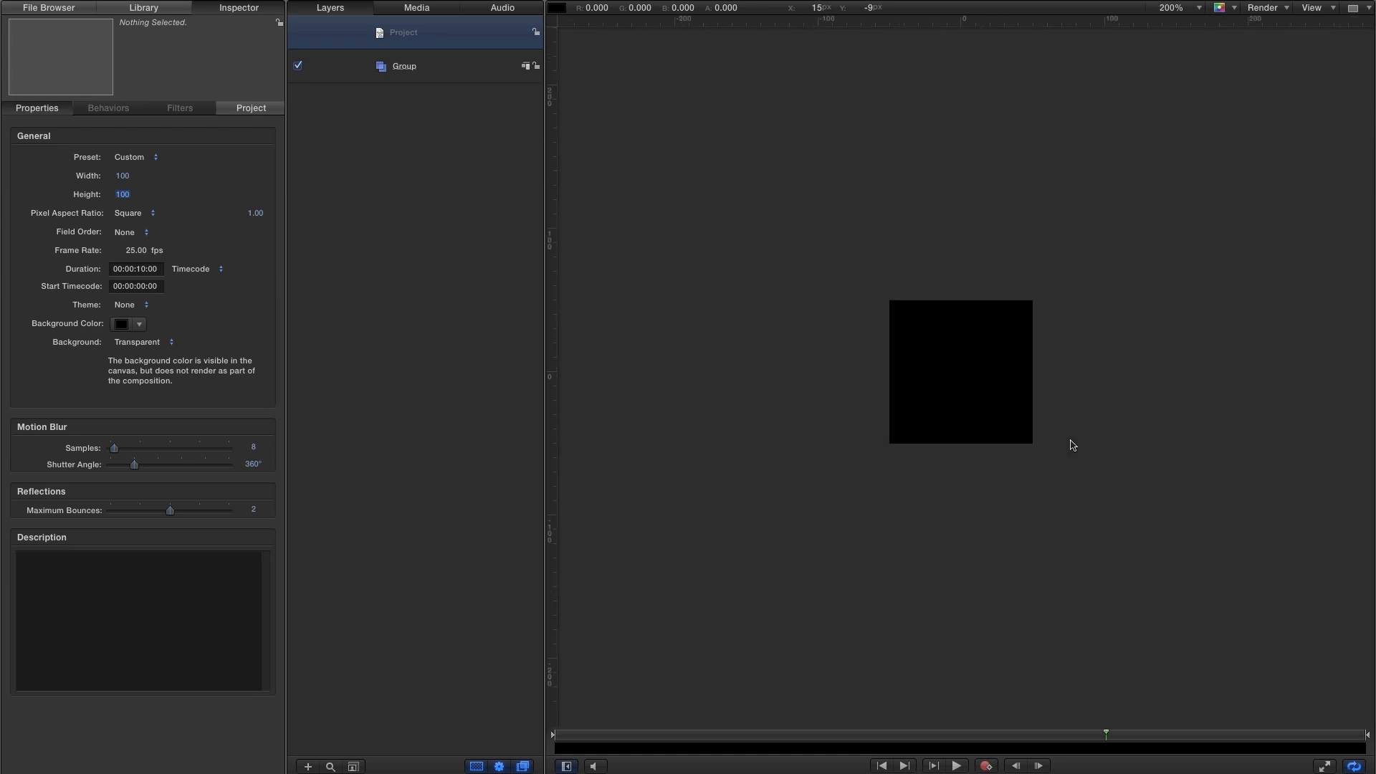
key(super+minus)
key(super+equal)
key(super+equal)
key(super+equal)
key(super+equal)
key(super+equal)
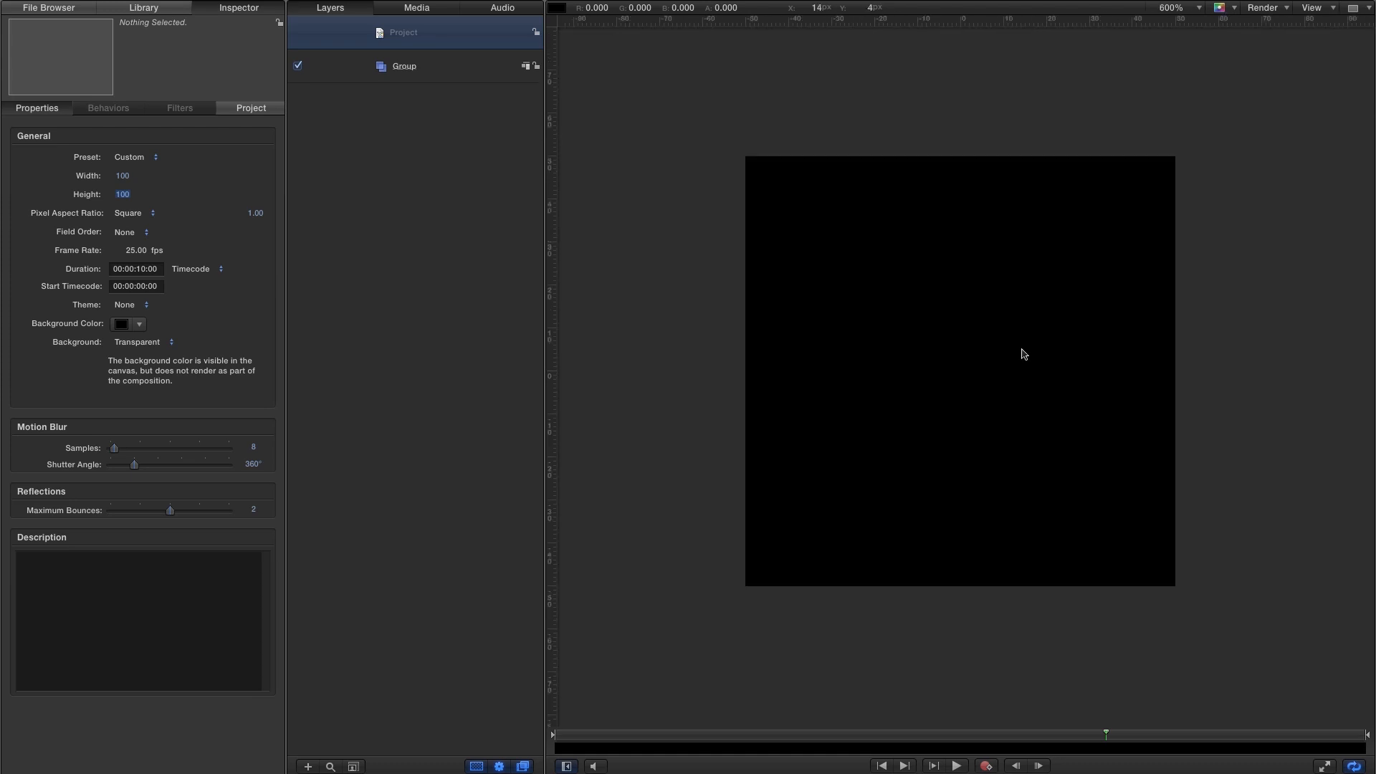
click(145, 8)
click(40, 150)
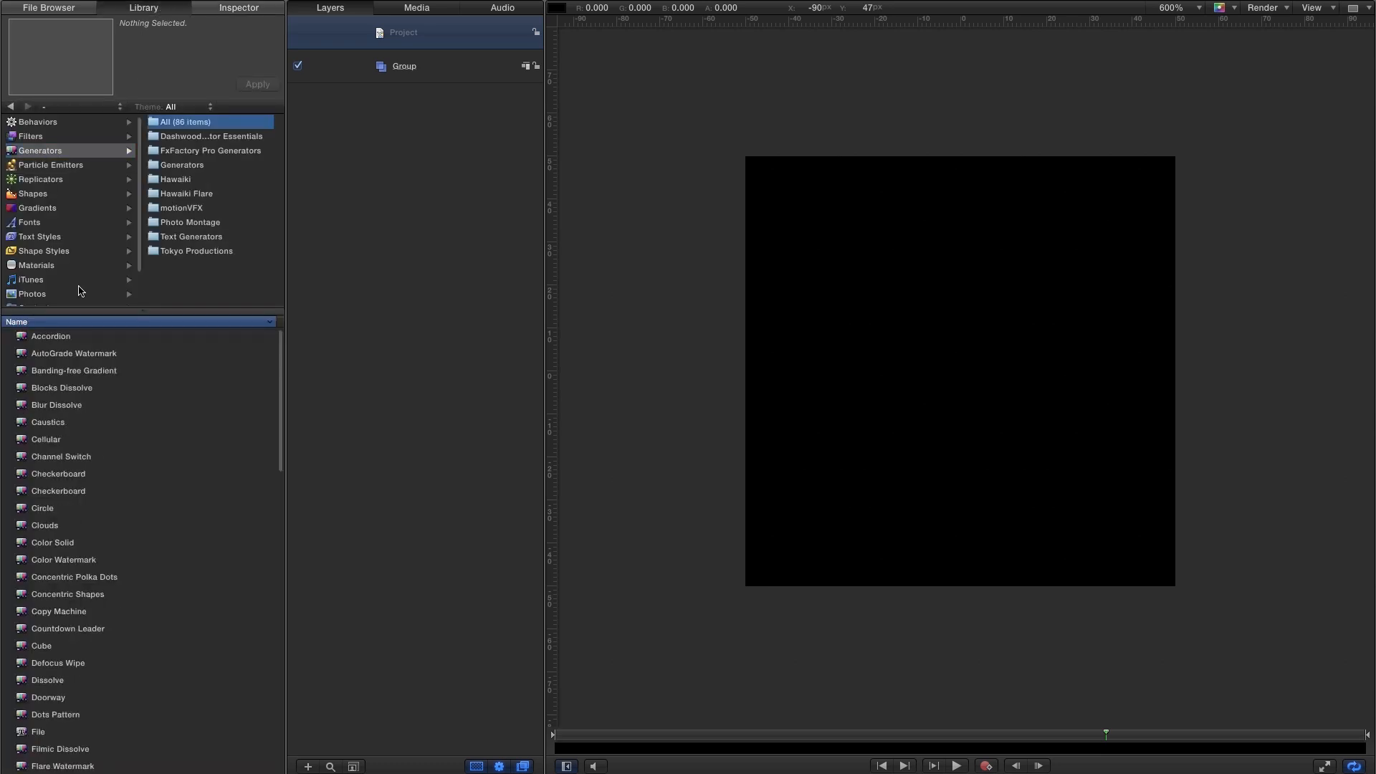
click(177, 166)
drag(21, 394, 393, 65)
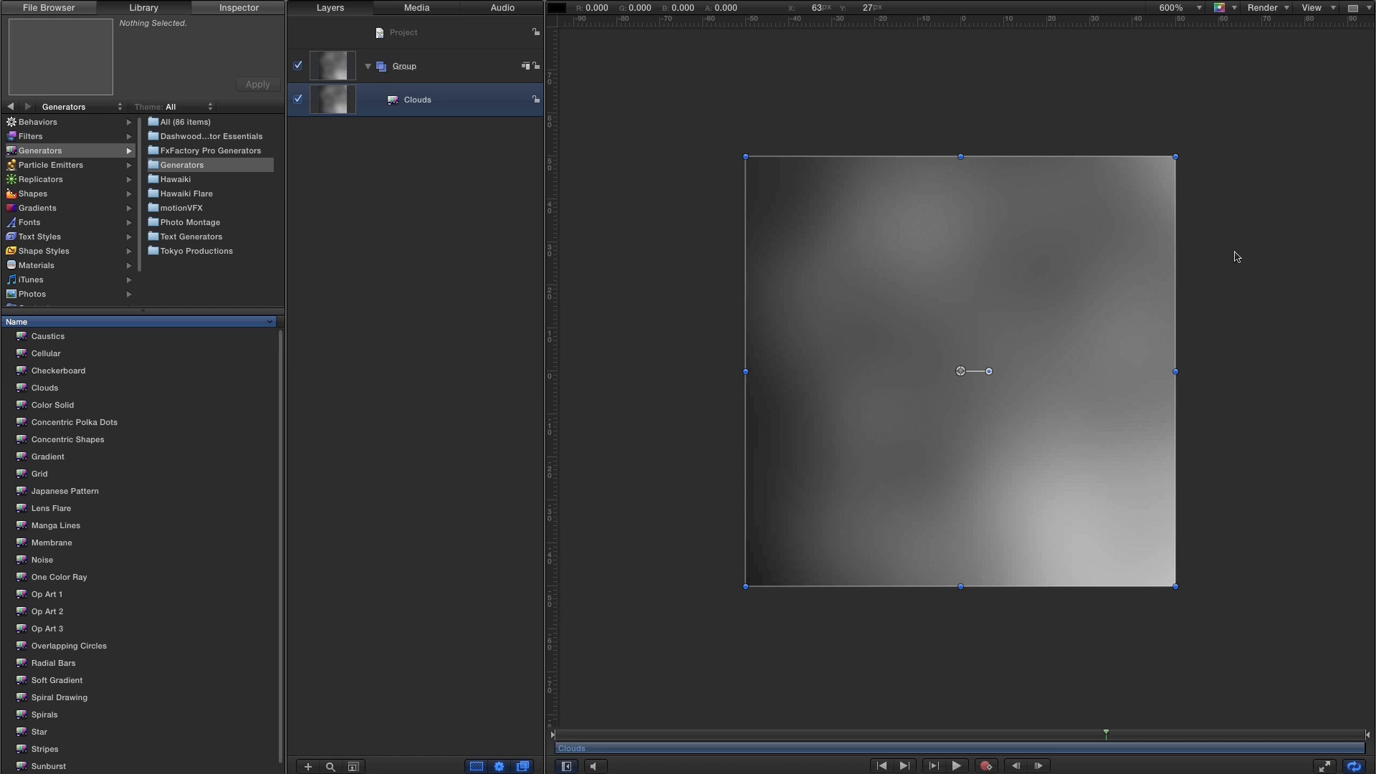
Set the Clouds generator's horizontal scale to 8, vertical scale to 10 and speed to 2
double_click(219, 211)
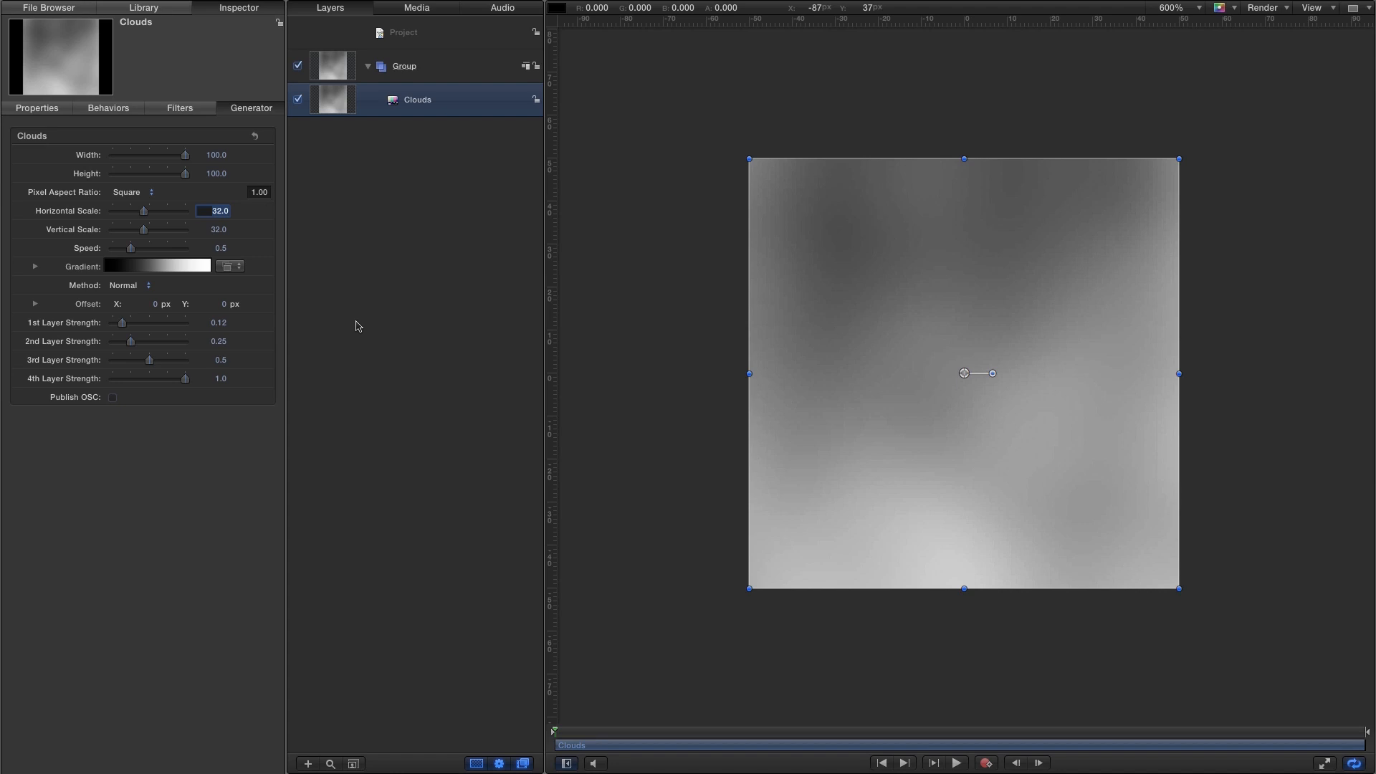
text(8)
key(Tab)
text(10)
key(Return)
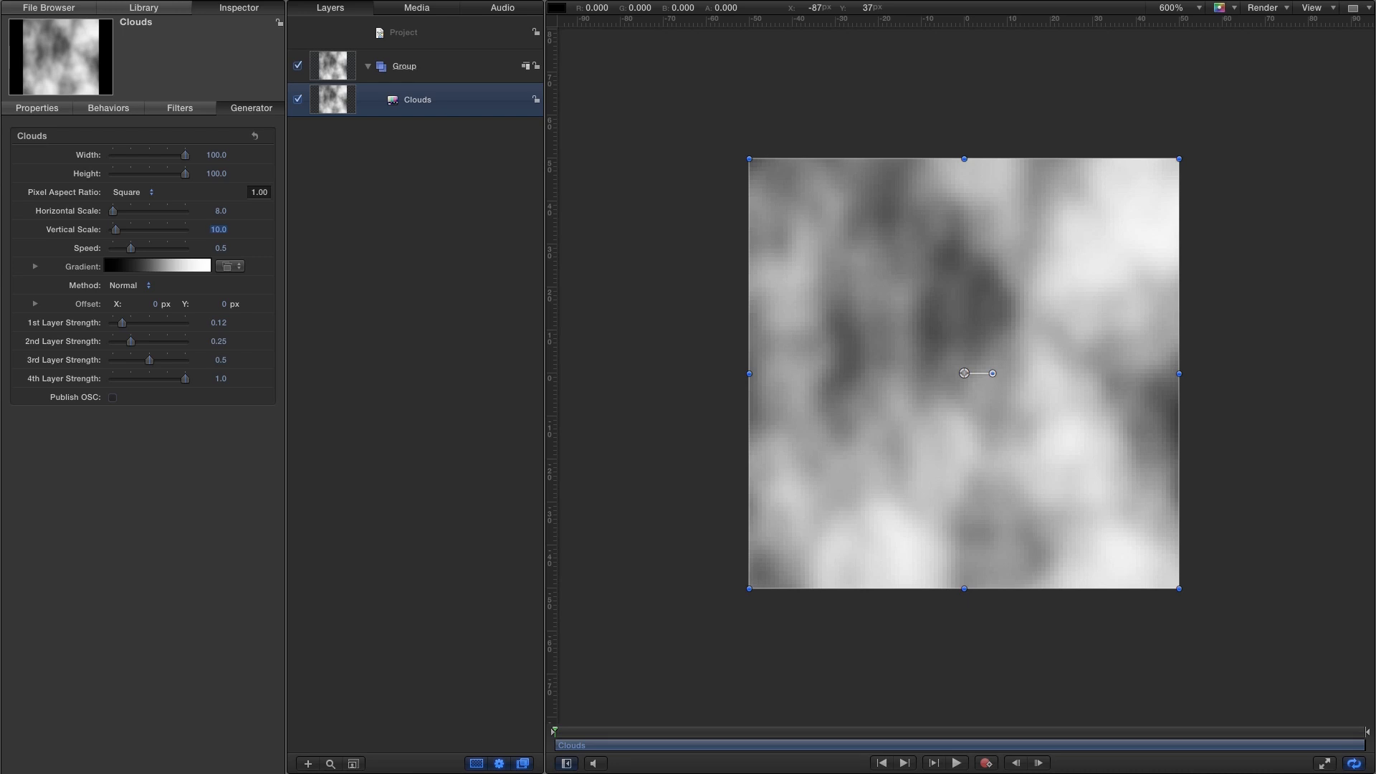
text(2)
key(Return)
Switch the Clouds method to Turbulent and set its 1st Layer Strength to 0.75
click(131, 286)
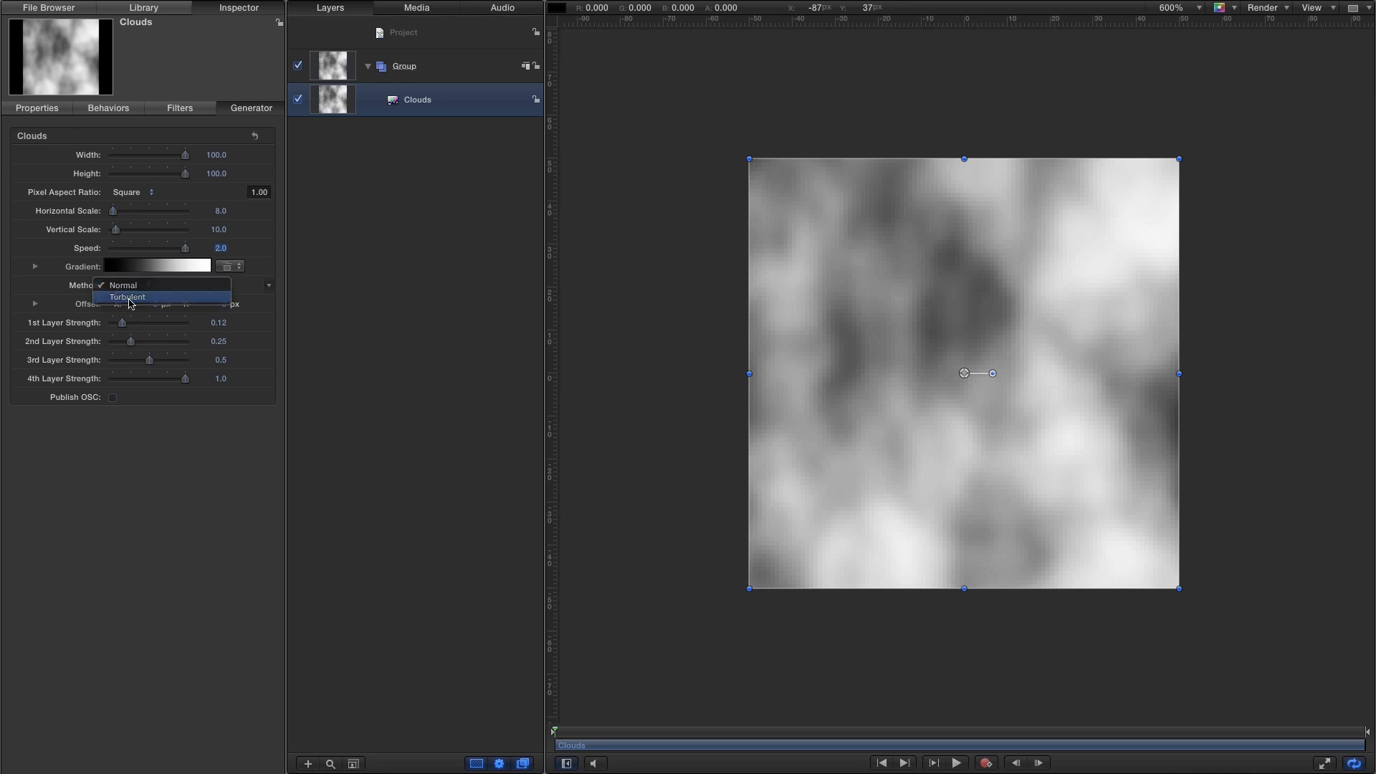
click(129, 297)
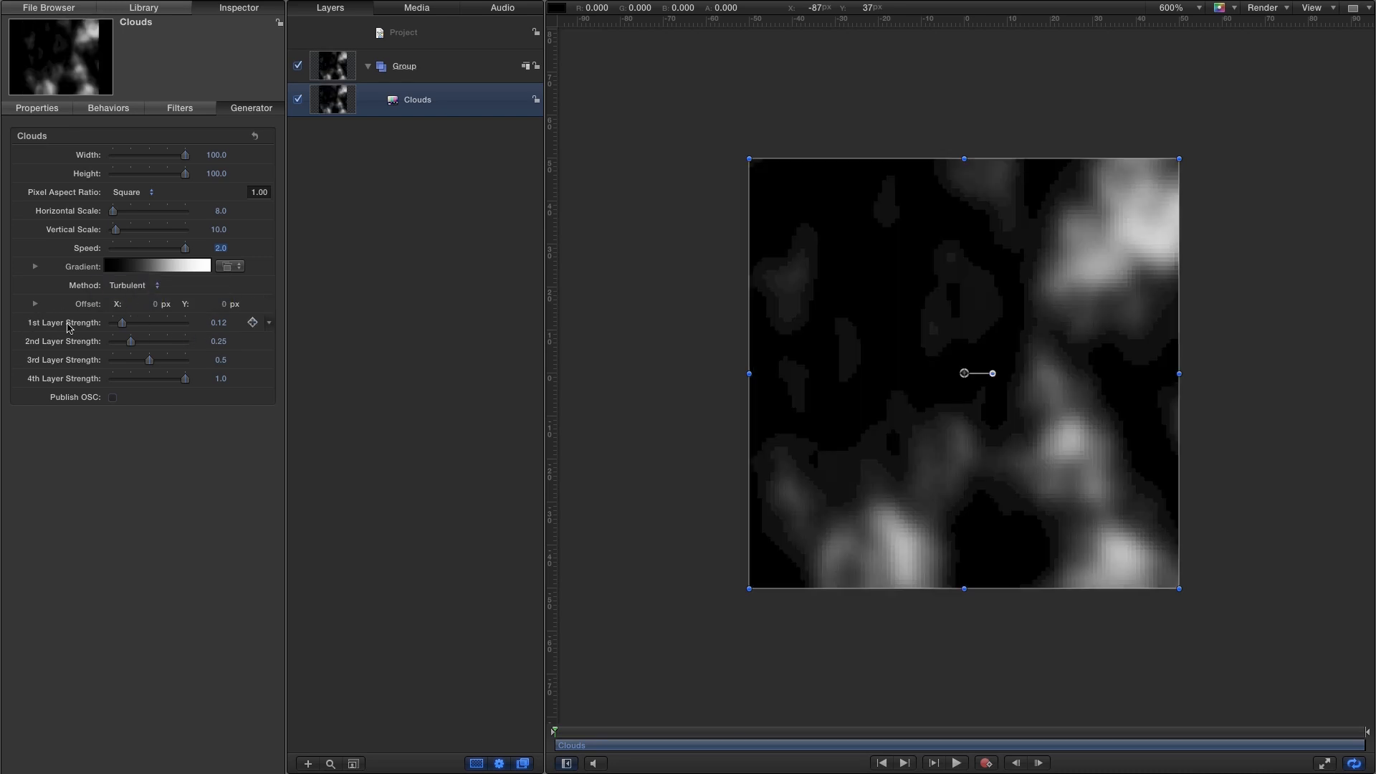
click(218, 324)
text(0.75)
key(Return)
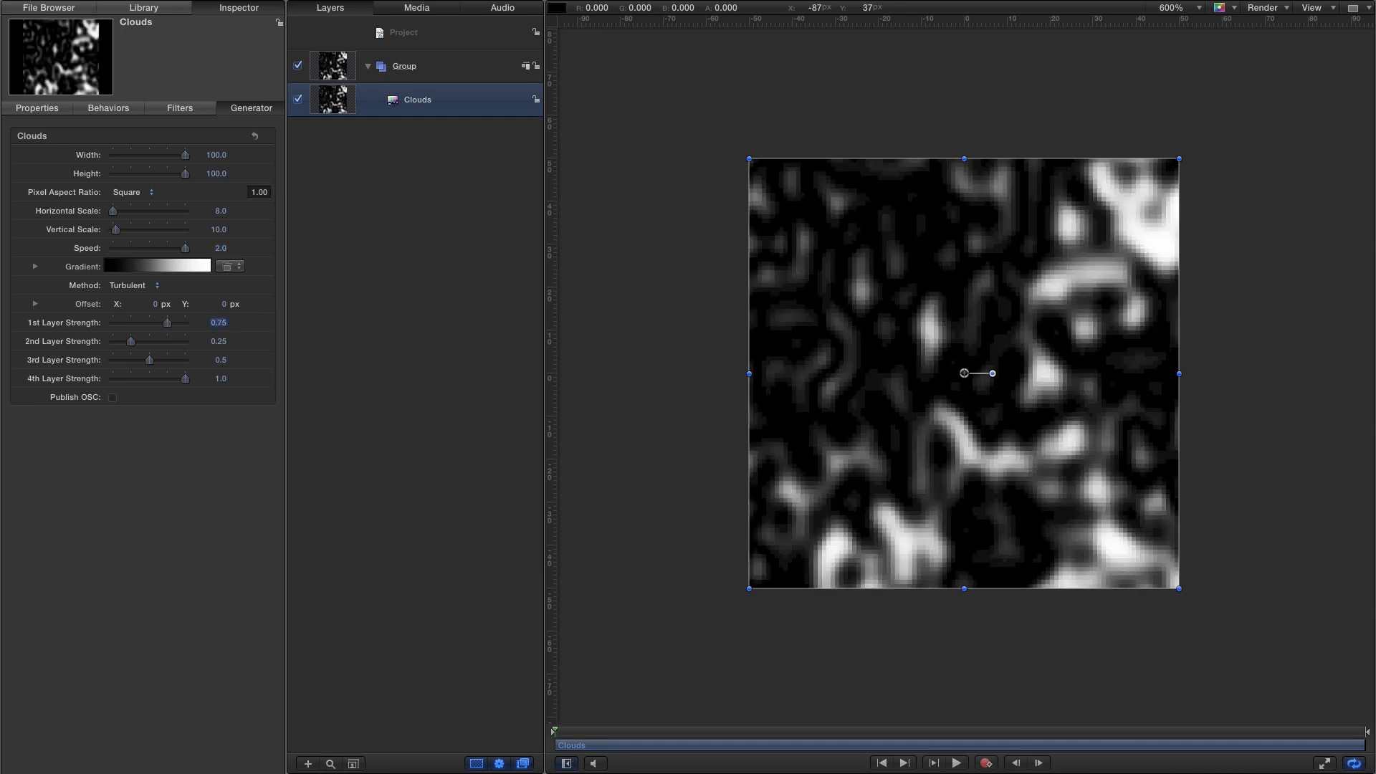
Remove the black color tag from the Clouds gradient, leaving only the white one
click(35, 267)
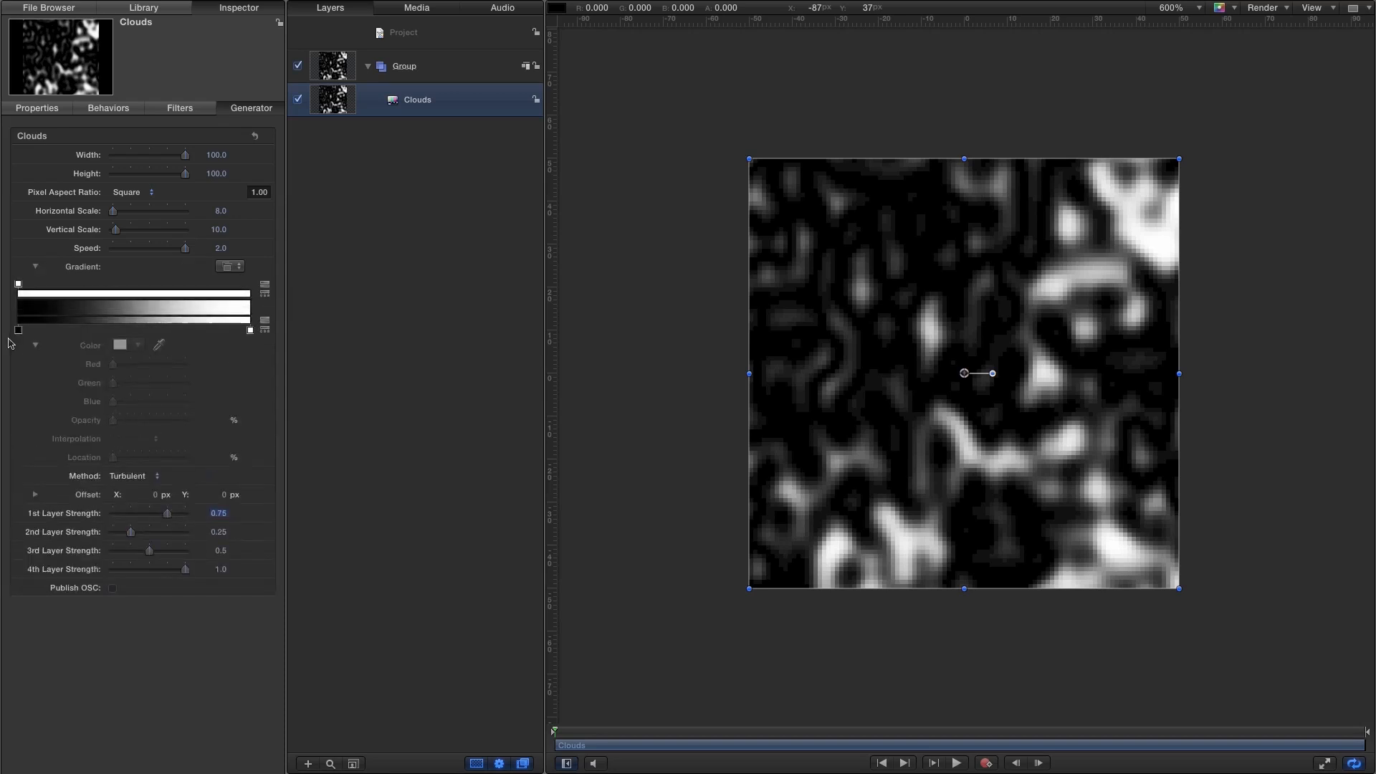
click(18, 330)
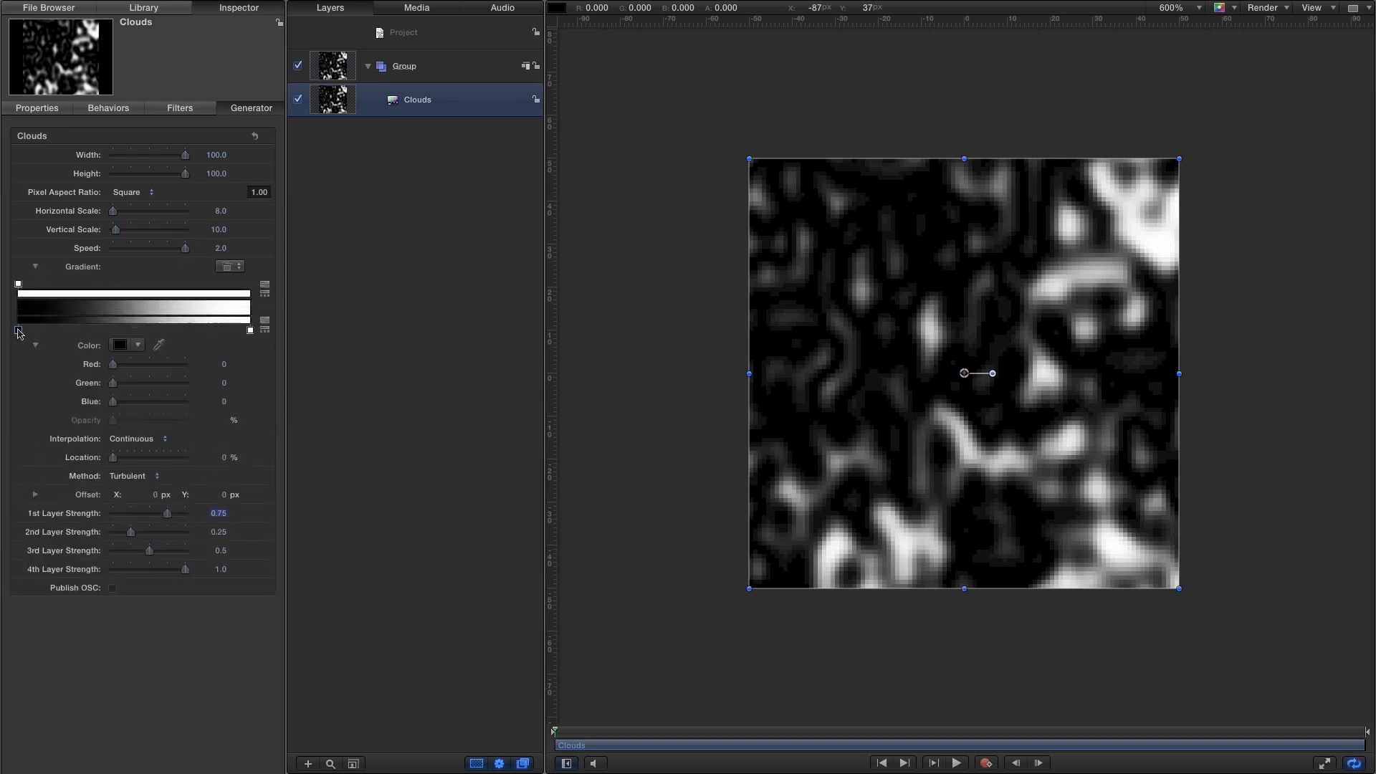
drag(19, 331, 14, 399)
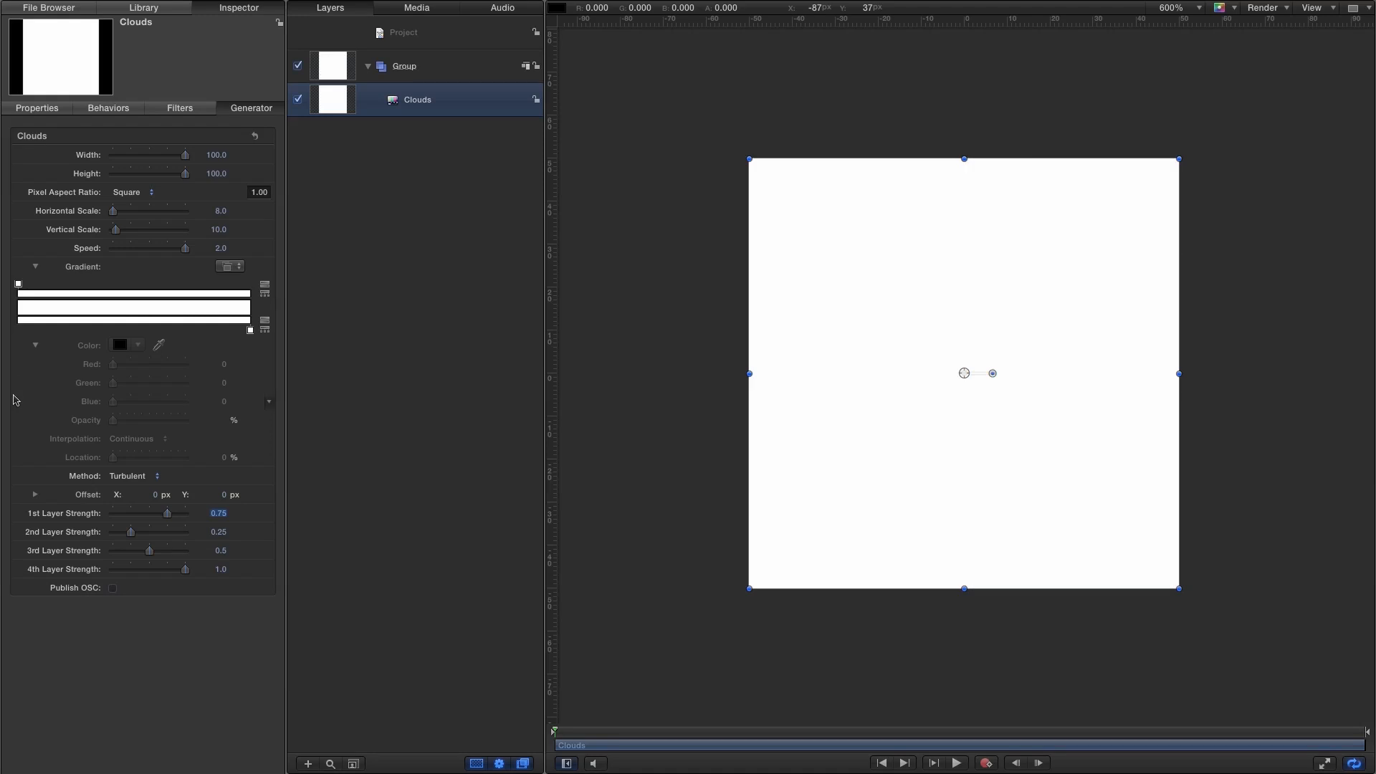
Add a second opacity tag to the Clouds gradient and set its location to 100%
click(187, 284)
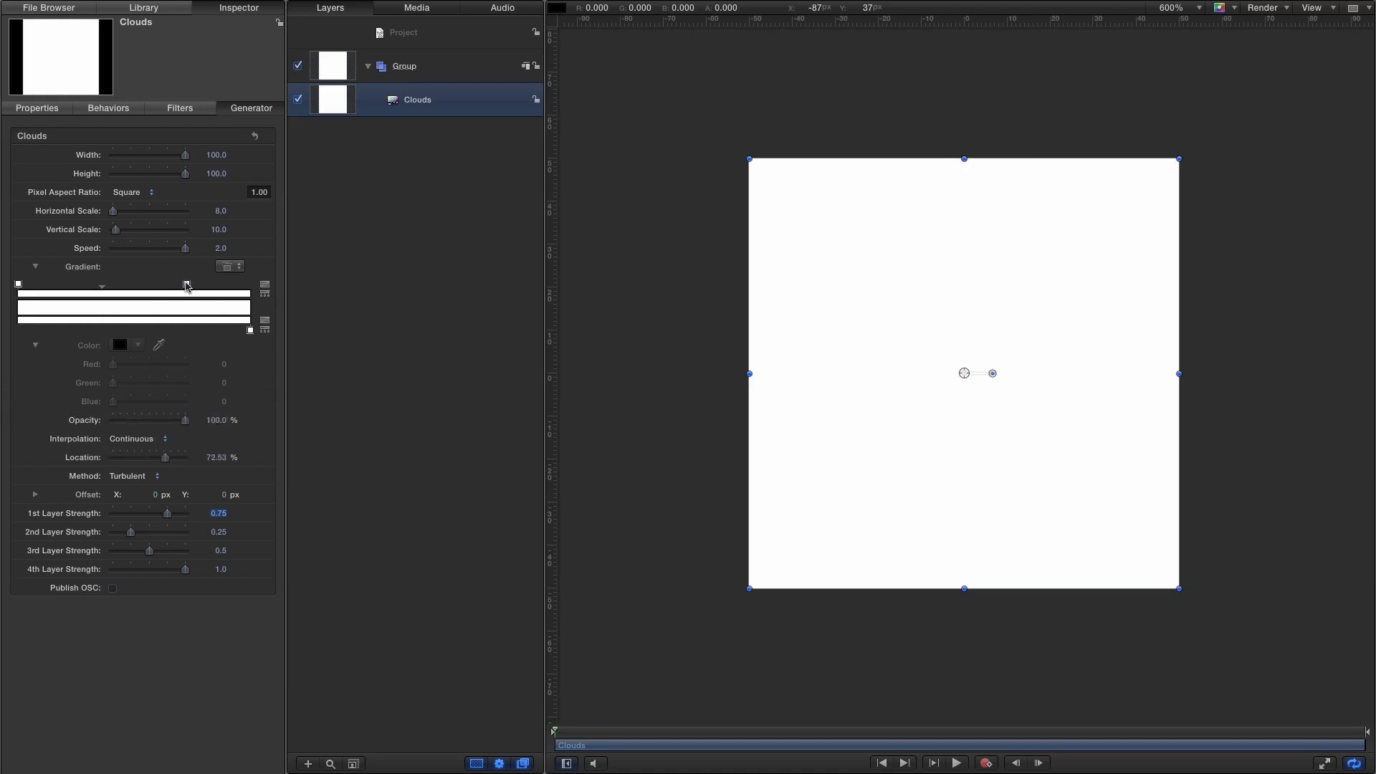
click(215, 458)
text(100)
key(Return)
Set the gradient's first opacity tag to 0% opacity at 30% location and preview the animation
click(18, 285)
drag(185, 425, 32, 422)
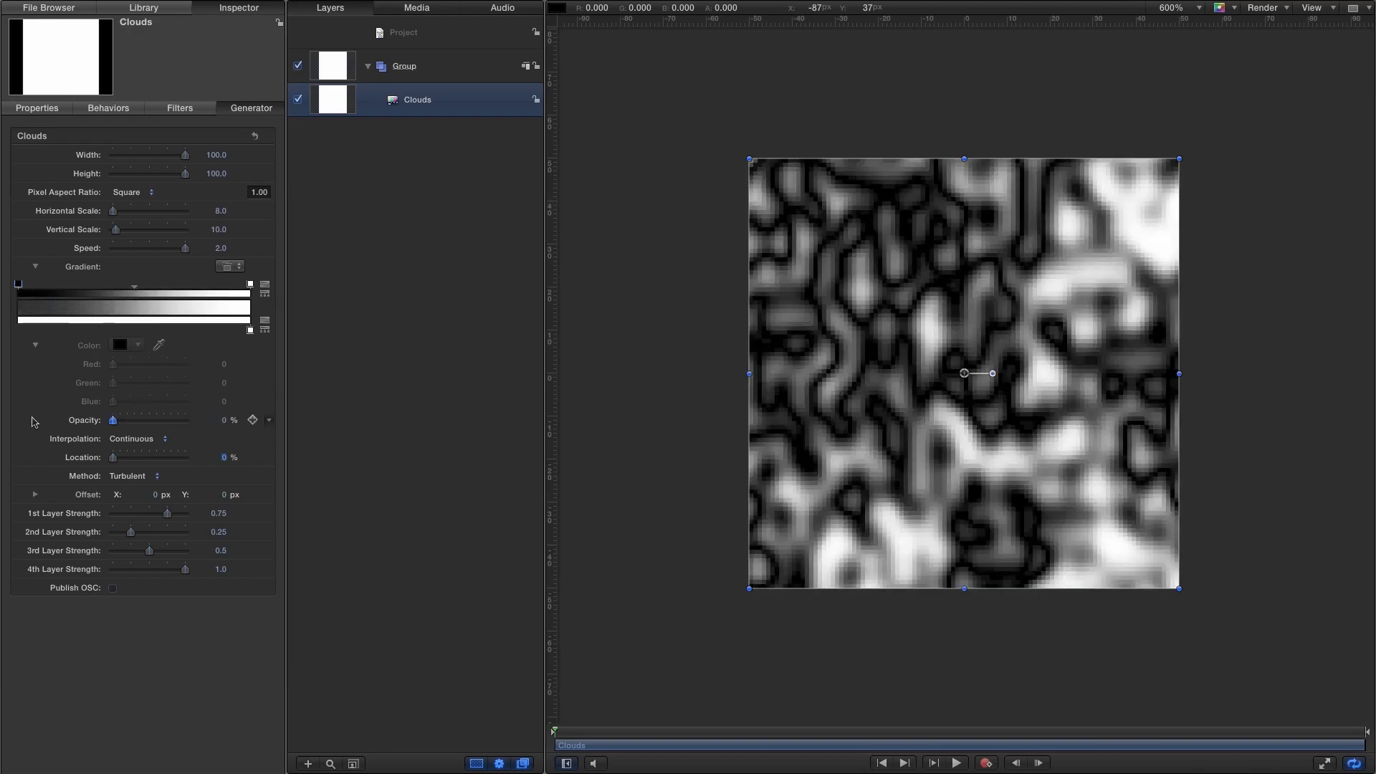
click(224, 457)
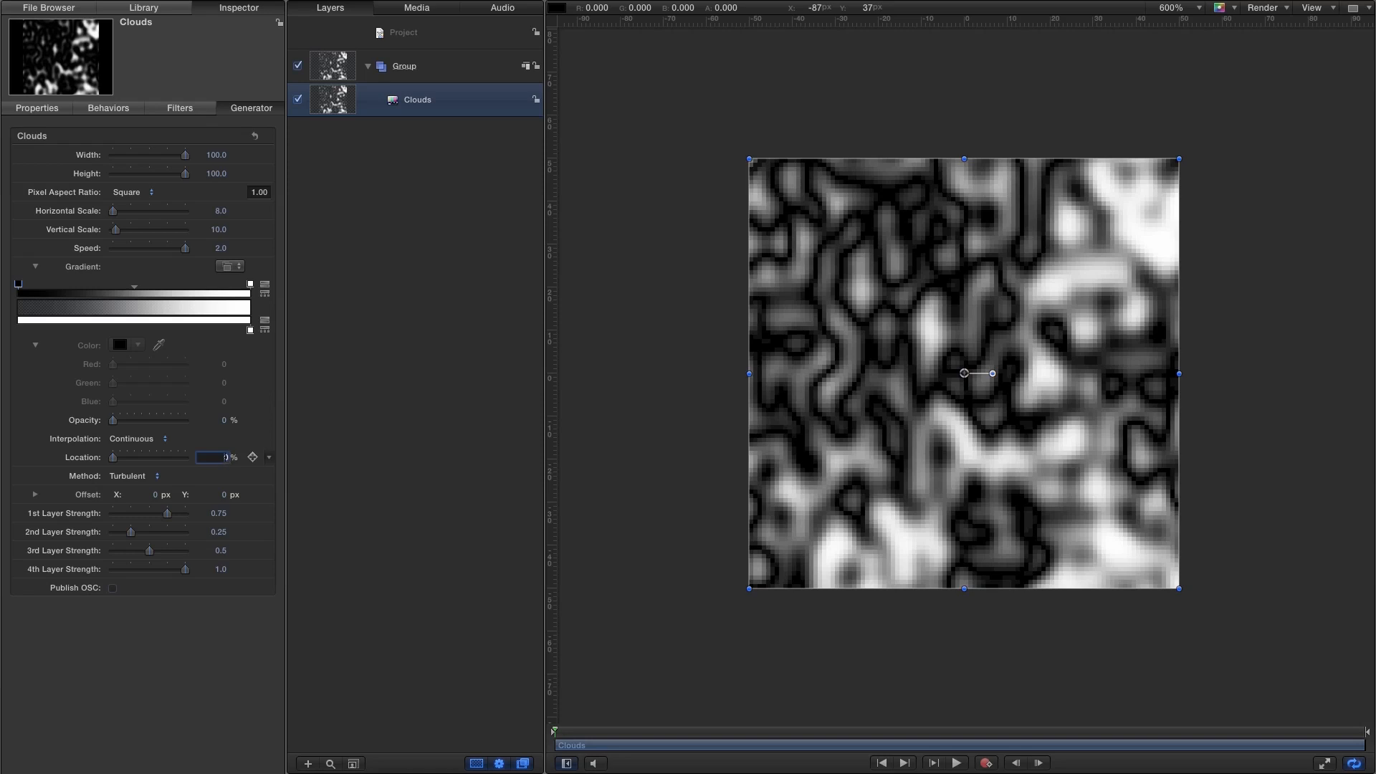
text(30)
key(Return)
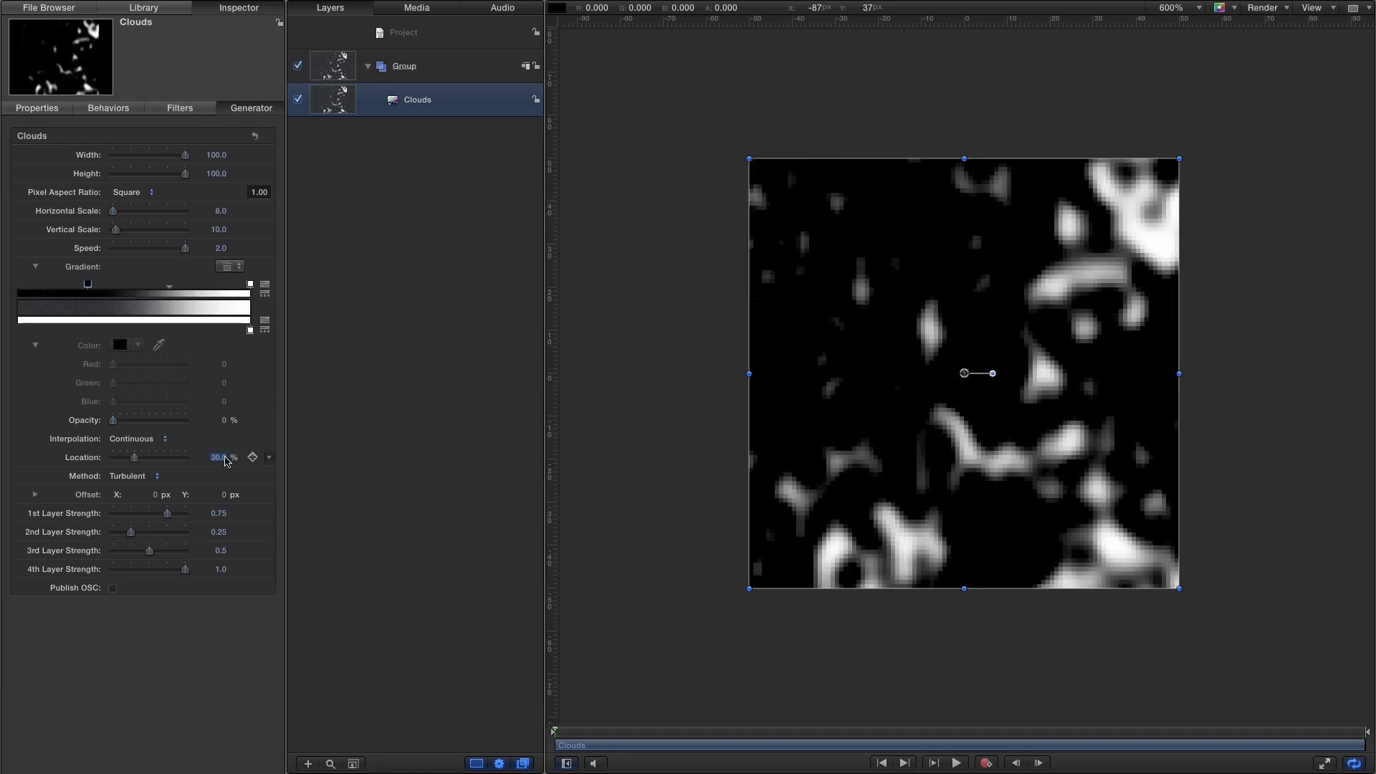
click(957, 763)
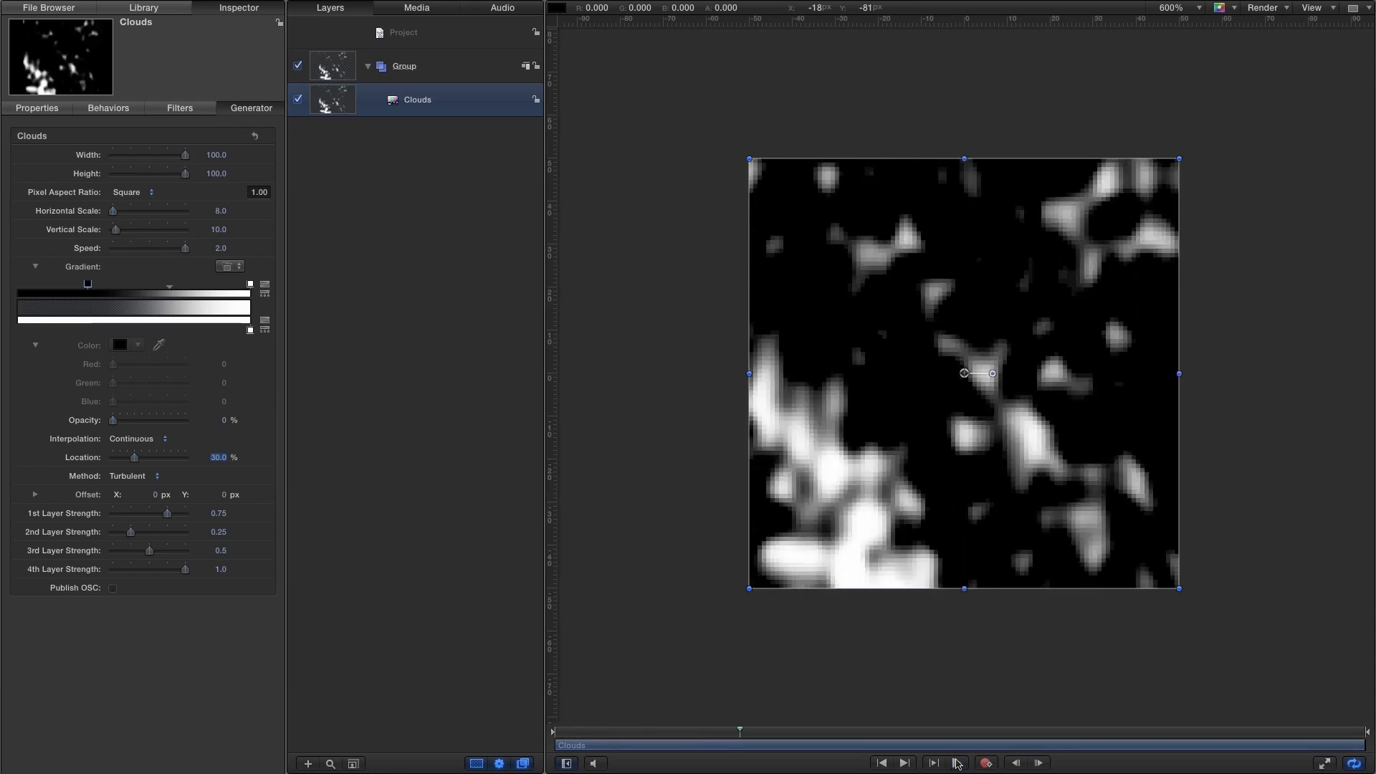
click(956, 764)
Add a Color Solid generator to the group beneath the Clouds layer
click(141, 9)
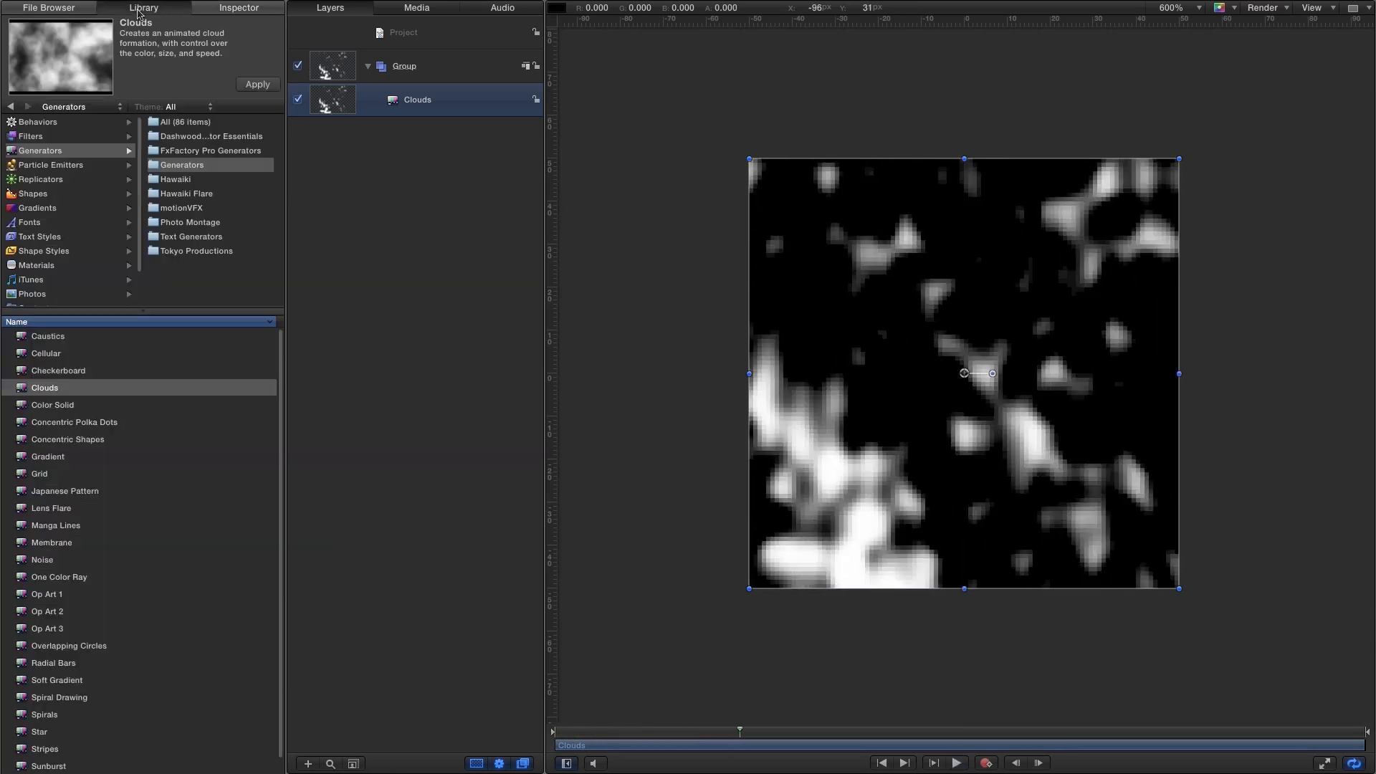
click(21, 406)
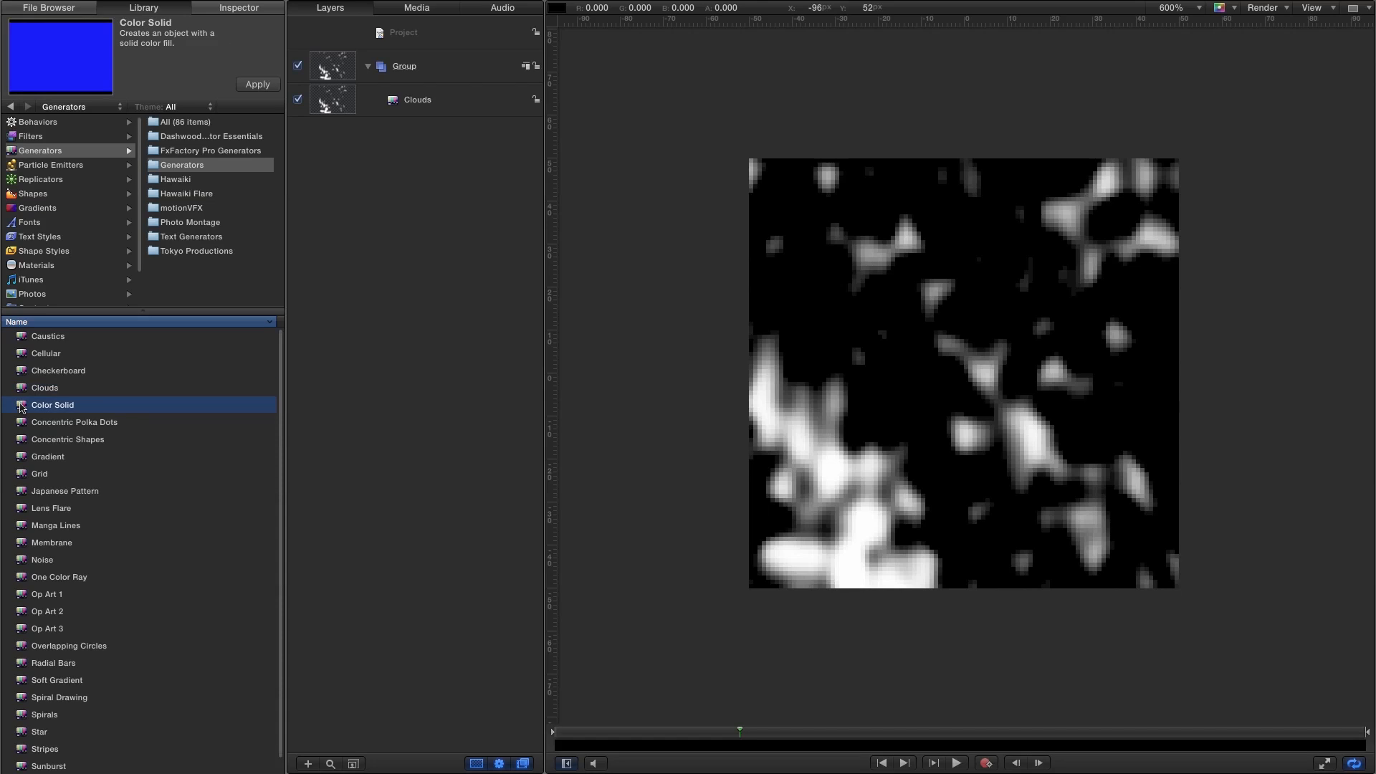
drag(21, 405, 398, 116)
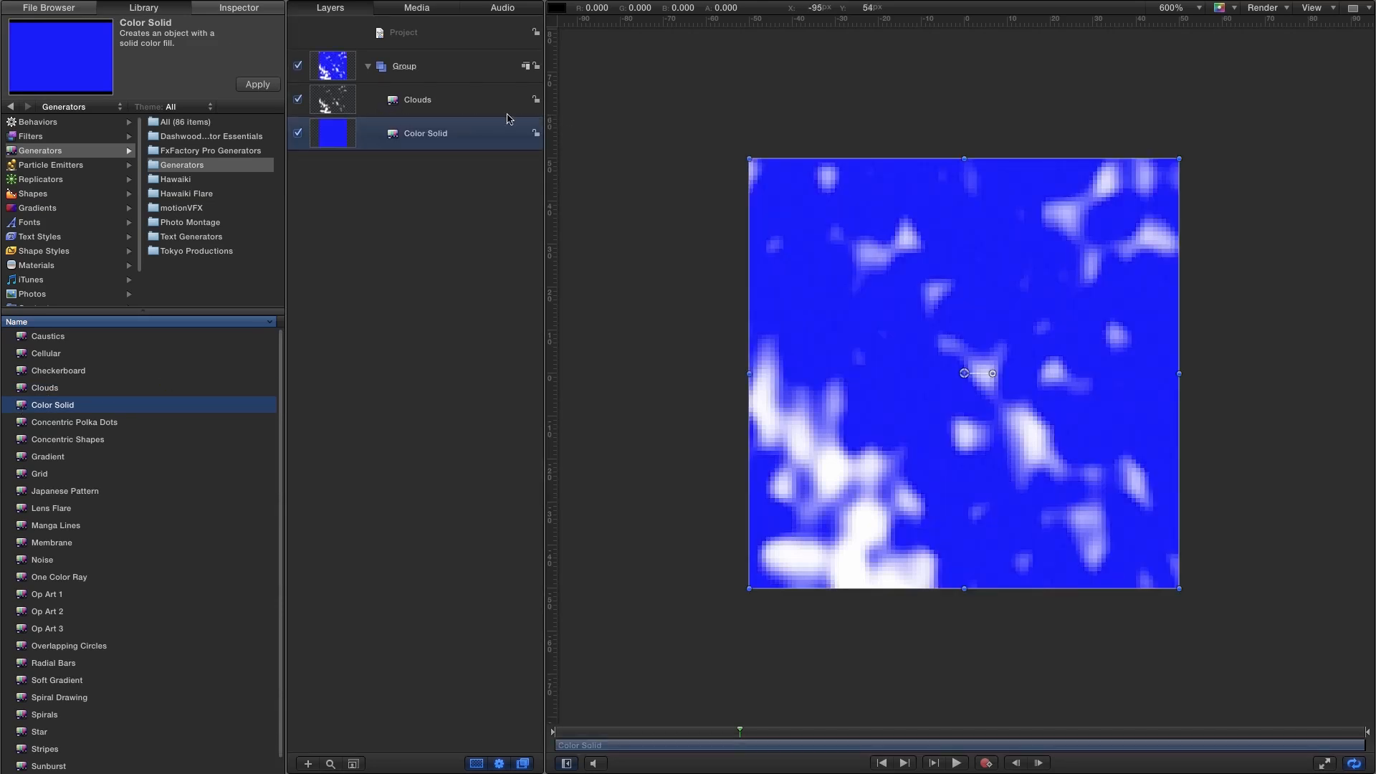
Change the Color Solid's color to black
click(248, 10)
click(120, 210)
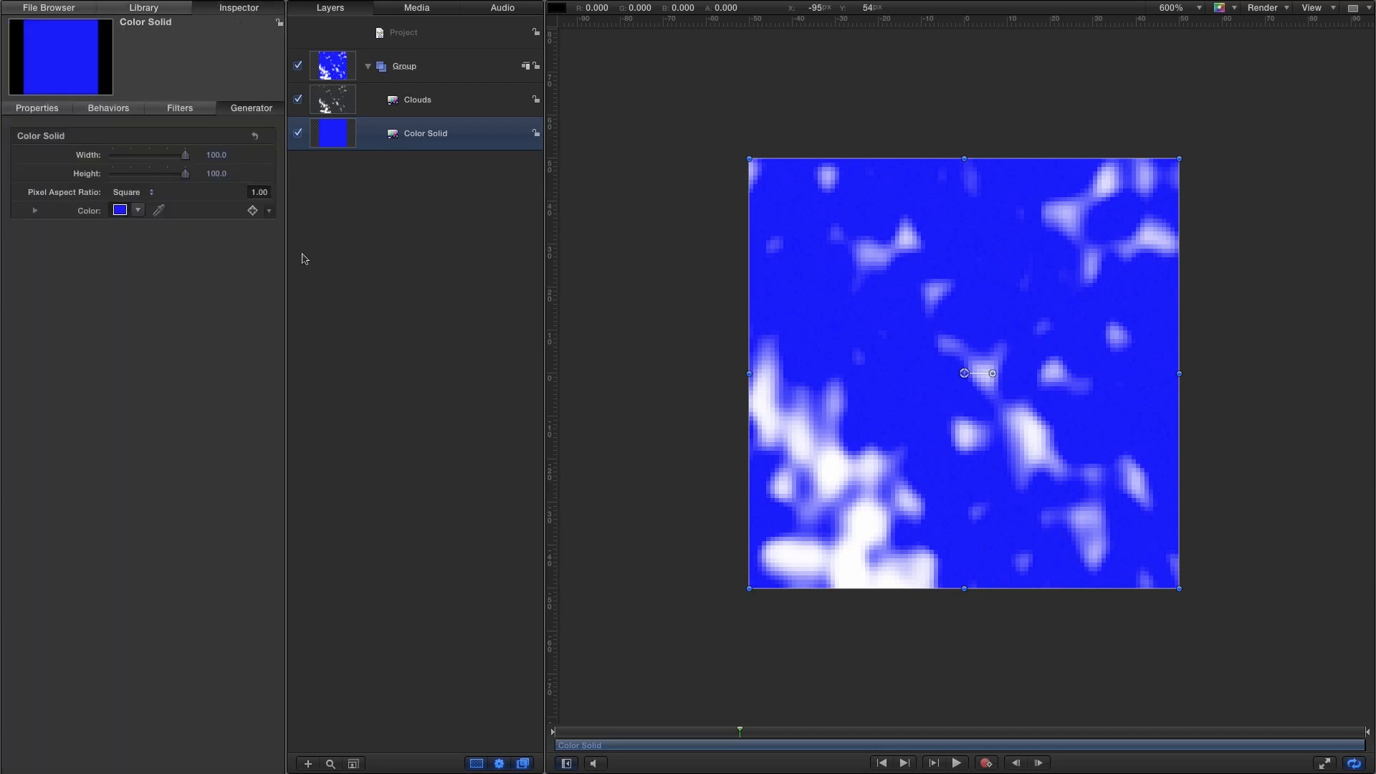
drag(1193, 306, 1265, 315)
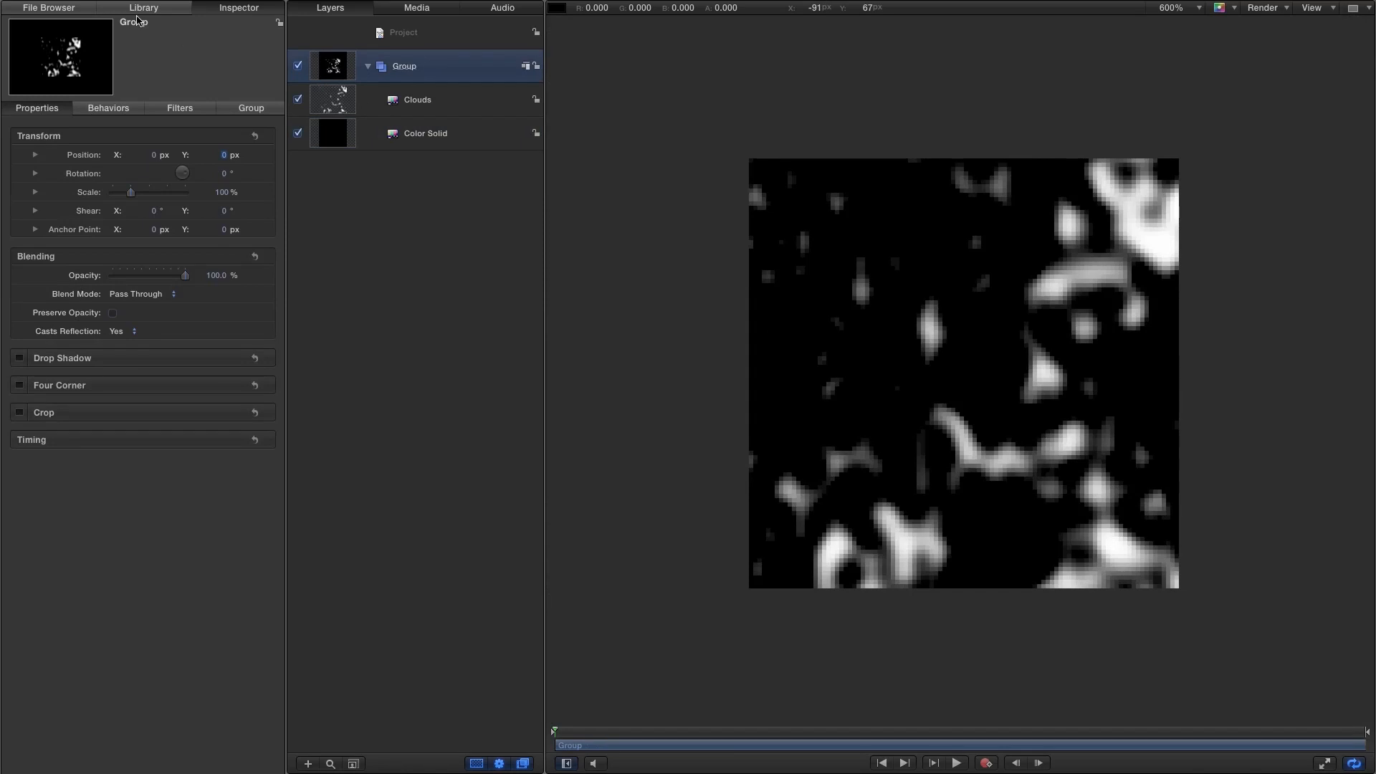
Add a Gradient generator to the group above the Clouds layer
click(143, 8)
click(41, 152)
click(203, 166)
drag(22, 463, 349, 91)
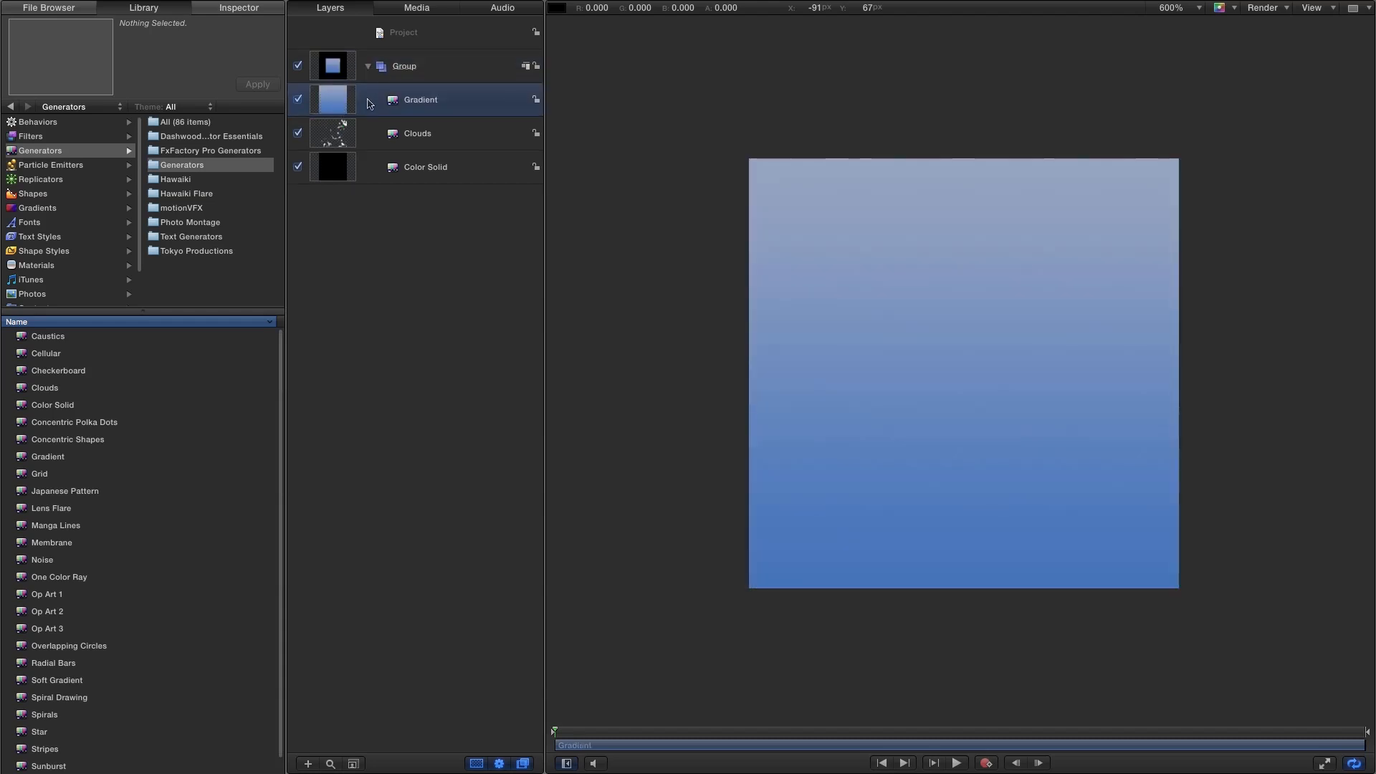
Set the new Gradient generator's width and height to 200
click(233, 9)
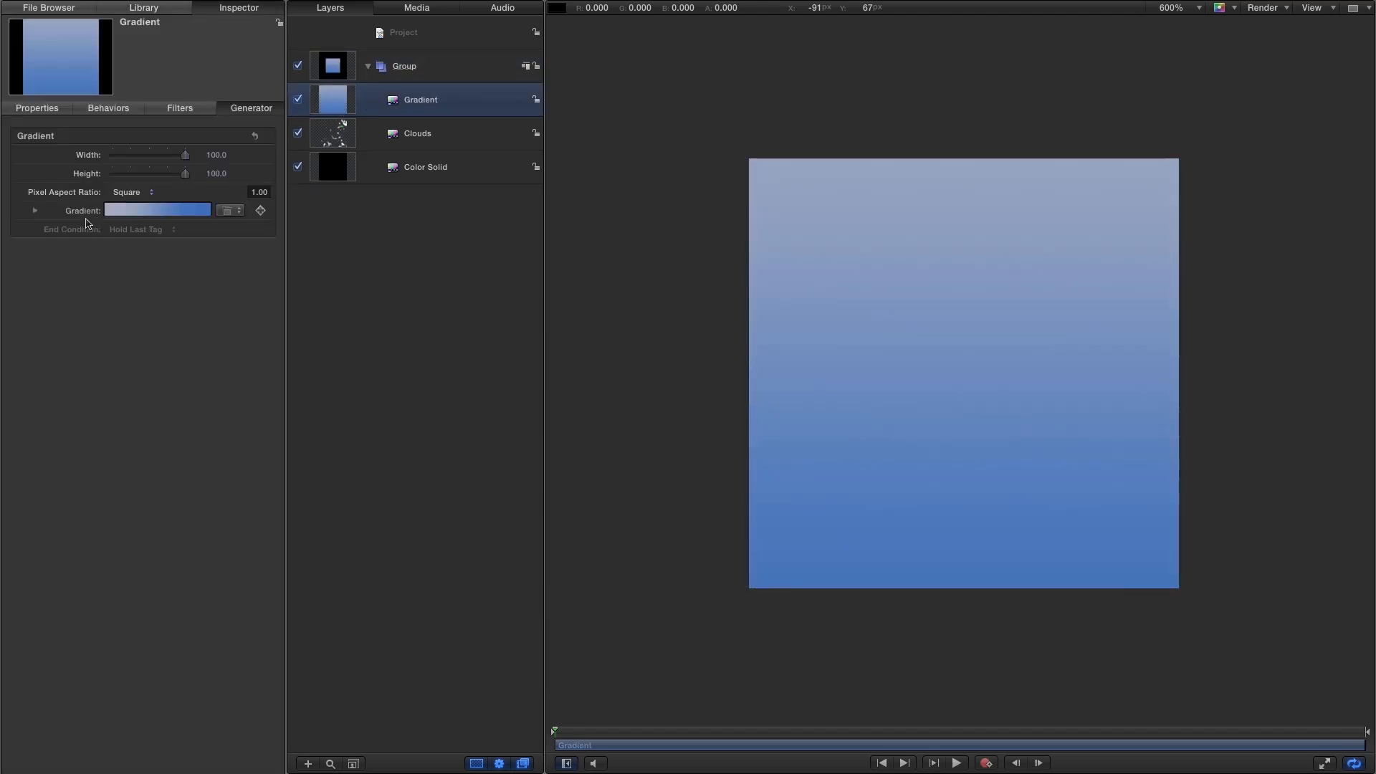
double_click(210, 156)
text(200)
key(Tab)
text(200)
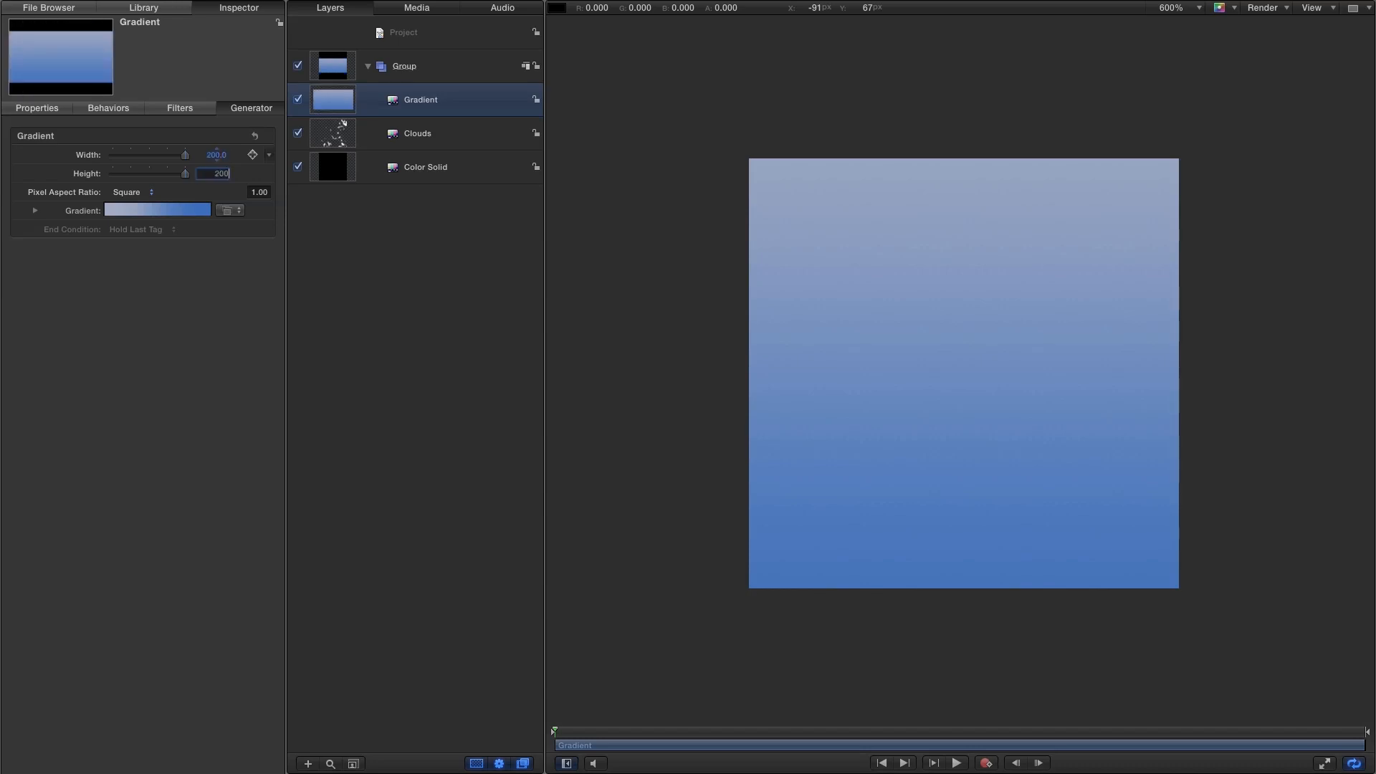
key(Return)
Change the Gradient's first color tag to black and its last color tag to white
click(35, 211)
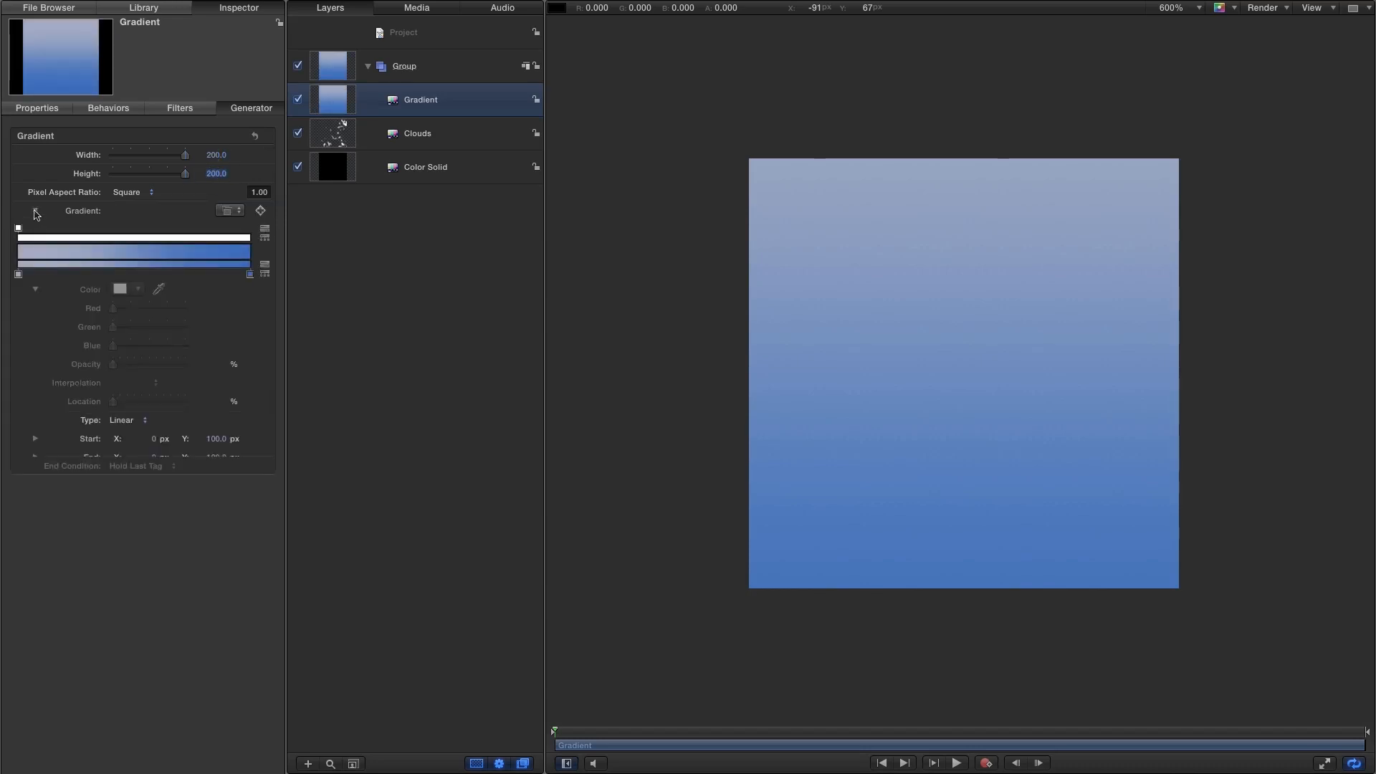
click(18, 275)
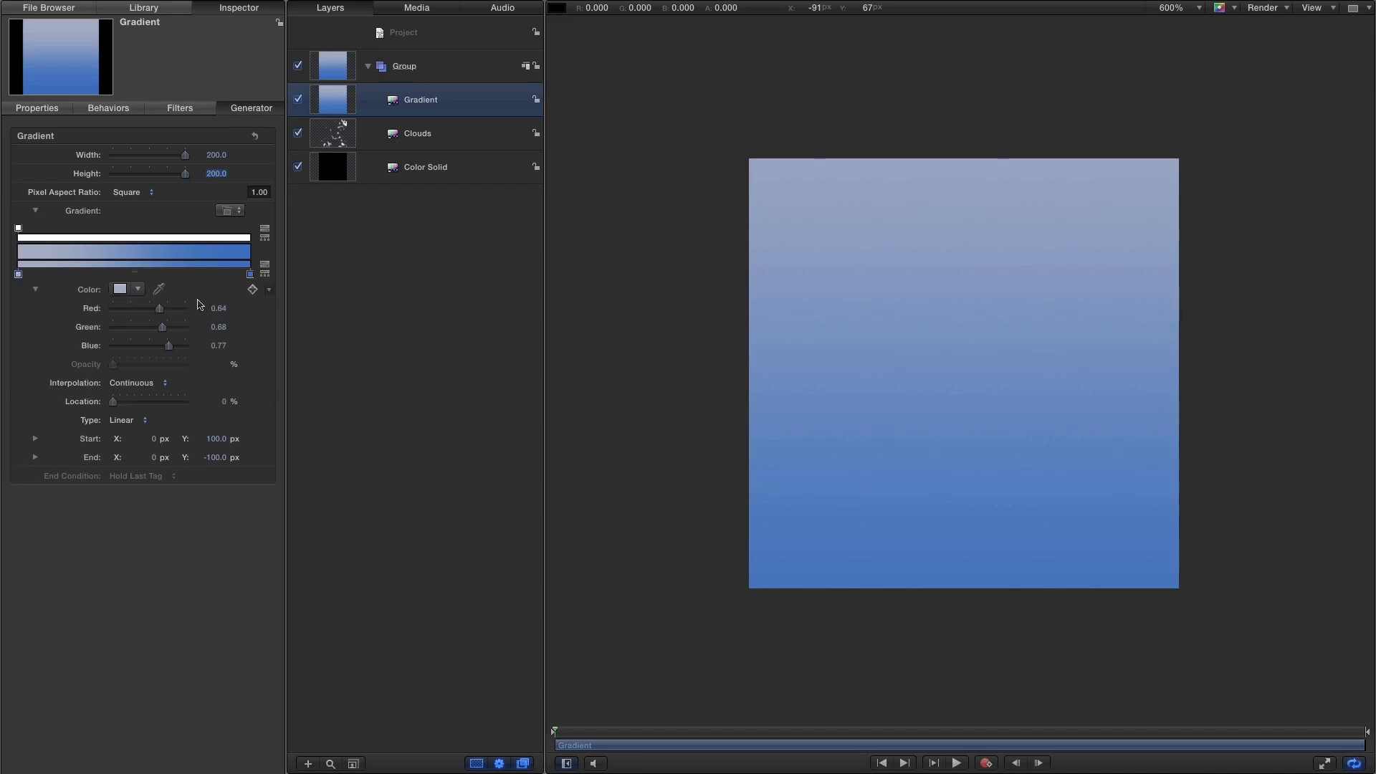
click(119, 289)
click(567, 306)
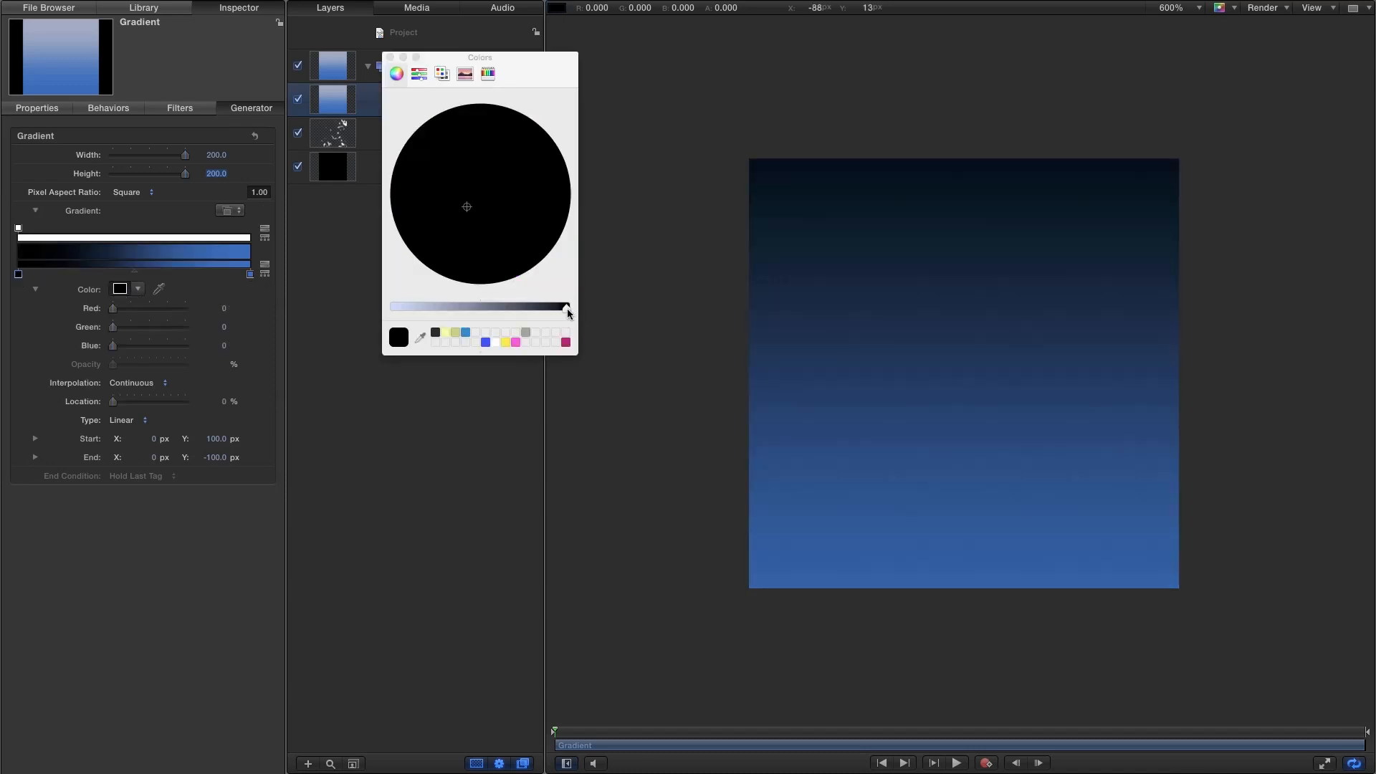
click(250, 273)
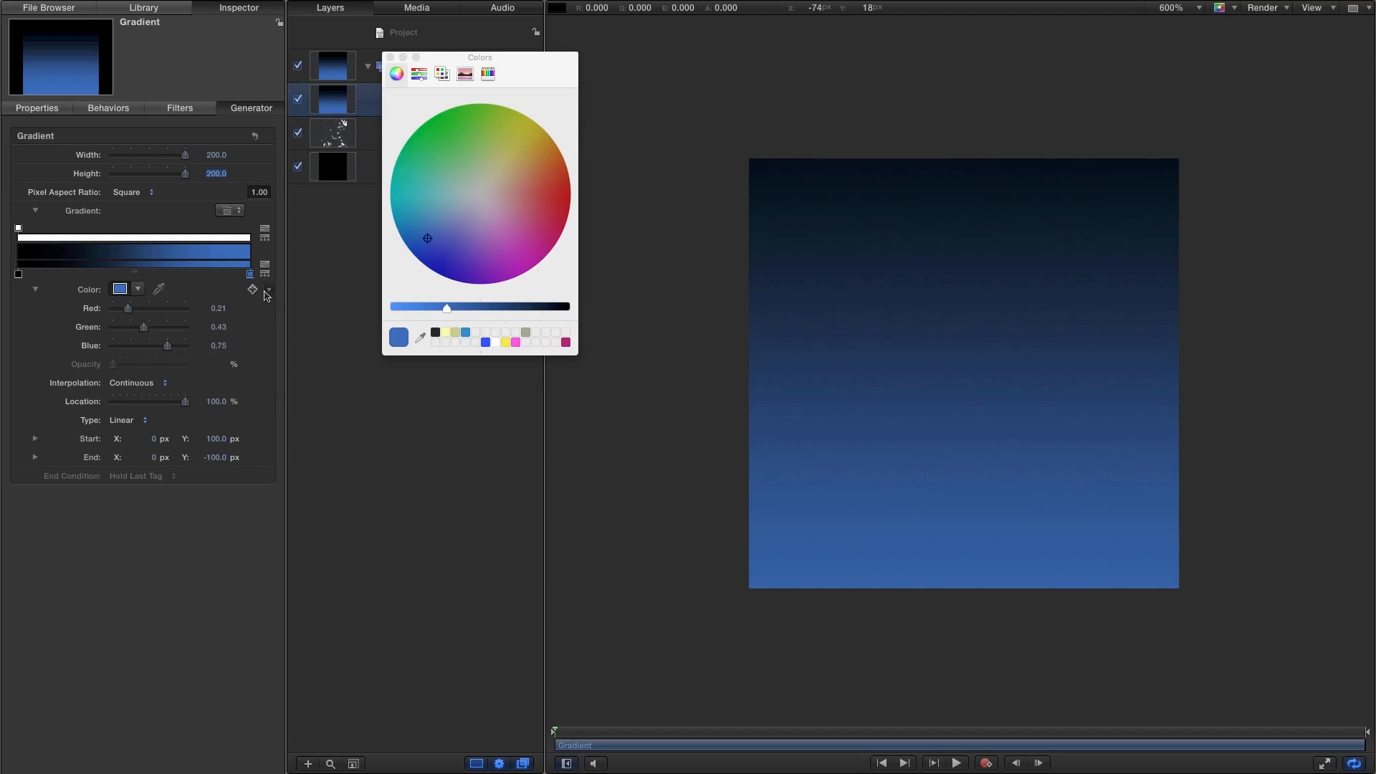
click(496, 343)
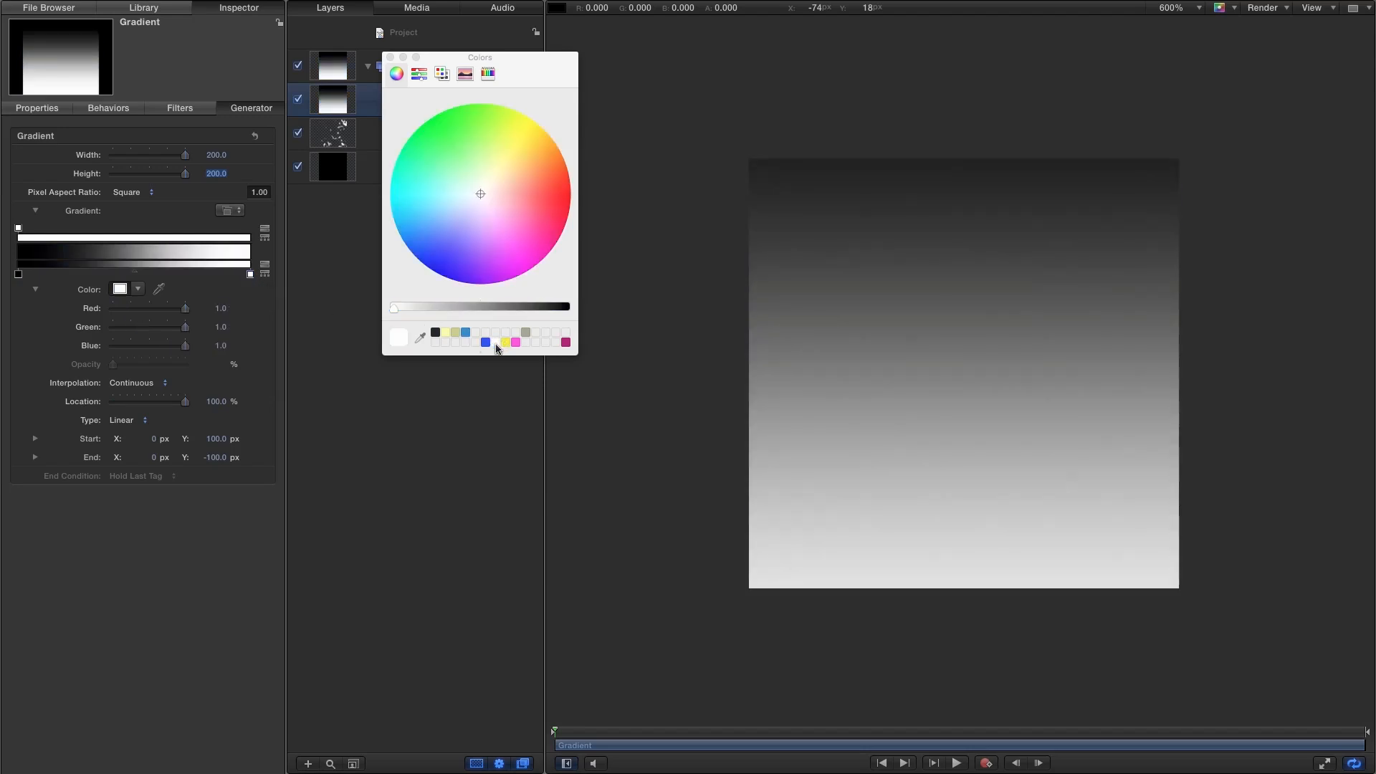
click(390, 58)
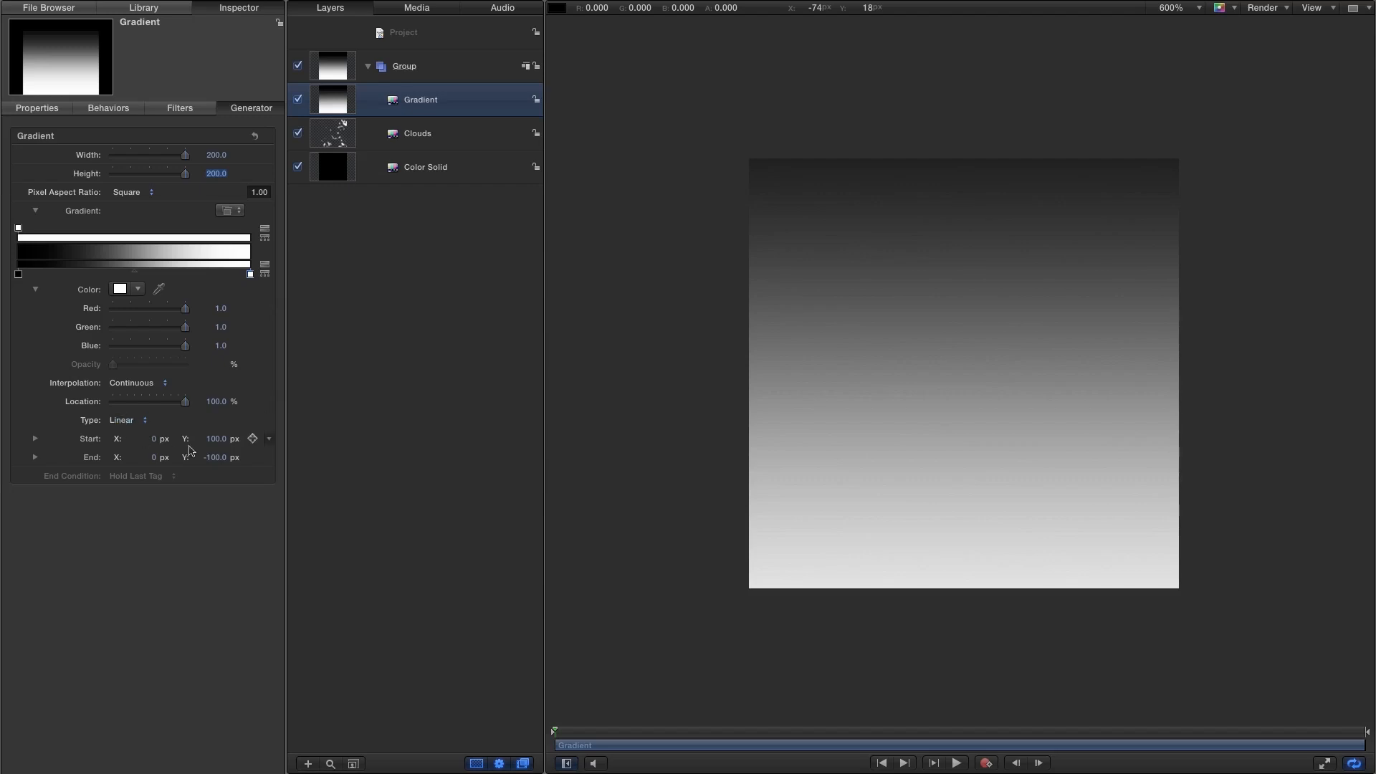
Set the Gradient's start Y to 0 px and change its type to Radial
click(216, 439)
text(0)
key(Return)
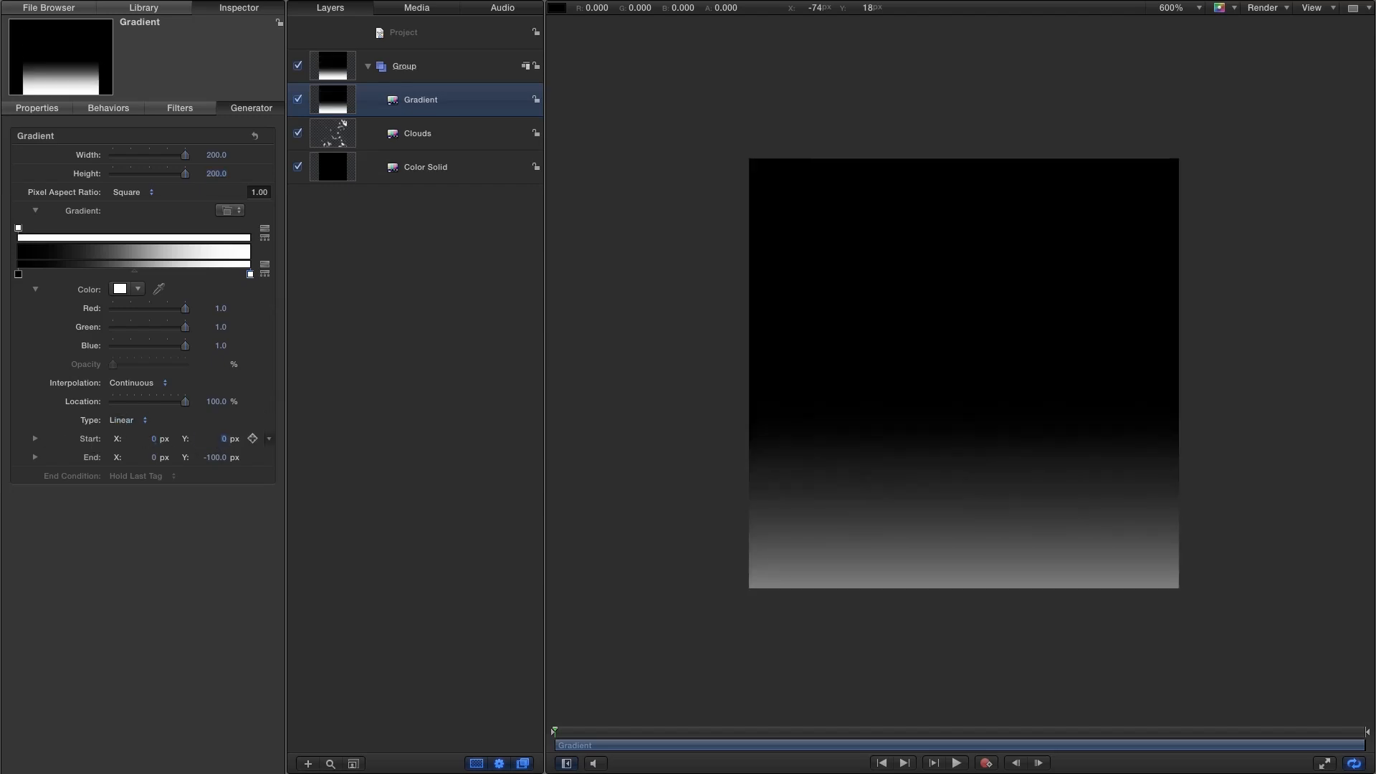
click(118, 420)
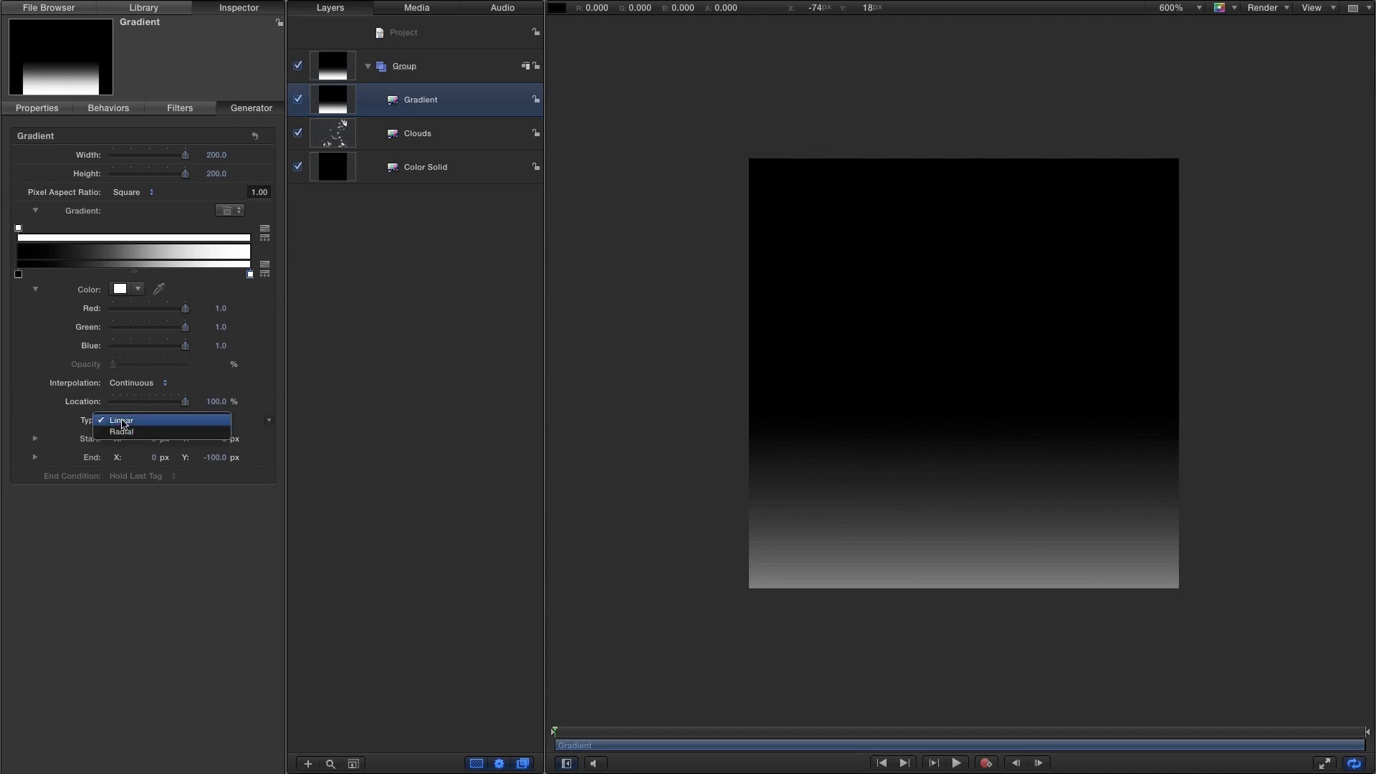
click(129, 432)
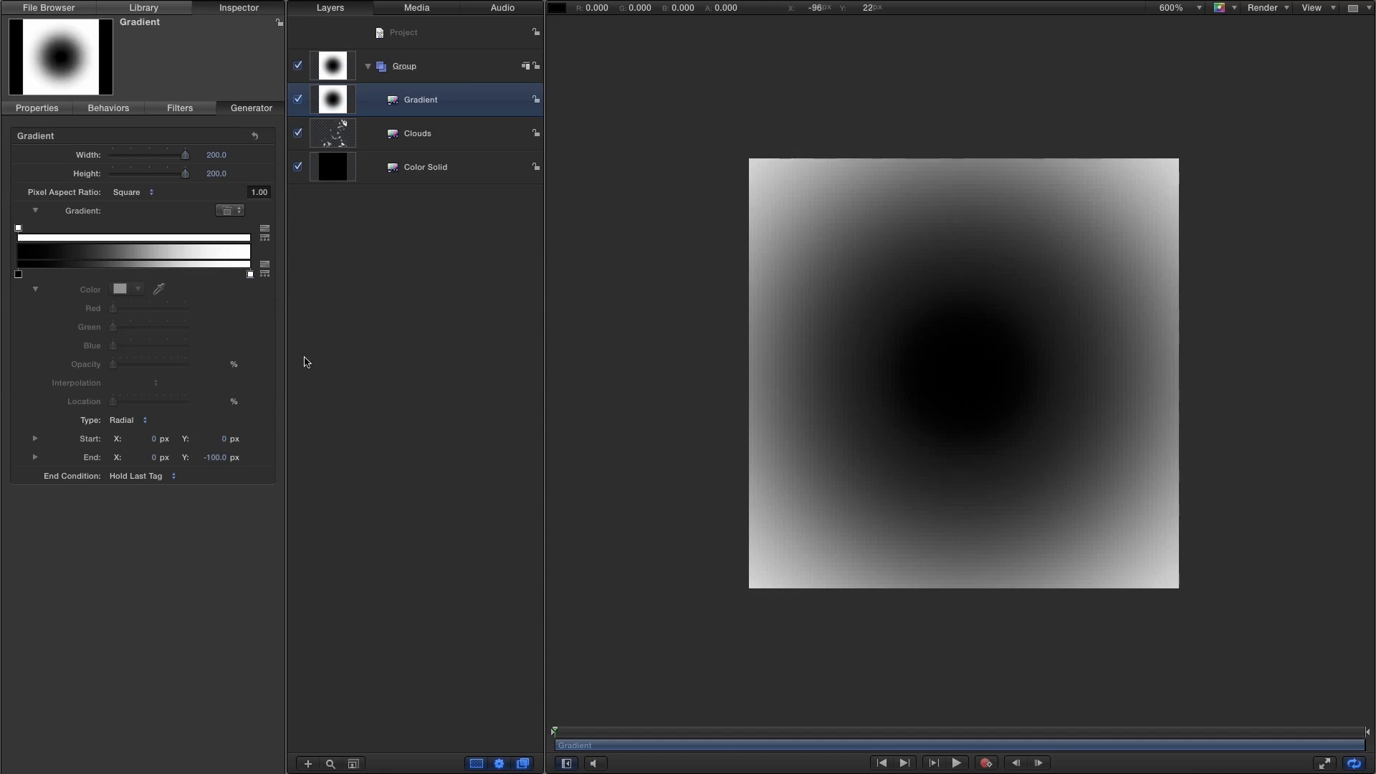
Move the Gradient's black color tag to 10% location and its white color tag to 40%
click(19, 274)
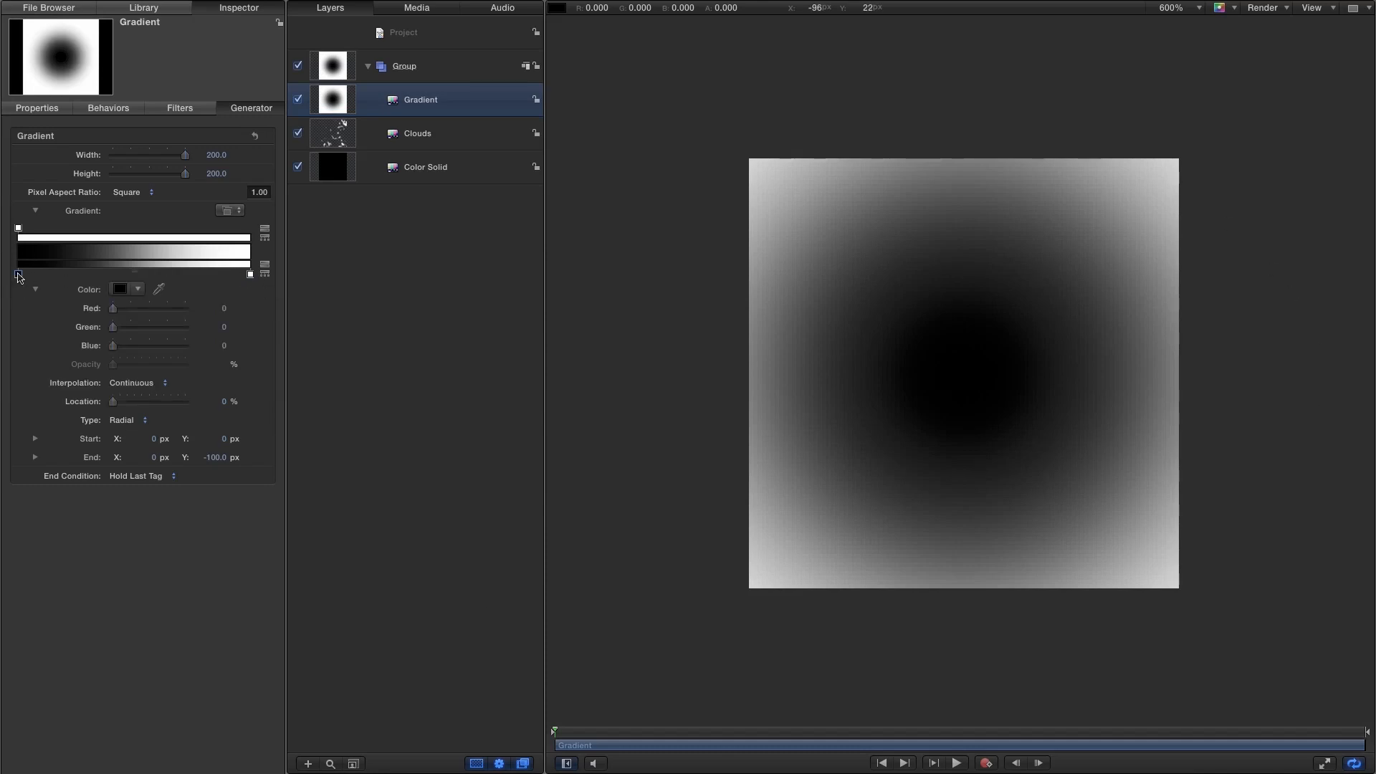
click(225, 403)
text(10)
key(Return)
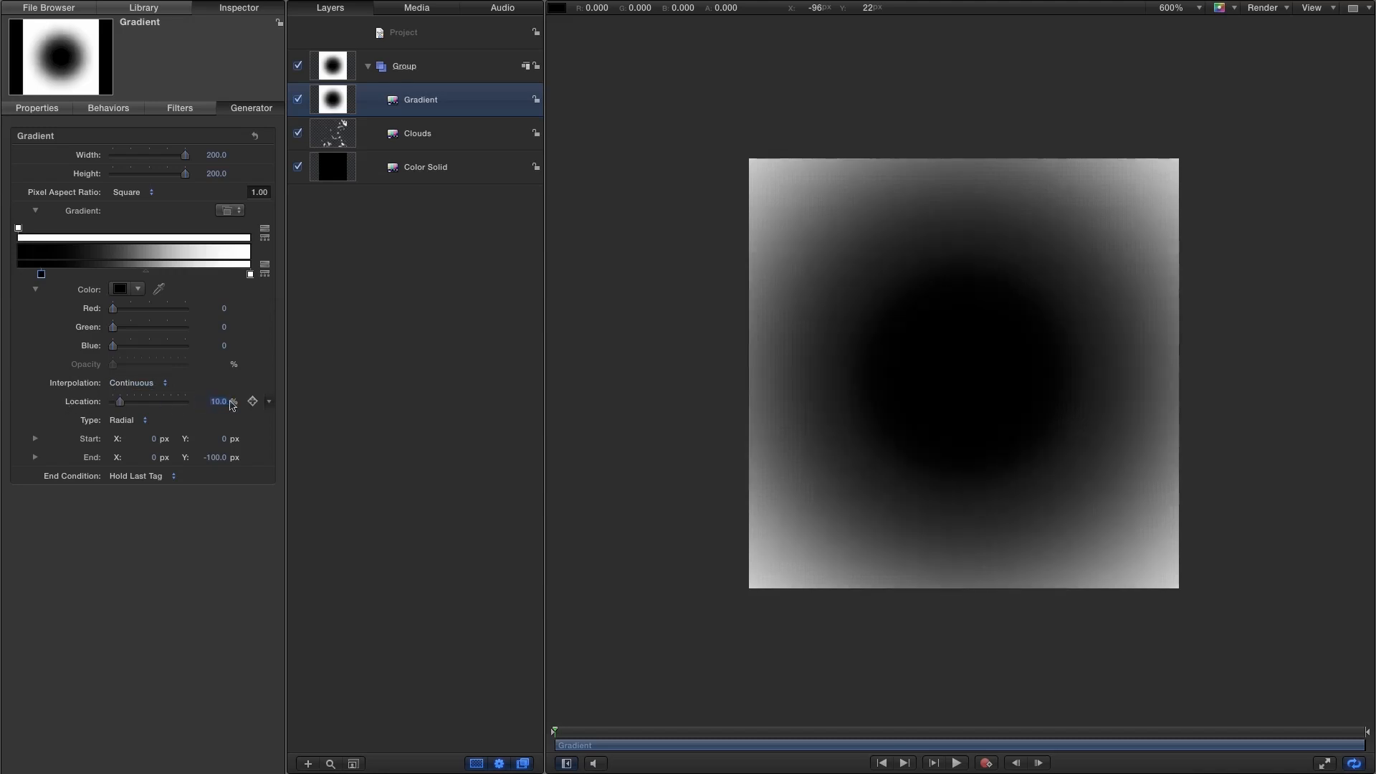
click(250, 274)
text(40)
key(Return)
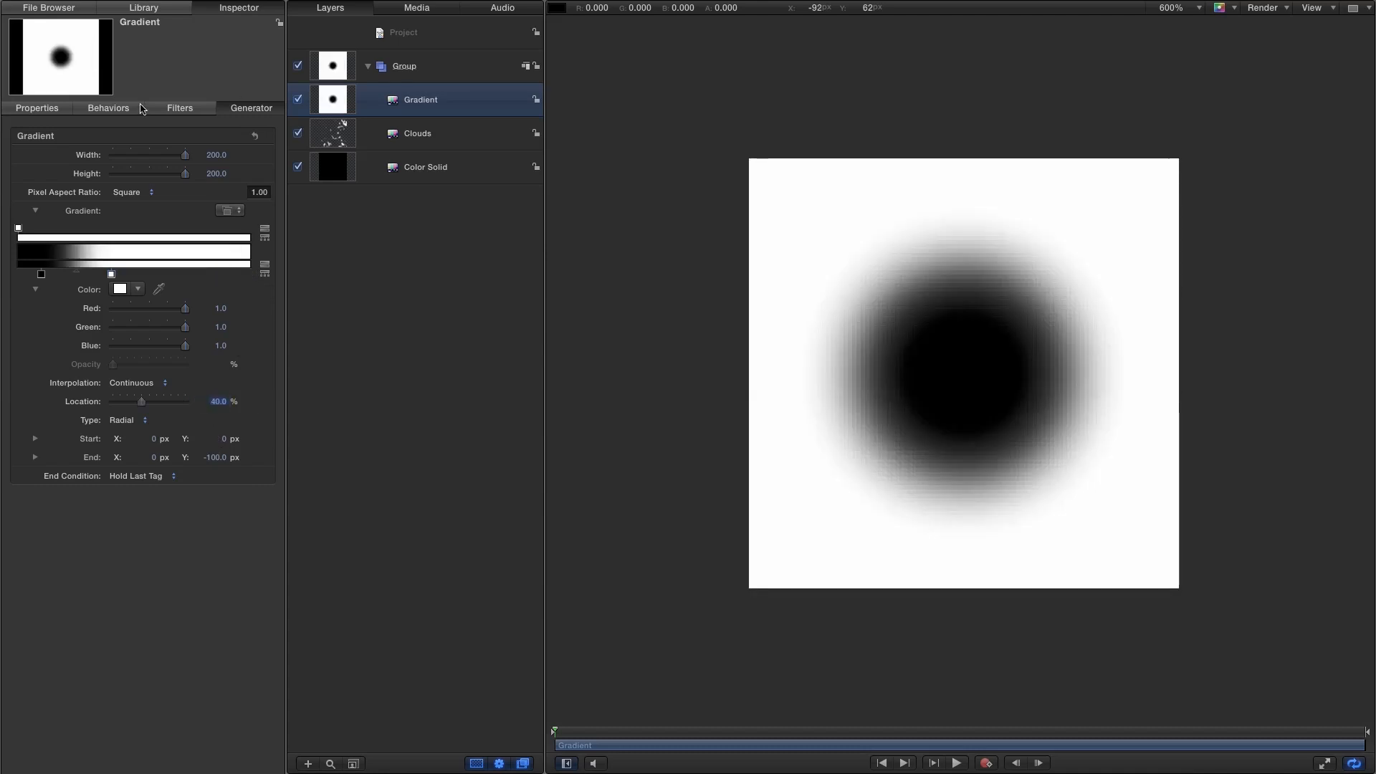
Set the Gradient layer's blend mode to Subtract and preview the animation
click(39, 107)
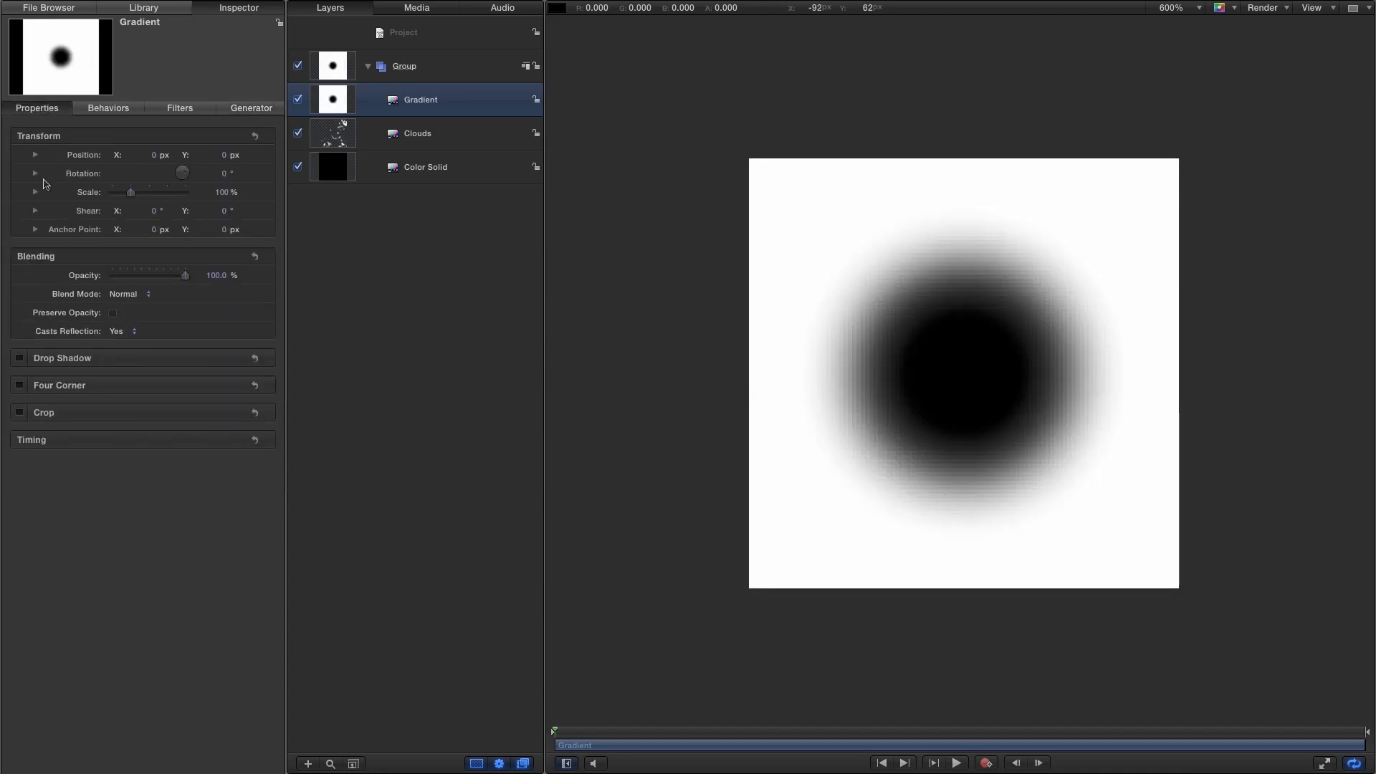
click(120, 296)
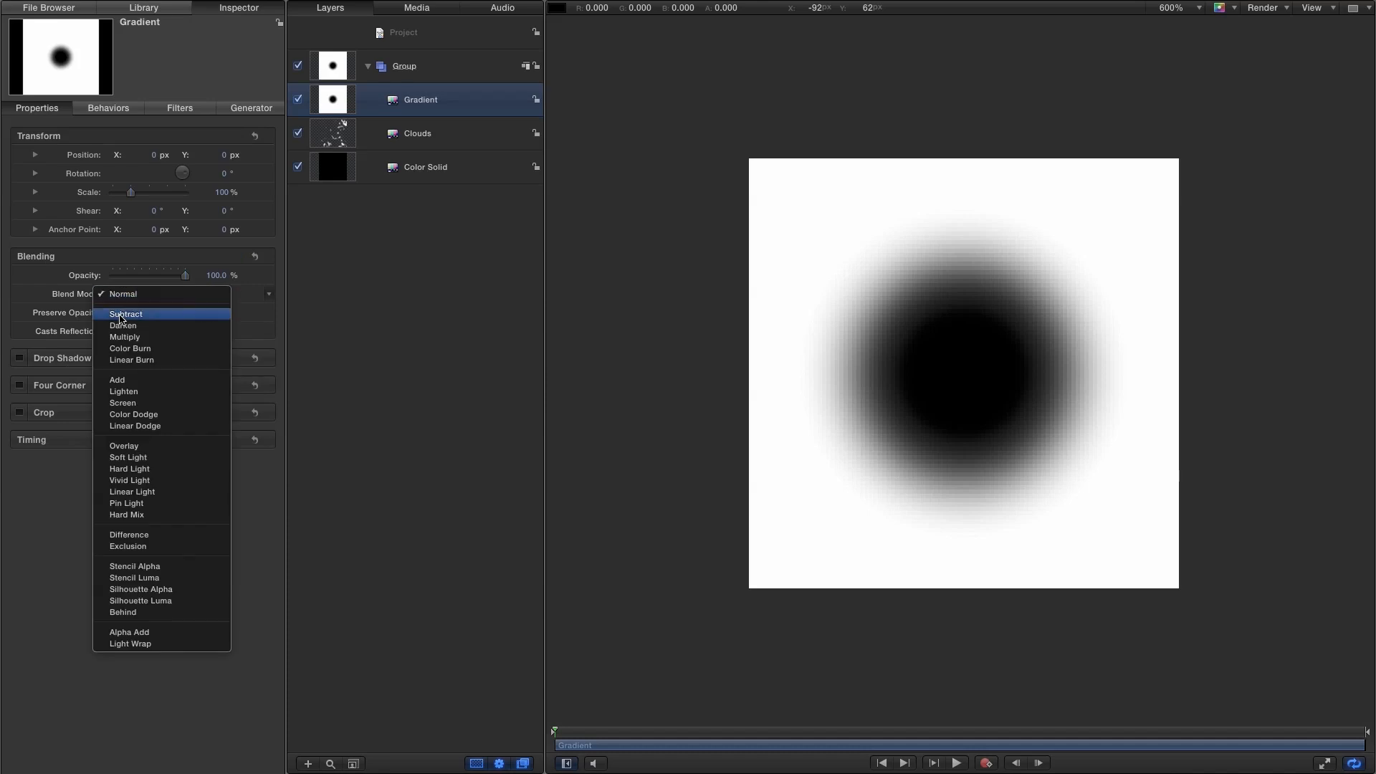
click(121, 315)
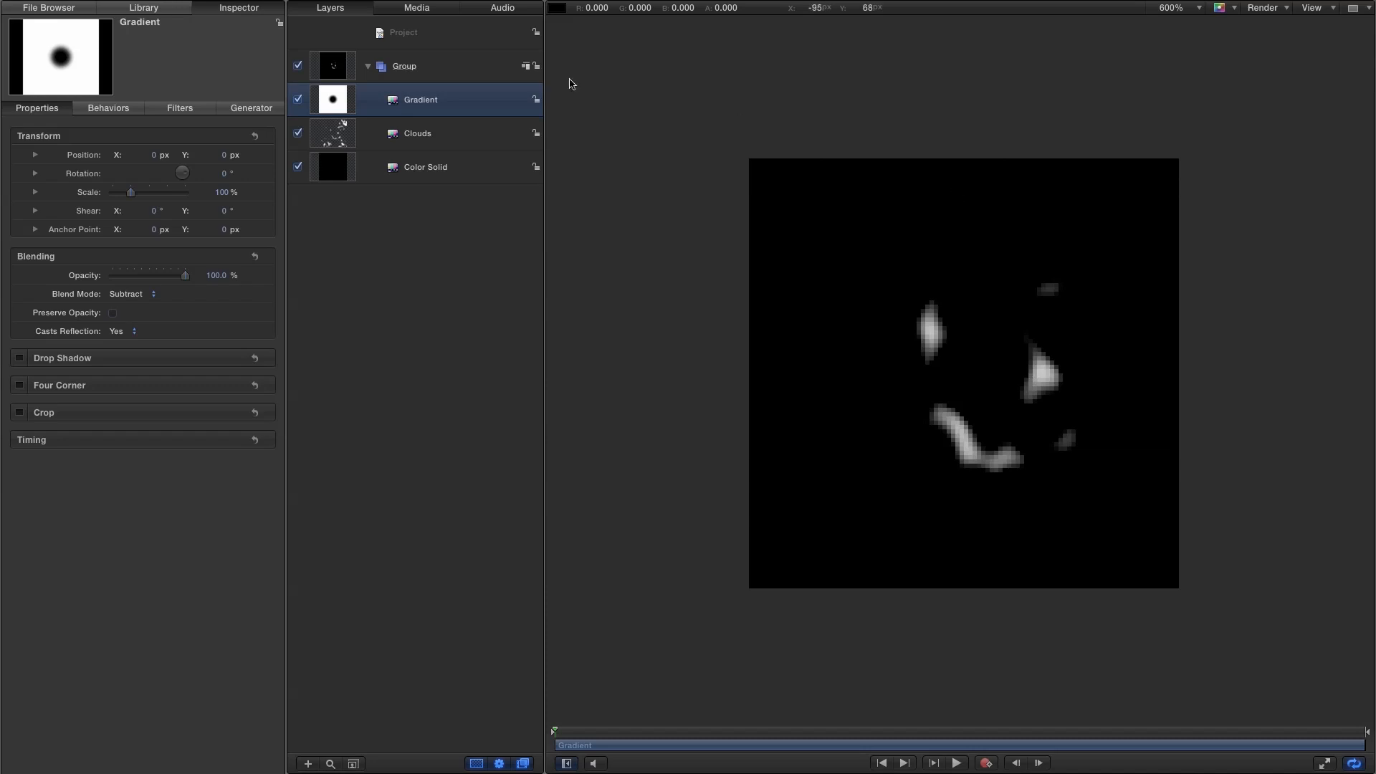
click(136, 294)
click(123, 274)
click(956, 764)
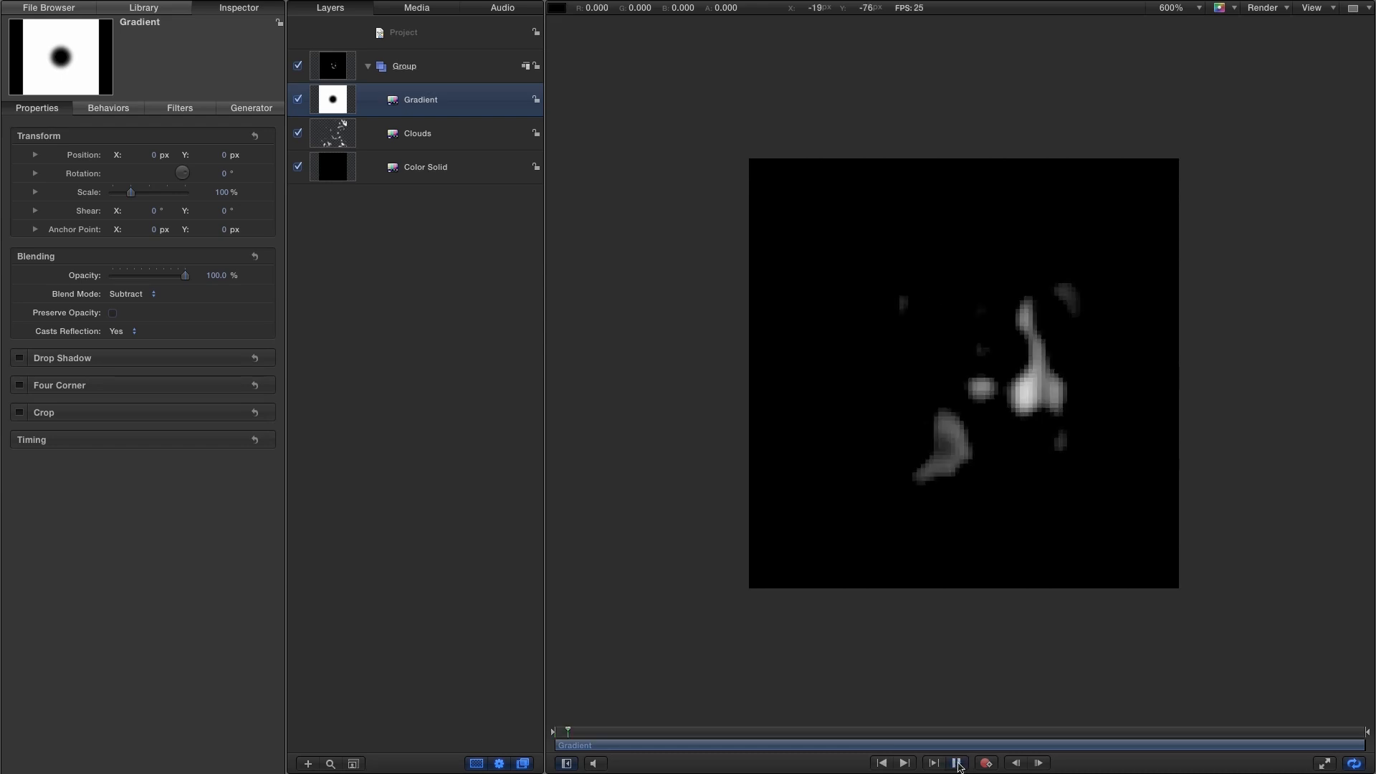
click(958, 764)
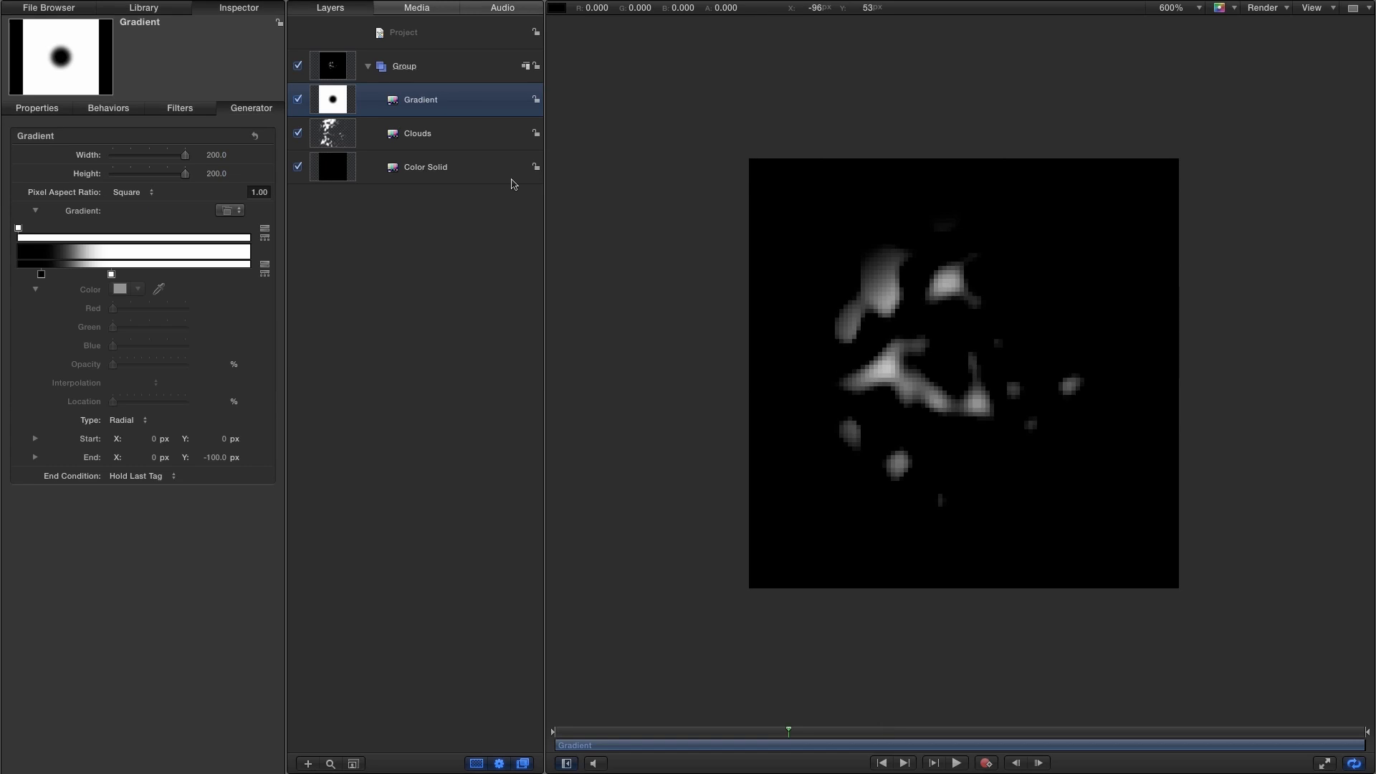
Apply the Fun House distortion filter to the Clouds layer and preview the animation
click(147, 8)
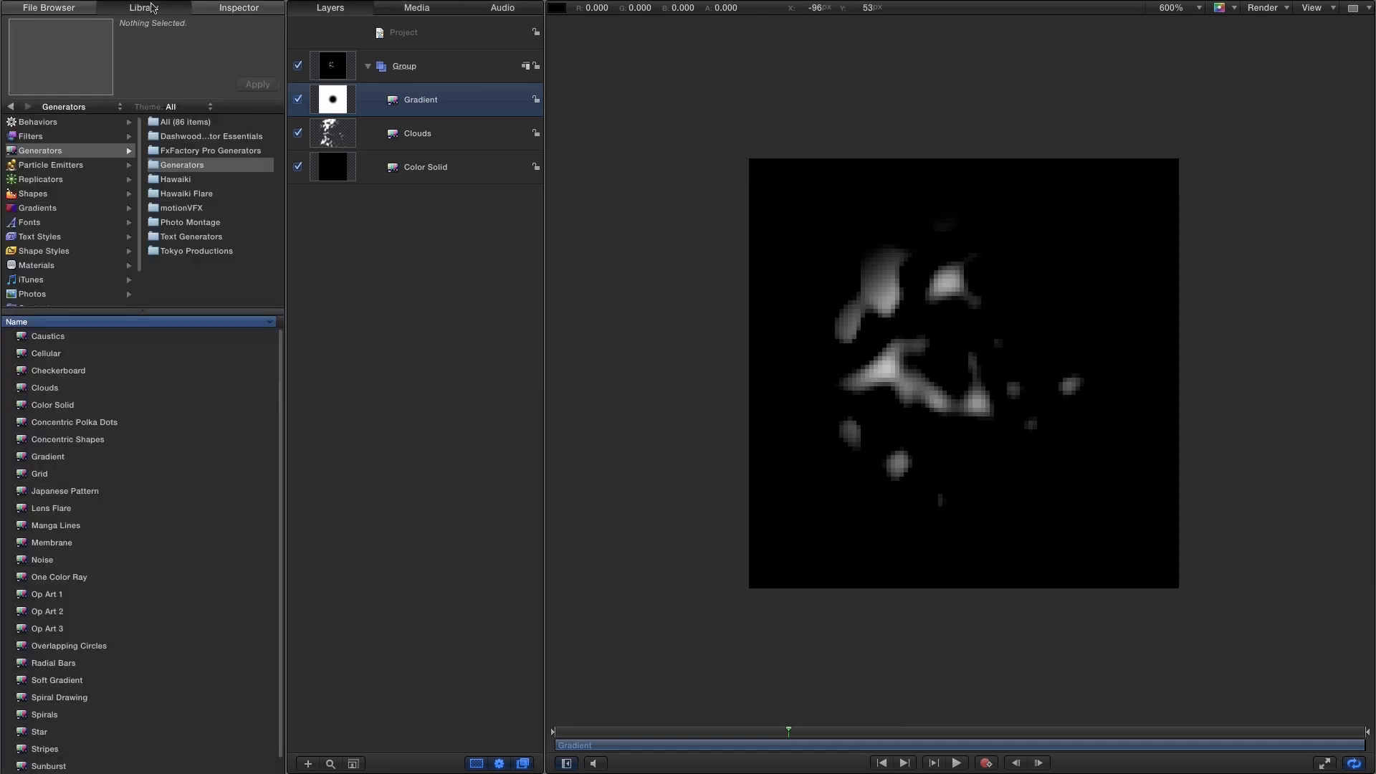
click(31, 136)
scroll(236, 208, up, 5)
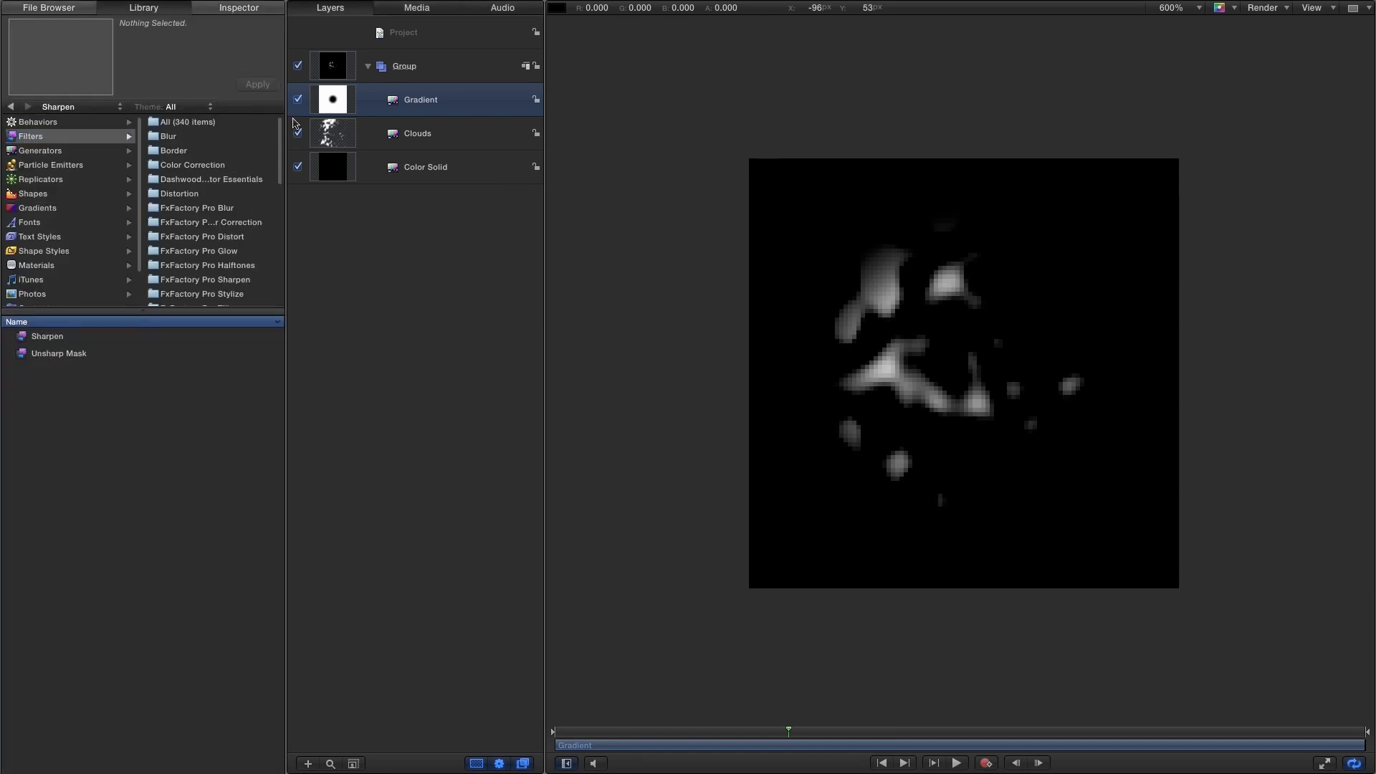
click(188, 194)
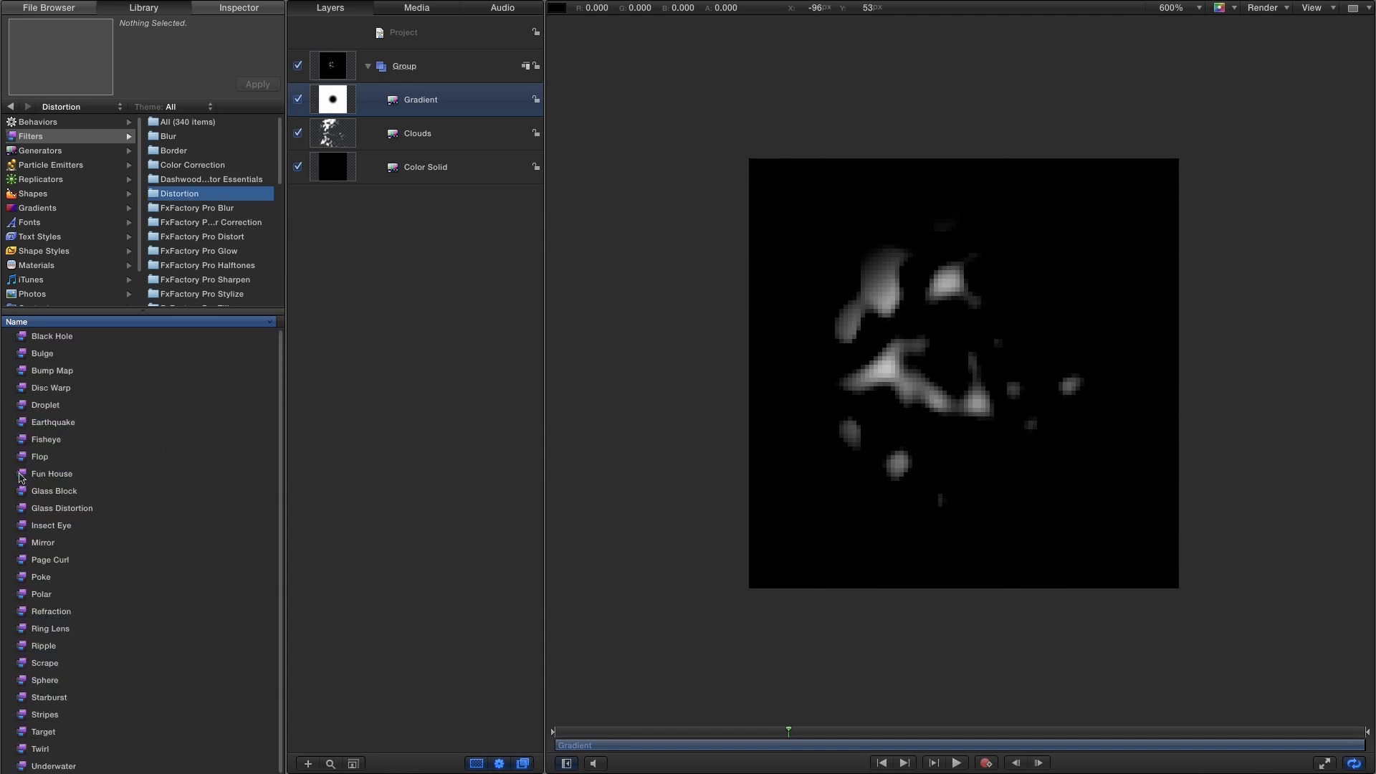
drag(21, 478, 329, 135)
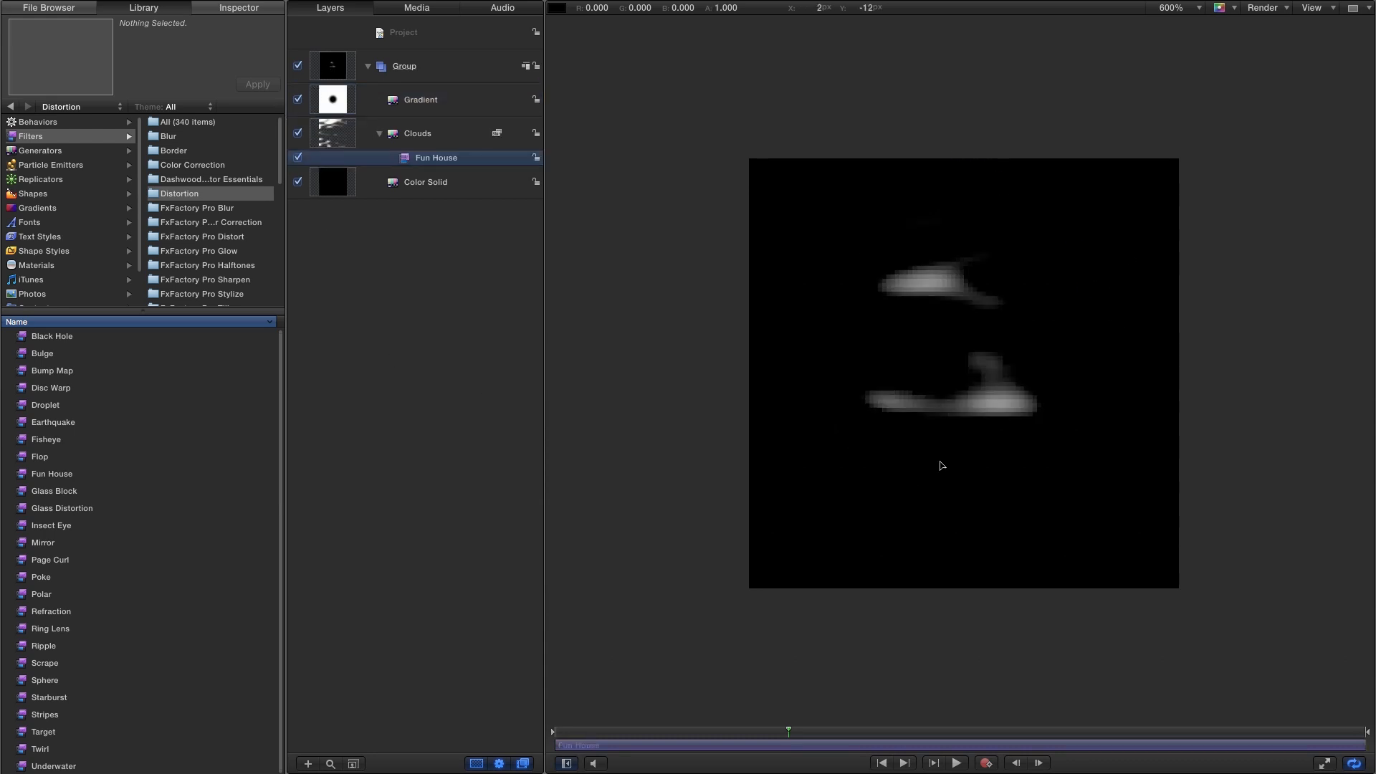
click(958, 764)
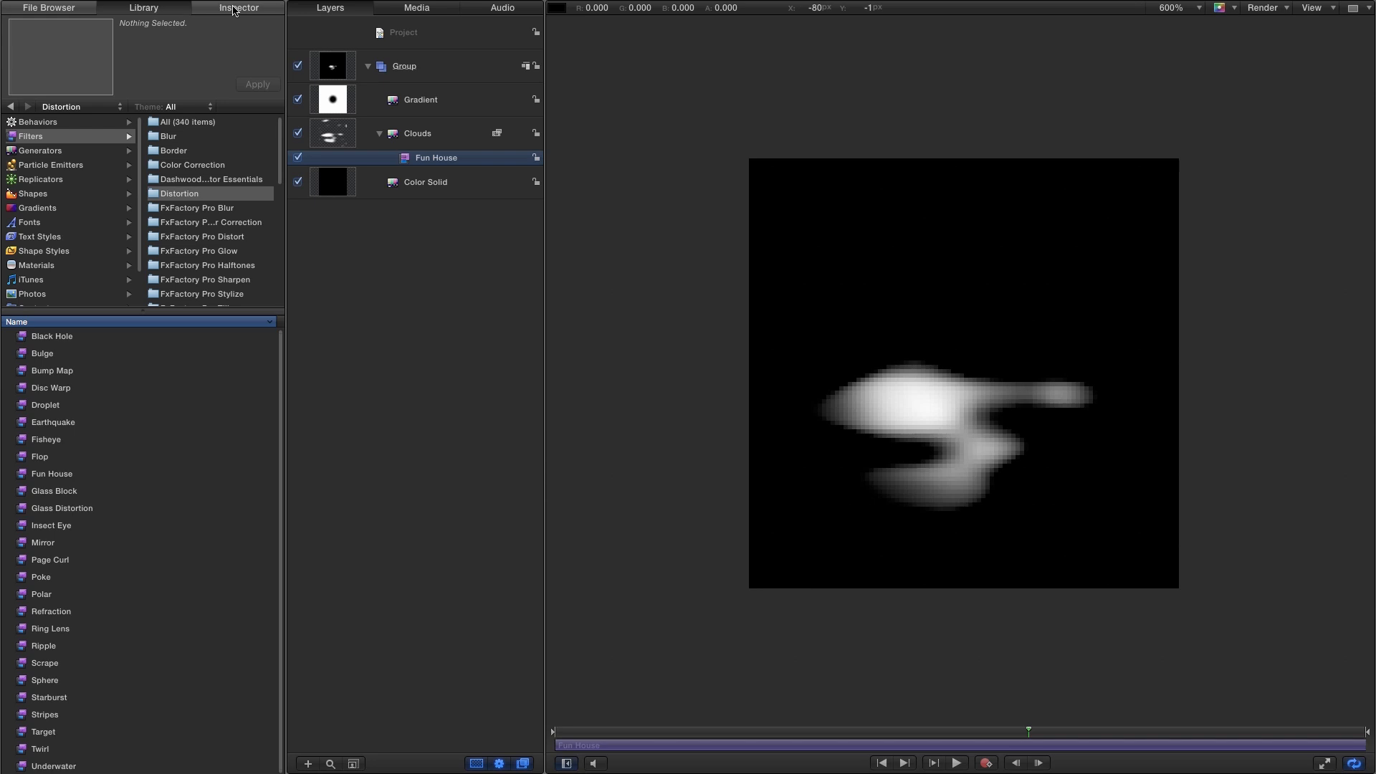
Set the Fun House filter's angle to 90° and preview the animation
click(235, 8)
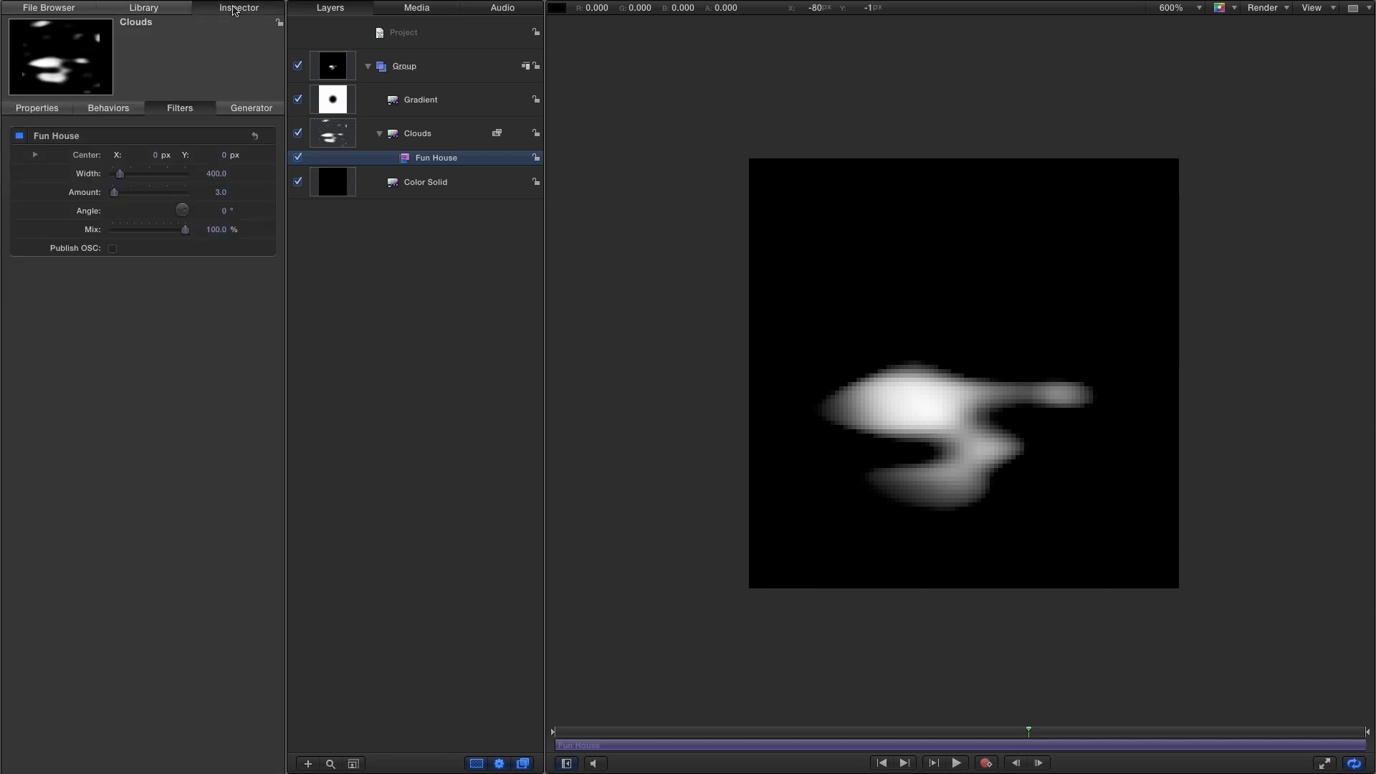
click(226, 212)
text(90)
key(Return)
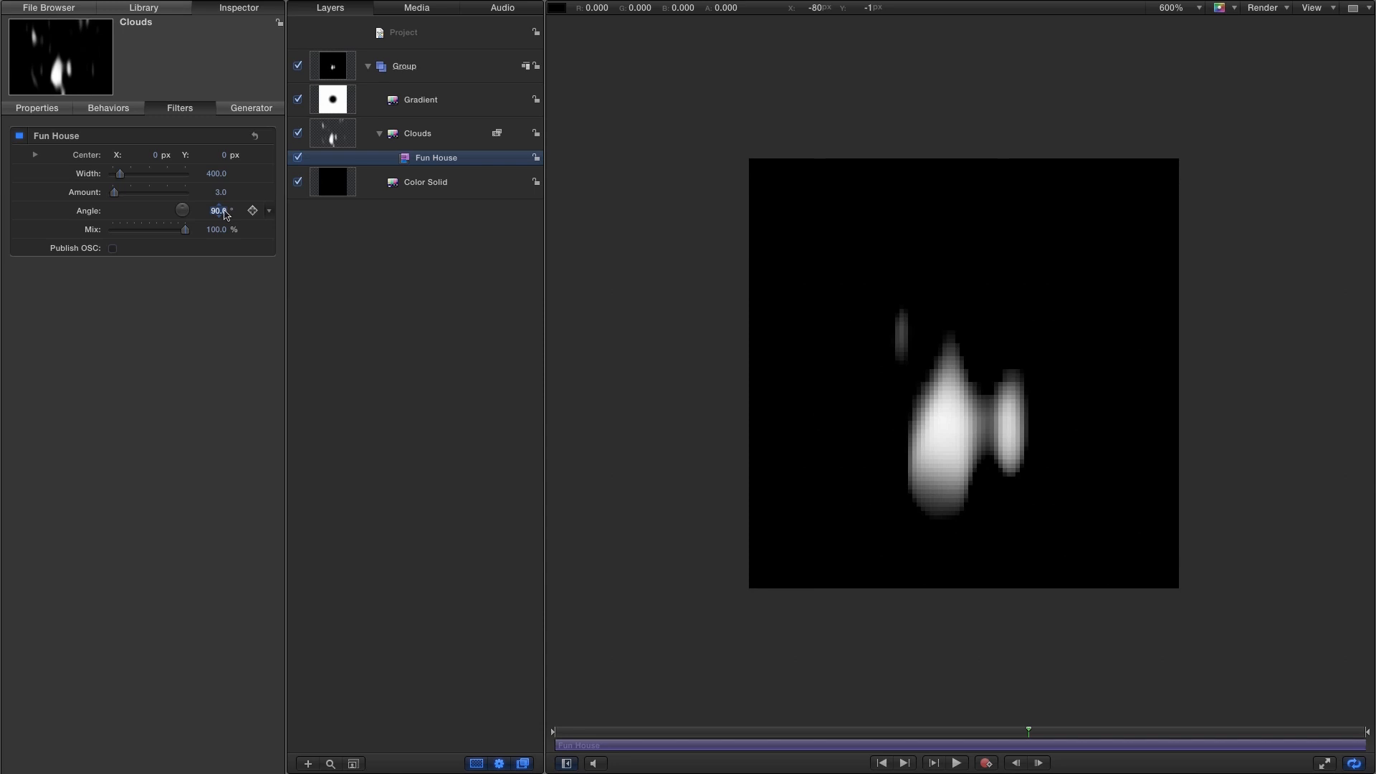
click(957, 764)
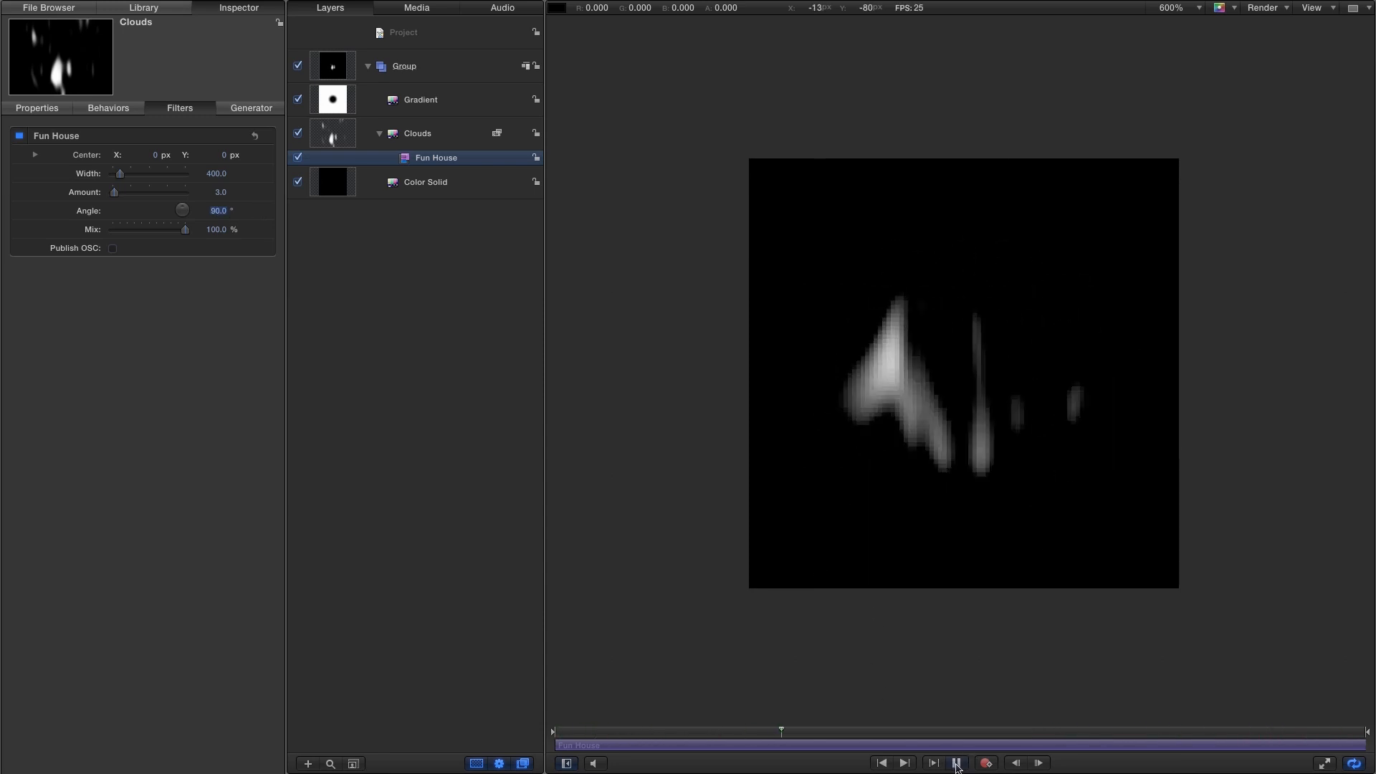
click(957, 764)
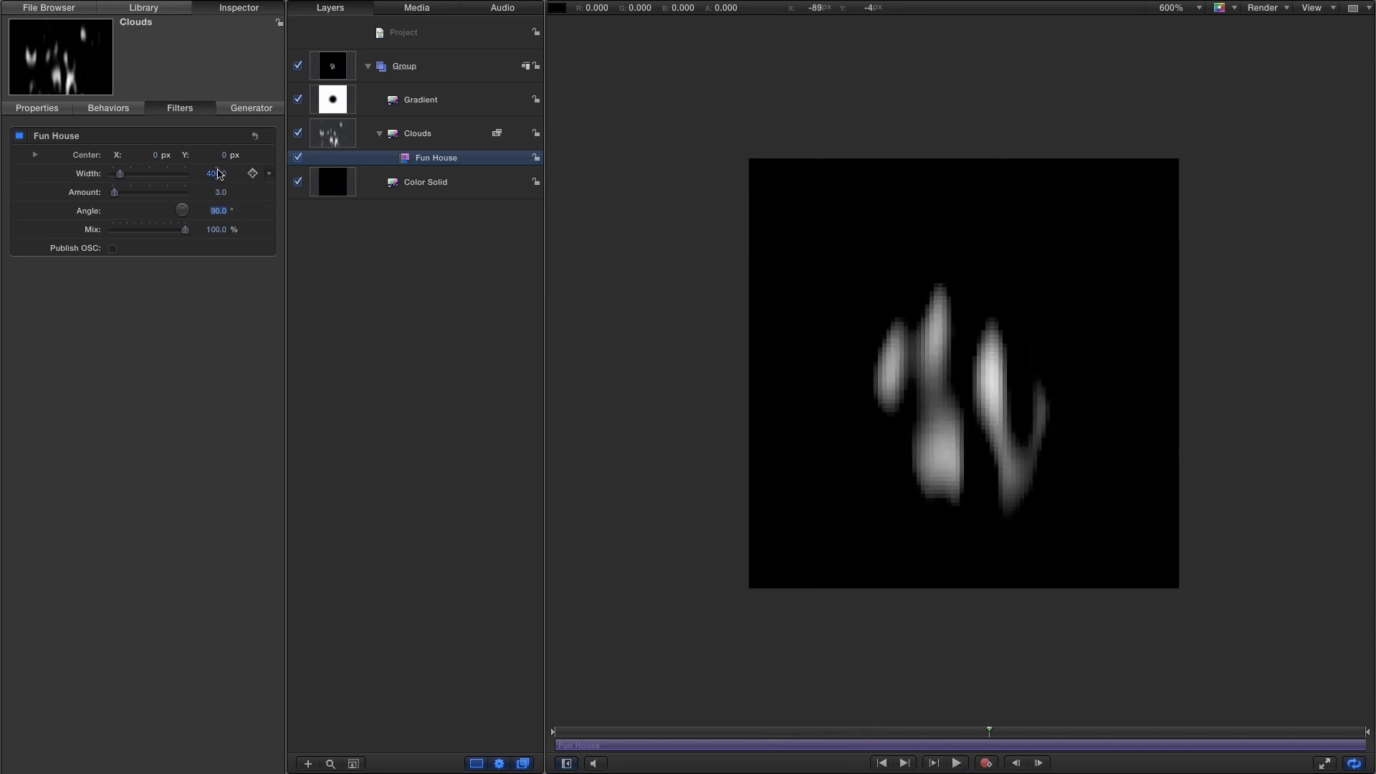
Set the Fun House filter's width to 30, amount to 15 and mix to 75%, and preview the animation
text(30)
key(Tab)
text(15)
key(Tab)
key(Tab)
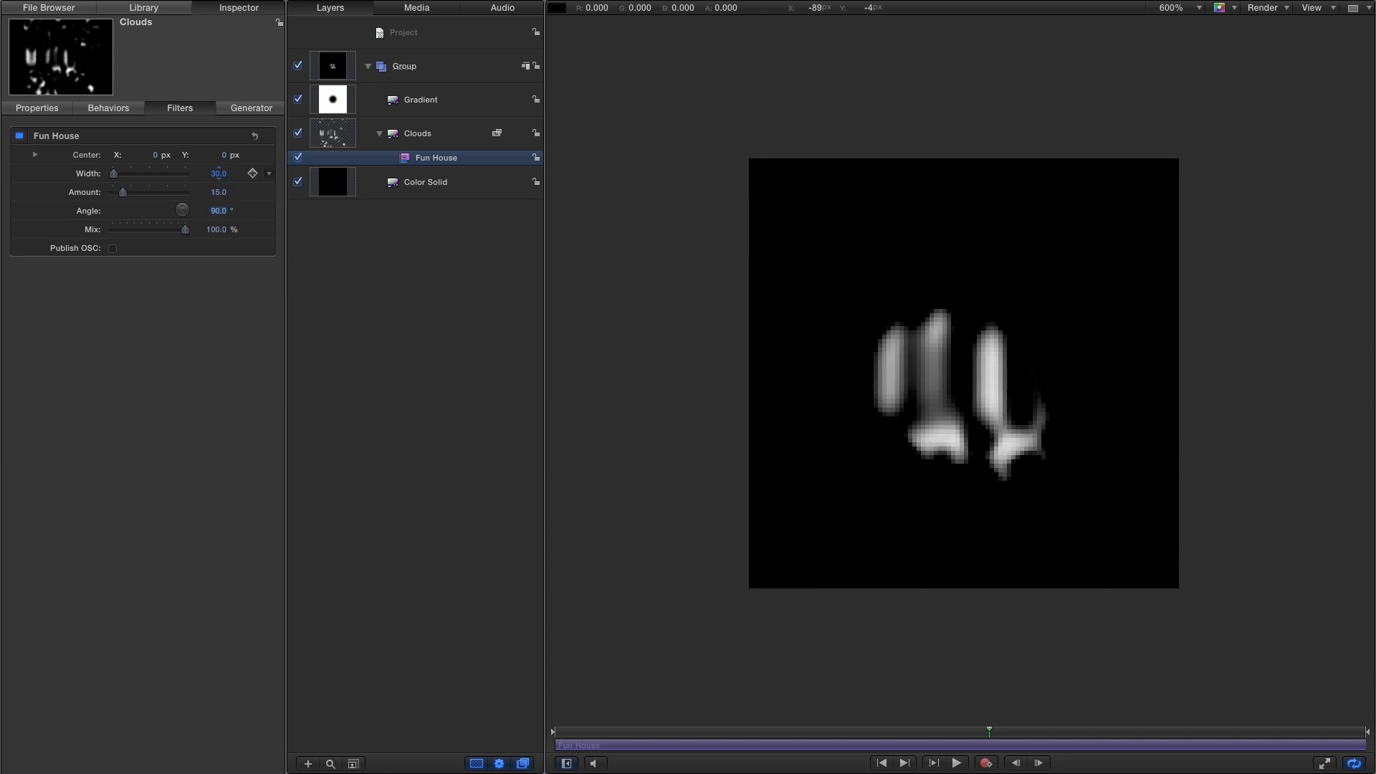
text(75)
key(Return)
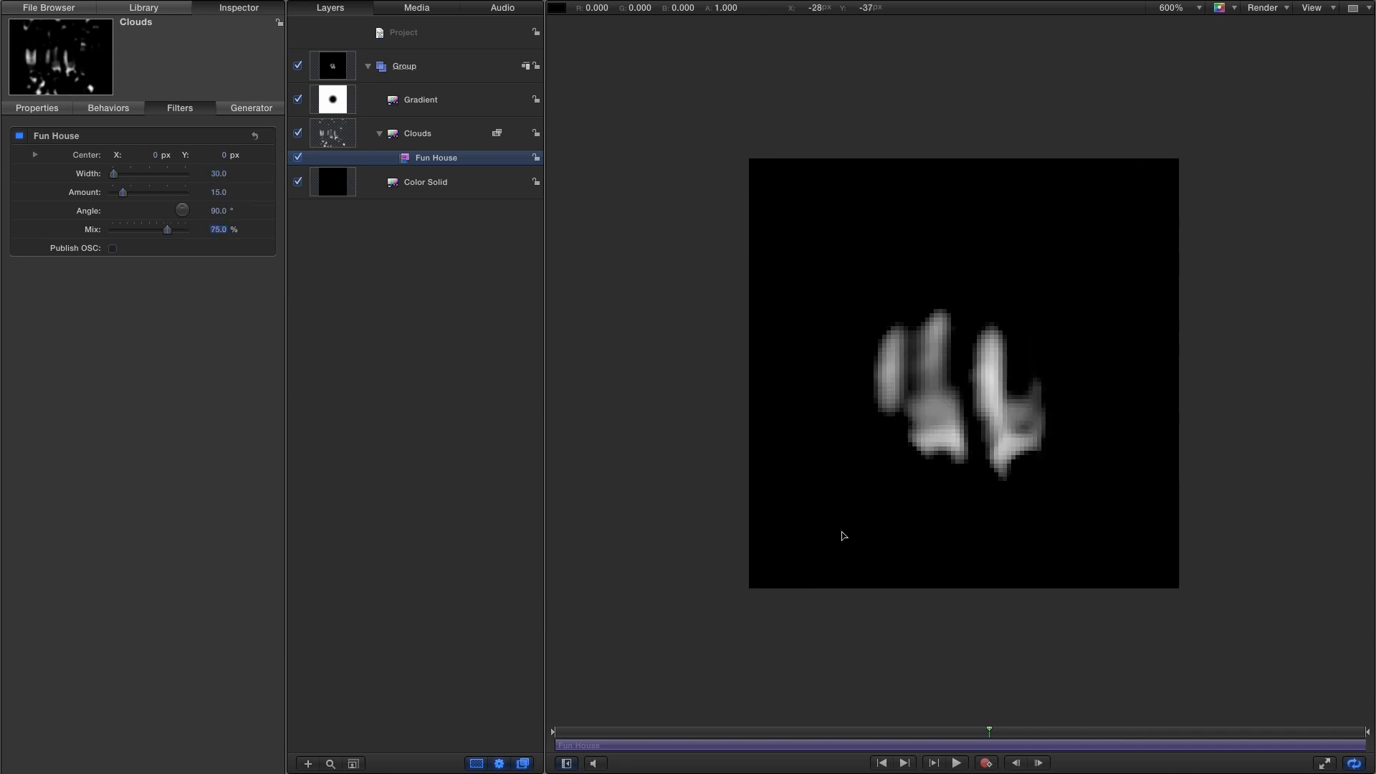
click(958, 764)
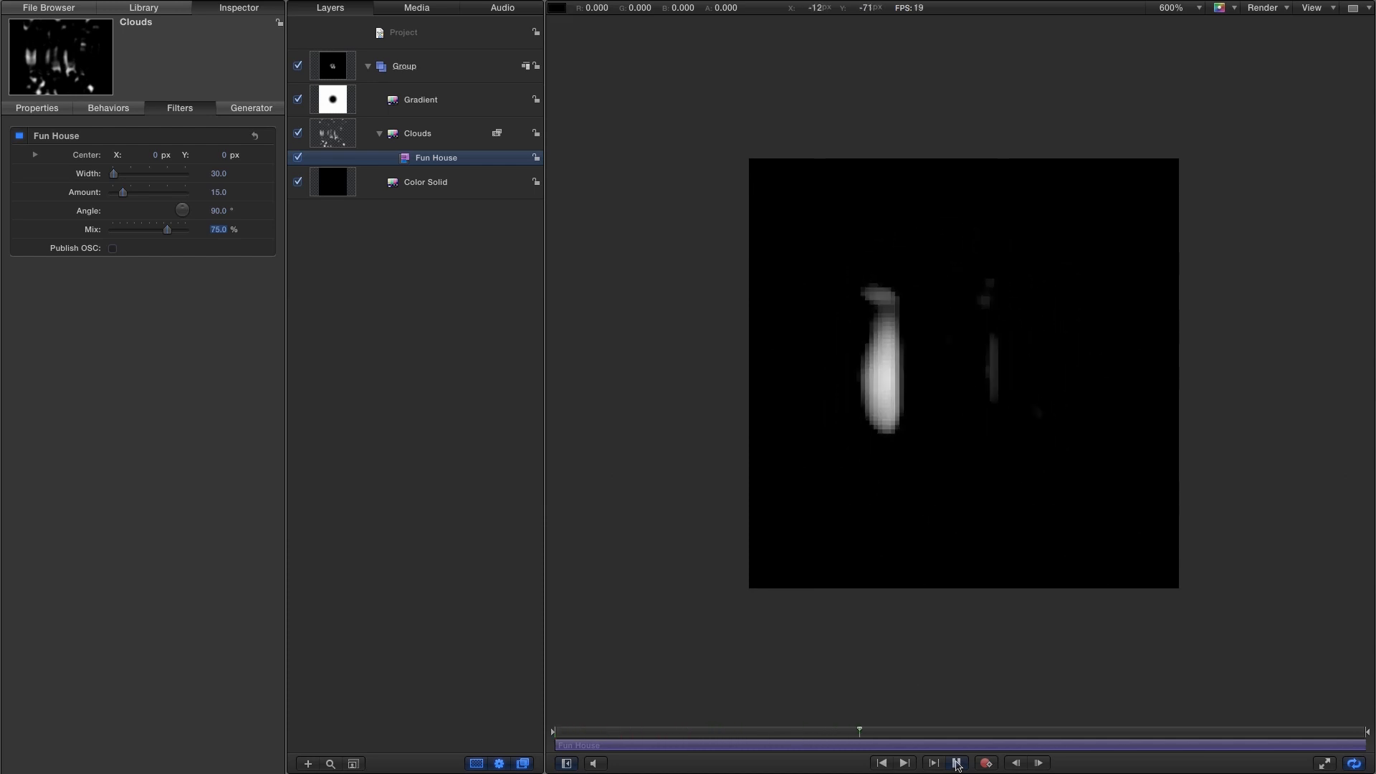
click(957, 764)
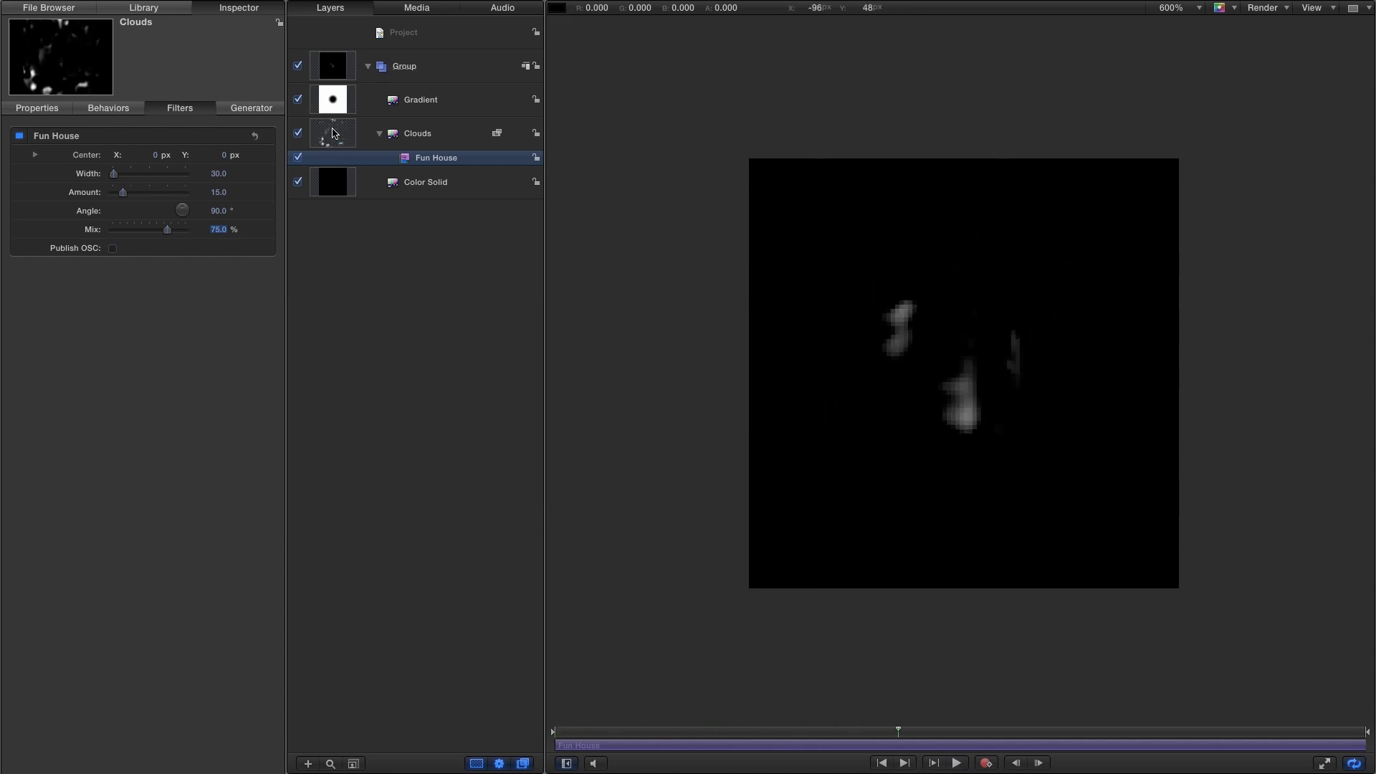
Duplicate the Clouds layer together with its Fun House filter
click(334, 133)
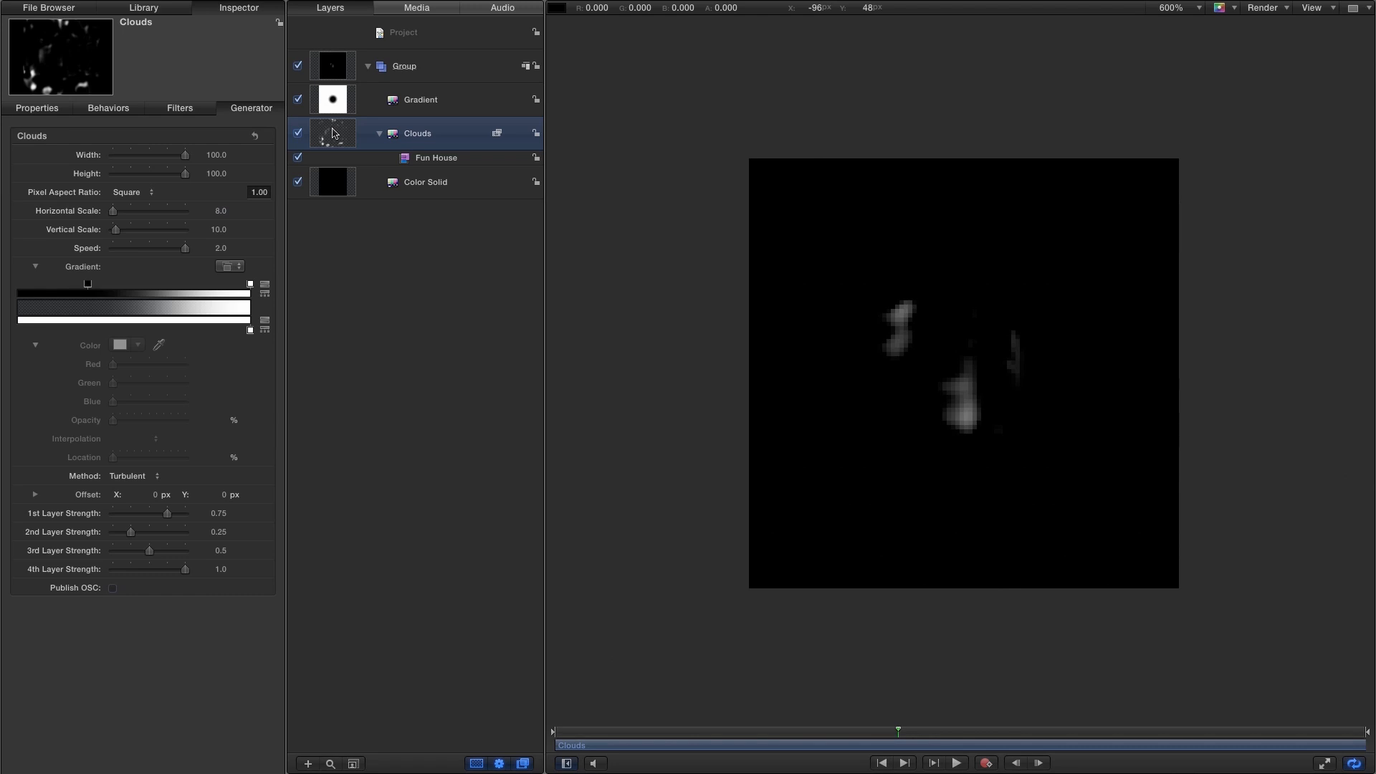
right_click(334, 133)
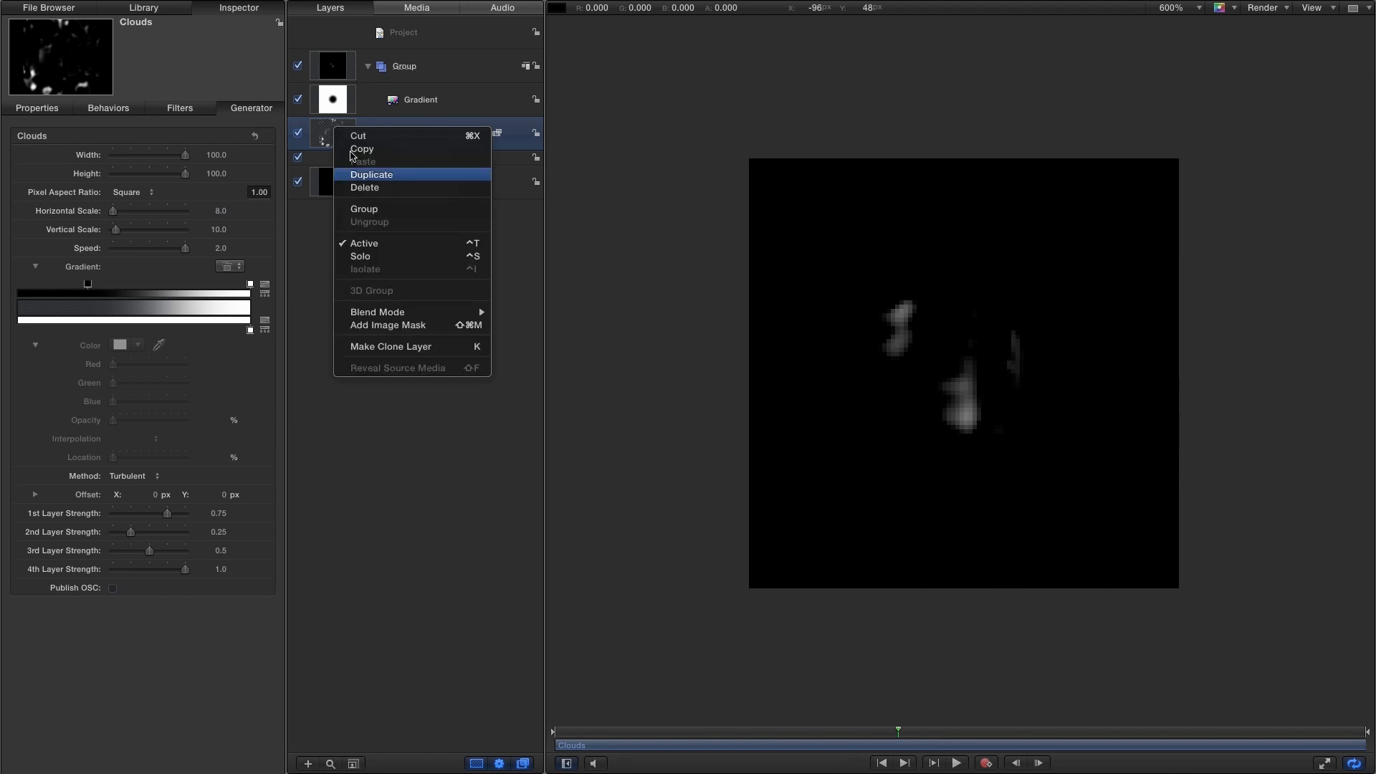
click(383, 177)
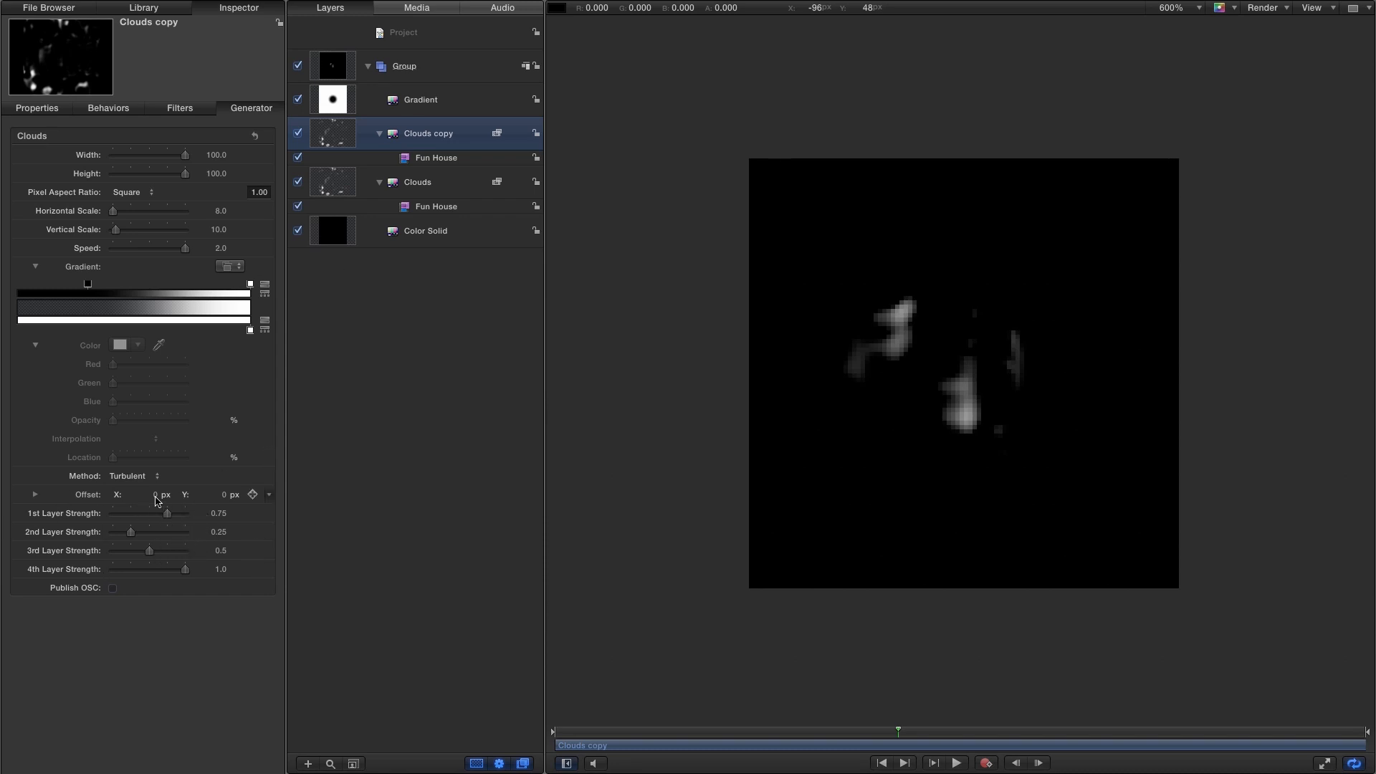
Set the Clouds copy generator's X offset to -75 px
click(157, 496)
text(-7)
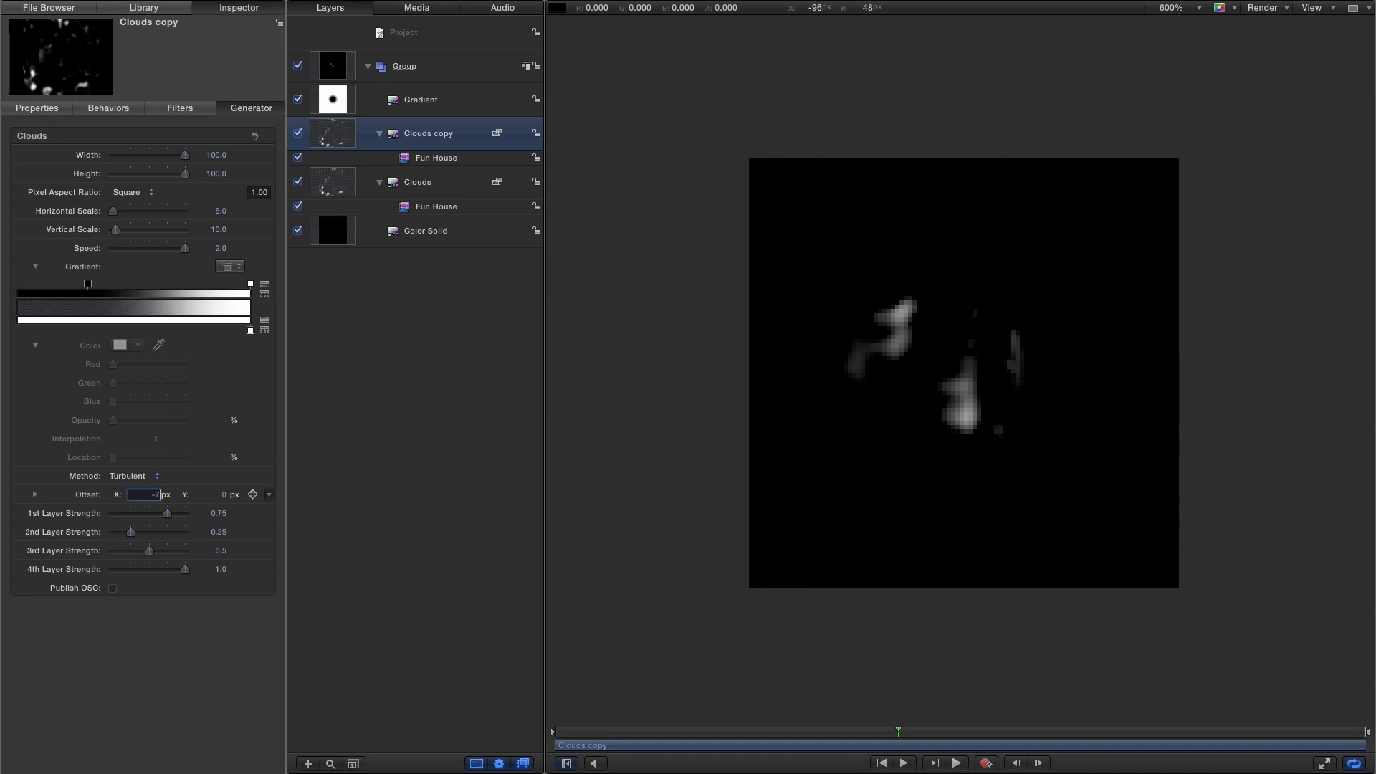
text(5)
key(Return)
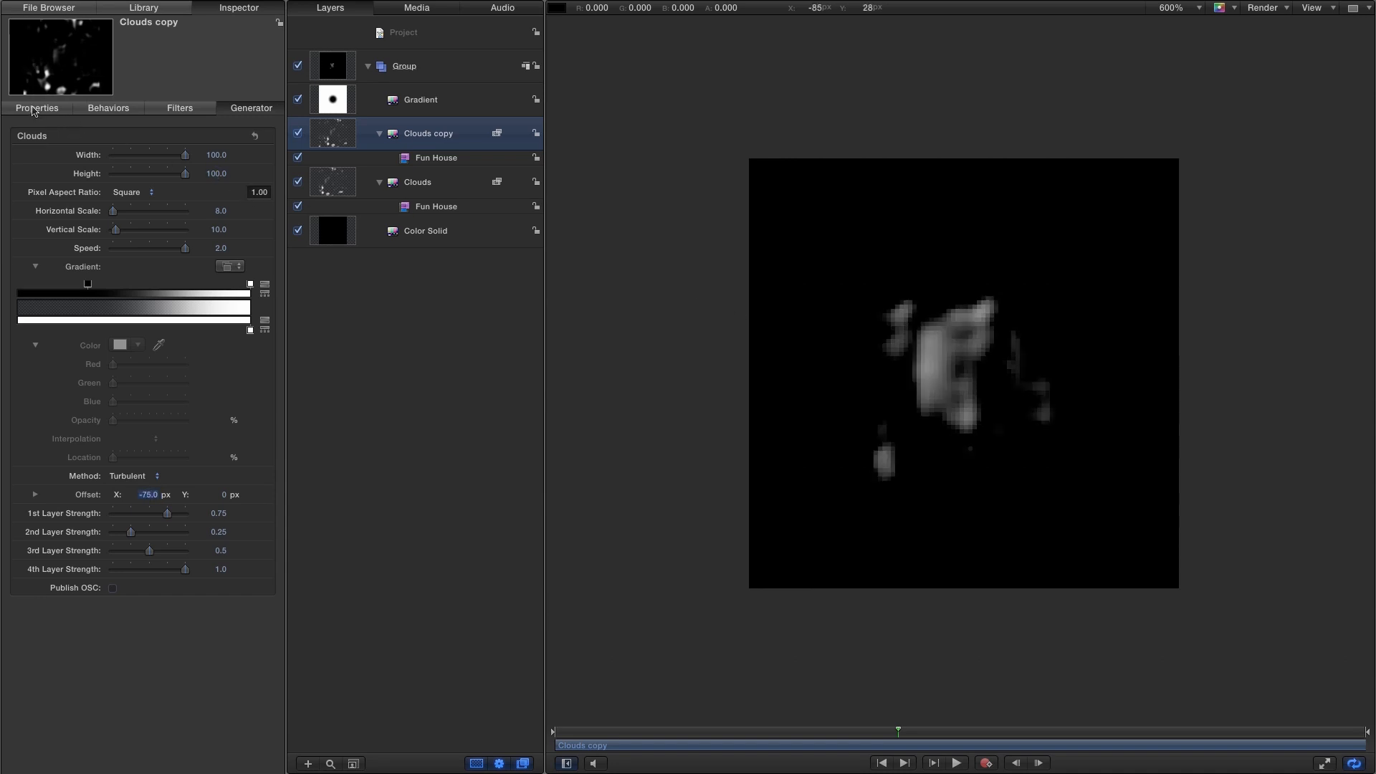
Rotate the Clouds copy layer to -20° and preview the animation
click(33, 109)
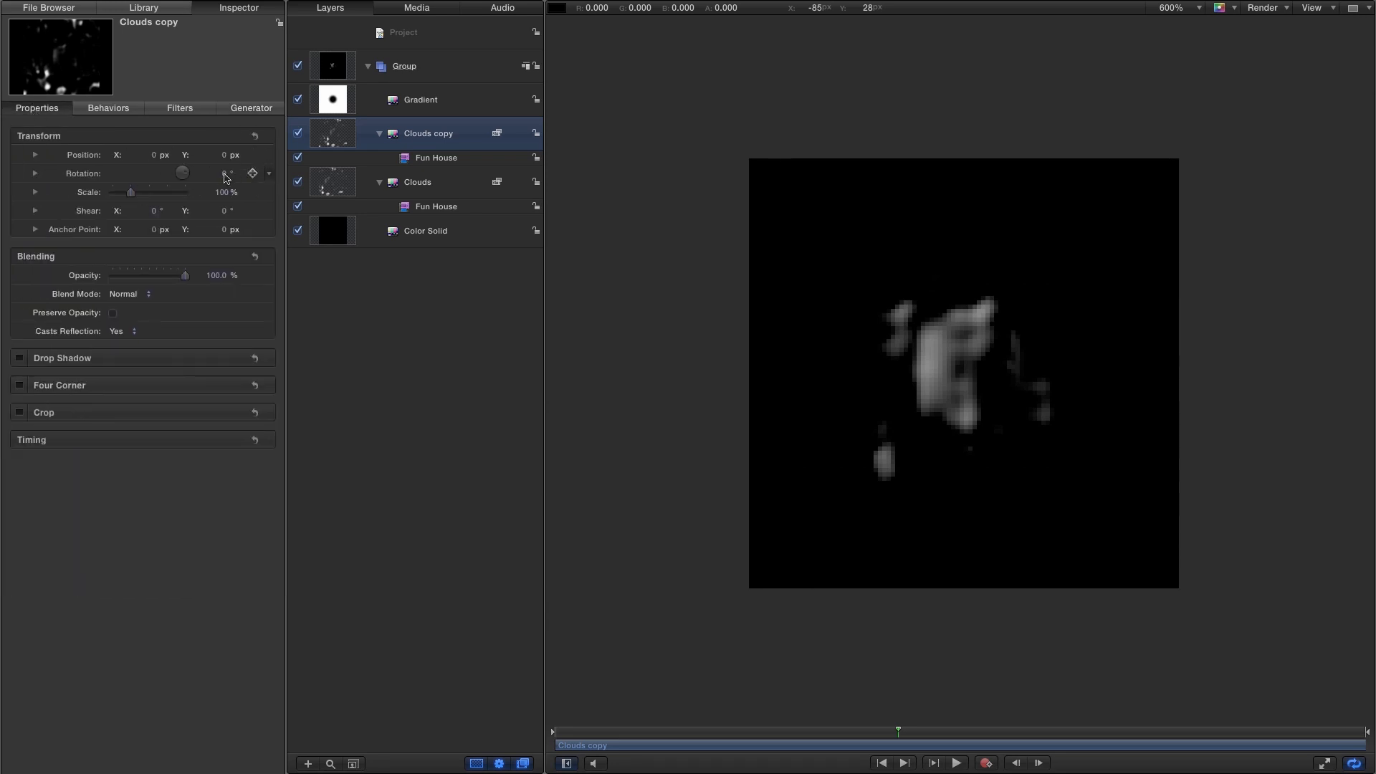
click(225, 177)
text(-20)
key(Return)
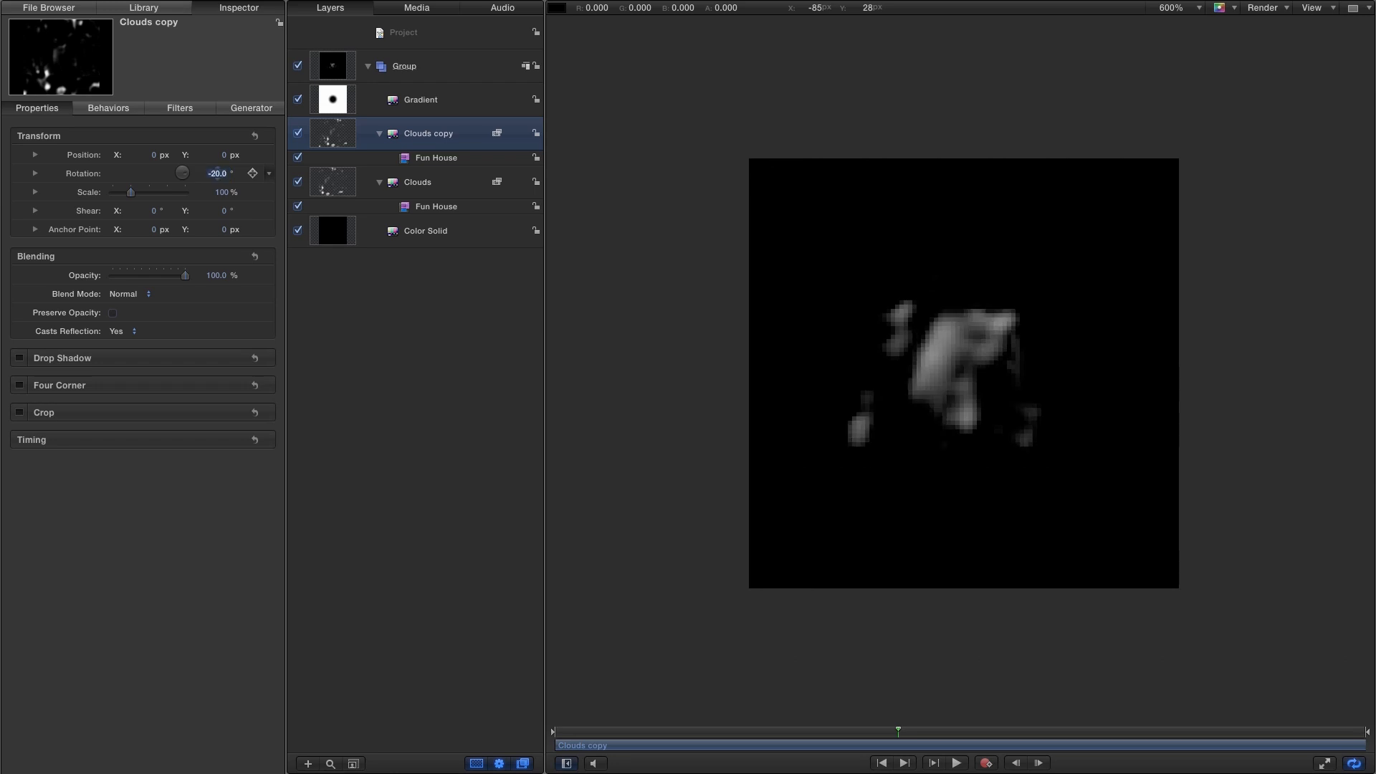
click(957, 763)
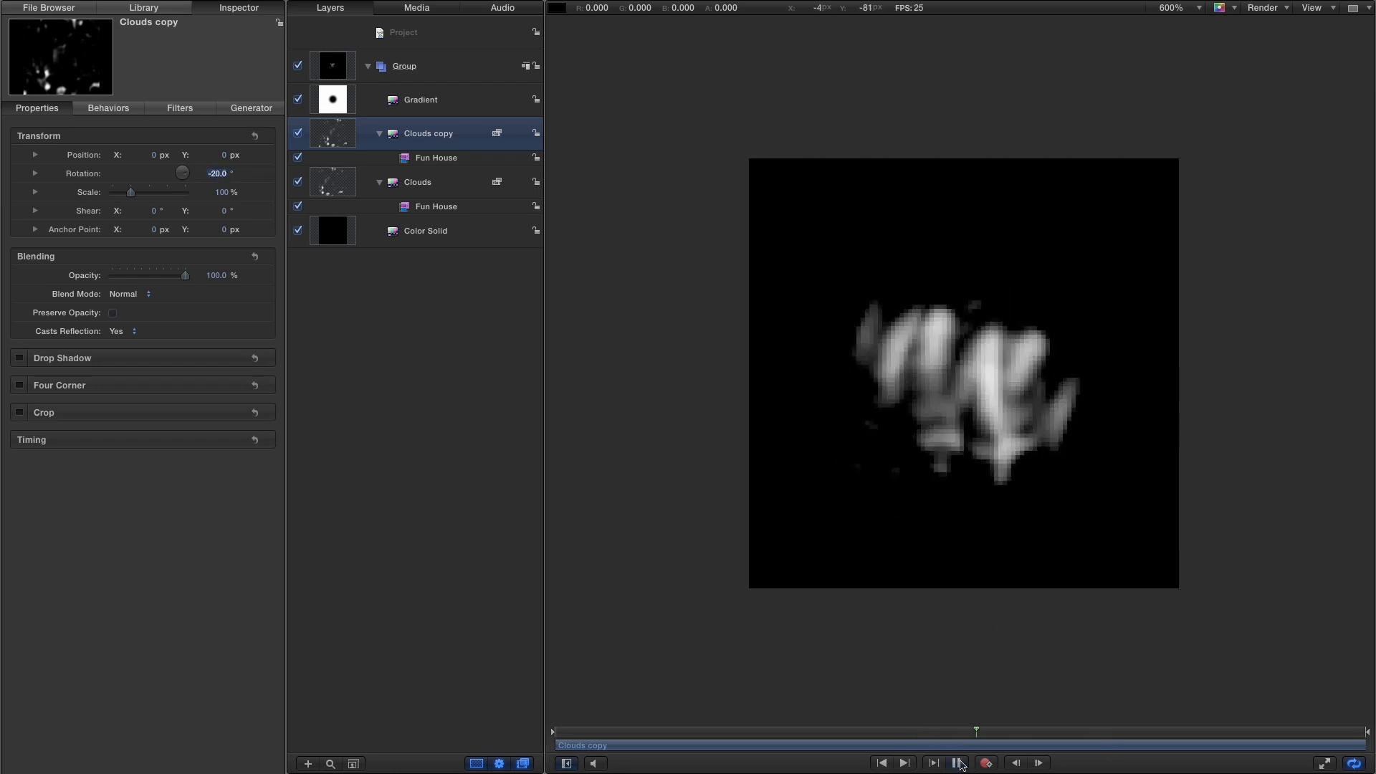
key(space)
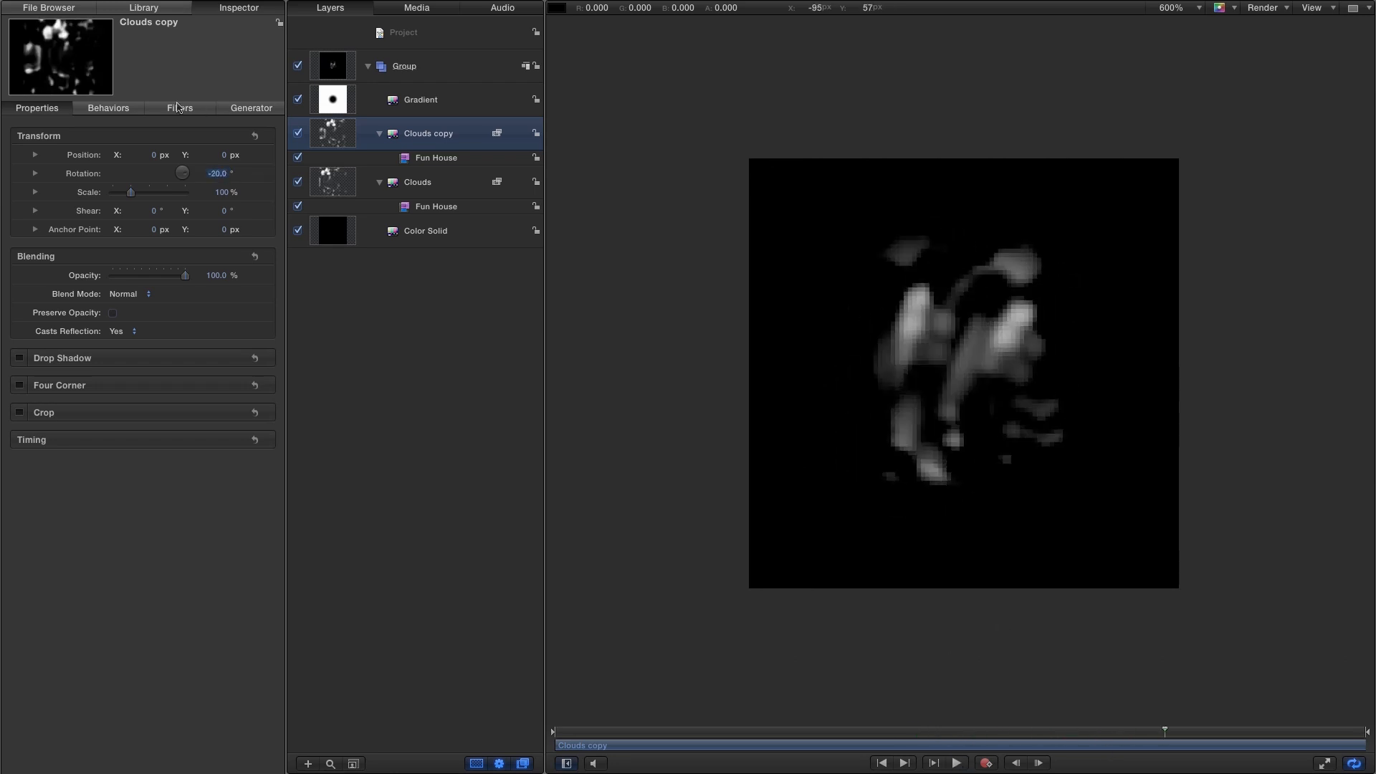
Set the angle of the Clouds copy's Fun House filter to 52° and preview the animation
click(180, 109)
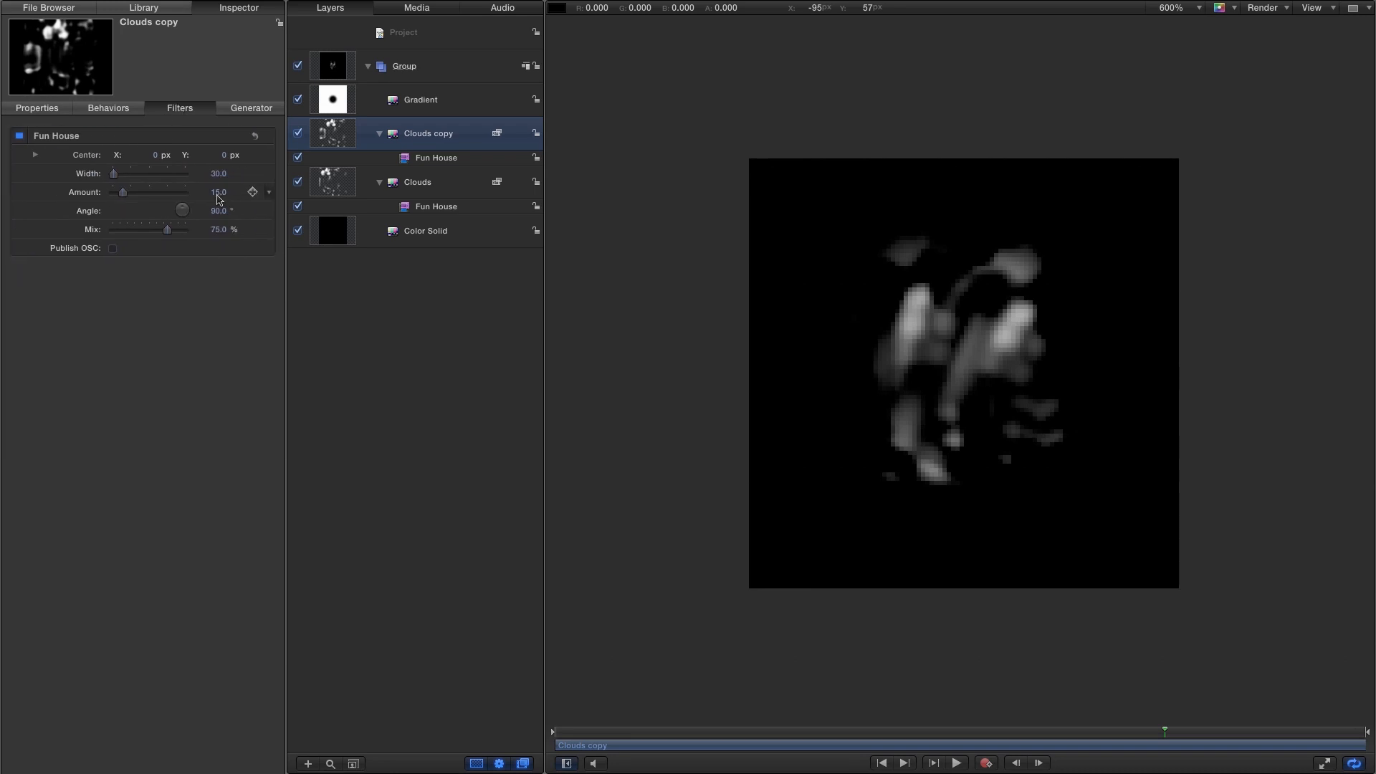
click(219, 212)
text(52)
key(Return)
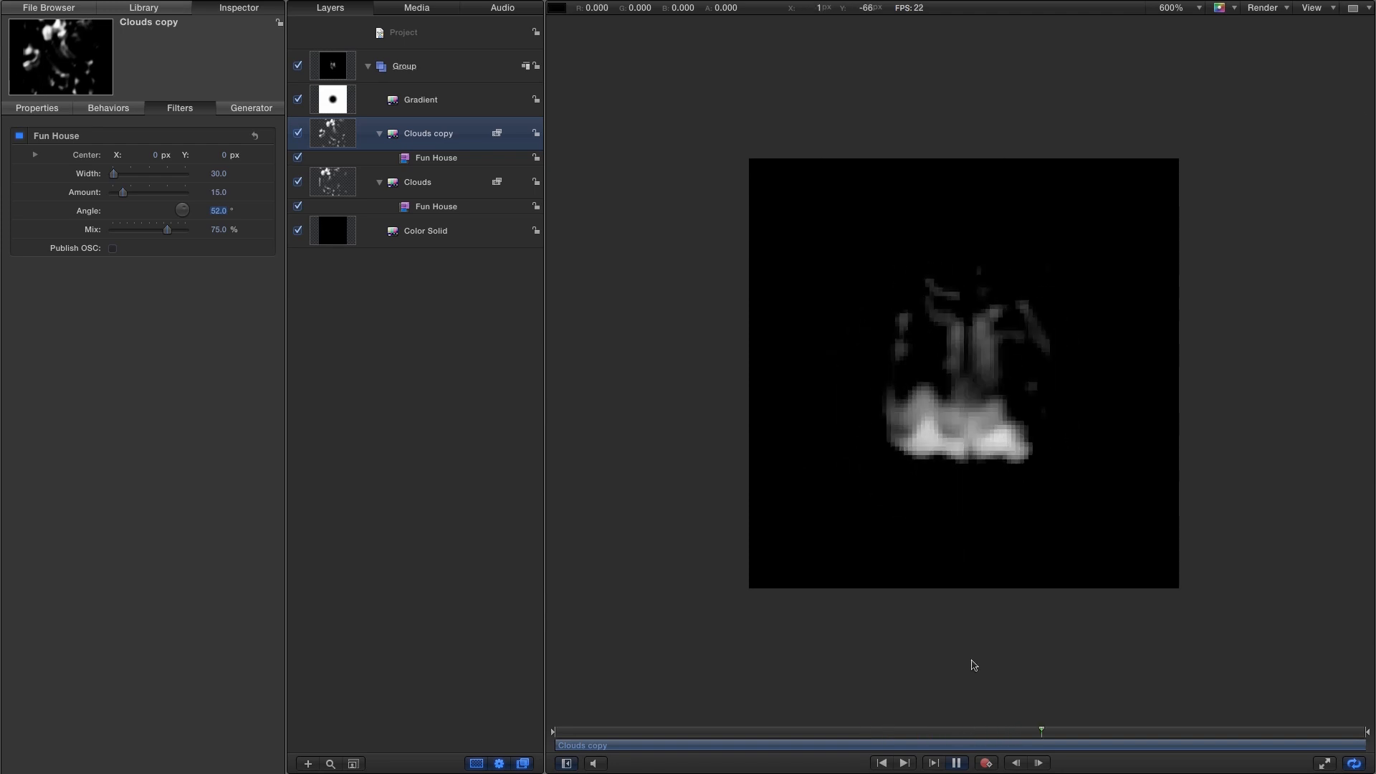
key(space)
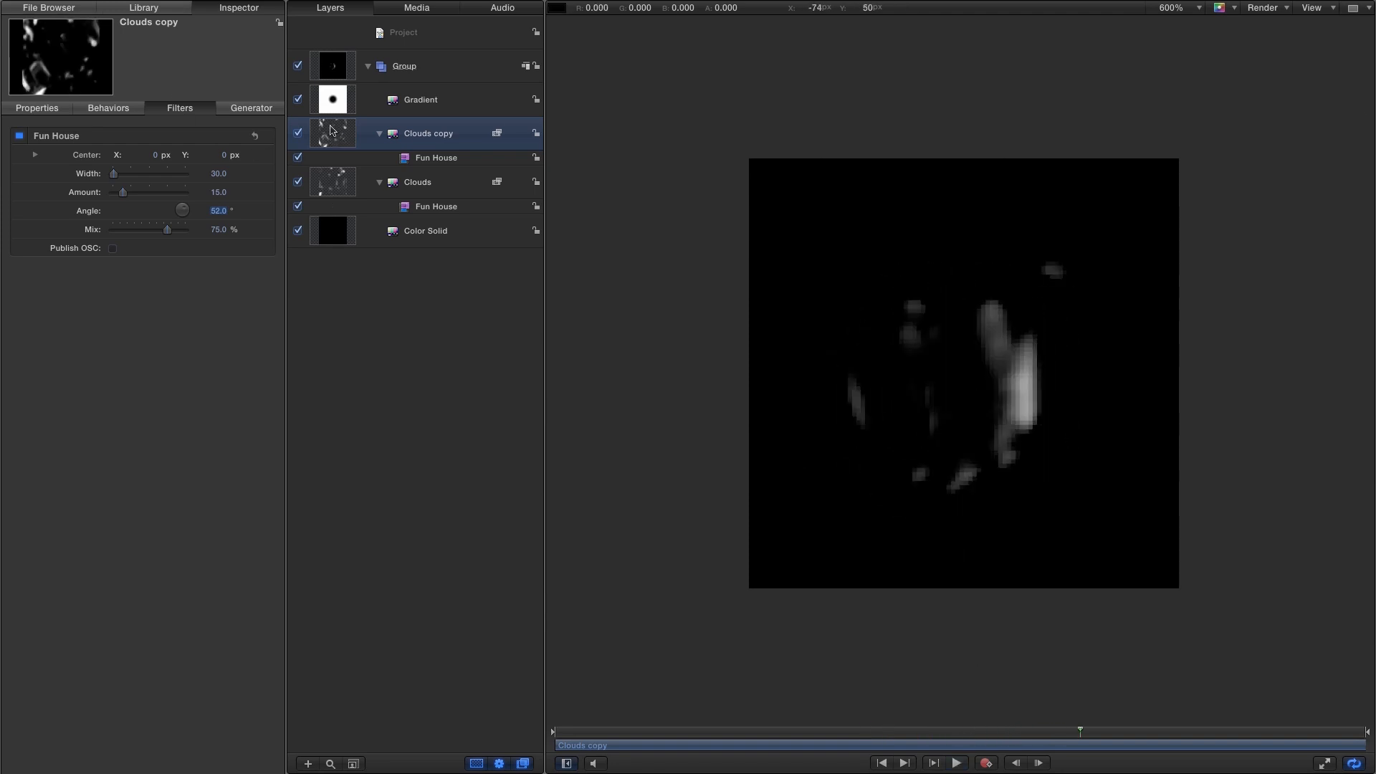
Duplicate the Clouds copy layer and set the new duplicate's X offset to 100 px
right_click(331, 131)
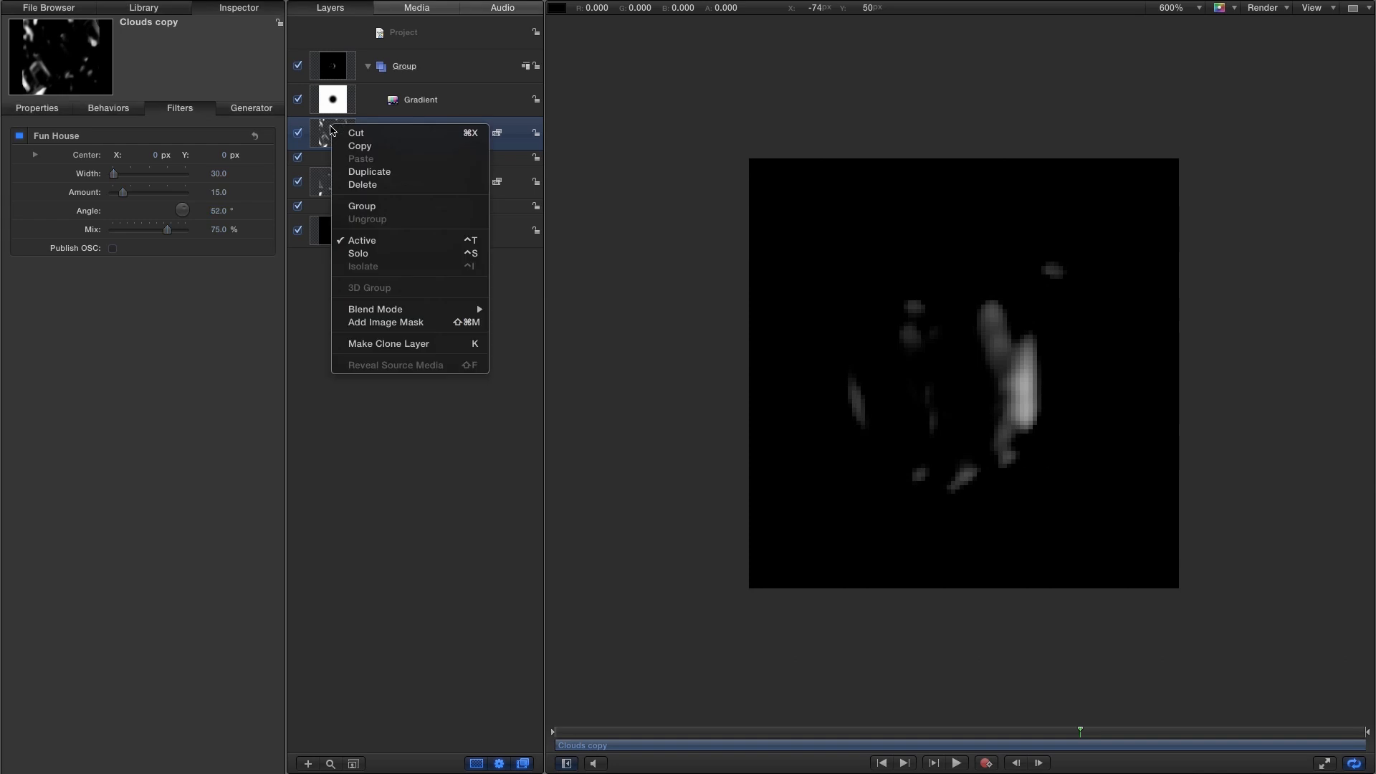
click(375, 172)
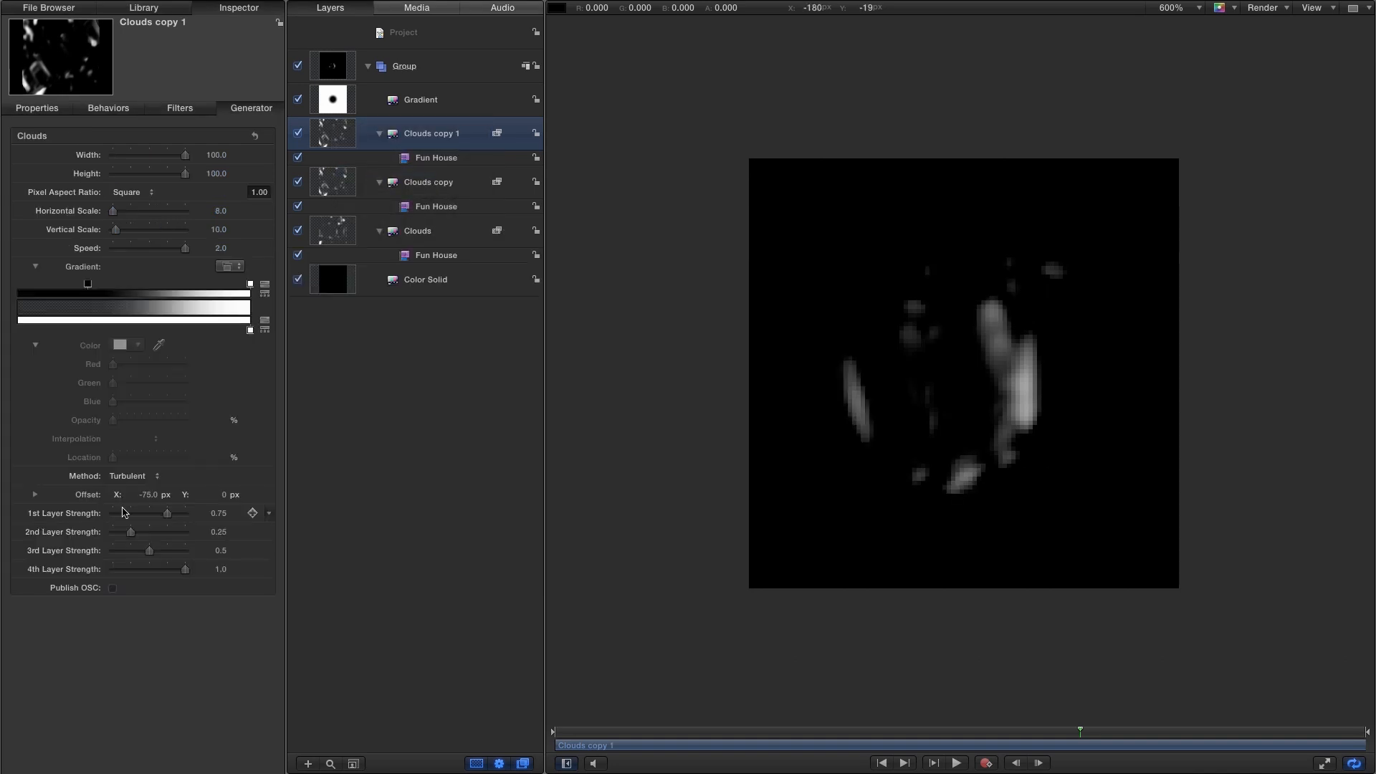
click(150, 494)
text(1)
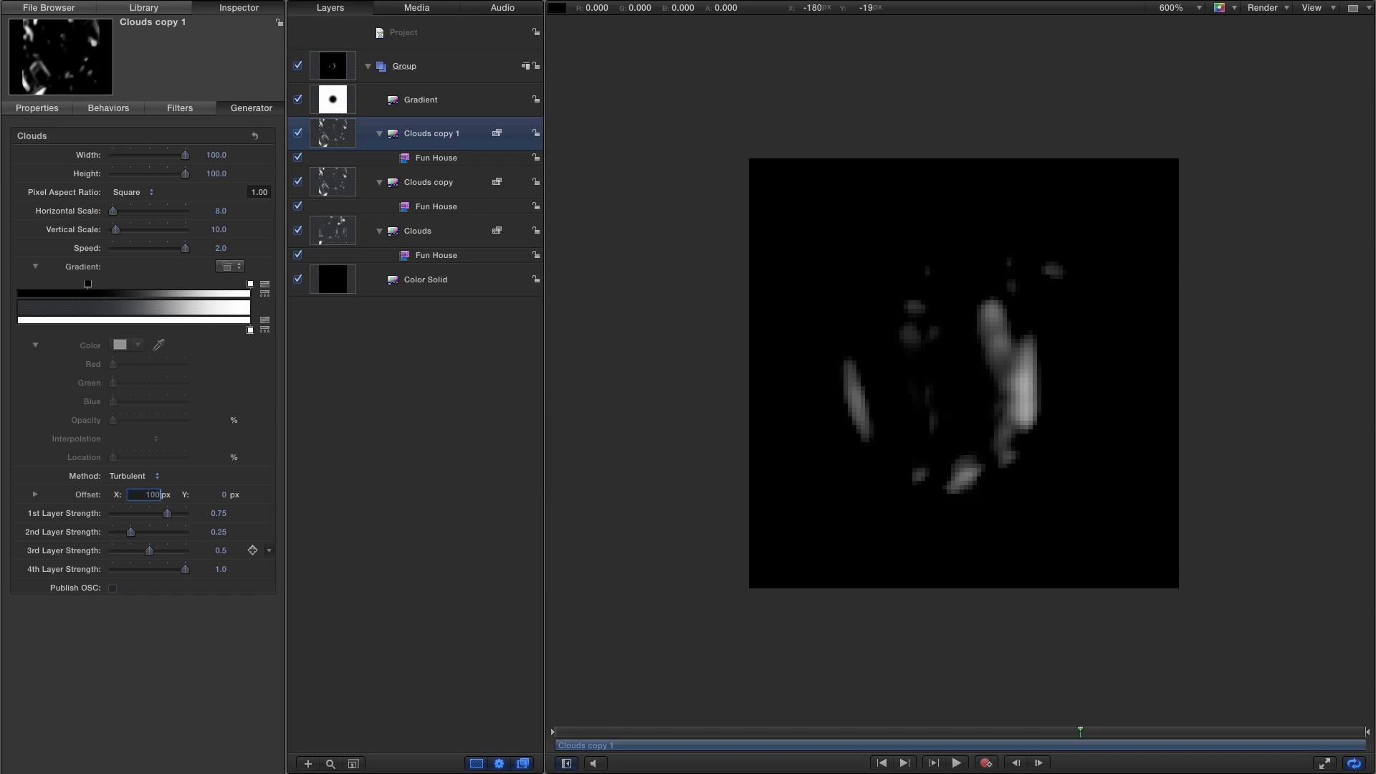
text(00)
key(Return)
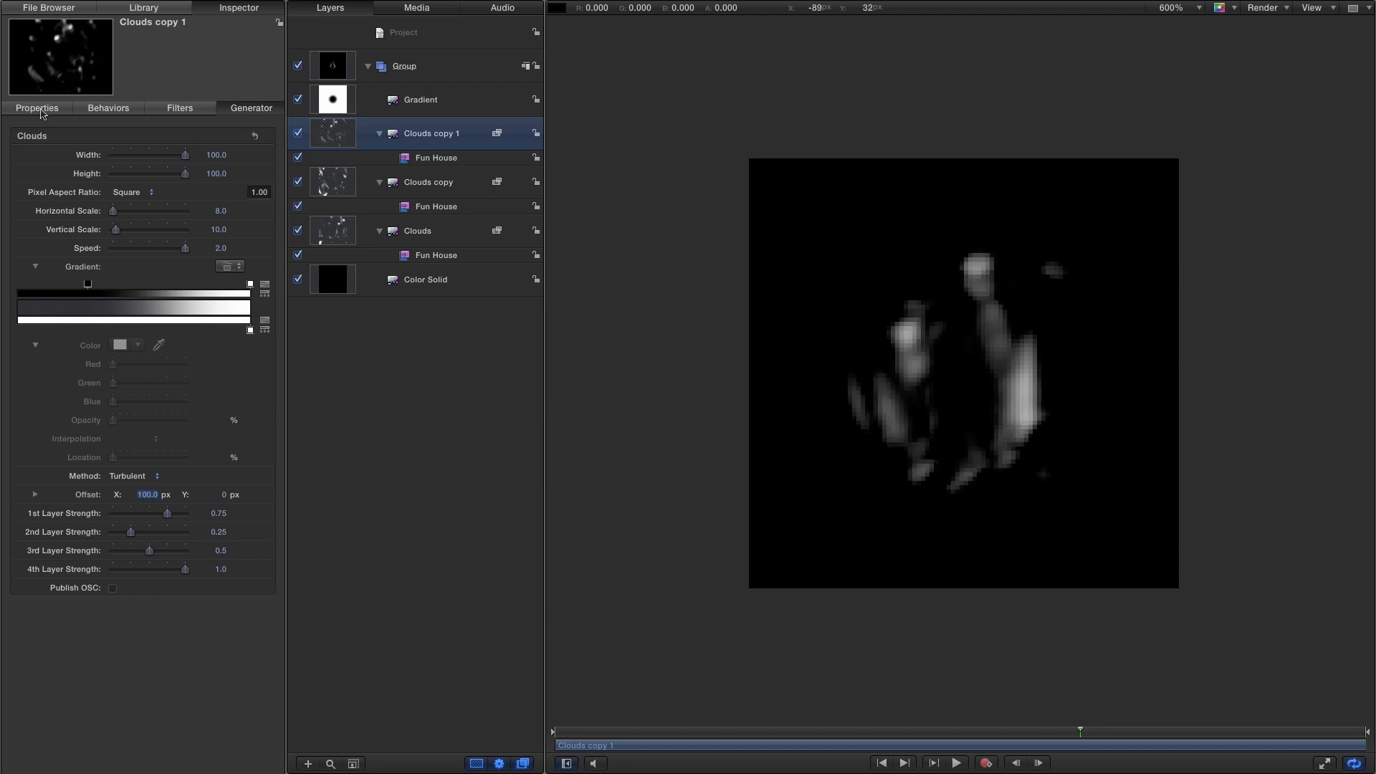
Rotate the Clouds copy 1 layer to 30°
click(41, 109)
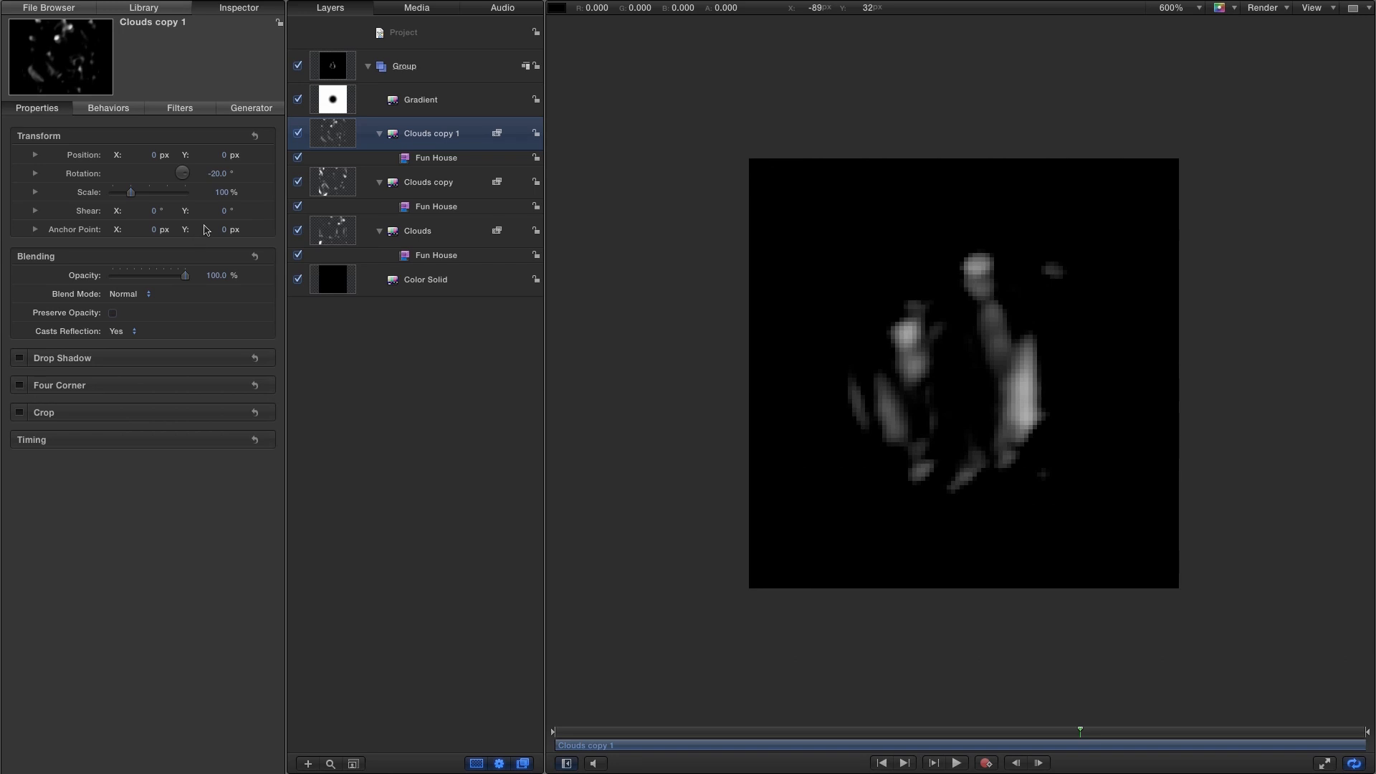
click(218, 173)
text(30)
key(Return)
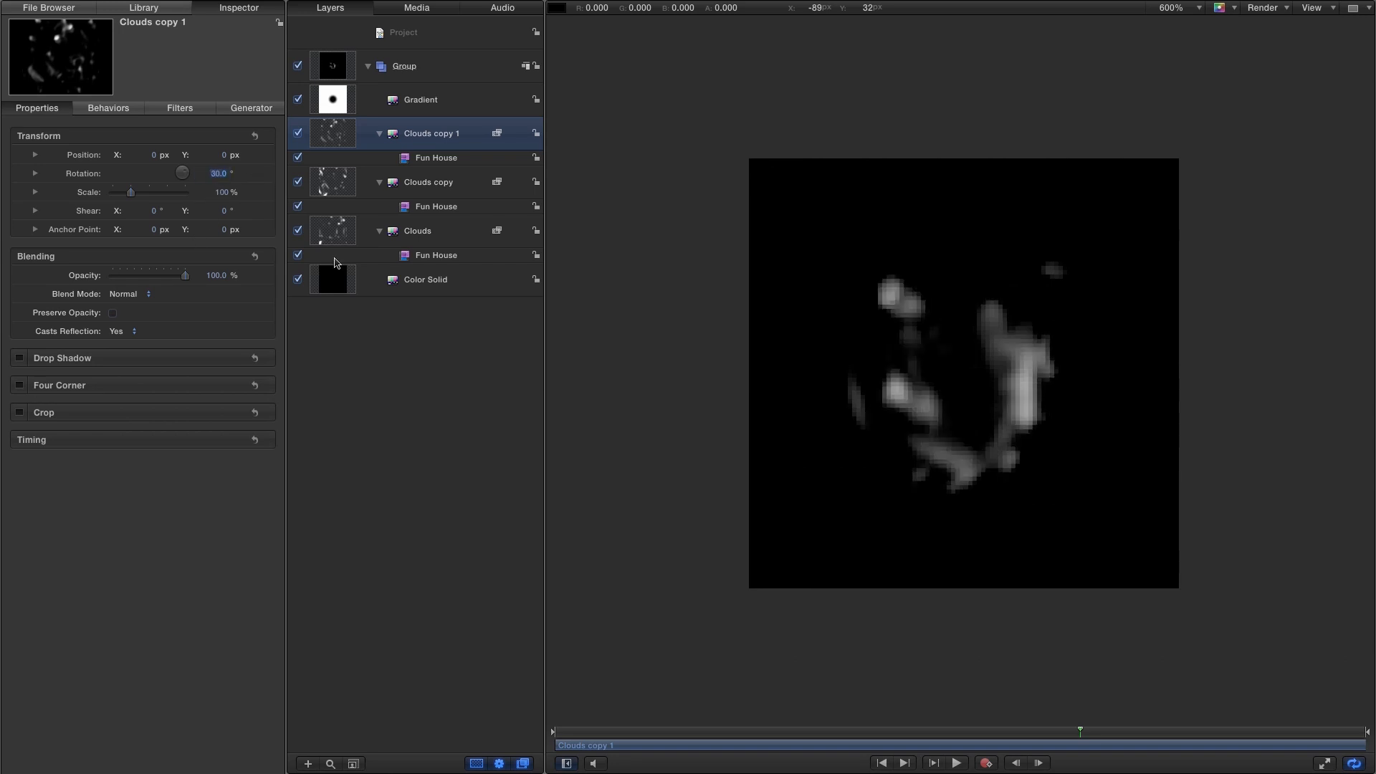
Set the Fun House angle on Clouds copy 1 to 100° and preview the animation
click(186, 111)
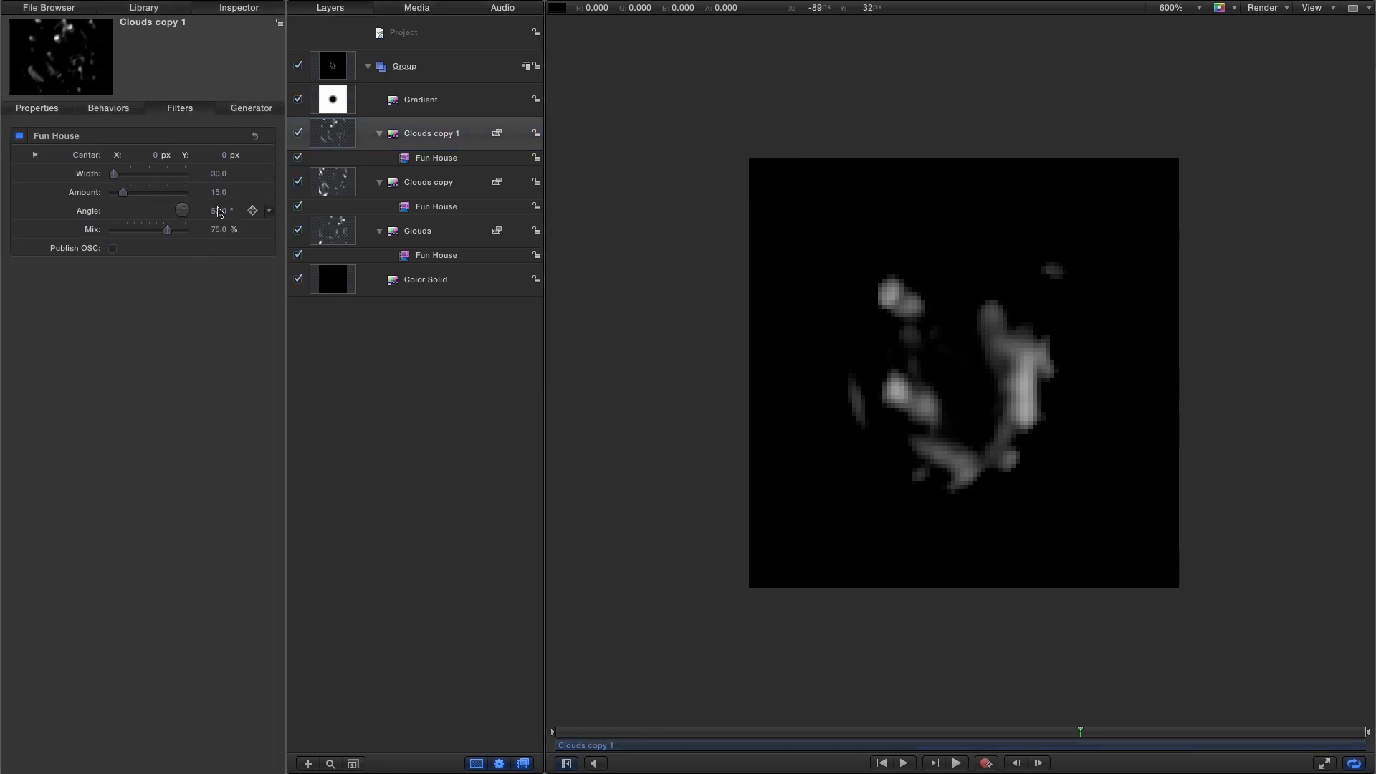
click(219, 210)
text(100)
key(Return)
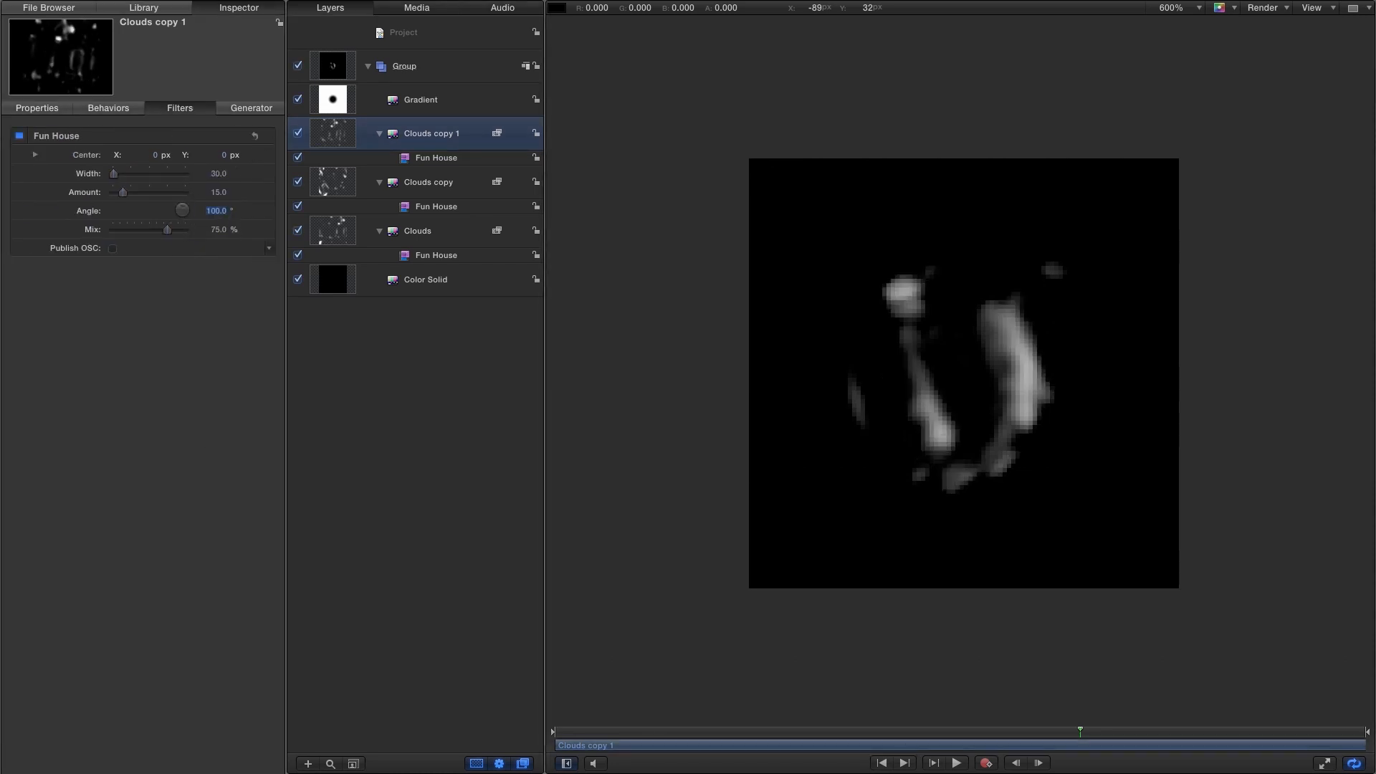
click(956, 763)
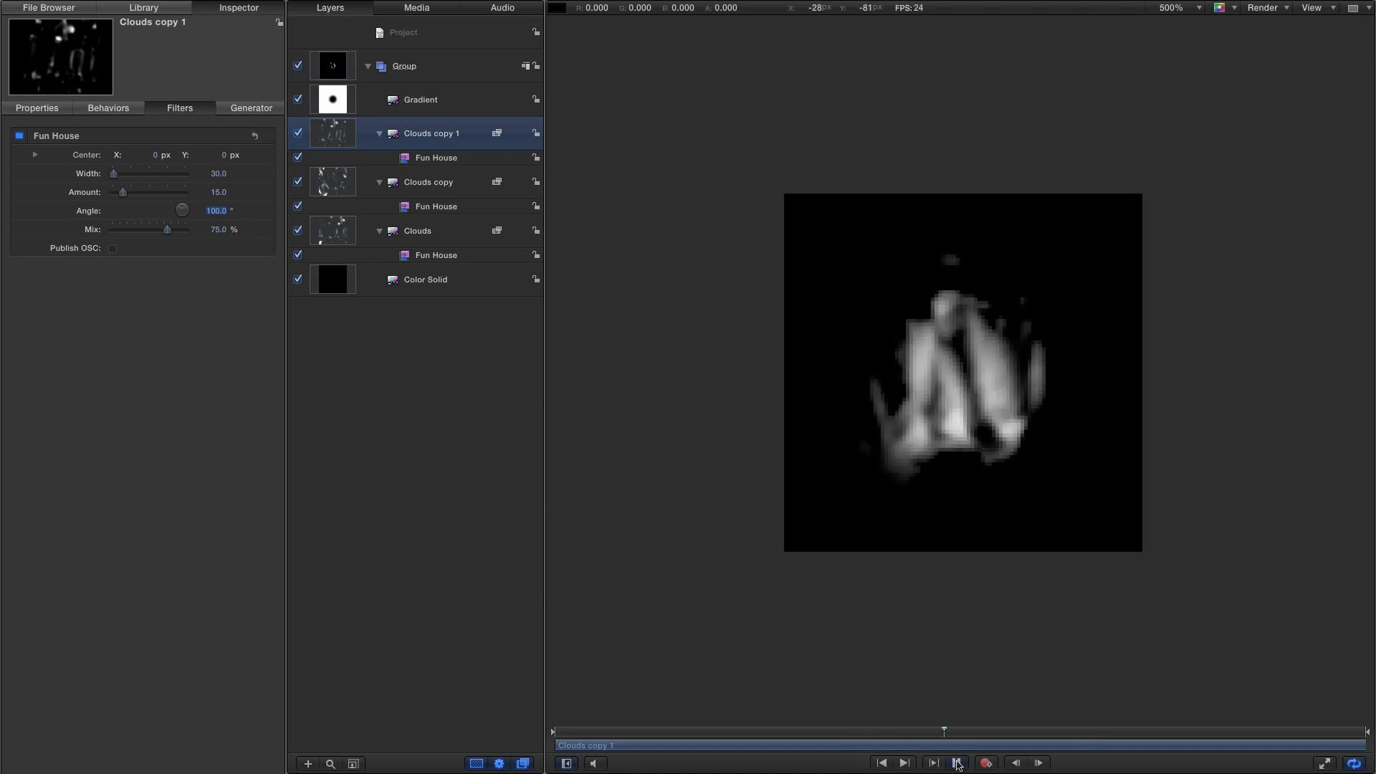
key(super+minus)
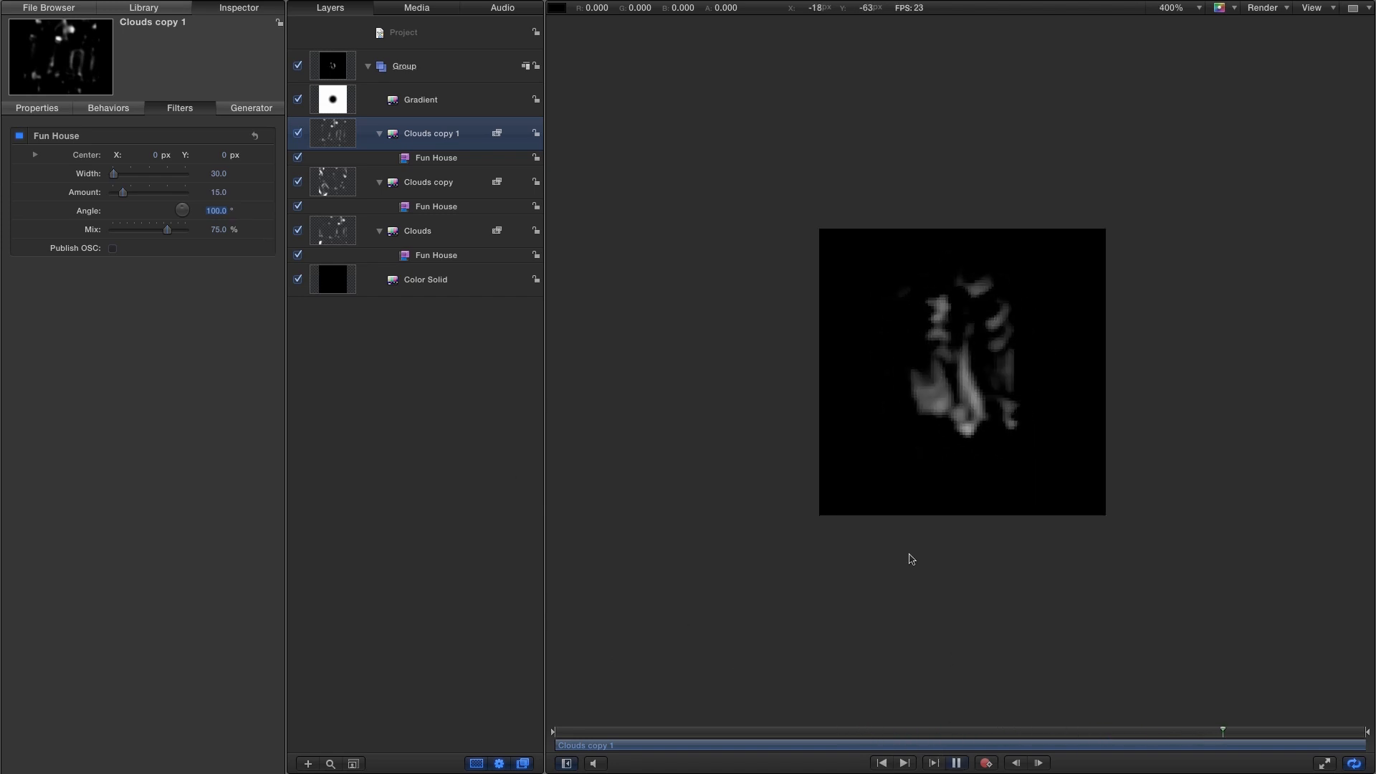
drag(976, 453, 790, 446)
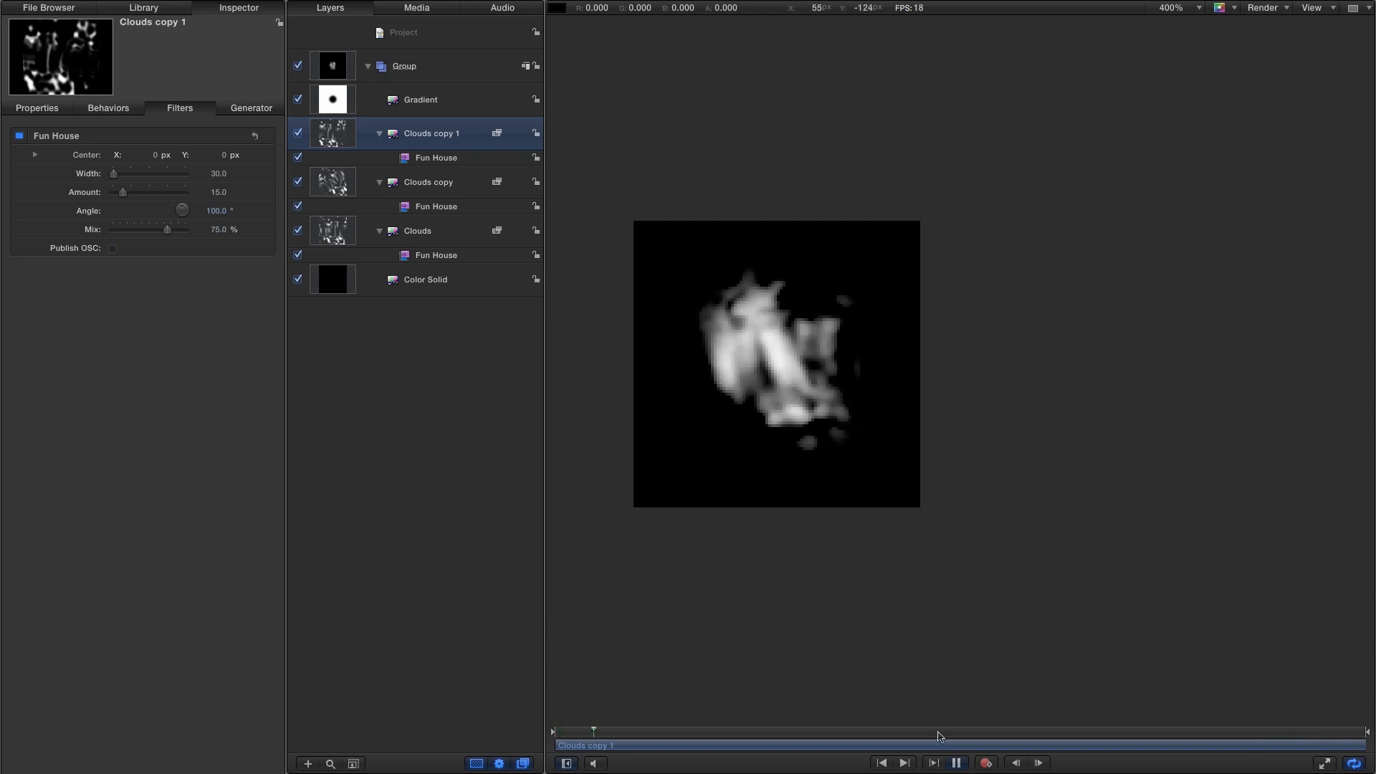
click(956, 762)
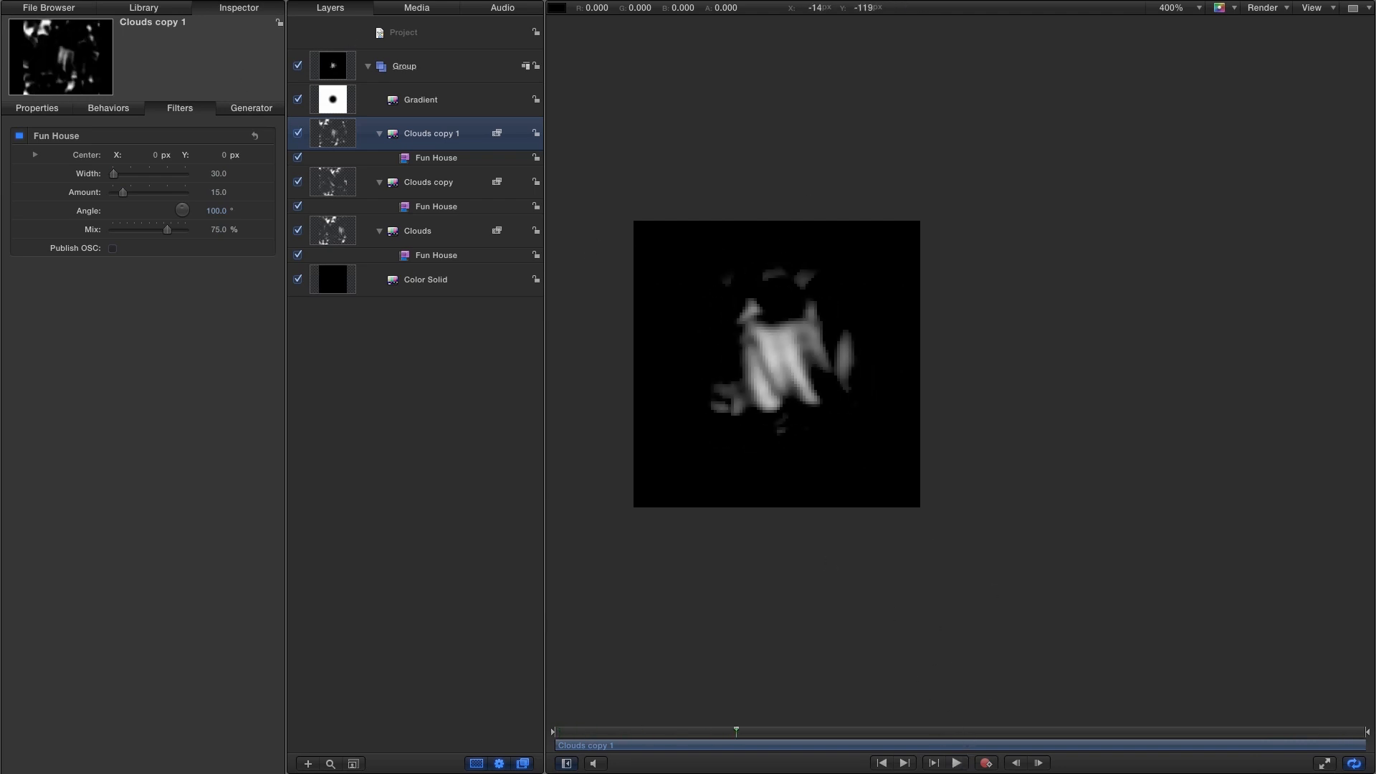
Compare the playing animation with and without the two Clouds copies and the Clouds layer's Fun House filter, leaving all of them enabled
click(297, 133)
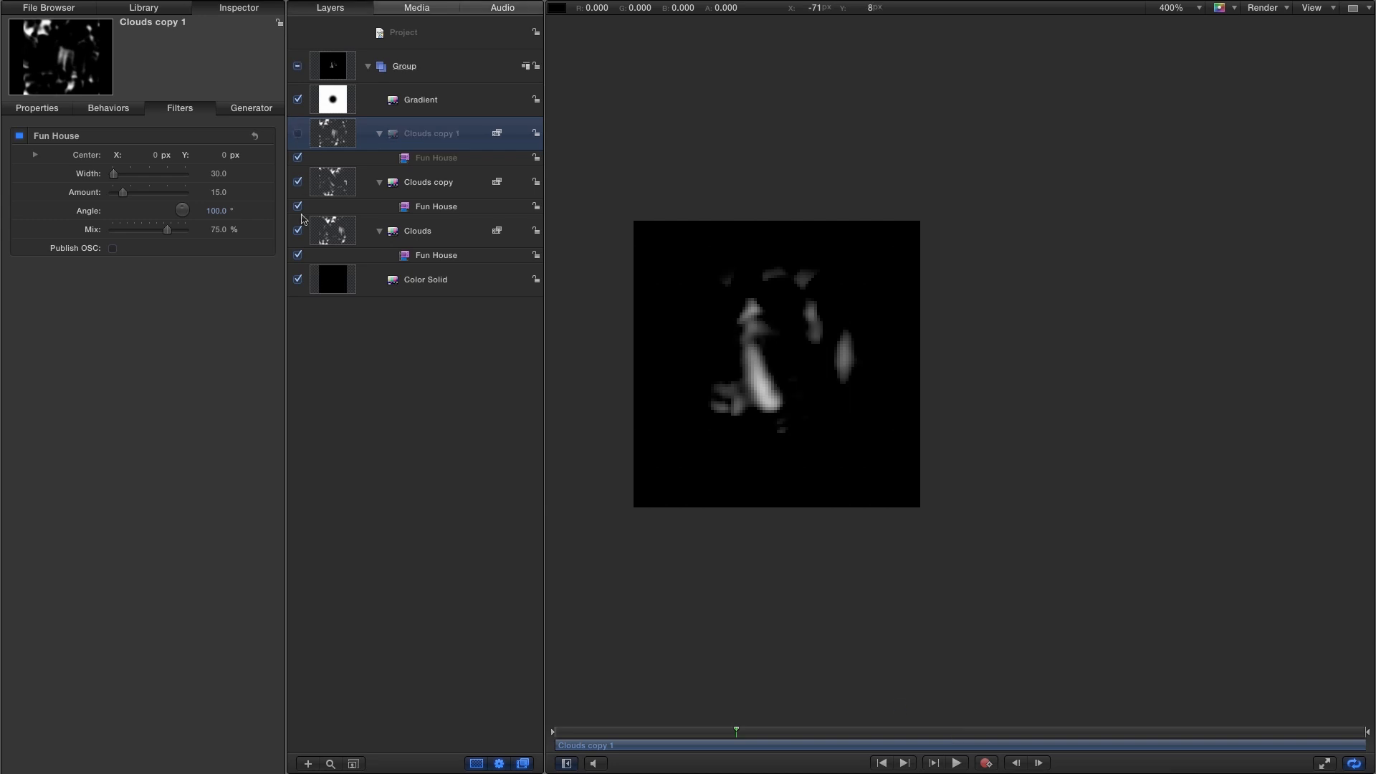
click(297, 182)
click(957, 763)
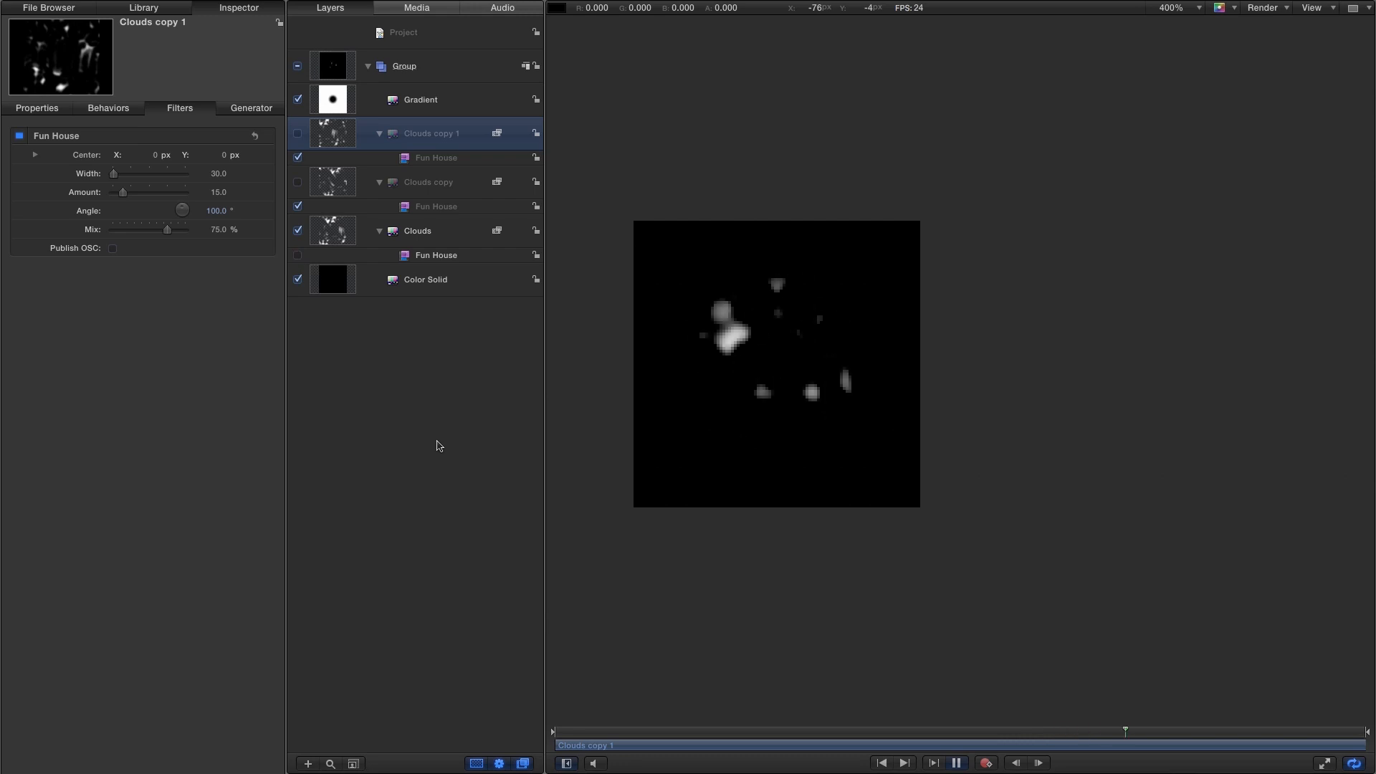
click(297, 255)
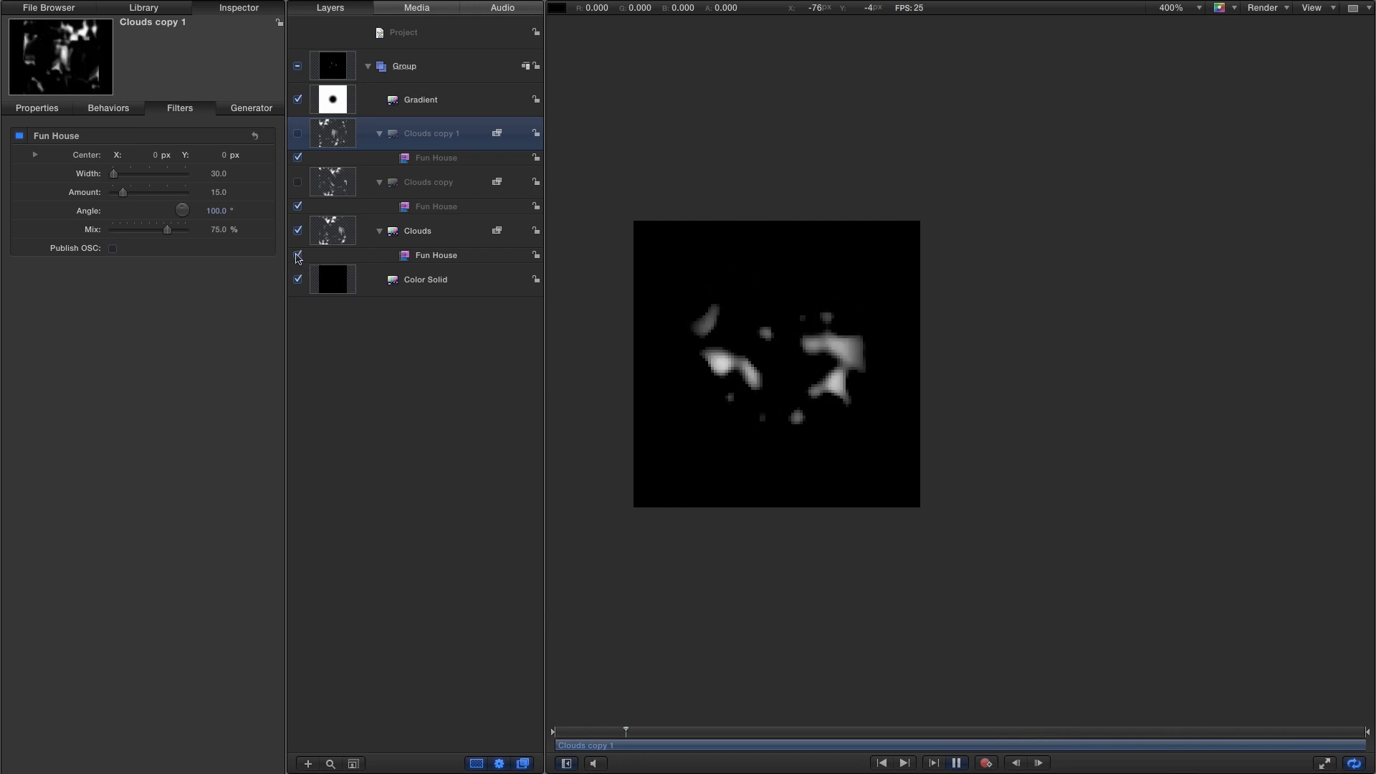
click(297, 182)
click(297, 134)
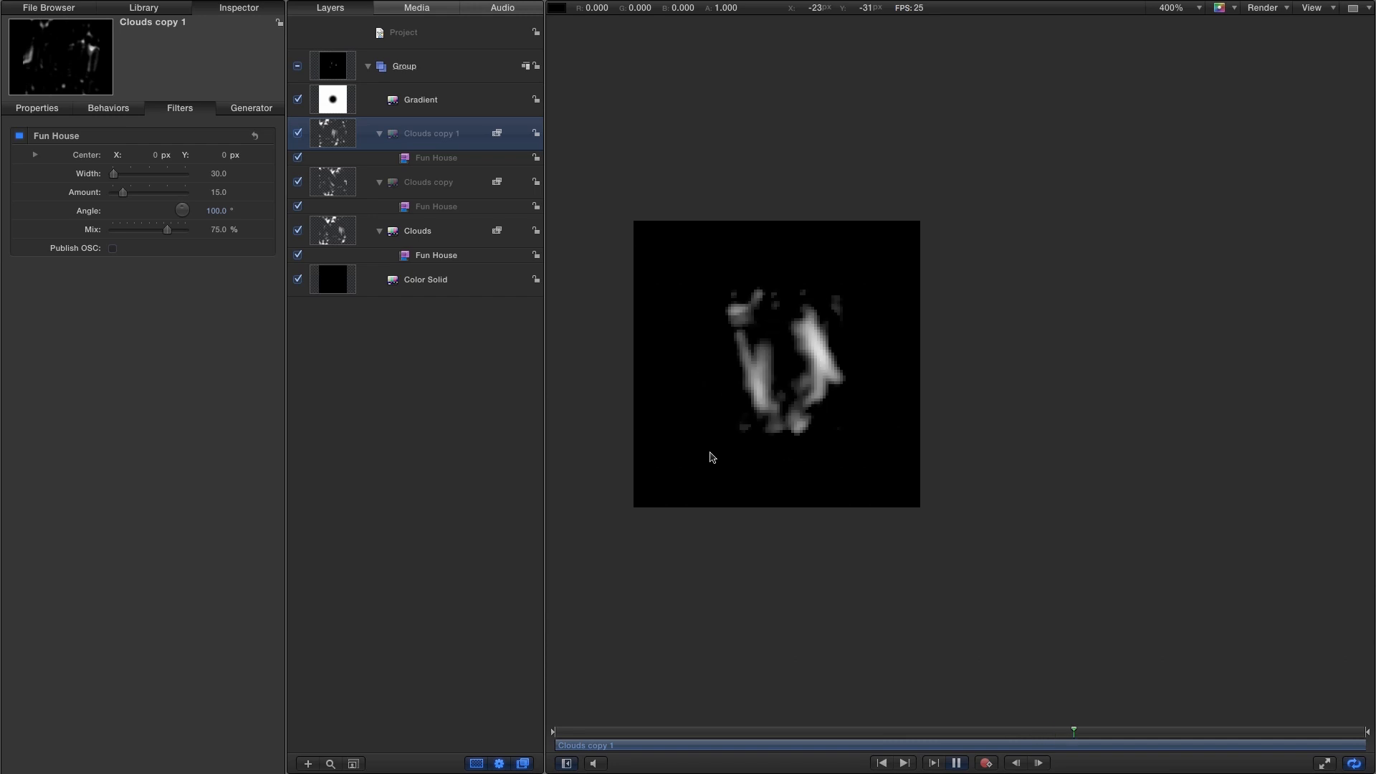
key(space)
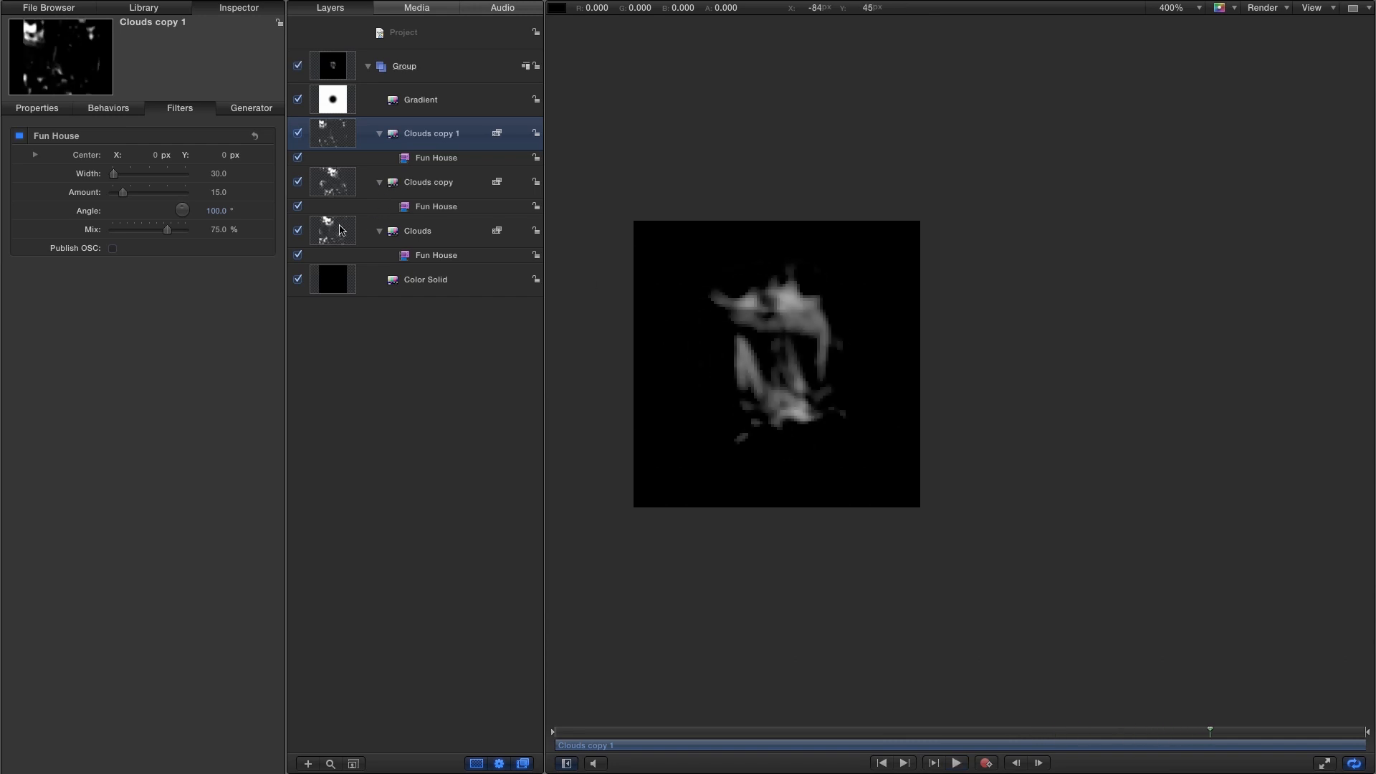
Copy the original Clouds layer into a new group below the existing one and delete the copy's Fun House filter
click(339, 230)
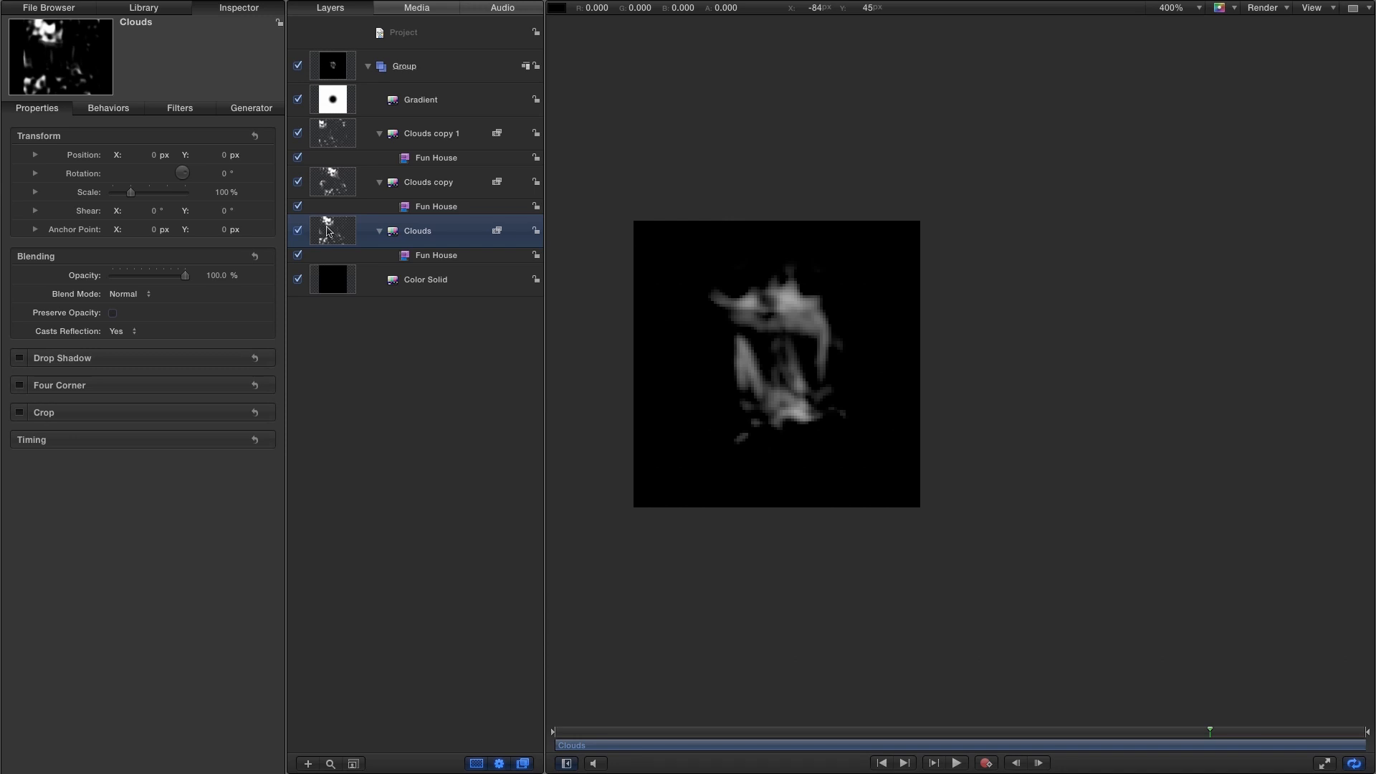
drag(327, 231, 374, 298)
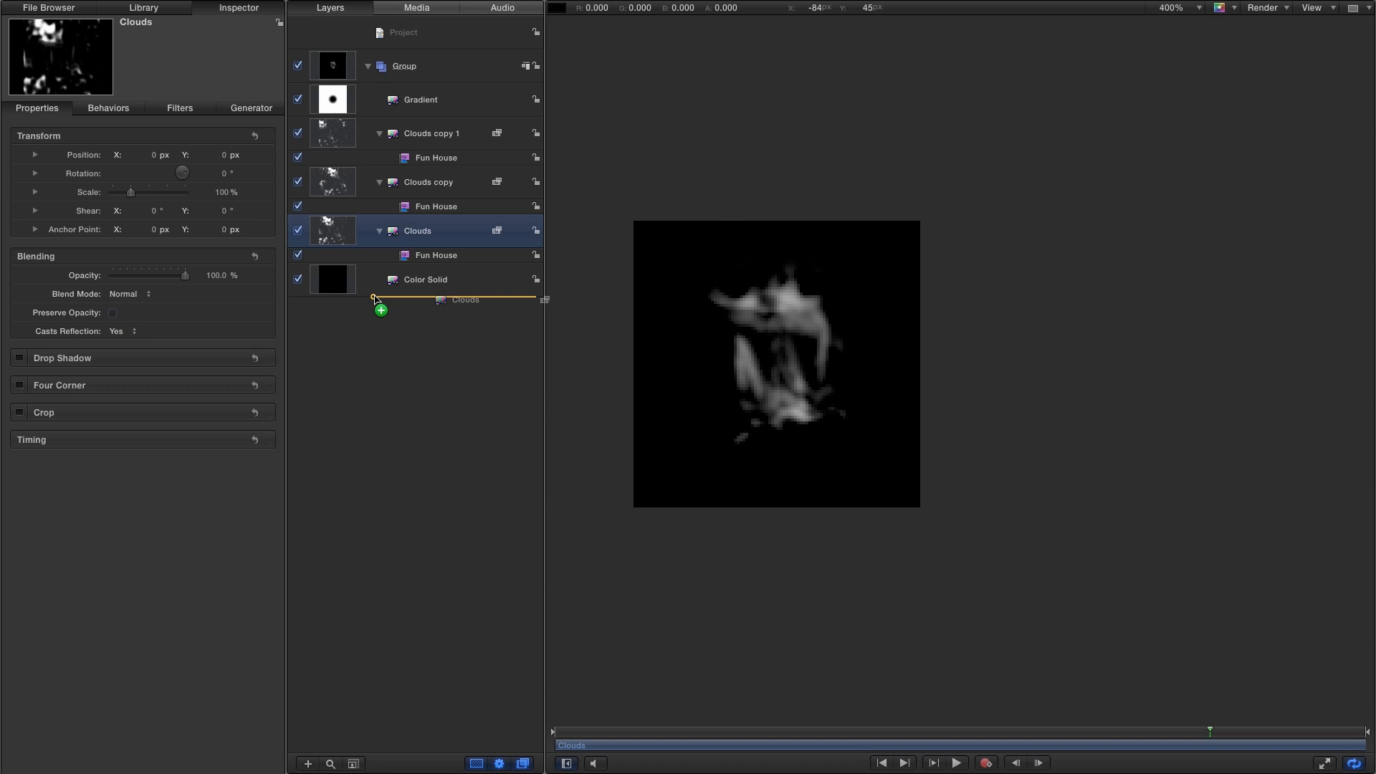
drag(374, 298, 504, 416)
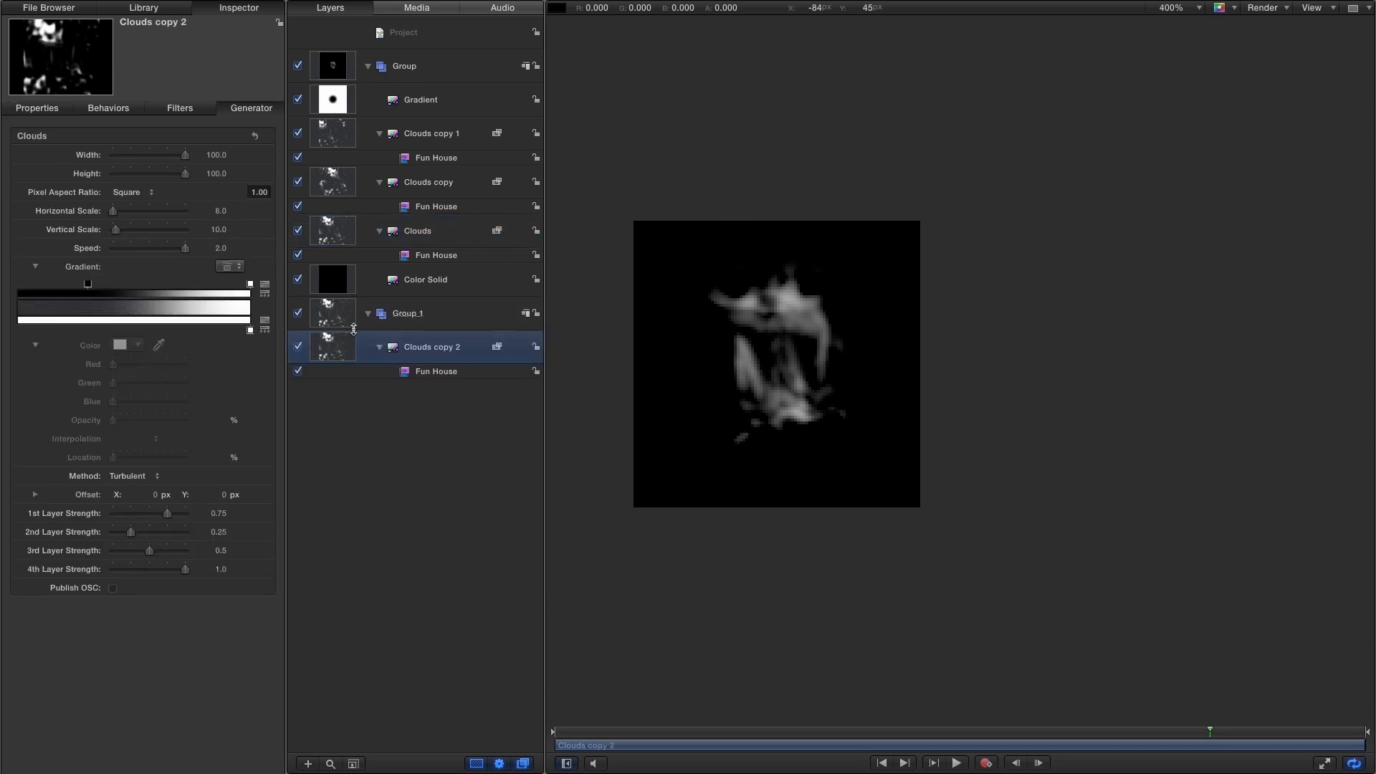
click(452, 373)
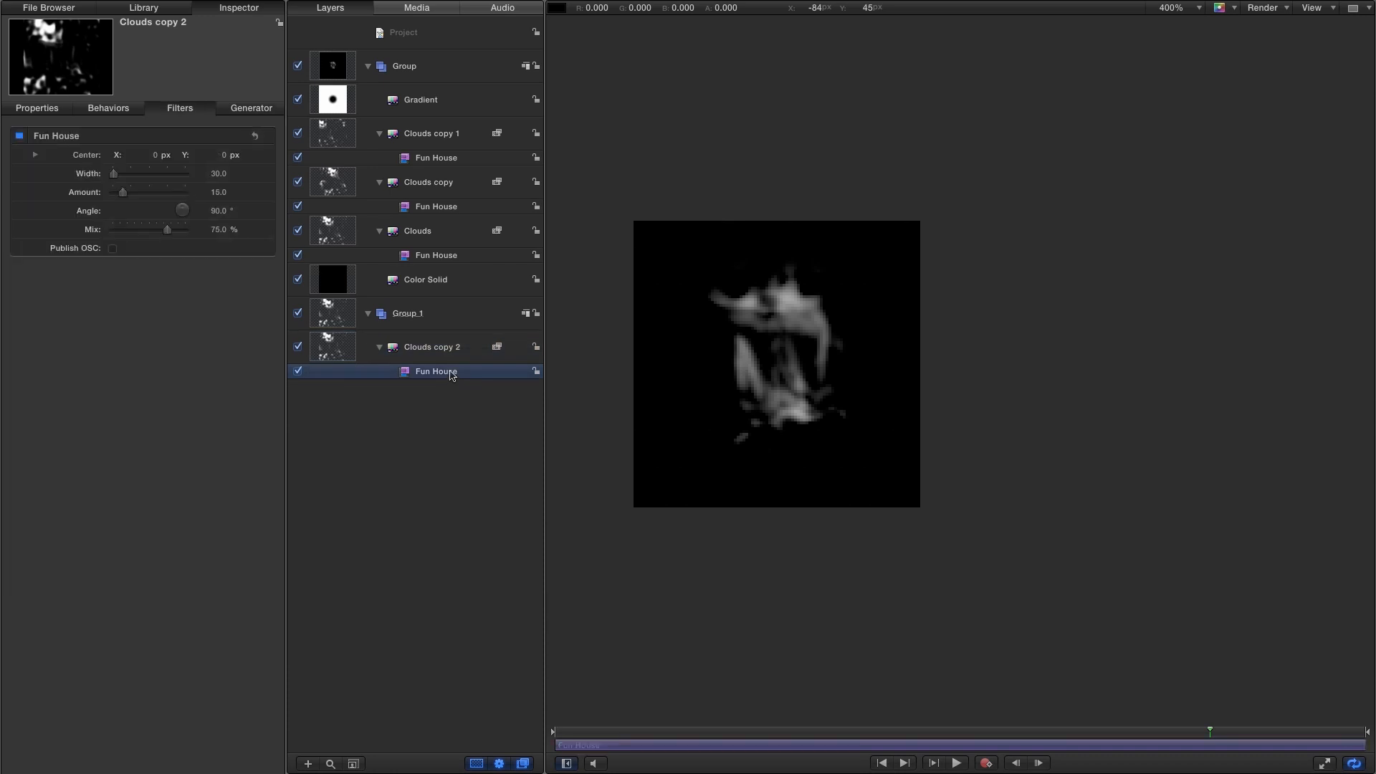
key(Delete)
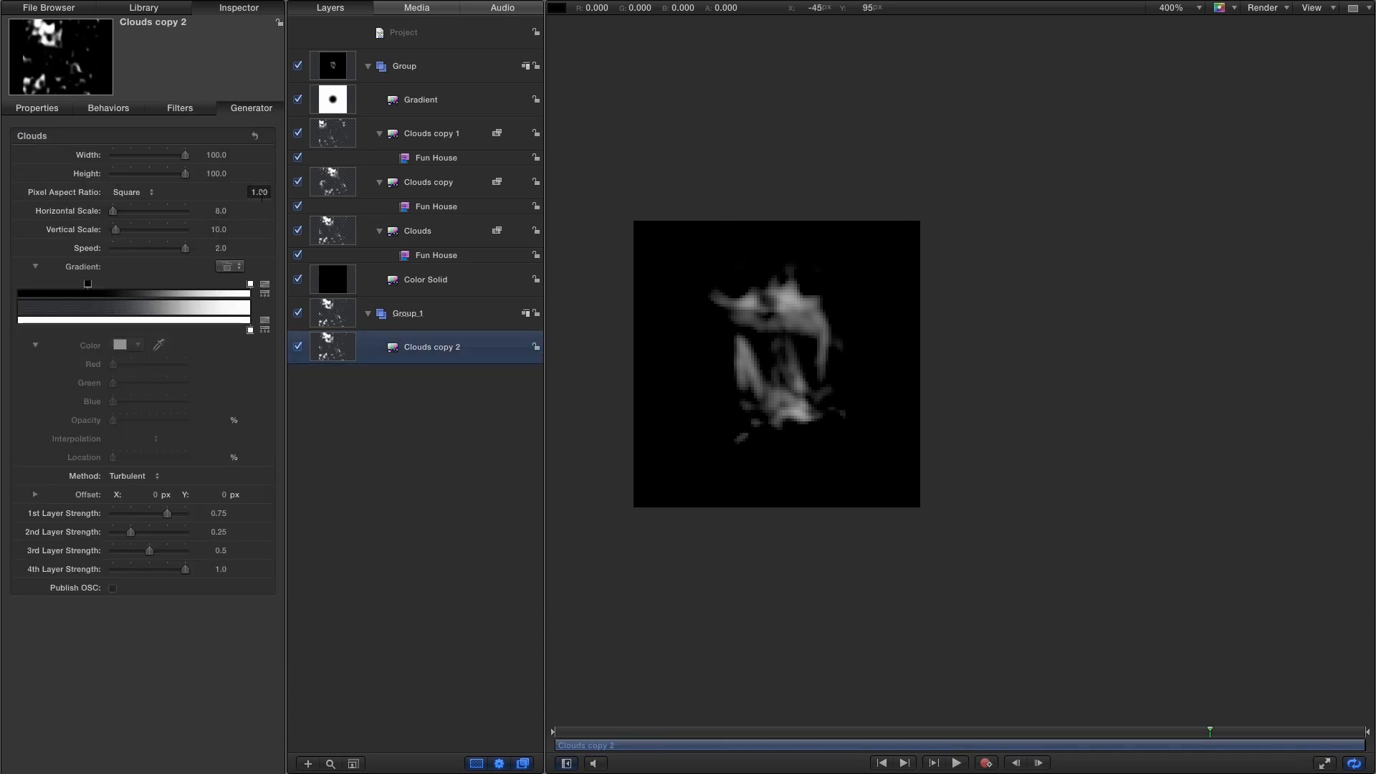
Set the width and height of the Clouds copy 2 generator to 200
double_click(218, 156)
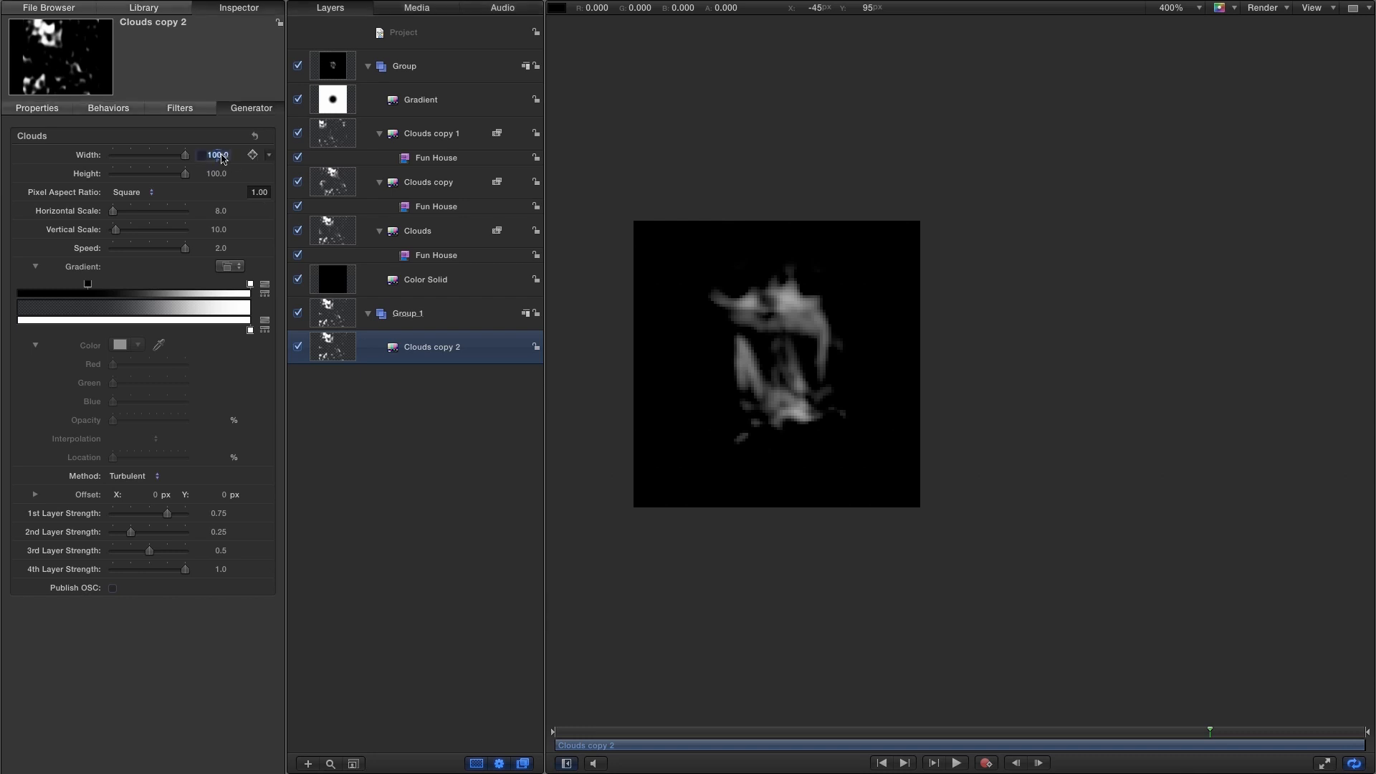
text(200)
key(Tab)
text(200)
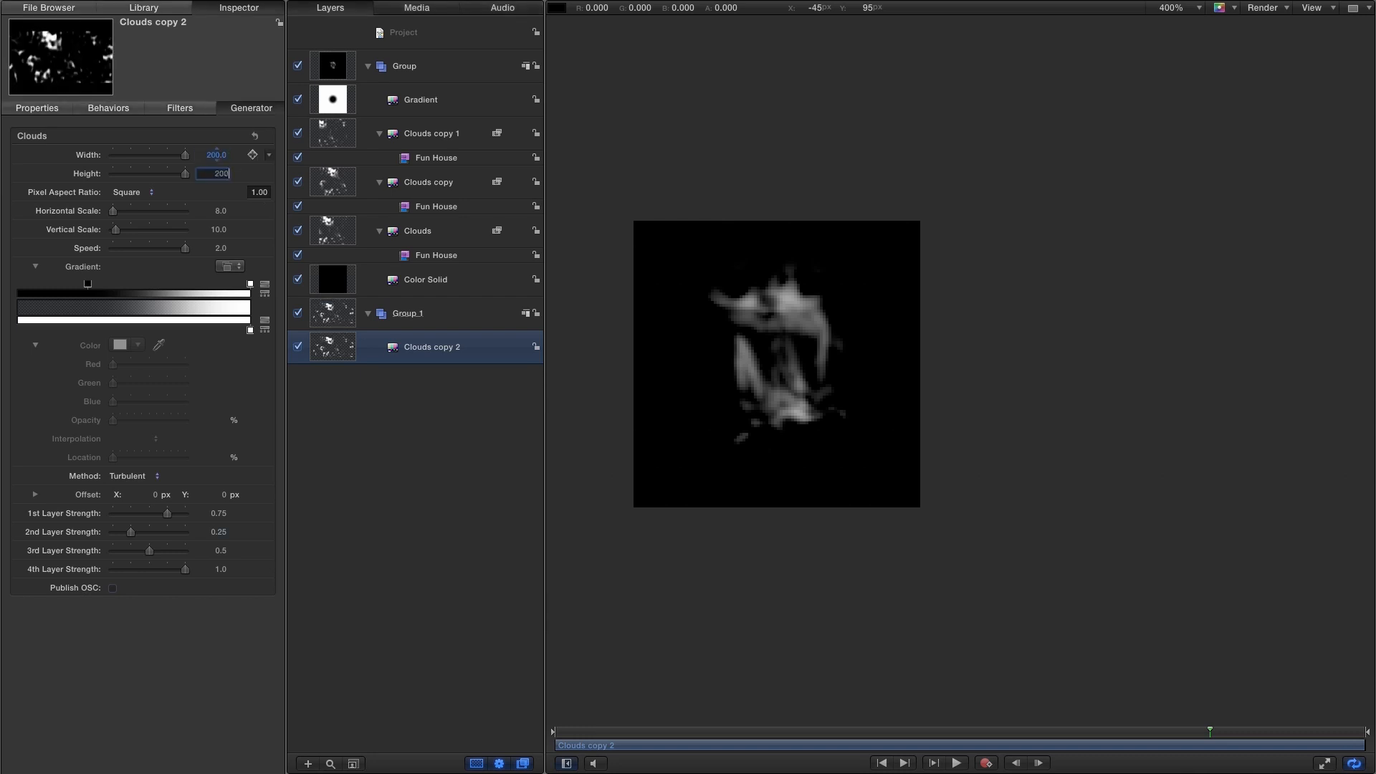
key(Return)
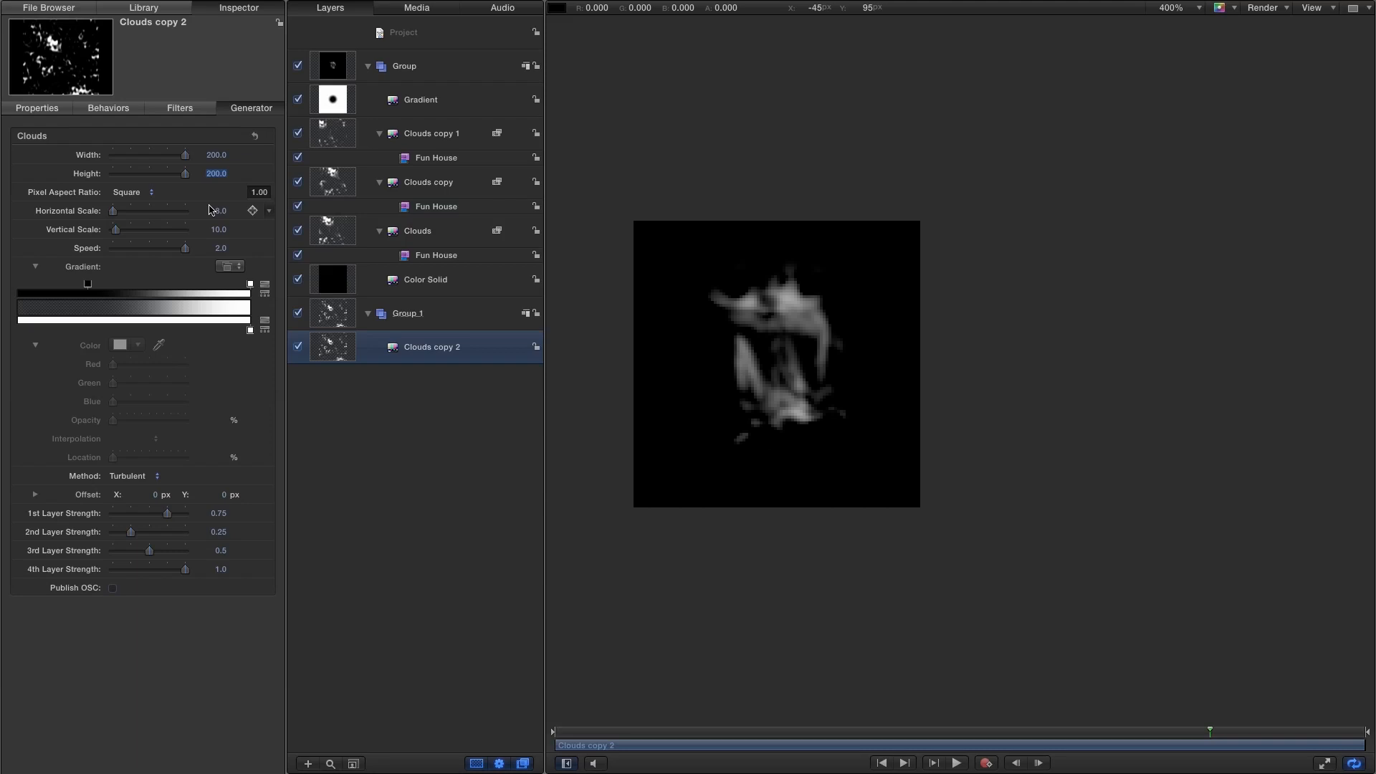
Set the horizontal and vertical scale of Clouds copy 2 to 16
double_click(219, 210)
text(1)
key(Return)
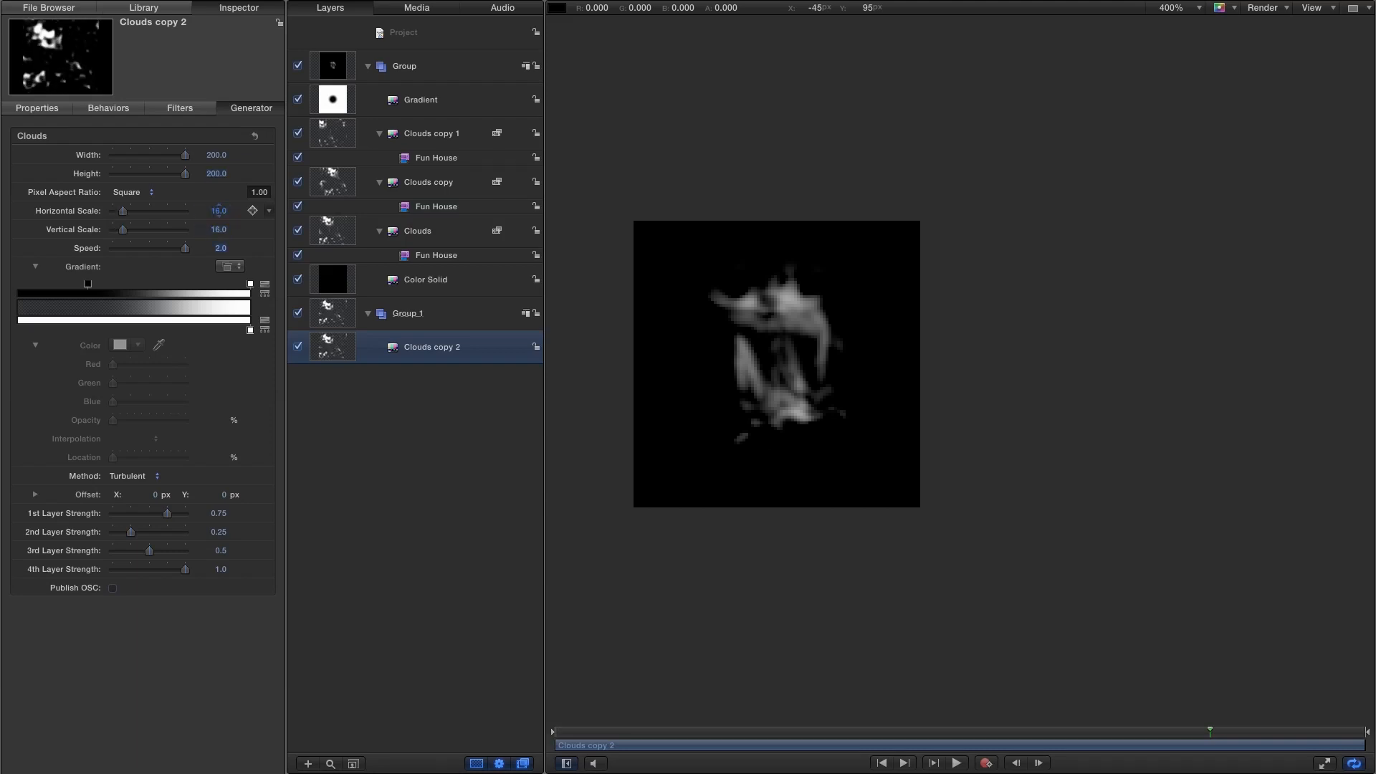
Set the speed of Clouds copy 2 to 1 and remove the black tag from its gradient
text(1)
key(Return)
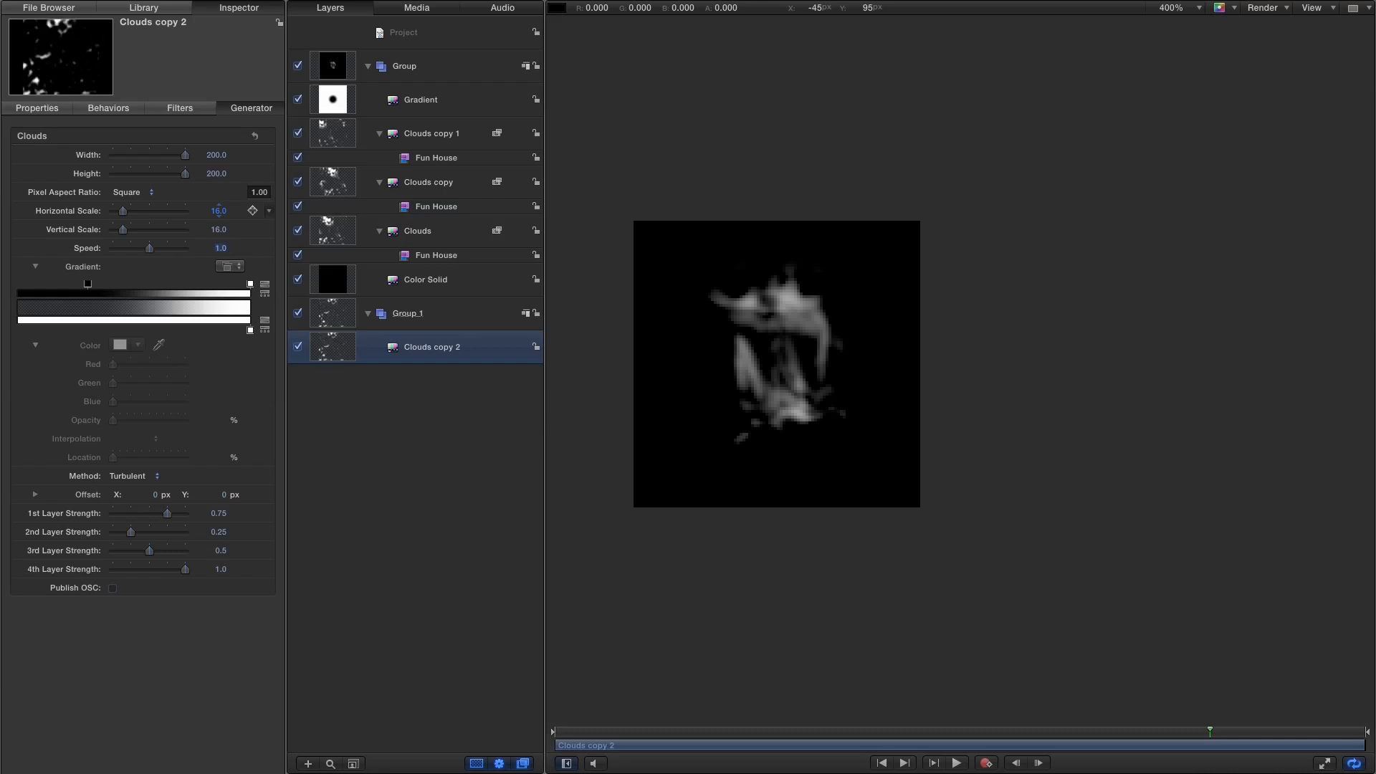
click(89, 288)
drag(89, 287, 51, 251)
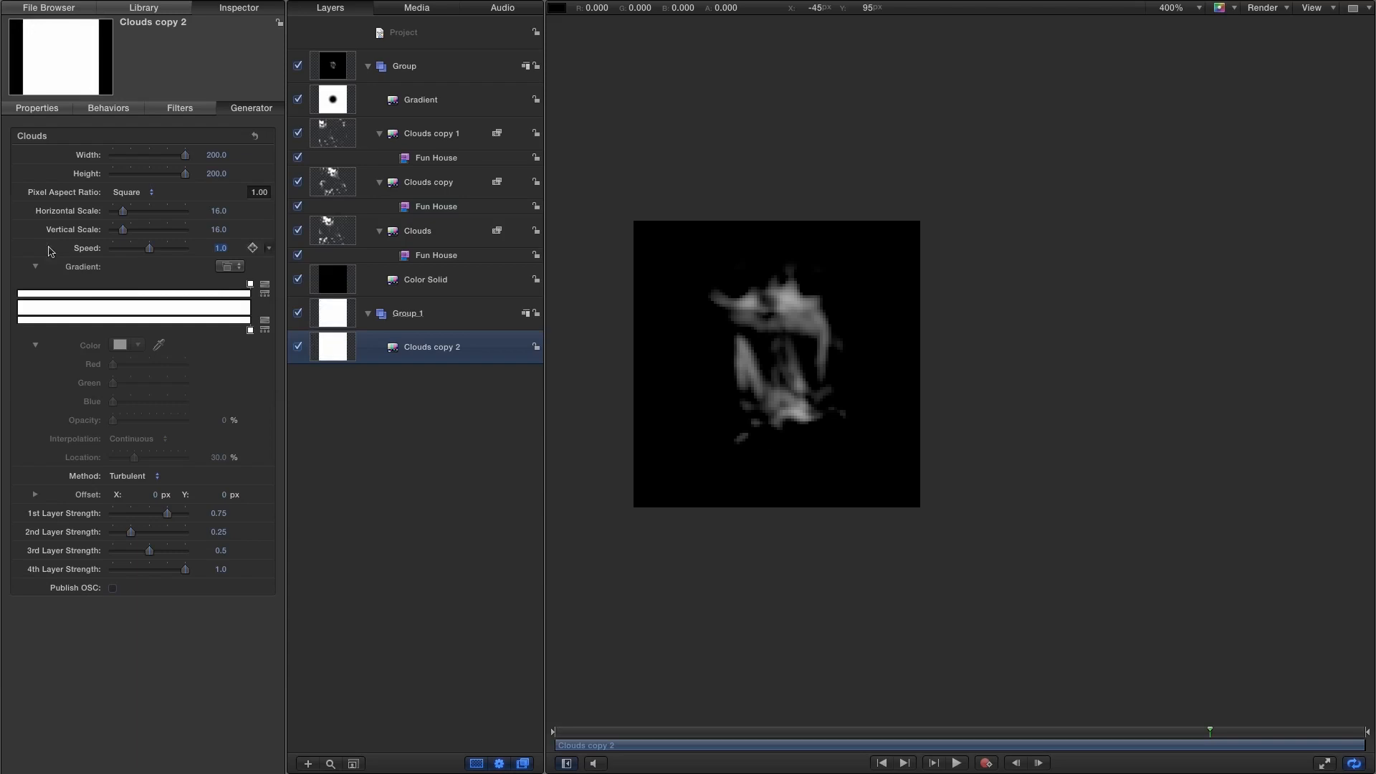
Add a black color tag at location 0% to the gradient of Clouds copy 2
click(73, 331)
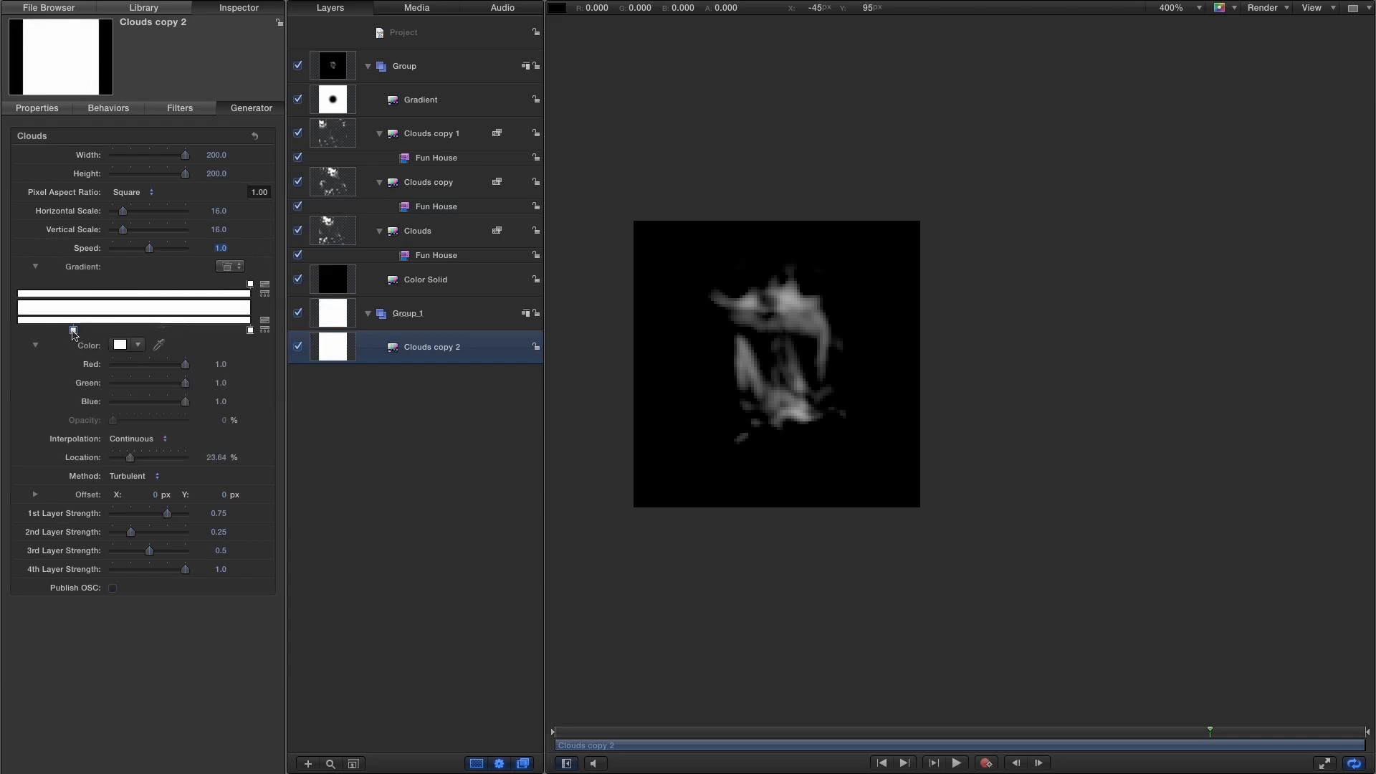
click(217, 457)
text(0)
key(Return)
click(120, 344)
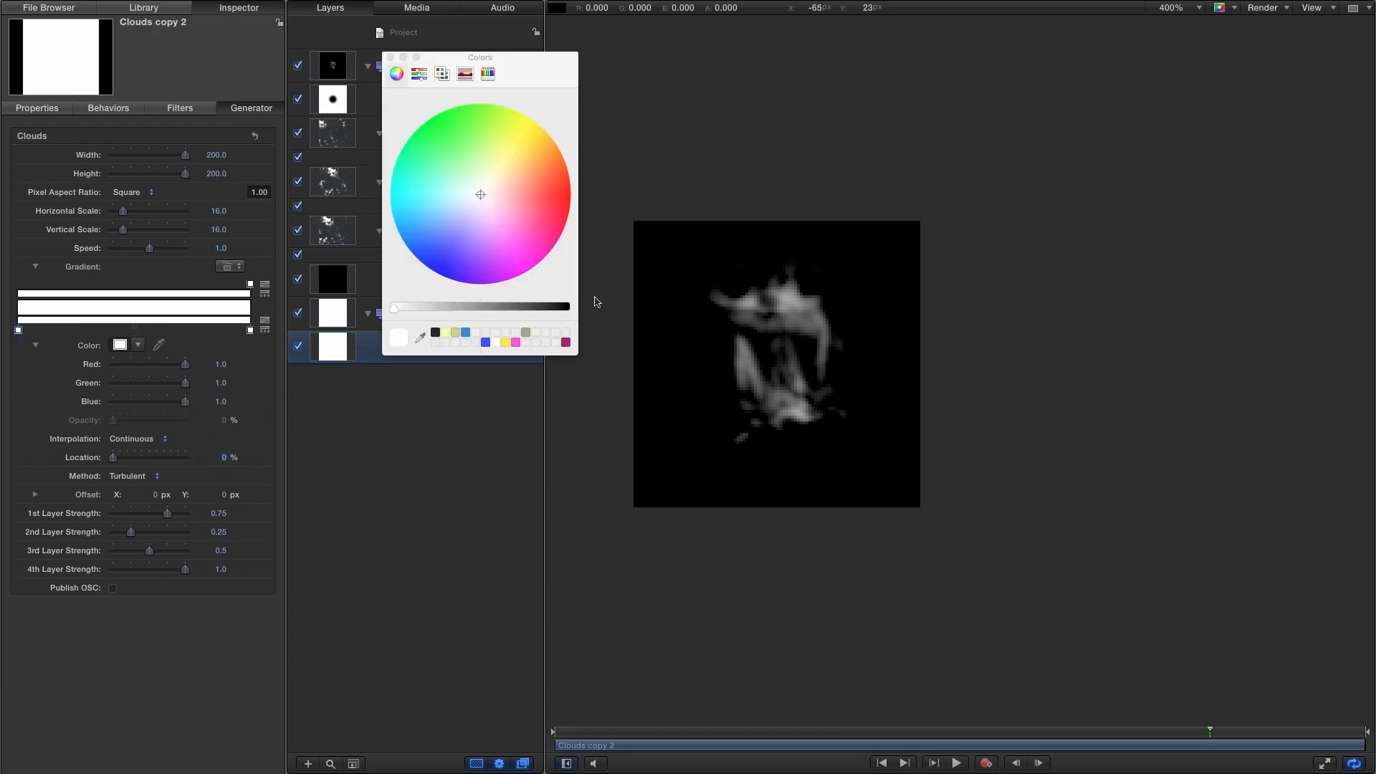
drag(558, 307, 710, 334)
click(390, 58)
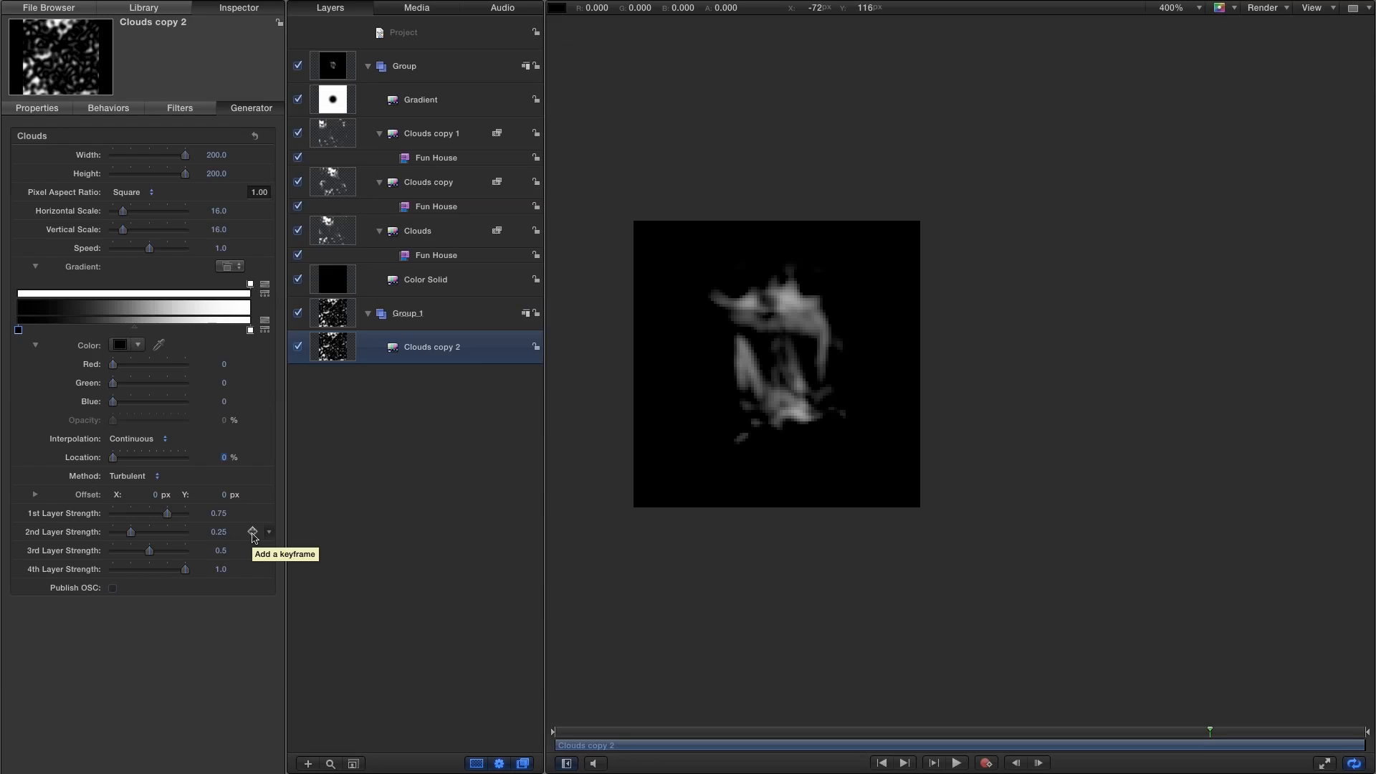
Add a Ramp parameter behavior to the Y offset of Clouds copy 2 with an end value of 5 px
click(35, 495)
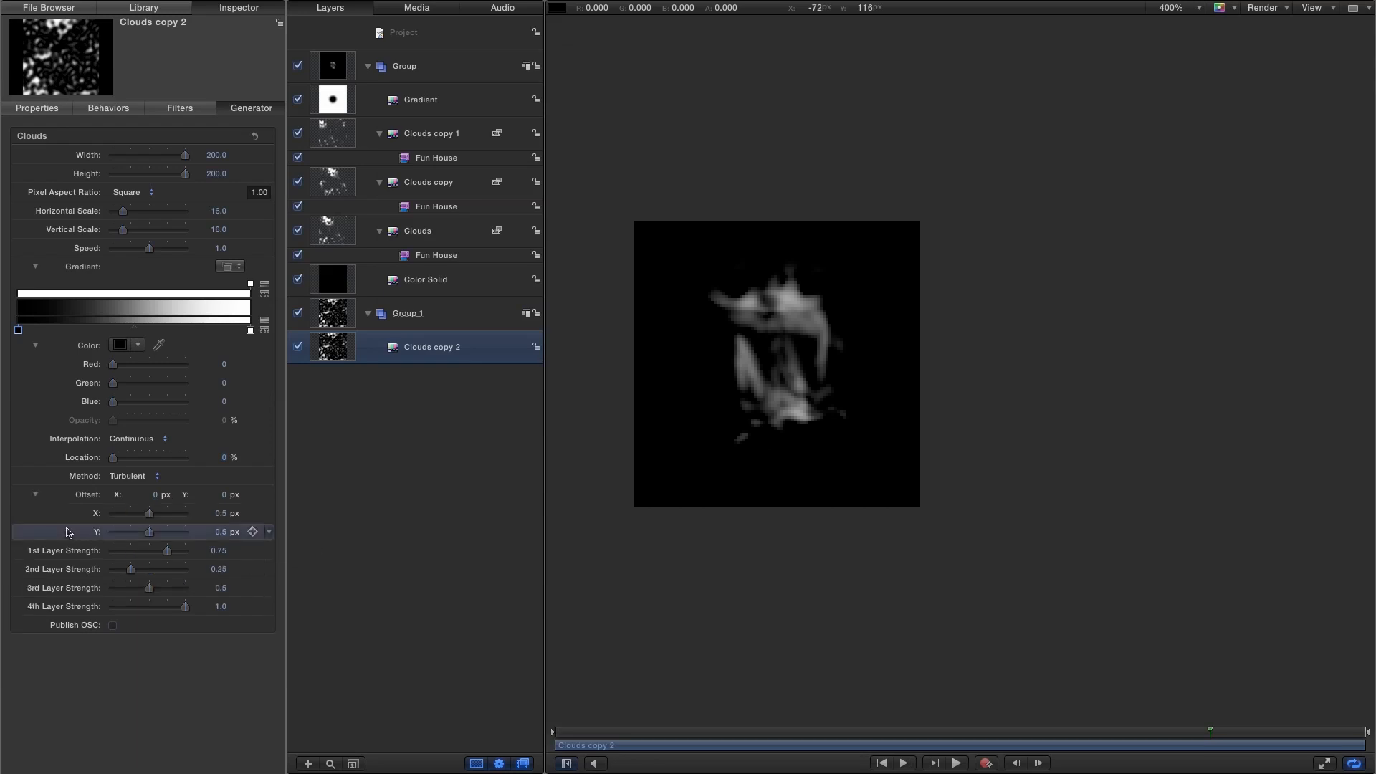
right_click(90, 531)
mouse_move(165, 661)
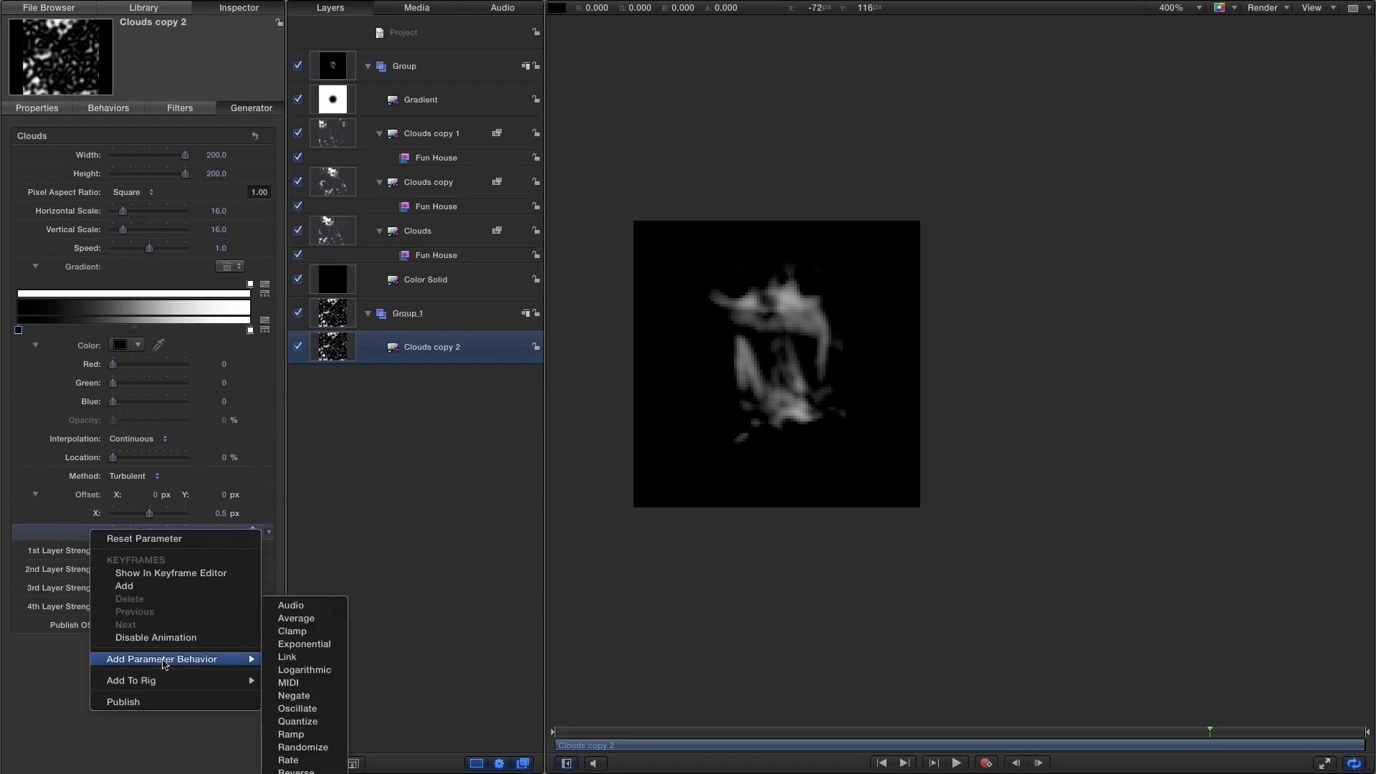
click(326, 735)
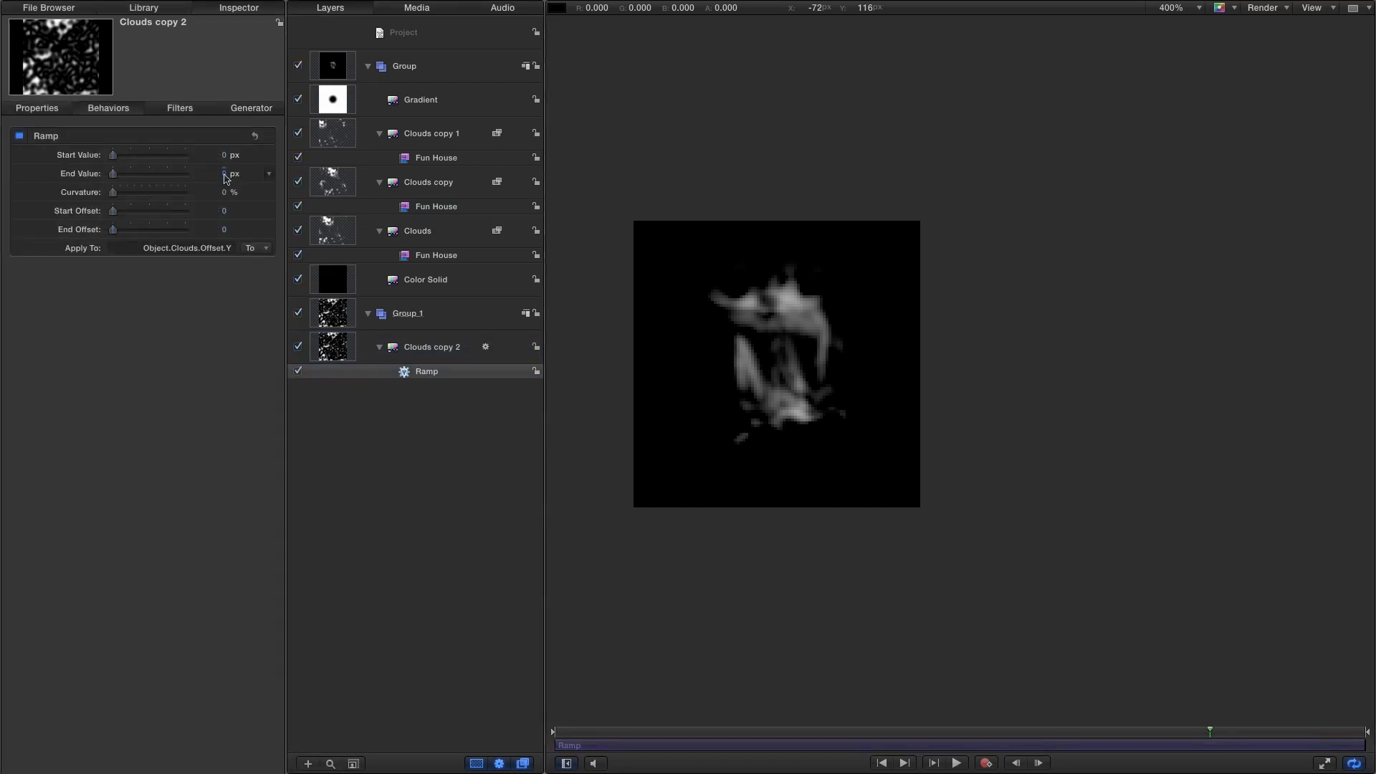
text(5)
key(Return)
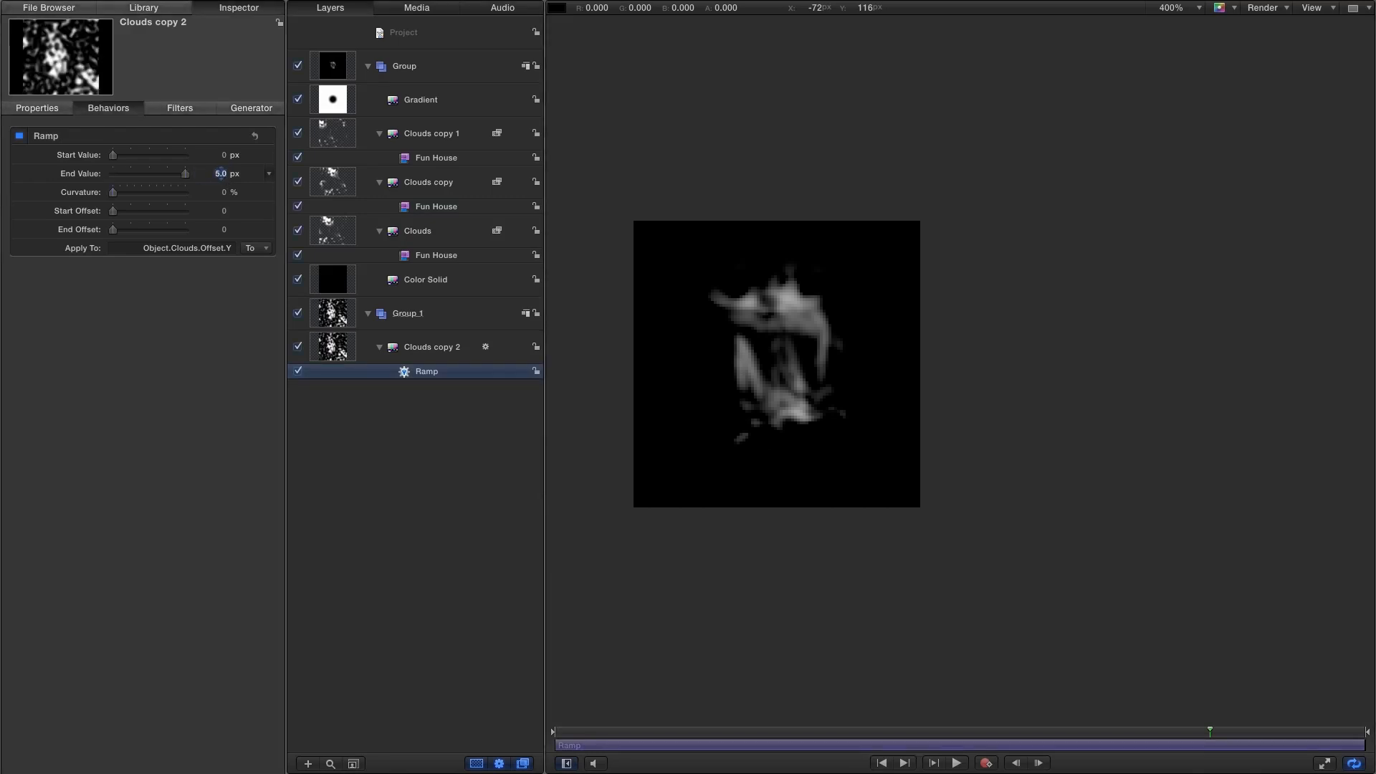
Solo Clouds copy 2 to preview its playing animation, and restore the visibility of all layers
alt+click(300, 347)
click(957, 763)
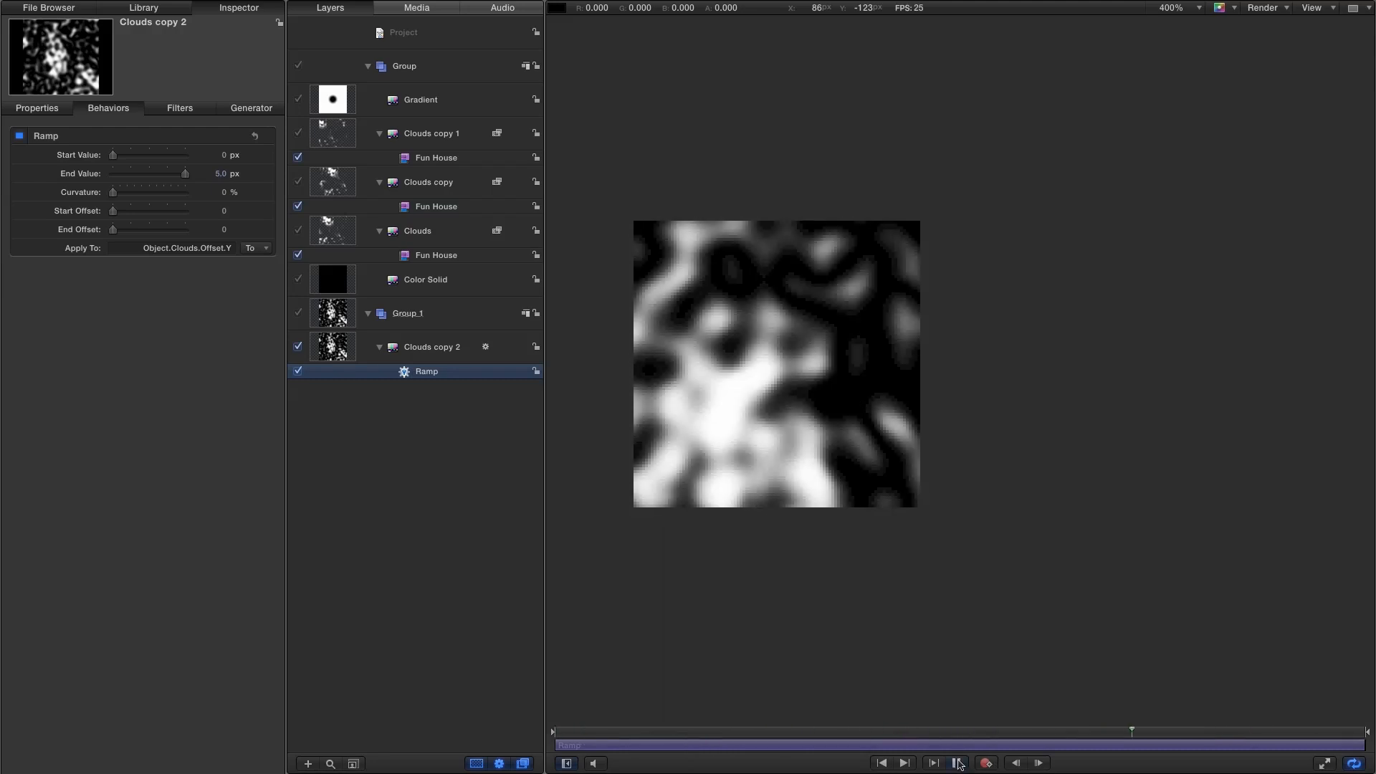
click(334, 347)
key(space)
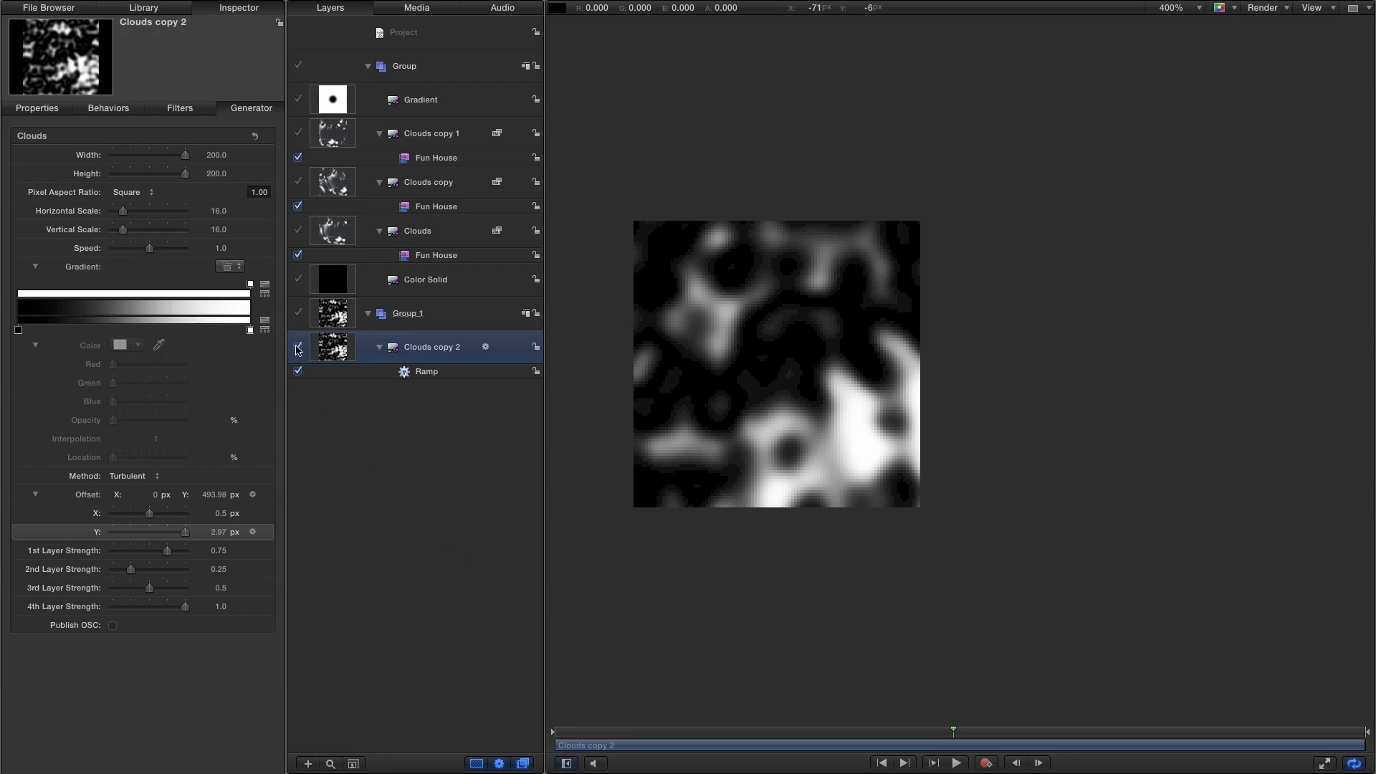
alt+click(298, 349)
alt+click(298, 348)
alt+click(298, 348)
alt+click(298, 348)
alt+click(298, 348)
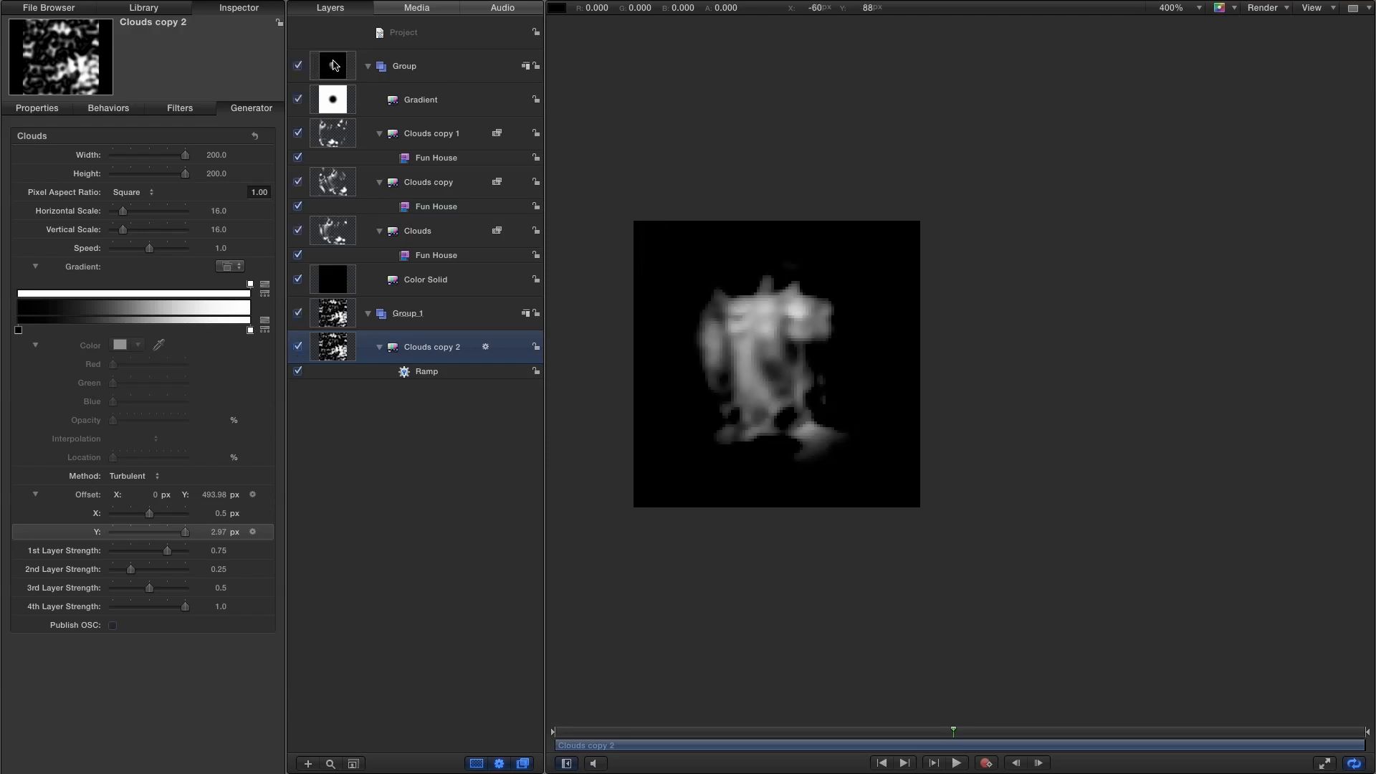
Apply the Bump Map distortion filter to the first group, using Clouds copy 2 as its map image
click(334, 66)
click(147, 8)
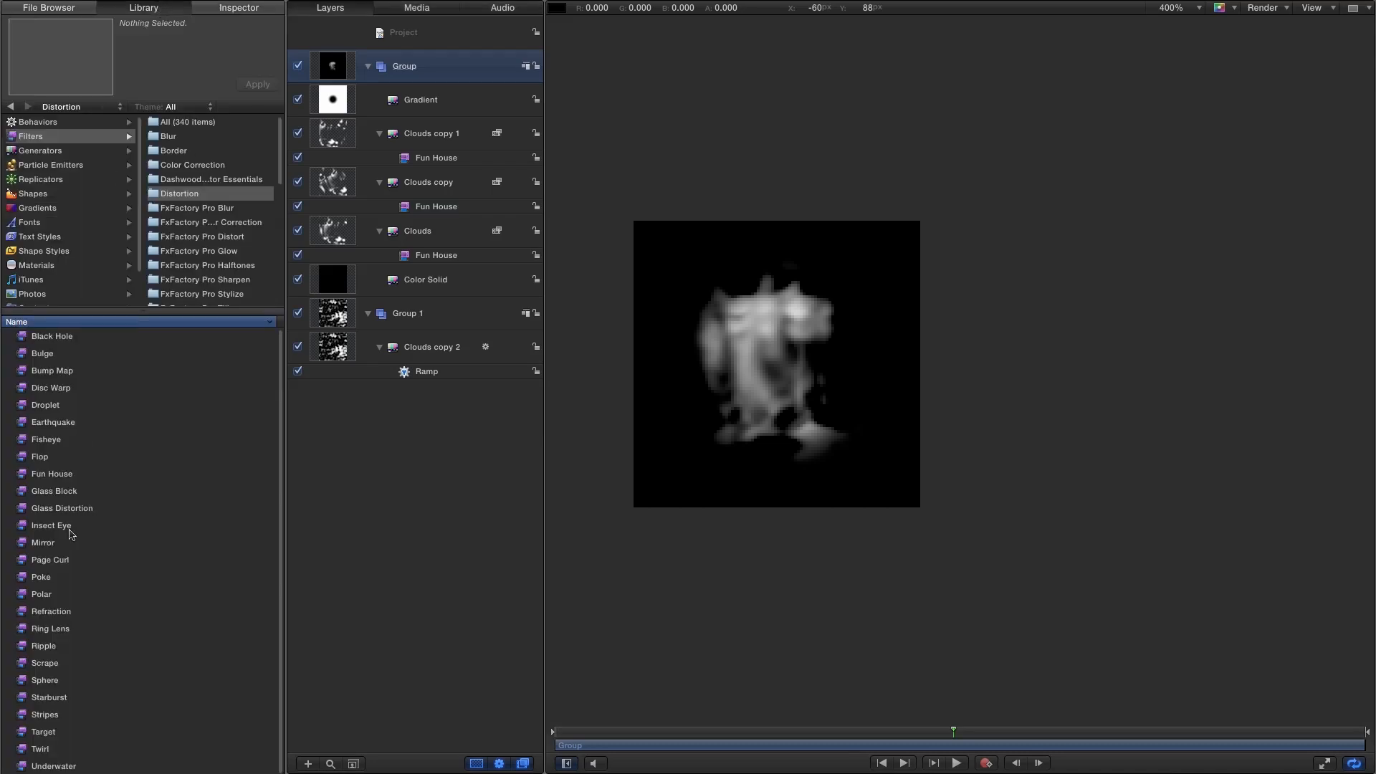
drag(22, 374, 335, 66)
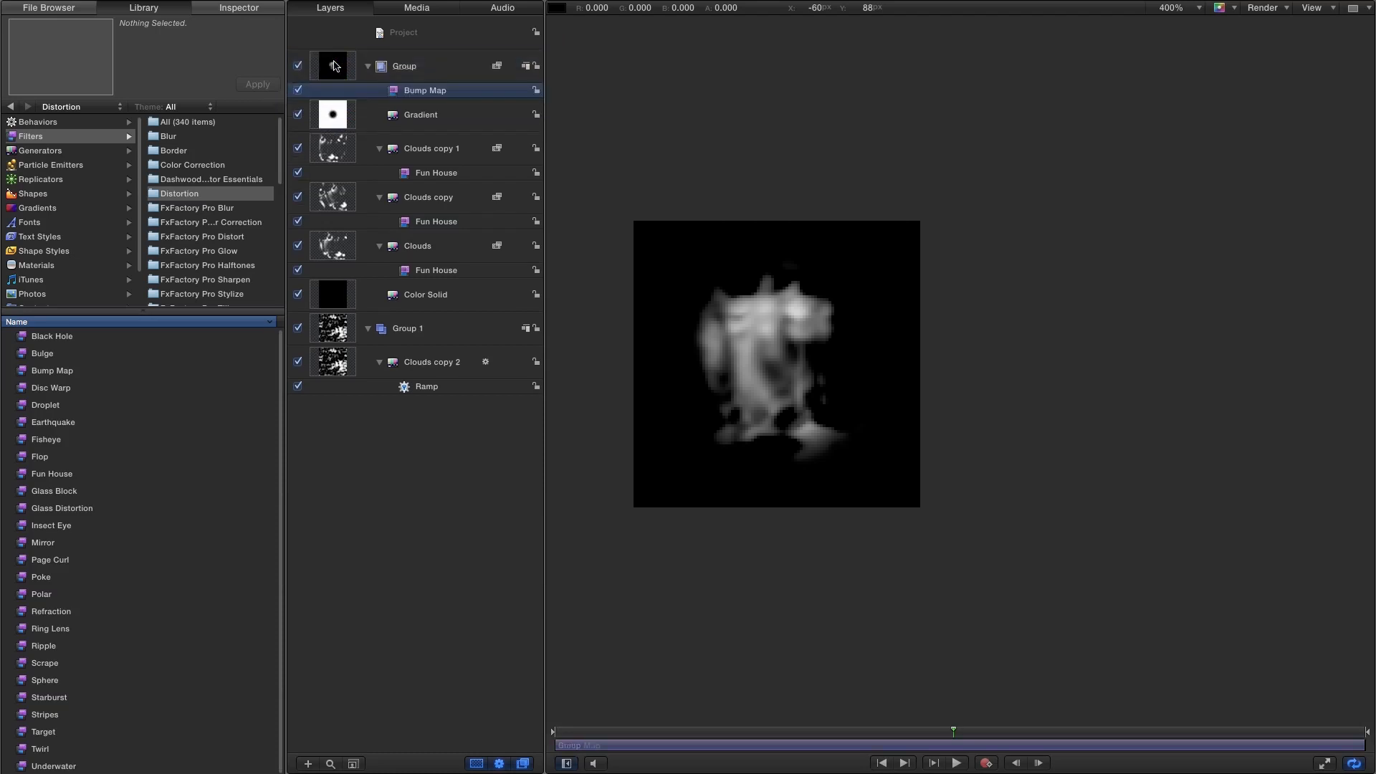
click(241, 9)
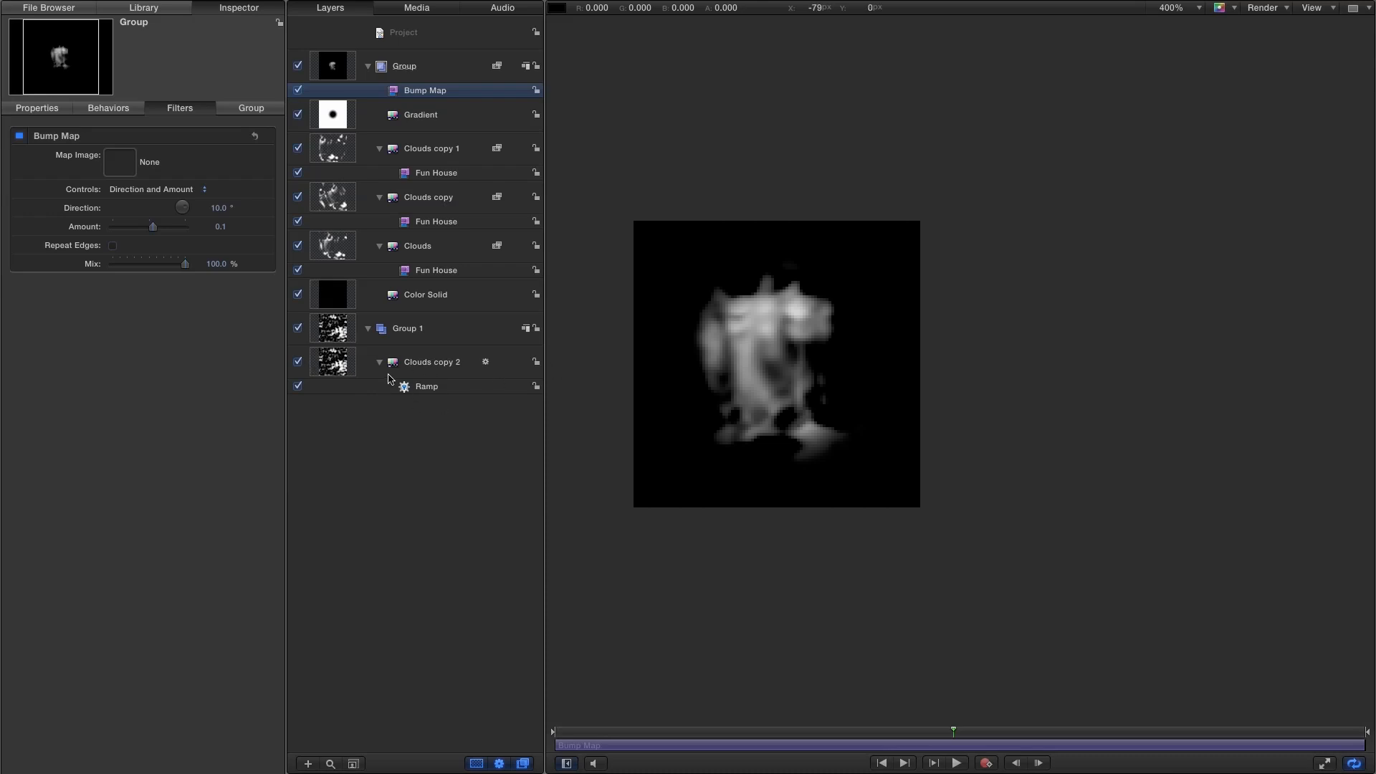
drag(331, 364, 116, 164)
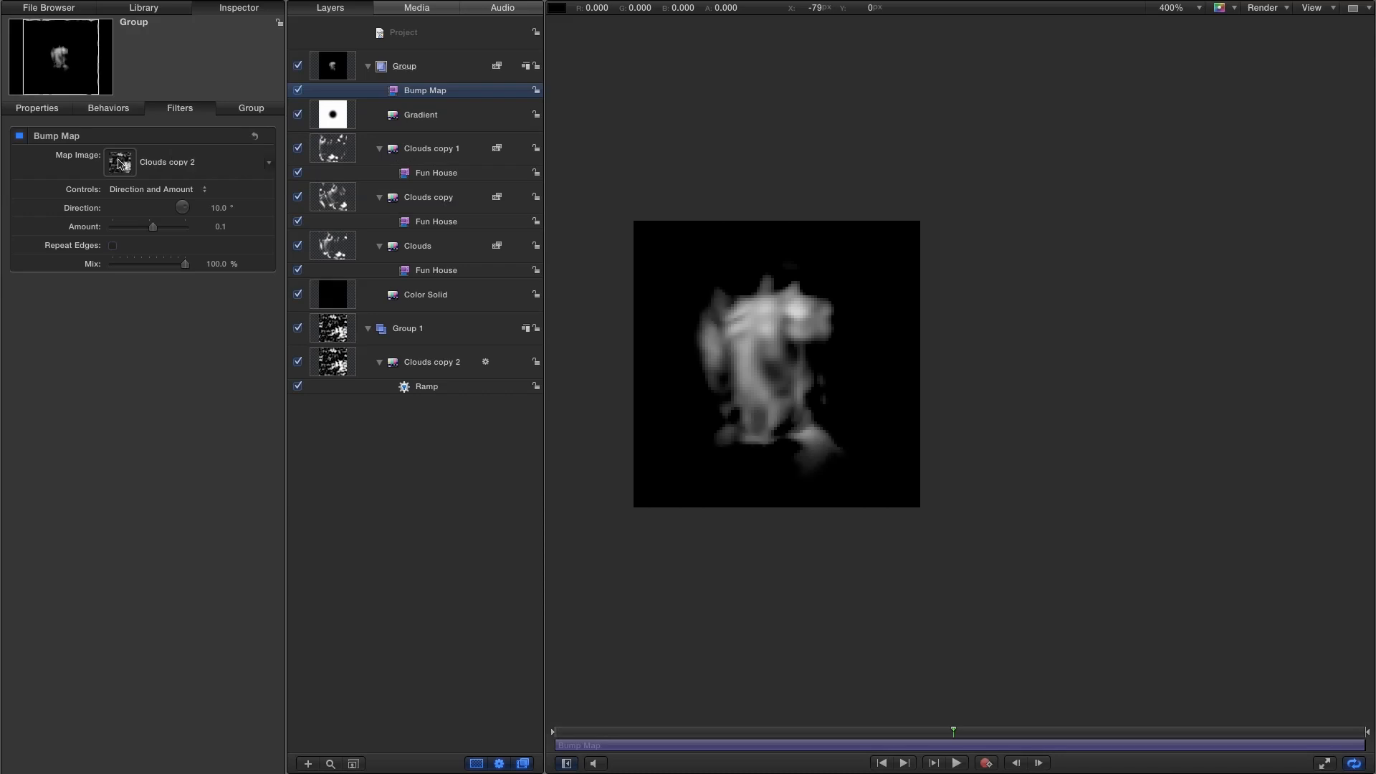
Switch the Bump Map controls to Horizontal and Vertical Scale, with horizontal scale 0 and vertical scale -0.33
click(141, 191)
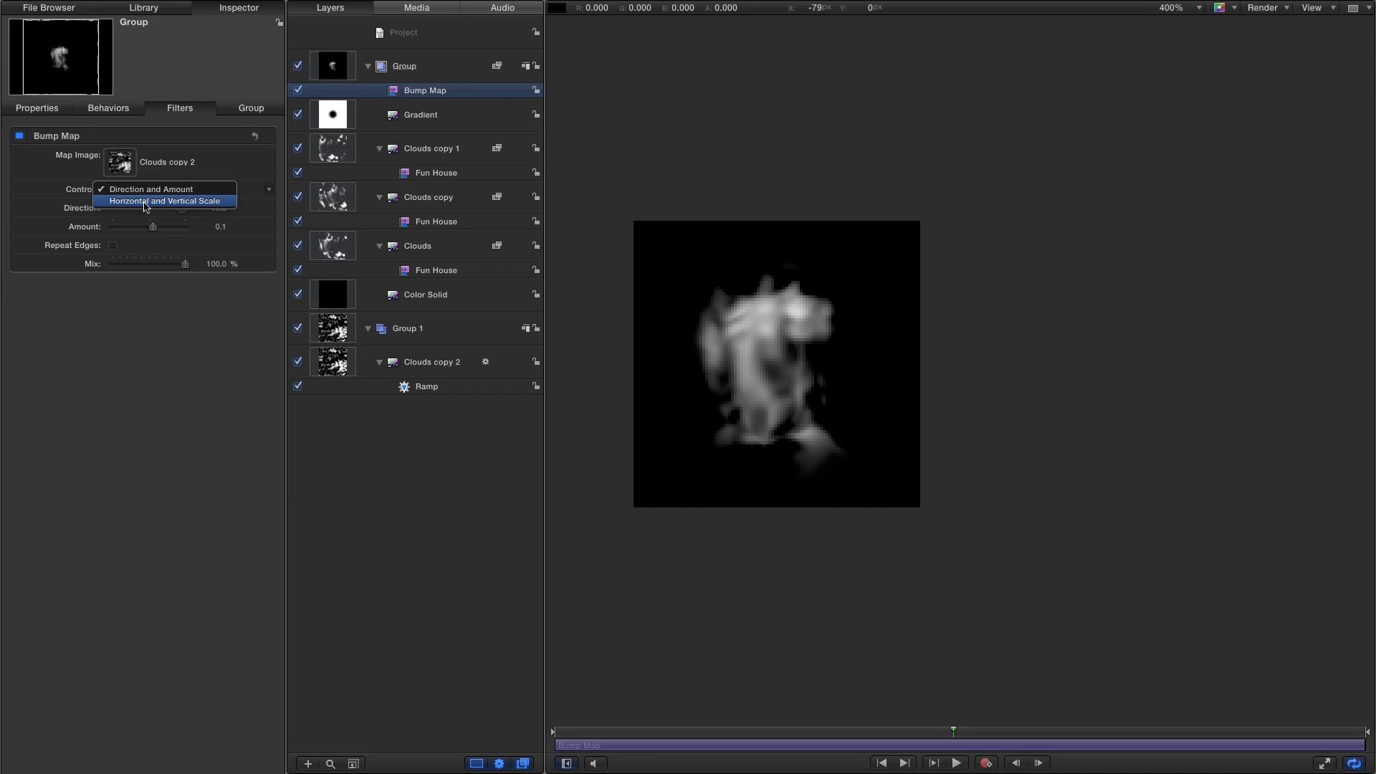
click(146, 204)
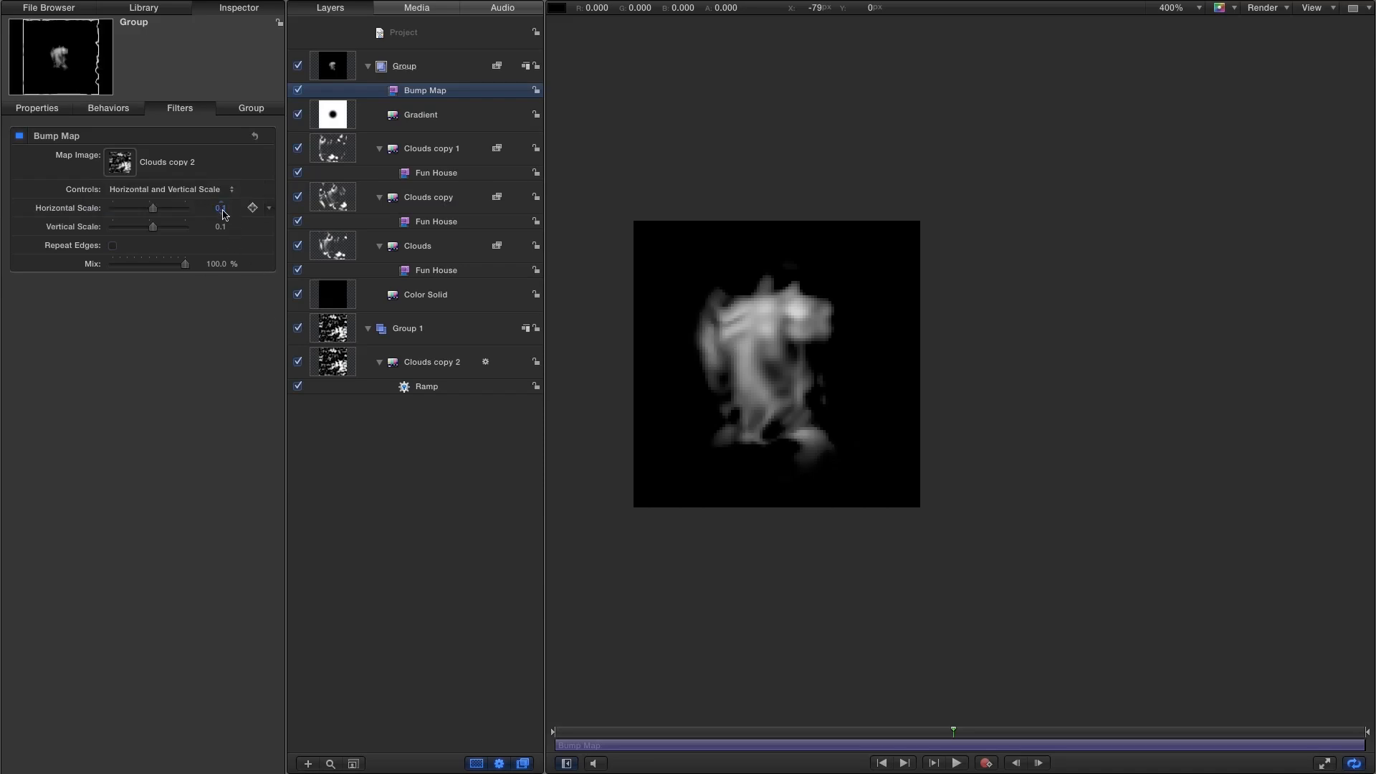
click(221, 208)
text(0)
key(Return)
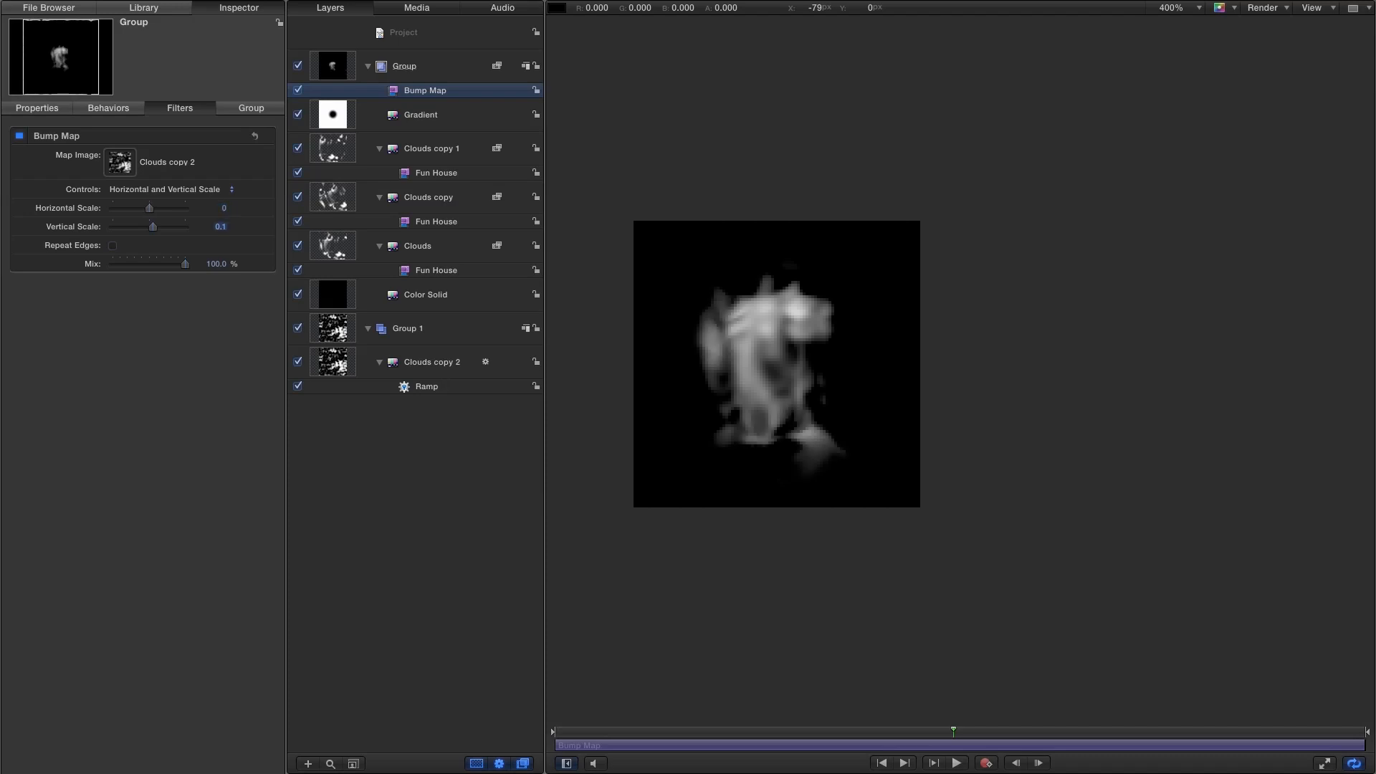
key(BackSpace)
key(Return)
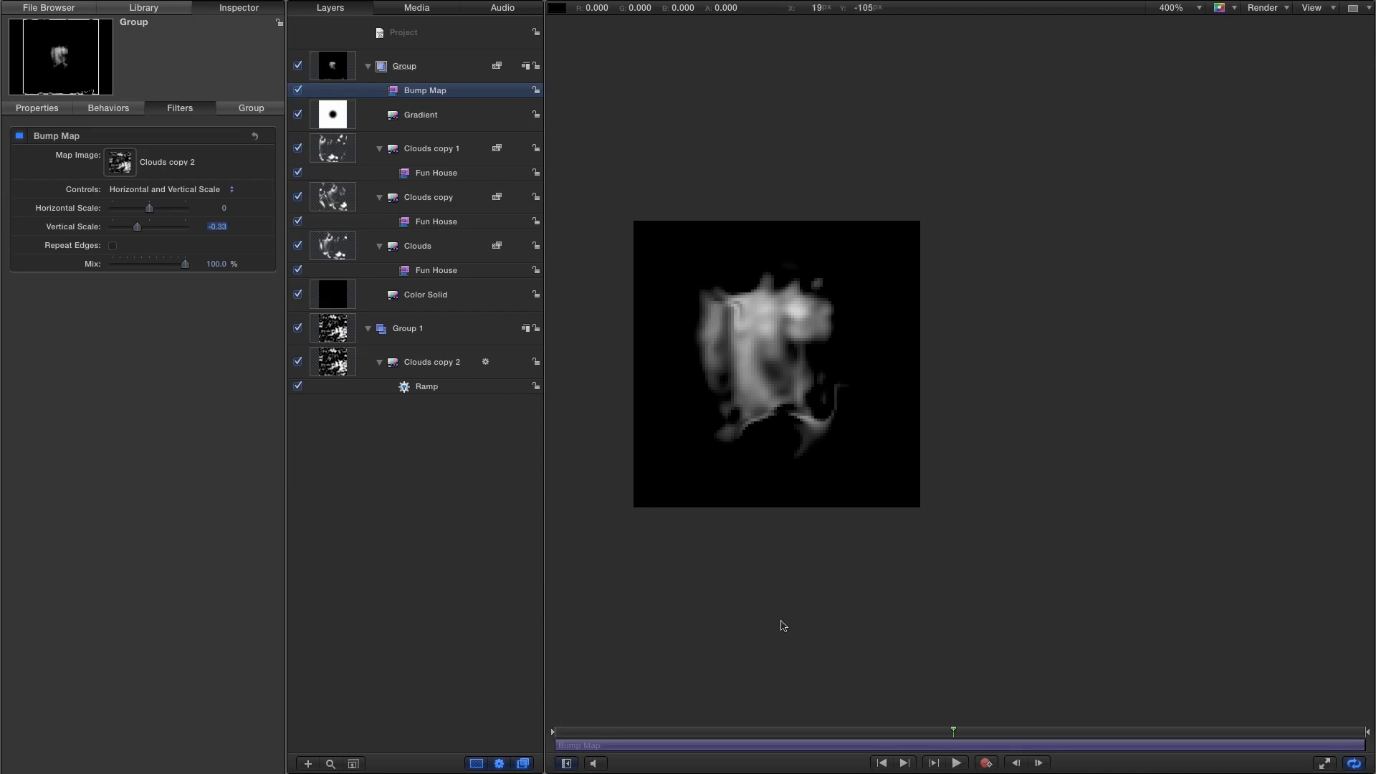
Compare the group with and without the Bump Map filter and play the animation with it enabled
click(298, 91)
click(298, 91)
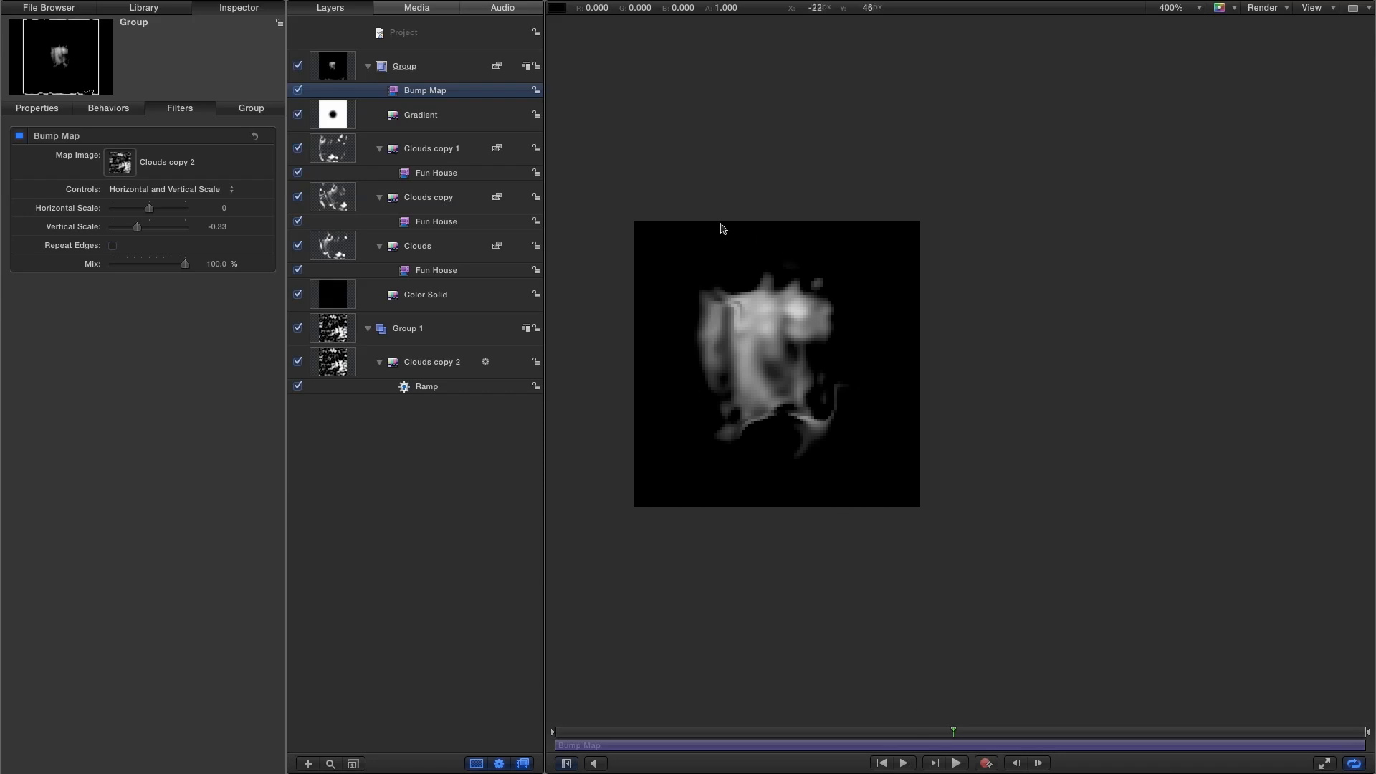
click(956, 763)
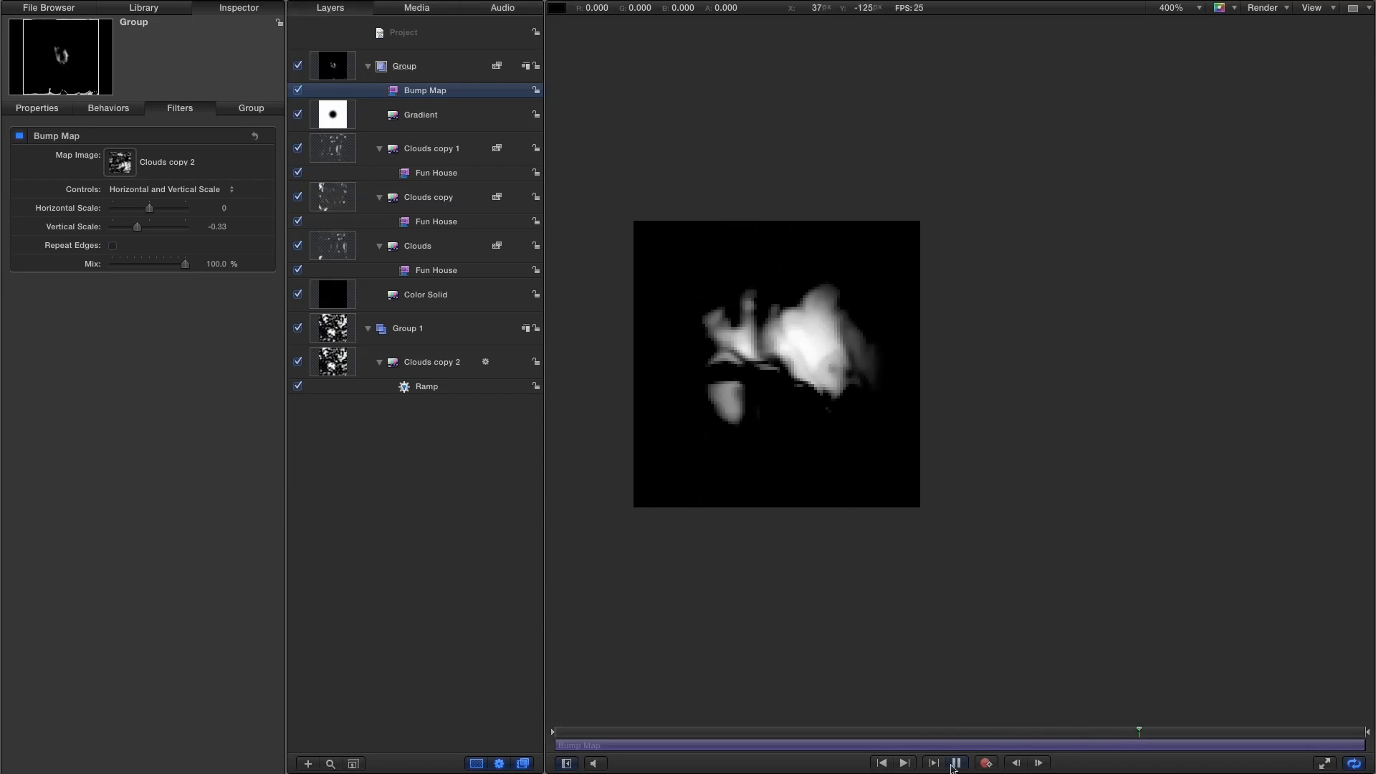
key(space)
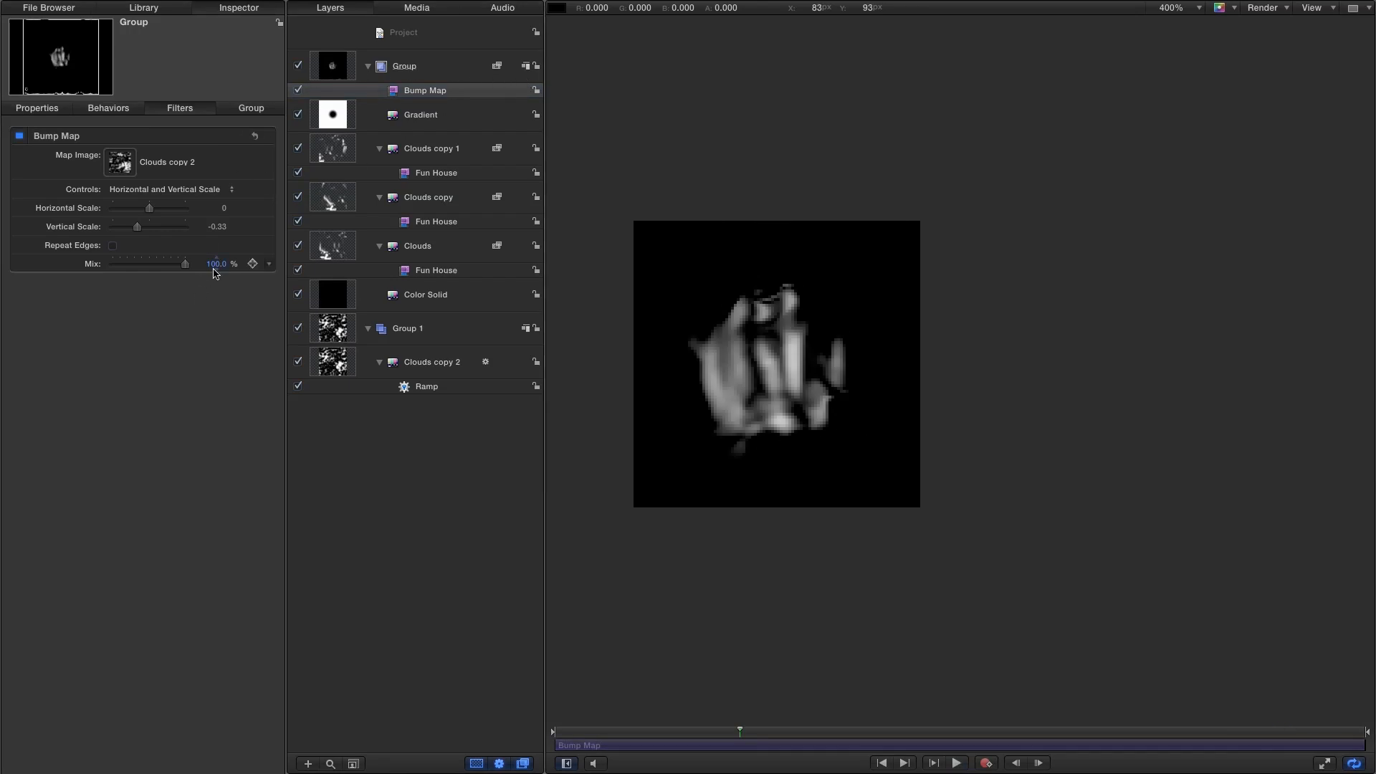
Set the Bump Map mix to 75% and play back the result
click(215, 265)
text(75)
key(Return)
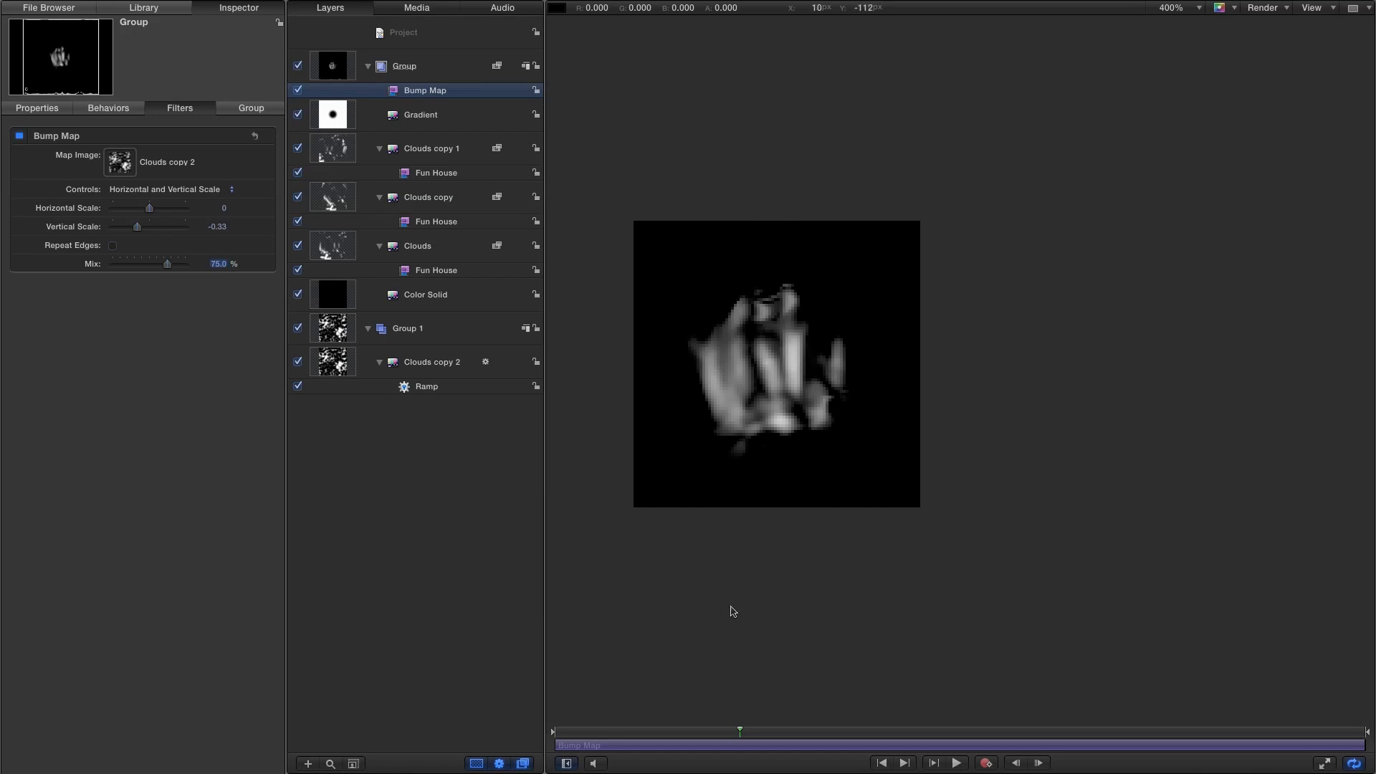
click(960, 766)
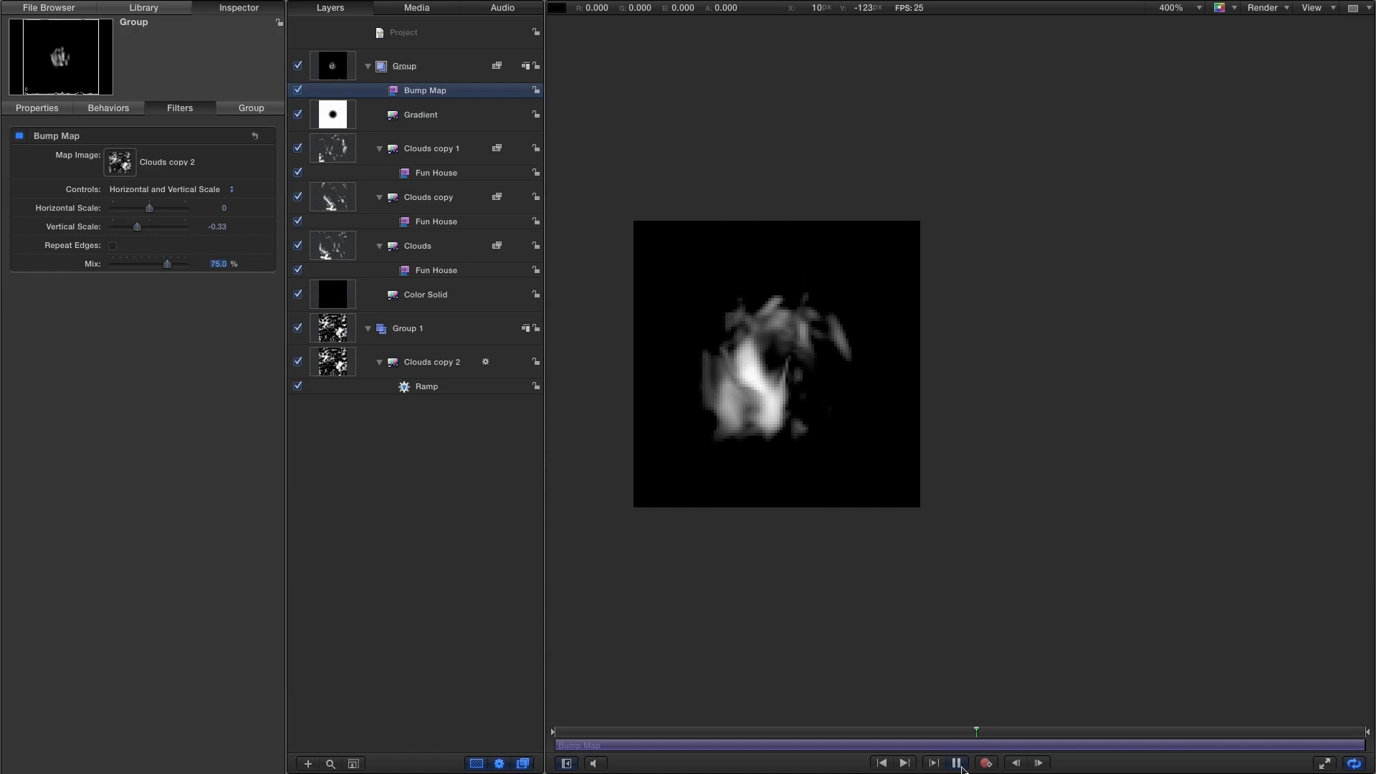
click(959, 764)
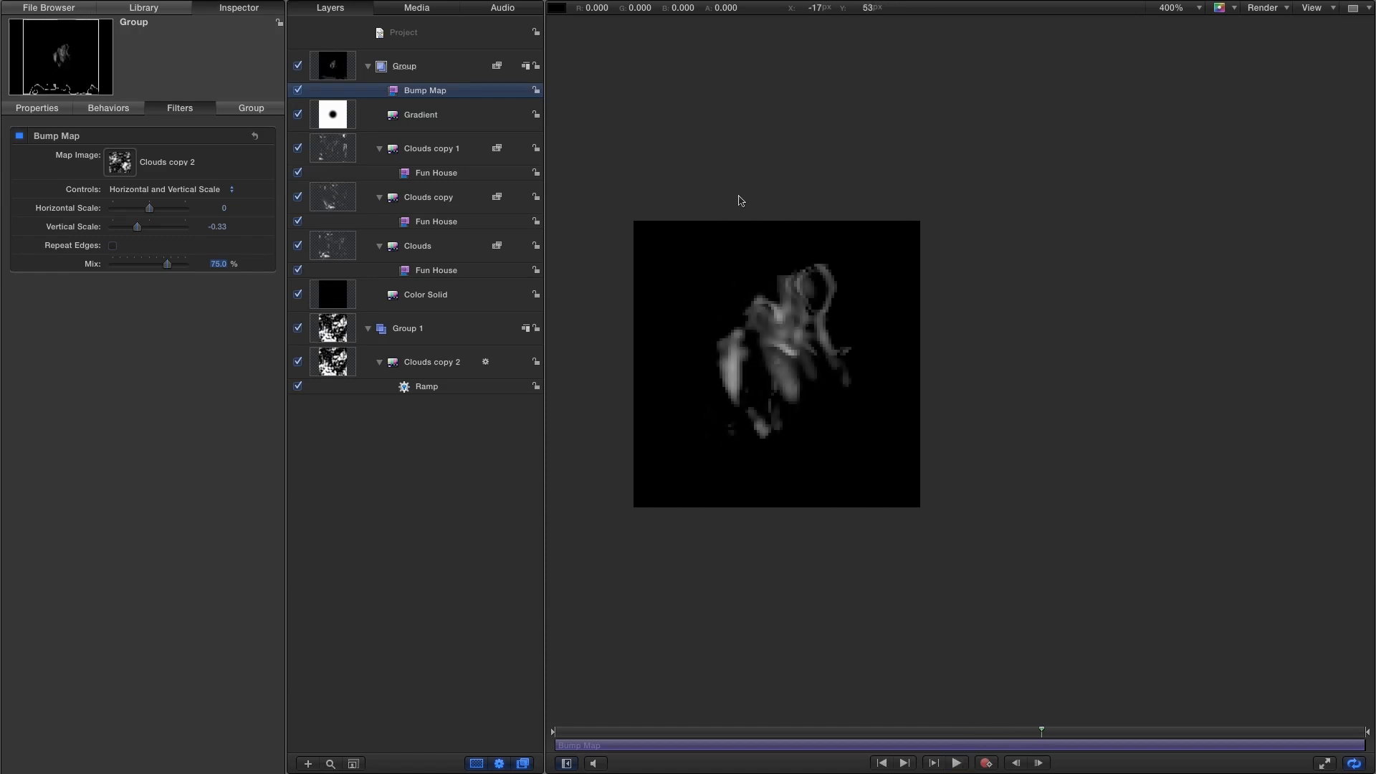
Set the speed of the Clouds copy generator to 1.9
click(360, 204)
click(332, 246)
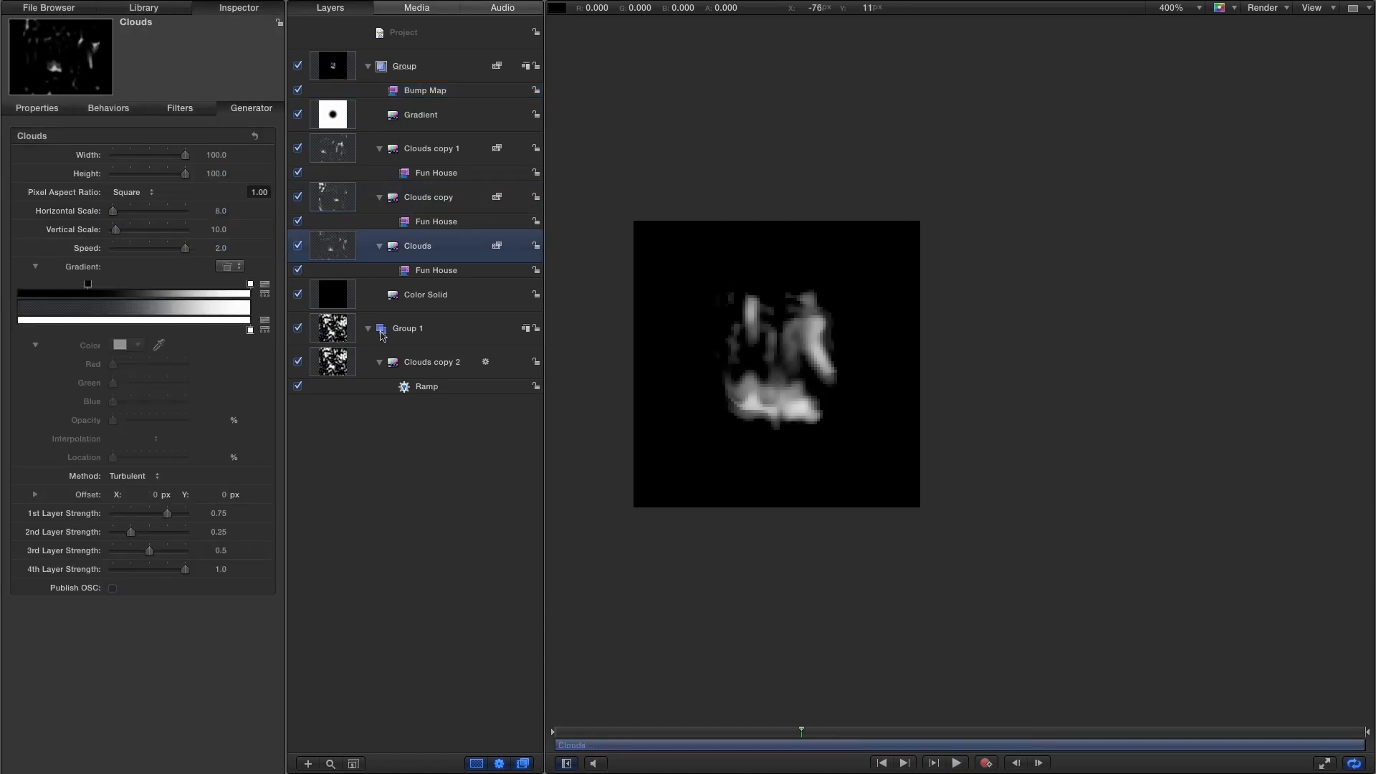
click(337, 199)
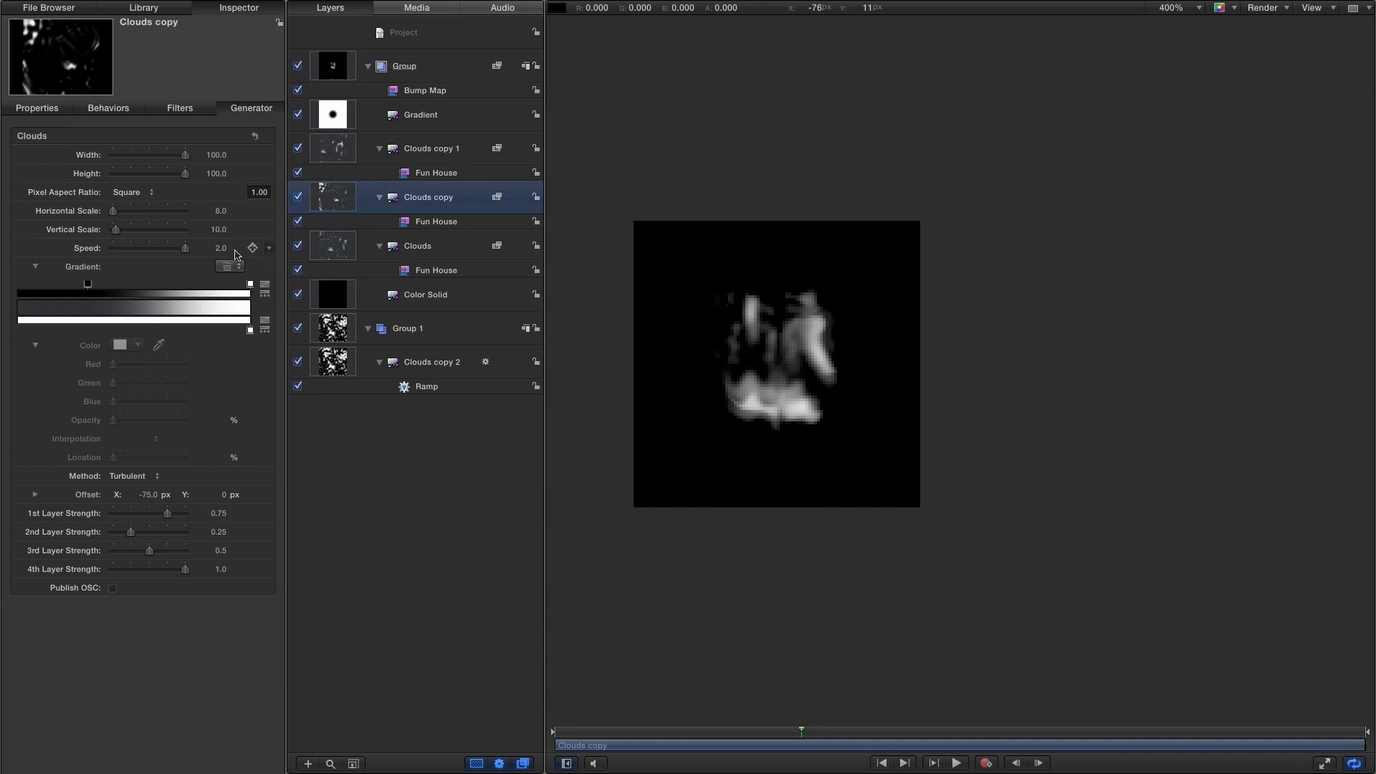
click(223, 250)
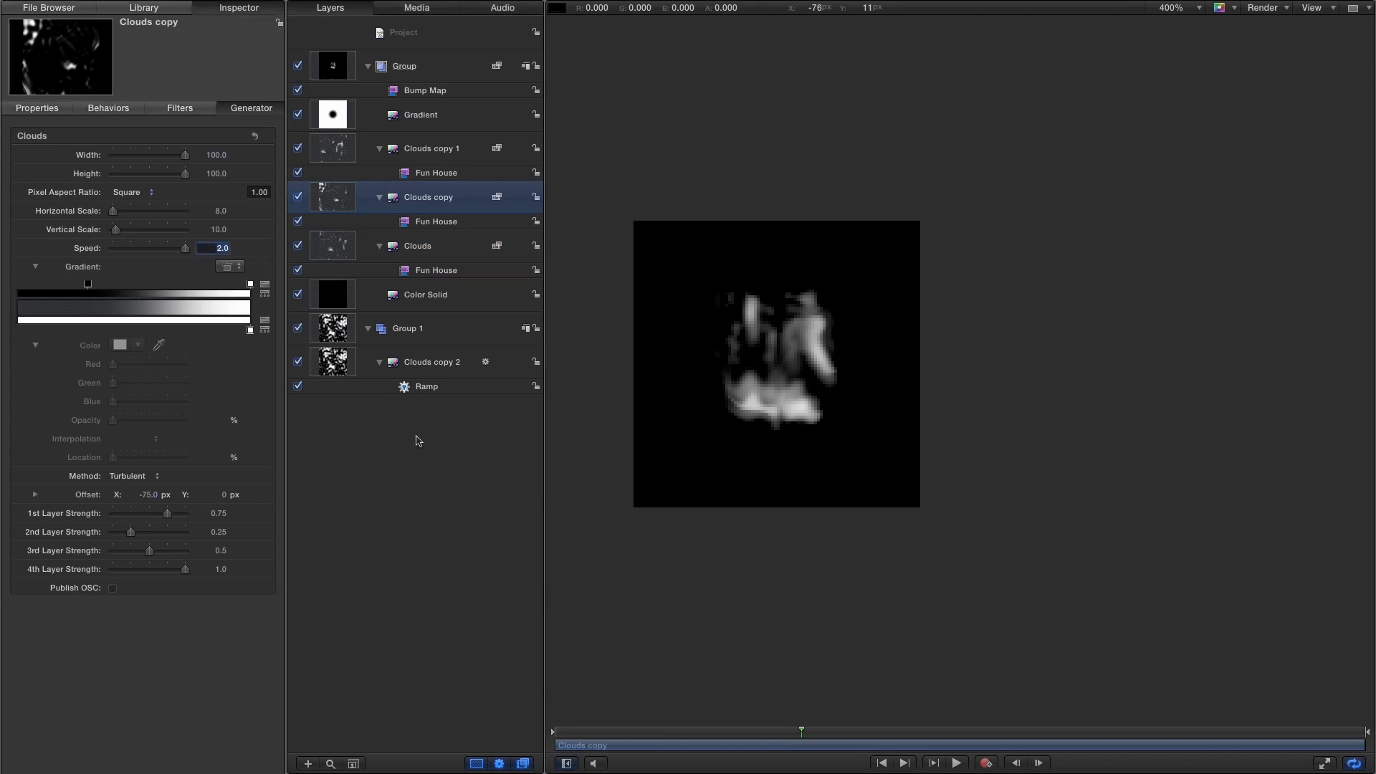
text(1.9)
key(Return)
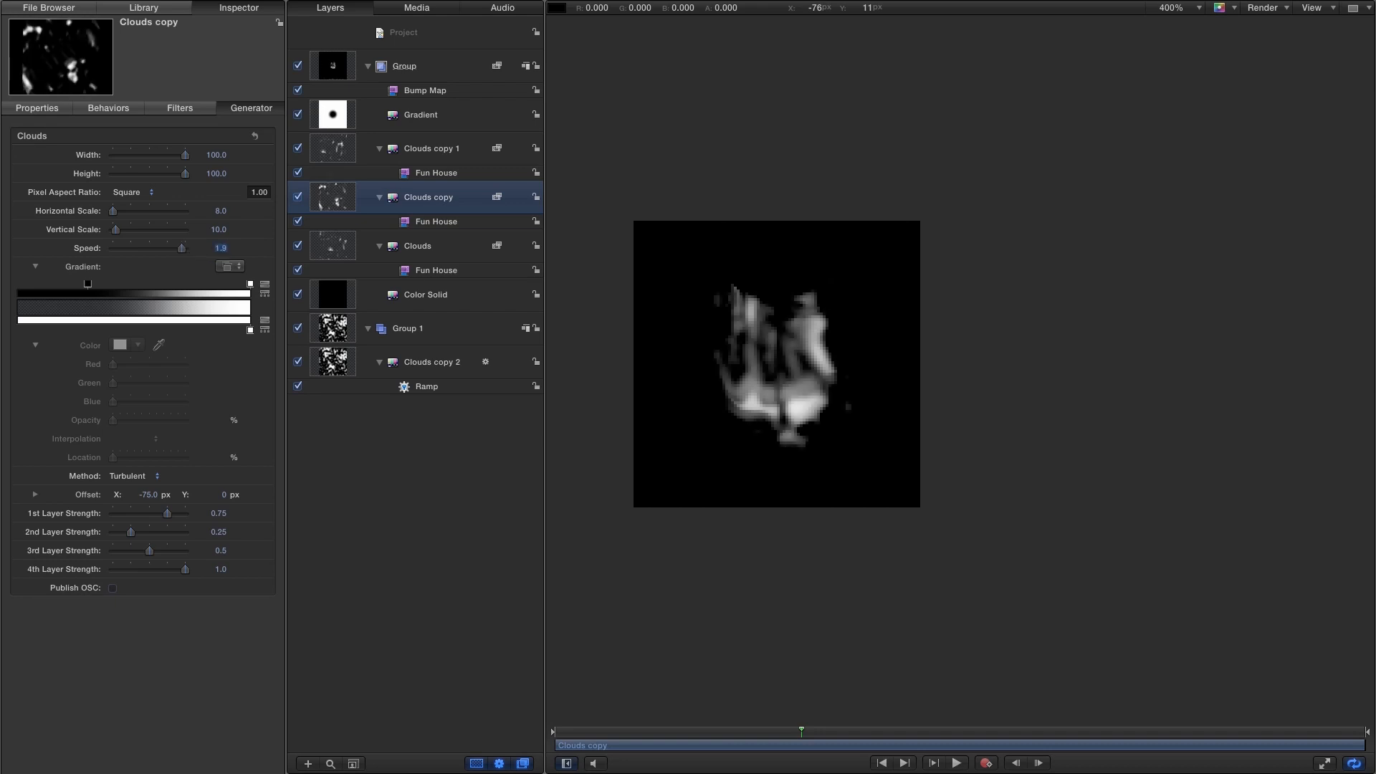
Set the speed of the Clouds copy 1 generator to 1.8
key(Up)
click(221, 249)
text(1.8)
key(Return)
Examine the playing animation at 100% zoom and stop the playback
click(957, 764)
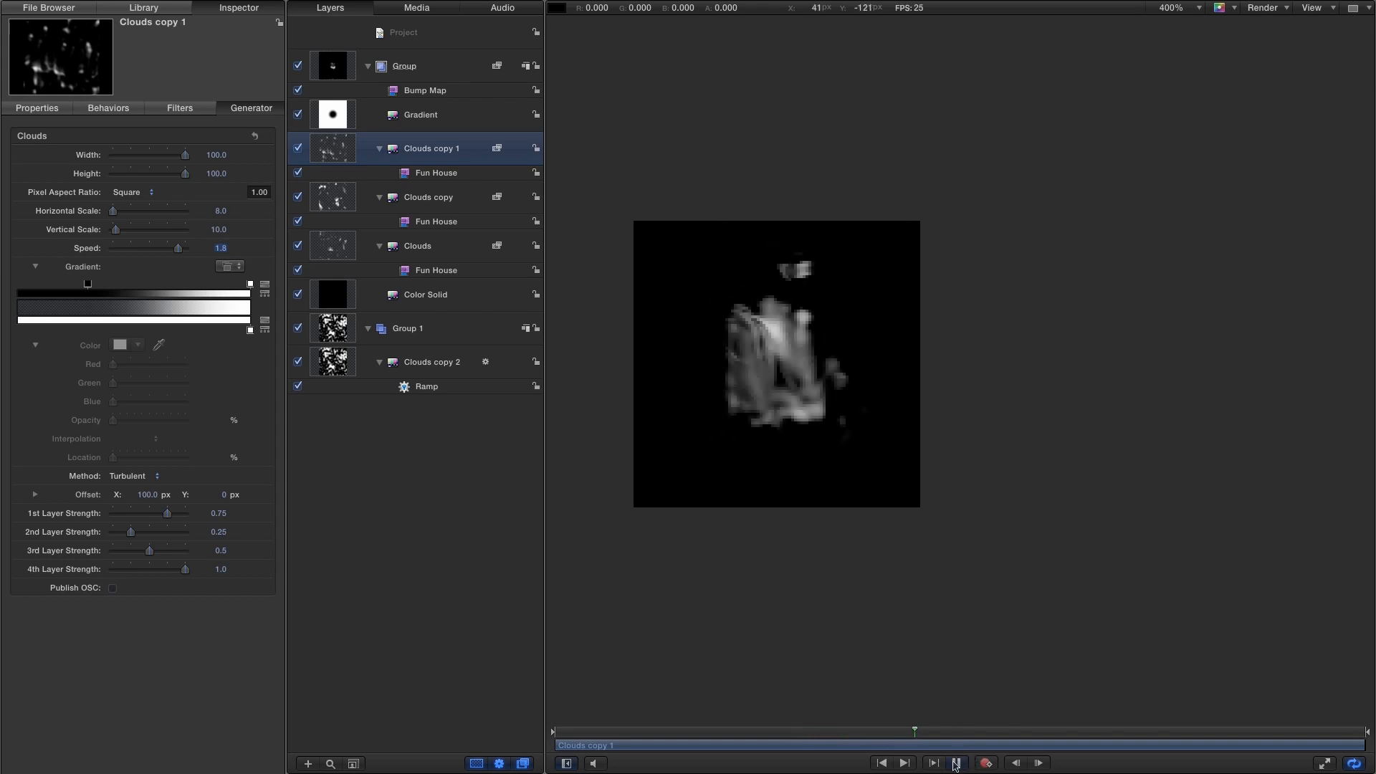
key(super+minus)
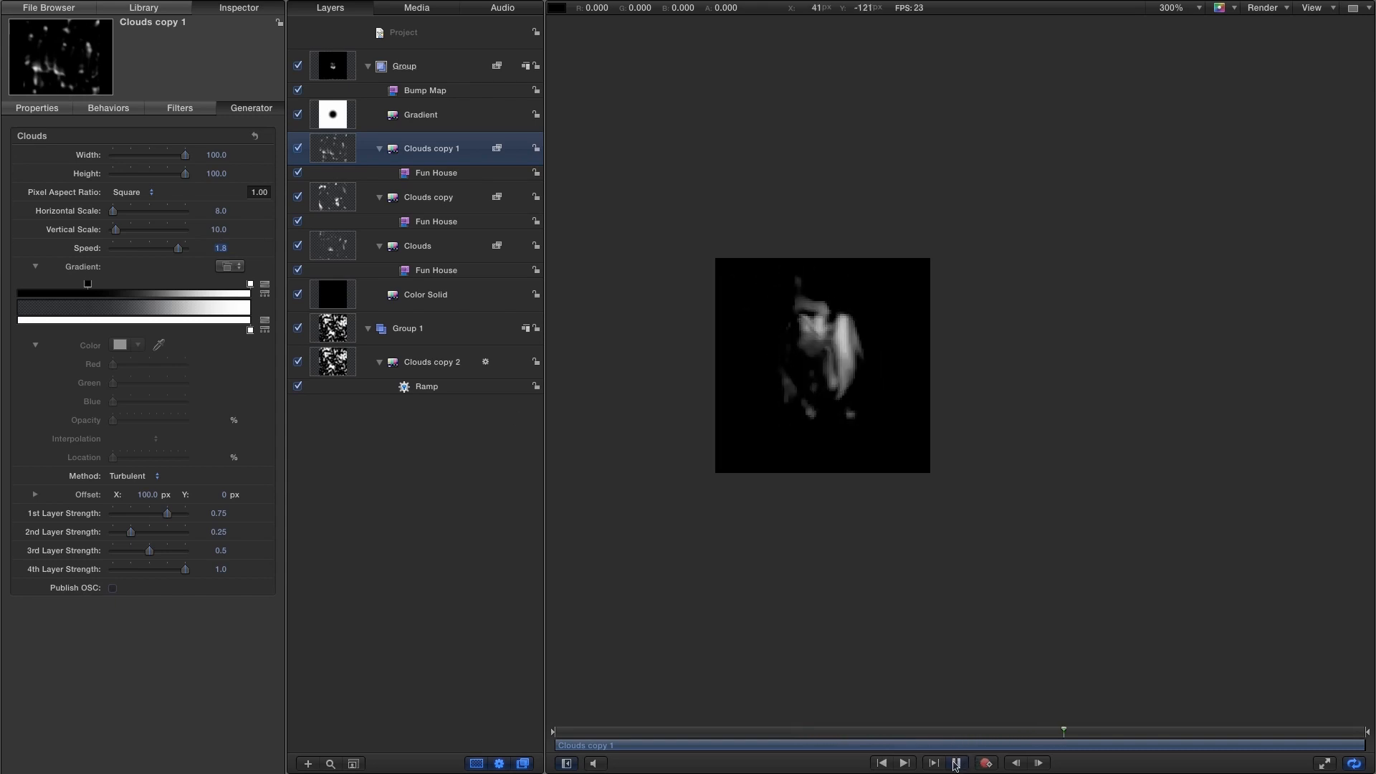
key(super+minus)
key(super+minus)
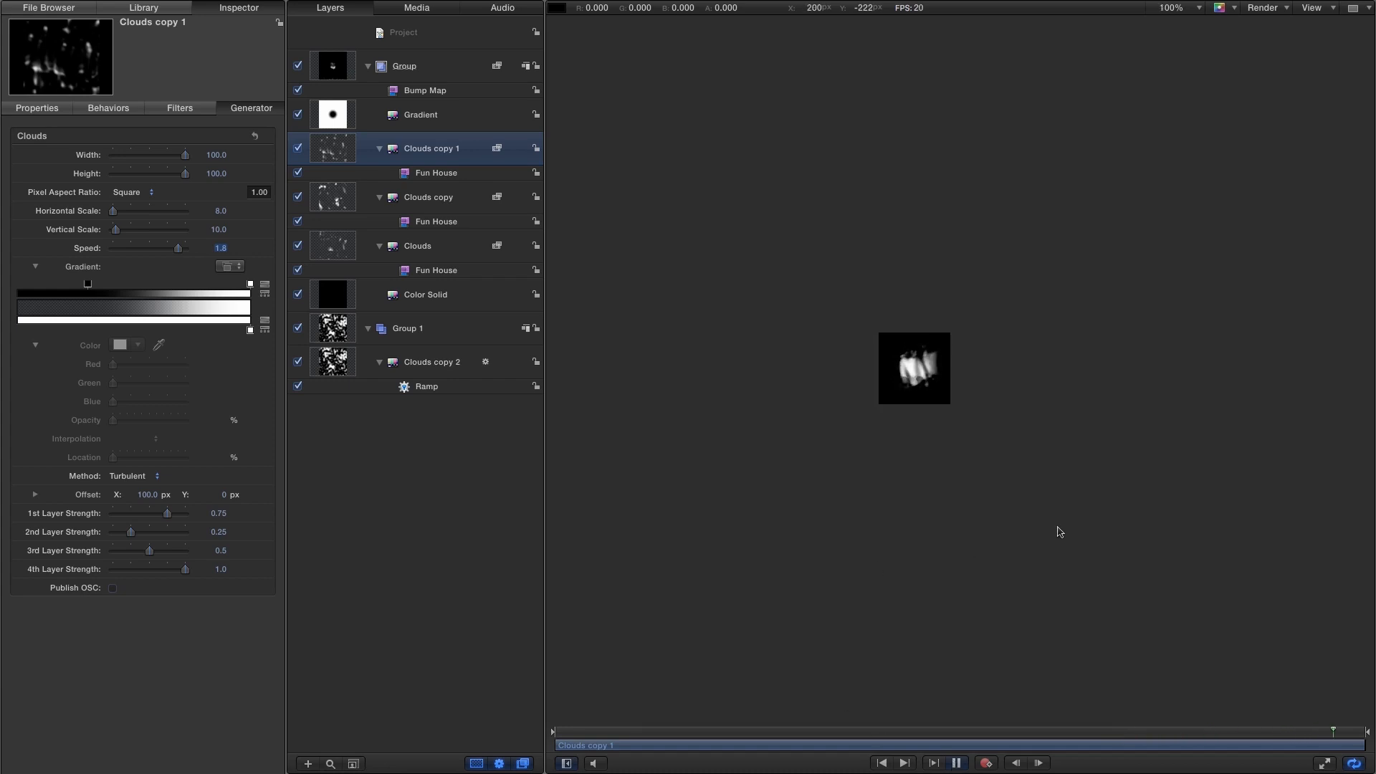
drag(1060, 528, 766, 501)
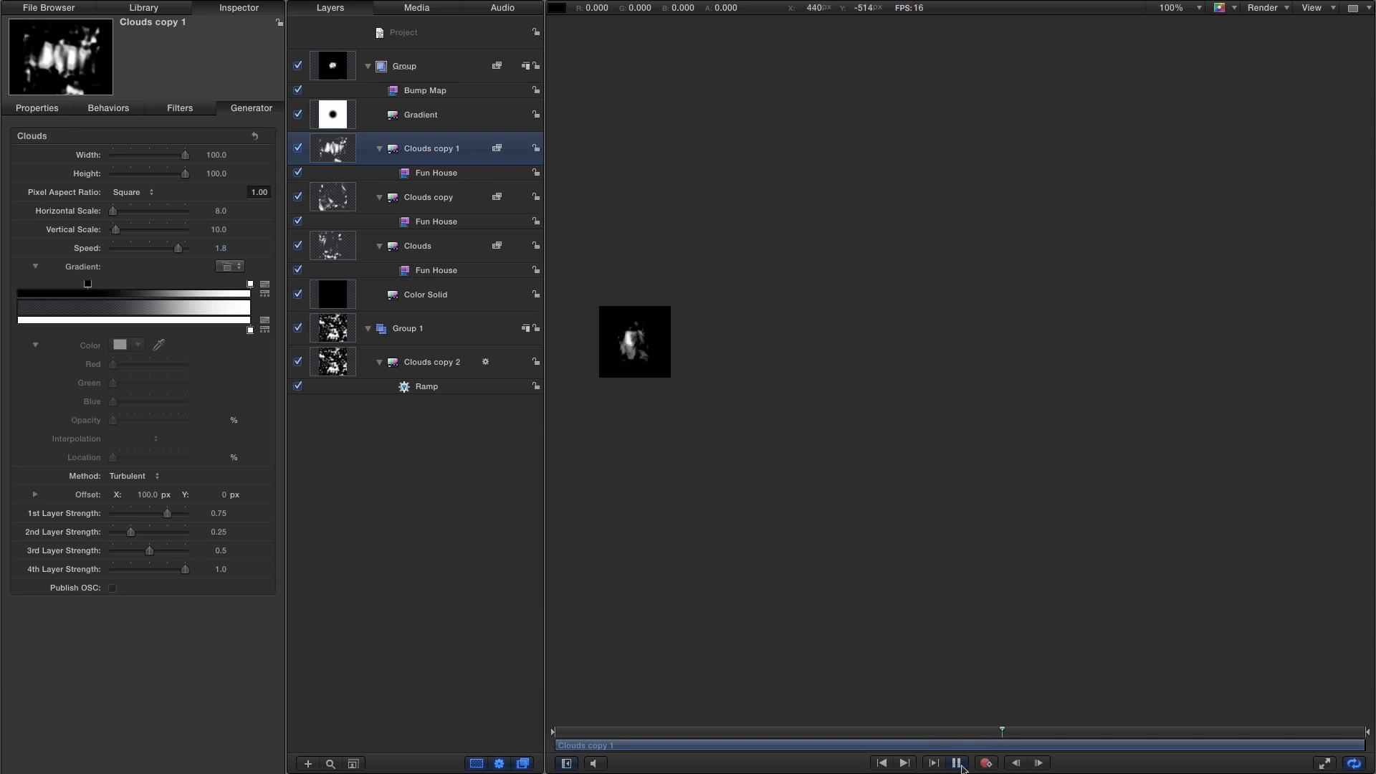
click(958, 762)
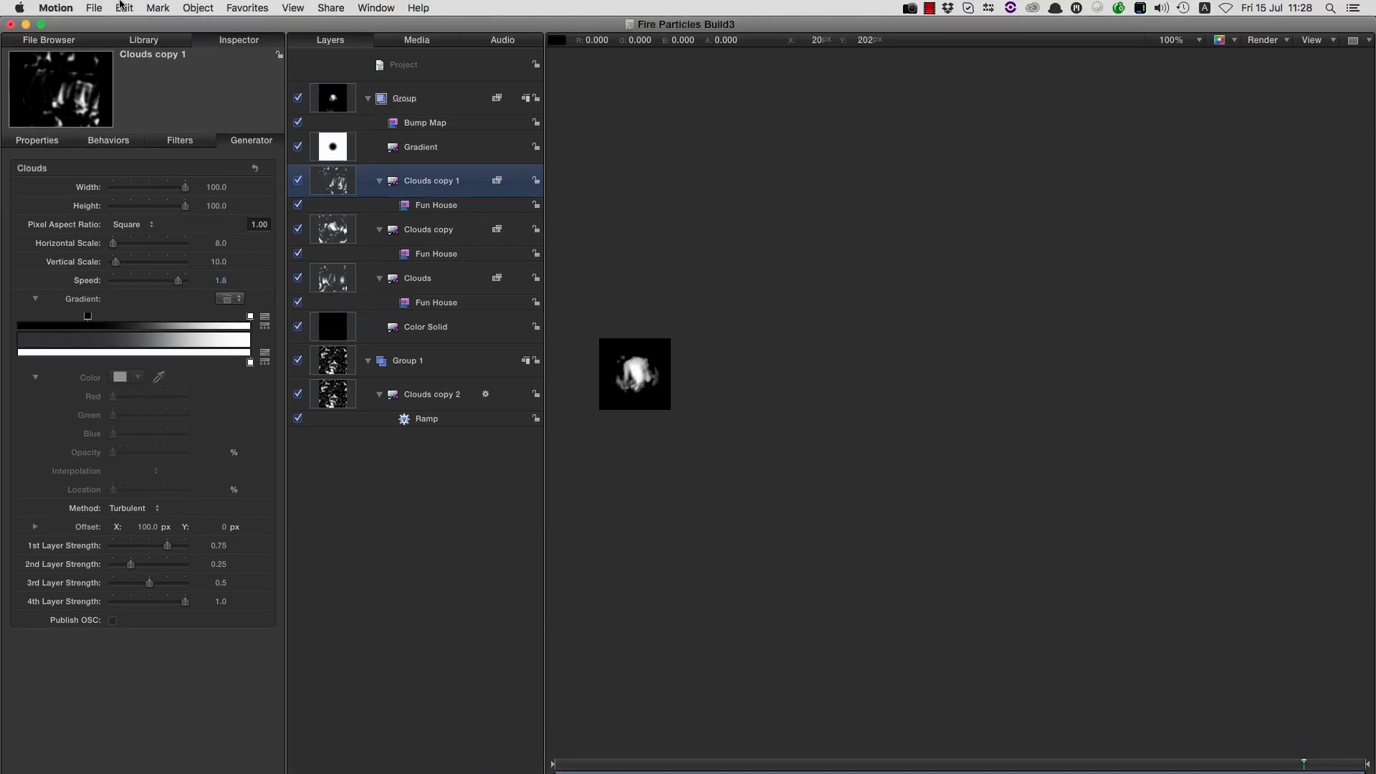
Play back the animation and replay it from near its end to inspect the loop point
click(157, 7)
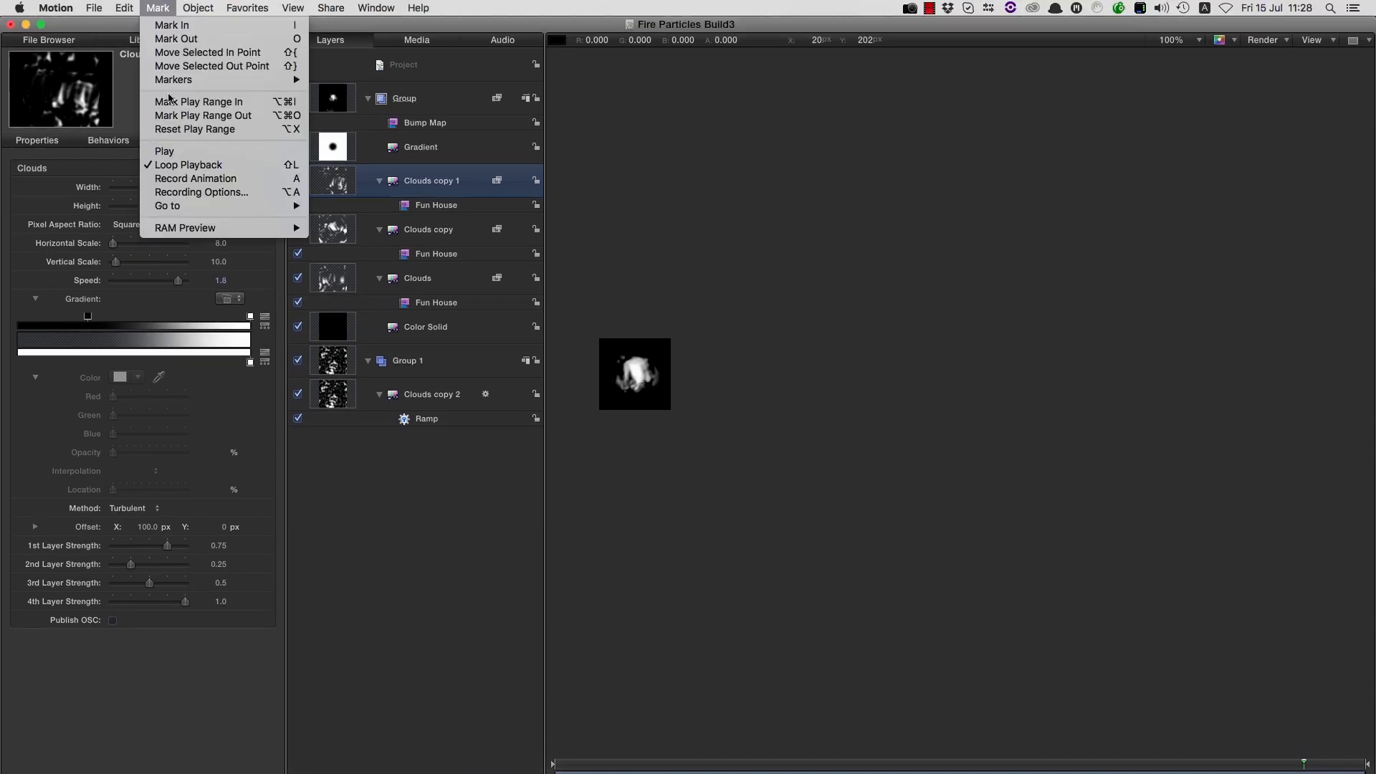
click(157, 8)
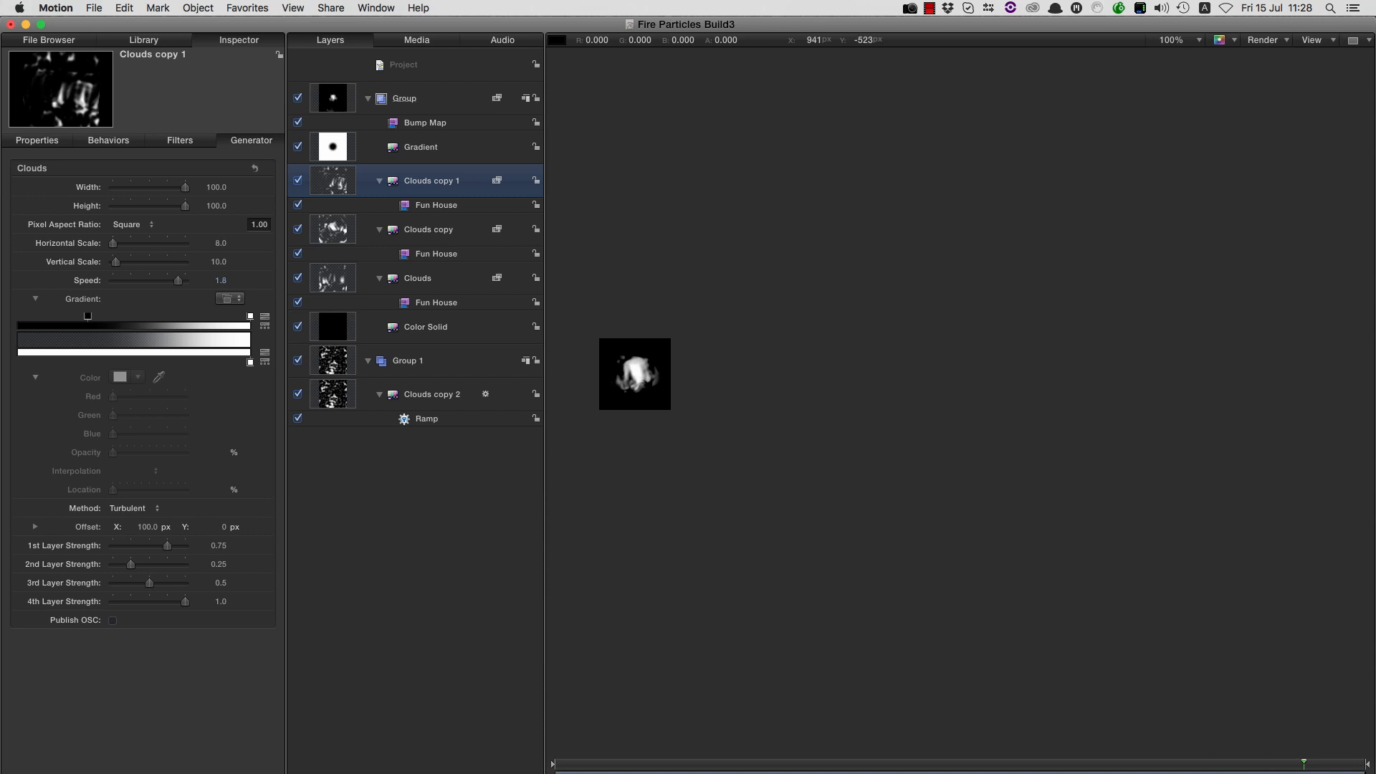
key(space)
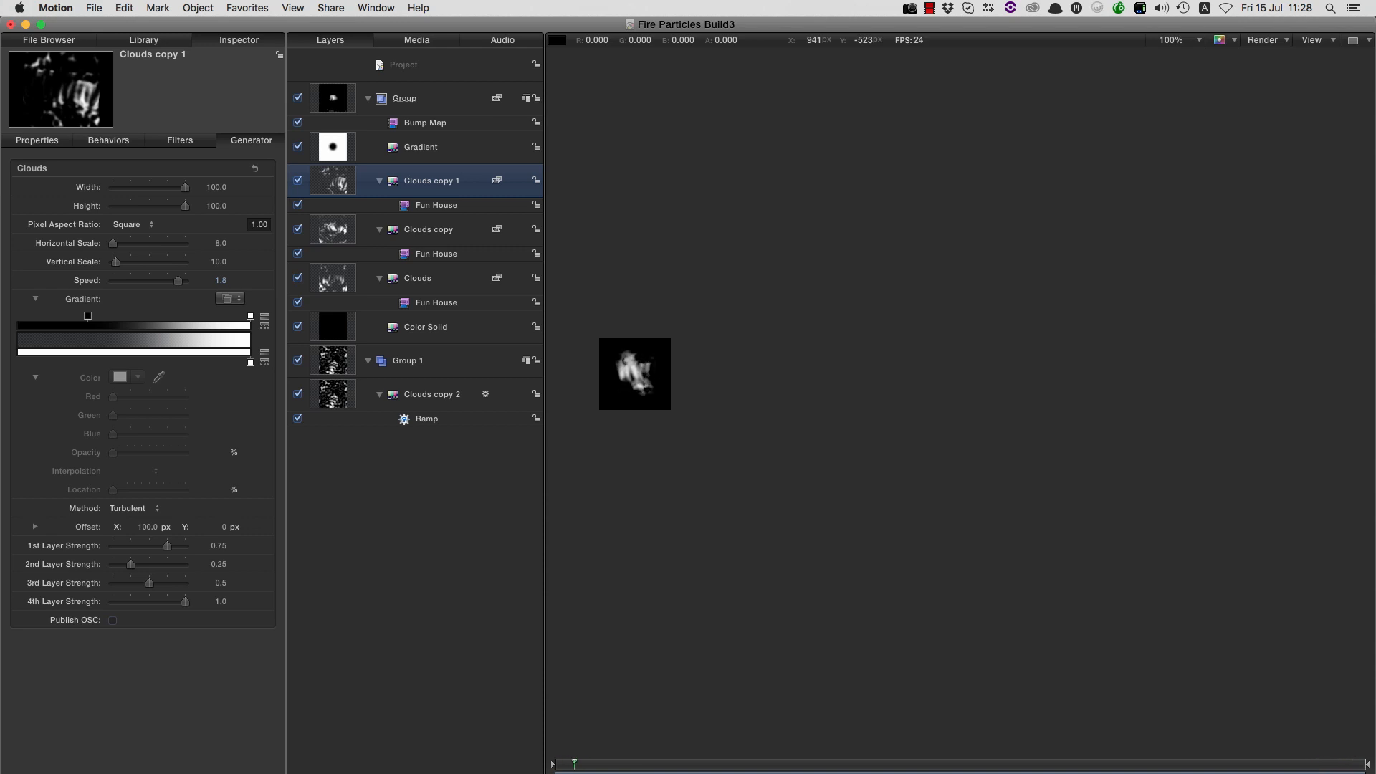
key(space)
click(1320, 765)
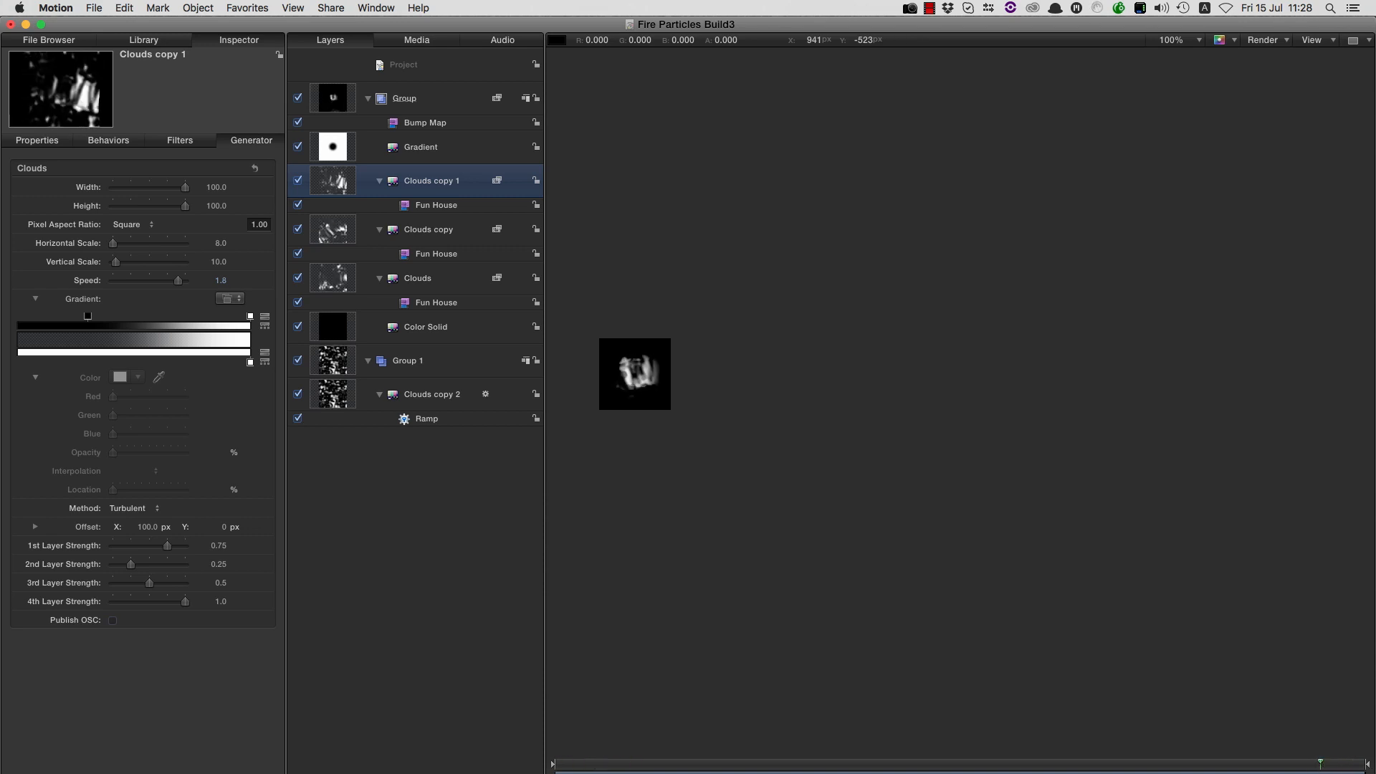
key(space)
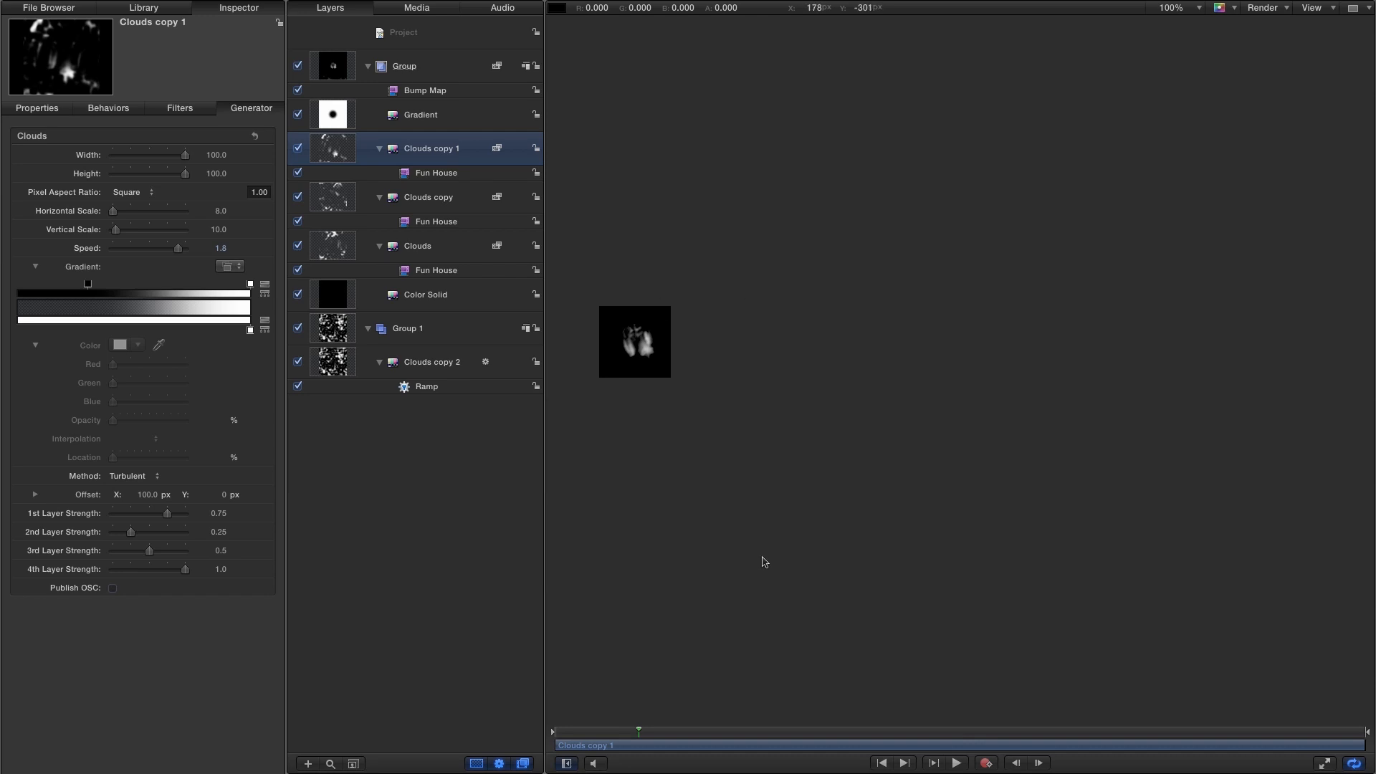
Make a clone layer of the main fire group
click(331, 66)
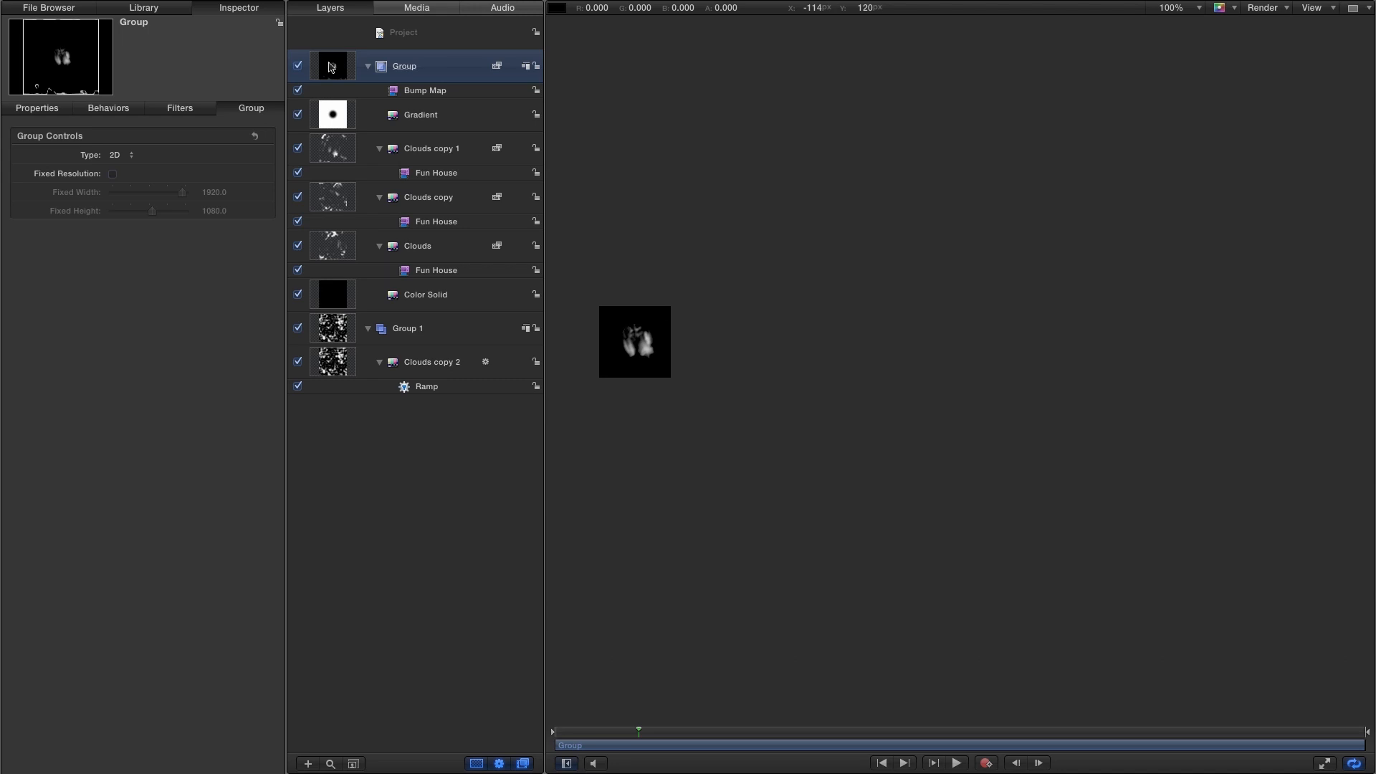
right_click(331, 66)
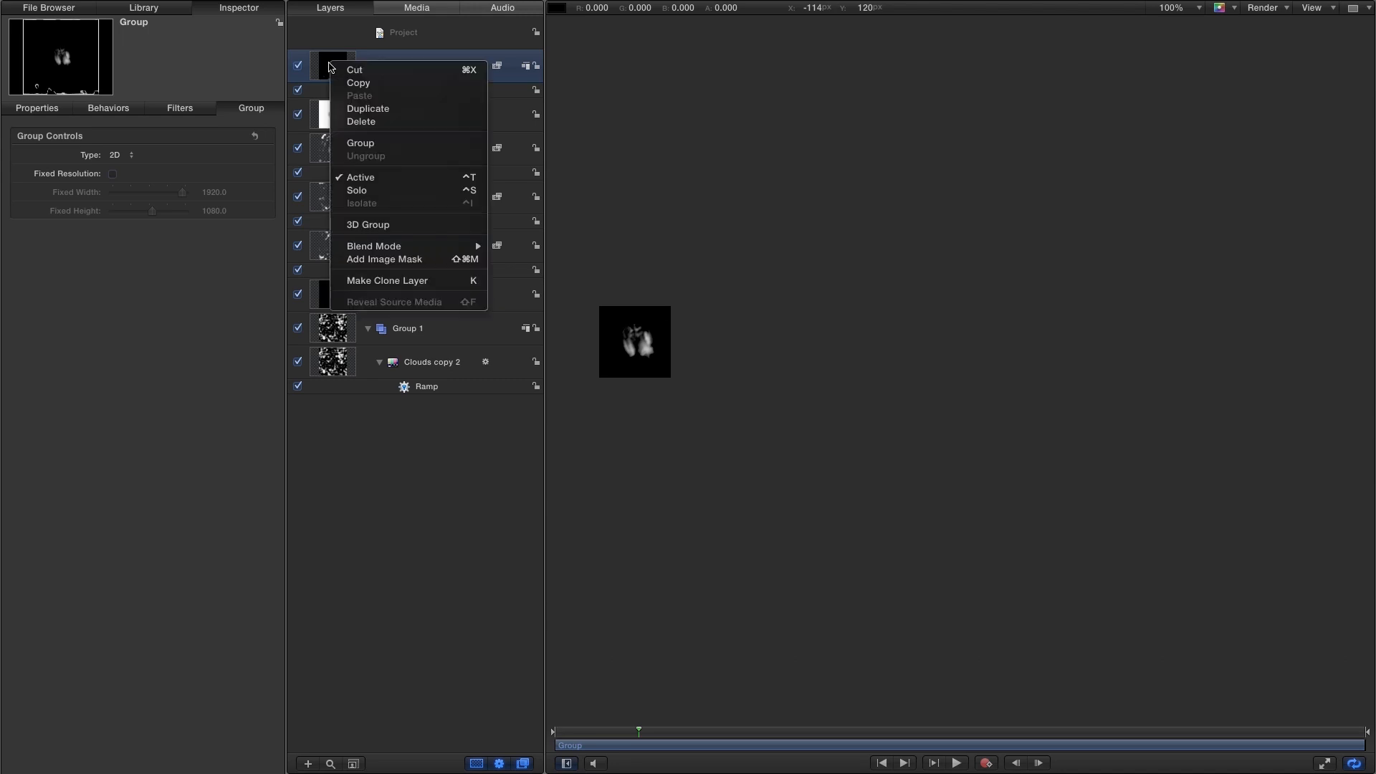
click(407, 282)
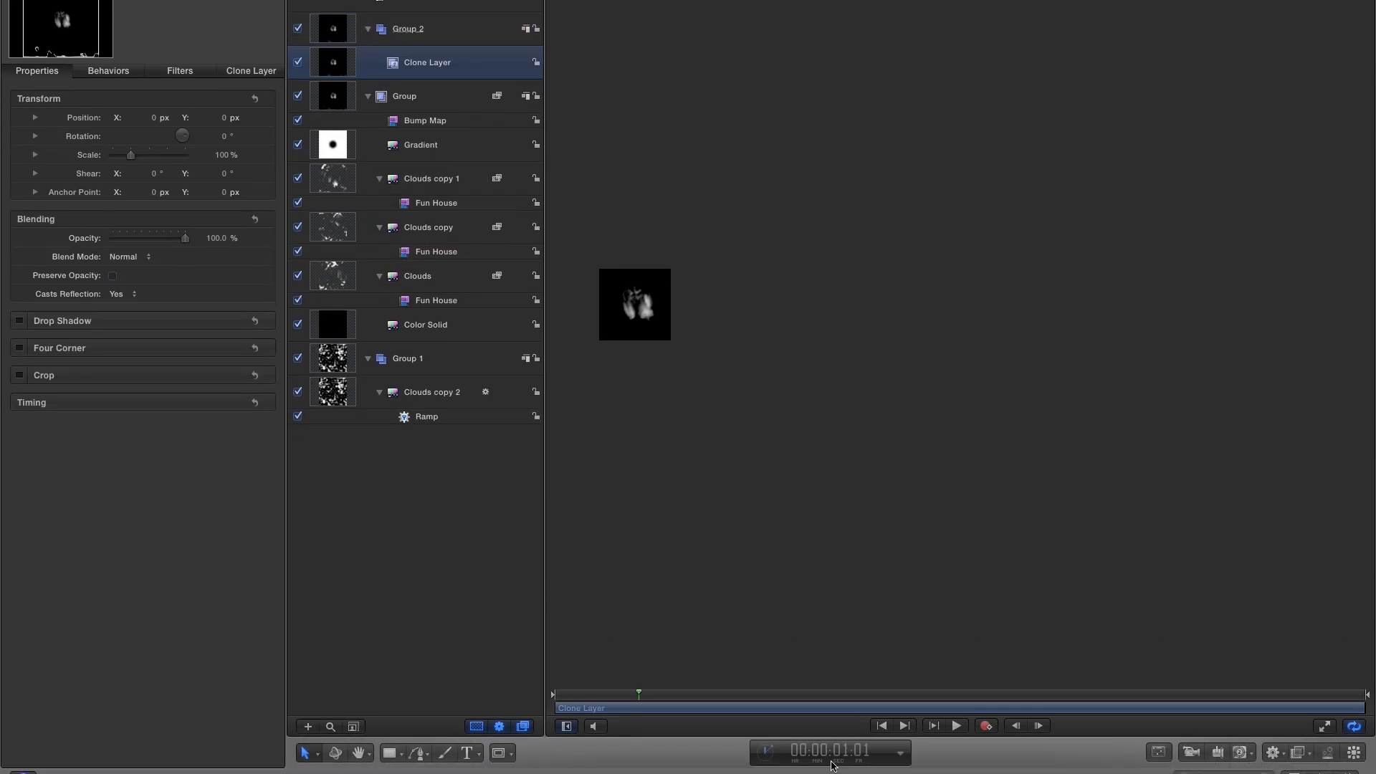
Trim the clone layer's in point to 00:00:05:00 and move the clone to the start of the project
text(0)
key(Return)
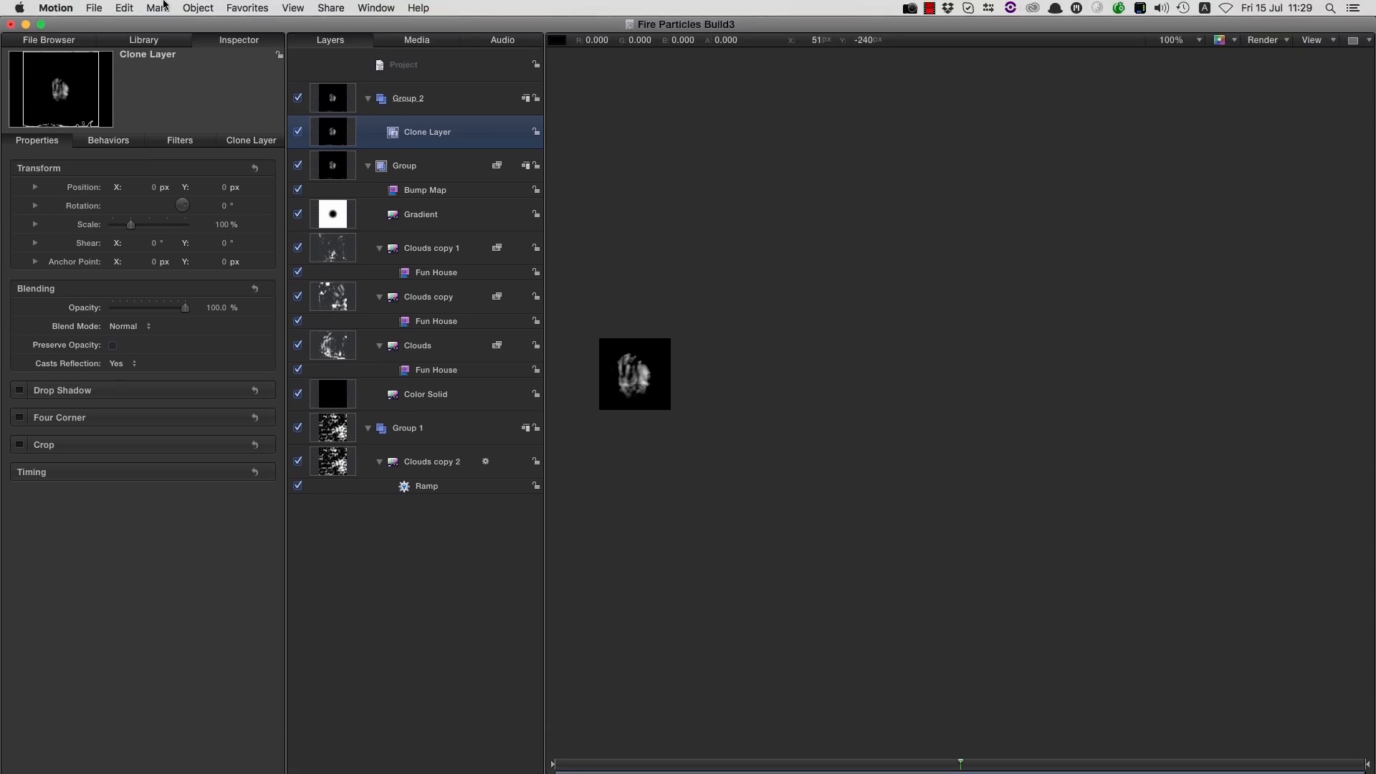
click(158, 8)
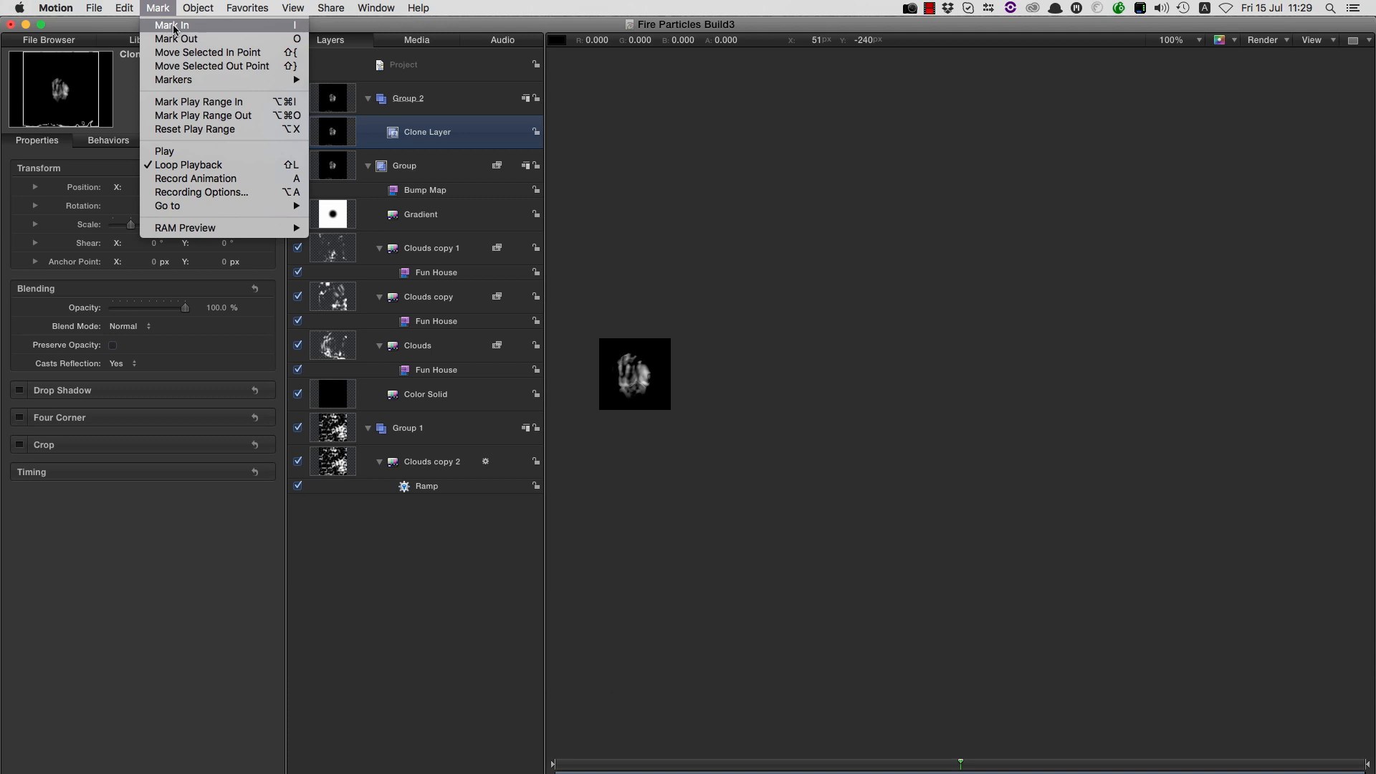
click(174, 26)
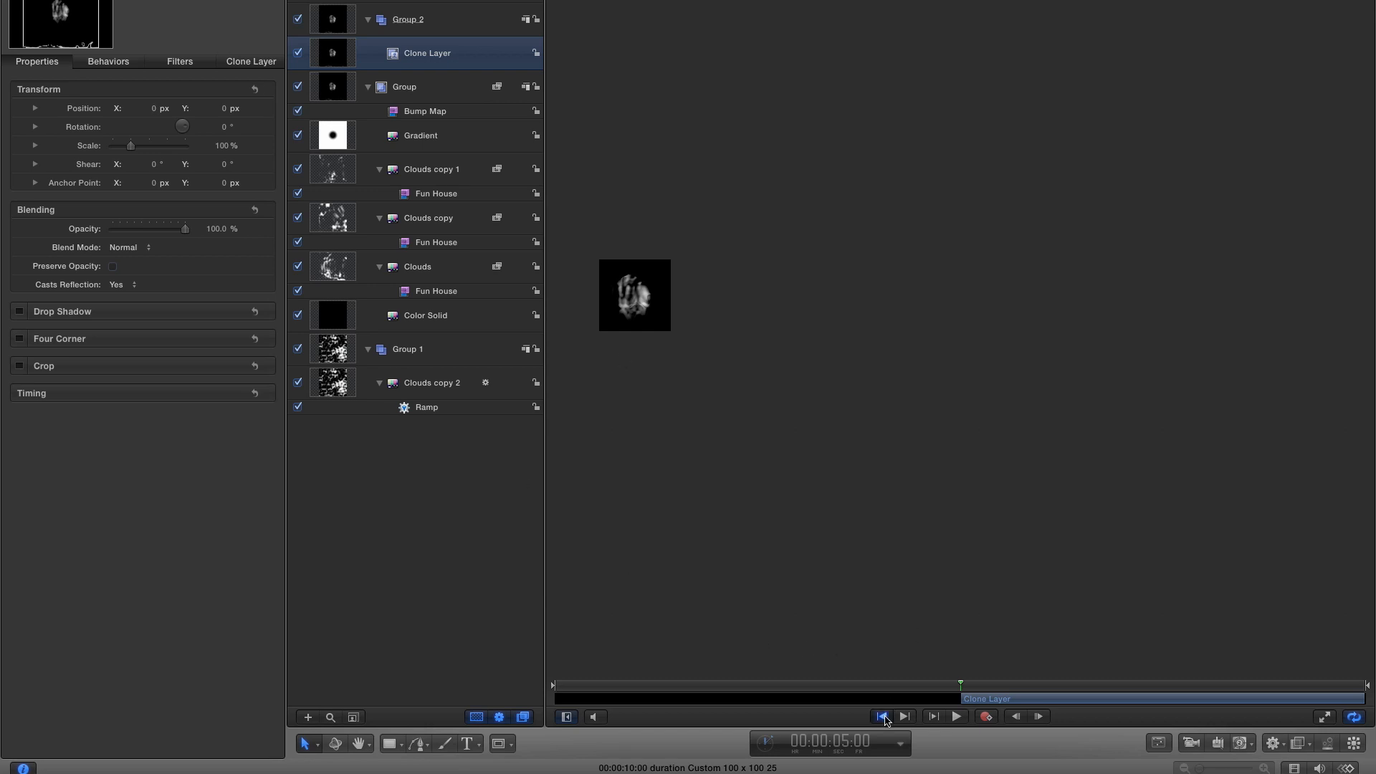
click(884, 717)
click(158, 7)
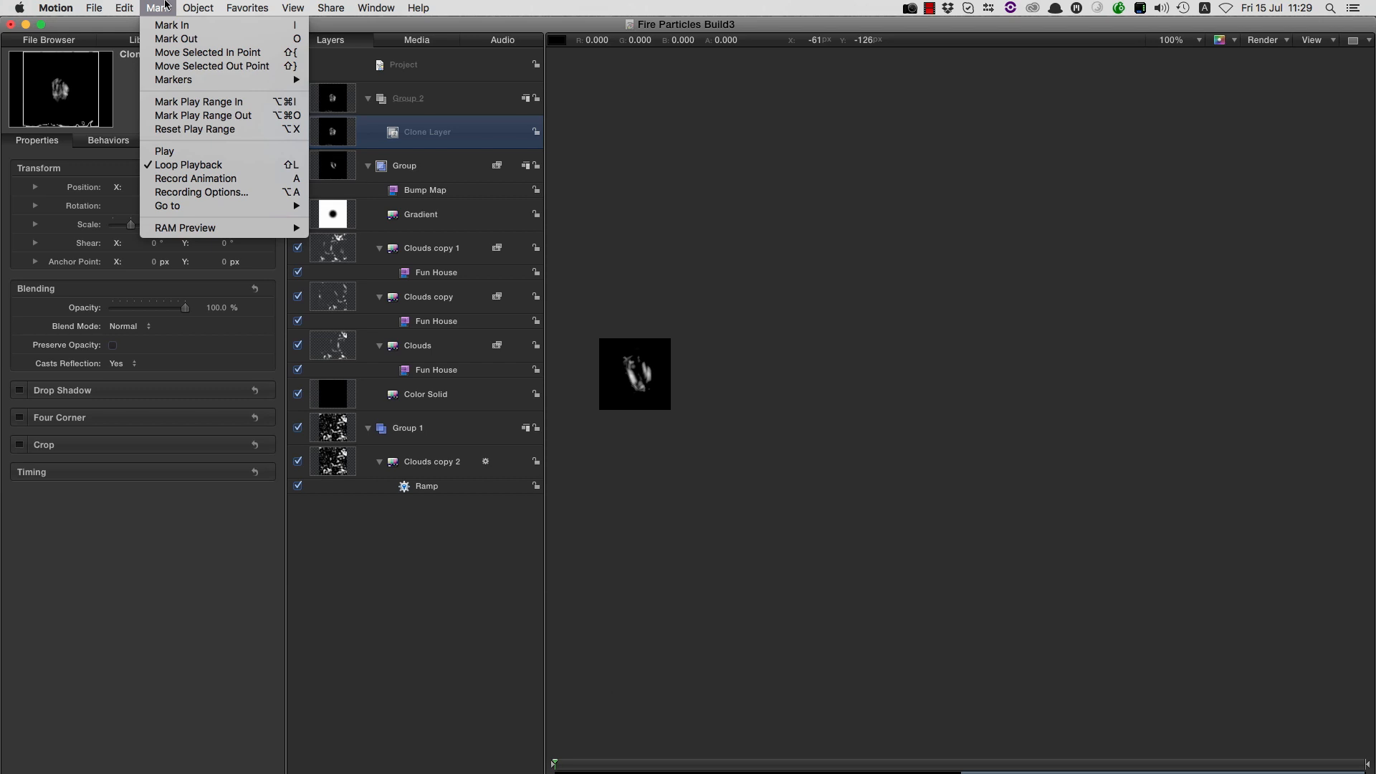
click(184, 54)
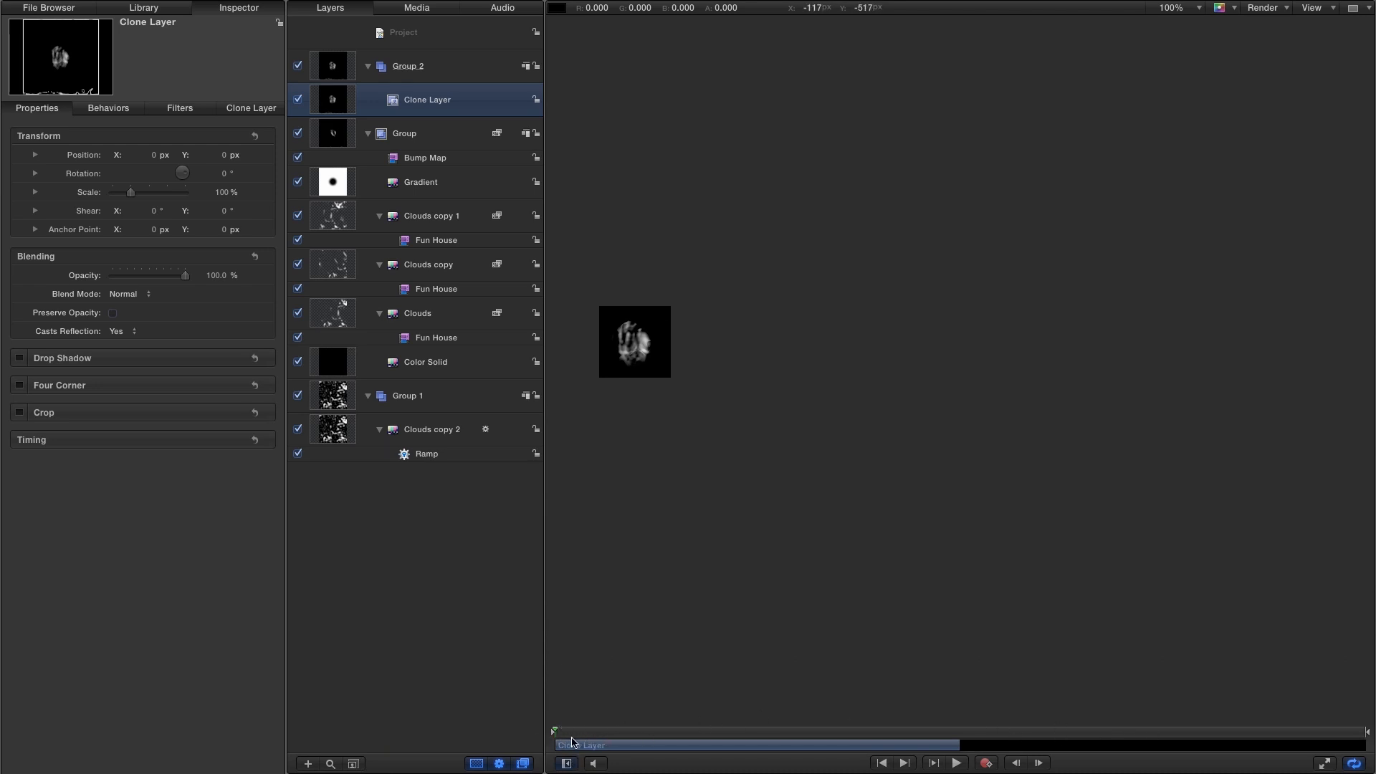
Trim the clone layer's out point at the 1-second mark
double_click(838, 745)
text(100)
key(Return)
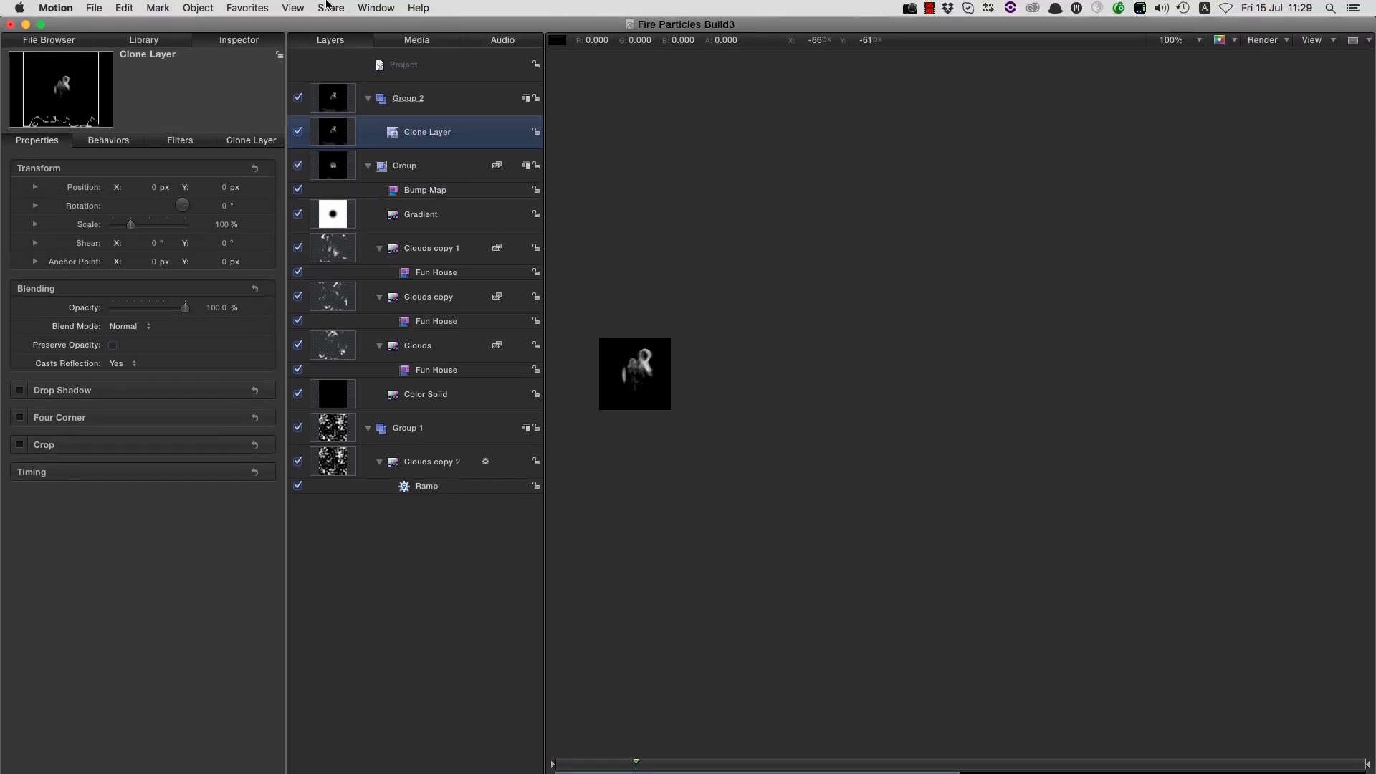
click(166, 7)
click(172, 37)
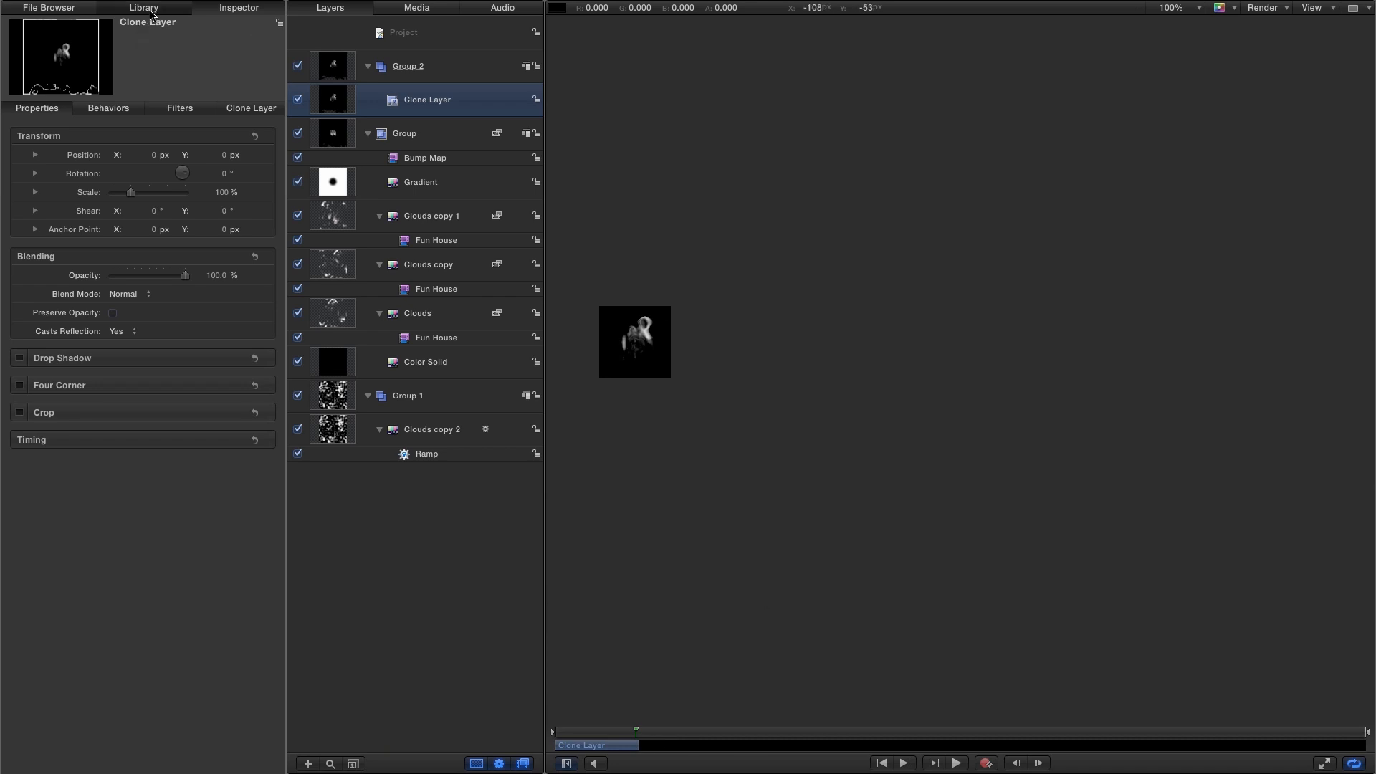
Apply the Fade In/Fade Out basic motion behavior to the clone layer
click(151, 8)
click(41, 123)
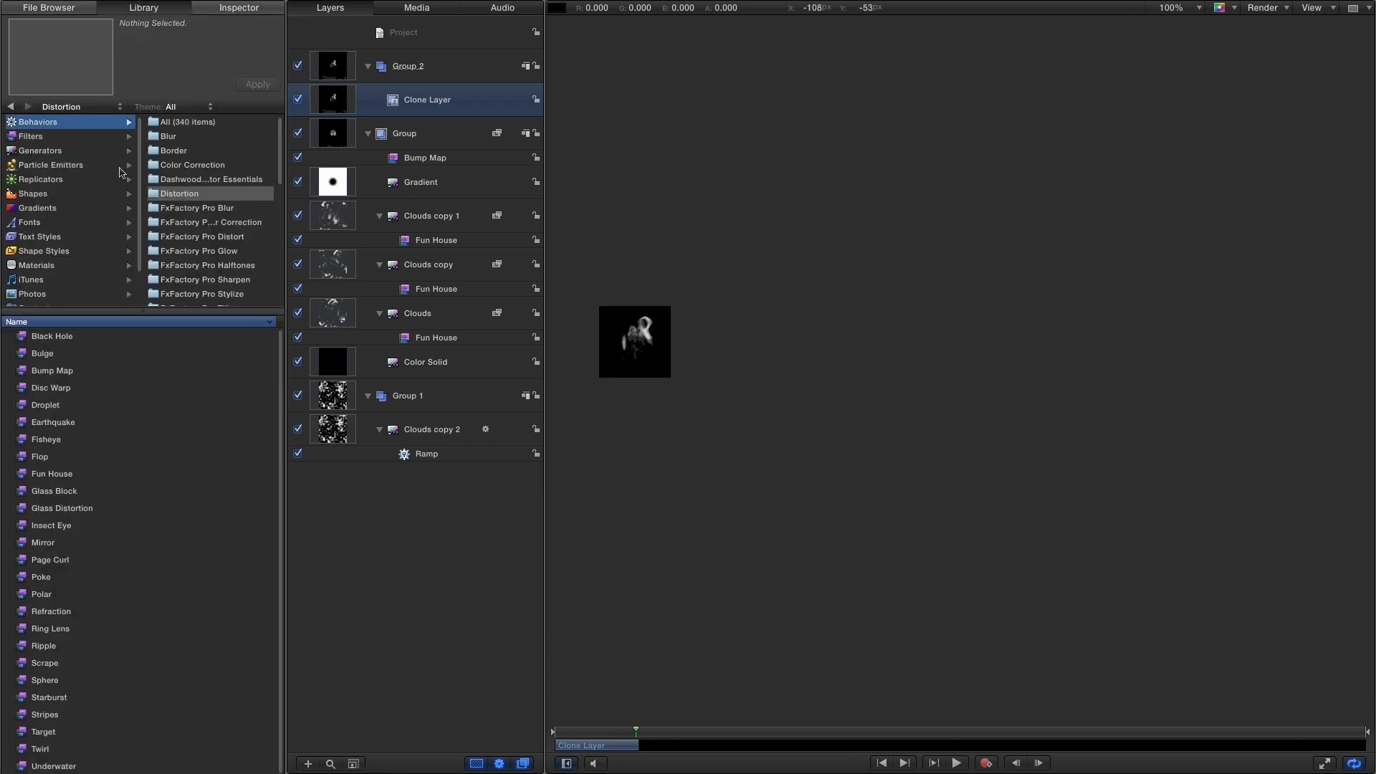
click(178, 154)
drag(20, 337, 329, 113)
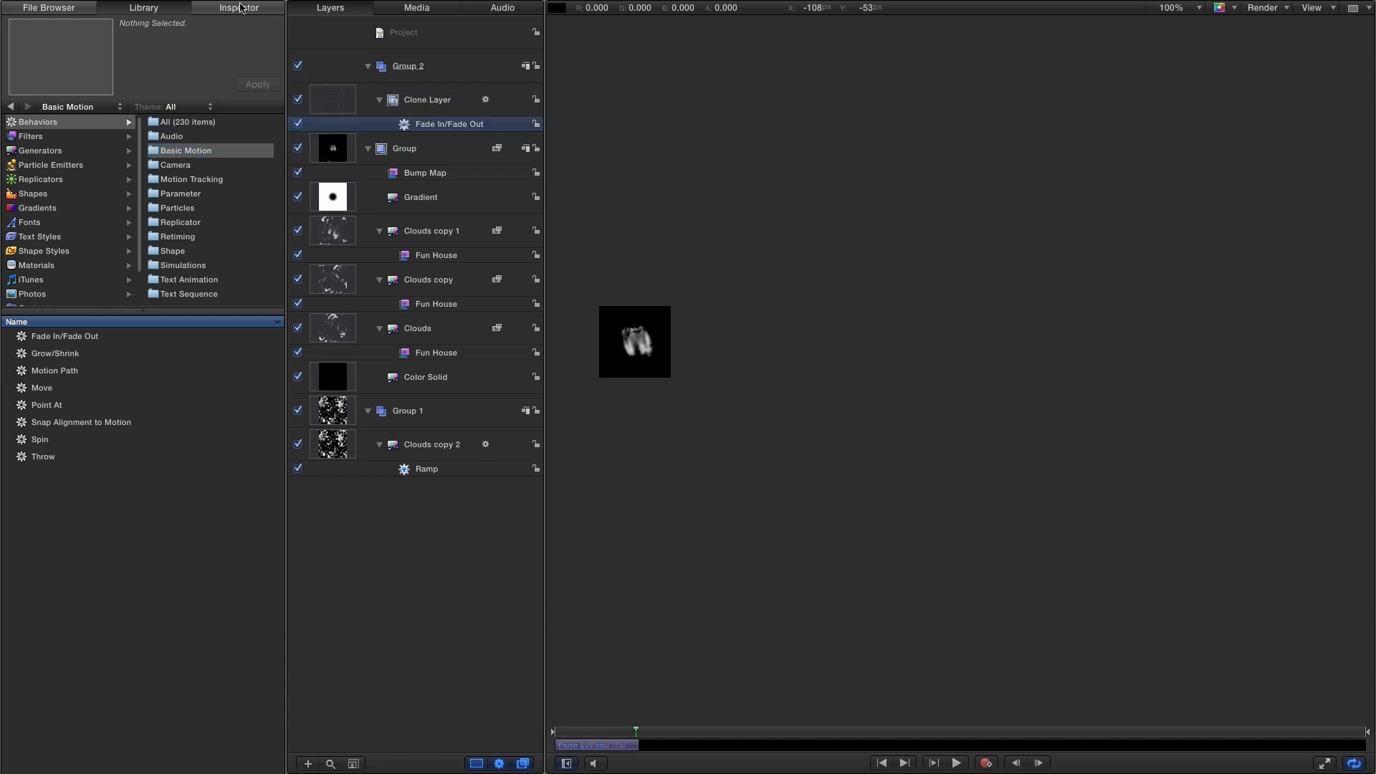
Set the behavior's fade in time to 0 and fade out time to 24 frames, and play back the fade
click(240, 7)
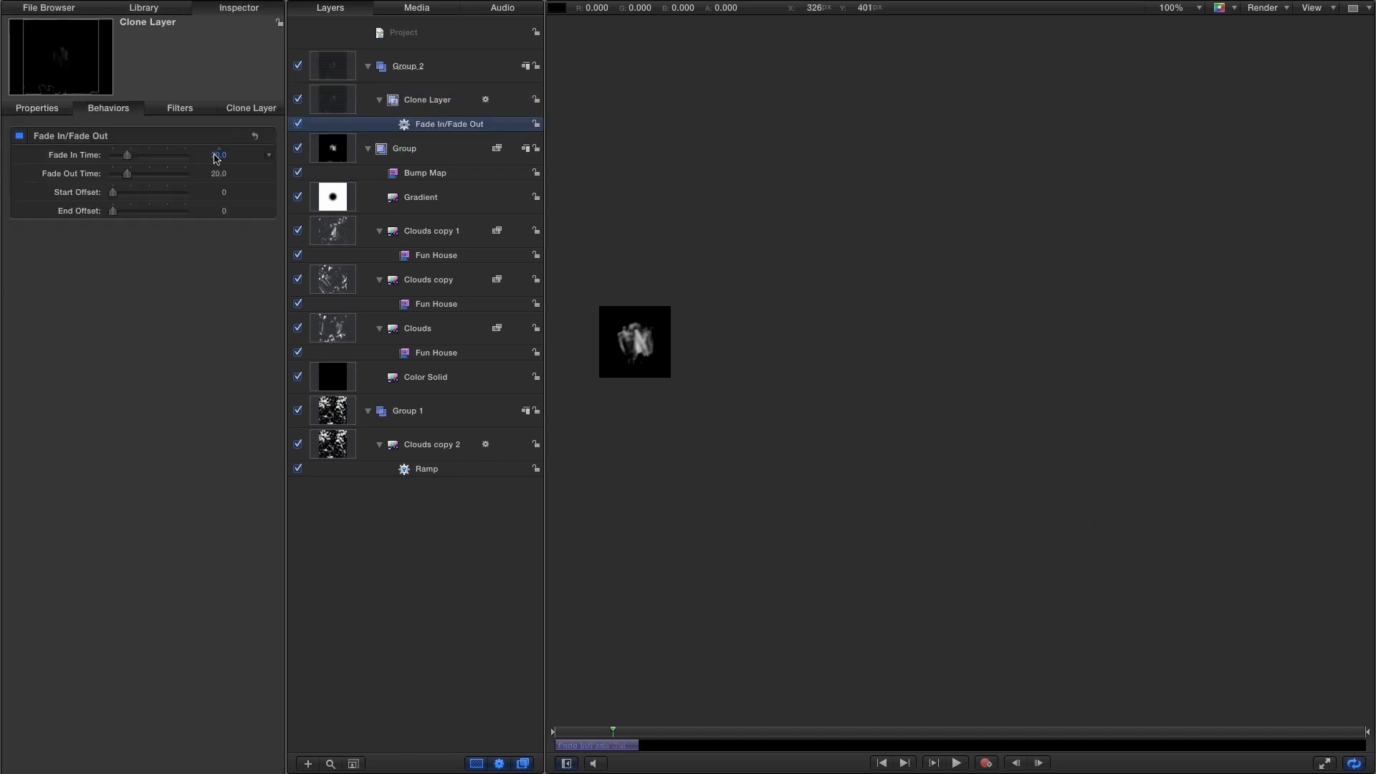
click(217, 155)
text(0)
key(Tab)
text(24)
key(Return)
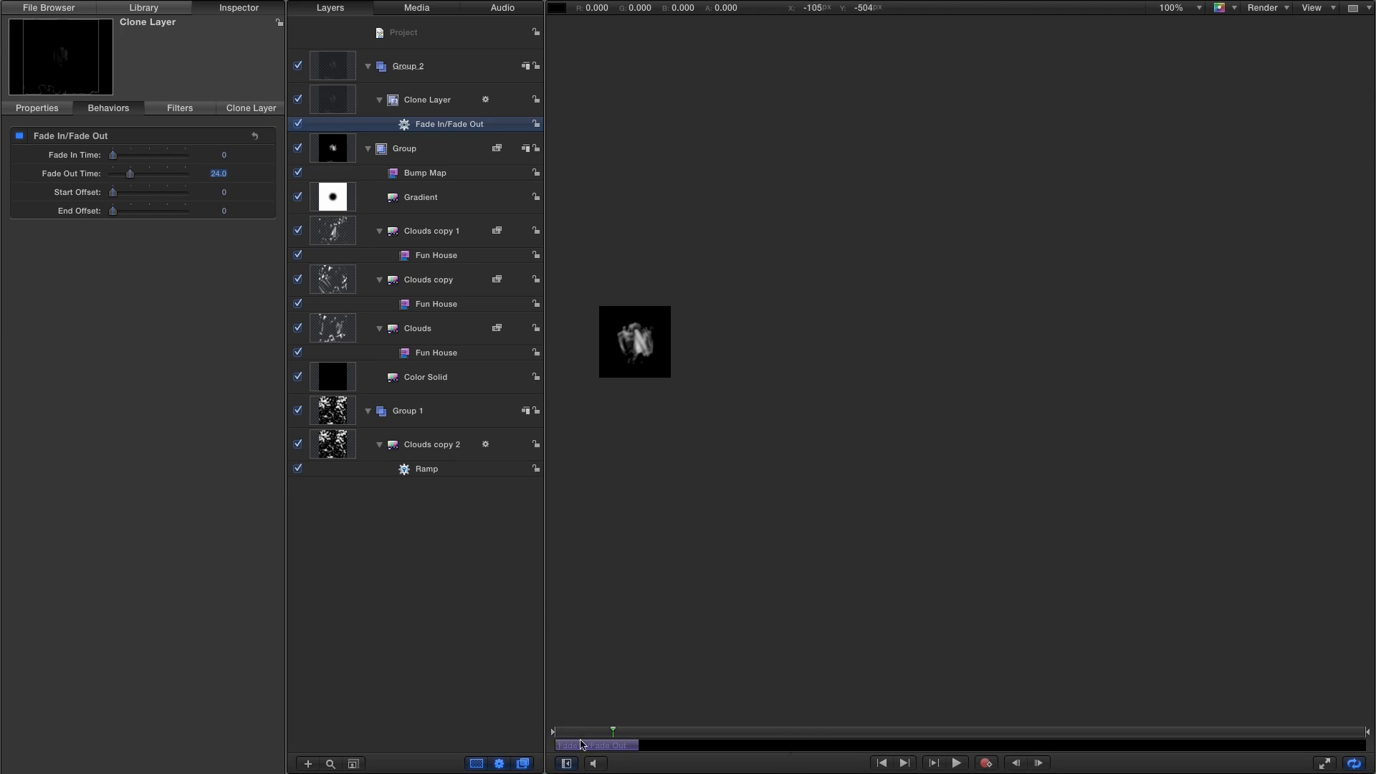
click(958, 764)
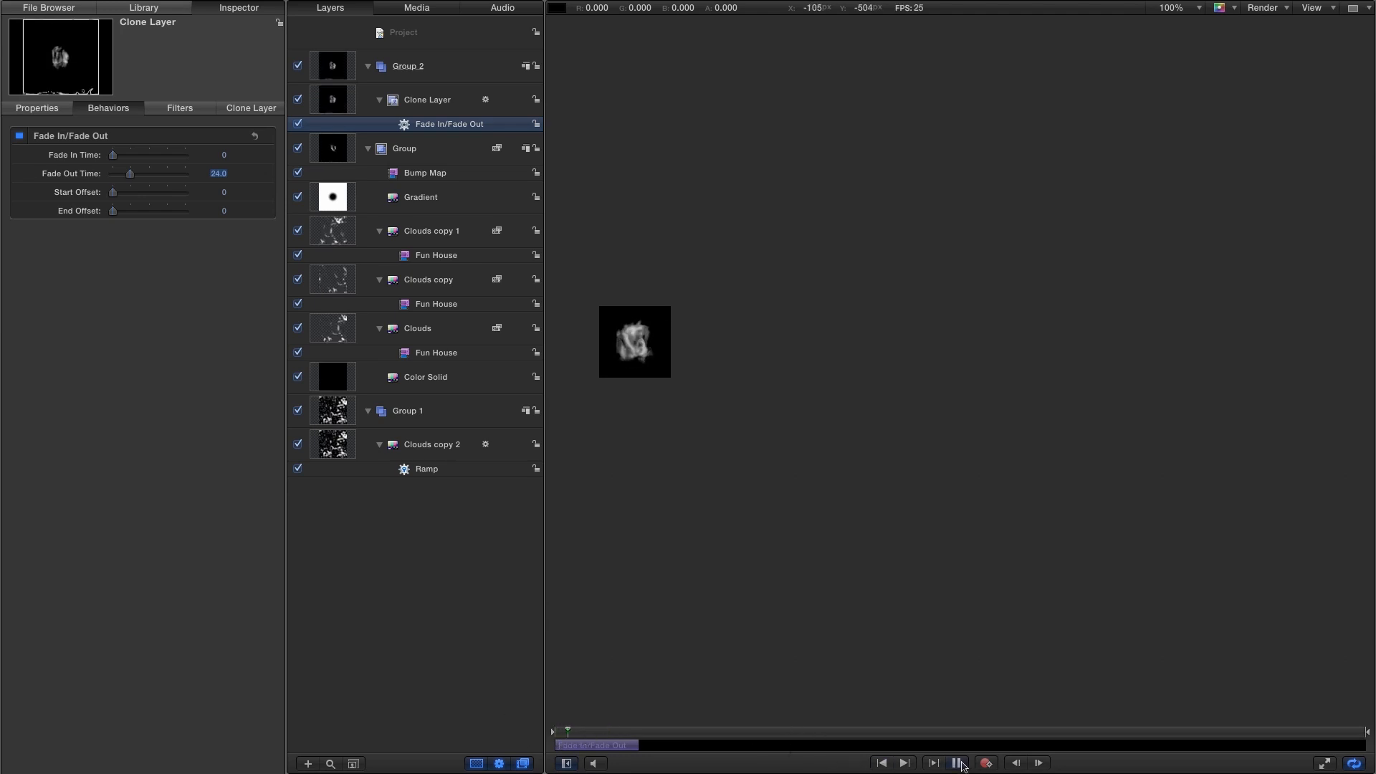
click(959, 763)
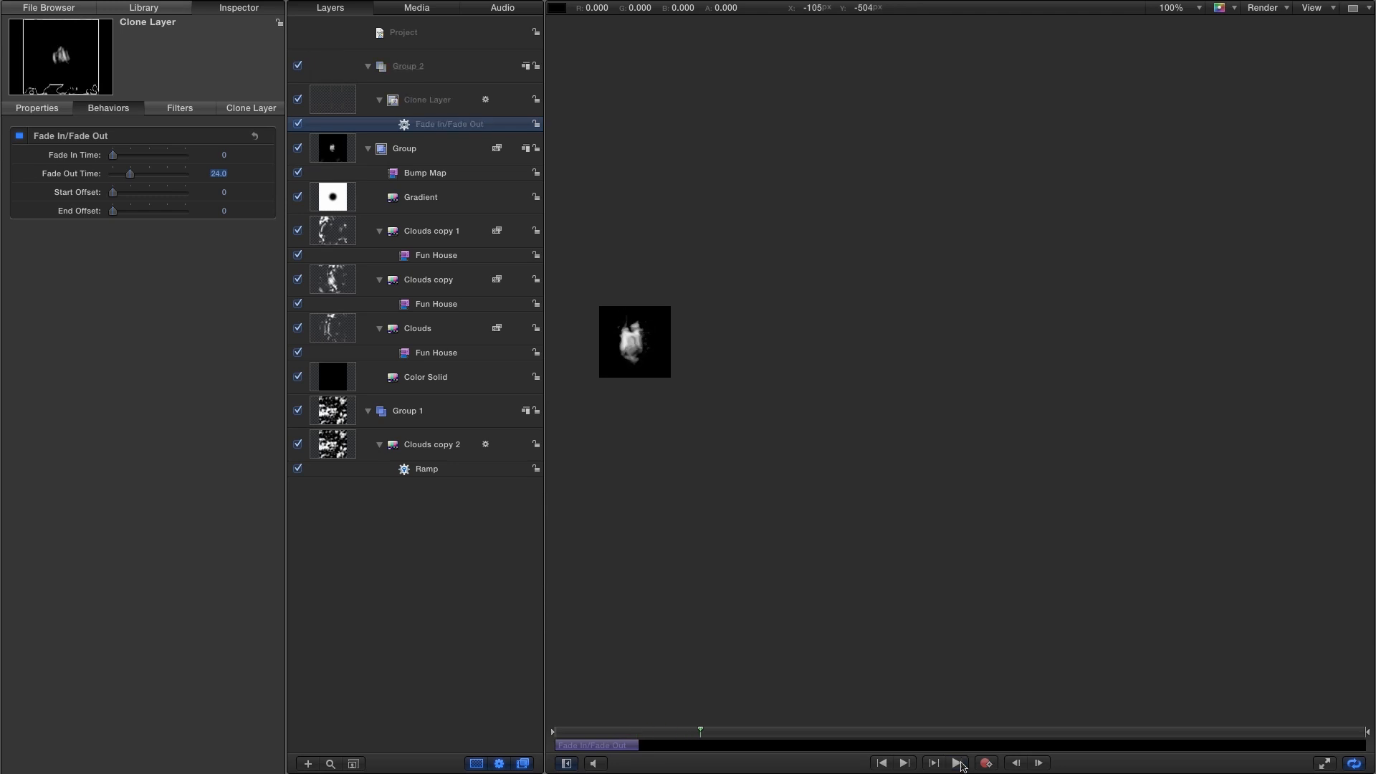
Set the project duration to 00:00:05:00
click(838, 596)
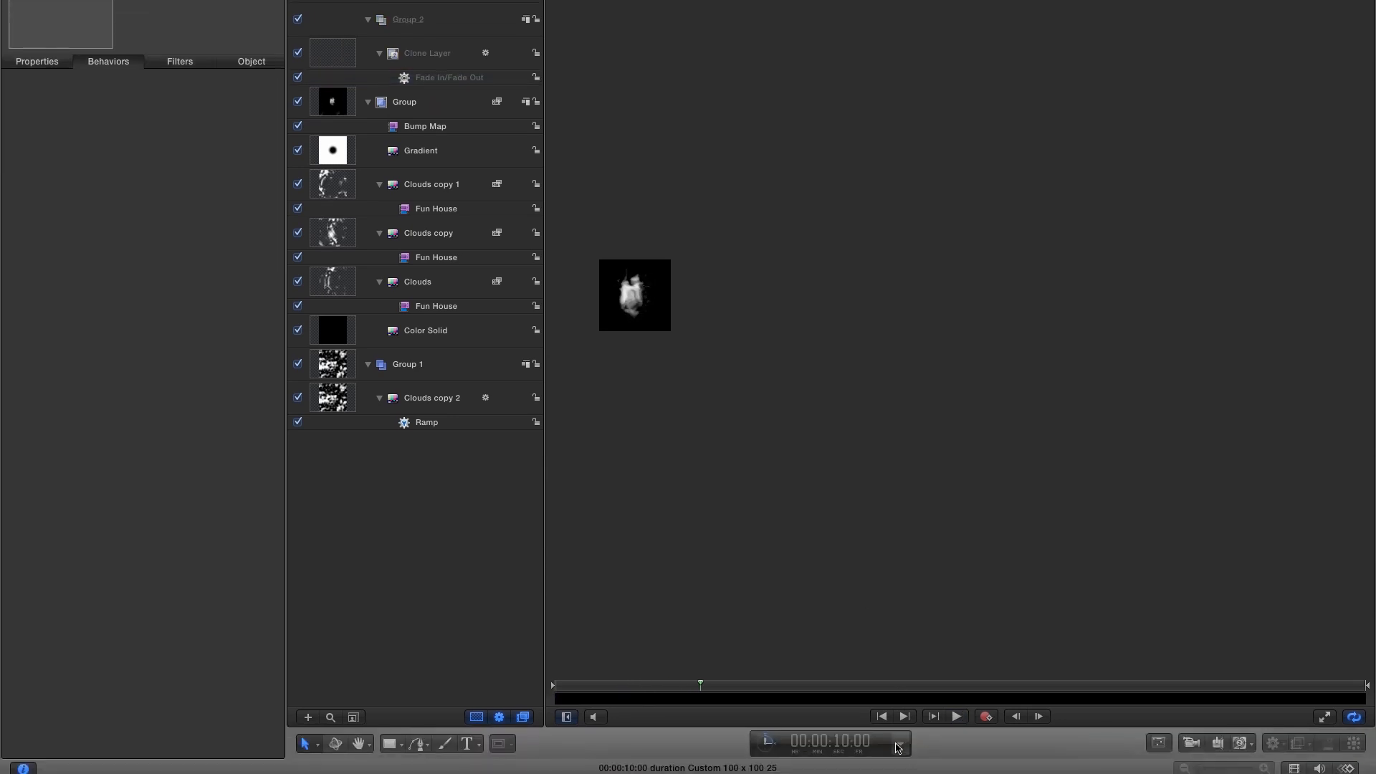
click(900, 745)
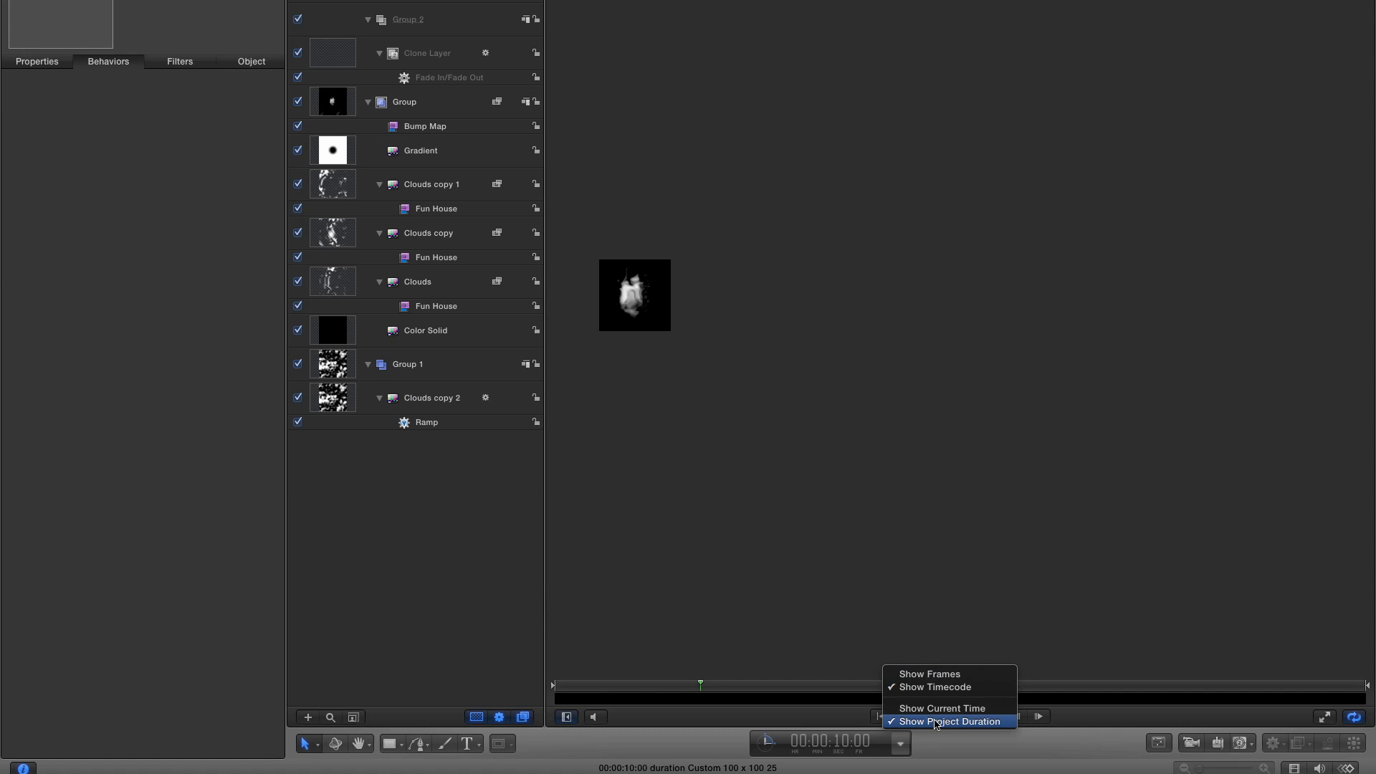
click(936, 721)
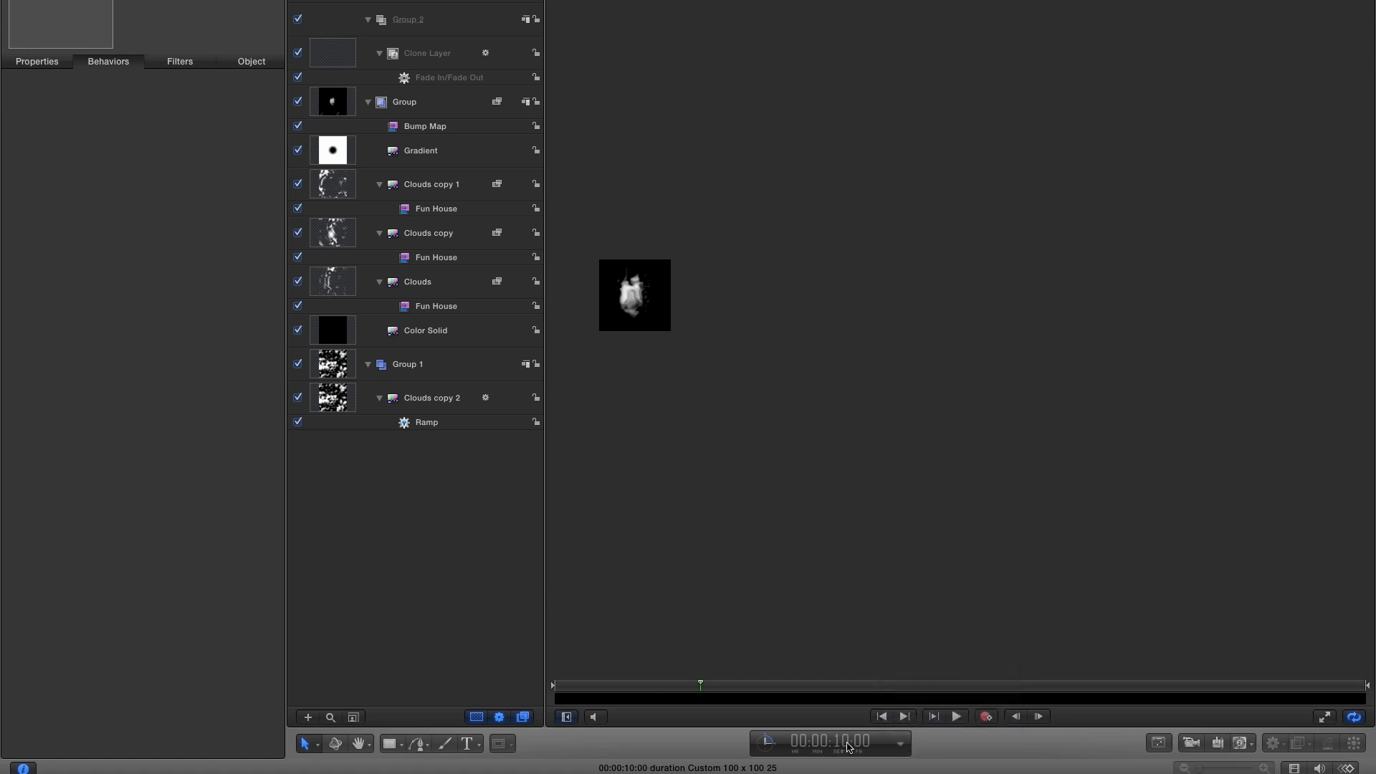
click(848, 746)
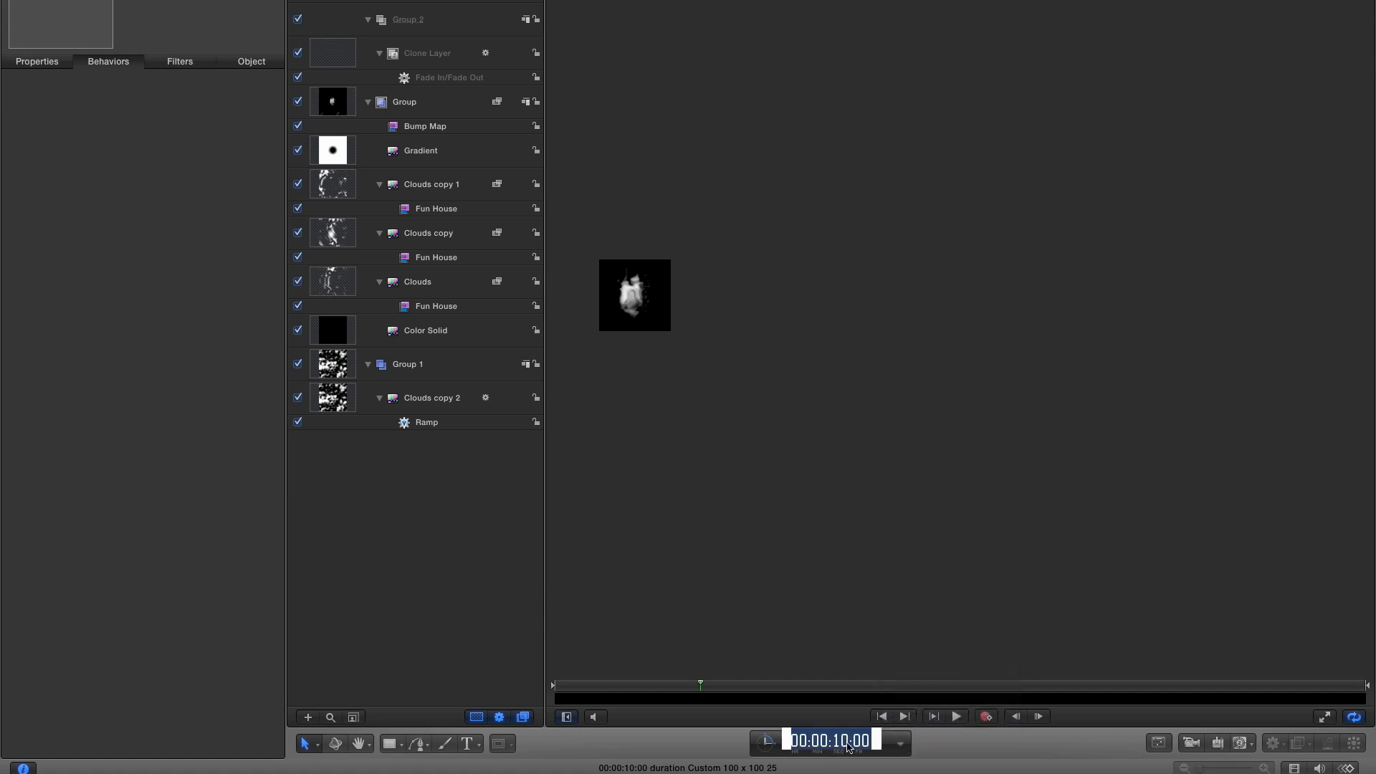
text(500)
key(Return)
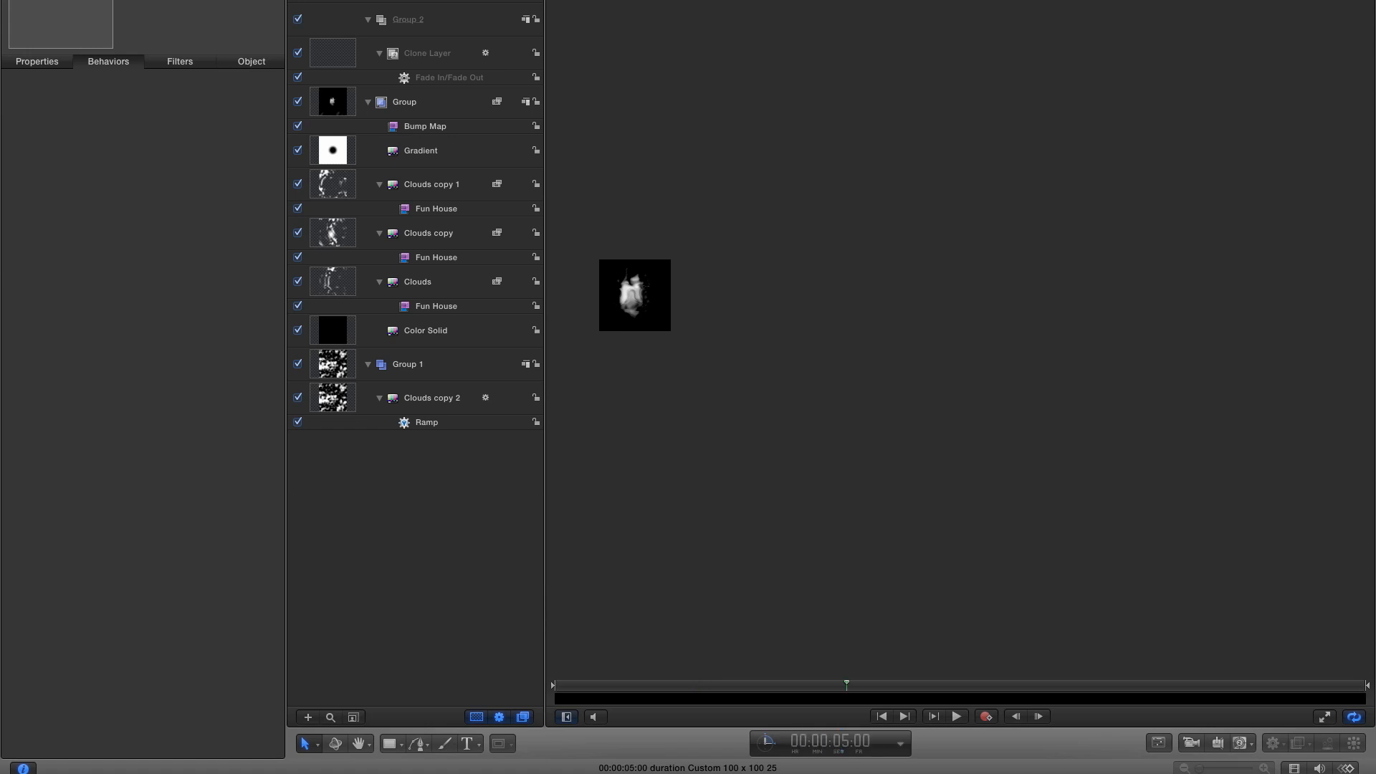
Play the project from near its end across the loop point to check the transition into the faded clone layer
click(1313, 686)
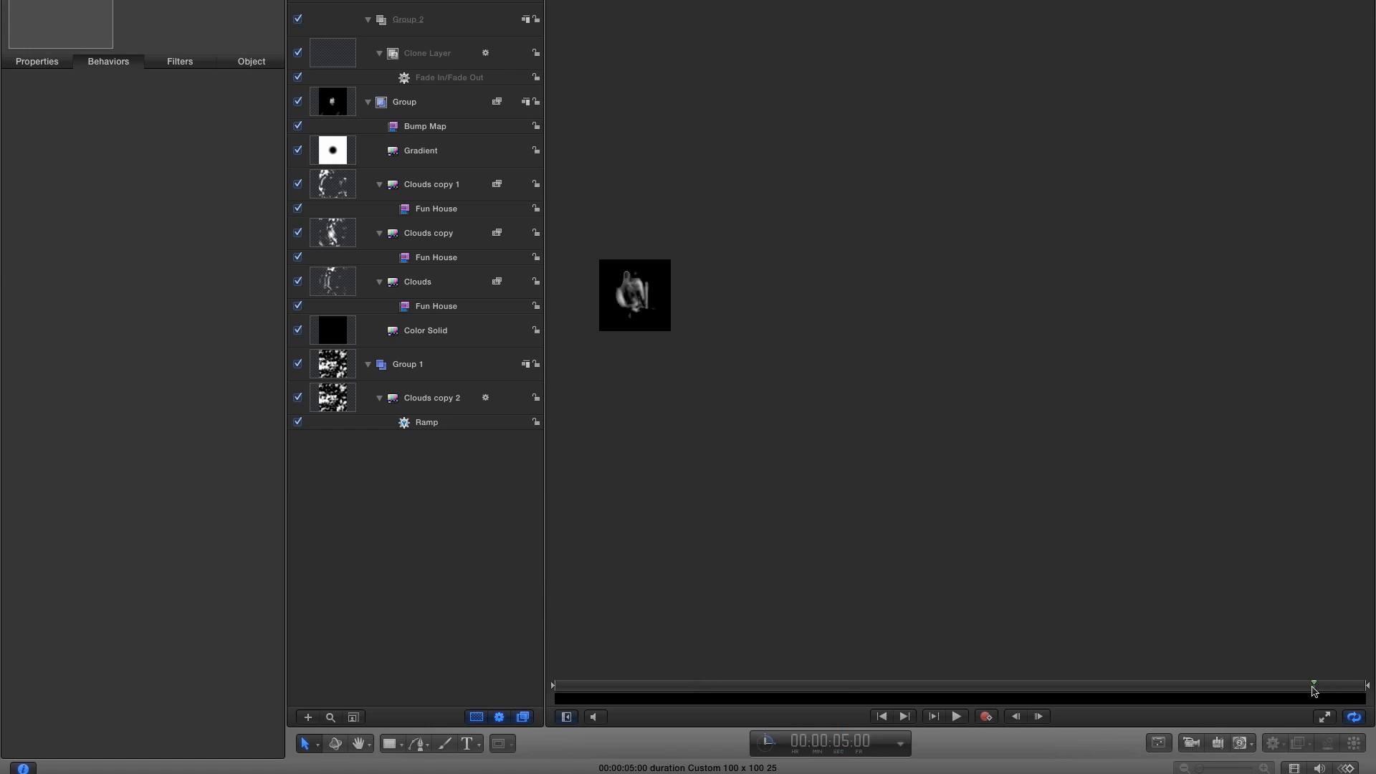
click(957, 718)
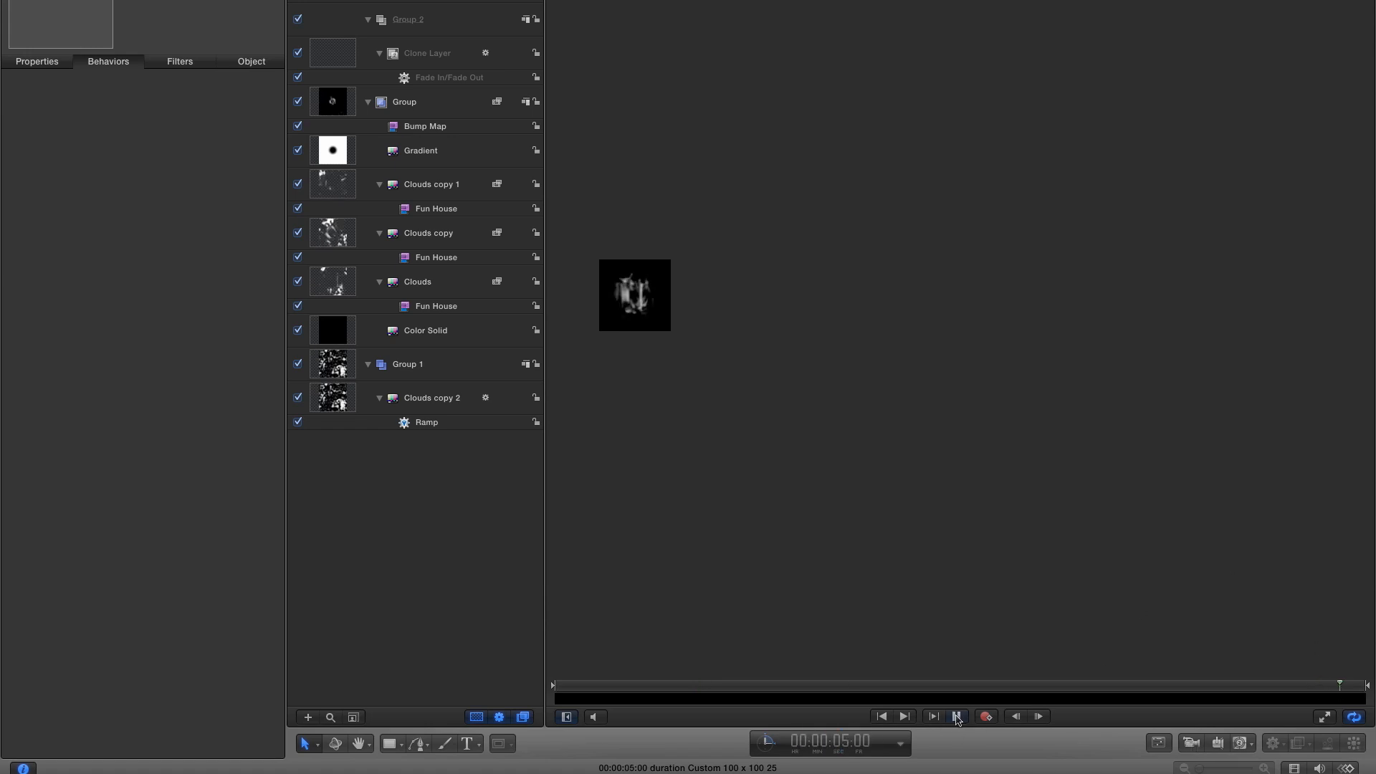
click(957, 717)
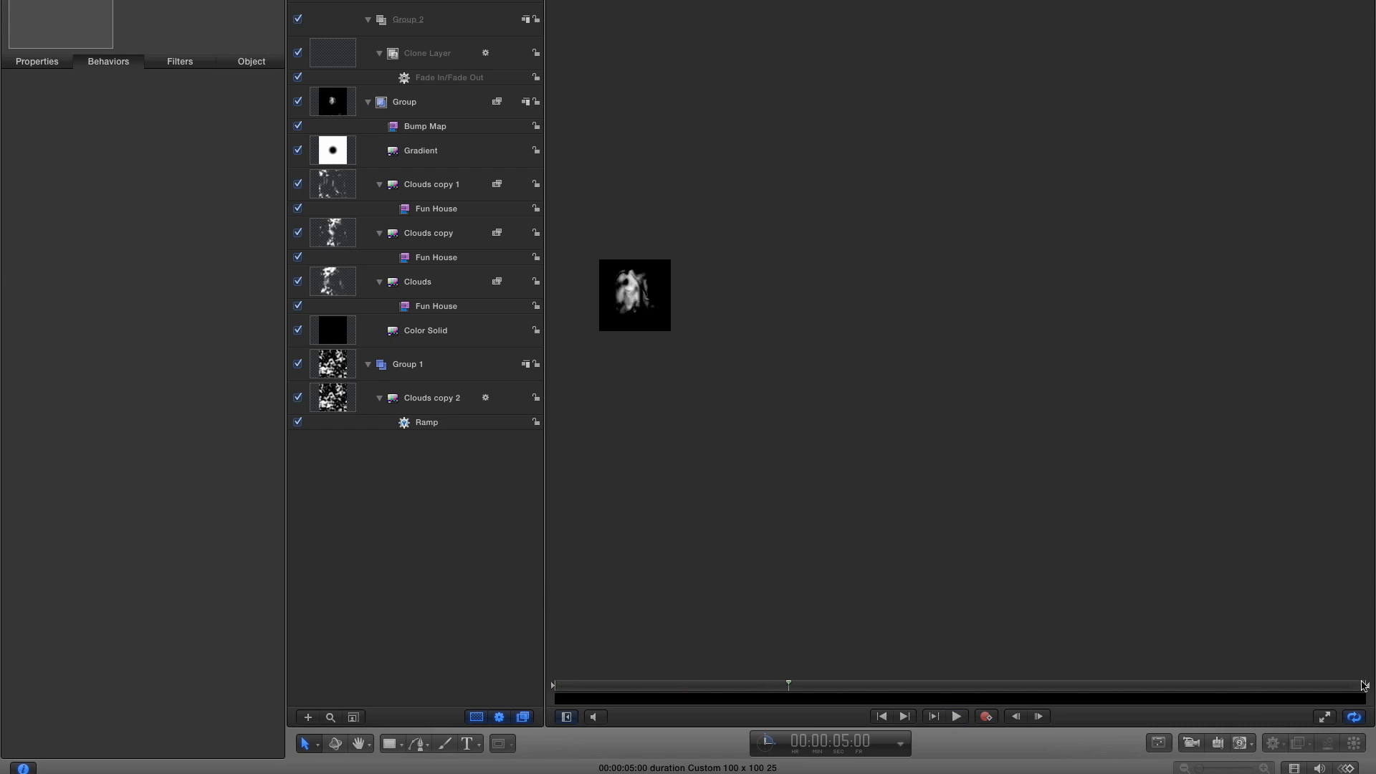
click(1320, 686)
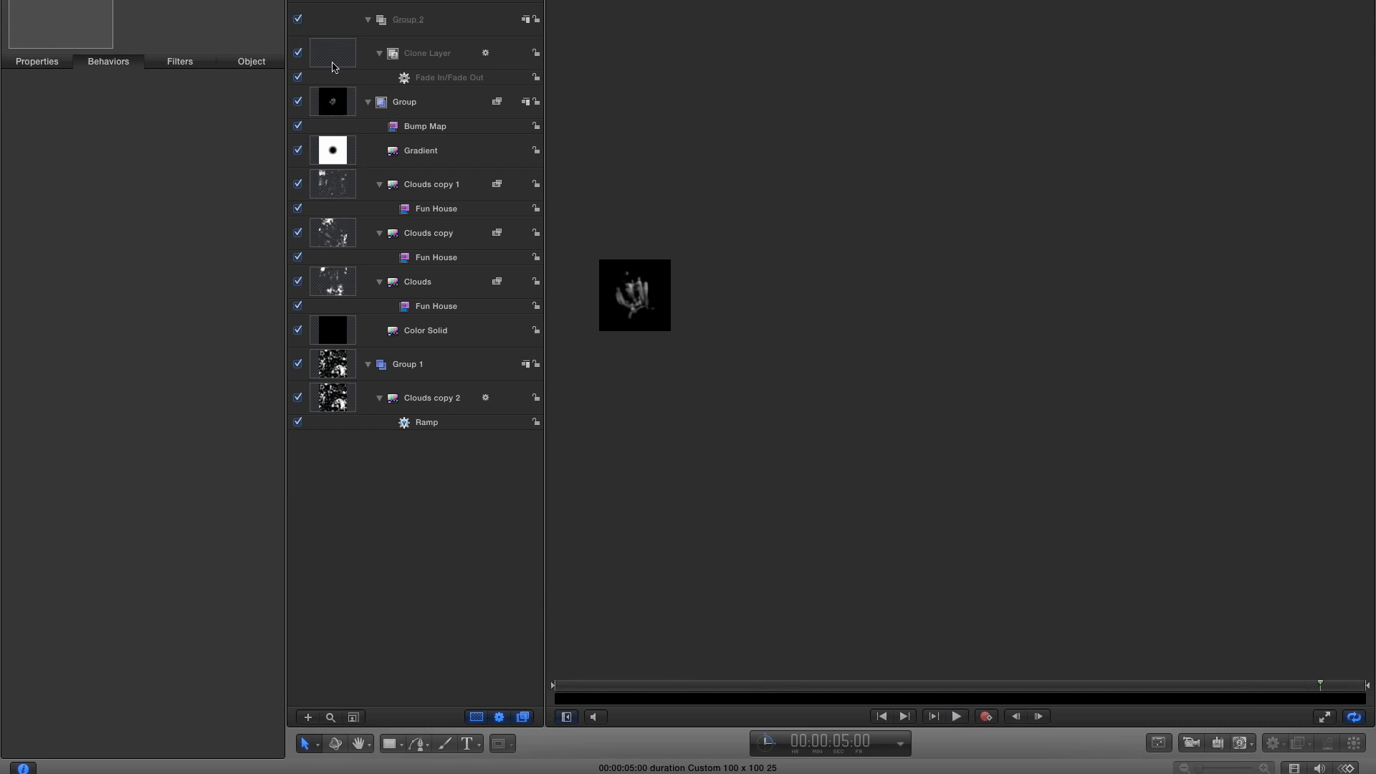
click(333, 67)
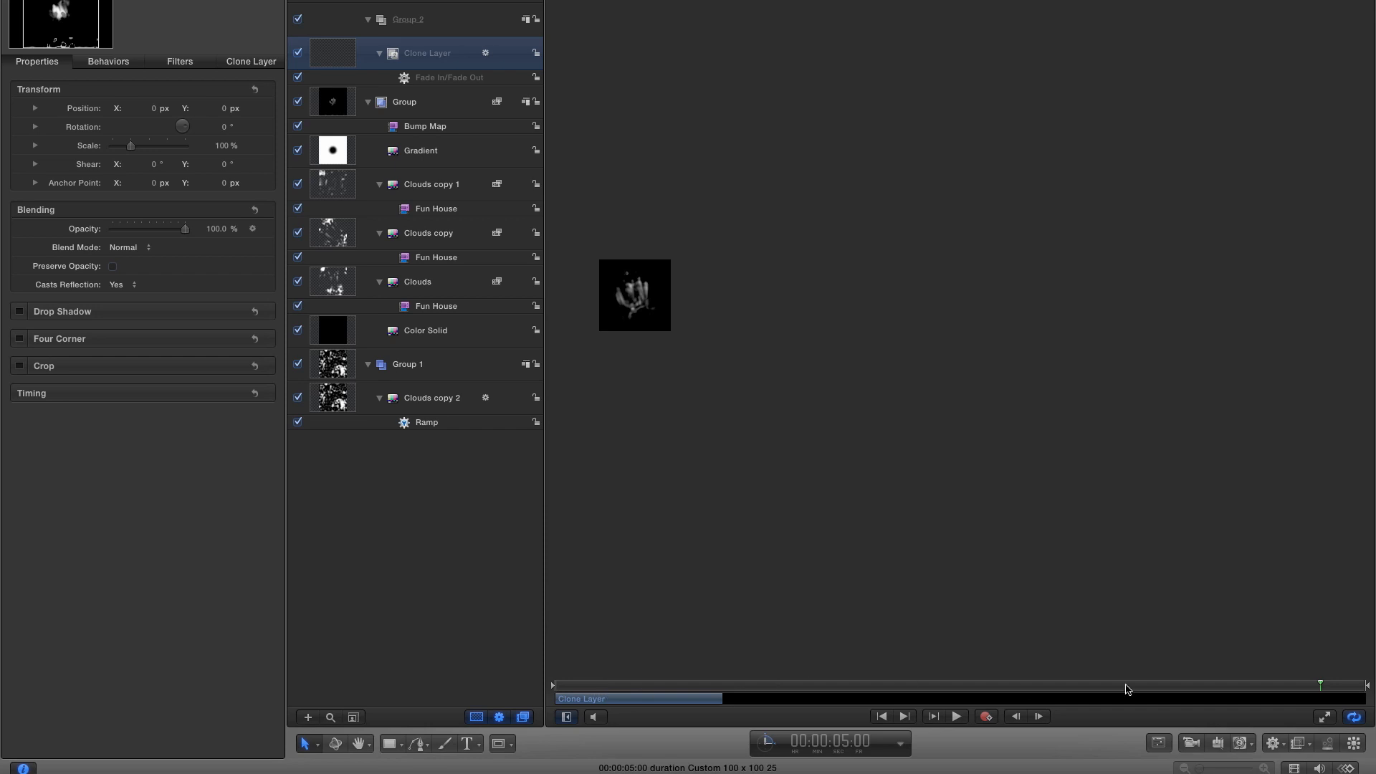
mouse_move(1317, 690)
mouse_down()
mouse_move(1253, 691)
mouse_move(1342, 691)
mouse_move(1290, 690)
mouse_up()
click(958, 717)
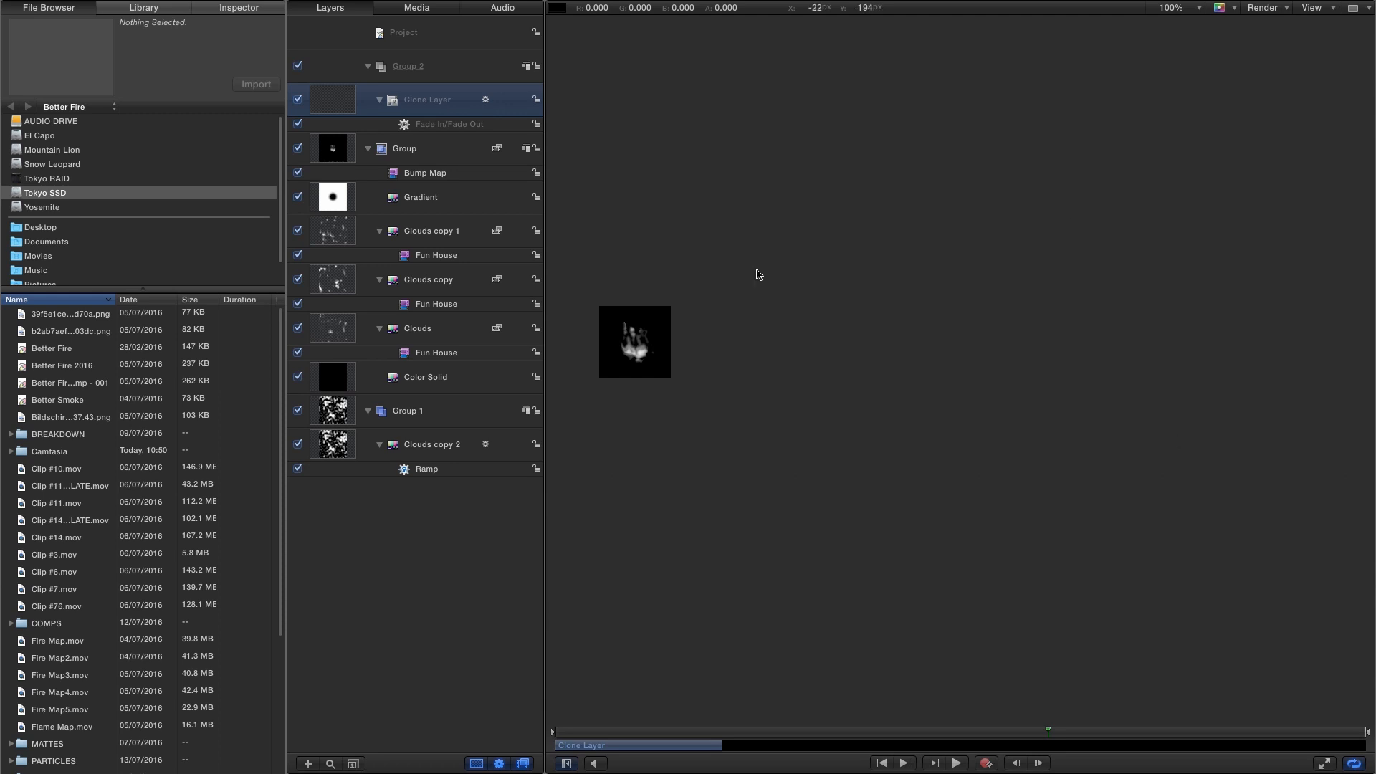
Set up a QuickTime movie export of the whole project as Apple ProRes 4444, video only
click(329, 2)
click(378, 115)
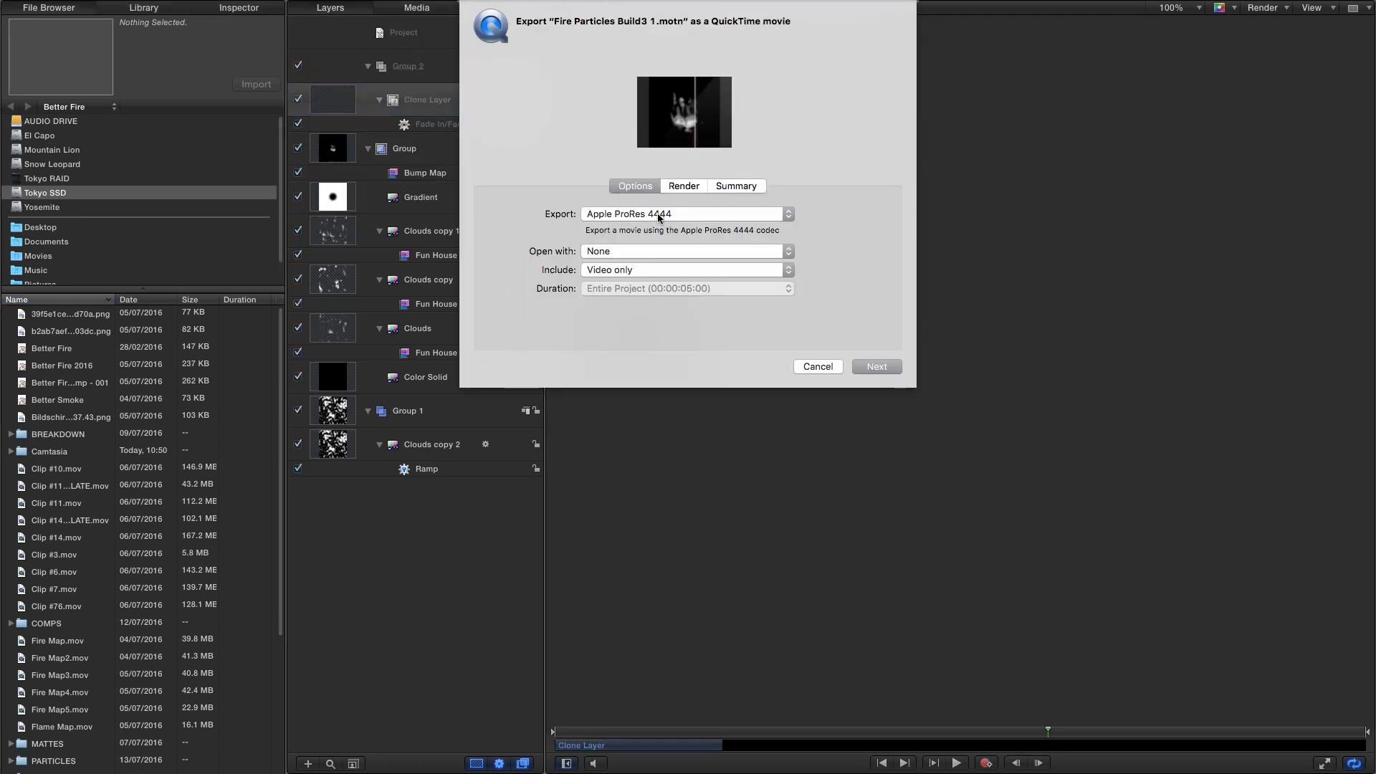
click(658, 214)
click(971, 381)
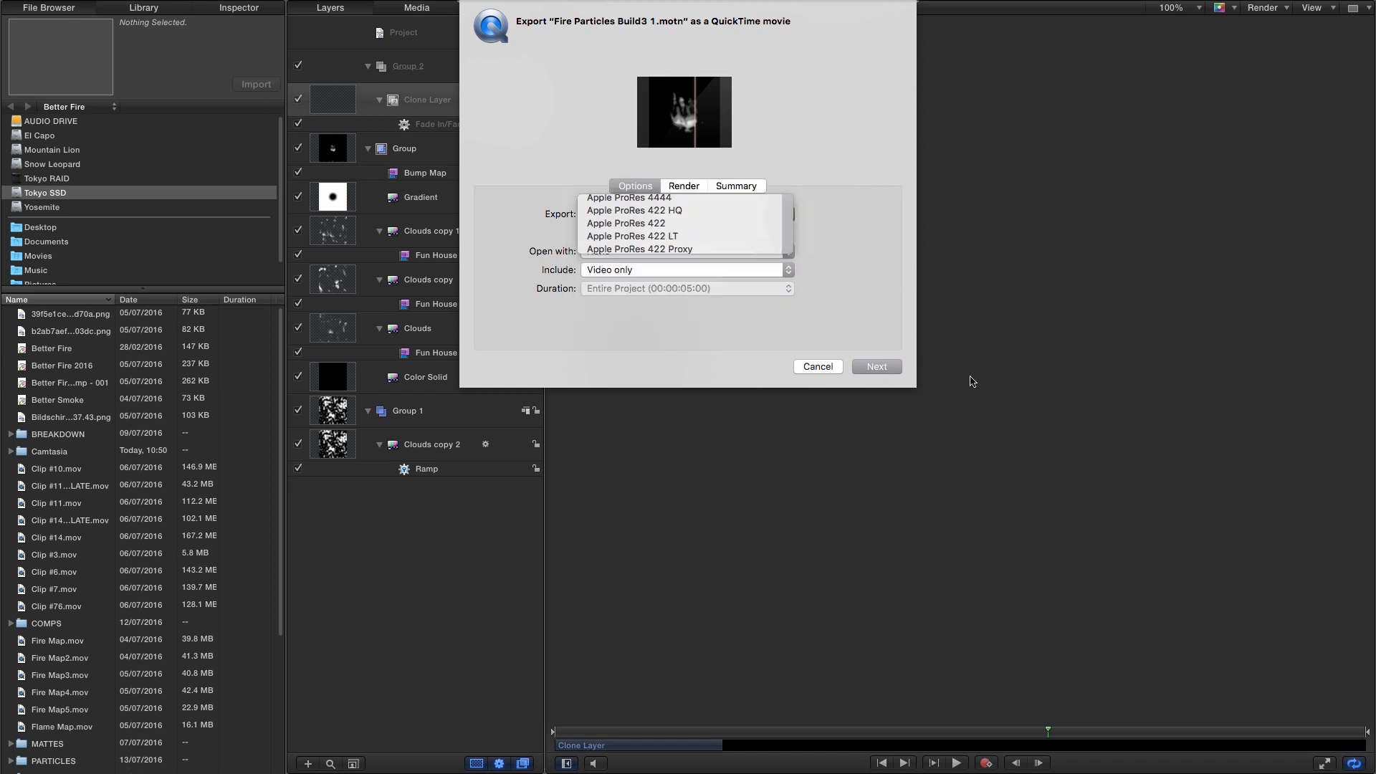
click(877, 367)
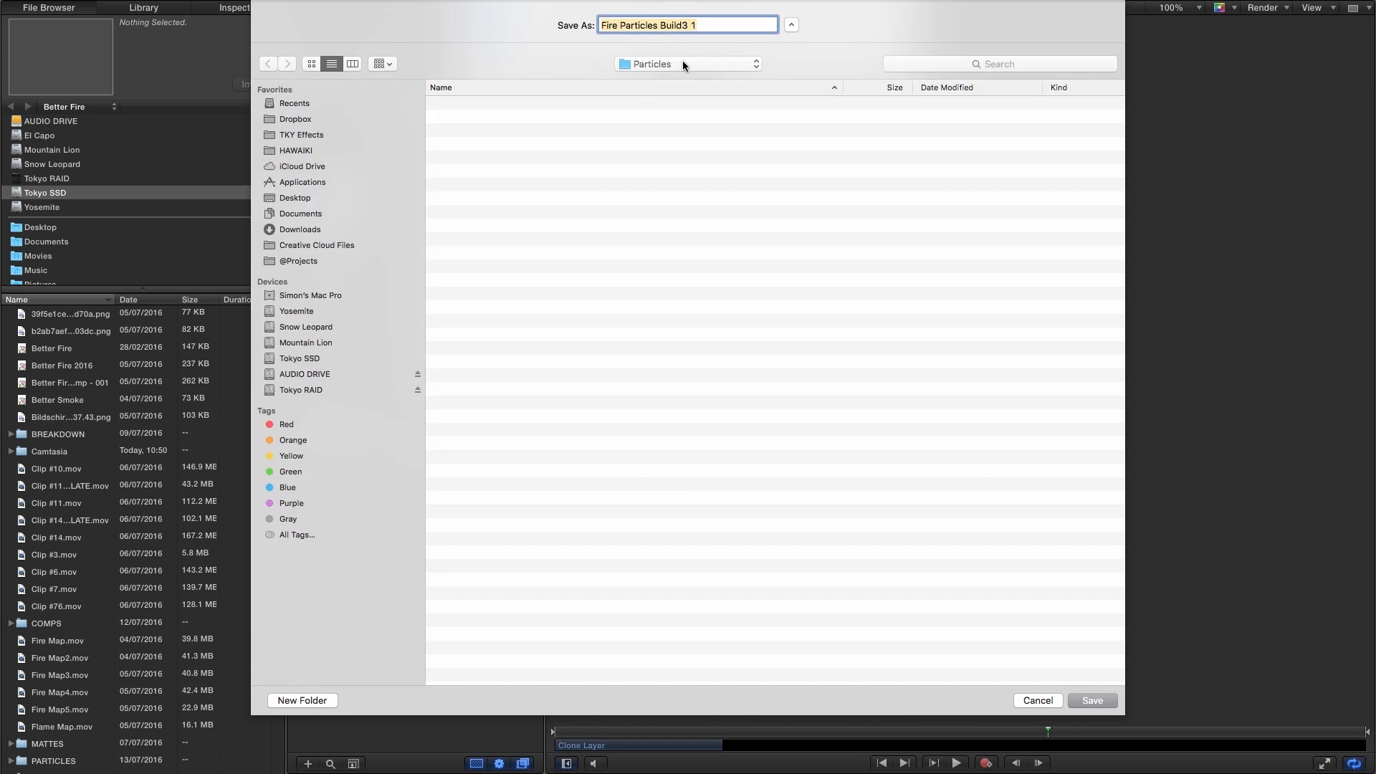
Name the exported movie Fire Particles and save it in the Particles folder
click(709, 25)
drag(656, 25, 780, 39)
key(BackSpace)
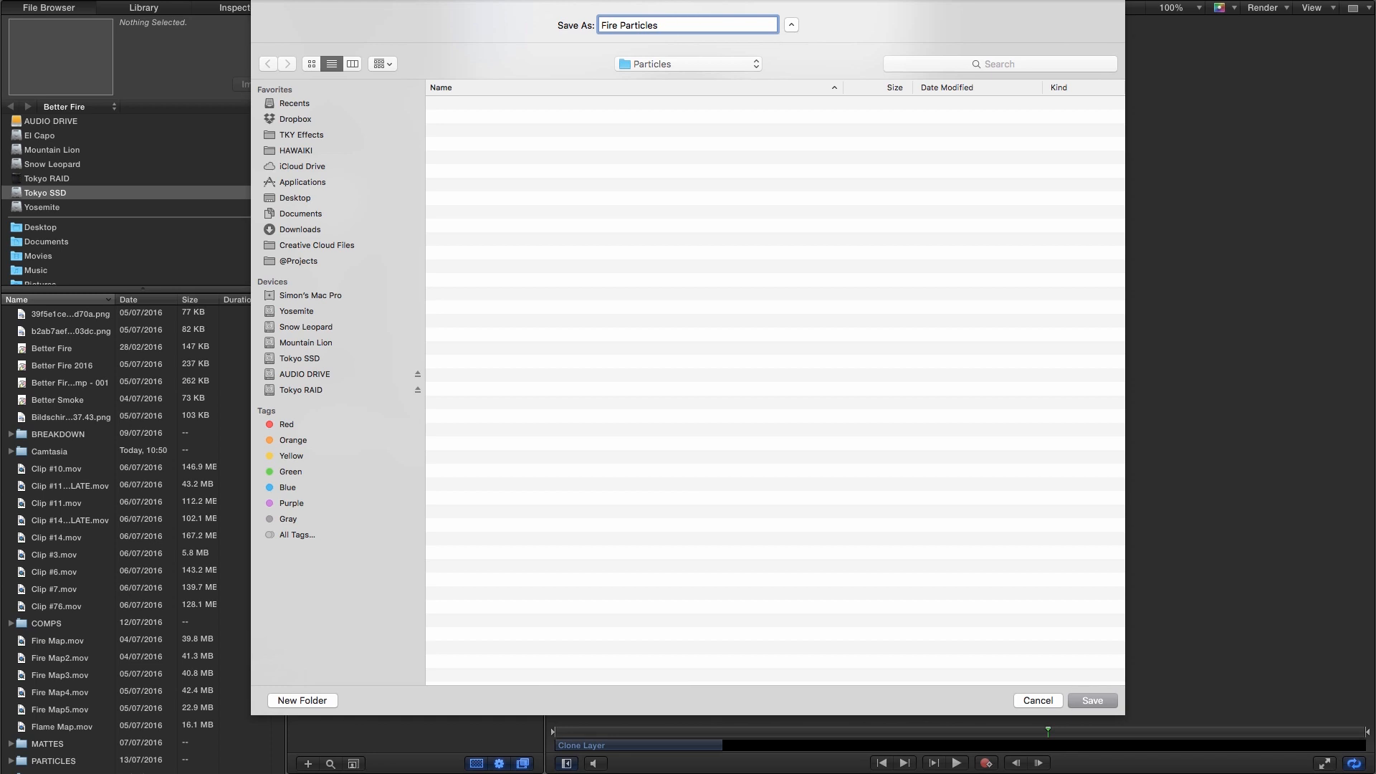
key(Return)
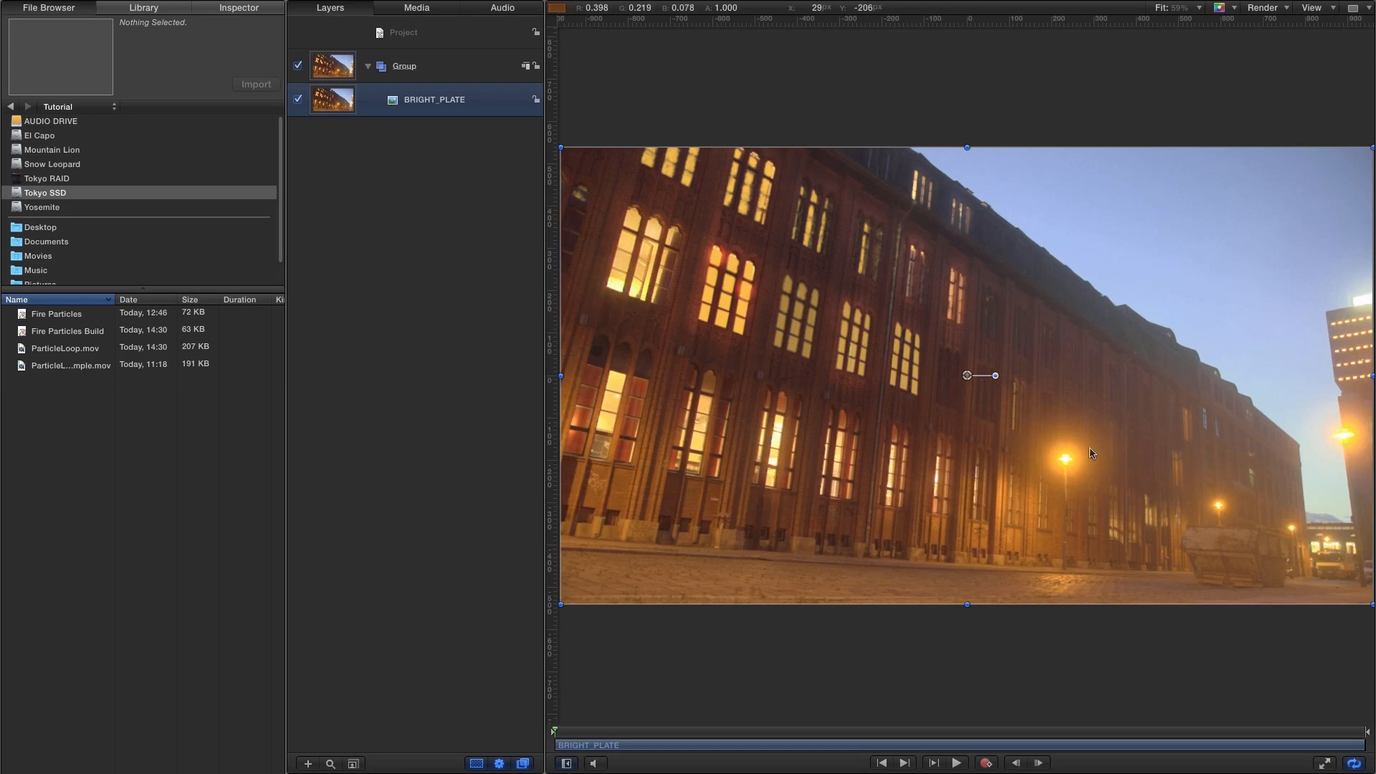
Add a new camera to the BRIGHT_PLATE project, keeping the existing background group 2D
click(459, 66)
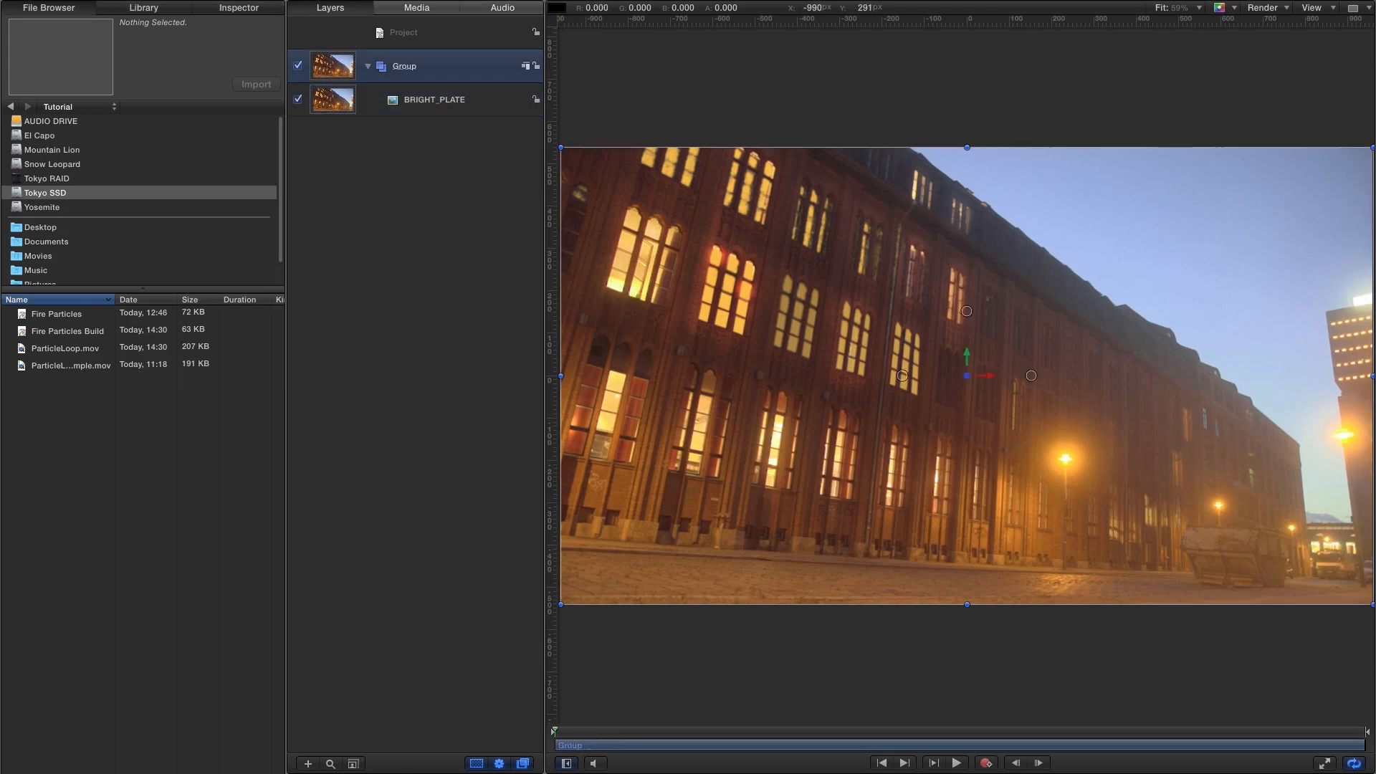
click(197, 7)
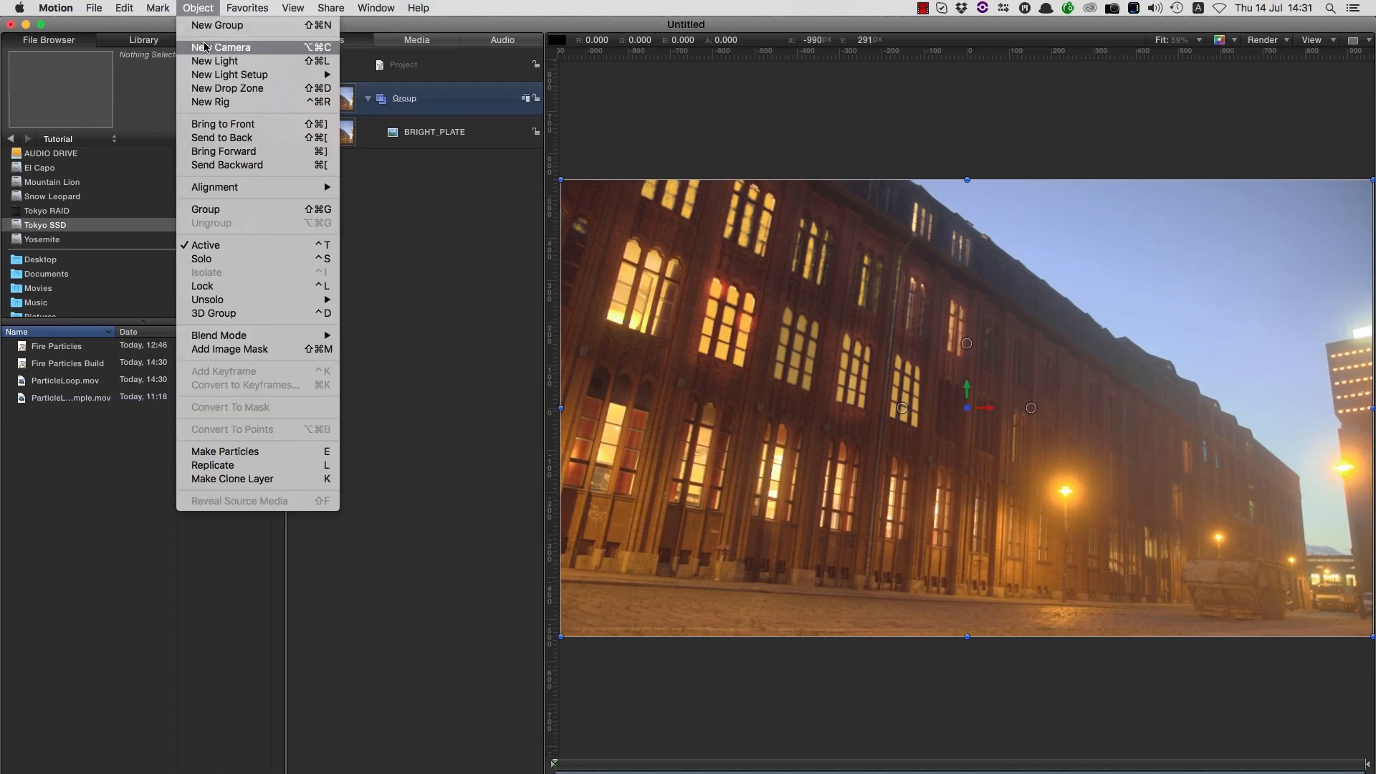
click(207, 47)
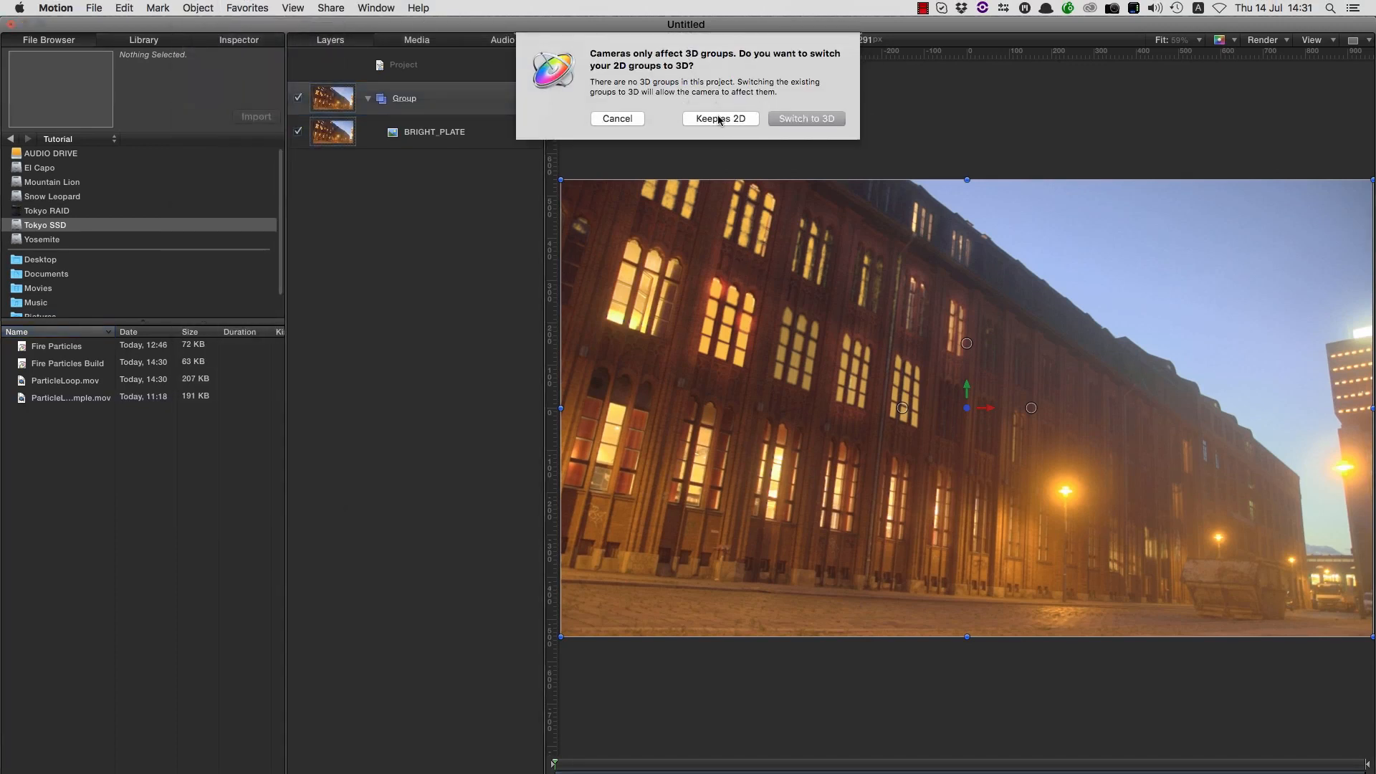
click(729, 117)
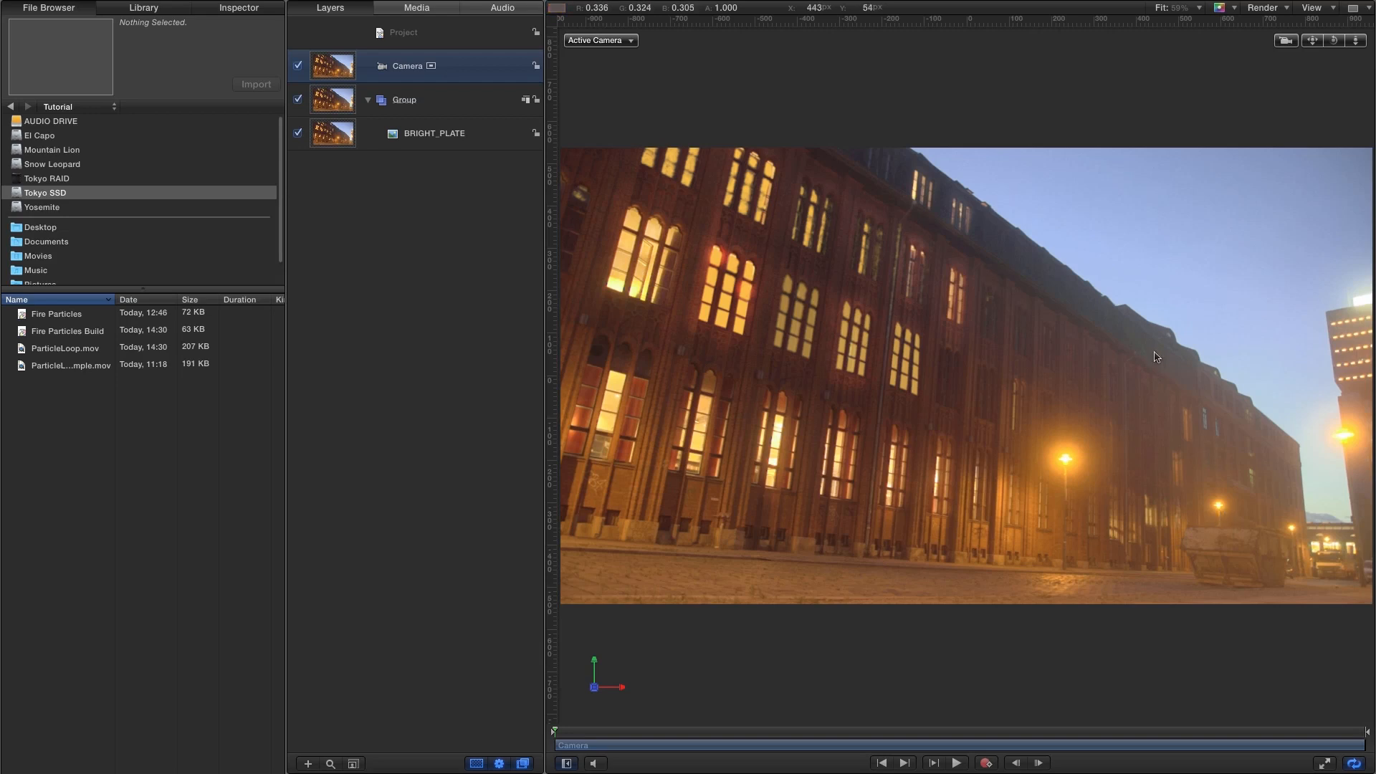
Add a Grid generator in a new group above the background and lock the BRIGHT_PLATE group
click(141, 8)
click(60, 151)
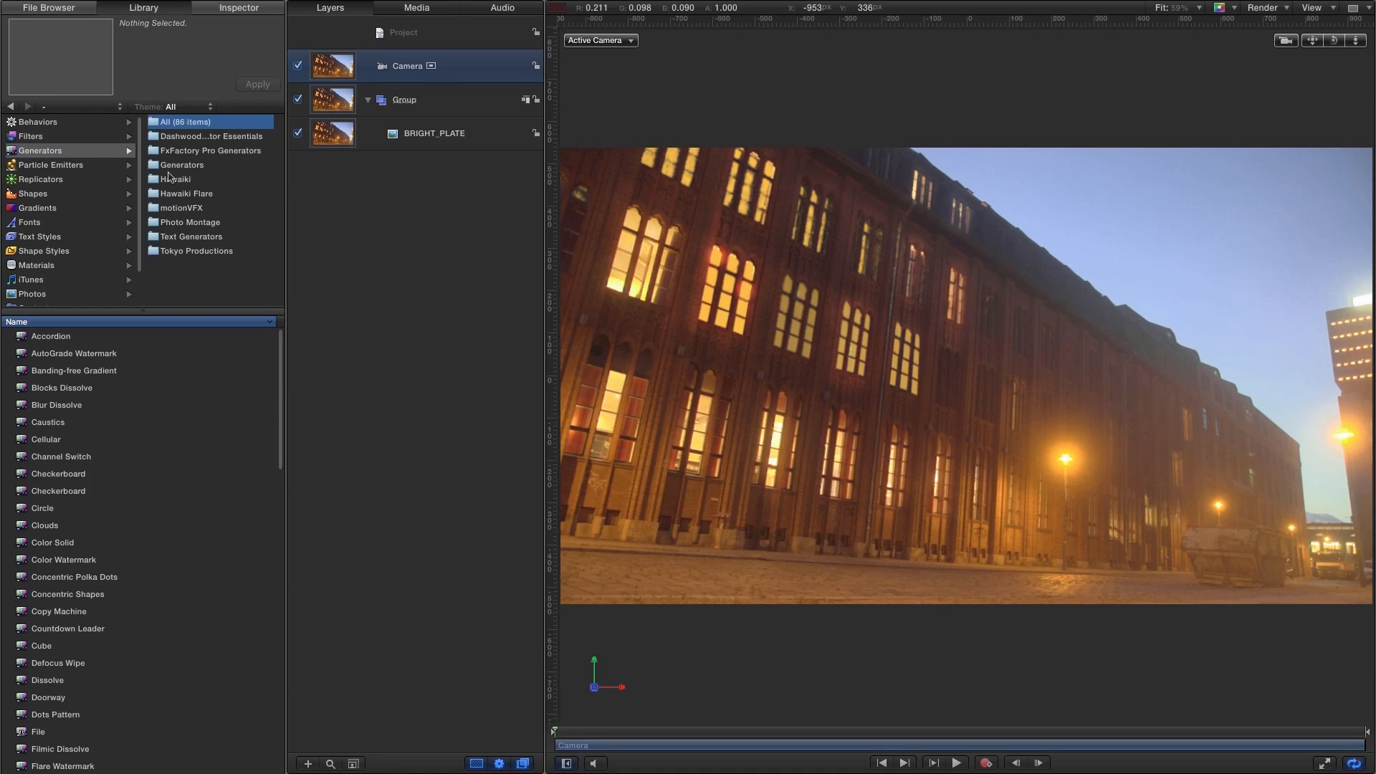
click(169, 165)
drag(45, 515, 392, 92)
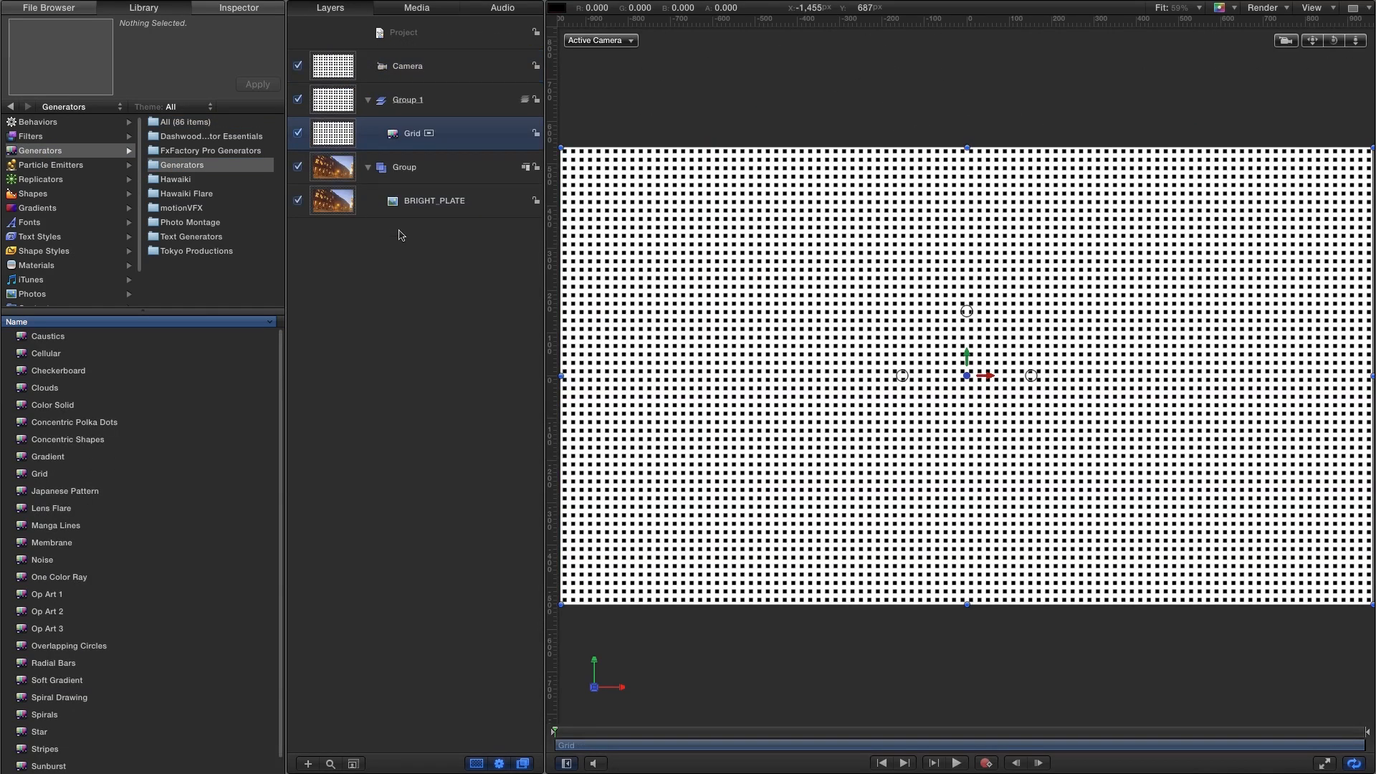
click(534, 171)
Set the Grid's BG Opacity to 0, BG Width to 87, BG Height to 34 and Line Width to 1, and hide the inset view
click(351, 102)
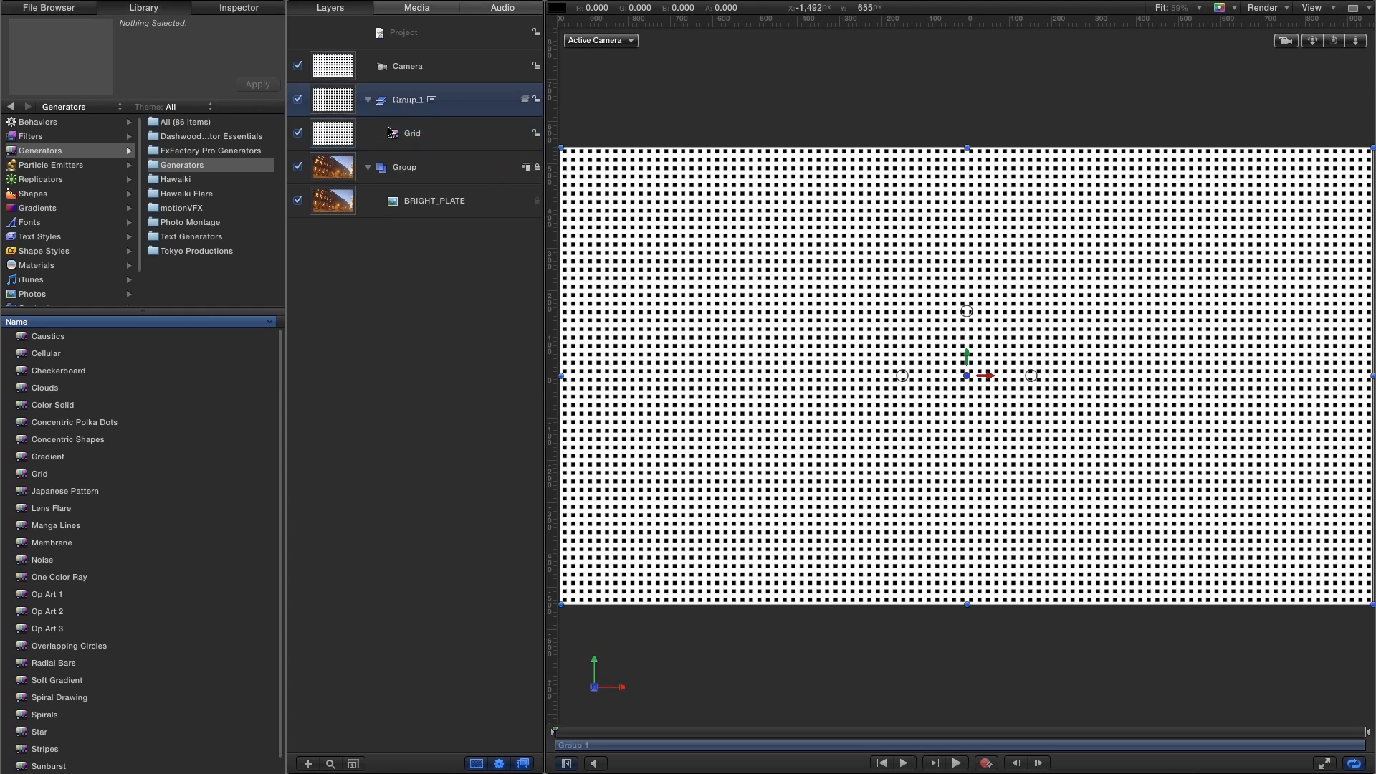
click(340, 137)
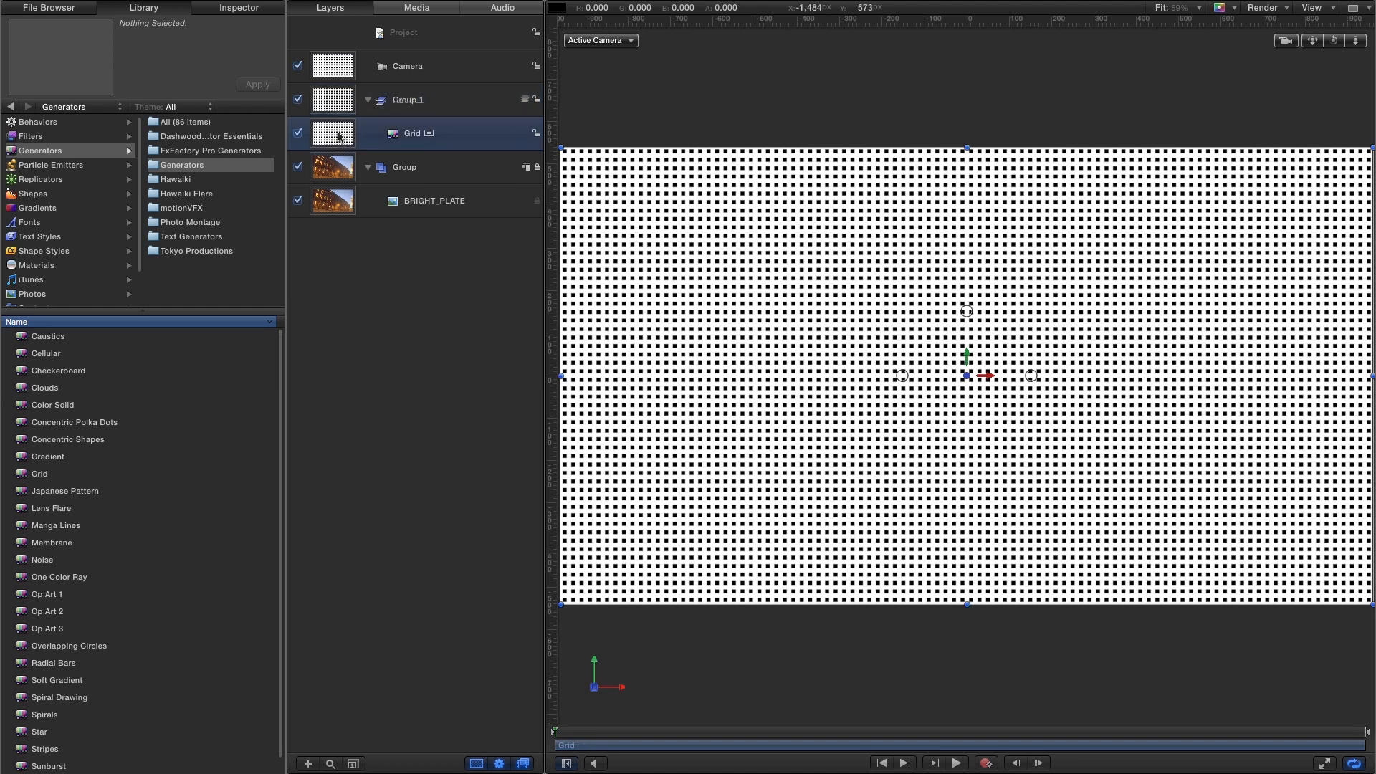
click(240, 9)
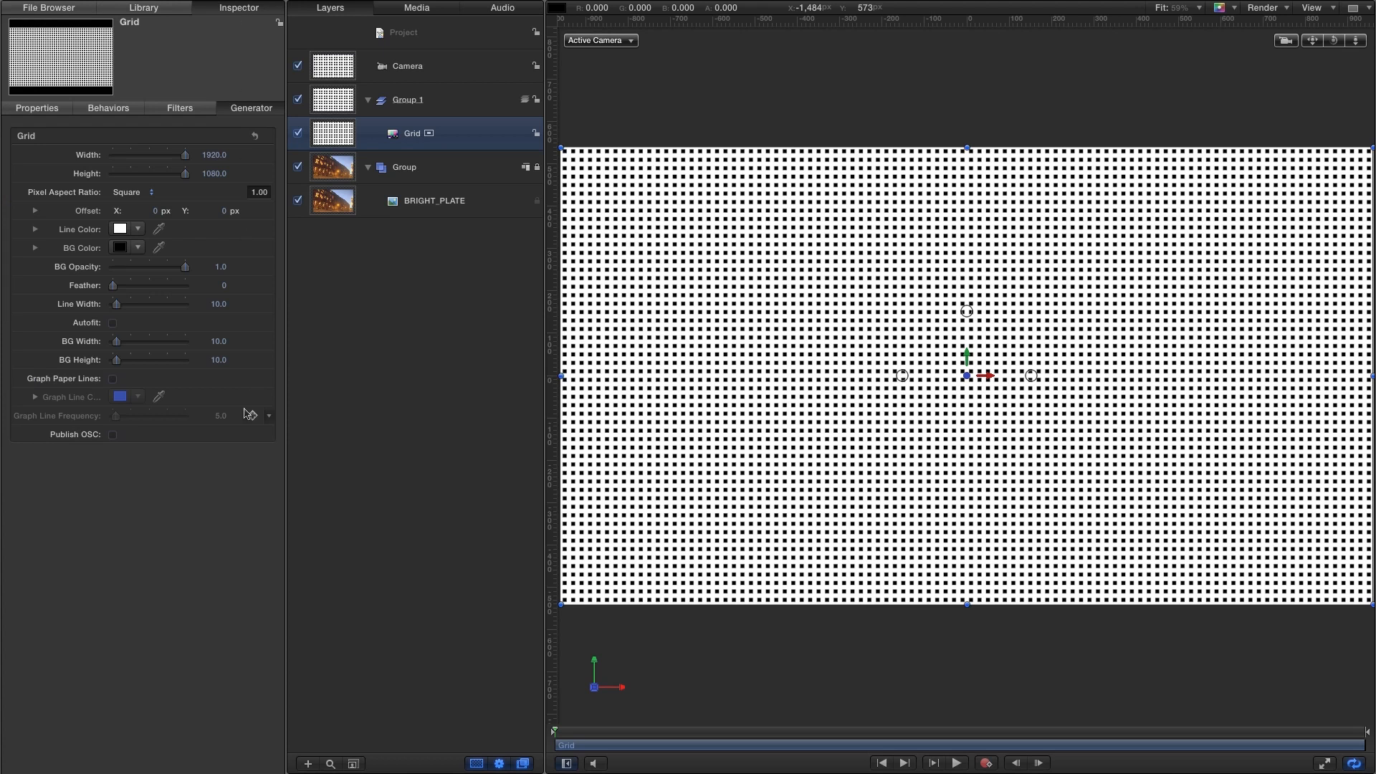
drag(185, 266, 4, 278)
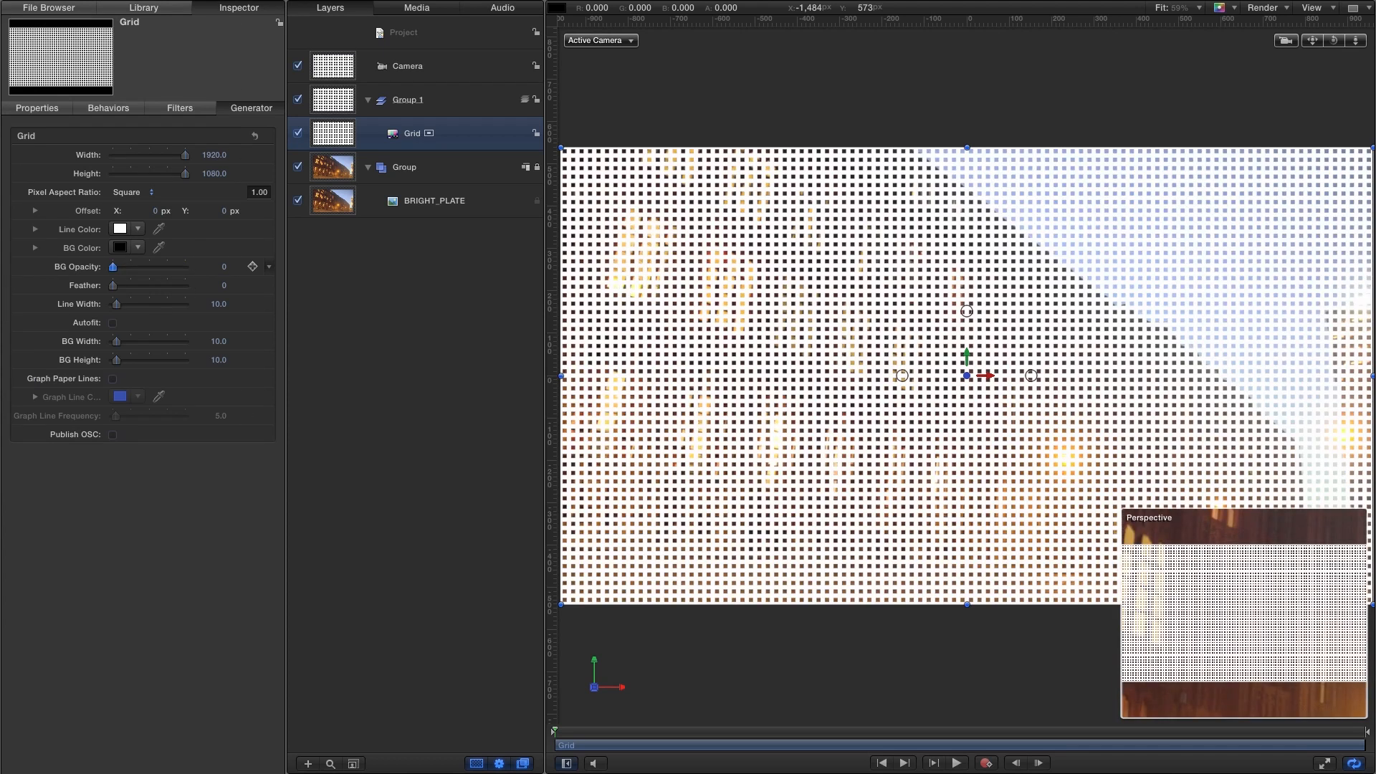
mouse_move(116, 342)
mouse_down()
mouse_move(149, 346)
mouse_move(126, 364)
mouse_up()
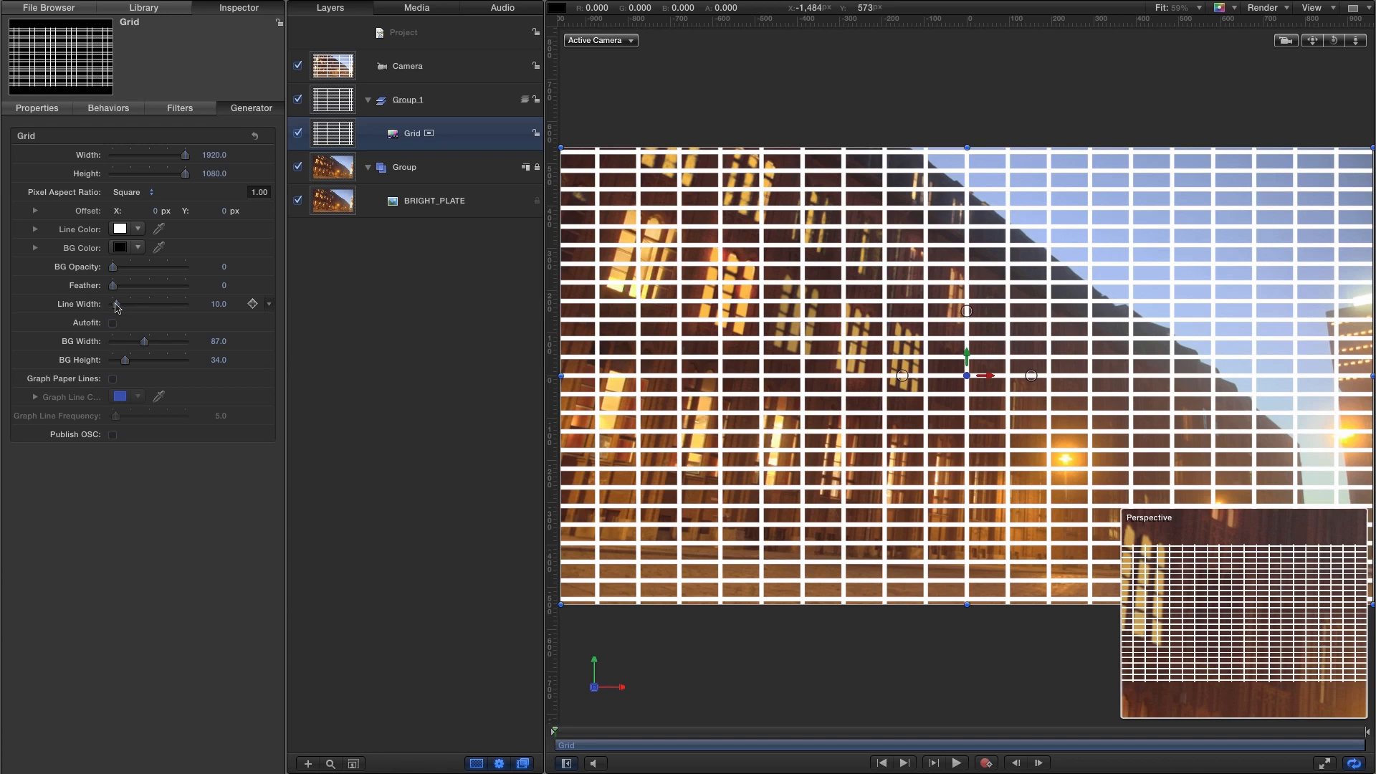
drag(117, 307, 48, 298)
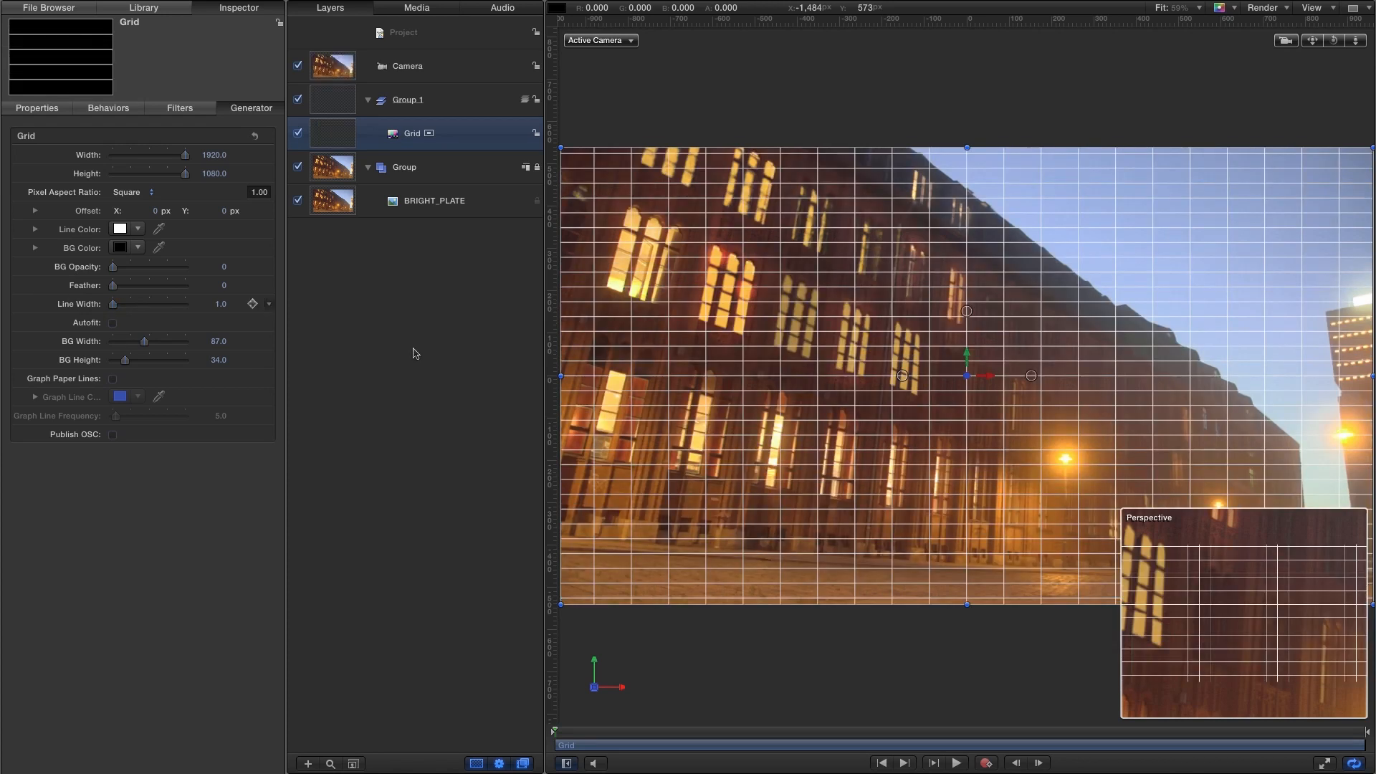
click(1323, 8)
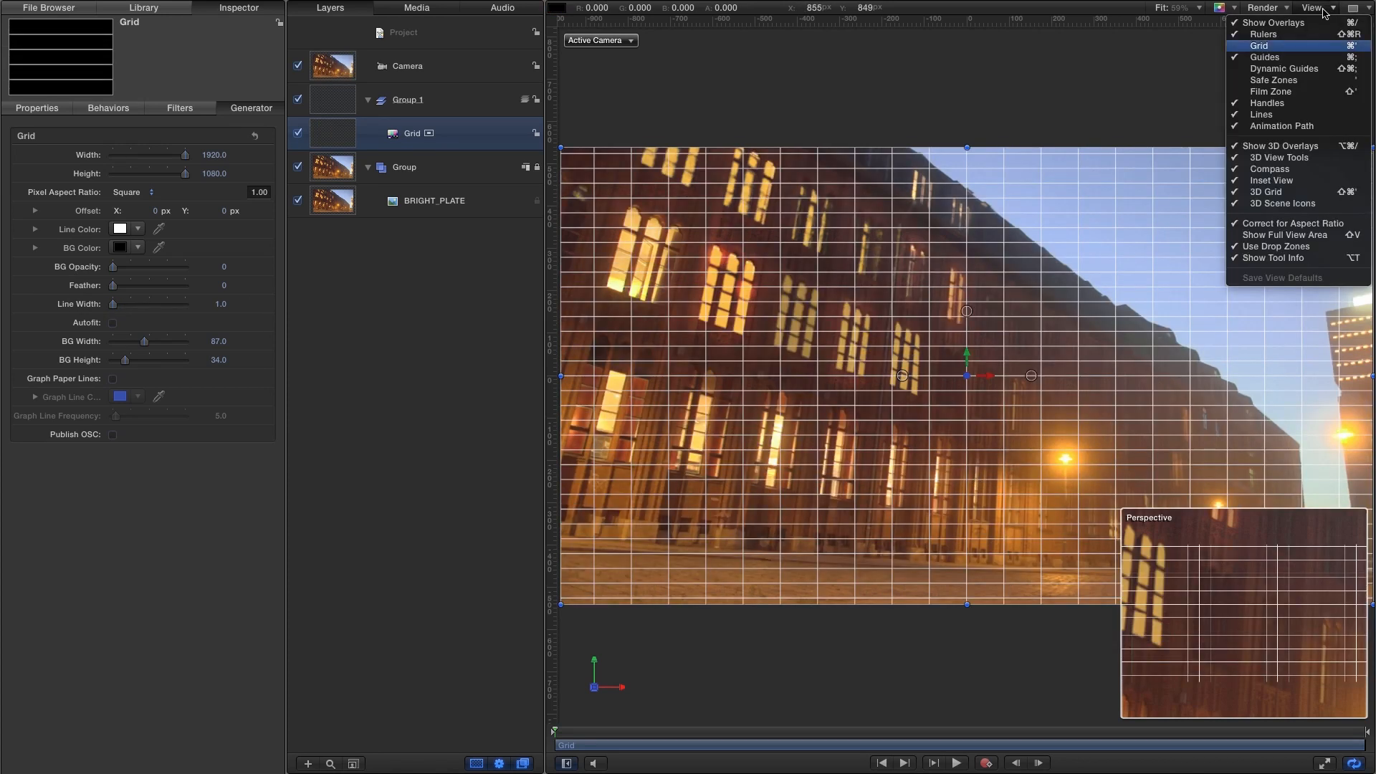
click(1283, 180)
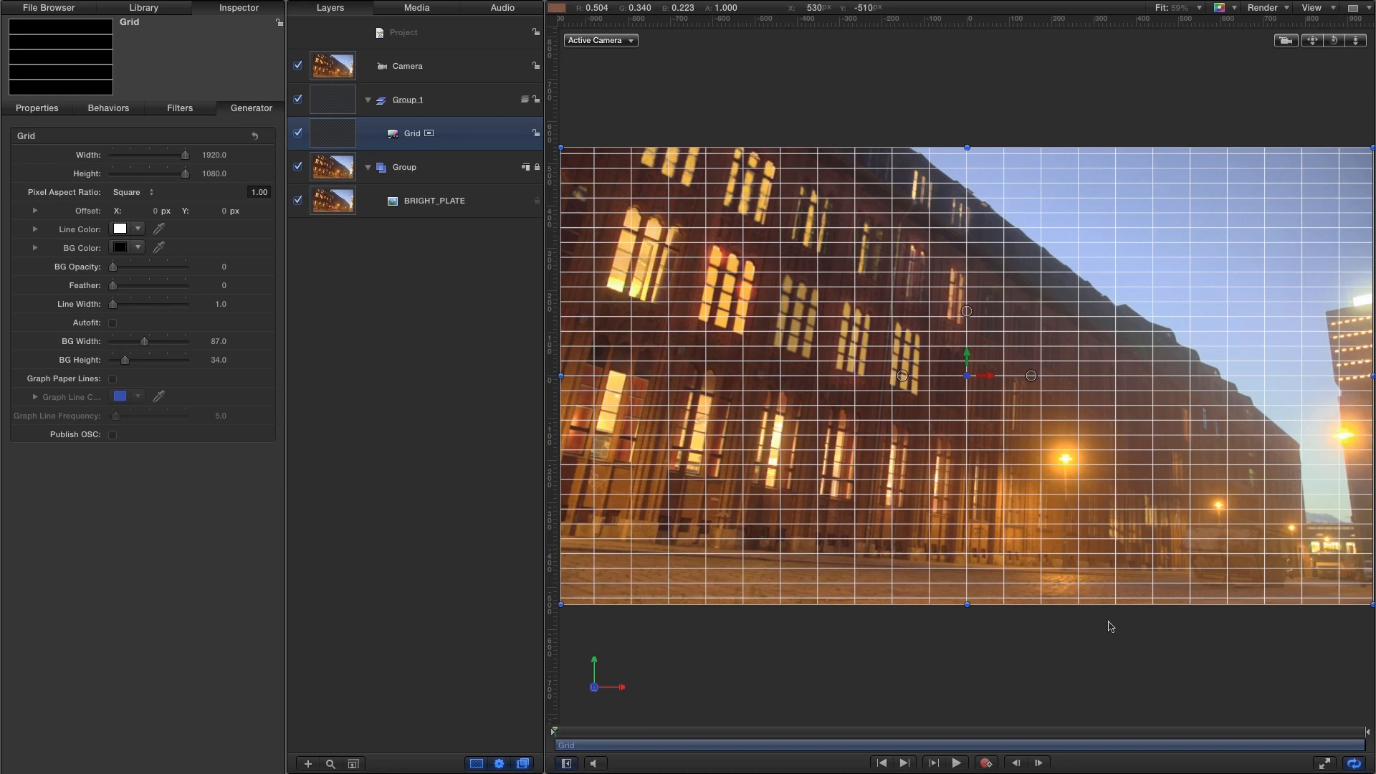
Set the camera's Angle of View to 56°
click(332, 72)
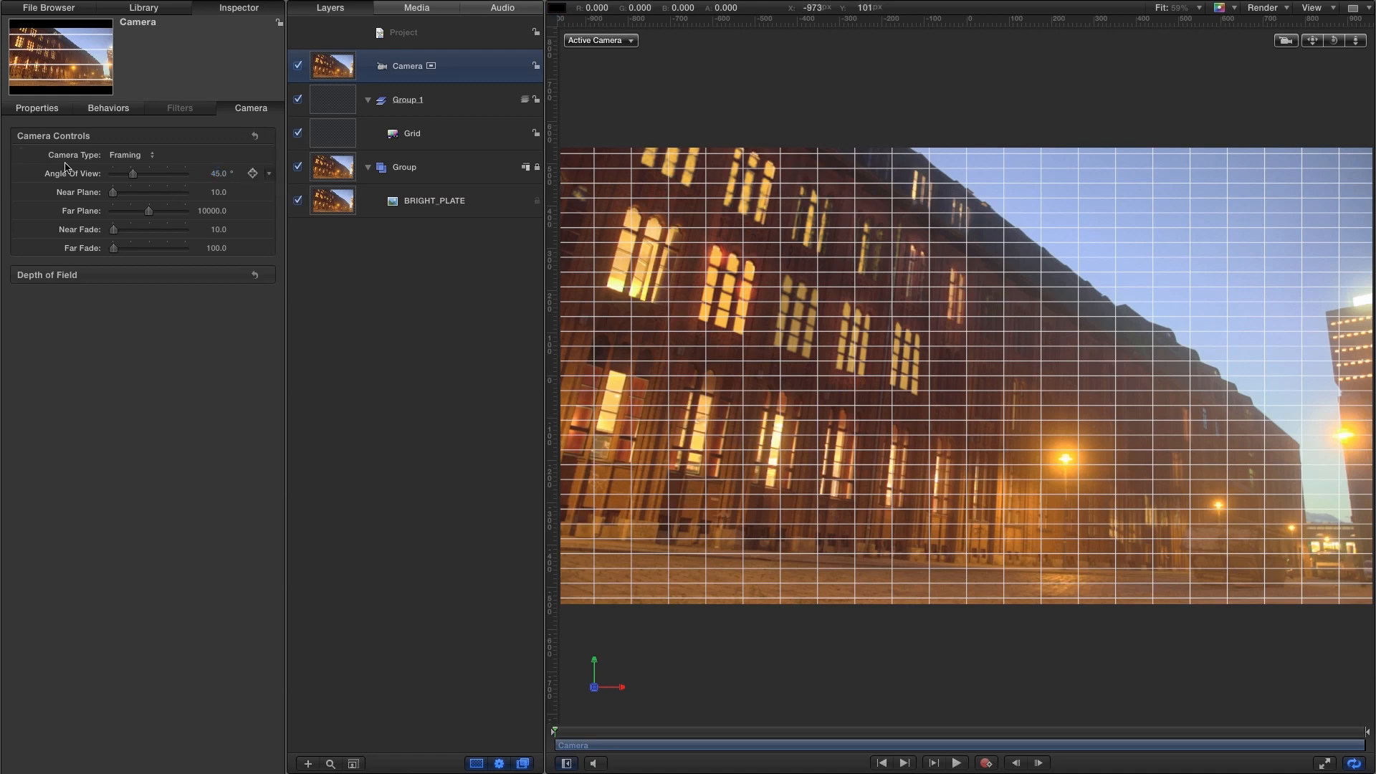
click(217, 175)
text(56)
key(Return)
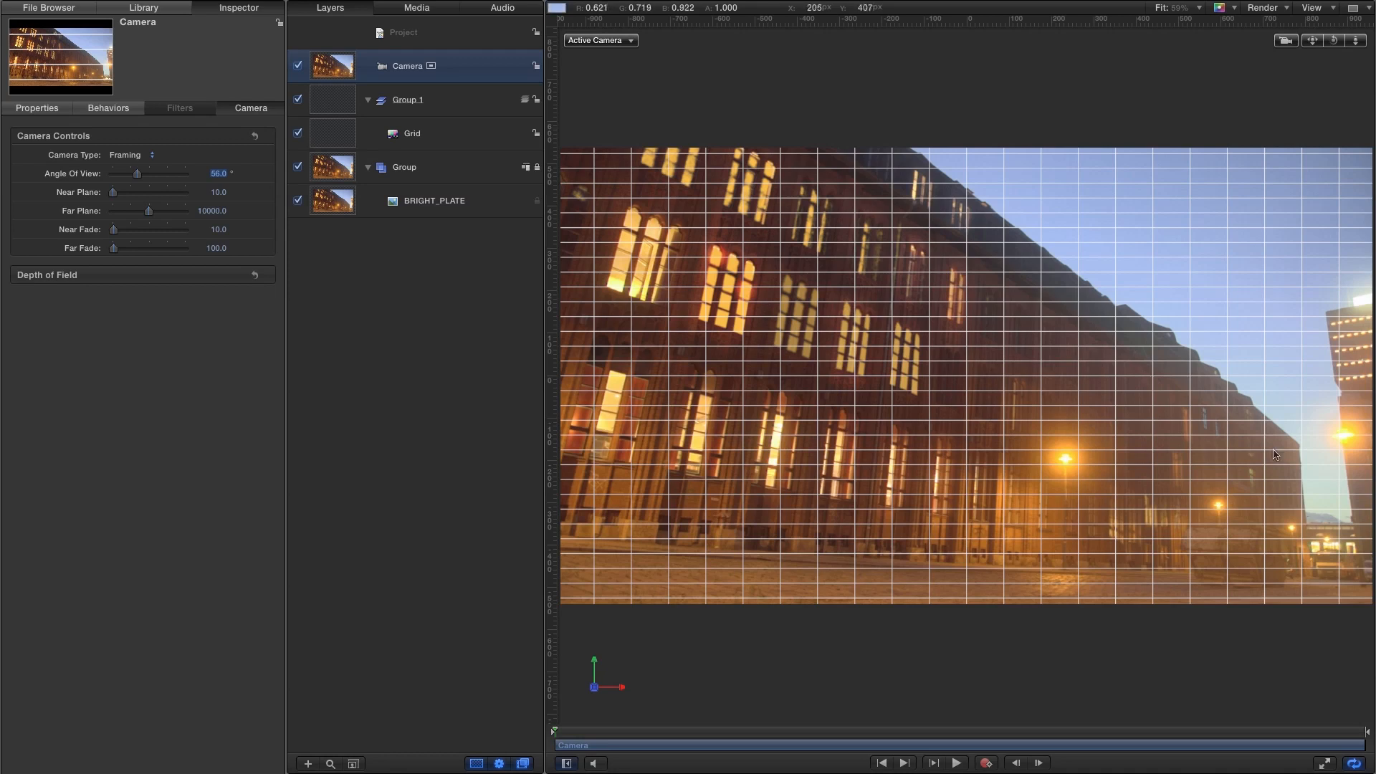
Rotate the camera to X 28.2° and Y -48° to align the grid with the building's facade, and hide the 3D grid overlay
click(40, 108)
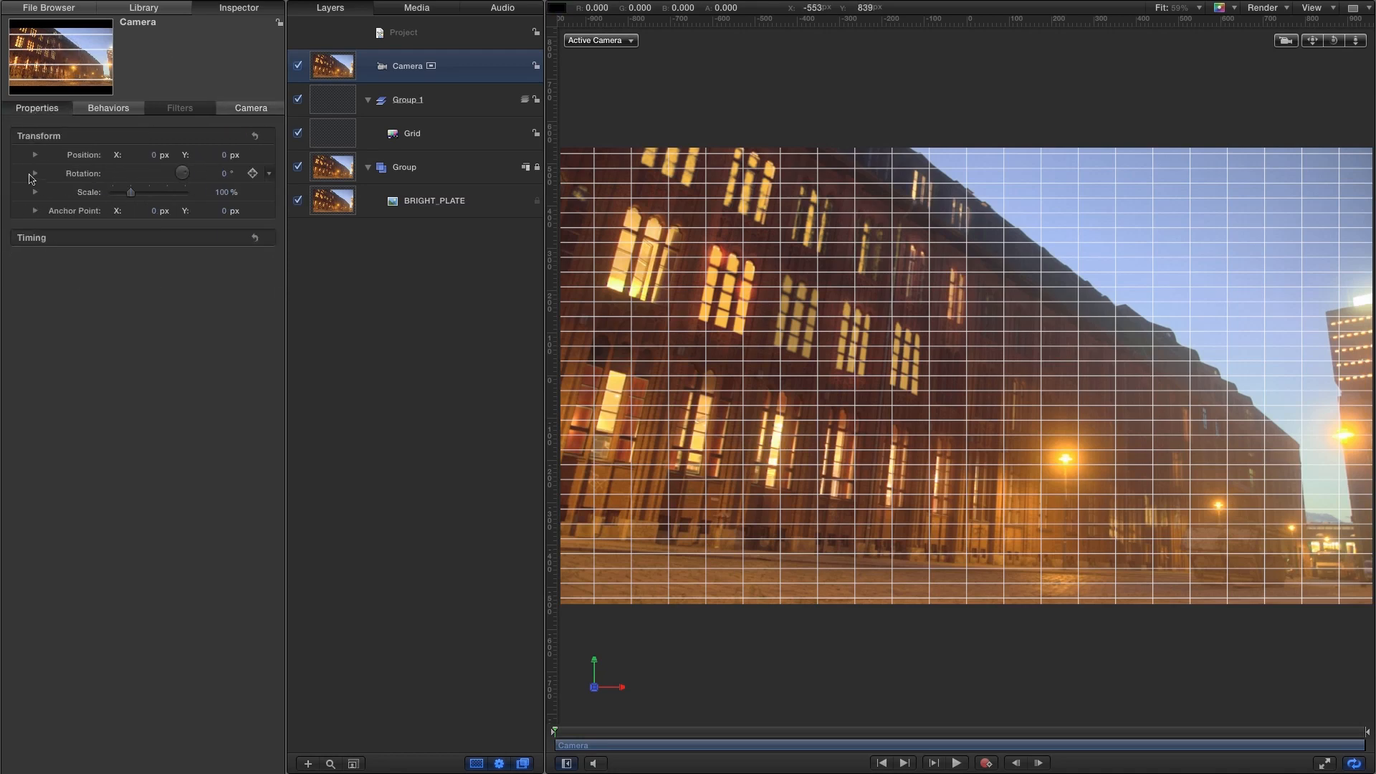
click(36, 174)
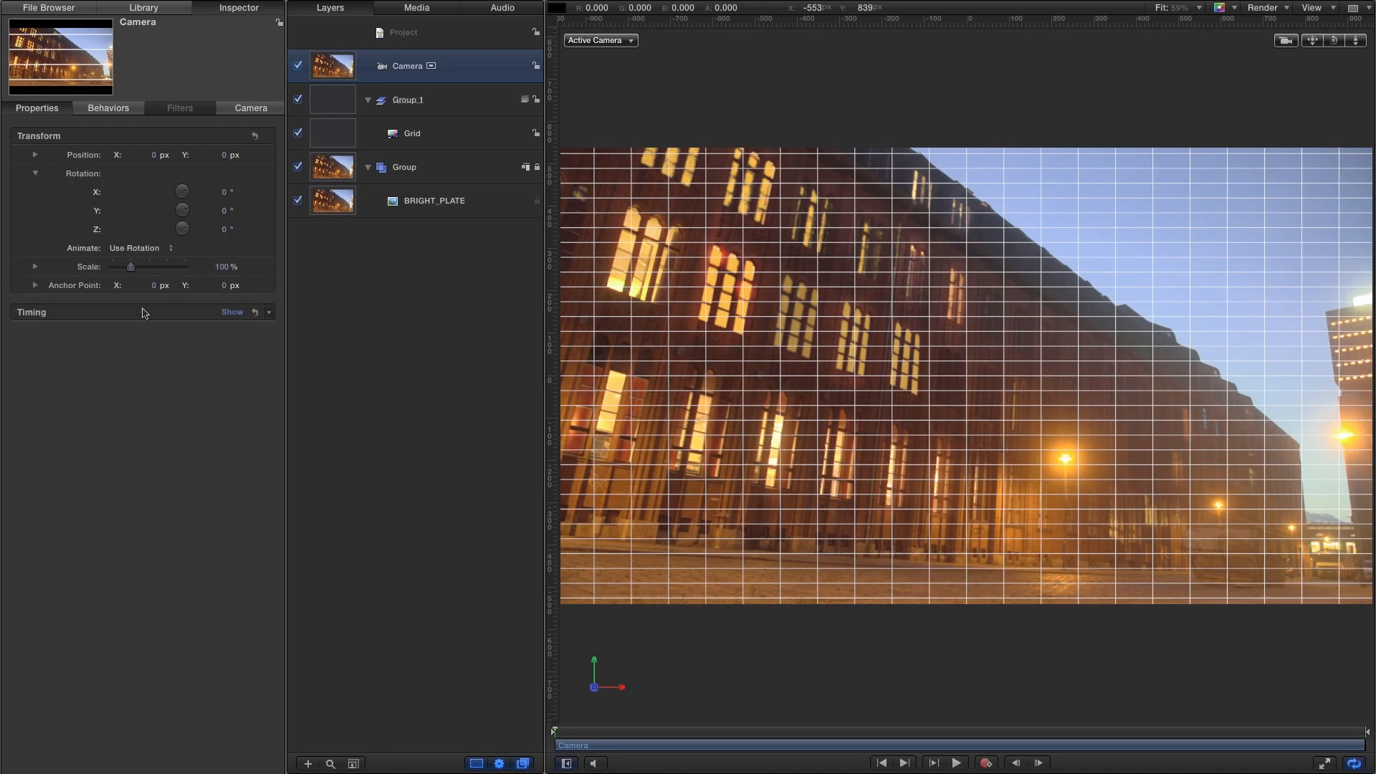
drag(224, 192, 251, 192)
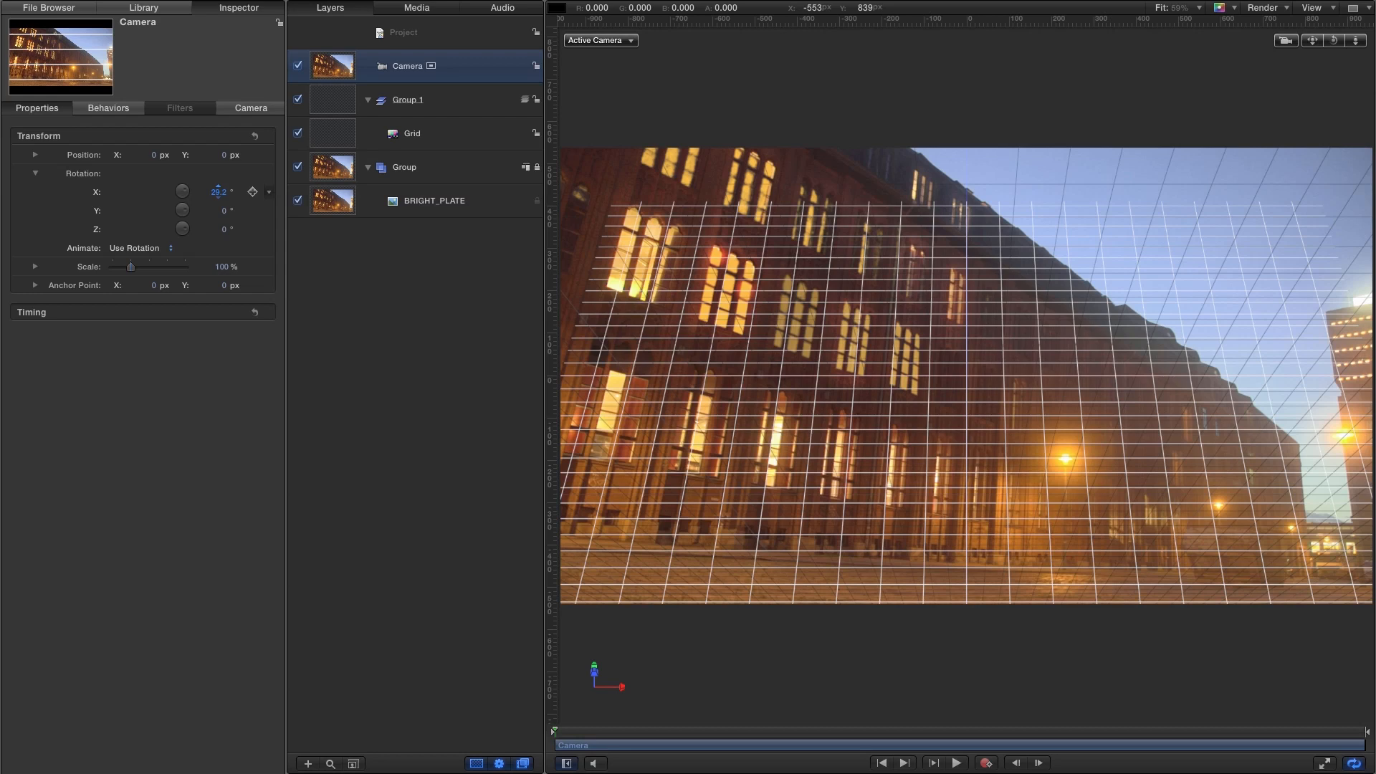
drag(252, 192, 225, 192)
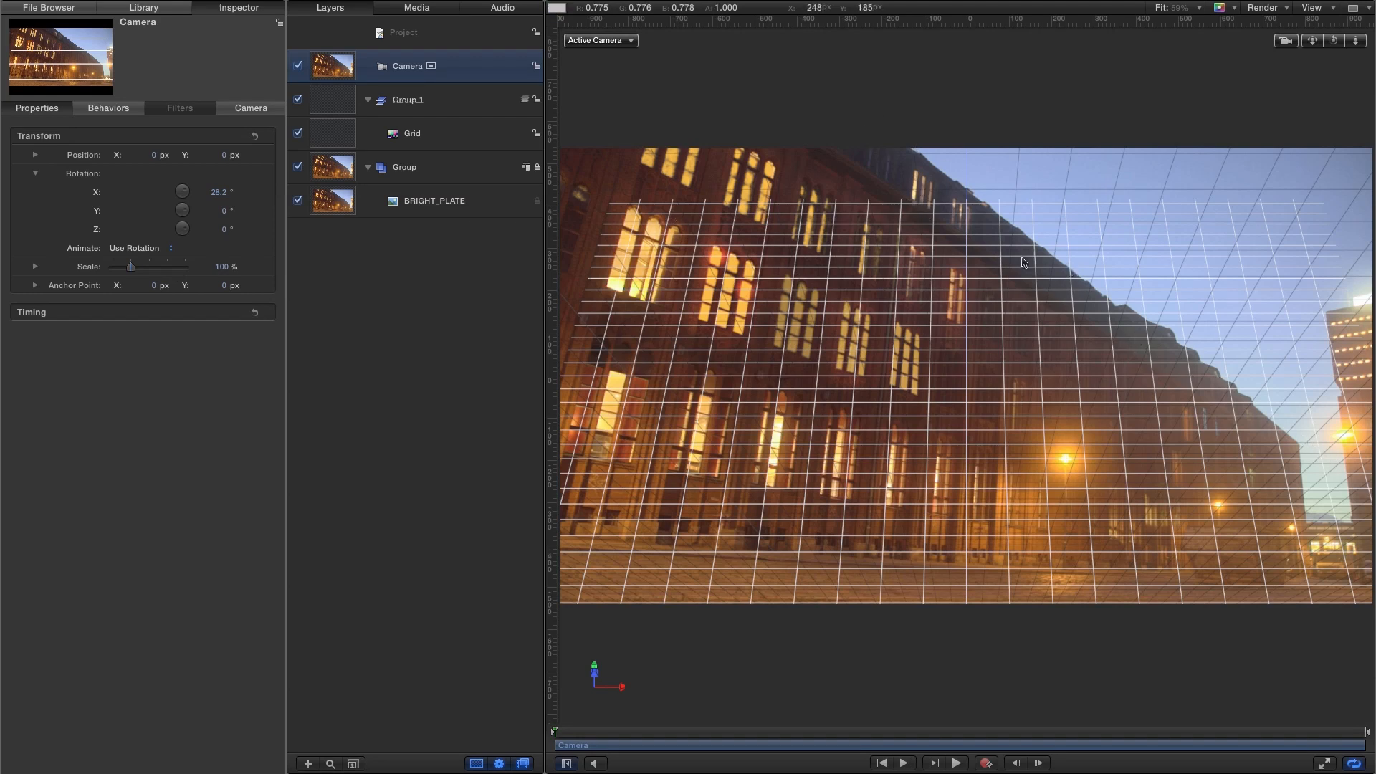
mouse_move(225, 212)
mouse_down()
mouse_move(204, 213)
mouse_move(215, 210)
mouse_up()
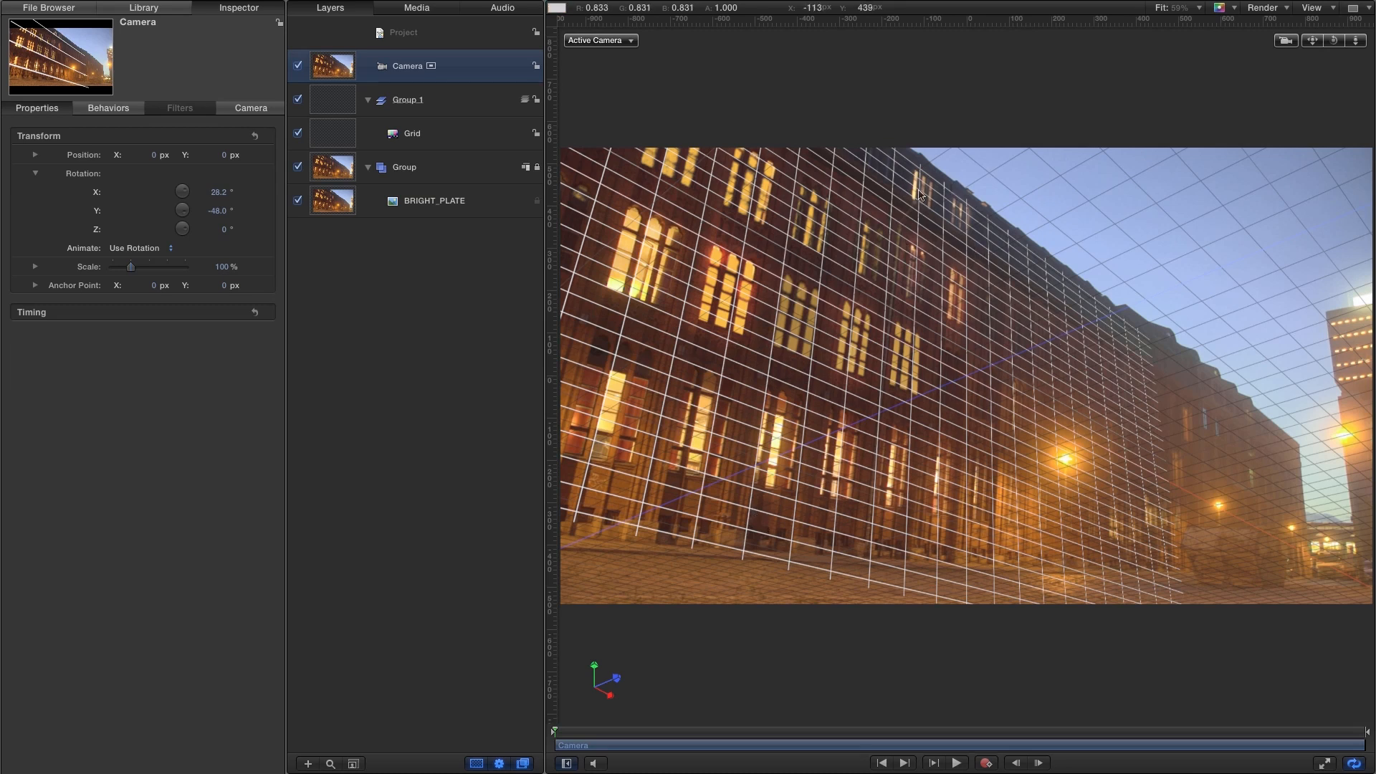
click(1315, 7)
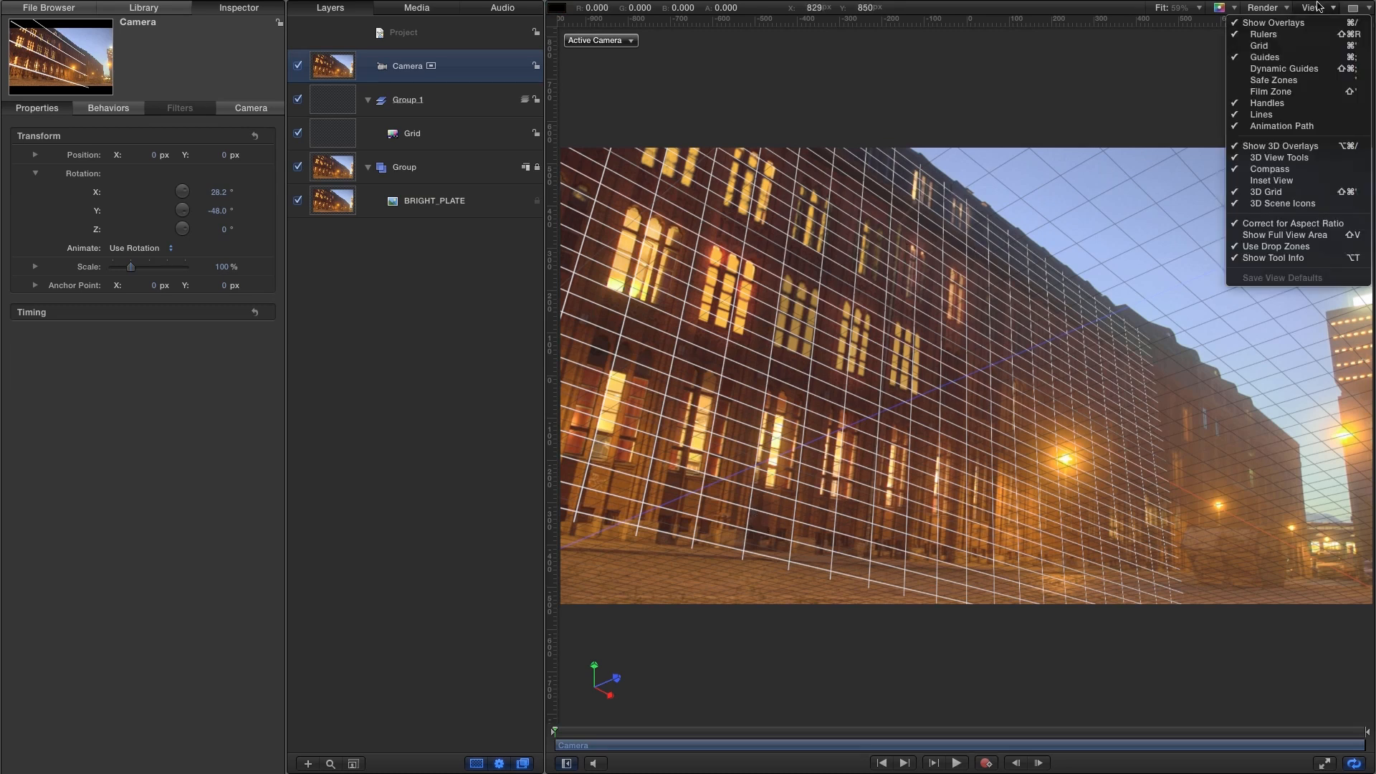
click(1266, 191)
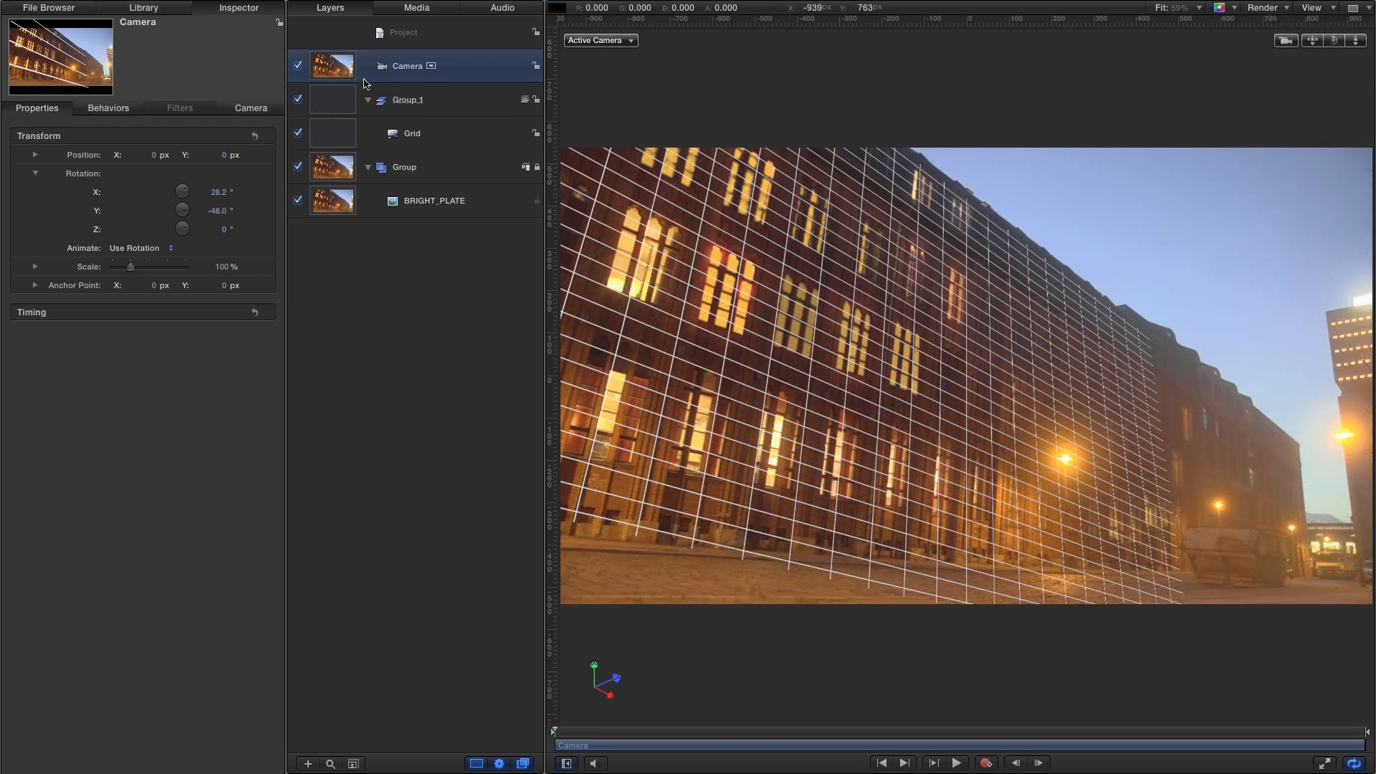
Lock the camera and hide the group containing the Grid
click(536, 66)
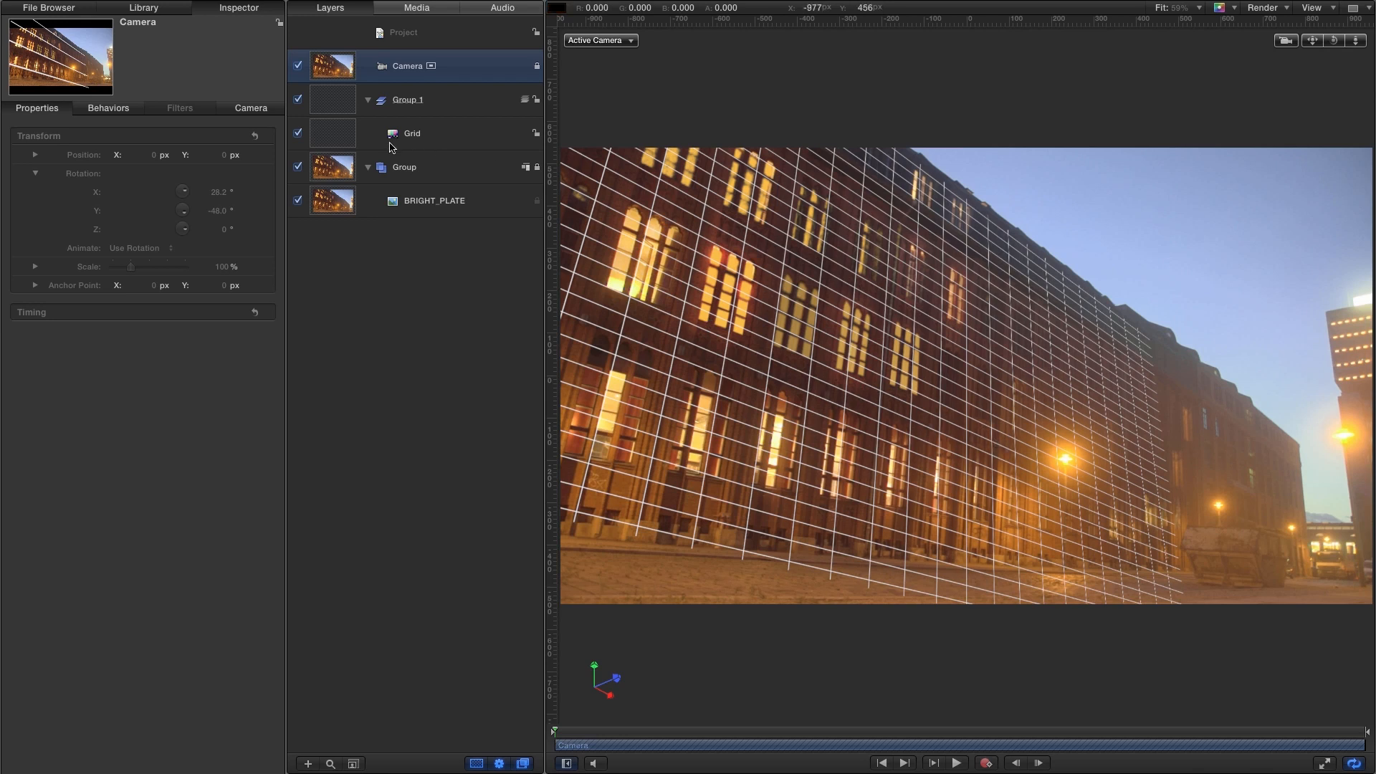
click(298, 99)
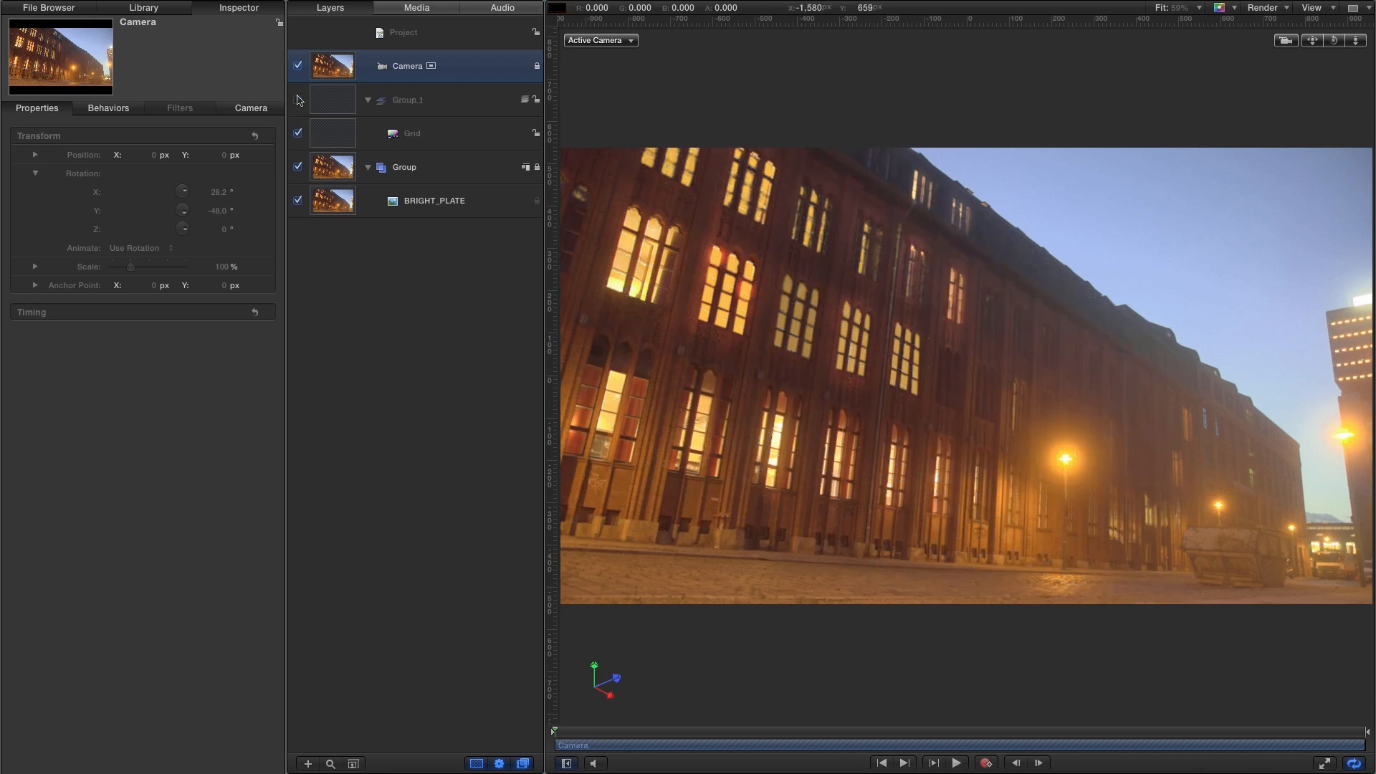
Add ParticleLoop.mov from the Tutorial folder to the project in a new group above the camera
click(47, 9)
click(21, 349)
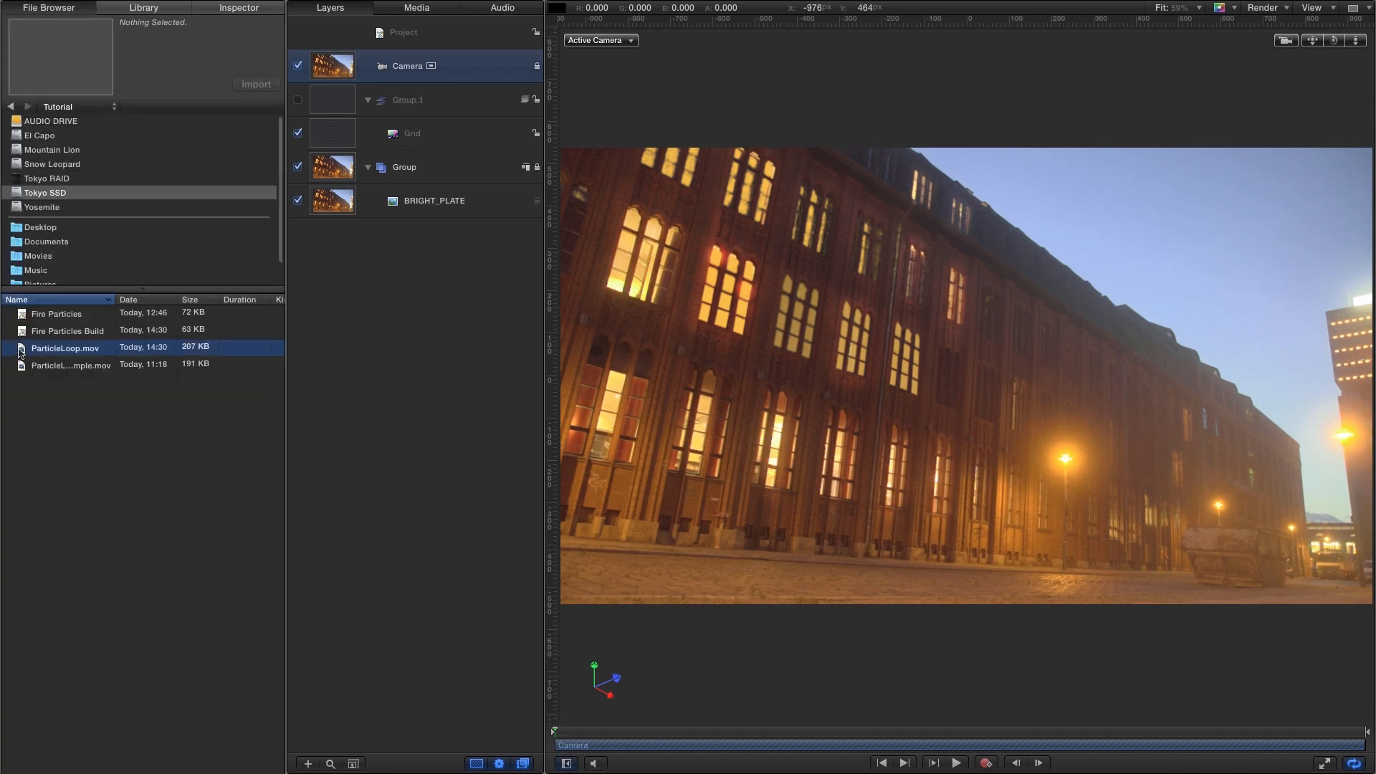
drag(21, 349, 789, 384)
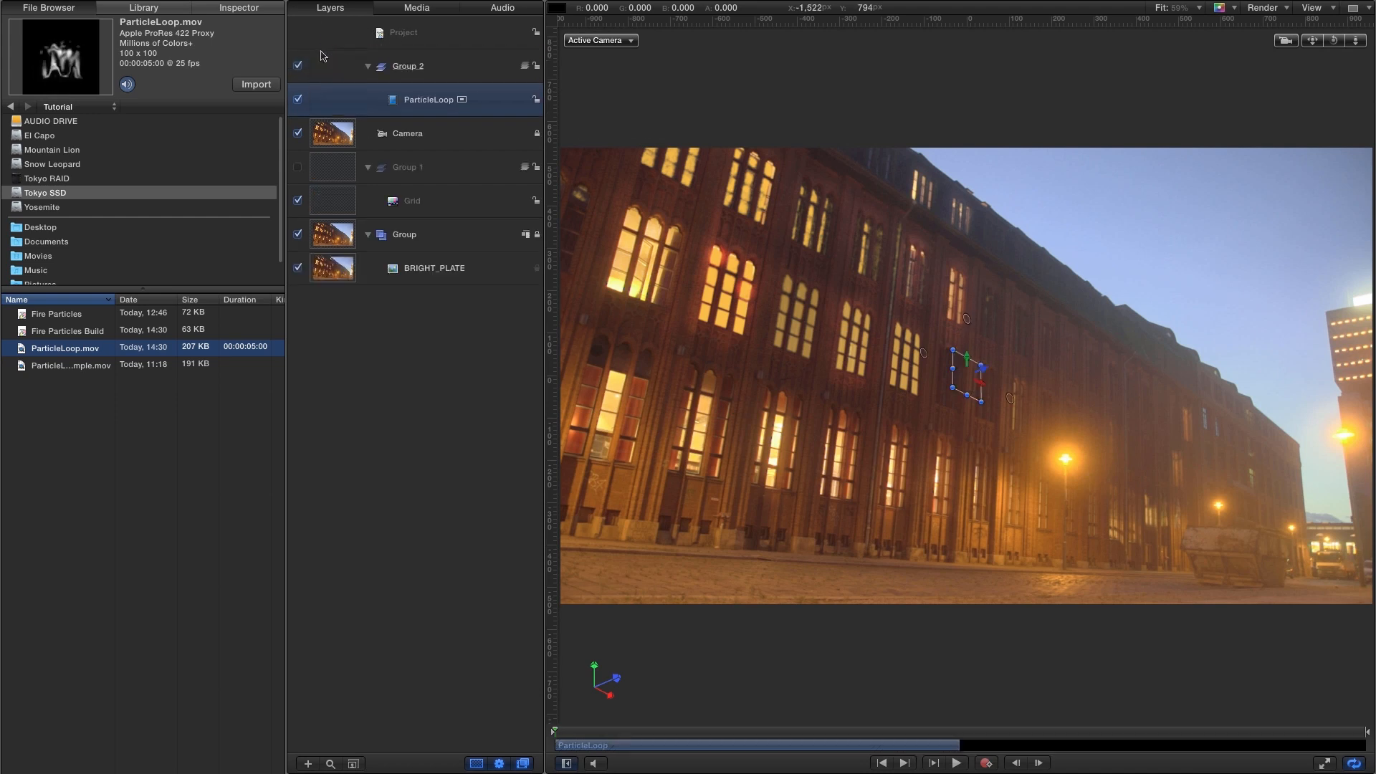
Make a particle emitter from the ParticleLoop layer and show its emitter settings
key(super+3)
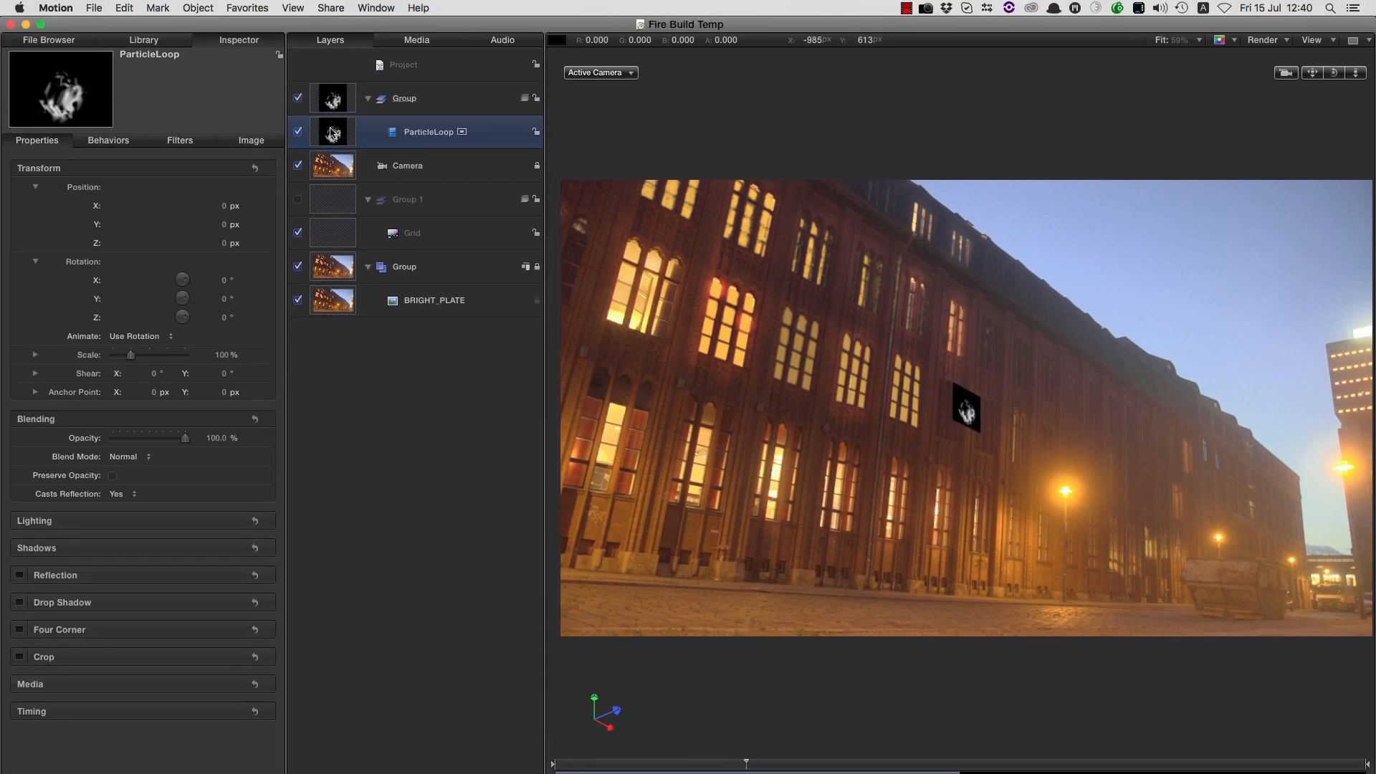
click(196, 6)
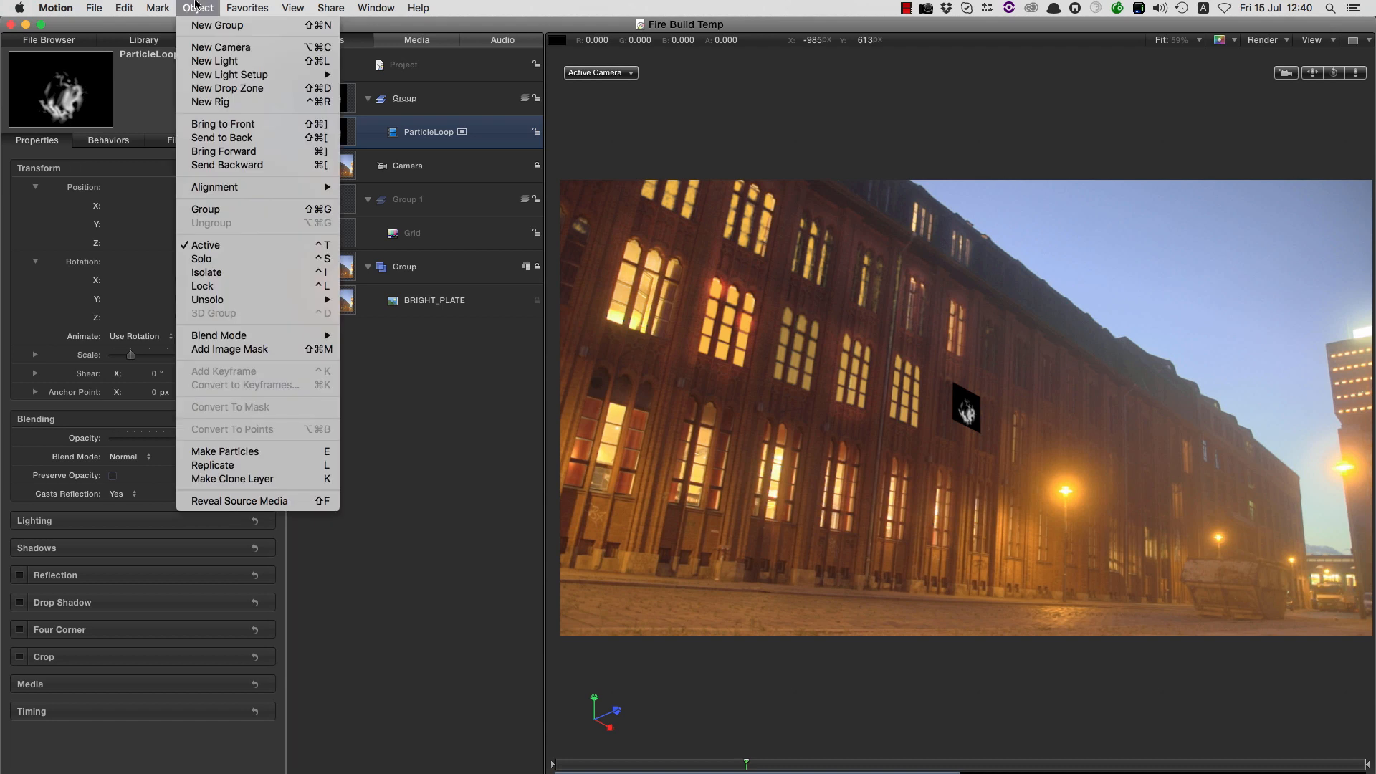
click(292, 452)
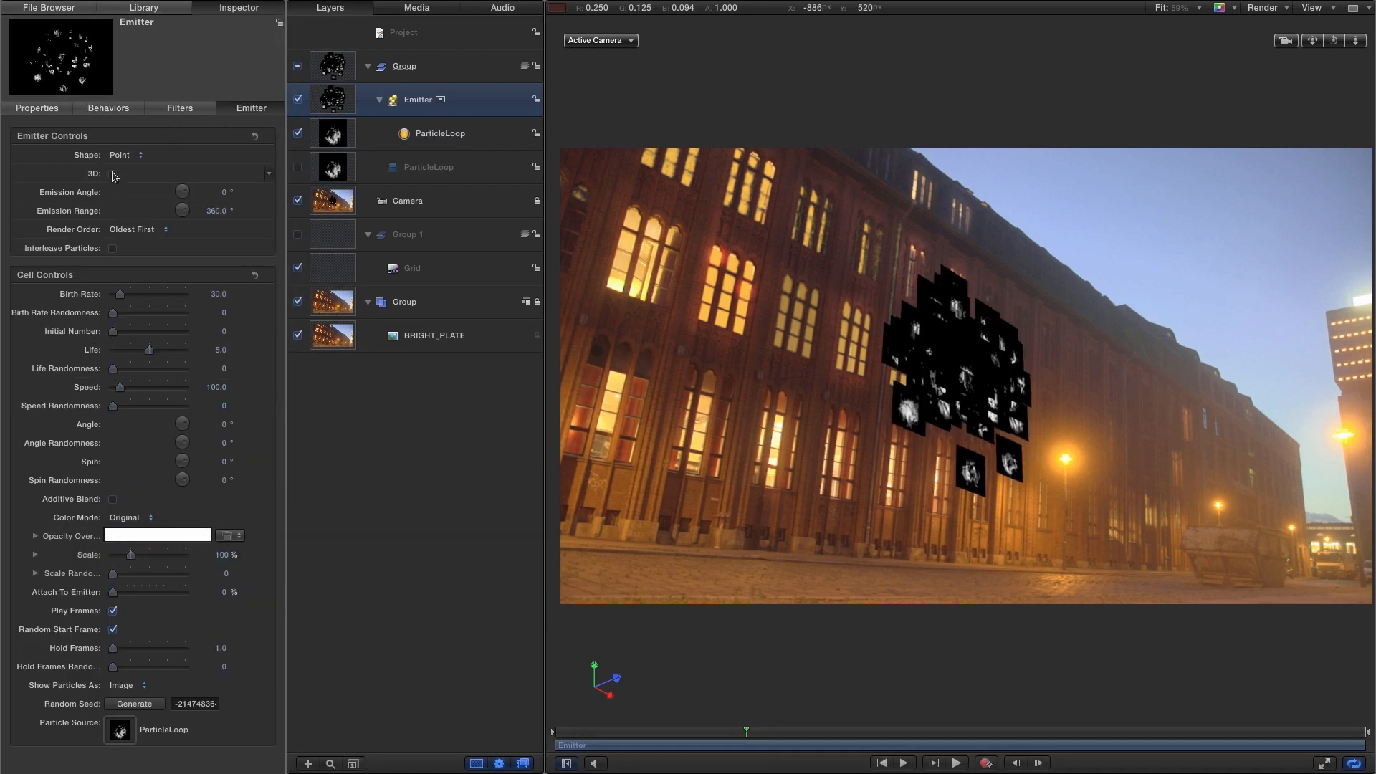
Make the emitter 3D, with a Box shape and a Random Fill arrangement
click(113, 174)
click(122, 154)
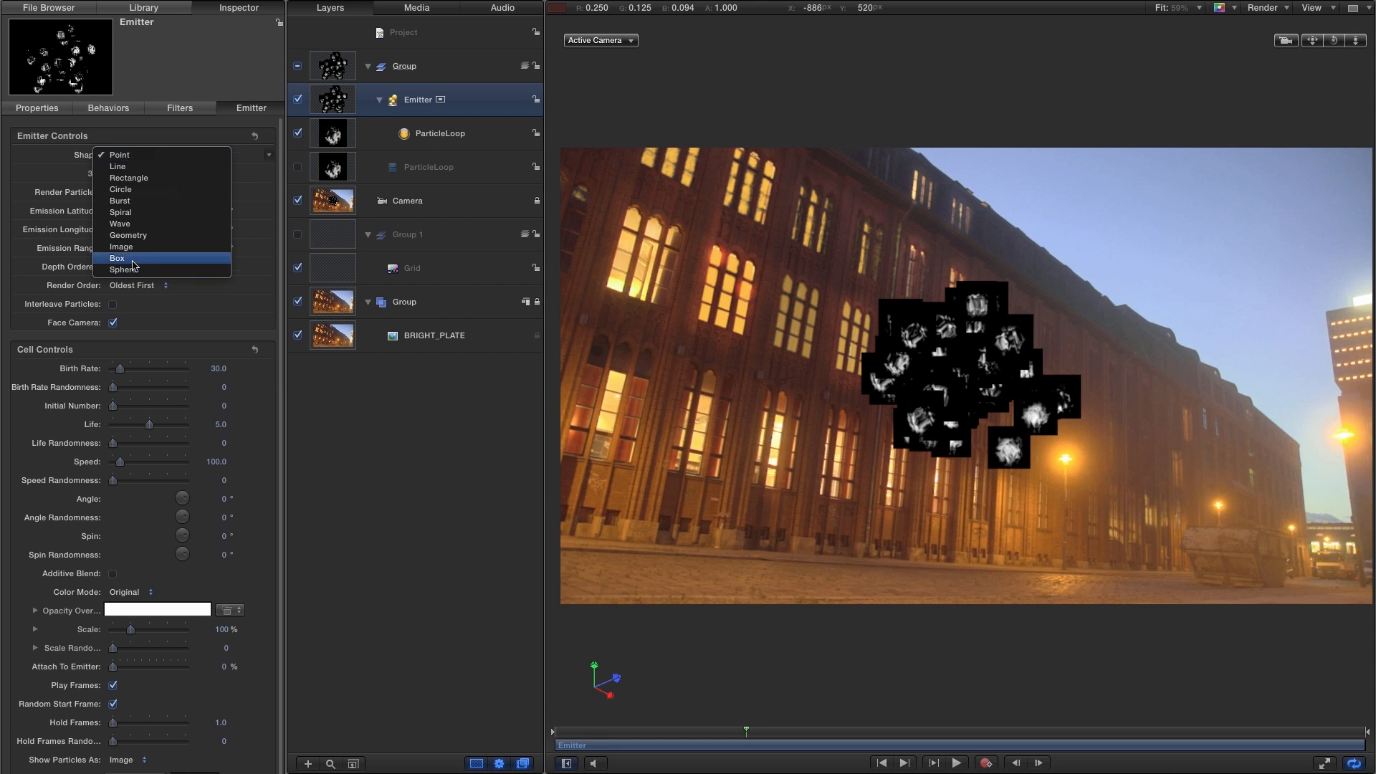
click(169, 155)
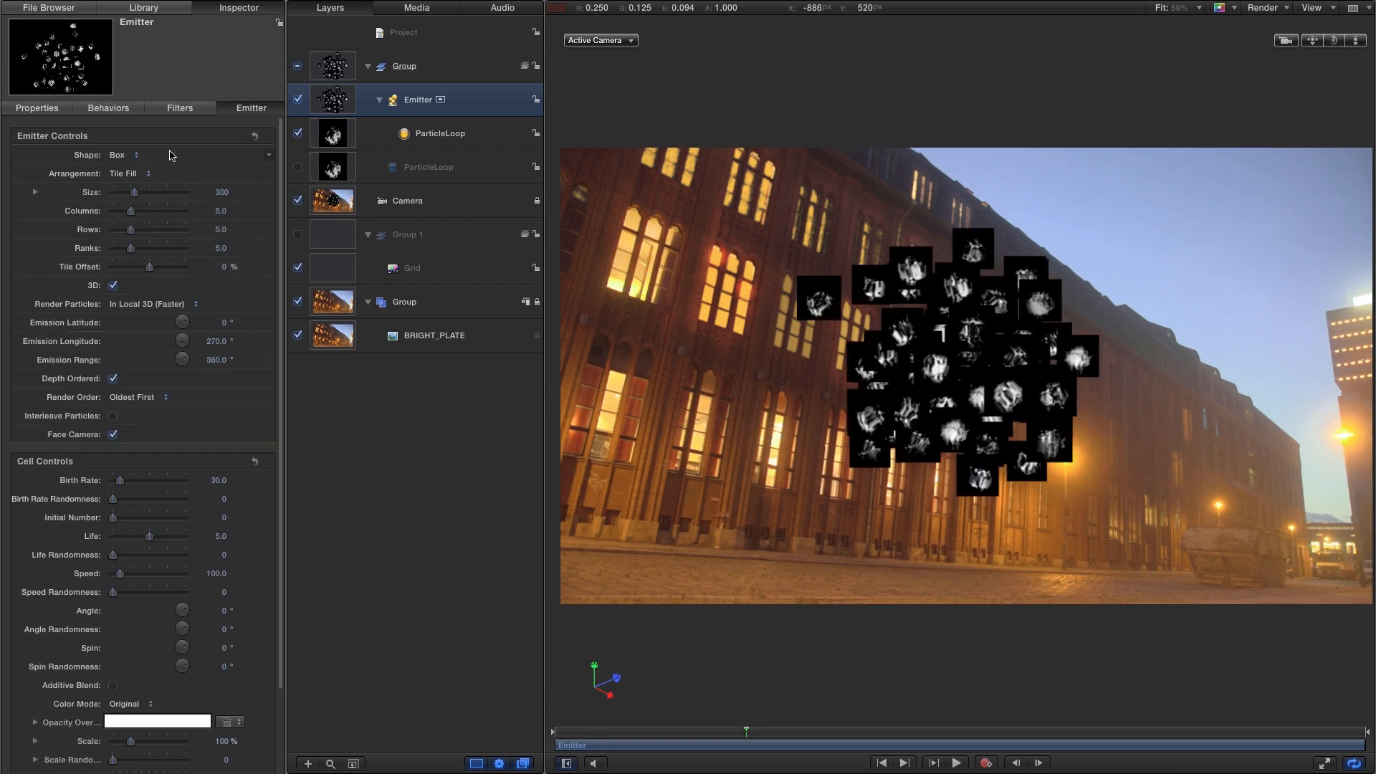
click(122, 175)
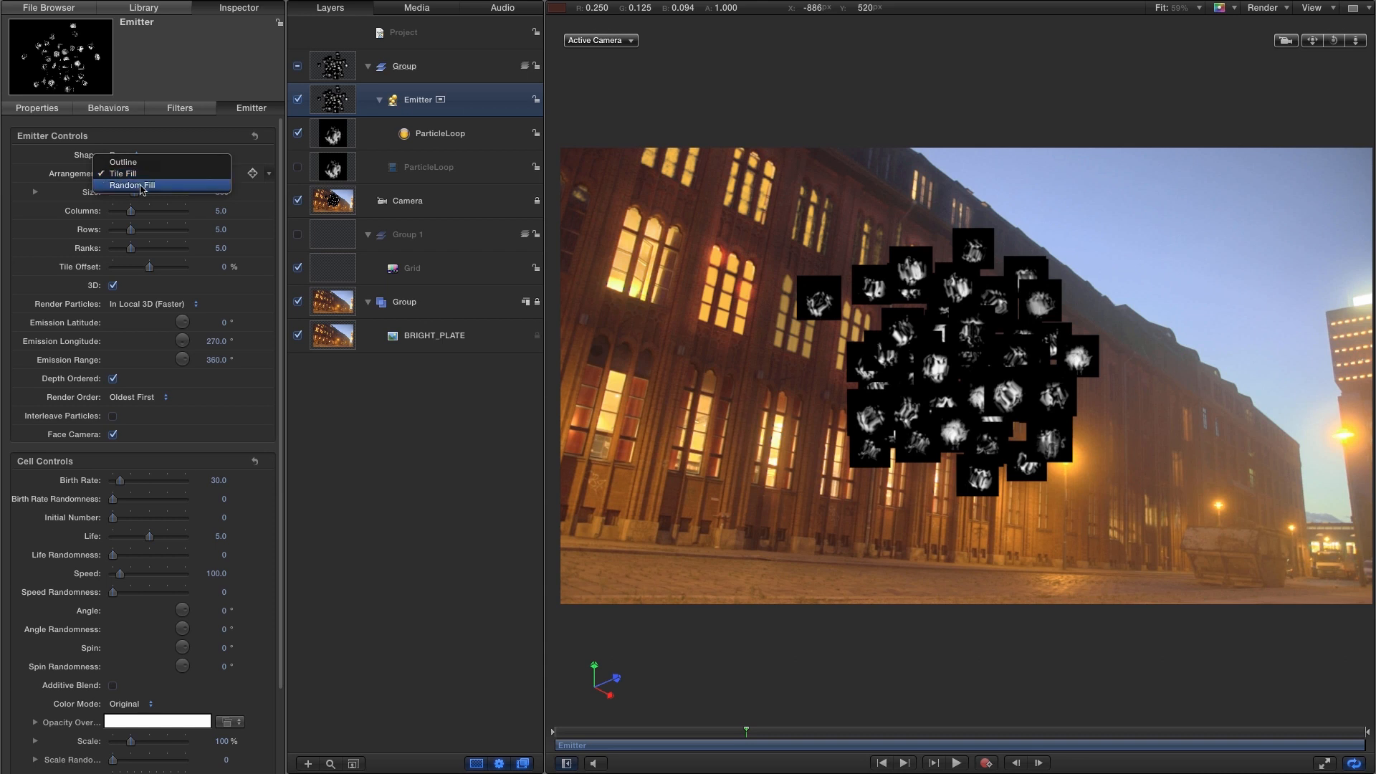
click(141, 186)
Set the emitter box to width 95, height 220 and depth 25, and return to the first frame
click(35, 192)
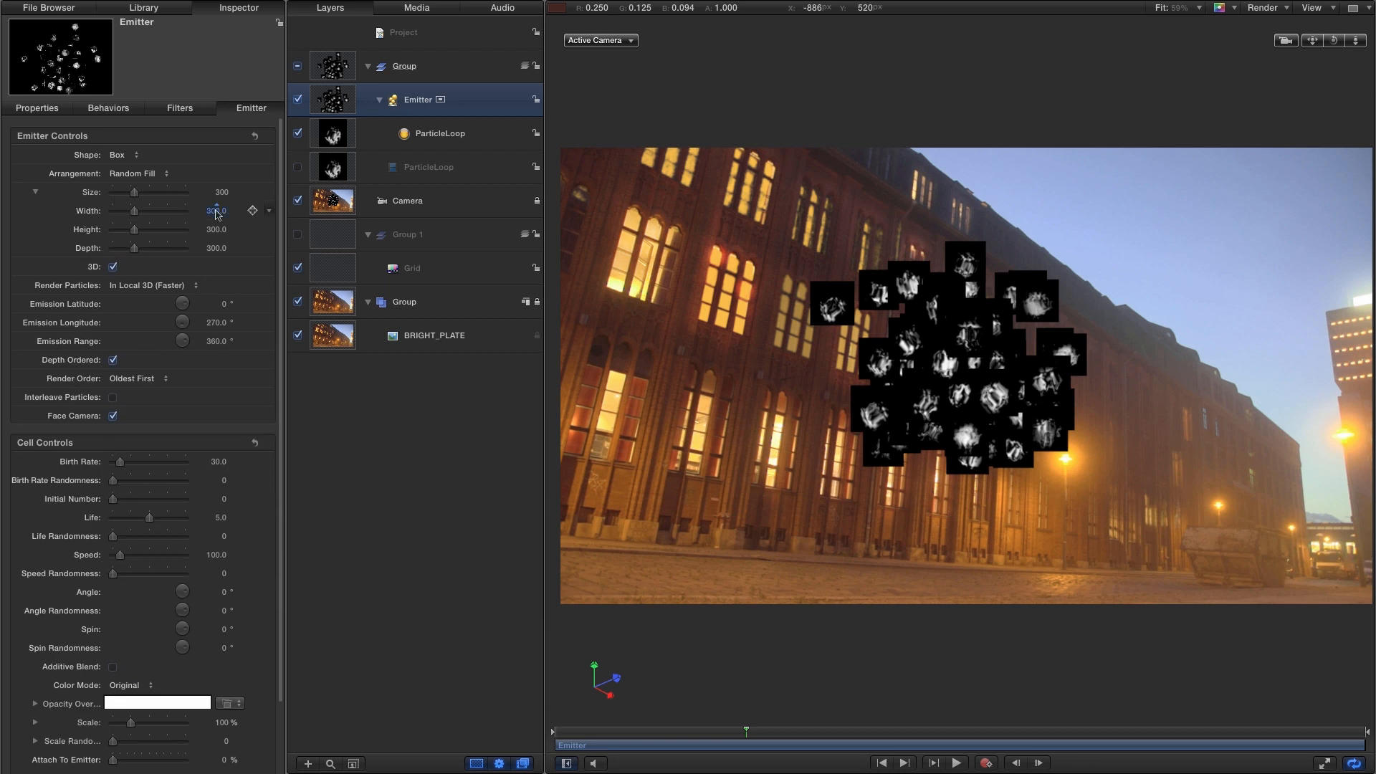
click(217, 212)
text(95)
key(Tab)
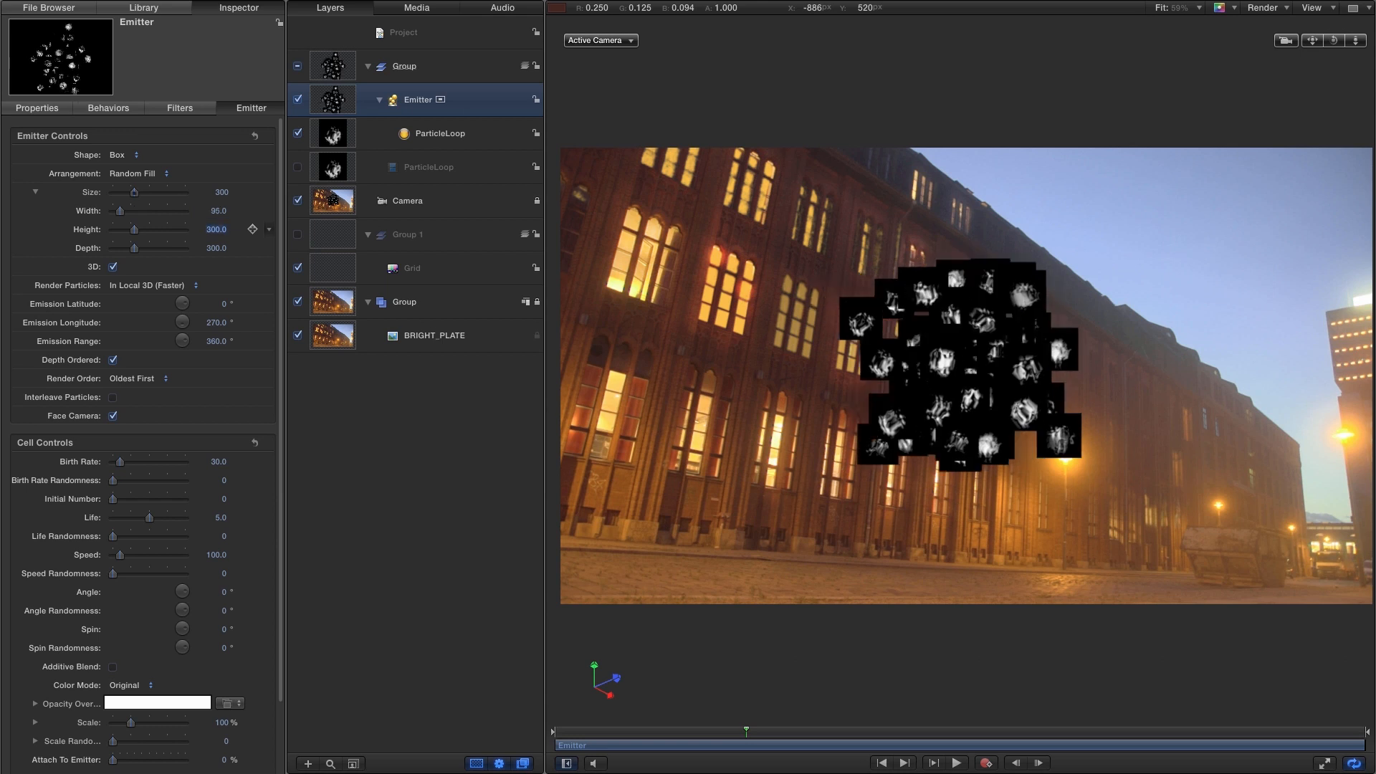
text(220)
key(Tab)
text(25)
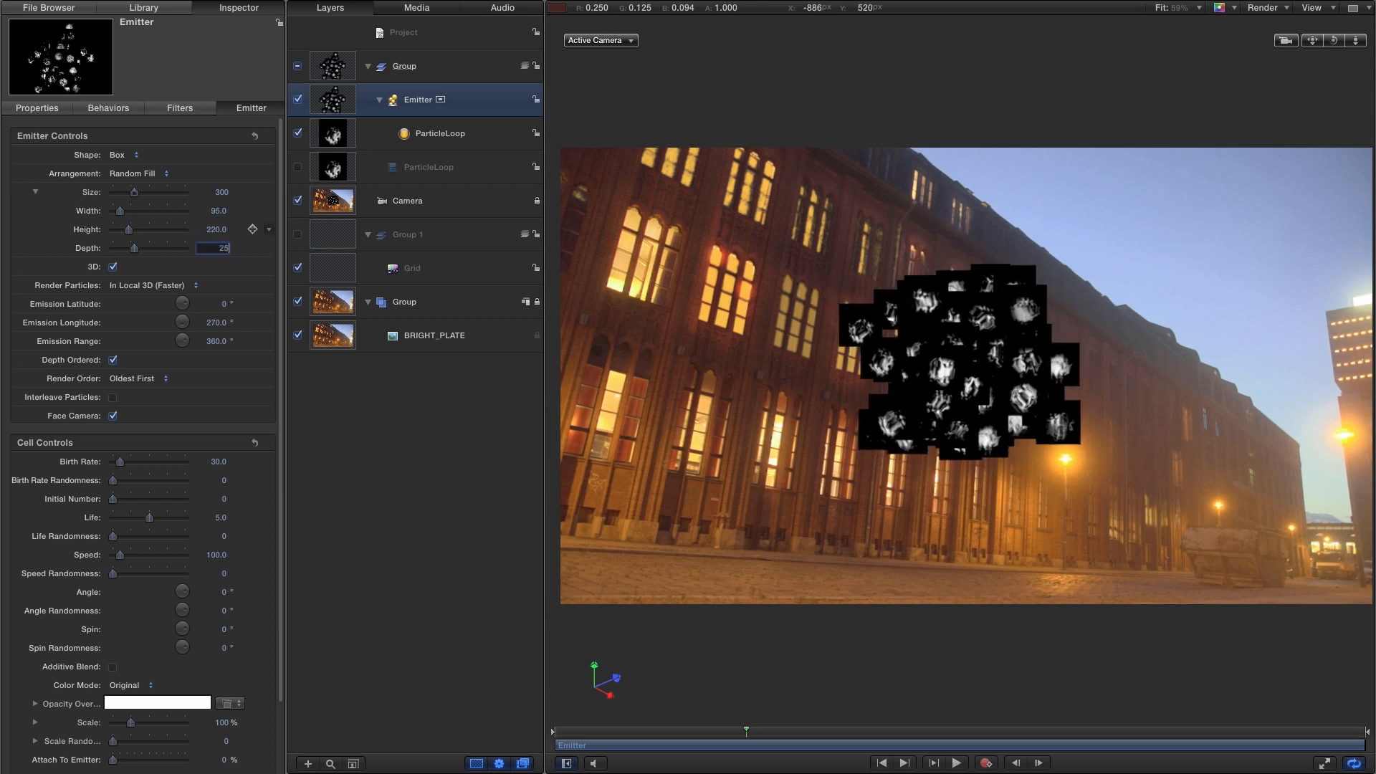
key(Return)
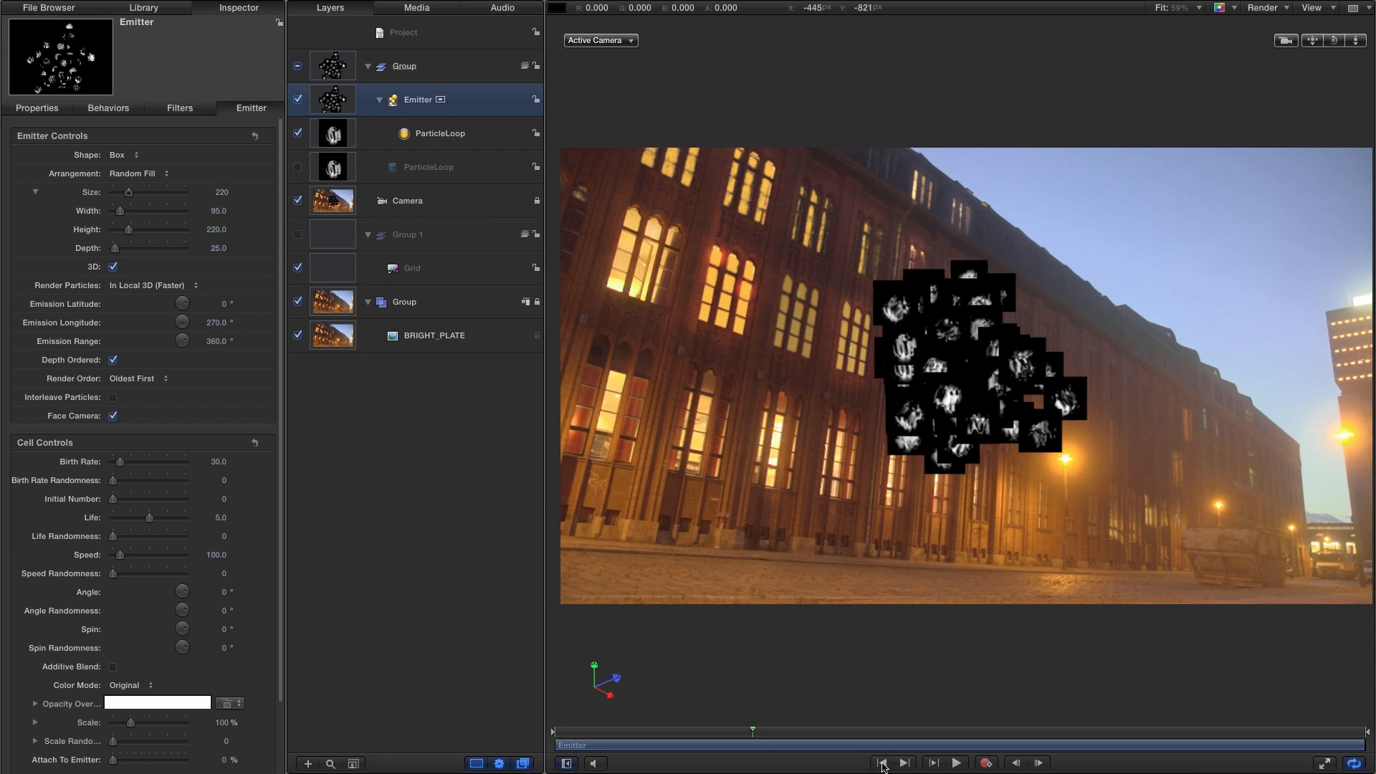
click(882, 764)
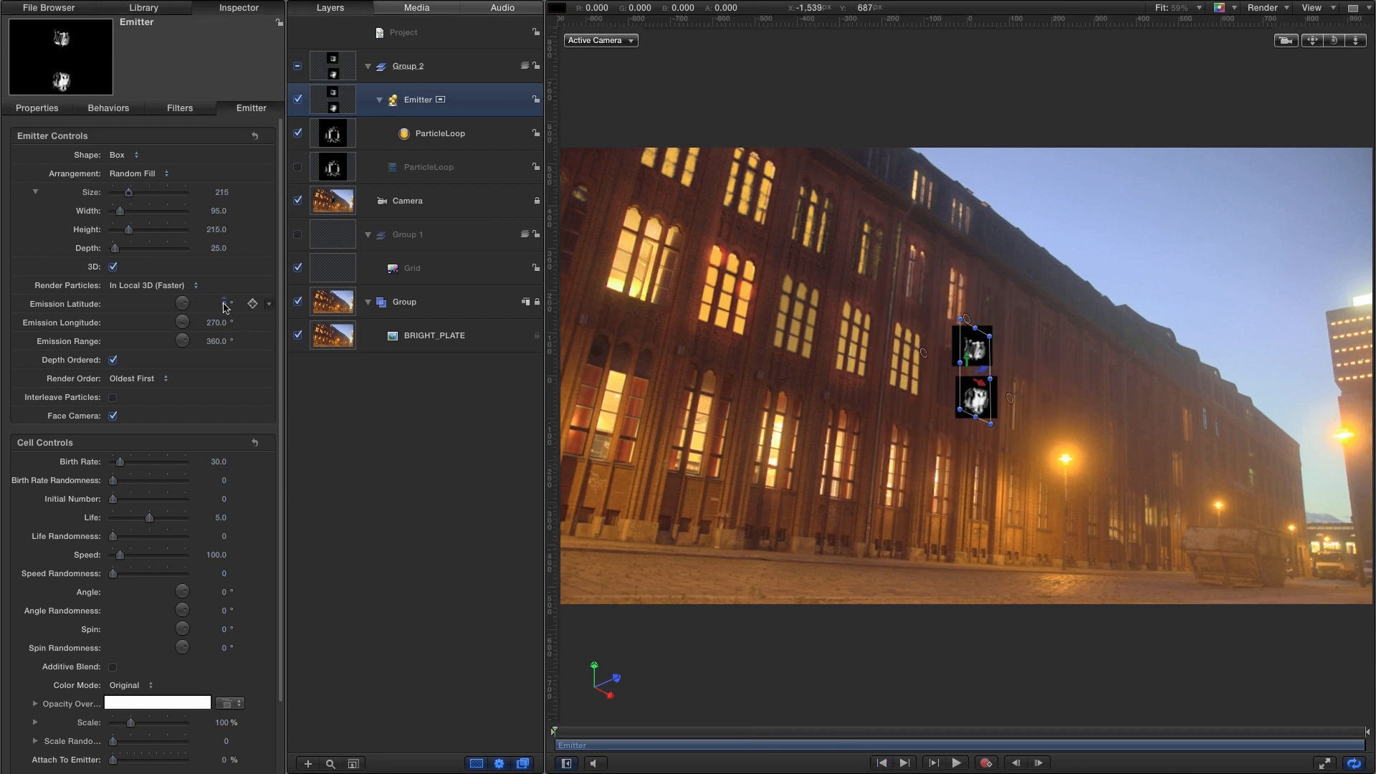
Set the emission latitude to 90° and both the emission longitude and emission range to 0°
click(225, 306)
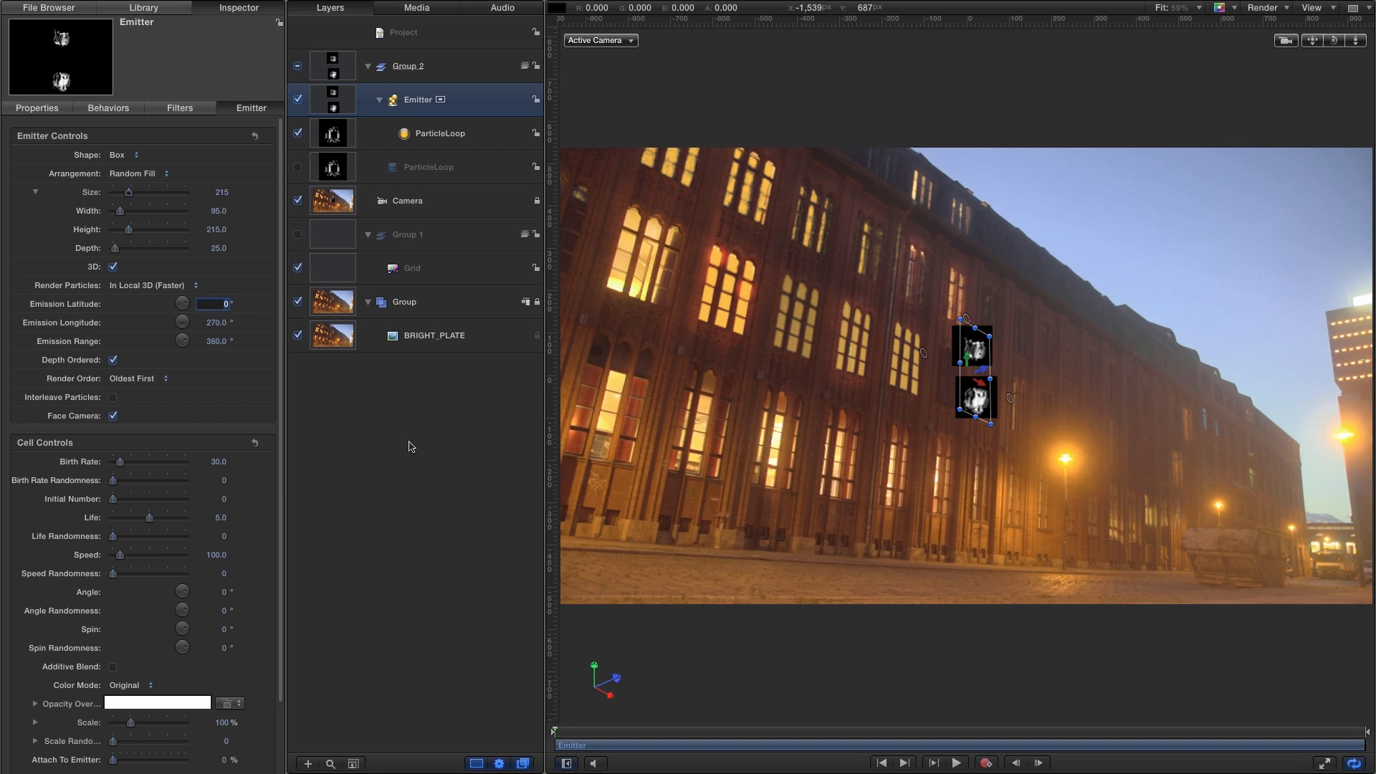
key(Tab)
text(0)
key(Tab)
Set the emitter's birth rate to 100 and its birth rate randomness to 200
click(219, 462)
text(1)
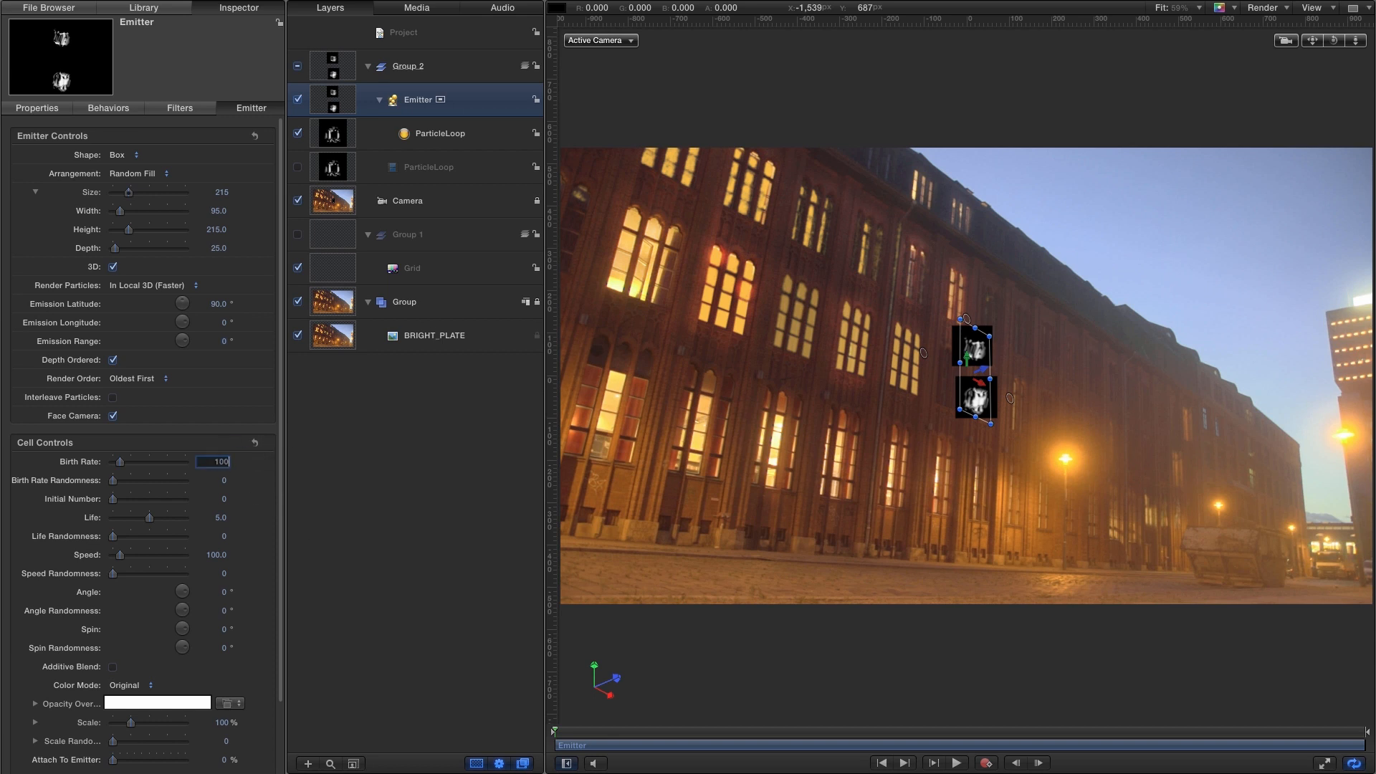
text(00)
key(Return)
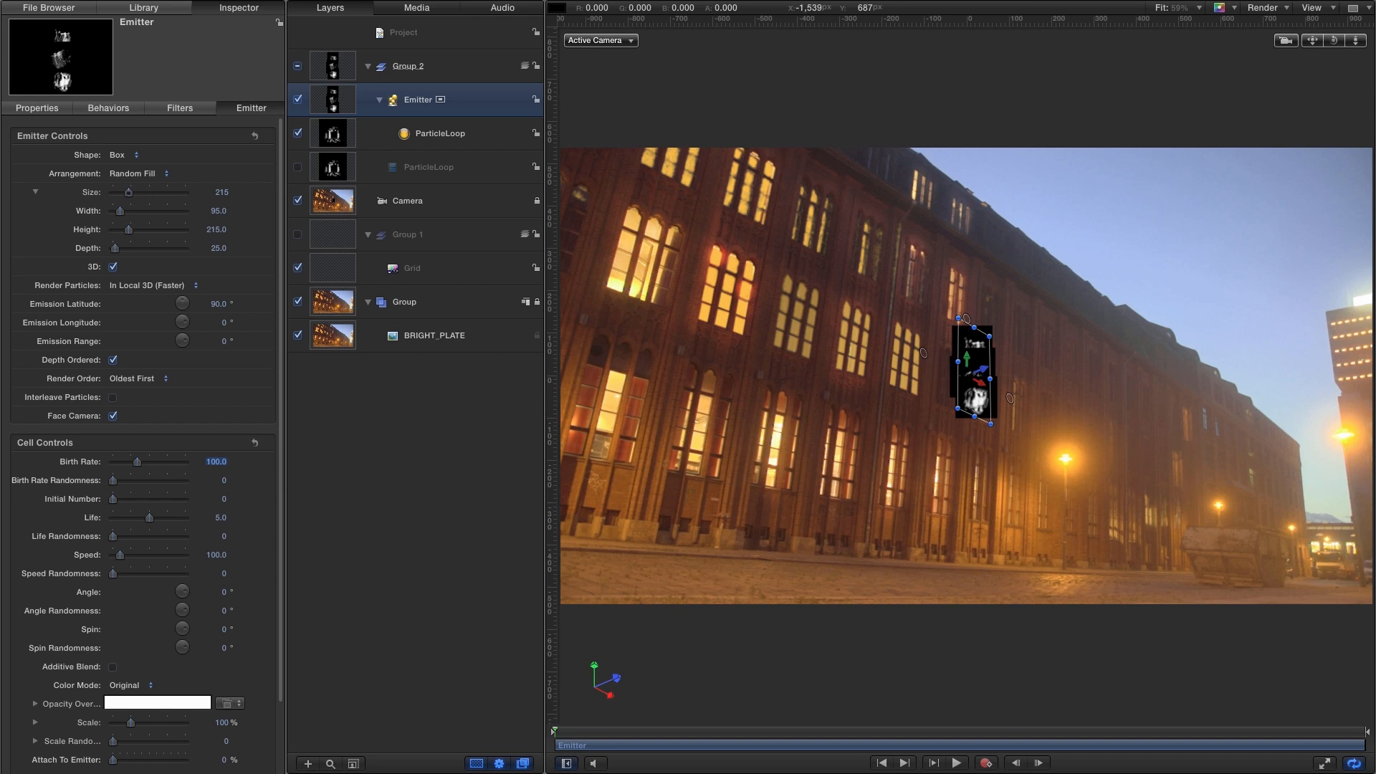
text(200)
key(Return)
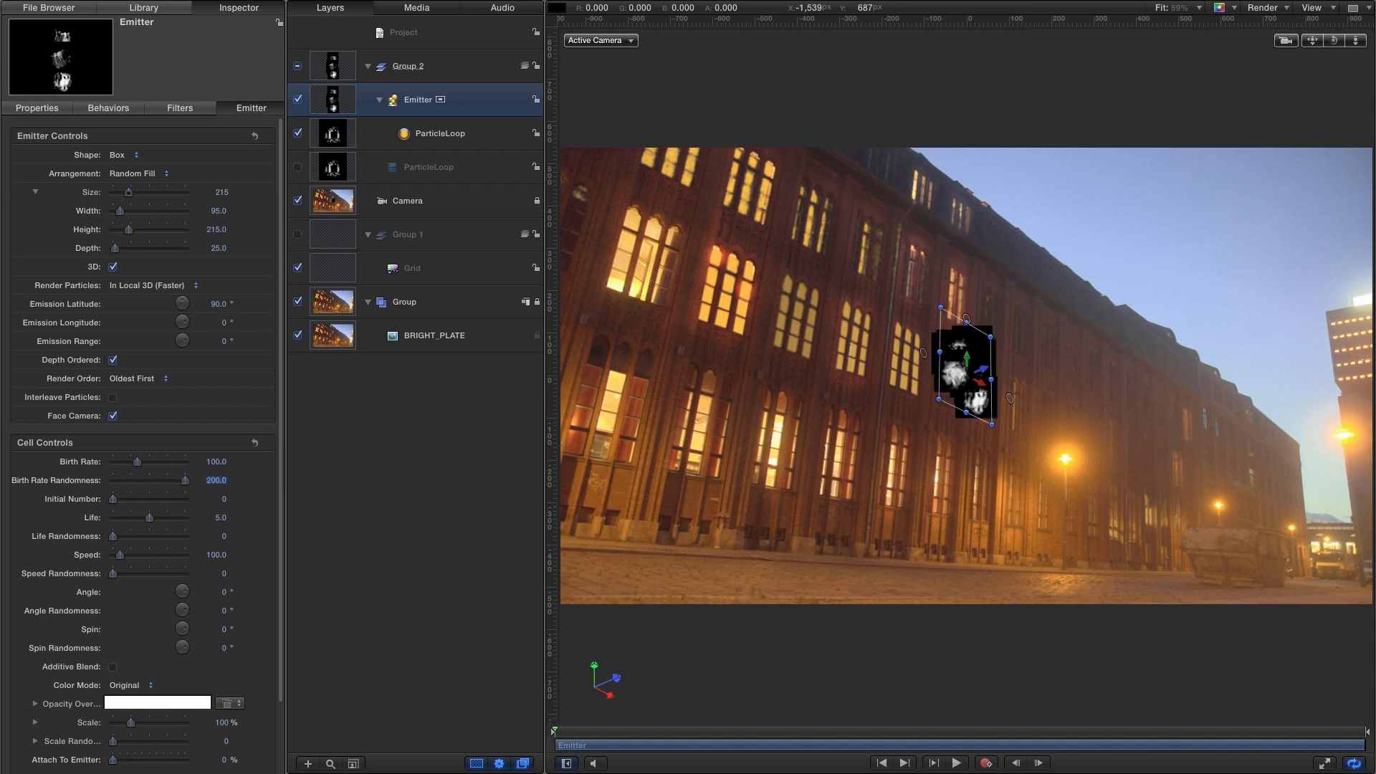
Set the emitter's blend mode to Linear Dodge
click(38, 109)
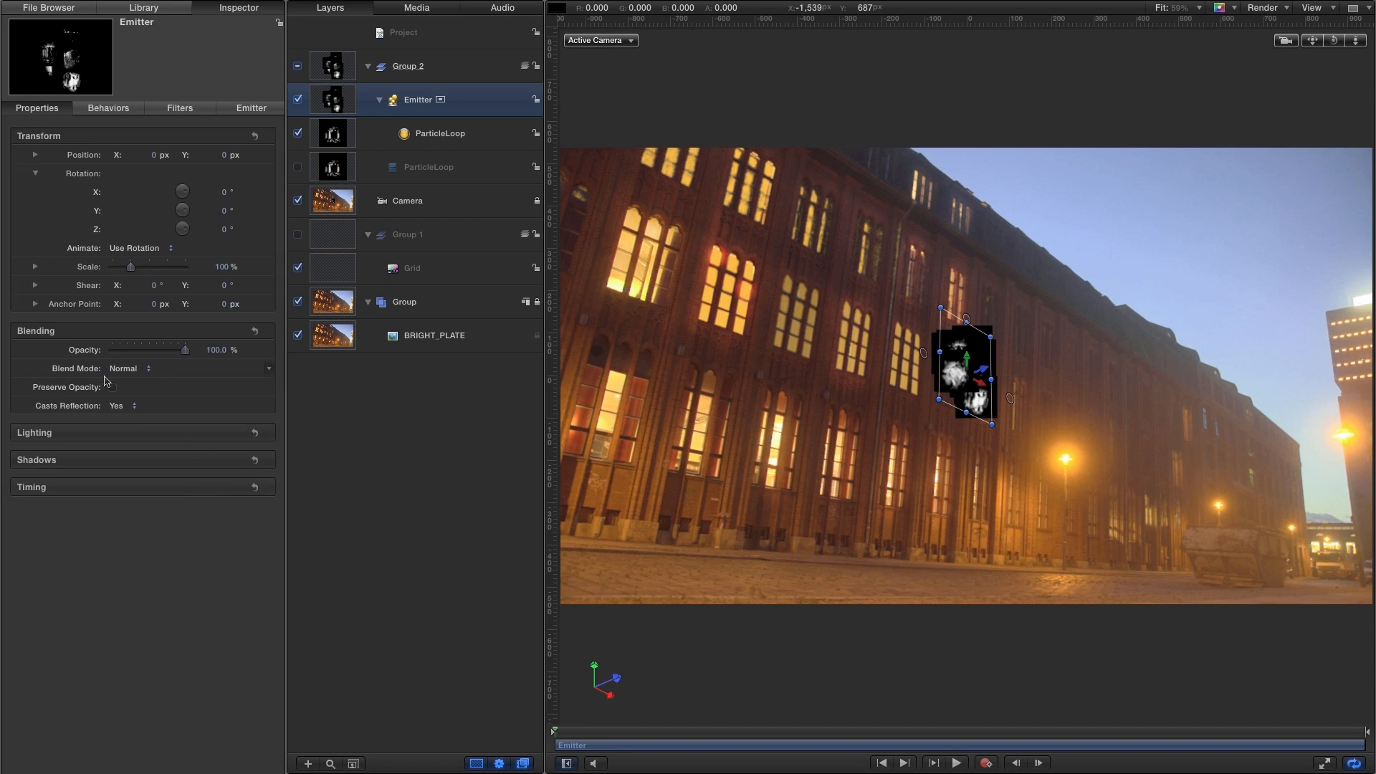
click(124, 369)
click(137, 500)
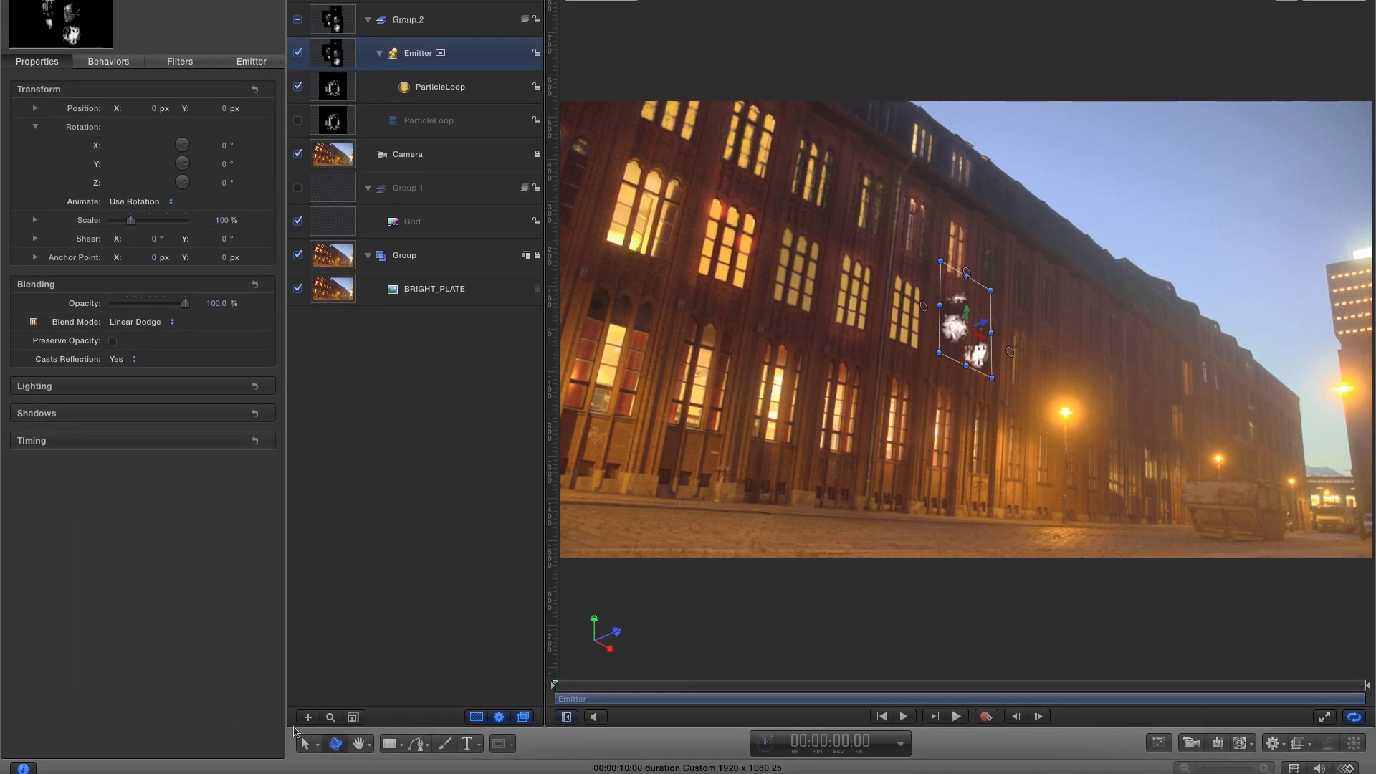
Move the emitter onto the leftmost large lit window of the upper floor, at about X -615.9 and Y 252.8 px
click(314, 747)
click(362, 719)
drag(969, 346, 639, 218)
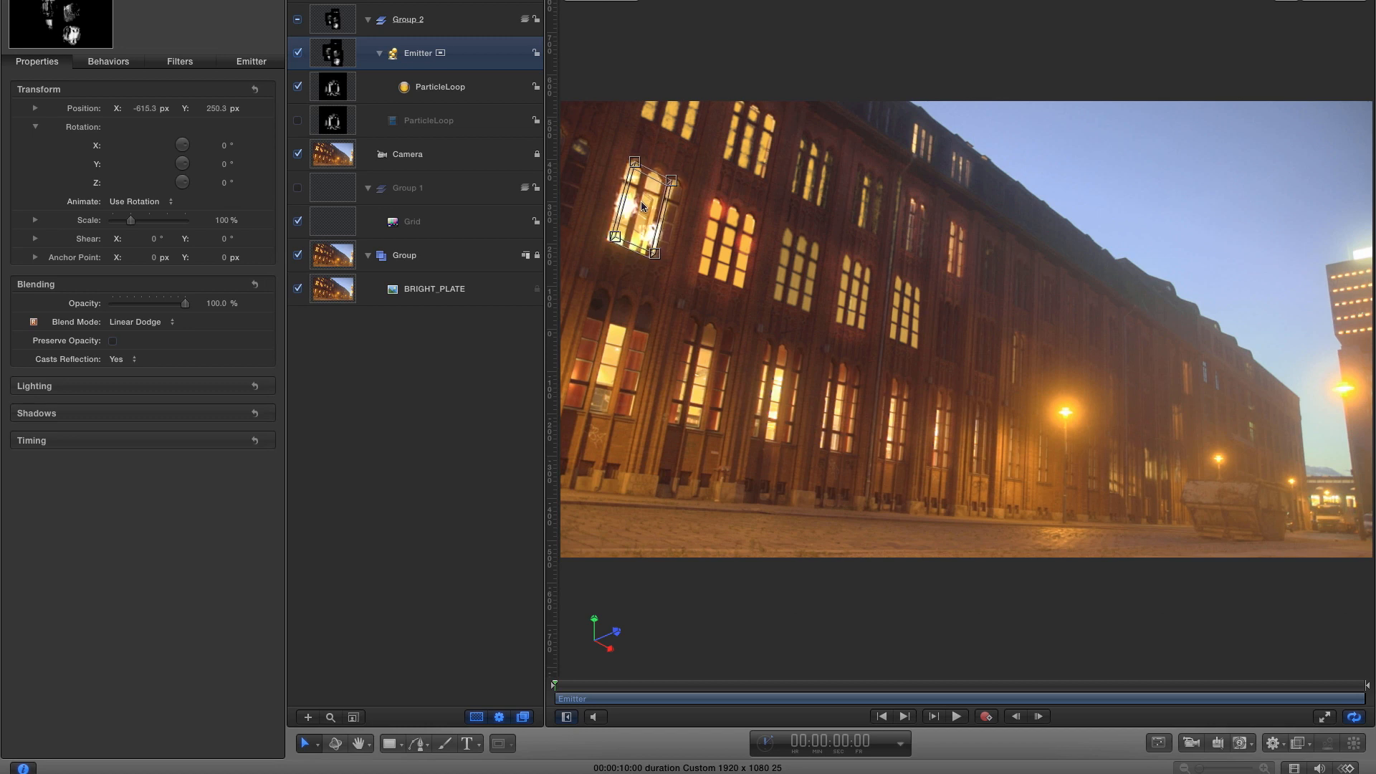
drag(643, 204, 640, 205)
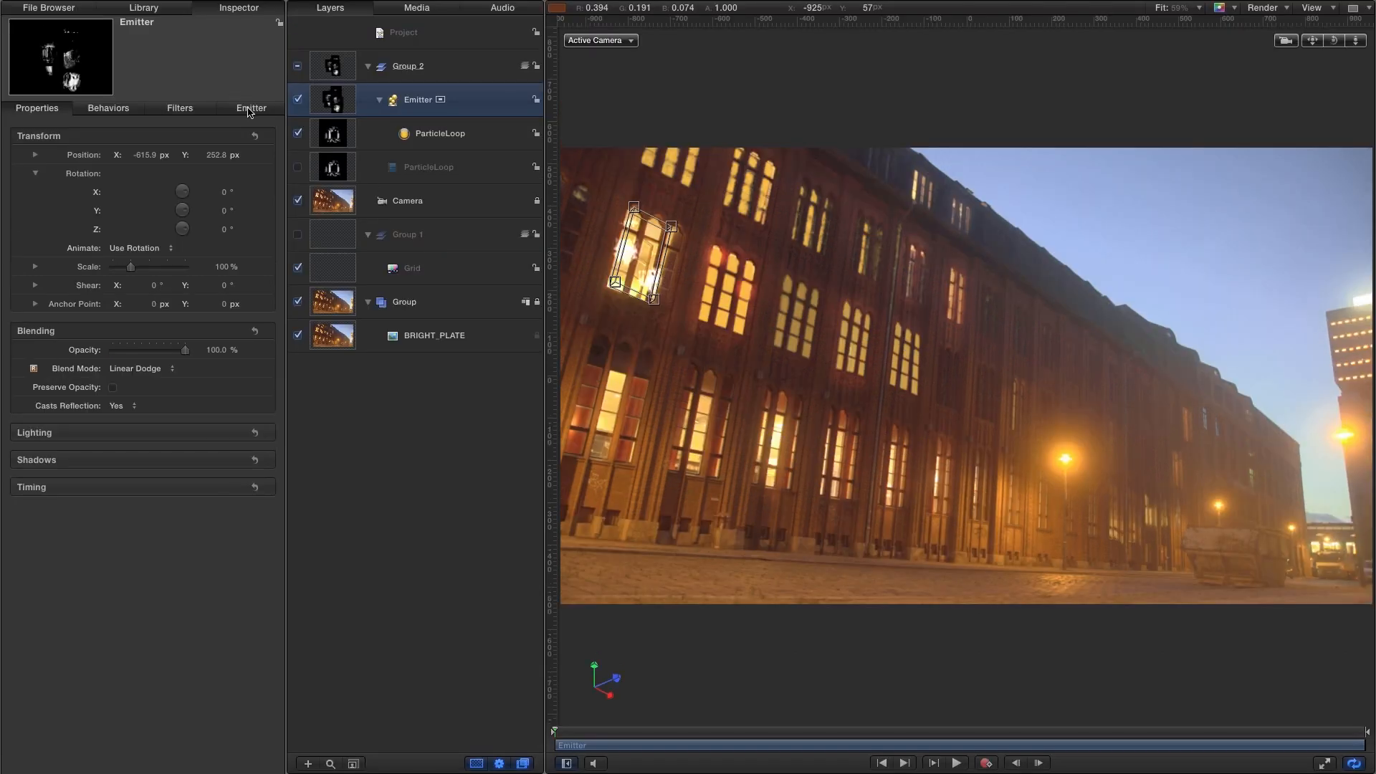
Set the emitter's initial number to 50, life to 1, life randomness to 0.6 and speed to 0
click(249, 108)
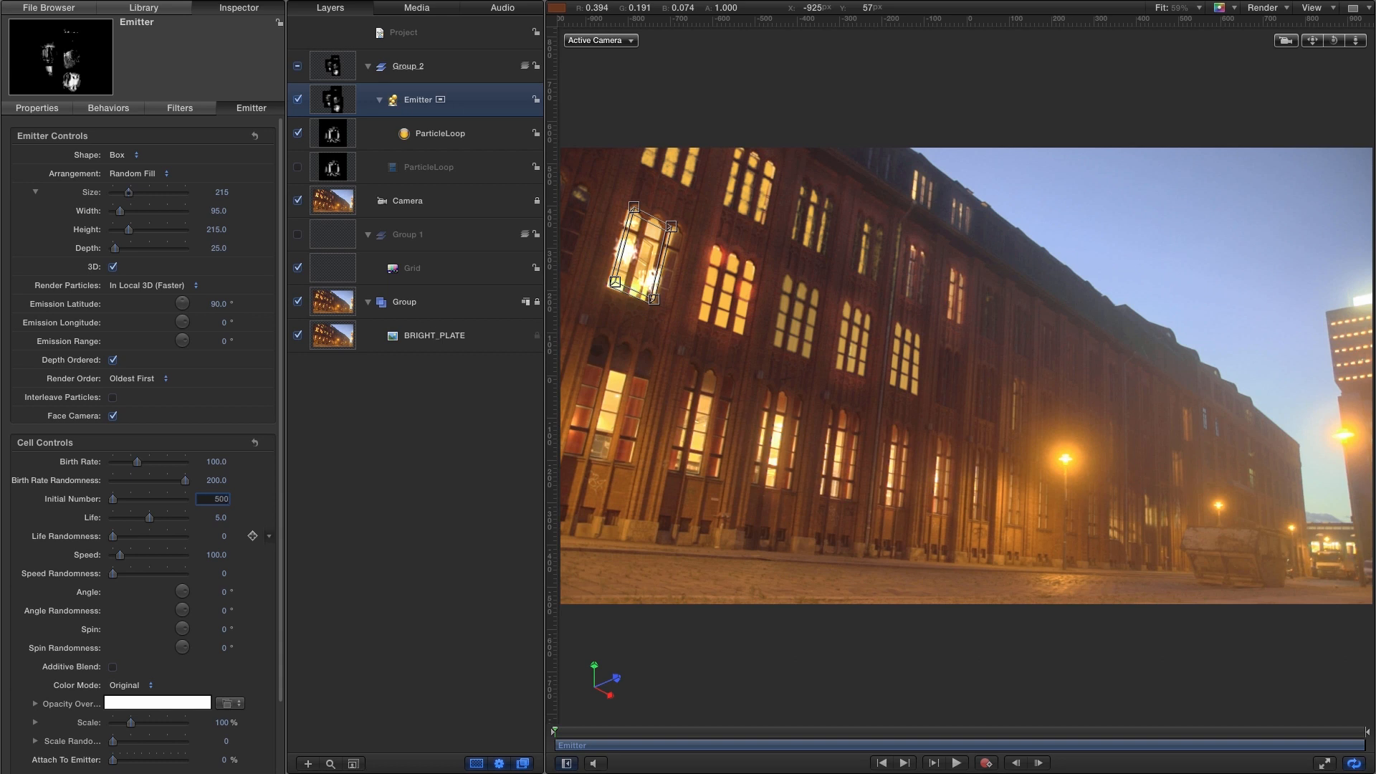
key(Tab)
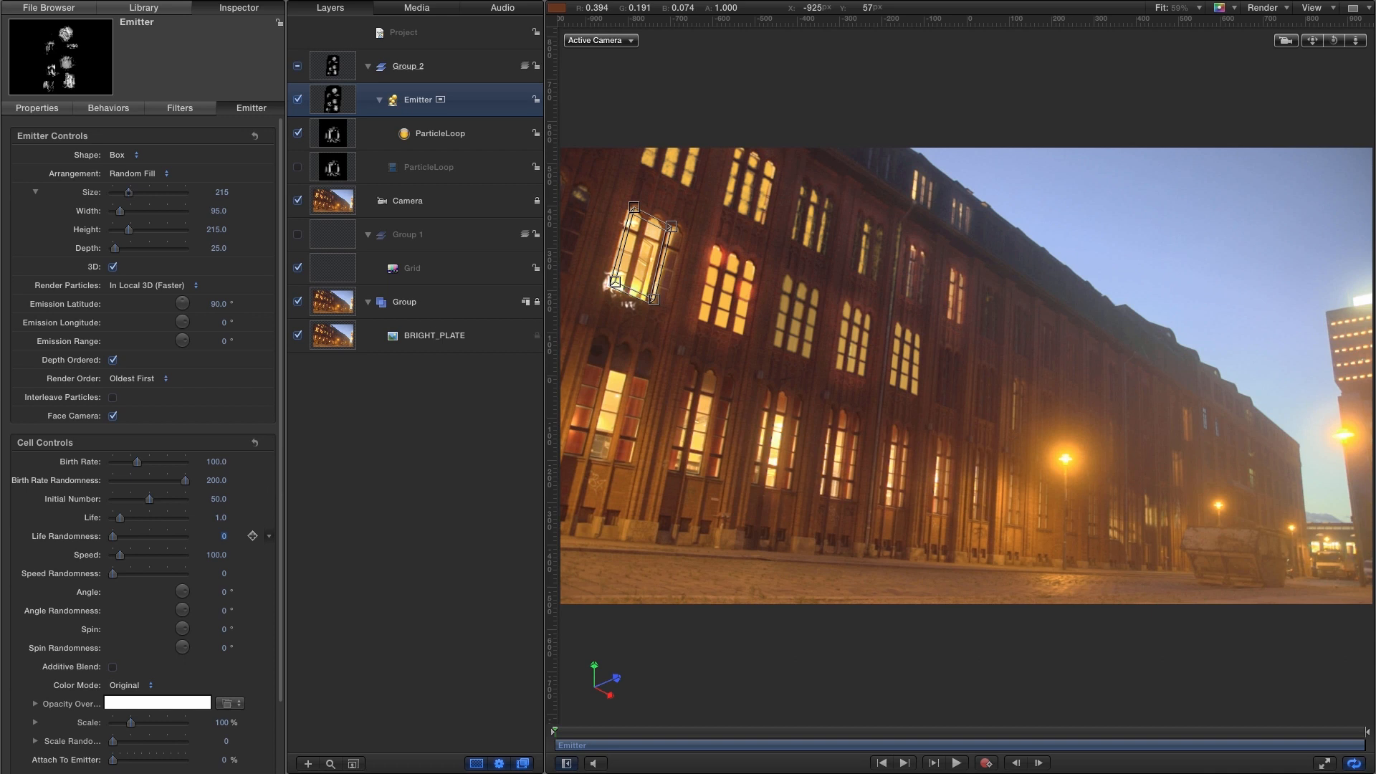
key(BackSpace)
text(.6)
key(Tab)
text(0)
key(Return)
Set spin randomness to 360° and enable additive blending for the particles, then preview the playback
click(225, 647)
text(360)
key(Return)
click(113, 667)
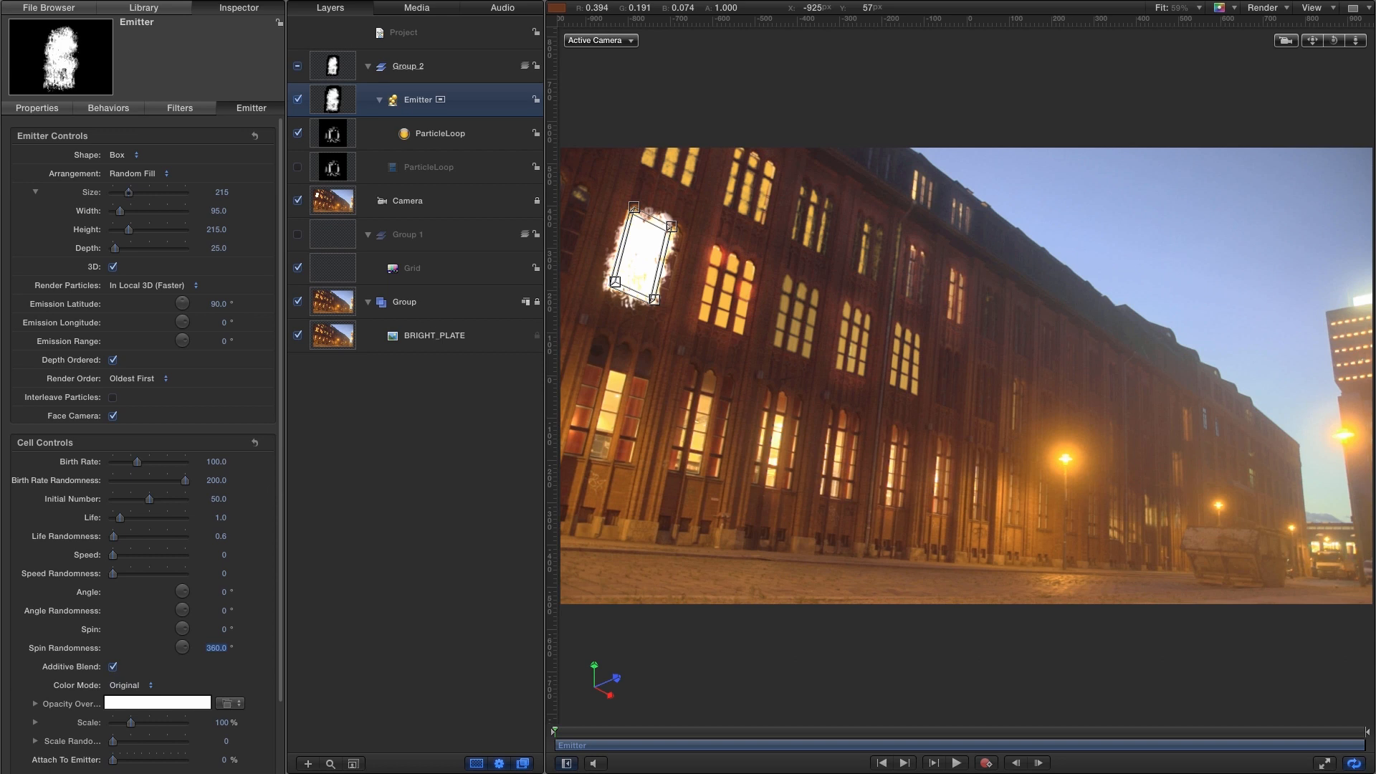
click(957, 765)
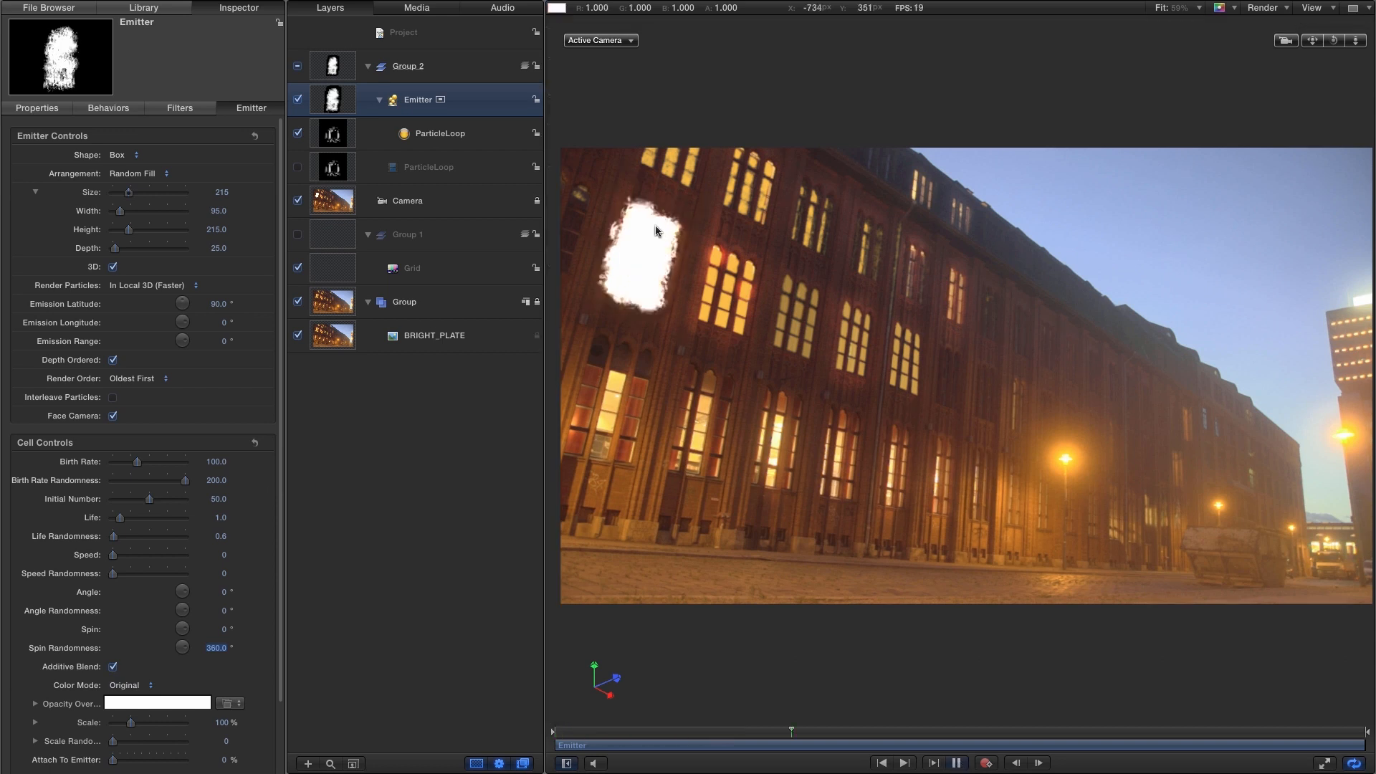
key(space)
Set the particle color mode to Over Life and expand its color gradient
scroll(143, 444, down, 5)
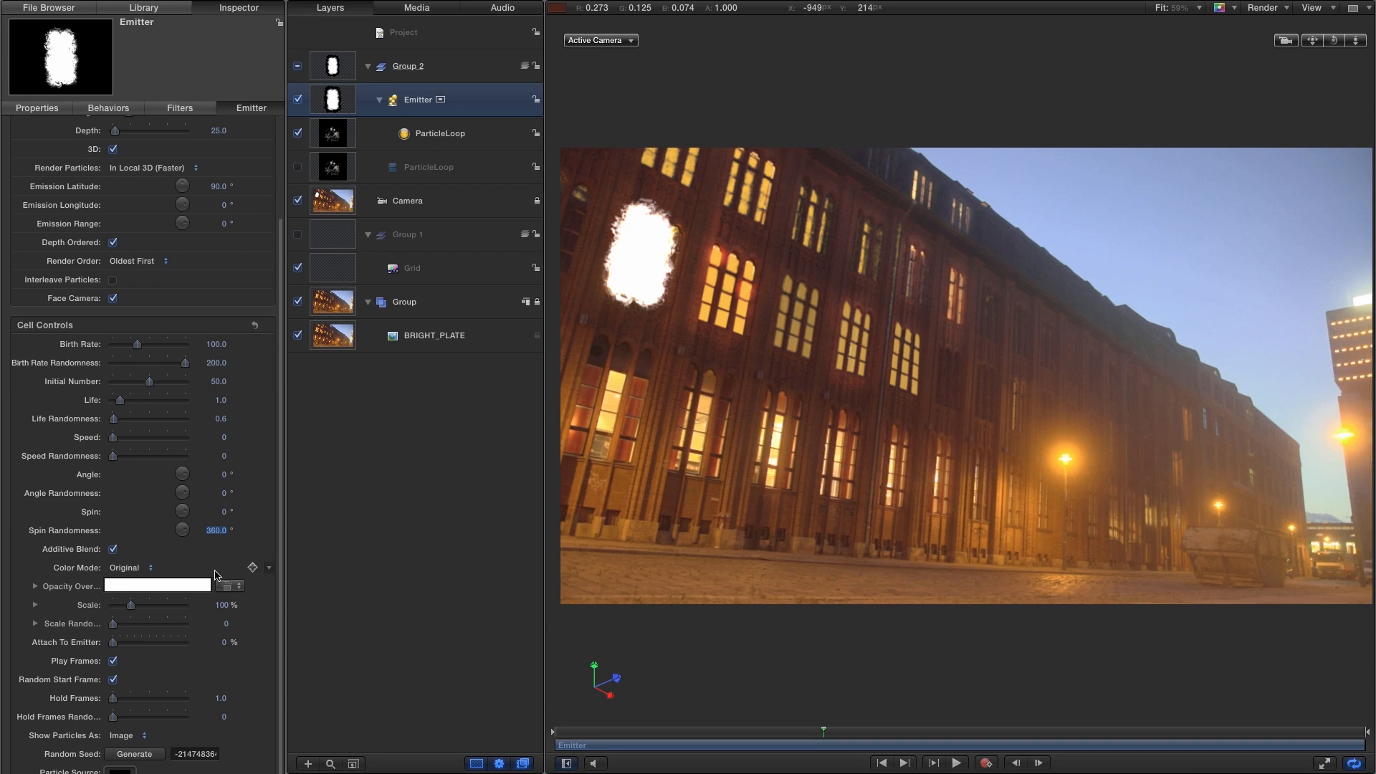
click(123, 568)
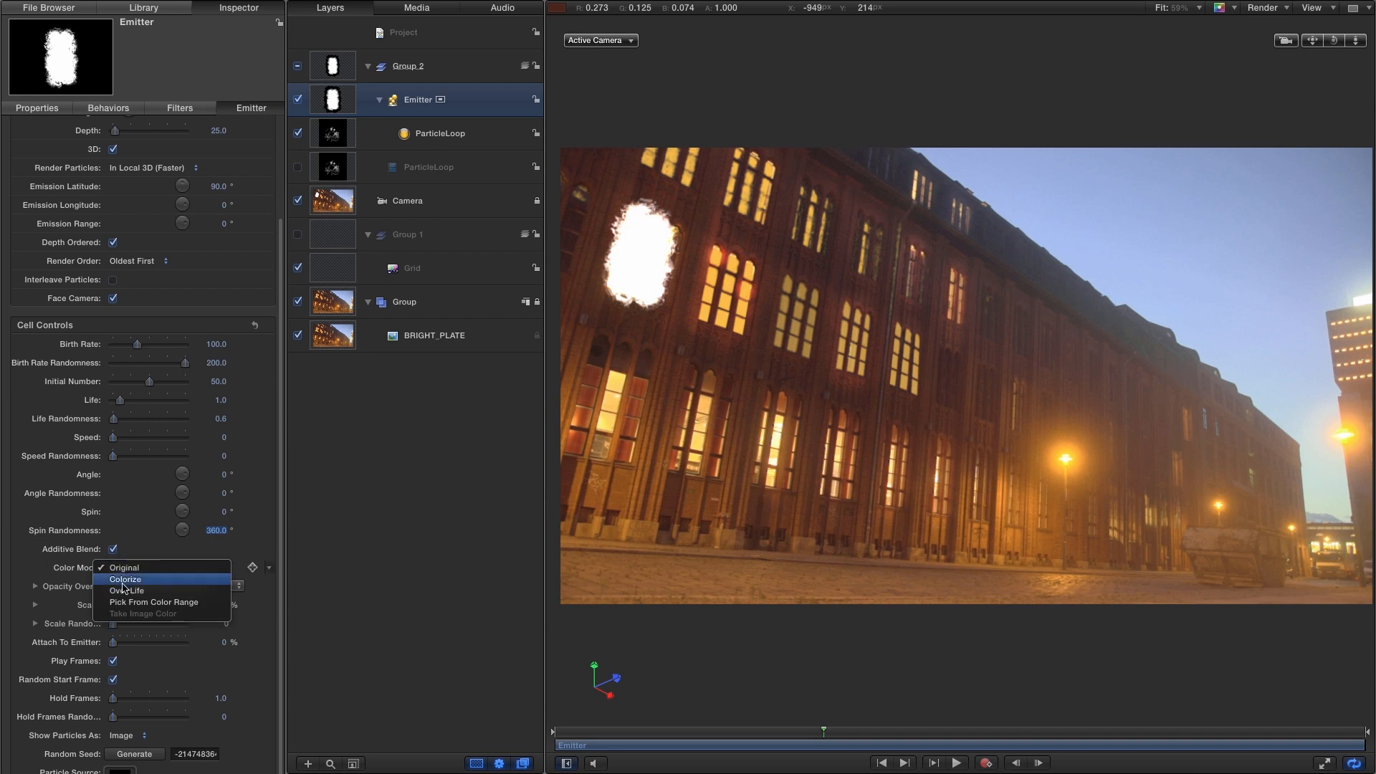
click(126, 590)
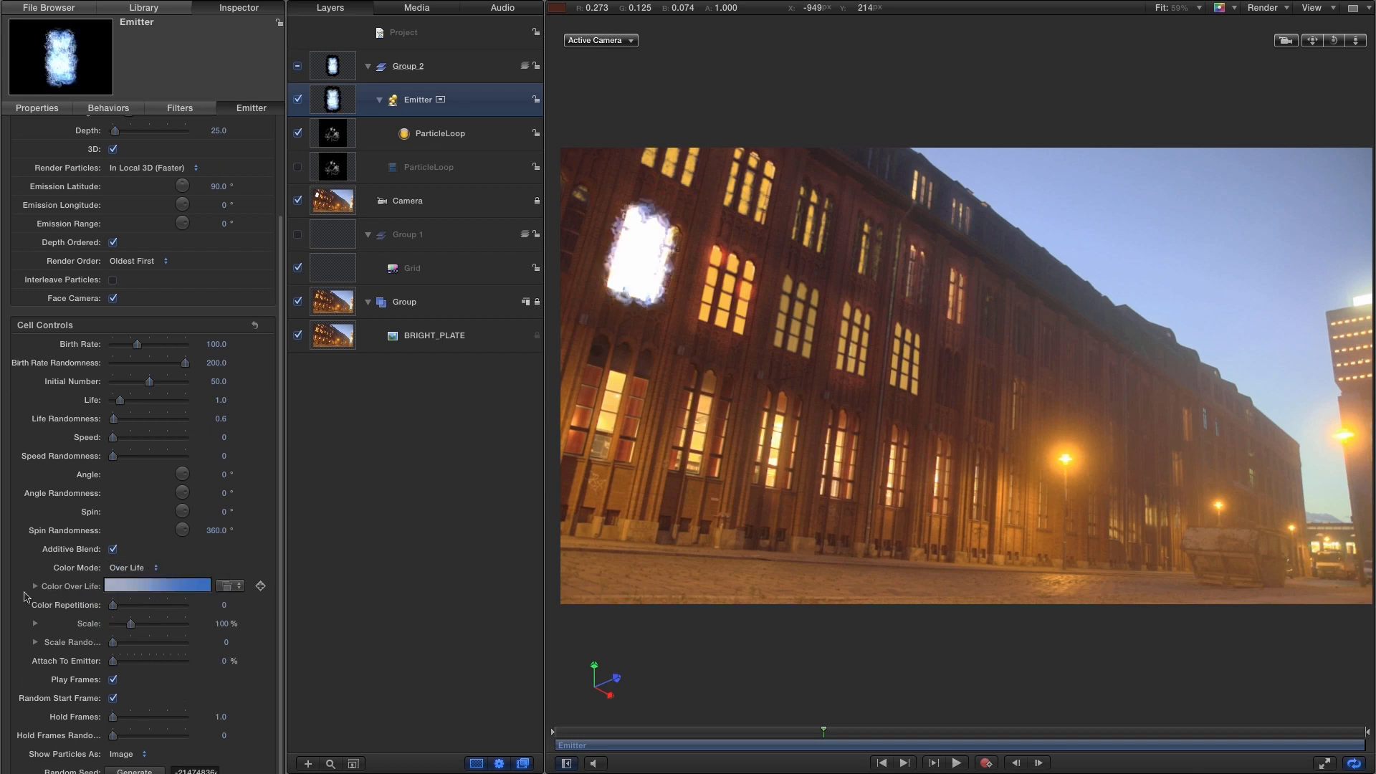
click(34, 587)
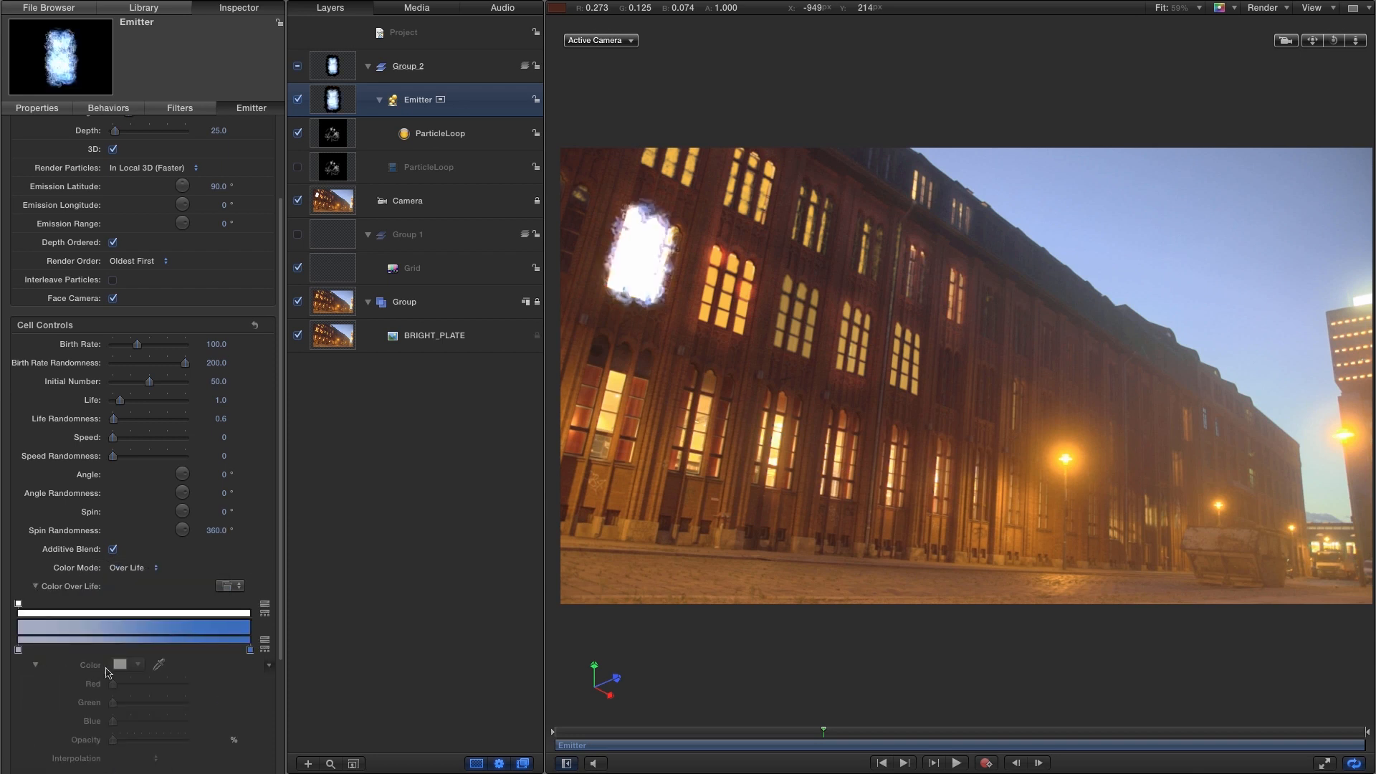
Add two opacity points to the Color Over Life gradient and set the starting point's opacity to 0%
scroll(285, 548, down, 5)
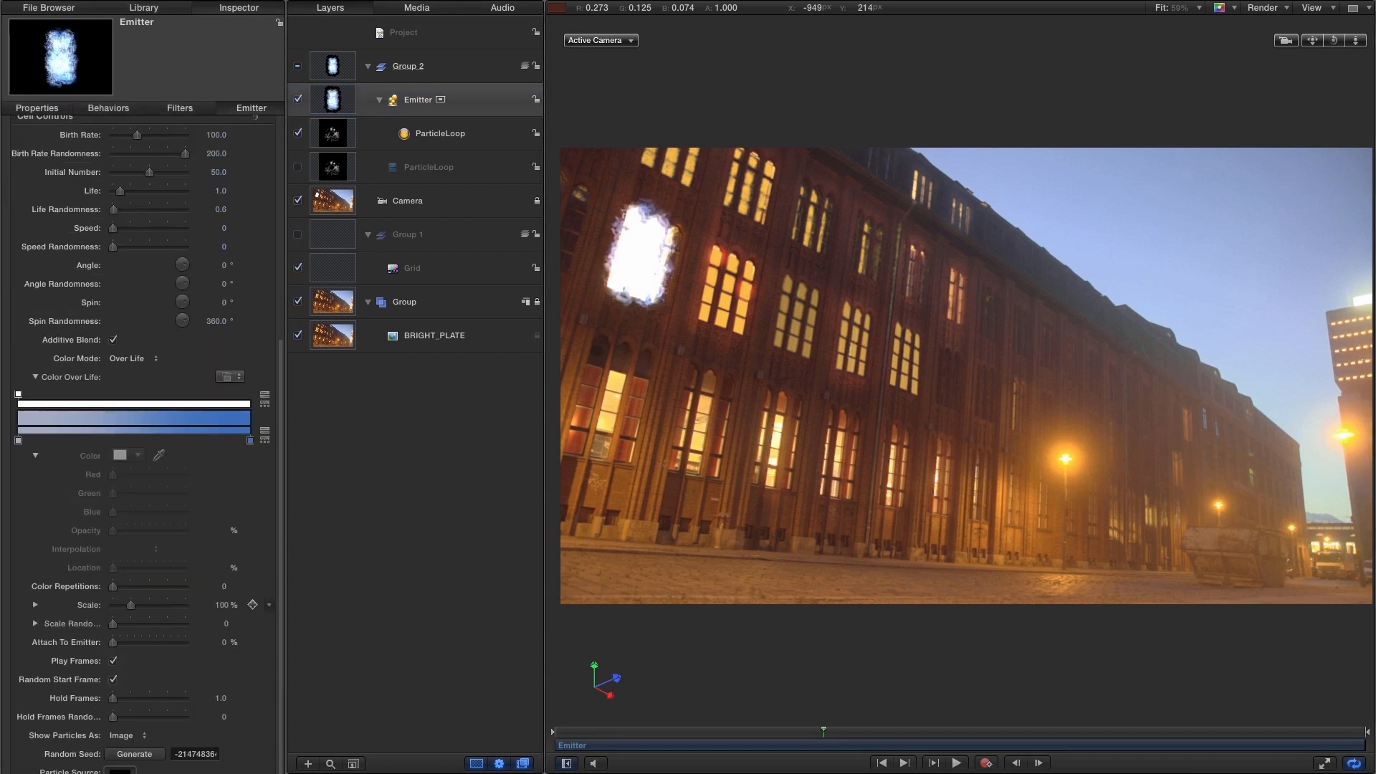
click(67, 405)
click(240, 405)
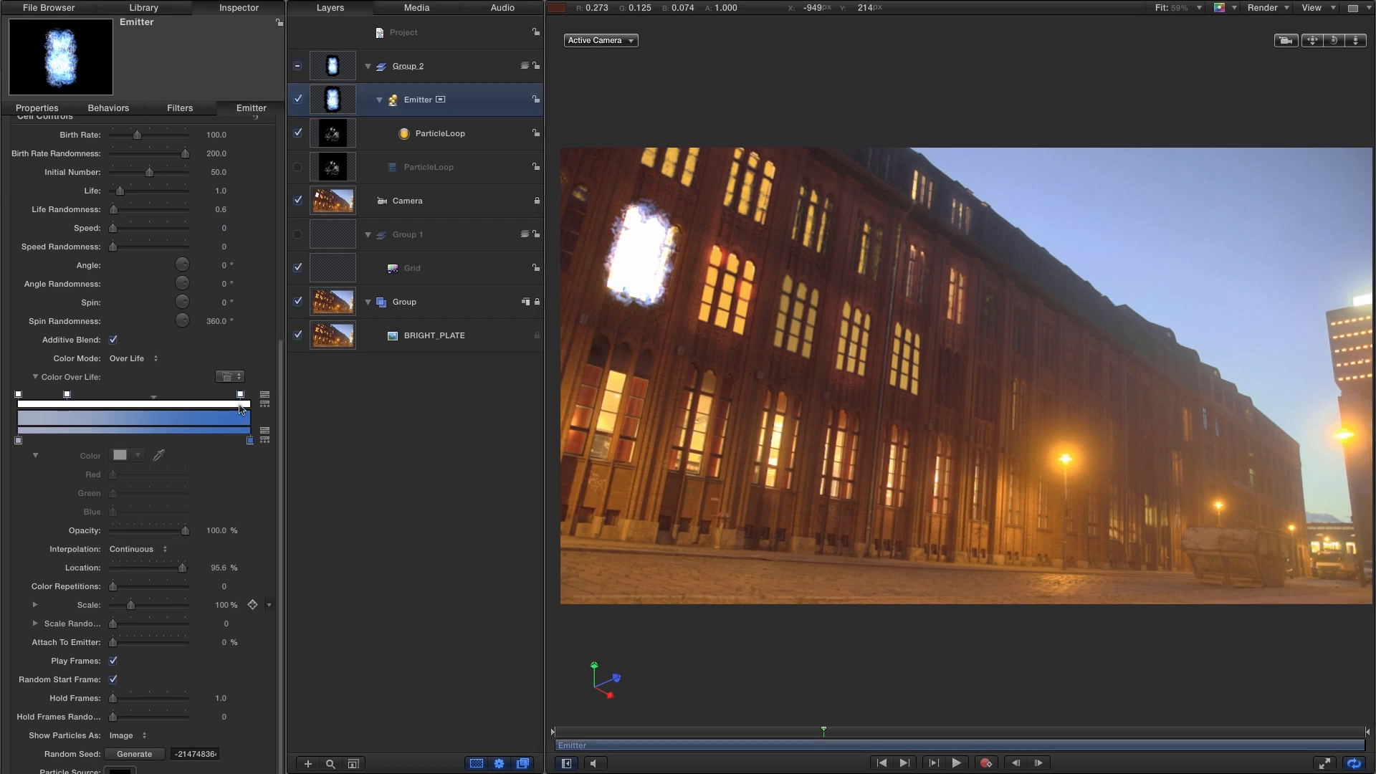
click(18, 394)
drag(185, 530, 2, 528)
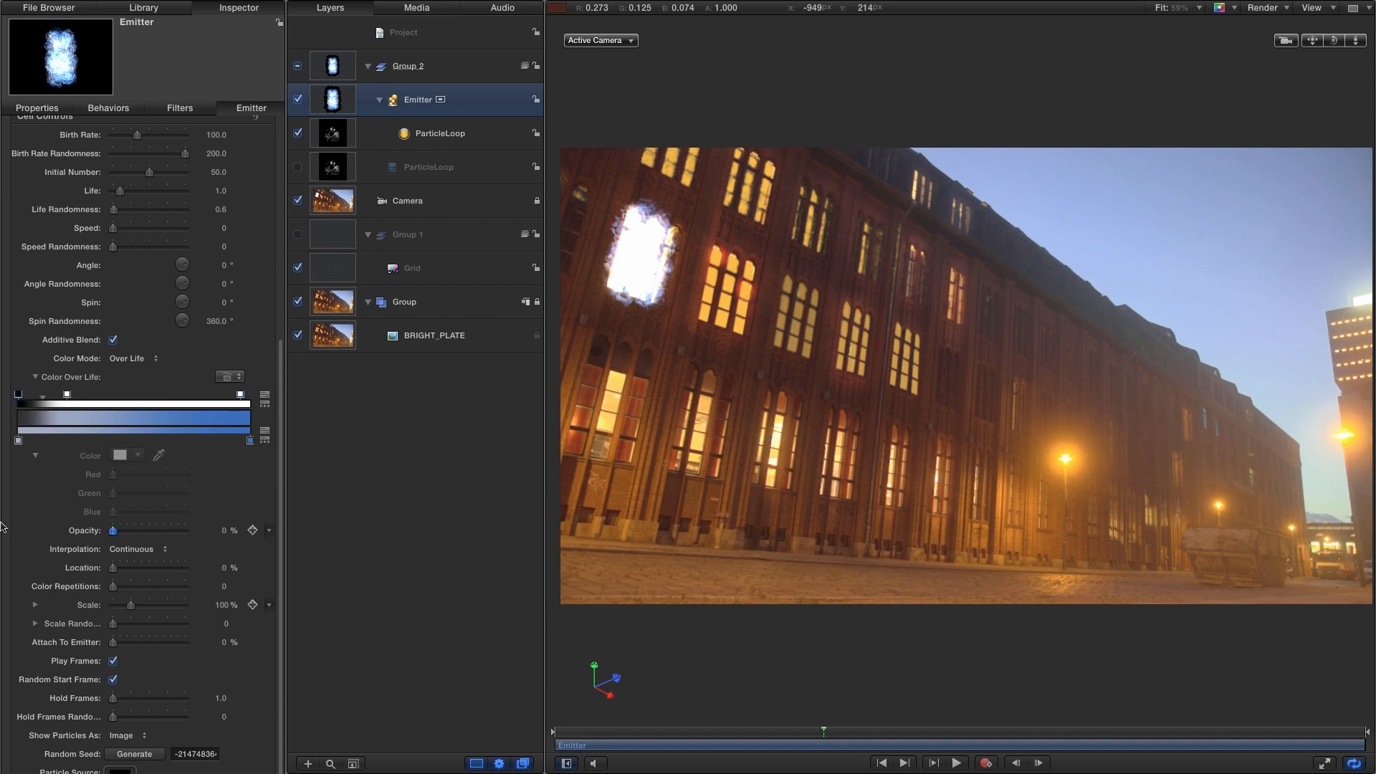
Set the last opacity point to 0% at location 100%, and place the middle opacity point at location 20%
click(240, 395)
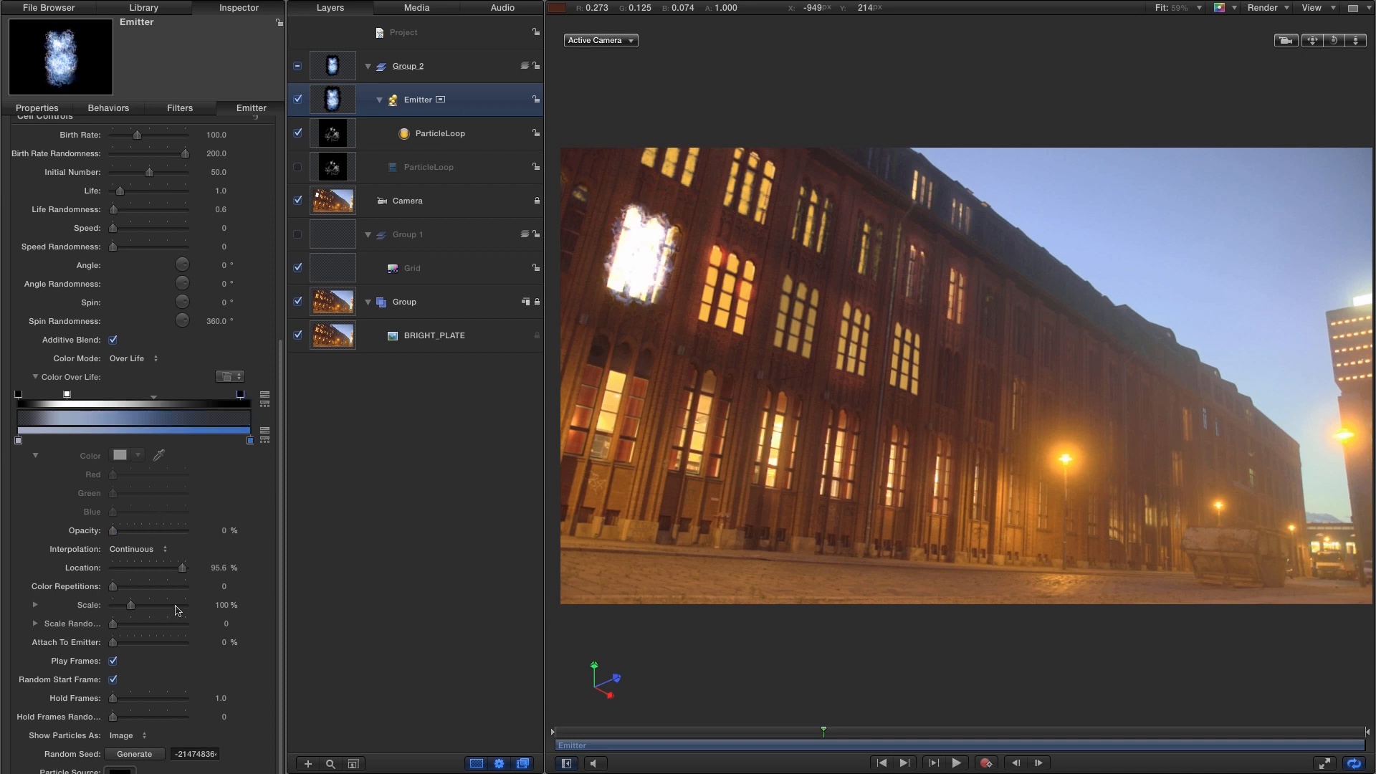
drag(184, 568, 207, 568)
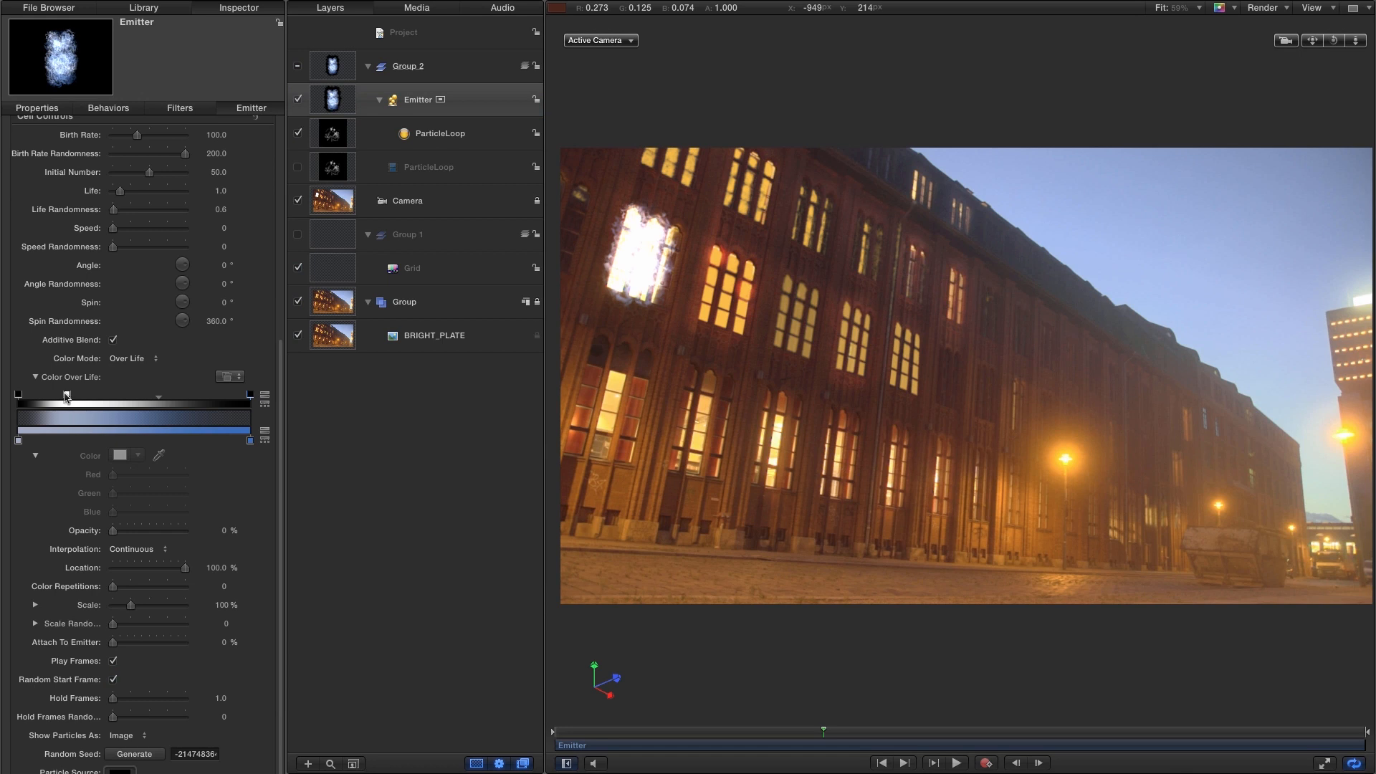
click(66, 396)
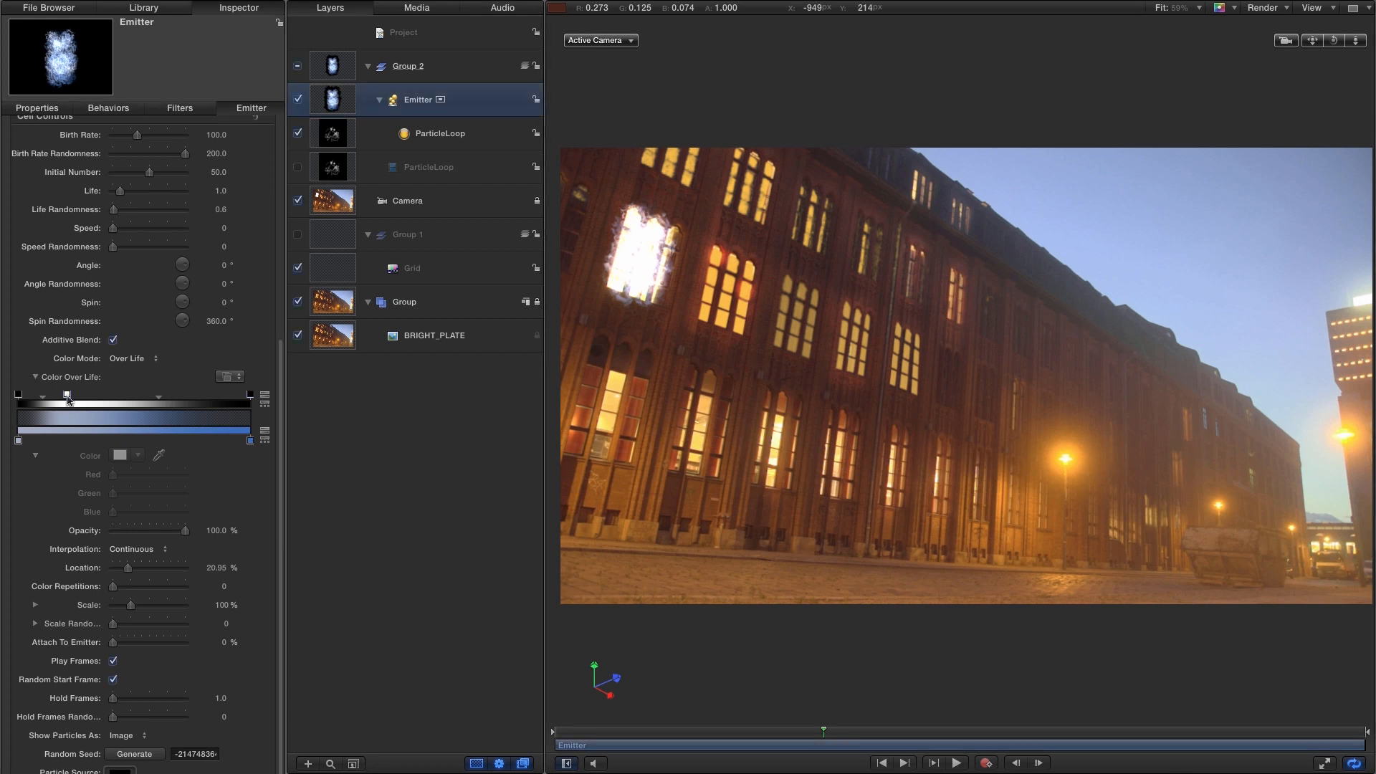
click(216, 568)
text(20)
key(Return)
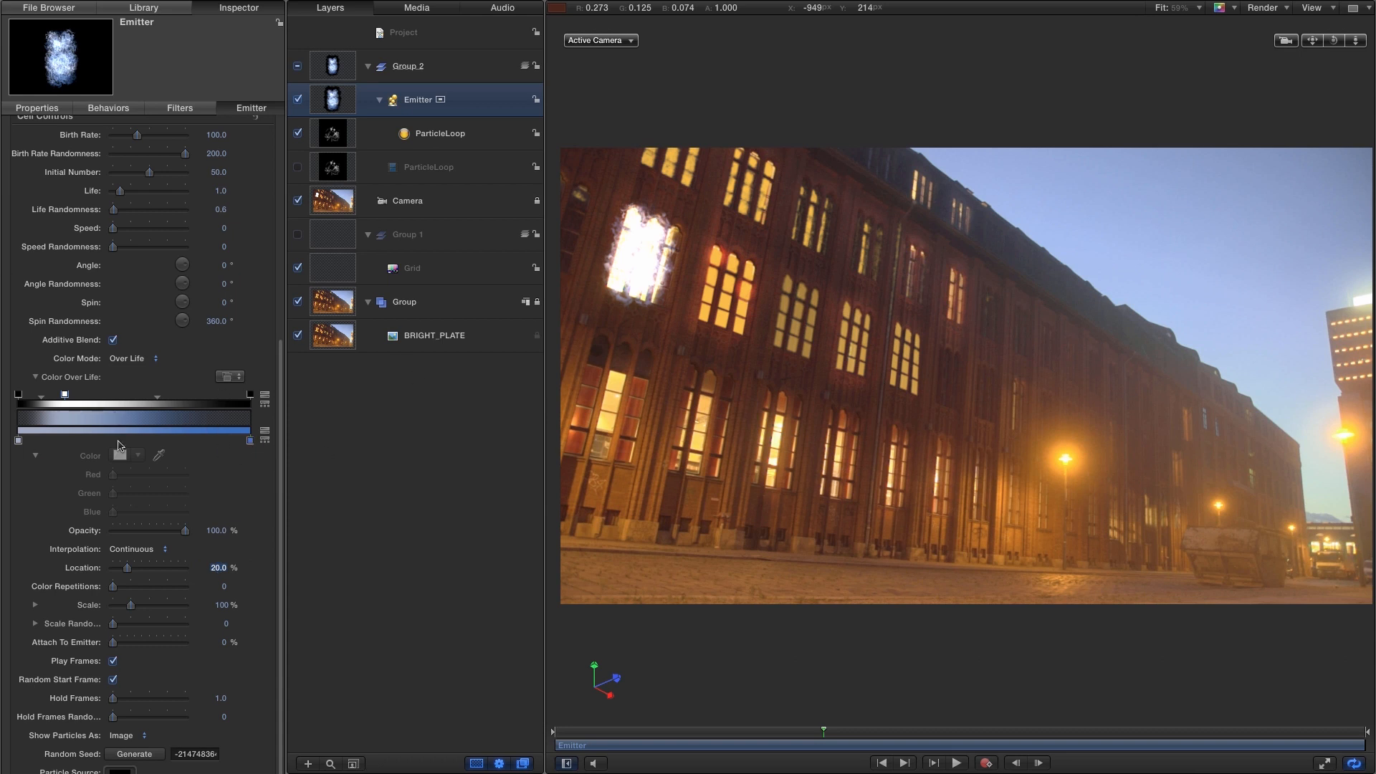
Color the gradient's start yellow (red 0.77, green 0.75, blue 0) and its end orange (red 0.76, green 0.35, blue 0)
click(17, 440)
click(119, 455)
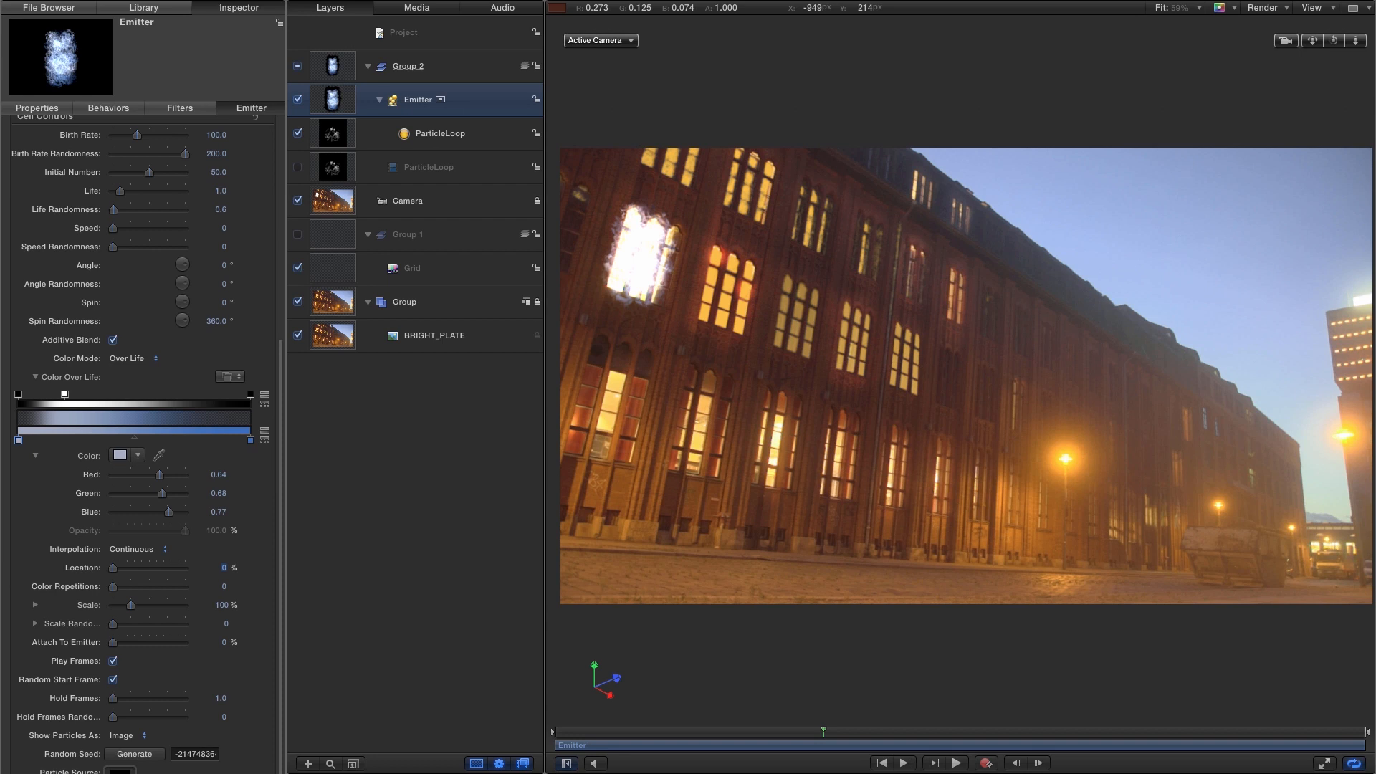
drag(468, 209, 537, 128)
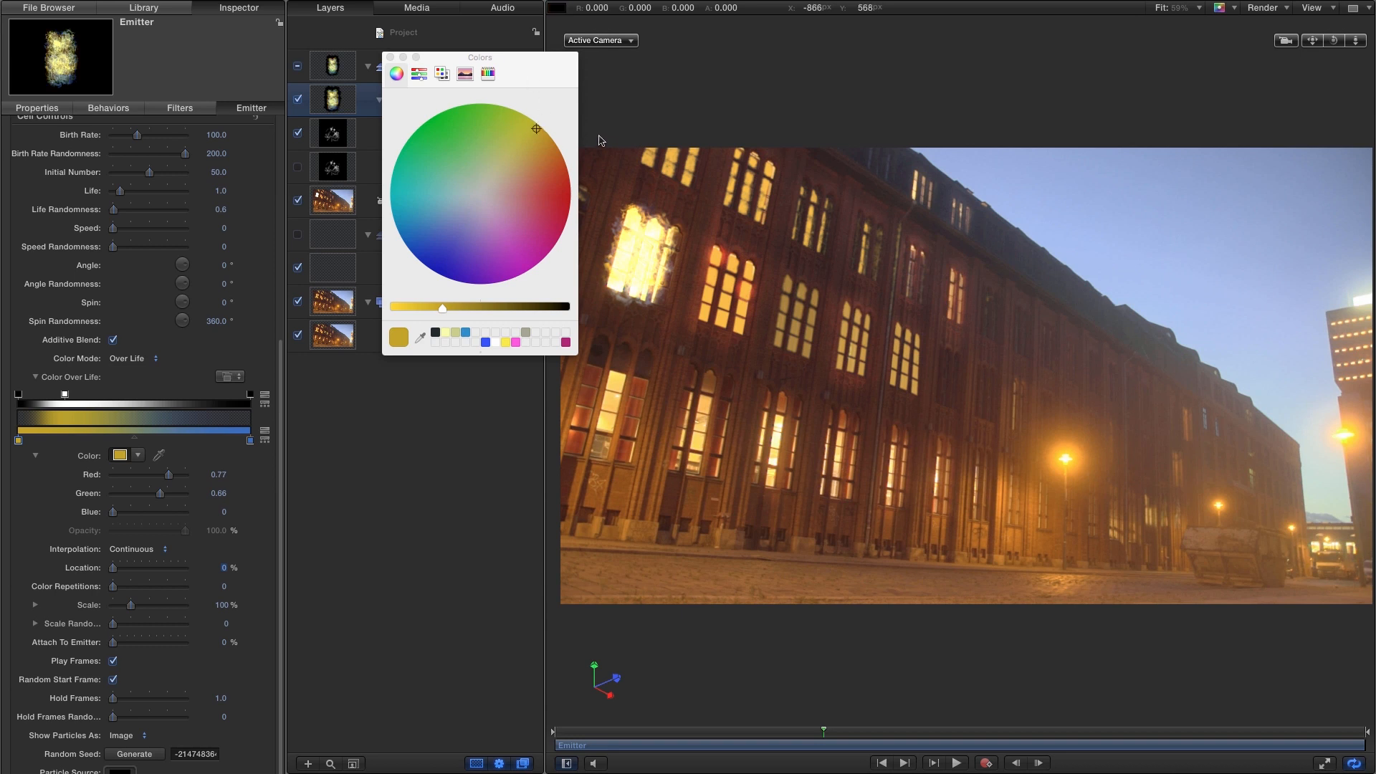
drag(536, 129, 526, 122)
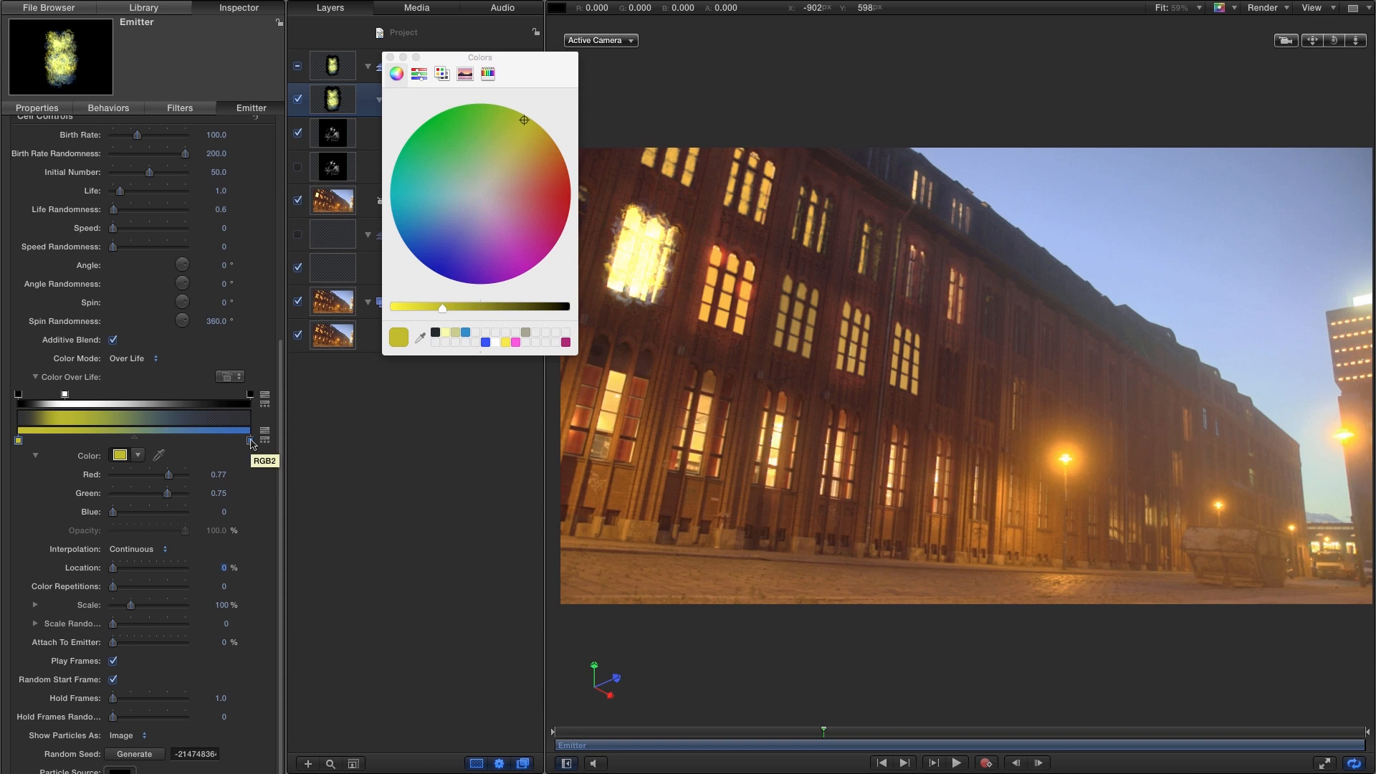
click(251, 441)
drag(425, 242, 566, 164)
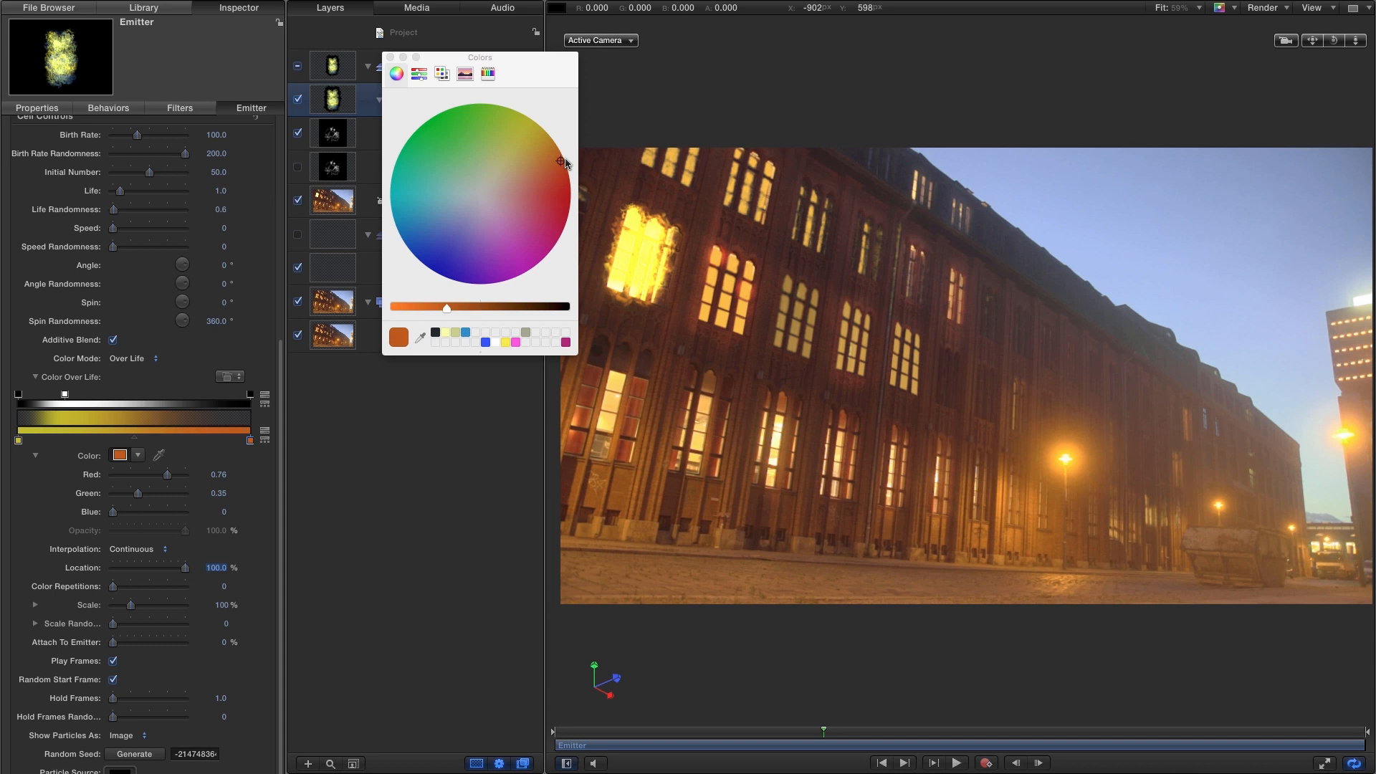
Move the gradient's orange color point to location 50% and play back the fire
click(250, 441)
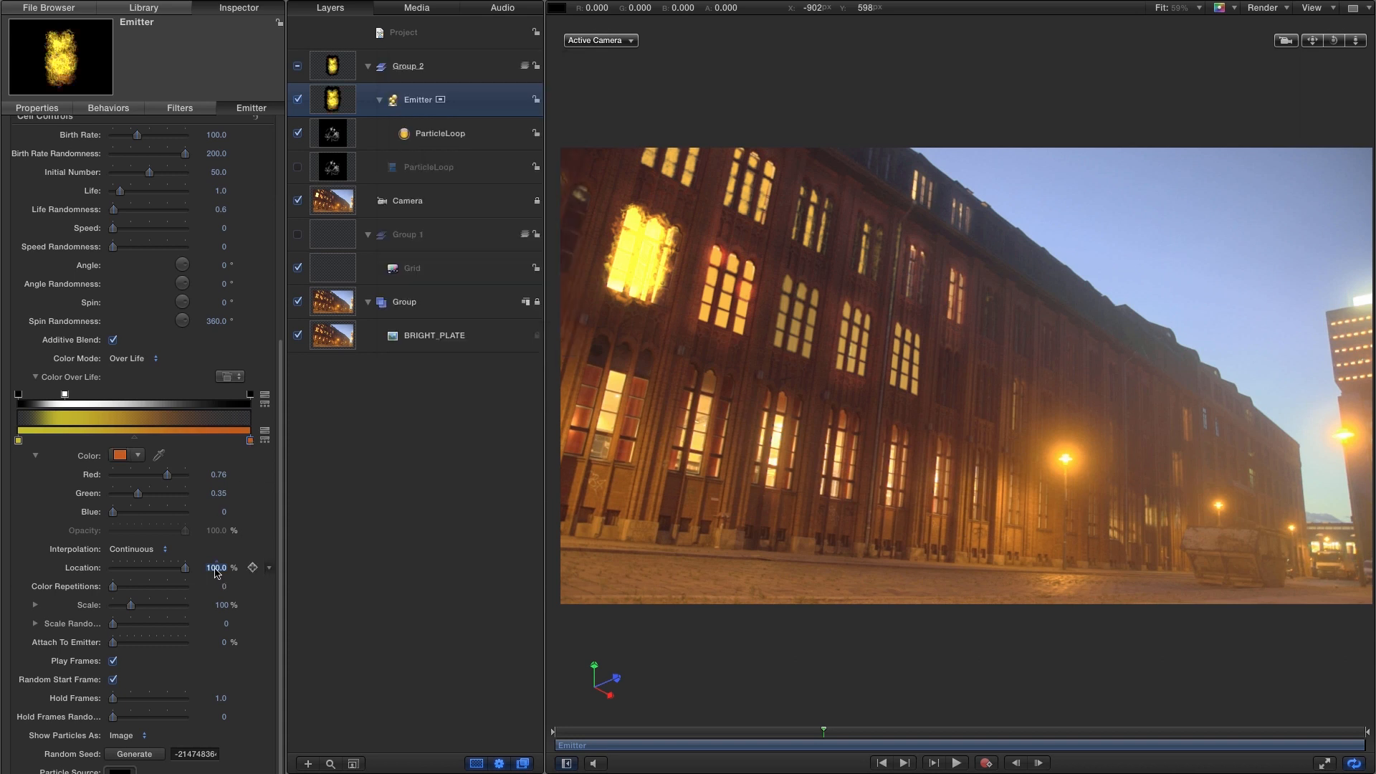
text(50)
key(Return)
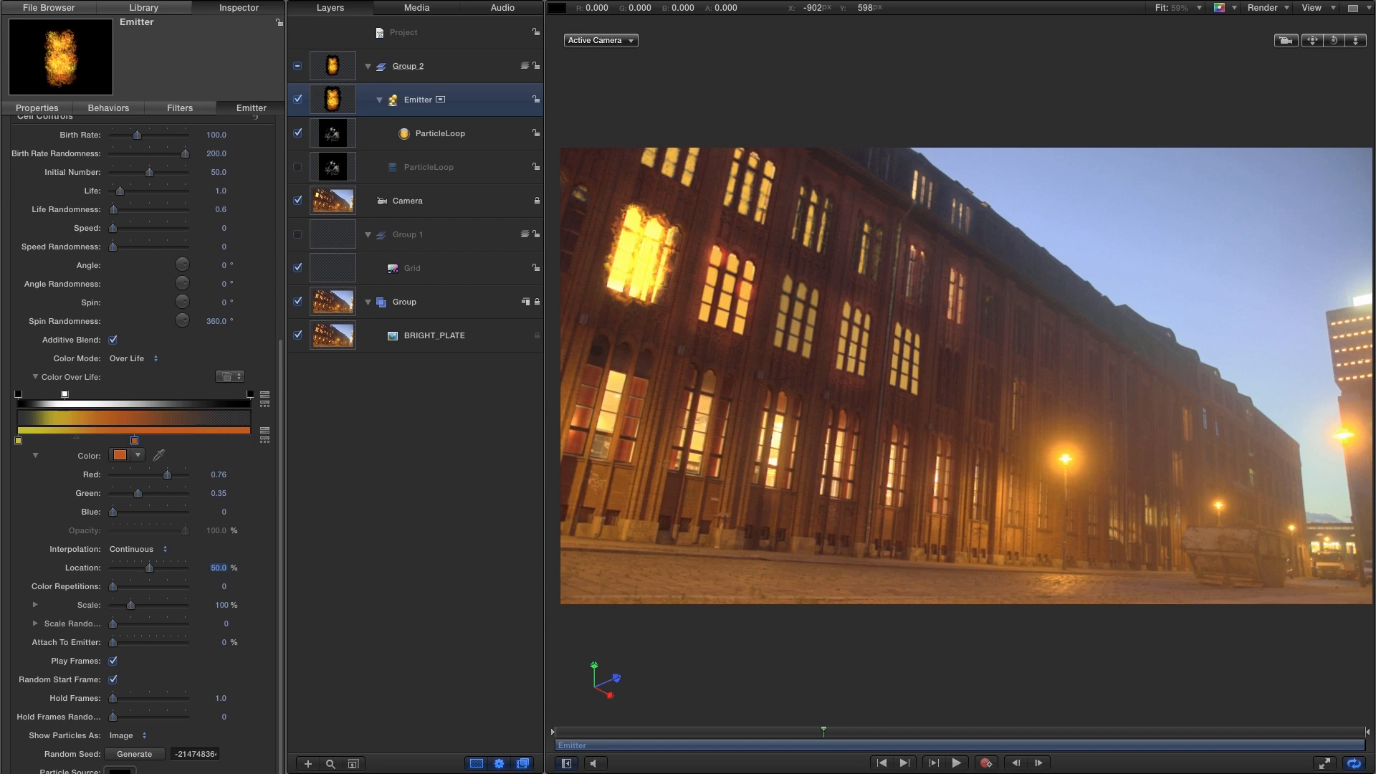
click(957, 764)
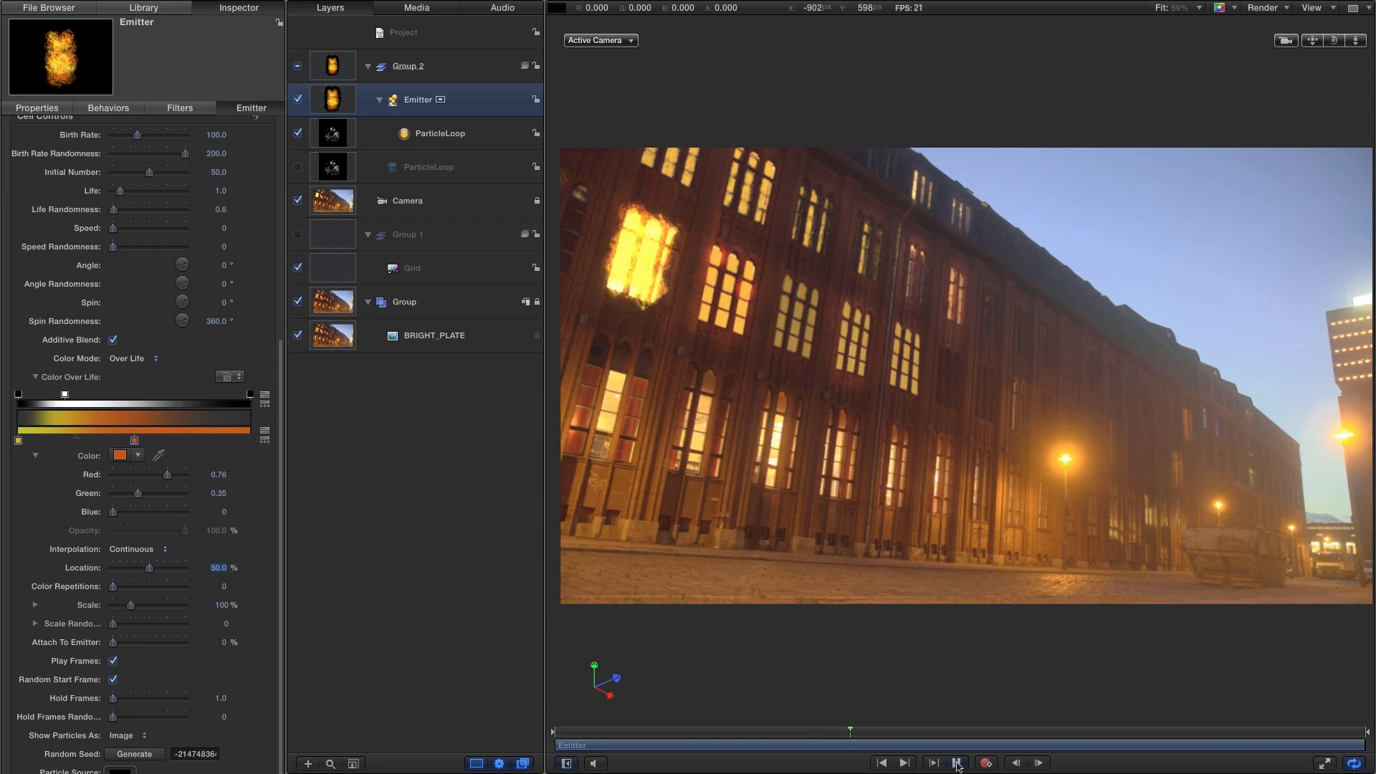
click(958, 764)
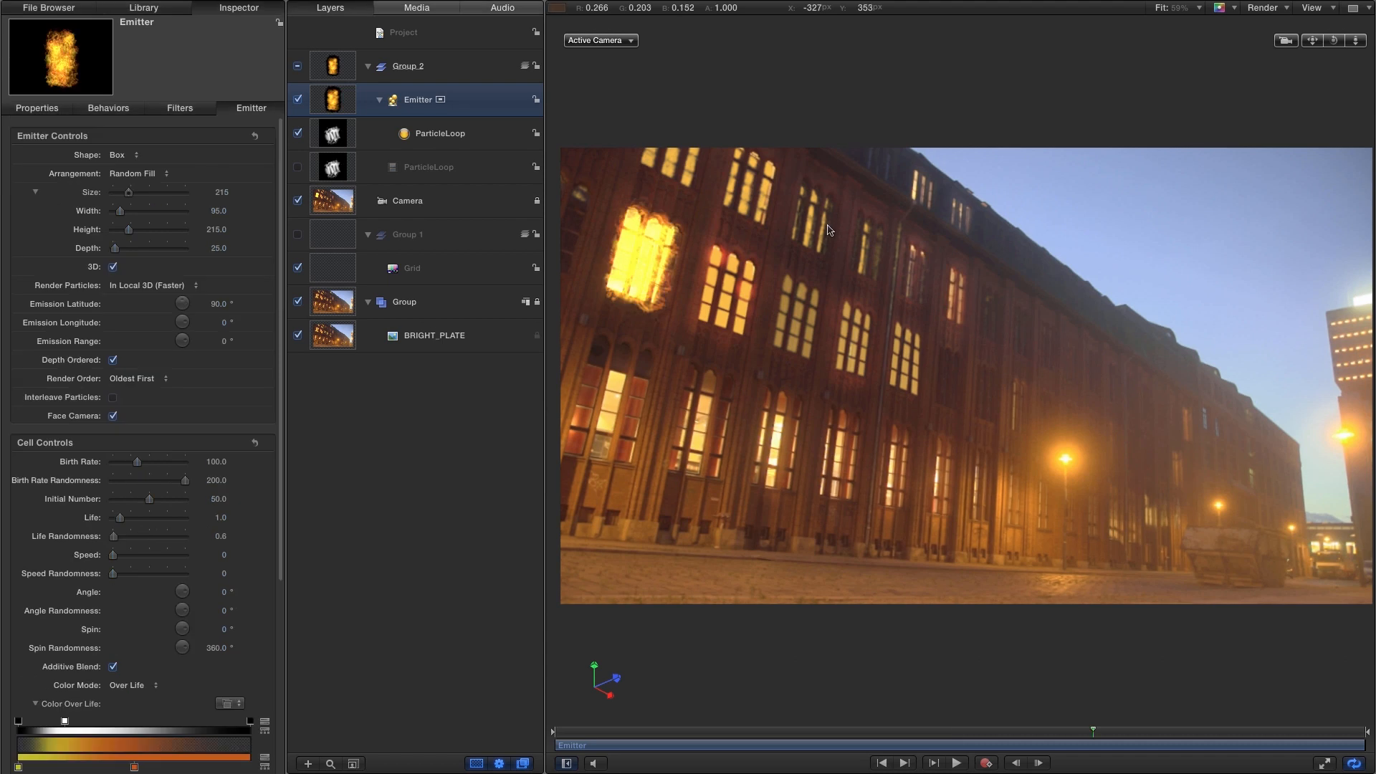
Add a Scale Over Life behavior to the emitter with its increment type set to Birth and Death Values
click(144, 8)
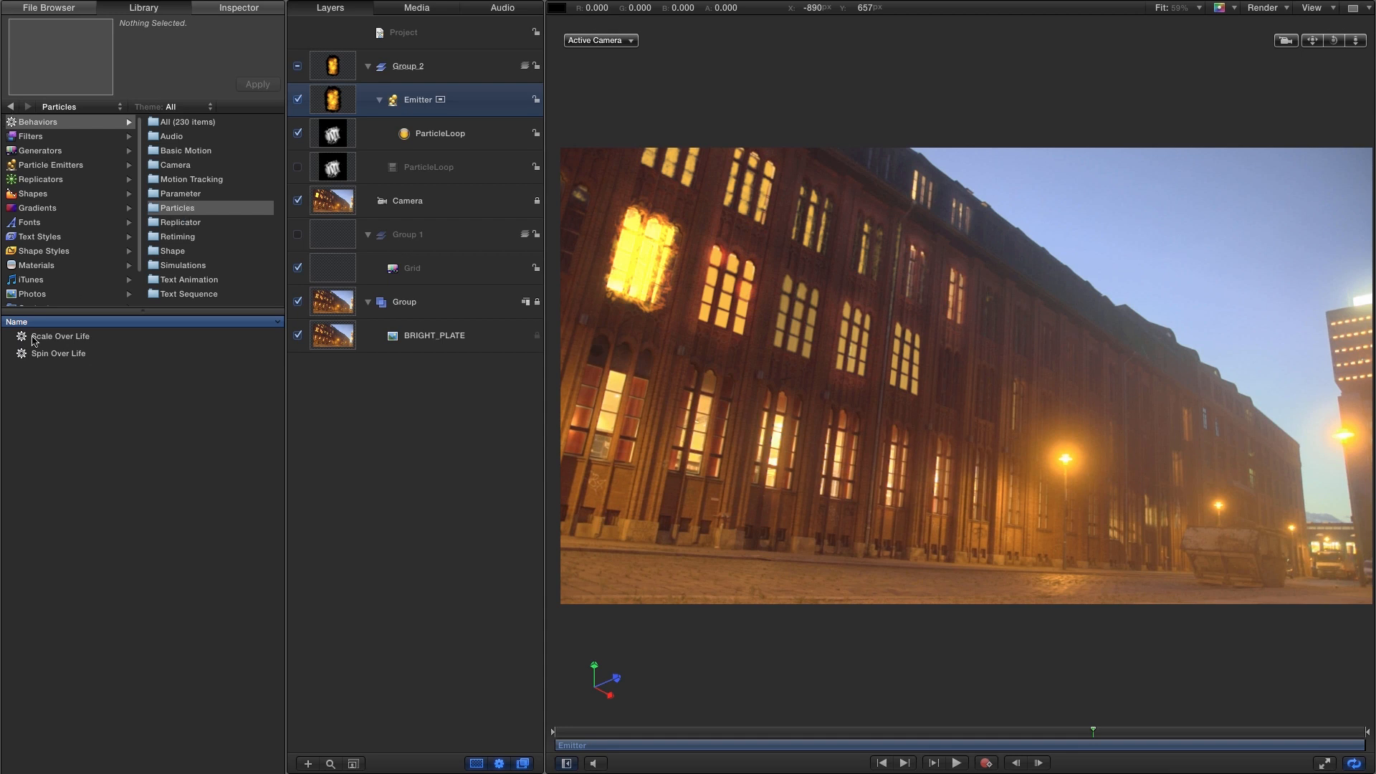
drag(21, 339, 336, 104)
click(243, 9)
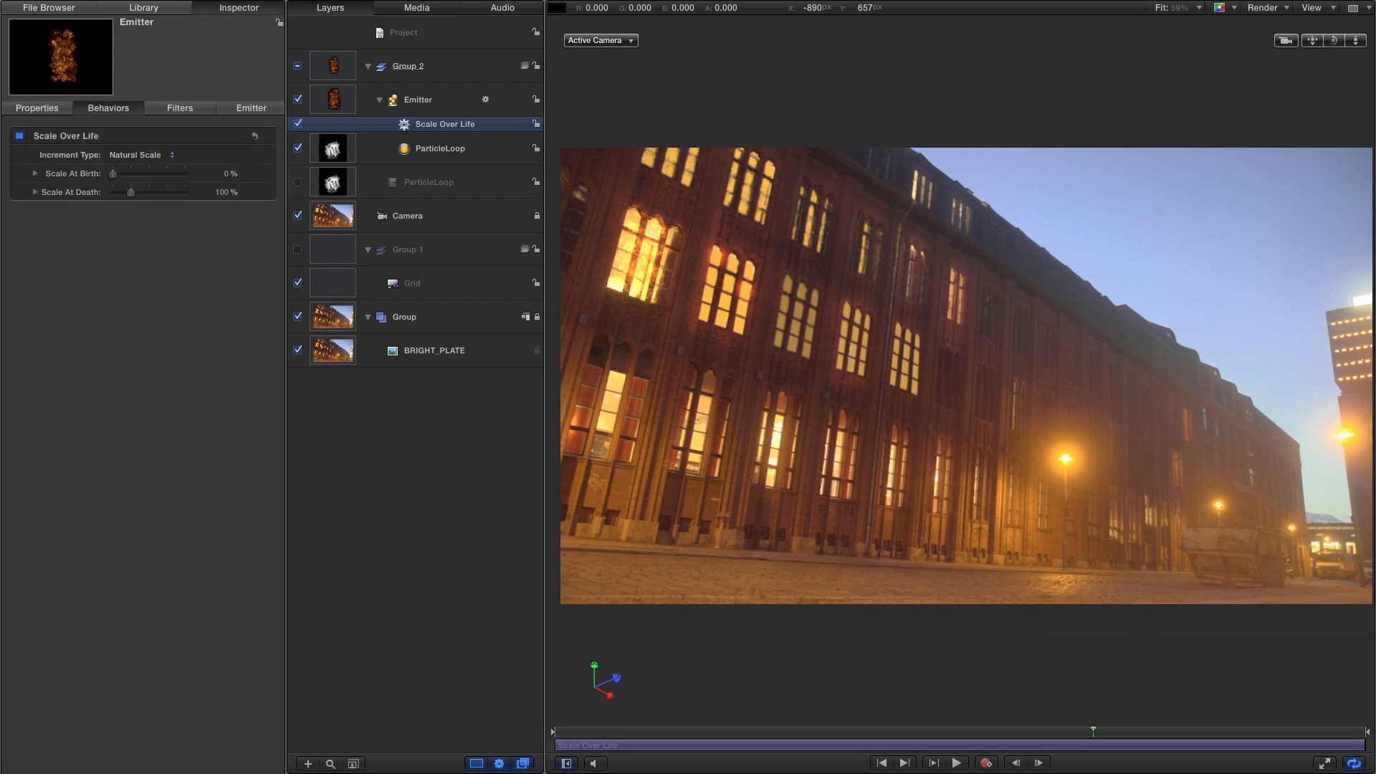
click(136, 155)
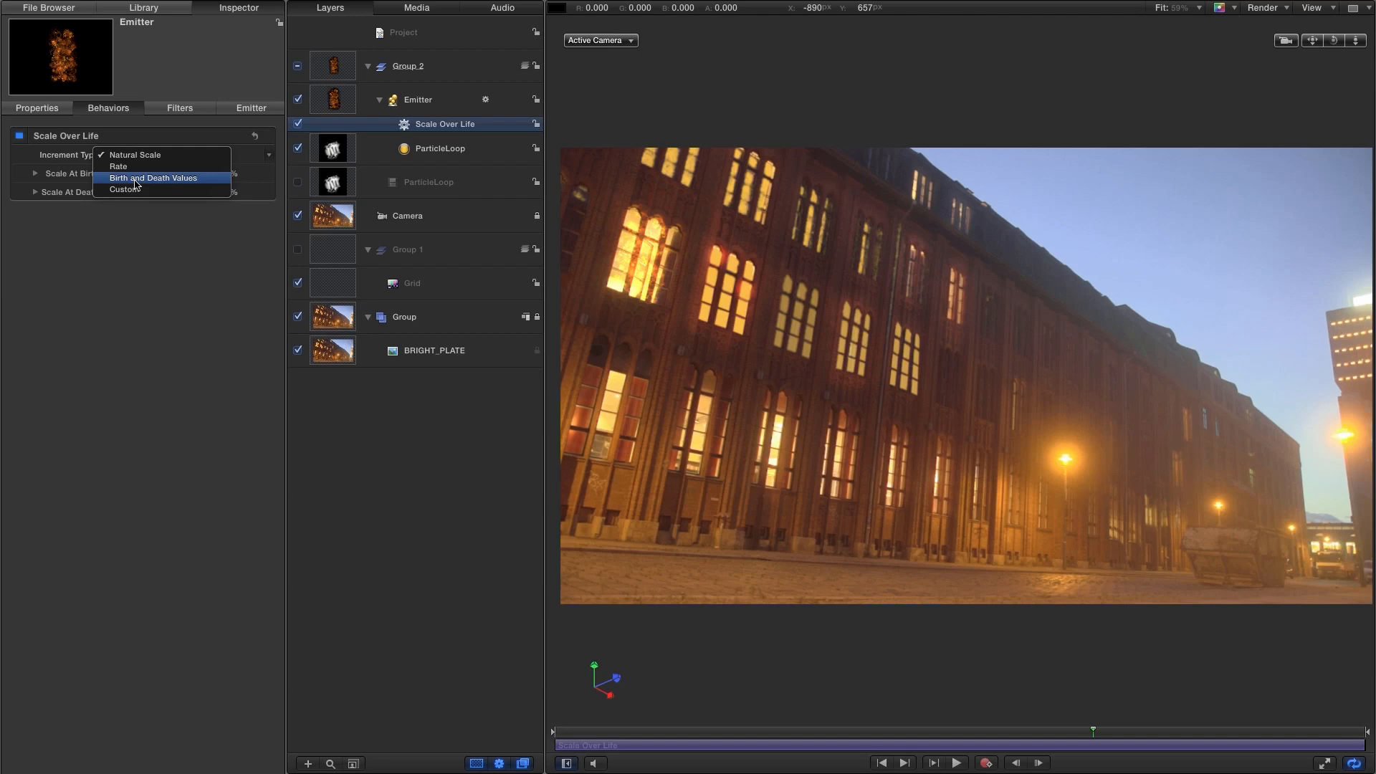
click(136, 179)
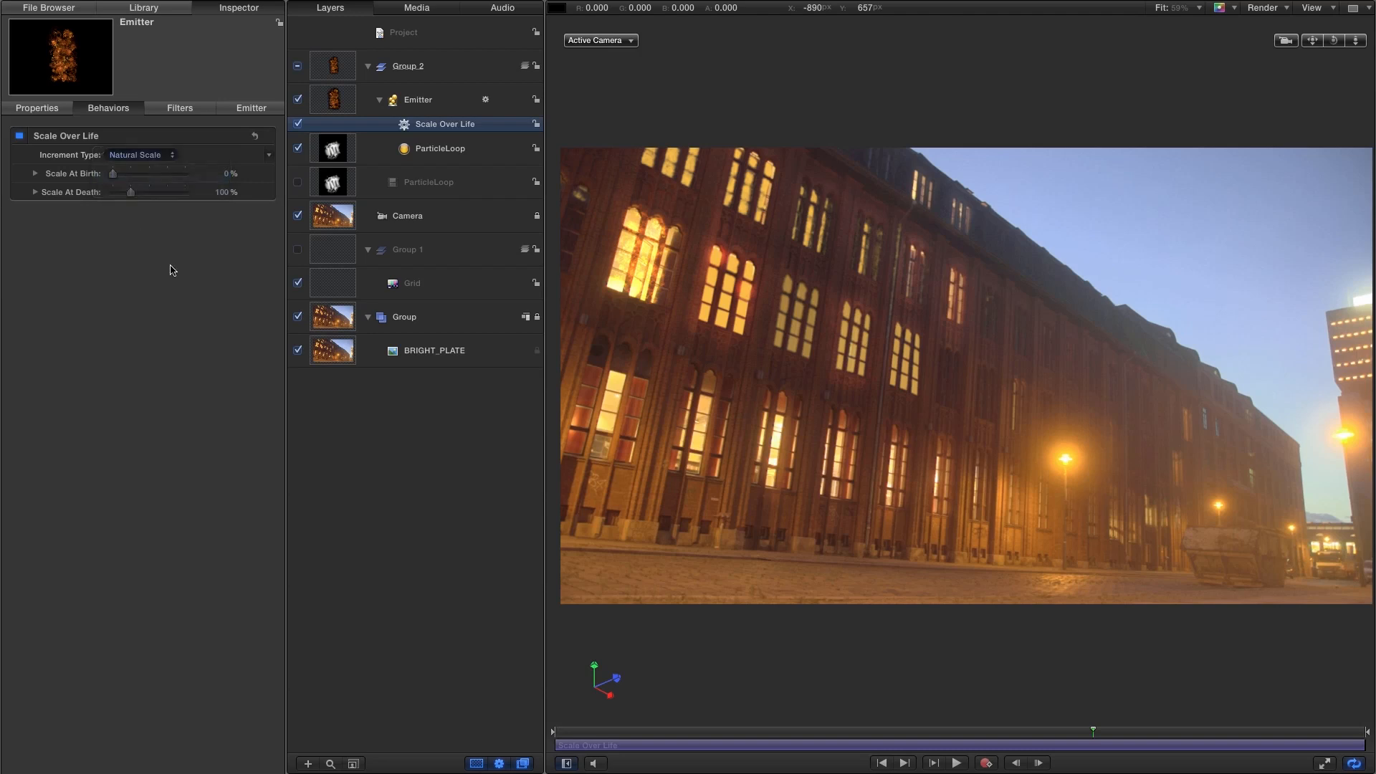
Set the Scale Over Life behavior to 75% at birth and 200% at death
click(215, 174)
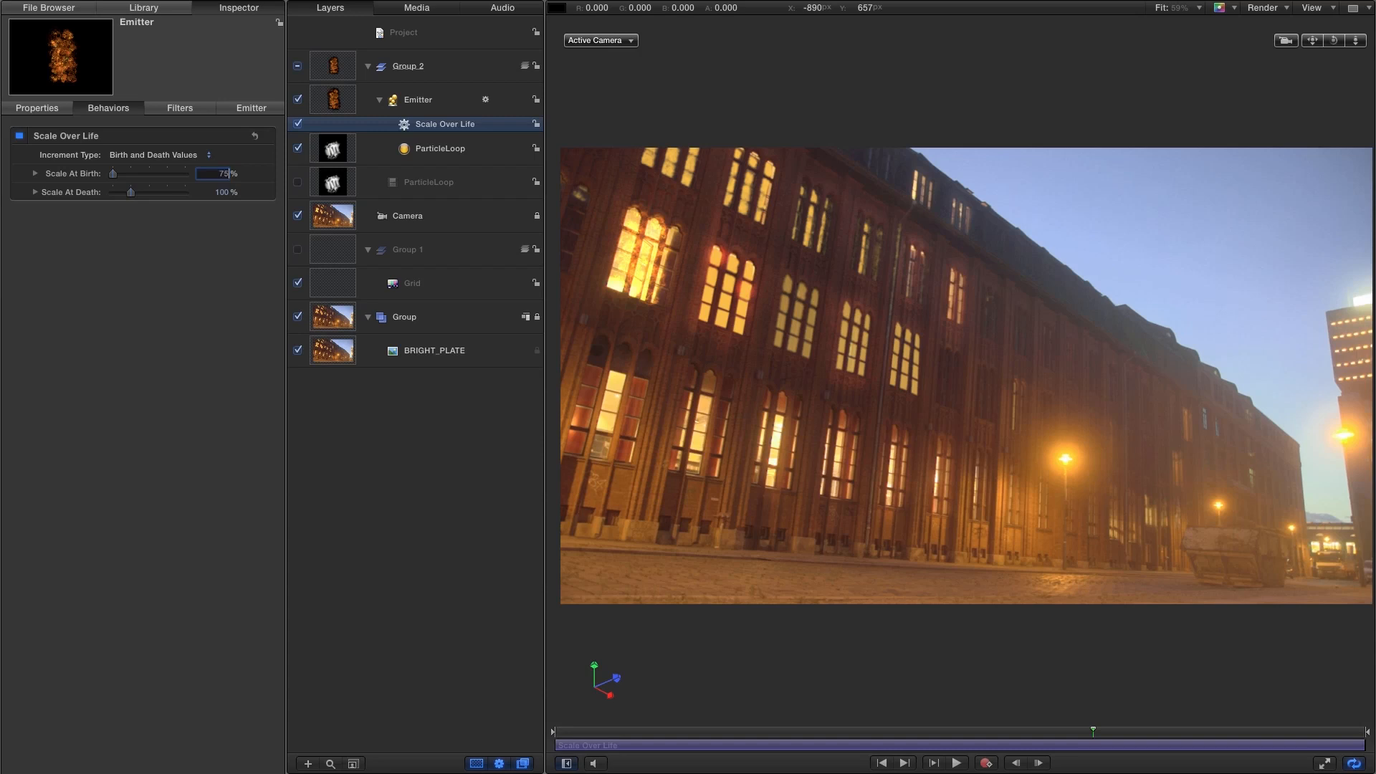
key(Return)
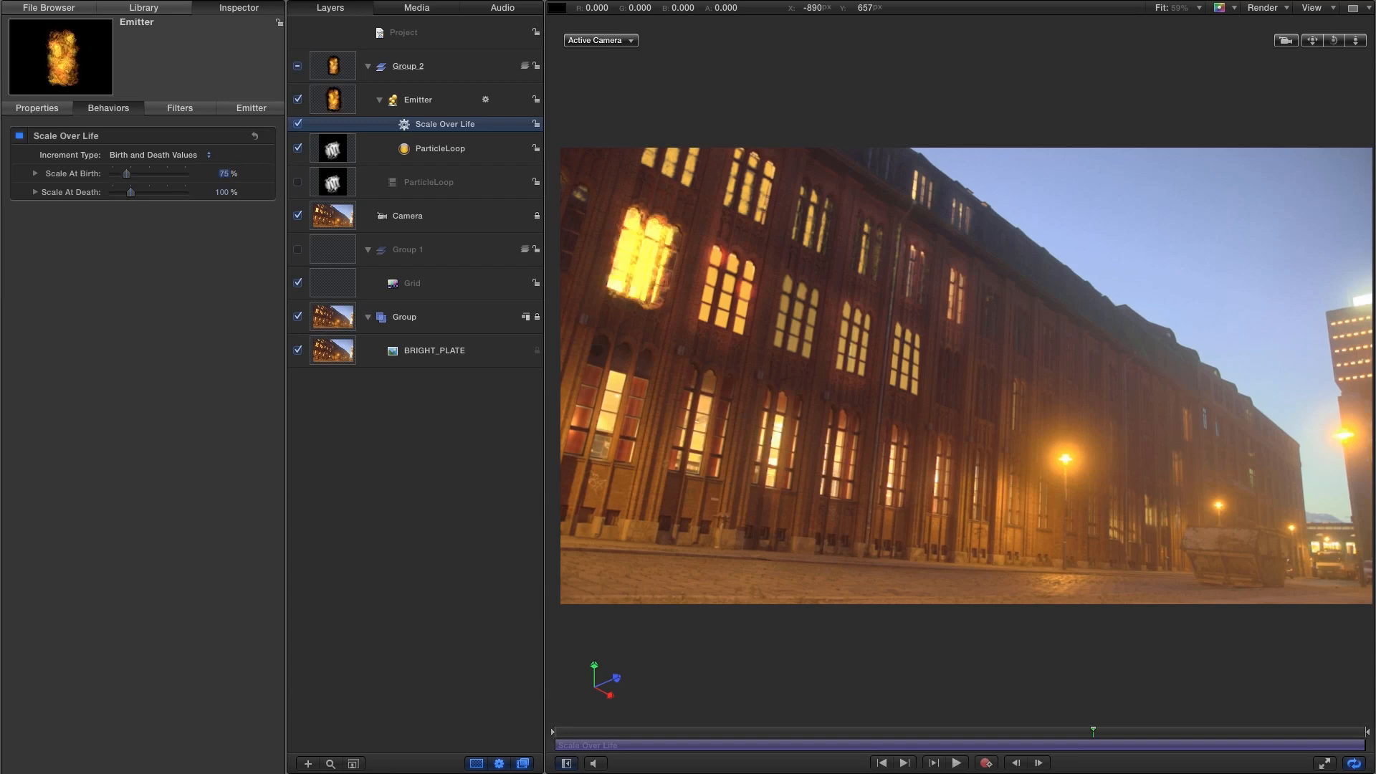
click(222, 193)
text(2)
key(Return)
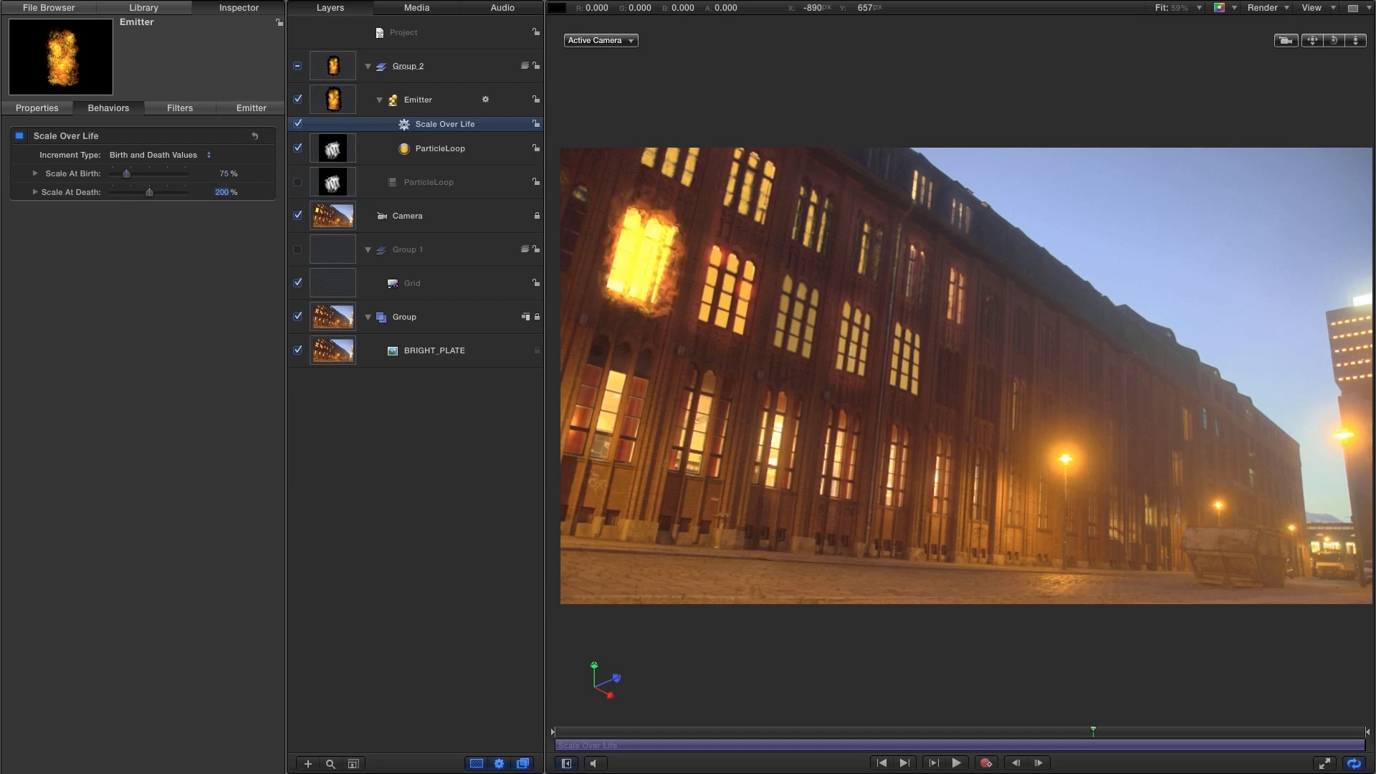
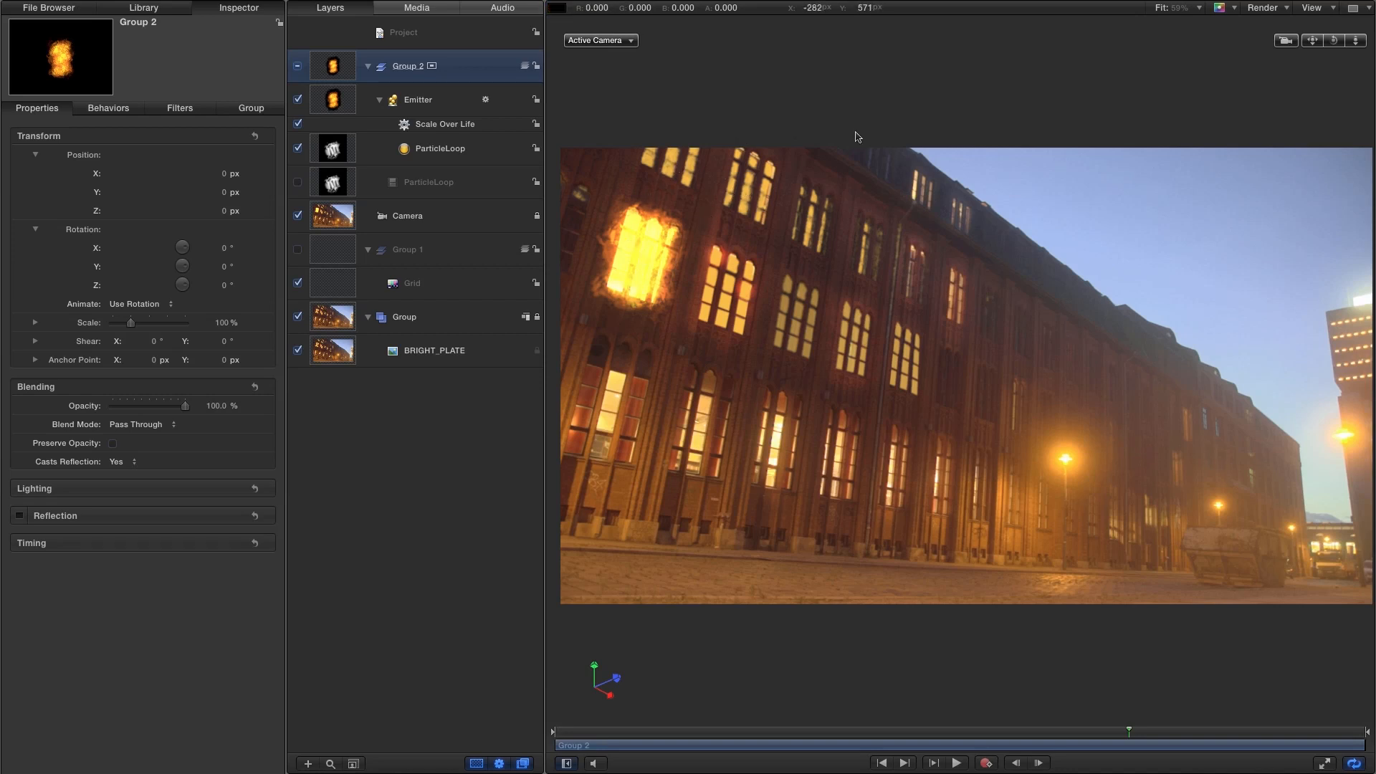
Move the hidden ParticleLoop source layer into its own new group above Group 2, rename that group PArticles and collapse it
click(326, 188)
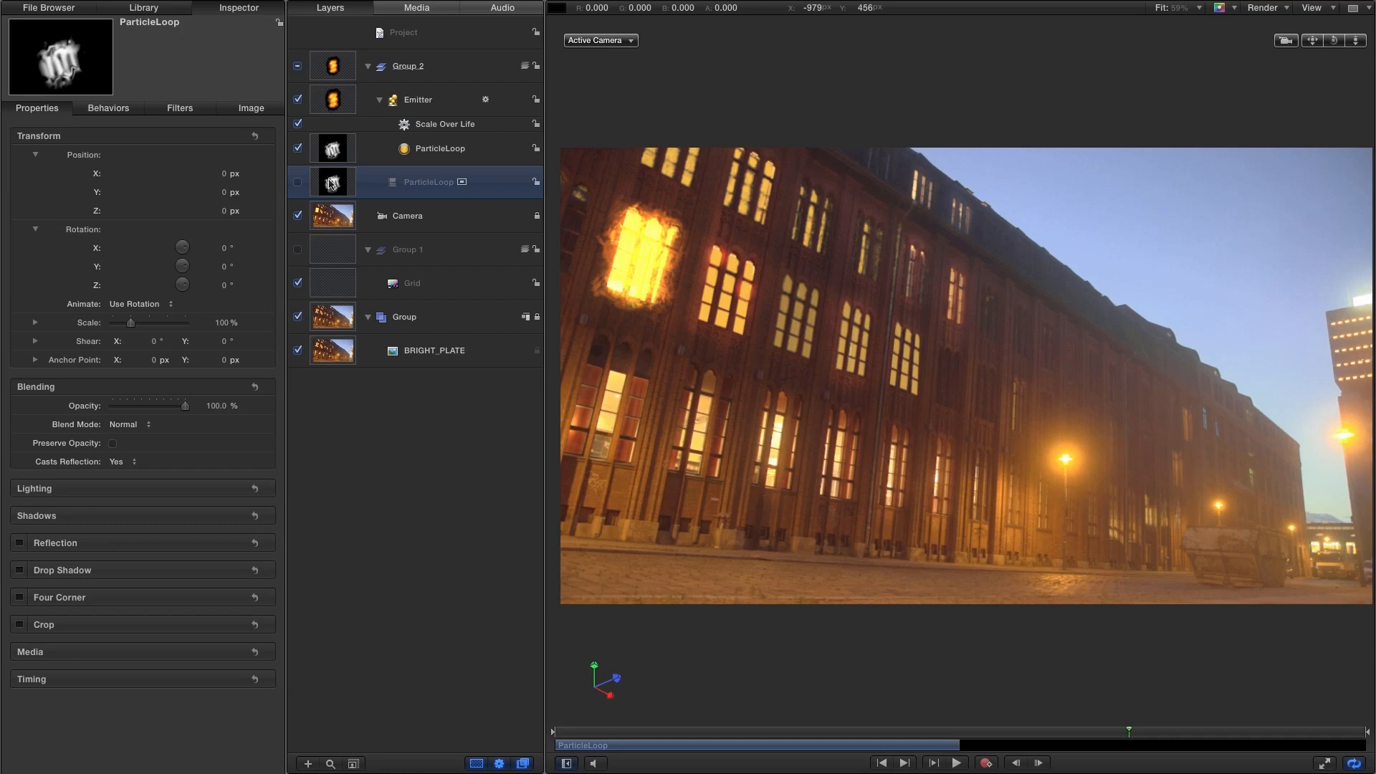
drag(331, 184, 387, 54)
click(410, 71)
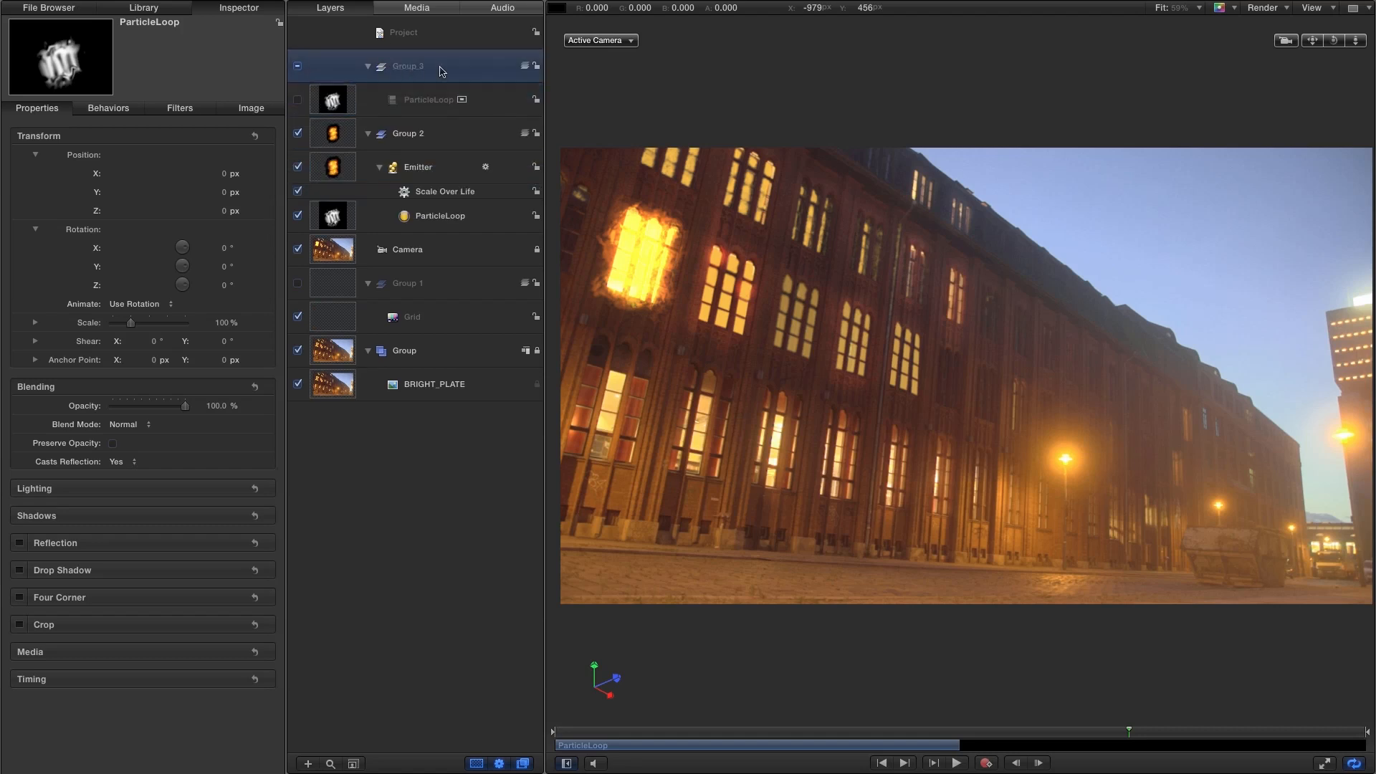
double_click(422, 67)
text(PArti)
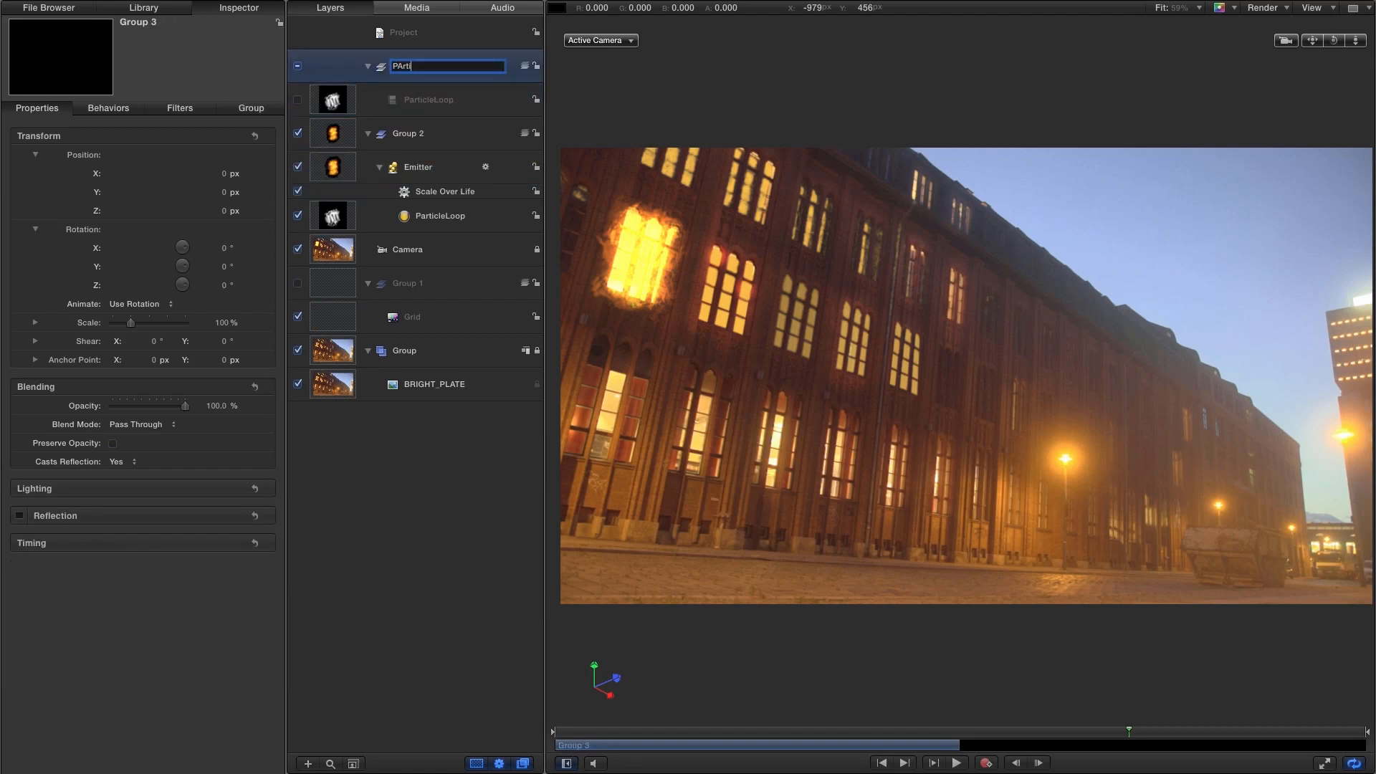
key(Return)
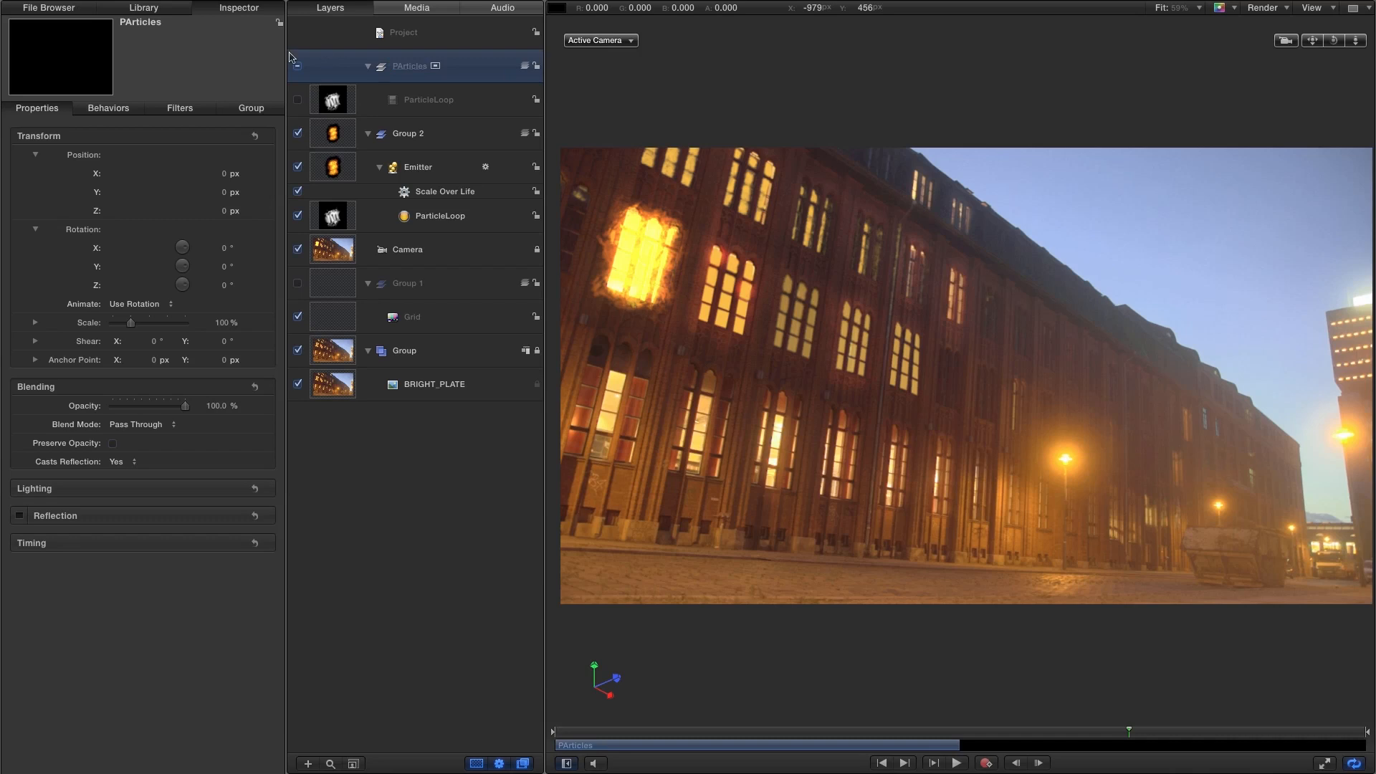
click(368, 66)
Add a Gravity simulation behavior to Group 2 and make it affect subobjects
click(337, 106)
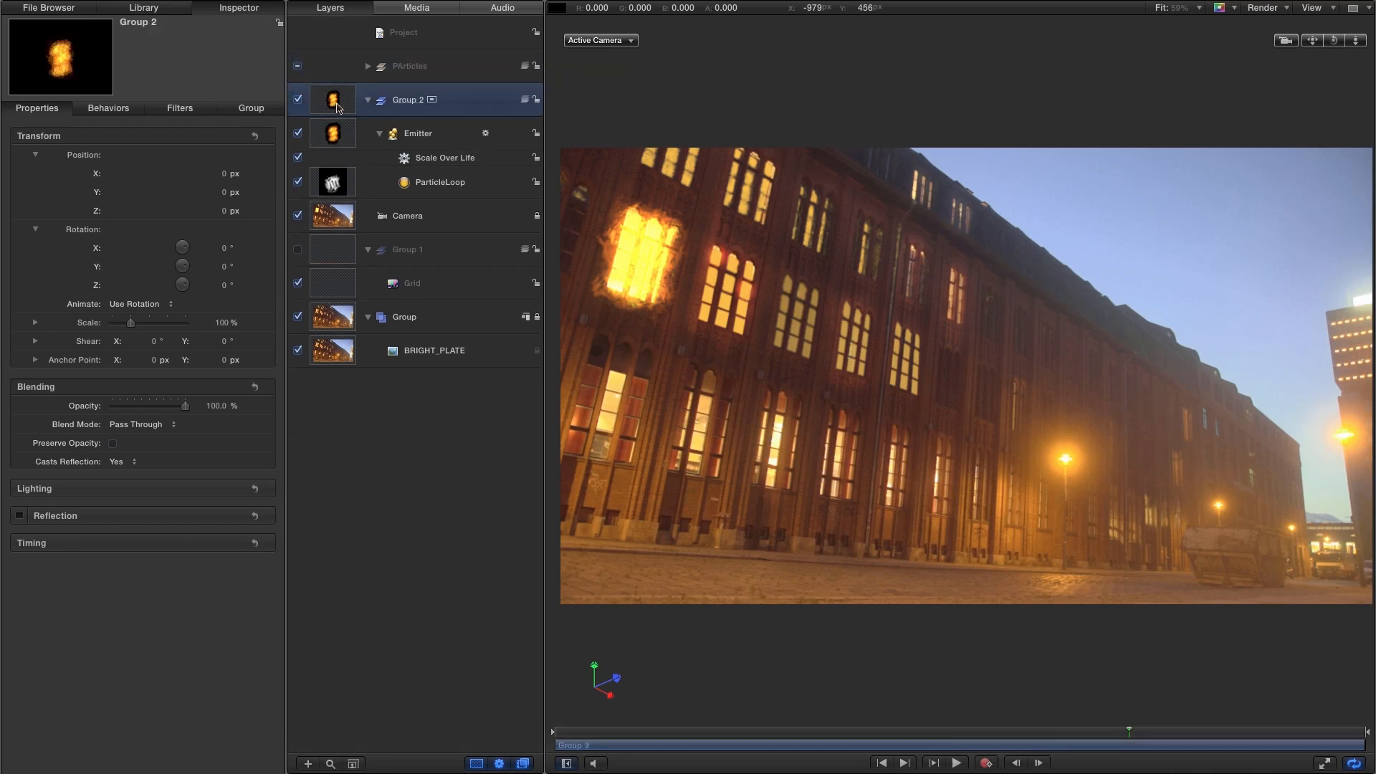
click(152, 9)
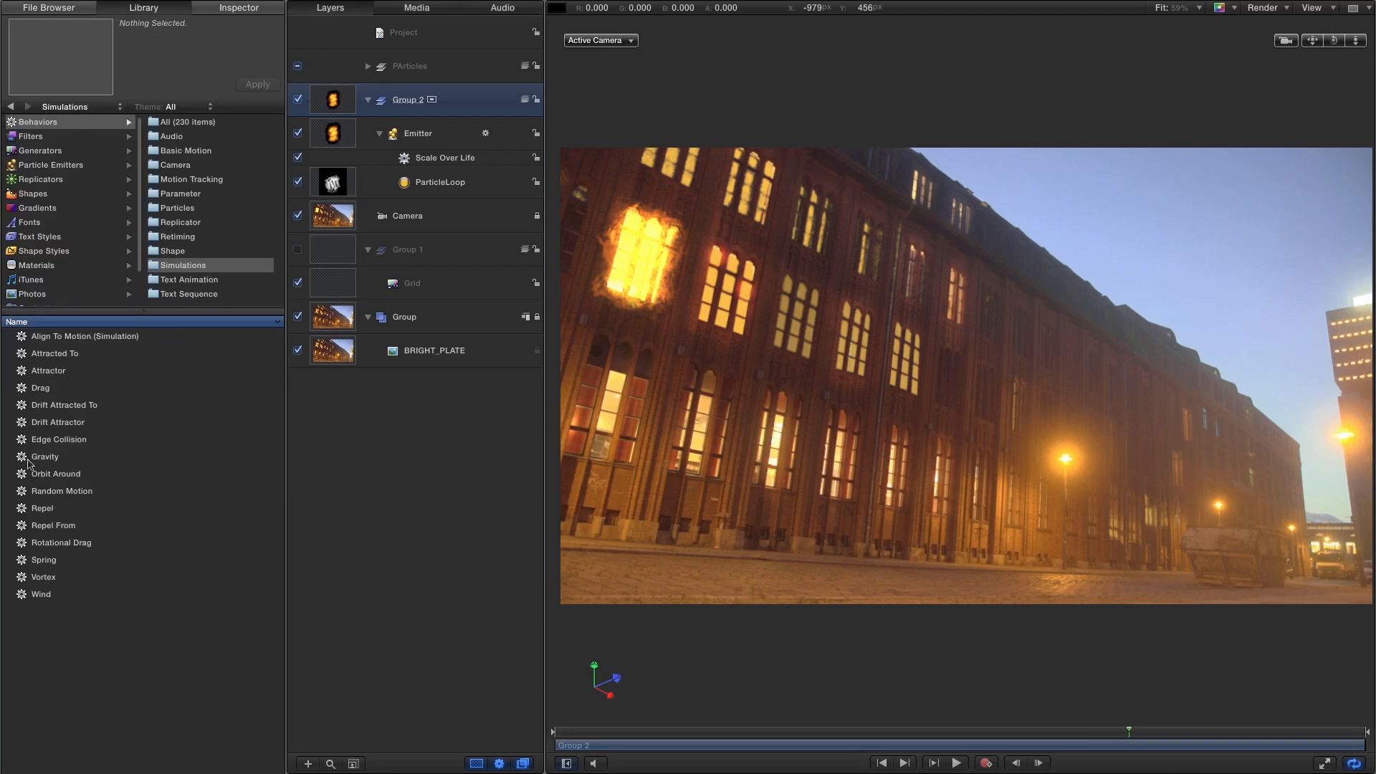
drag(22, 458, 331, 114)
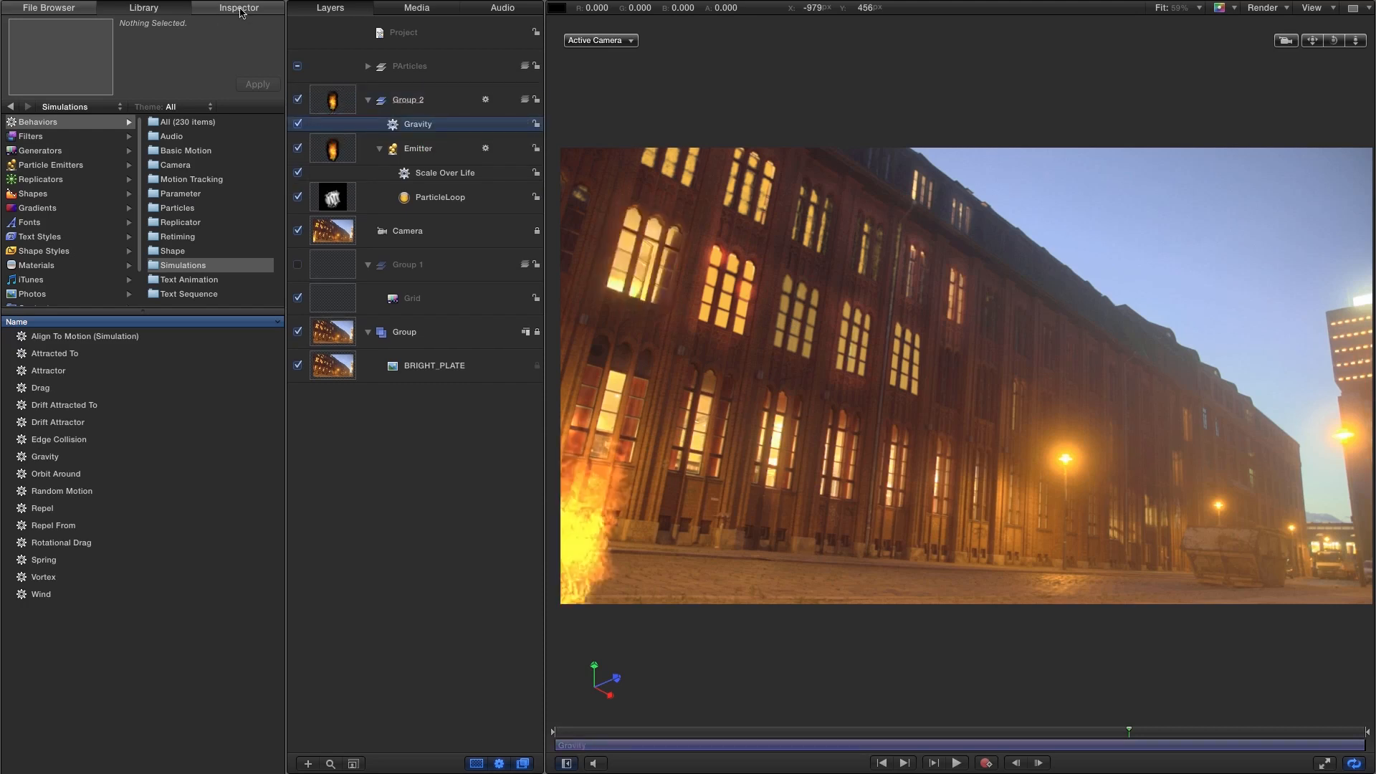
click(241, 12)
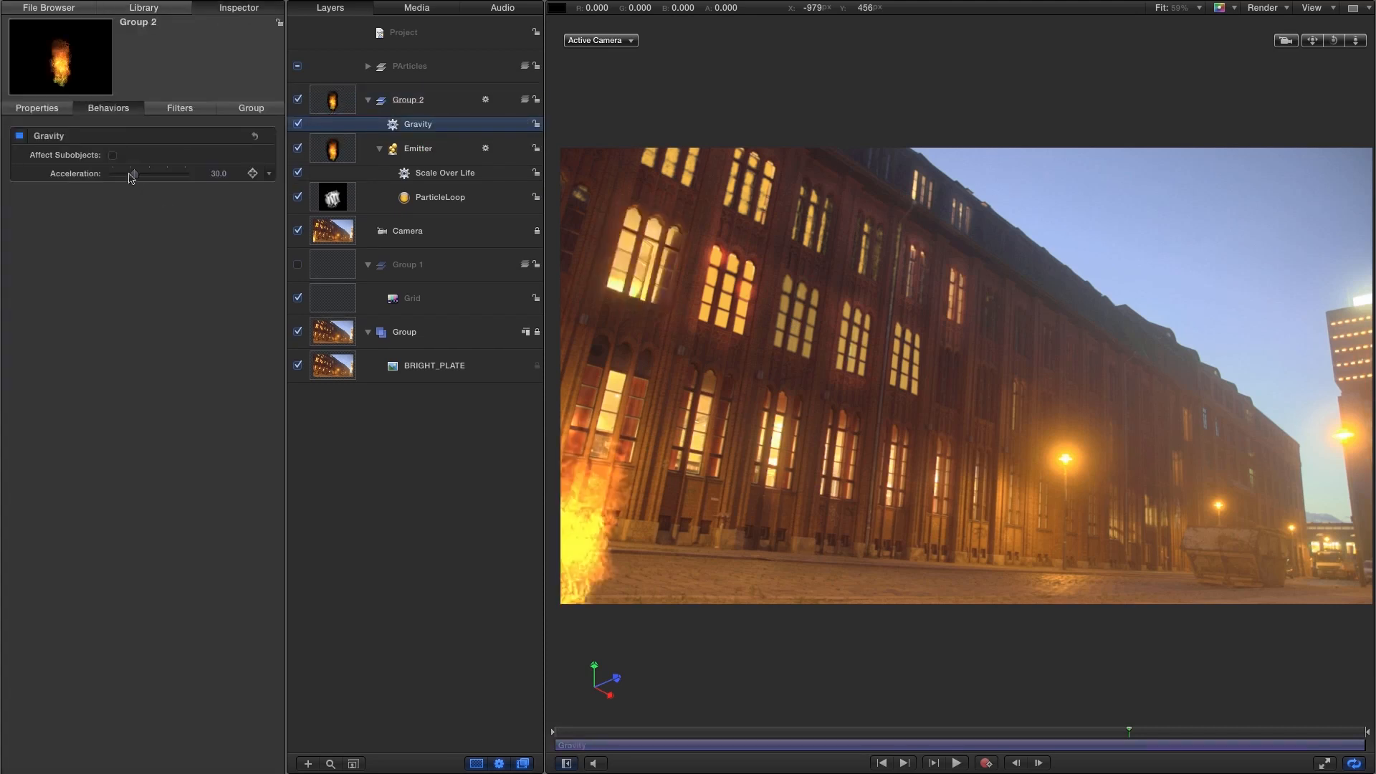
click(112, 155)
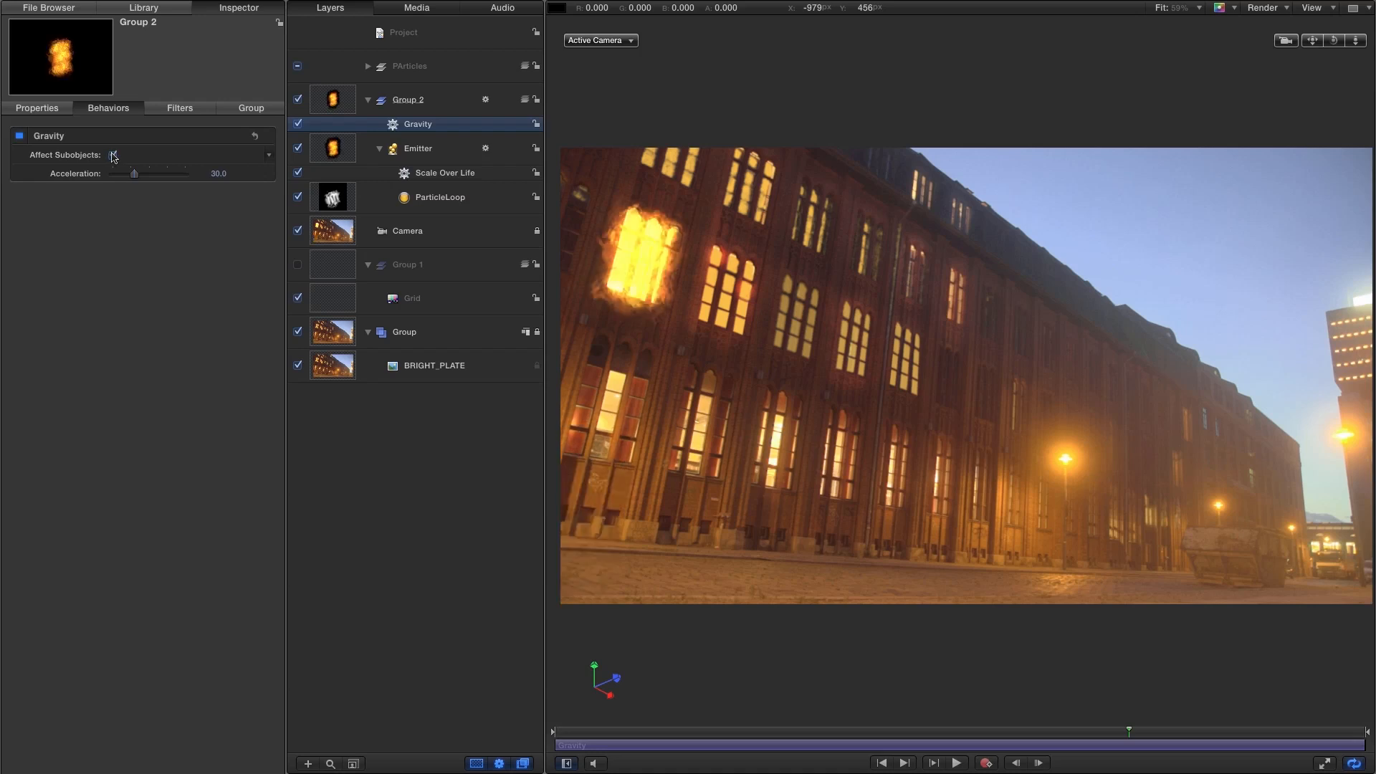
Set the Gravity acceleration to -200 and play back the rising flames
click(218, 174)
text(-200)
key(Return)
click(958, 764)
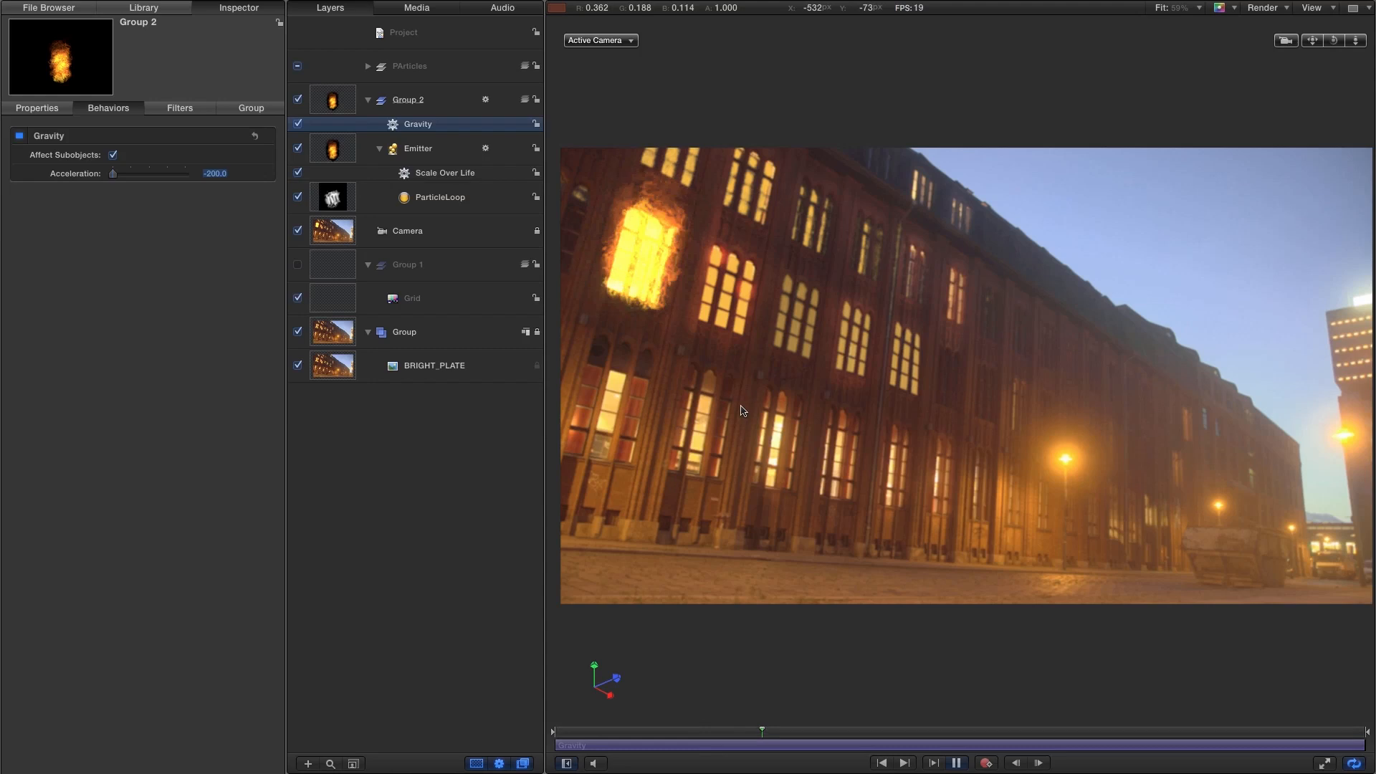
key(space)
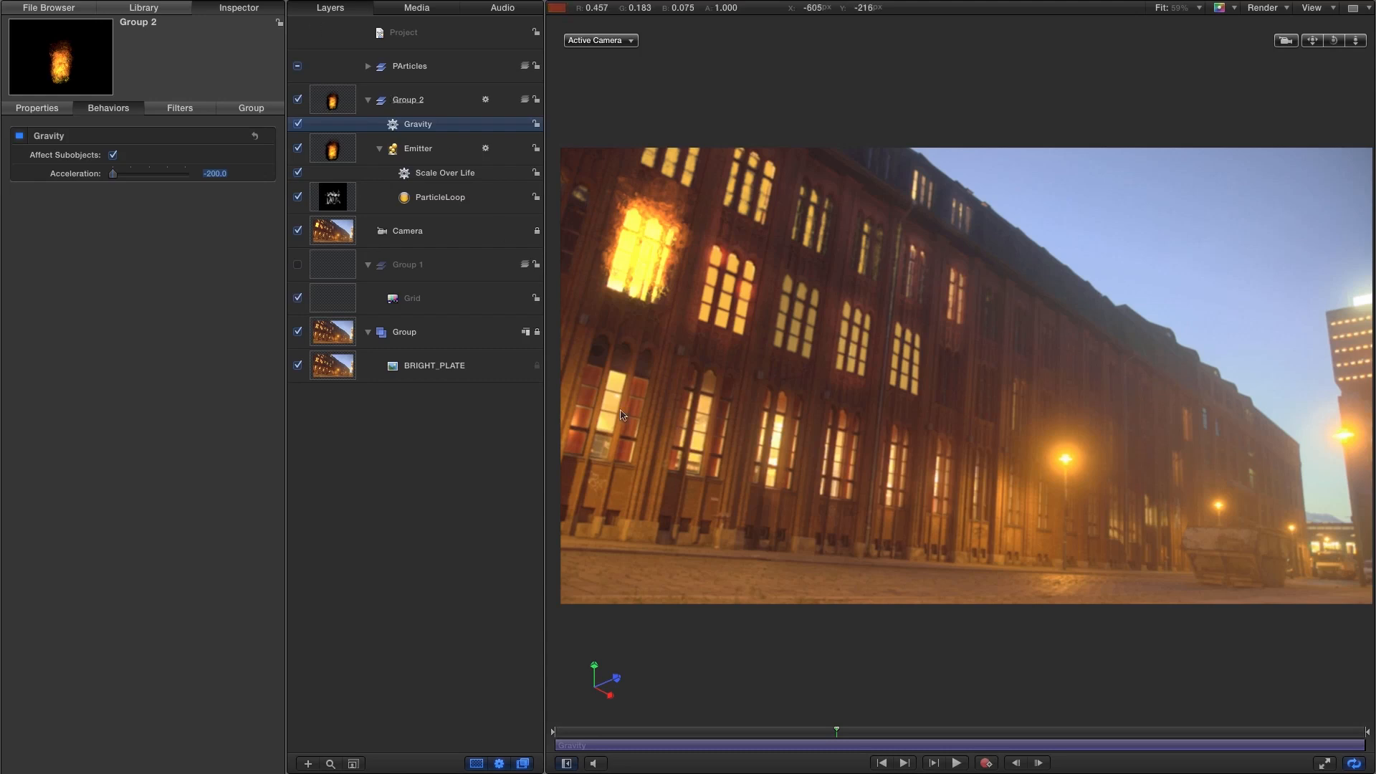
Create a new group at project level and draw a small black rectangle in it over the upper windows
click(410, 35)
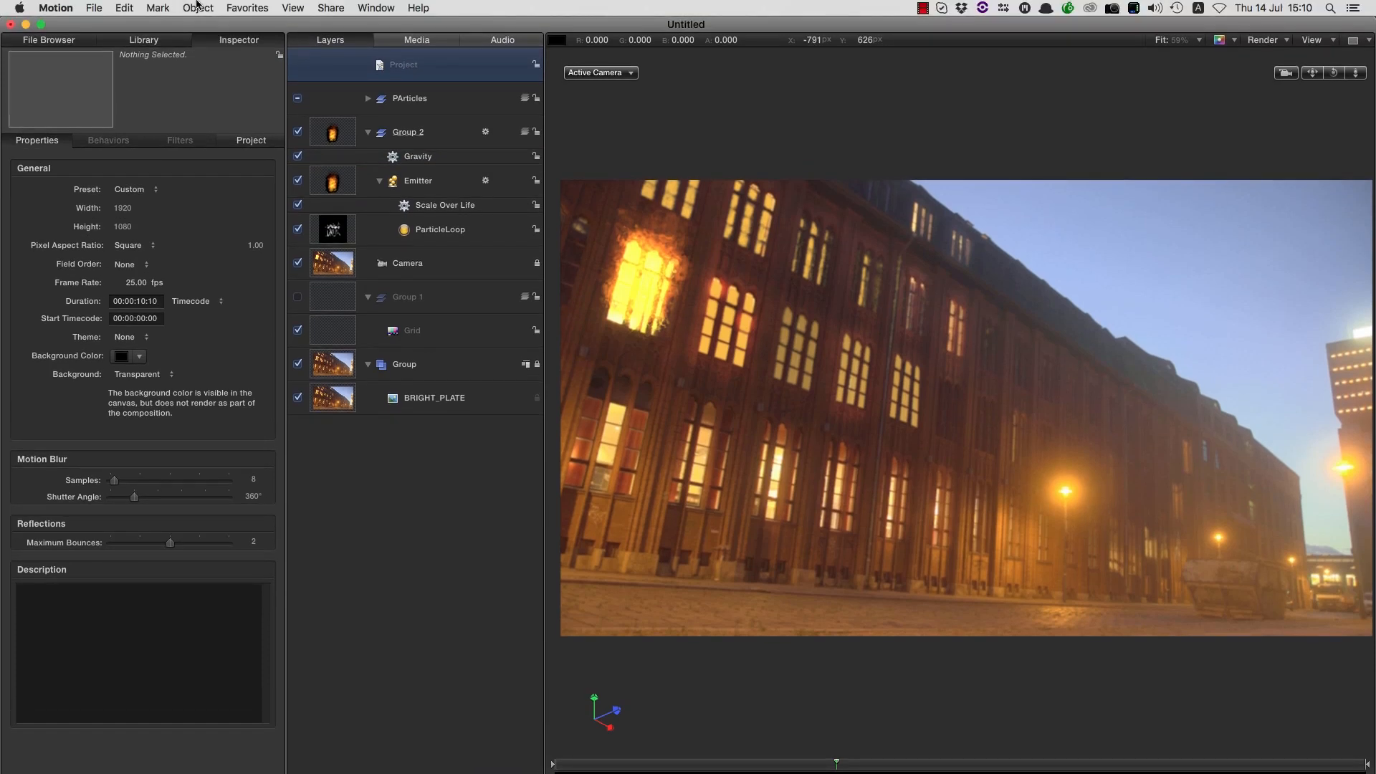
click(198, 8)
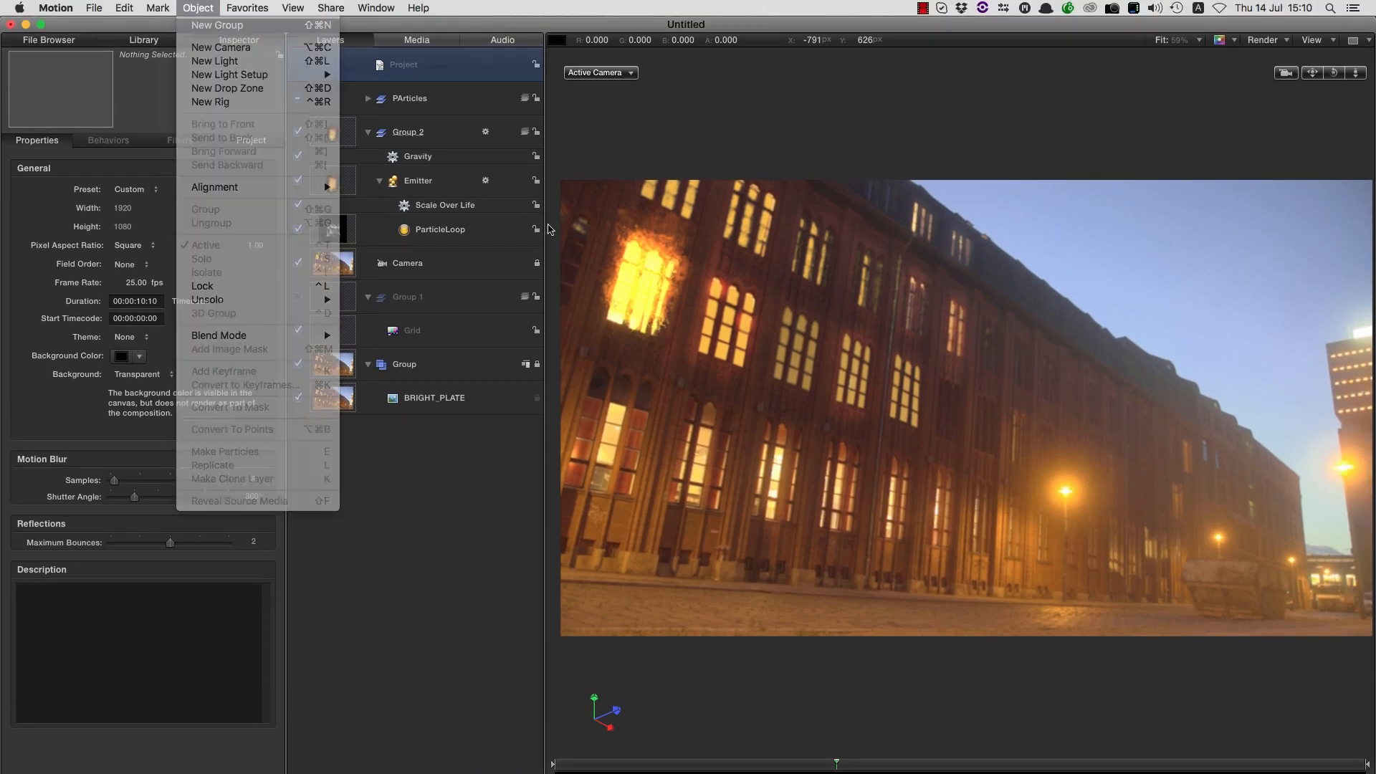
key(shift+super+n)
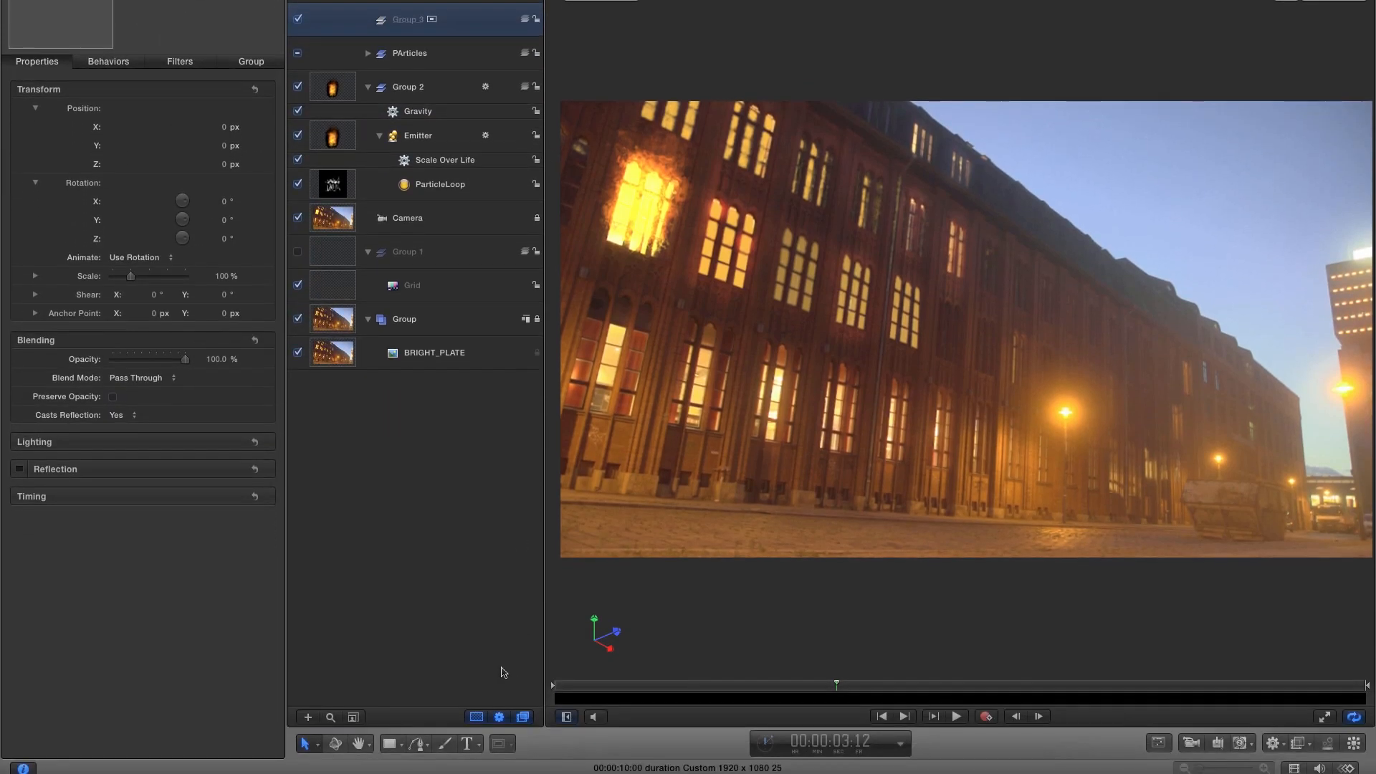
click(386, 741)
drag(747, 153, 819, 226)
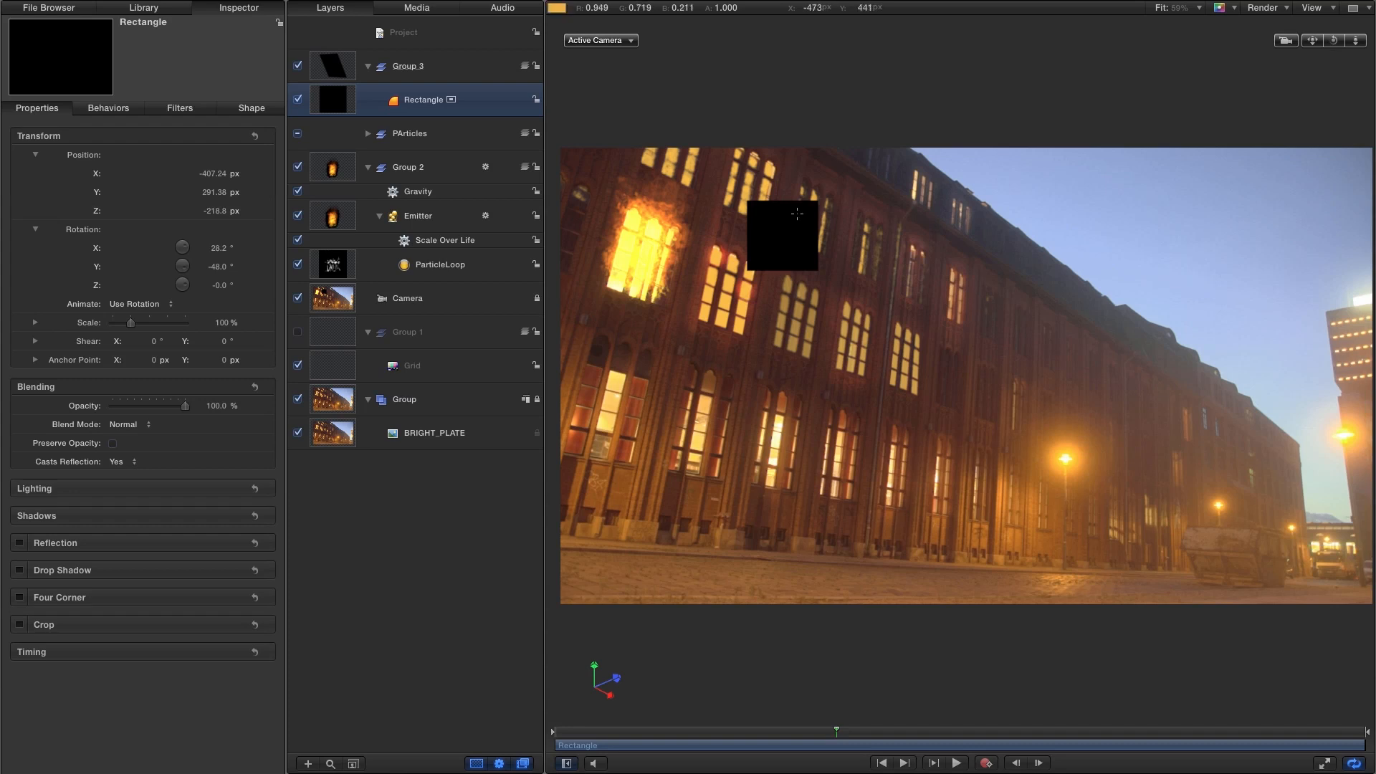
Reset the rectangle's transform and set its Y position to 720 px
click(255, 136)
click(227, 192)
text(720)
key(Return)
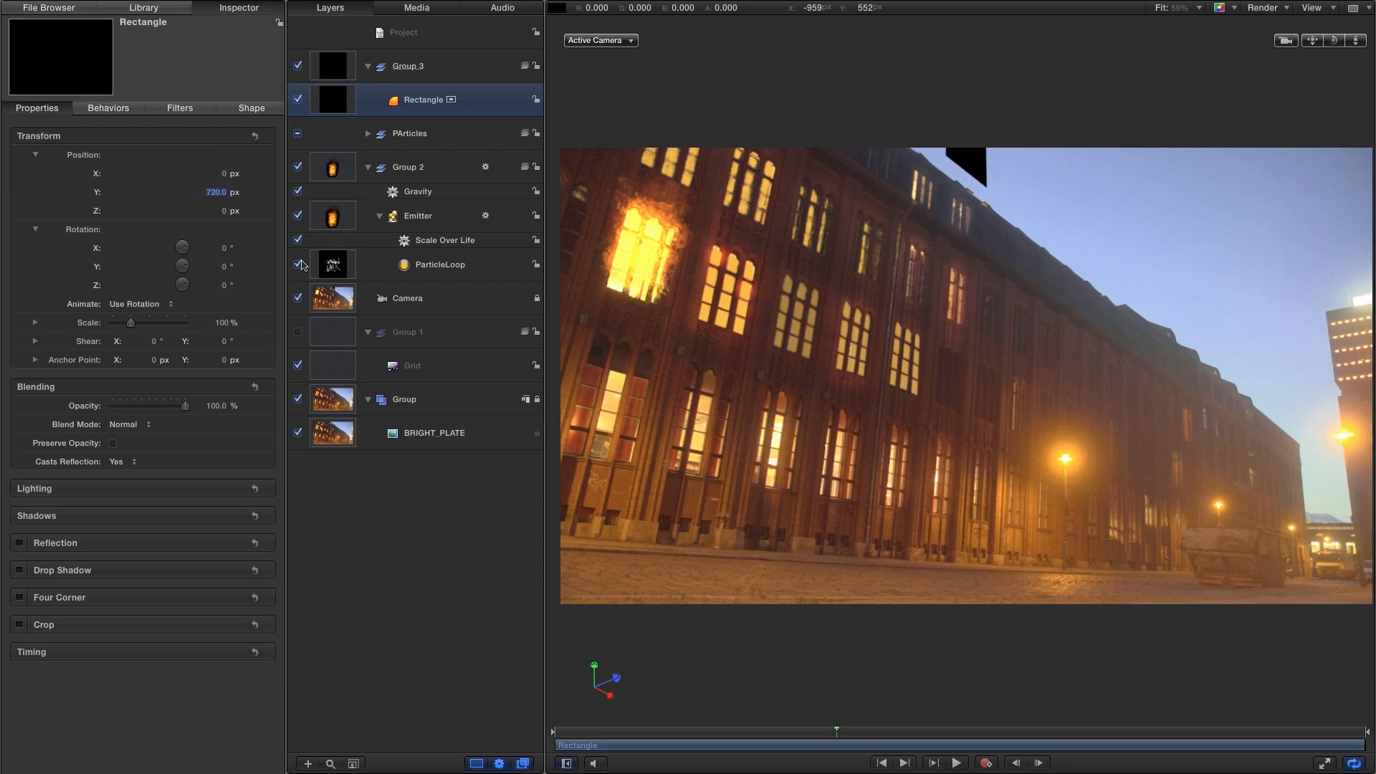
Add a Wriggle parameter behavior to the rectangle's X position with an amount of 1280 px
right_click(86, 173)
mouse_move(109, 301)
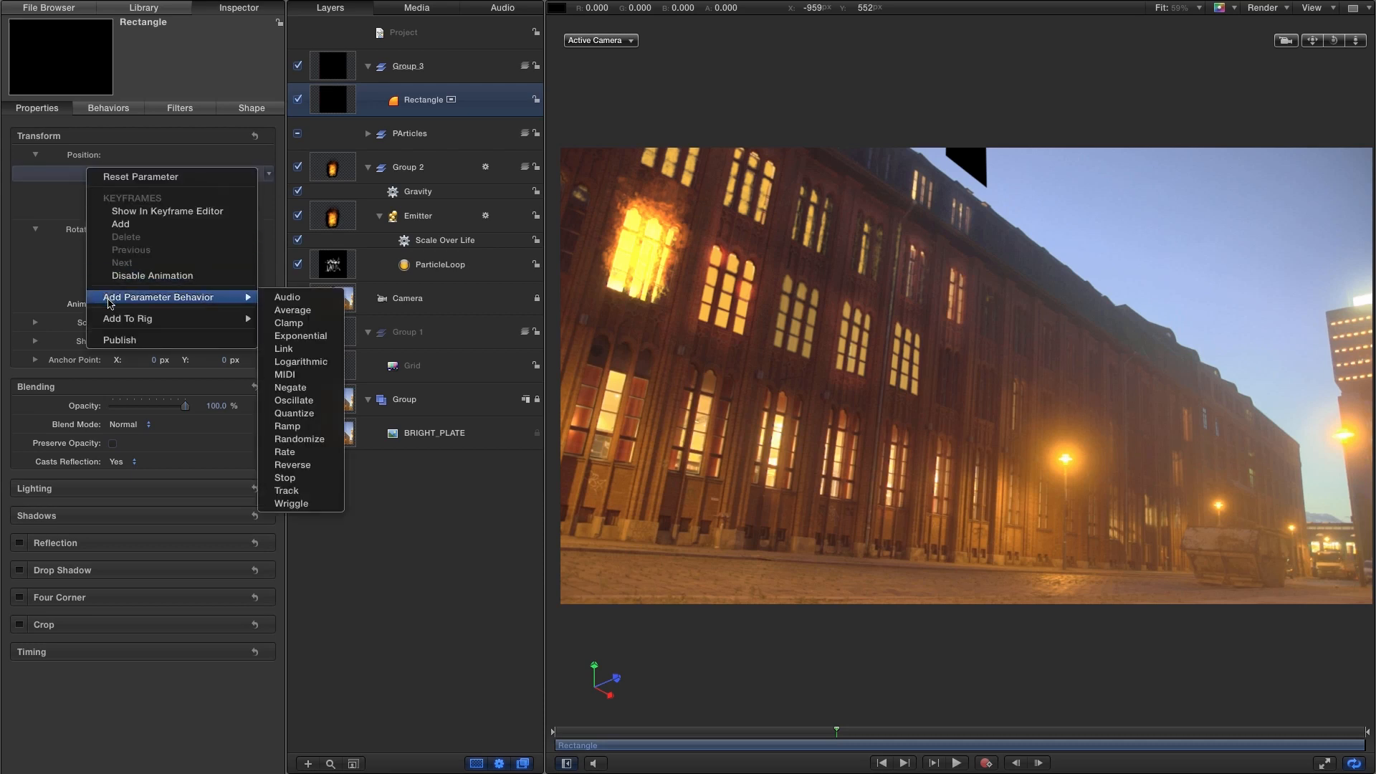
click(325, 509)
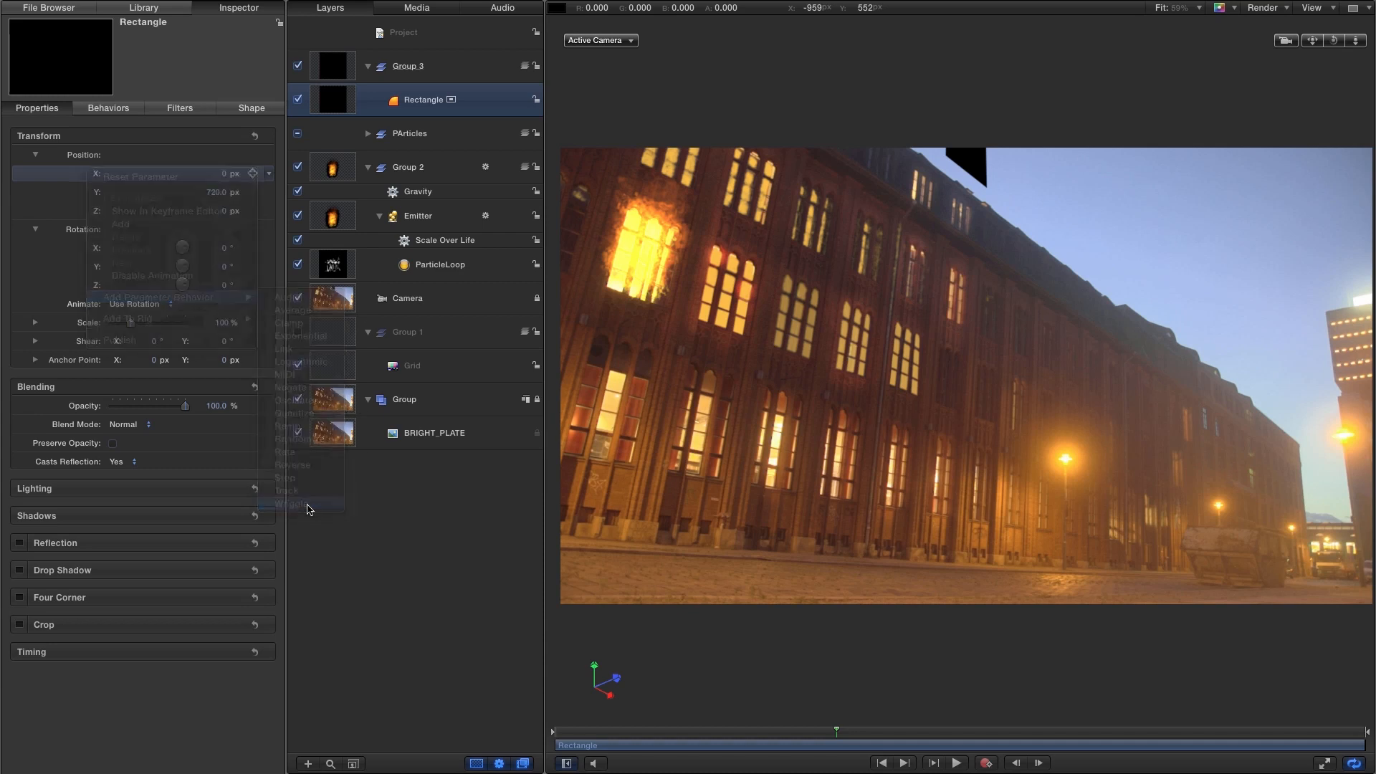
click(217, 155)
text(1280)
key(Return)
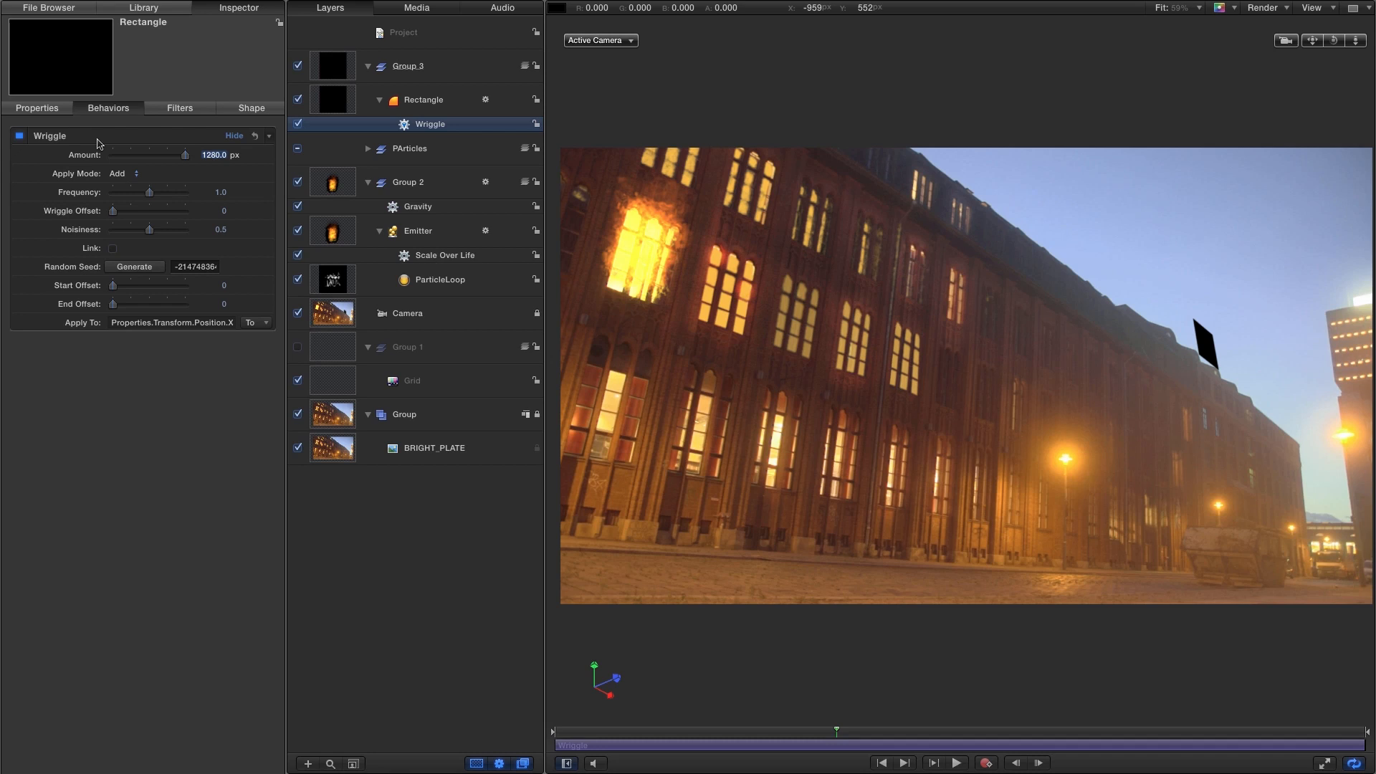
Set the Wriggle apply mode to Add and Subtract and its frequency to 0.5, and play back the rectangle's motion
click(118, 174)
click(129, 208)
click(223, 194)
key(BackSpace)
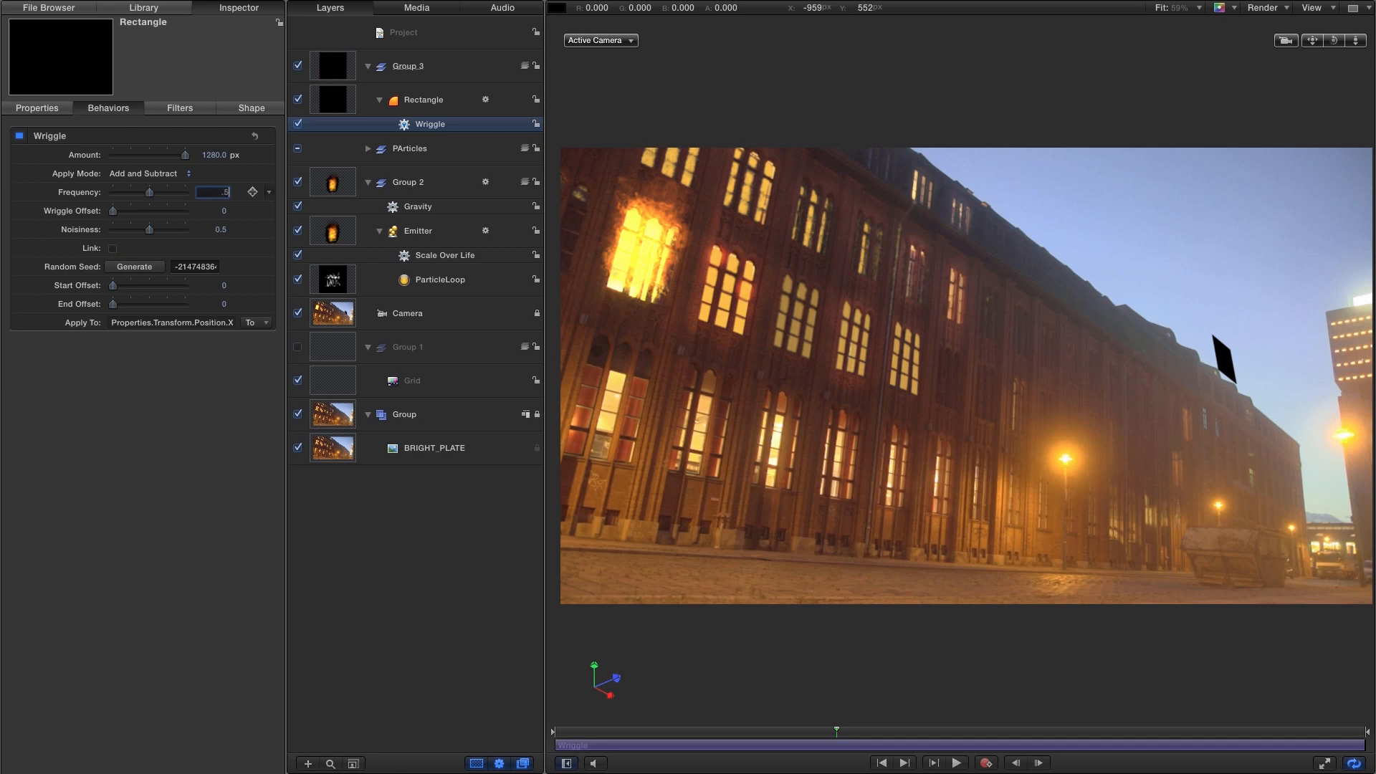
text(.5)
key(Return)
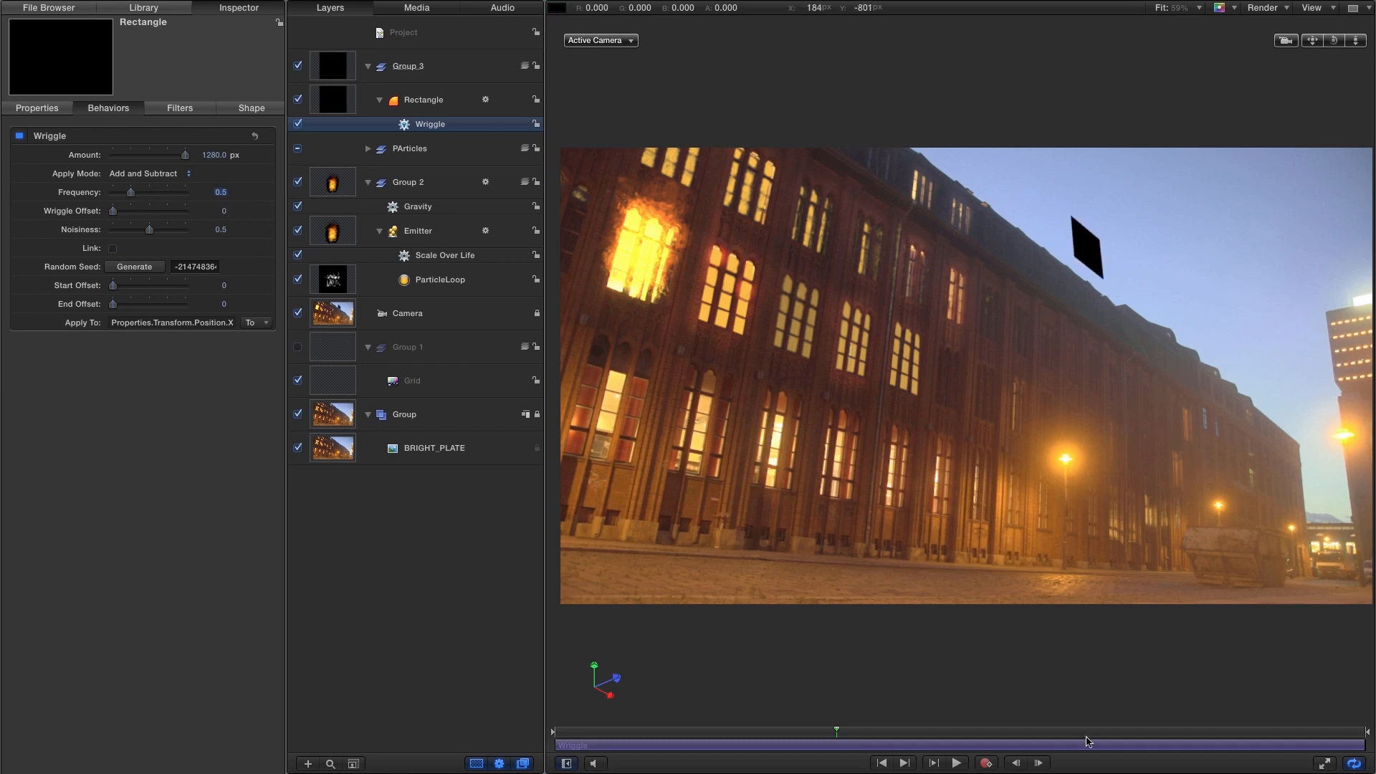
click(955, 764)
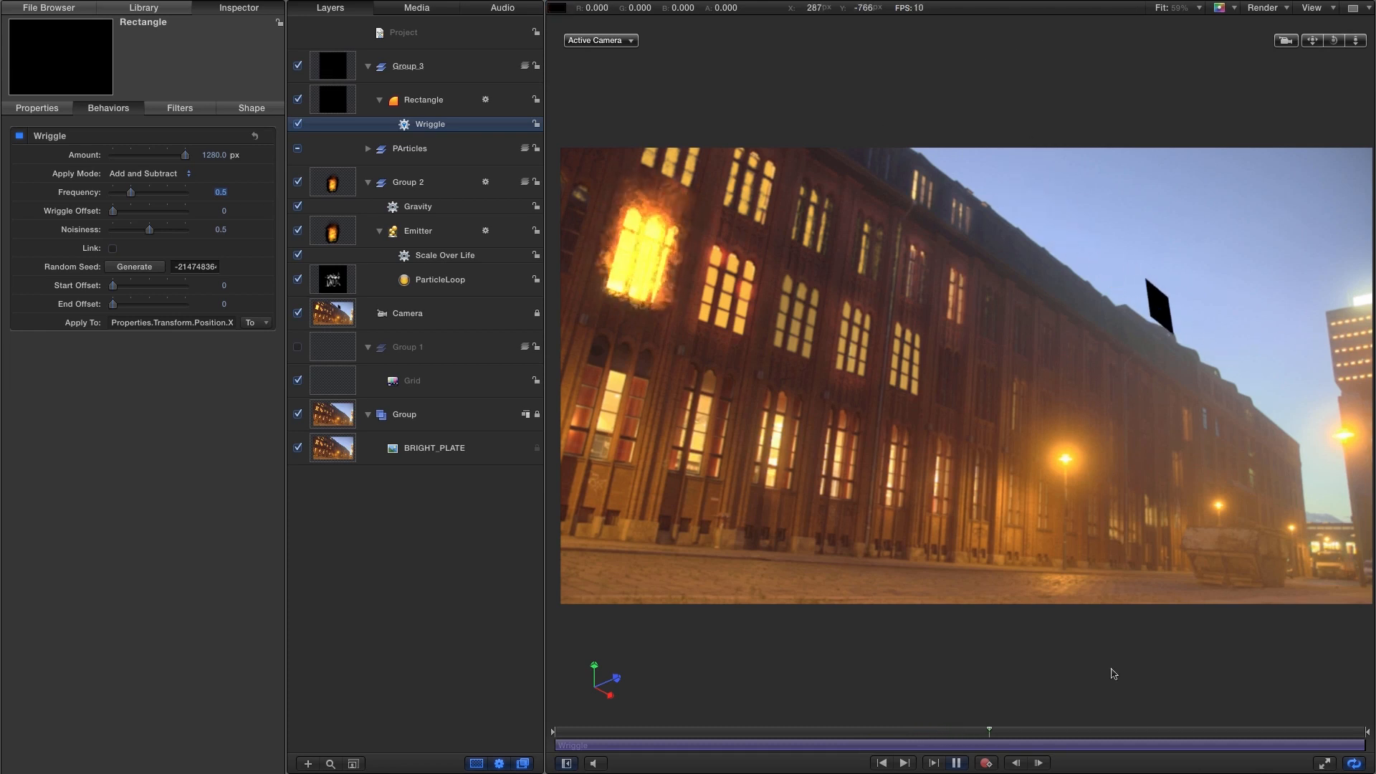
key(space)
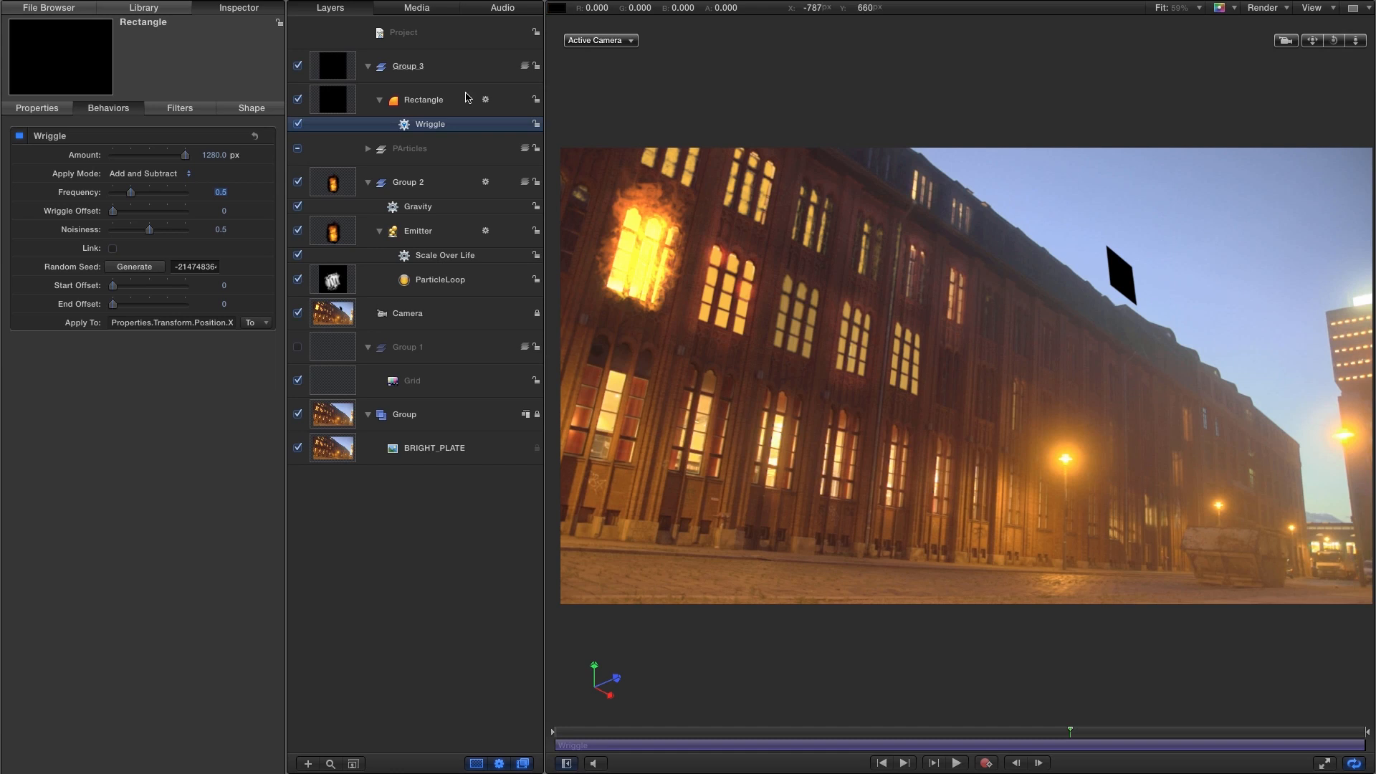
Rename the rectangle as Wind Main
double_click(424, 101)
text(Wind Main)
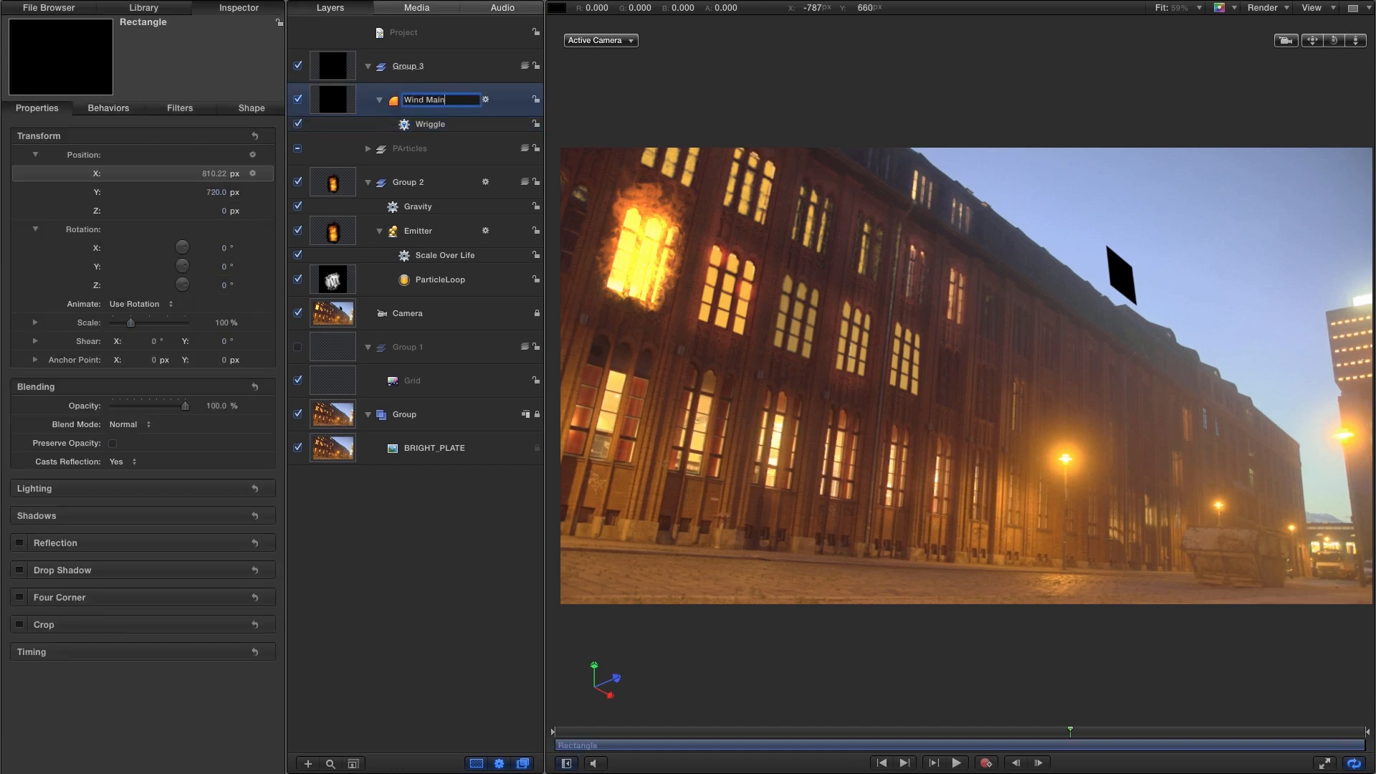
key(Return)
Duplicate the Wind Main rectangle and rename the copy as Wind Secondary
right_click(333, 105)
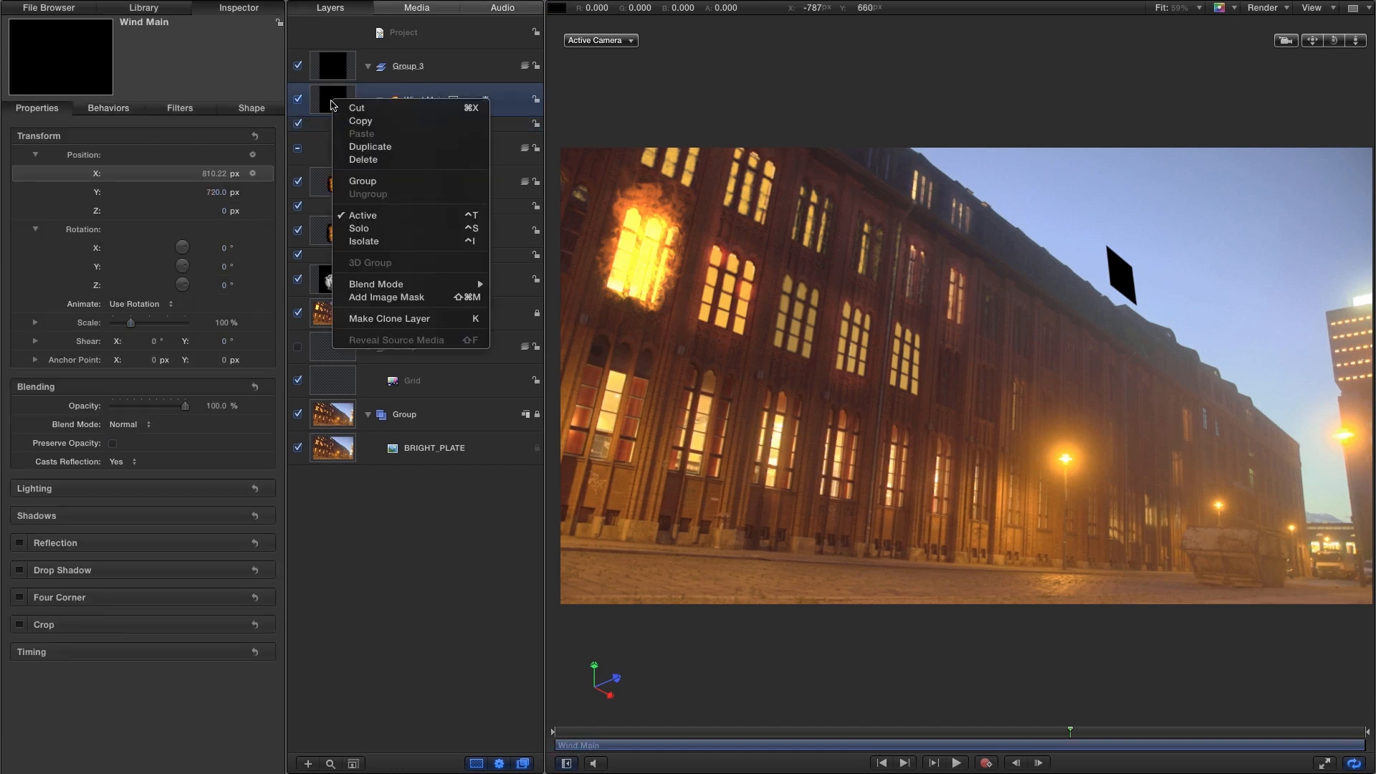
click(370, 147)
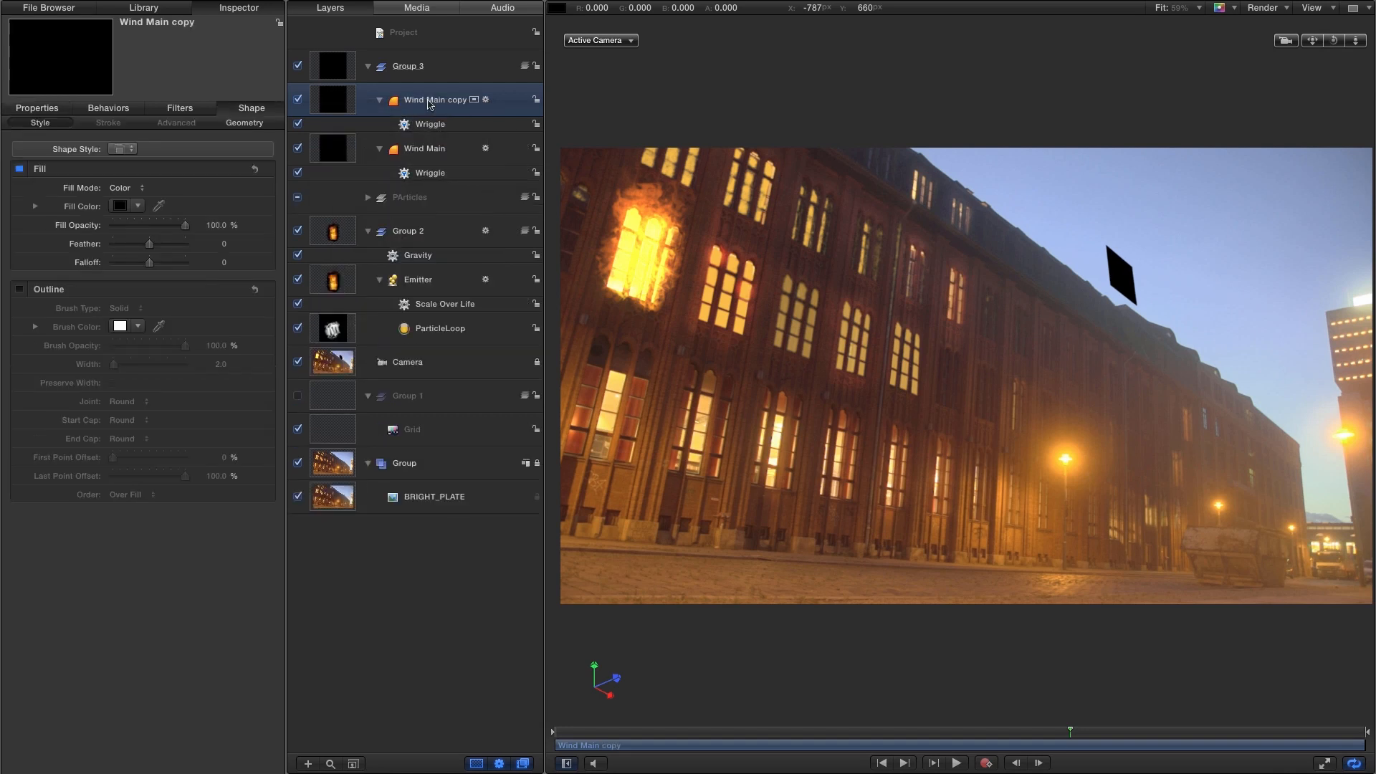
double_click(436, 100)
text(Wind Secondary)
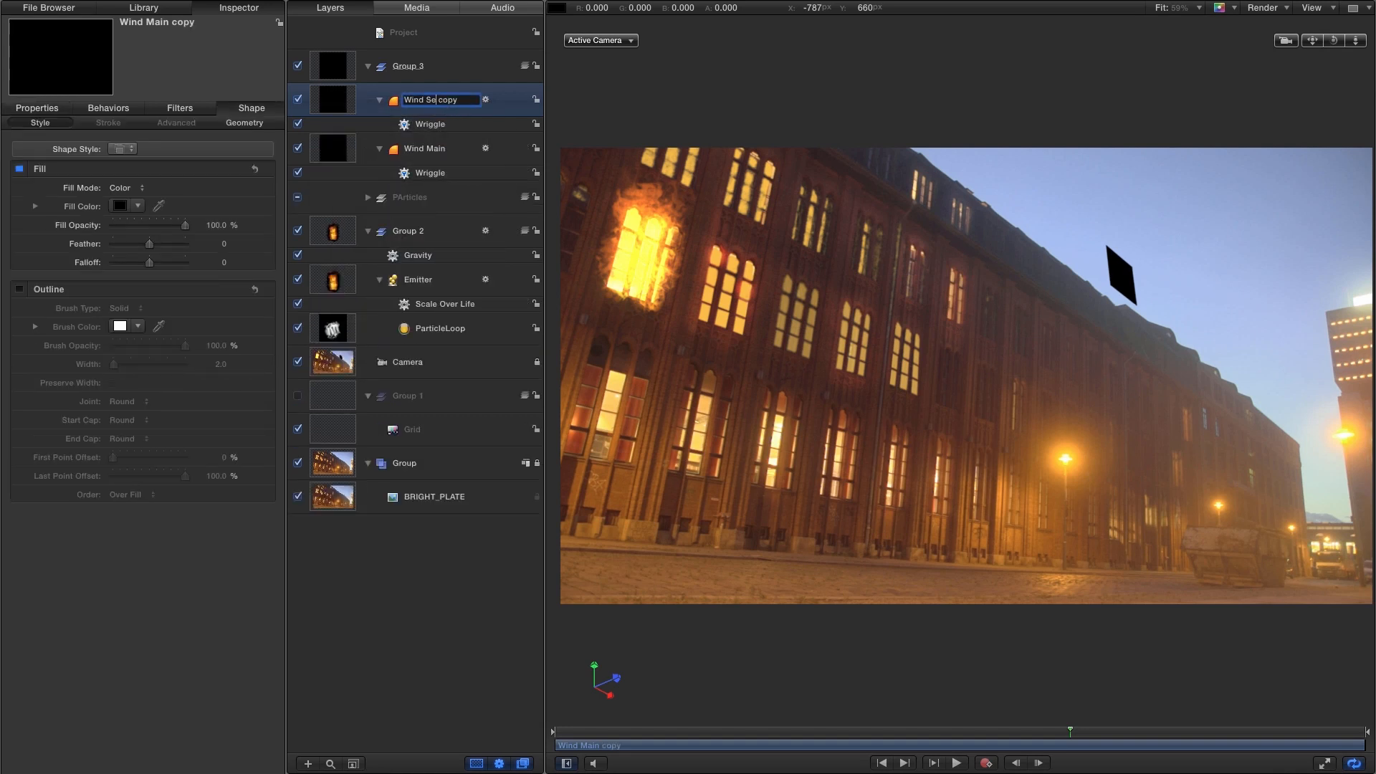
key(Return)
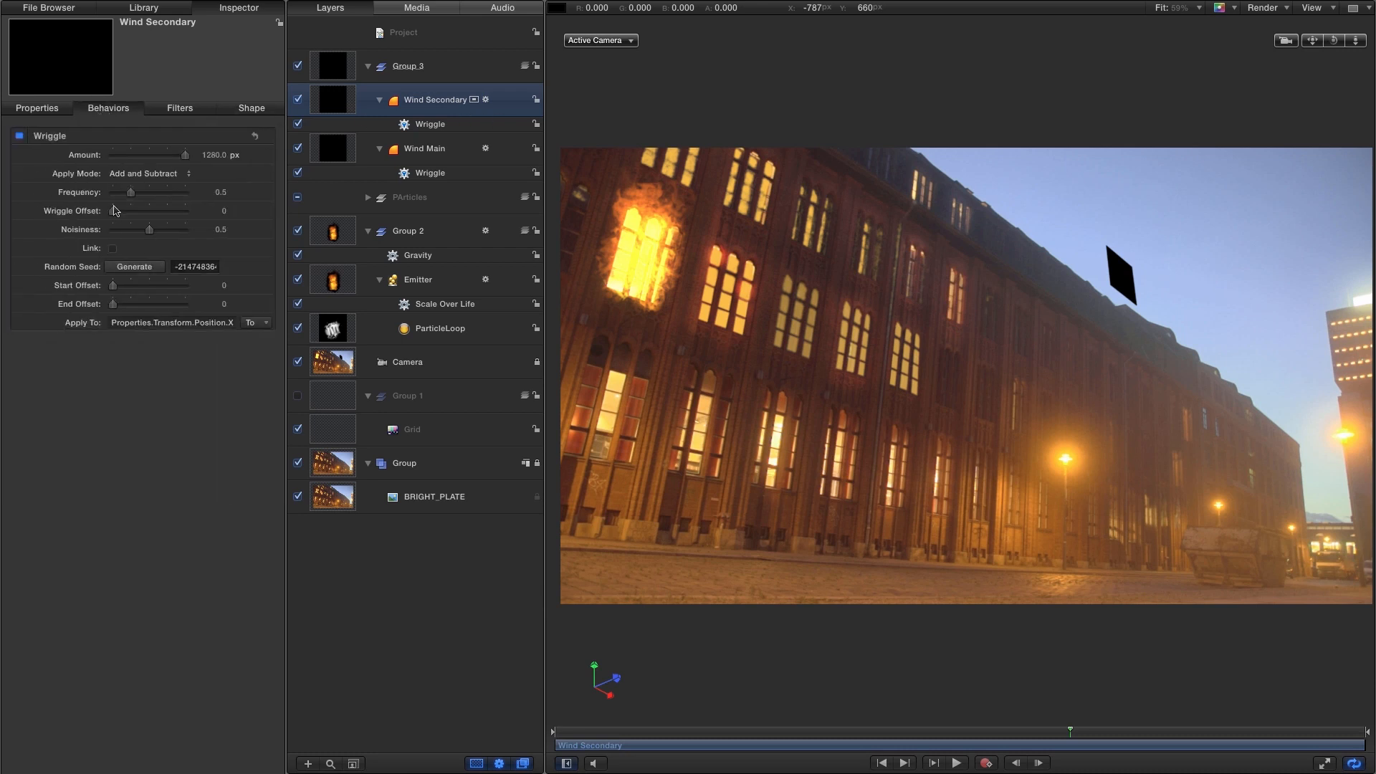
Apply the Wind Secondary rectangle's Wriggle behavior to its X and Z position
click(256, 323)
mouse_move(266, 345)
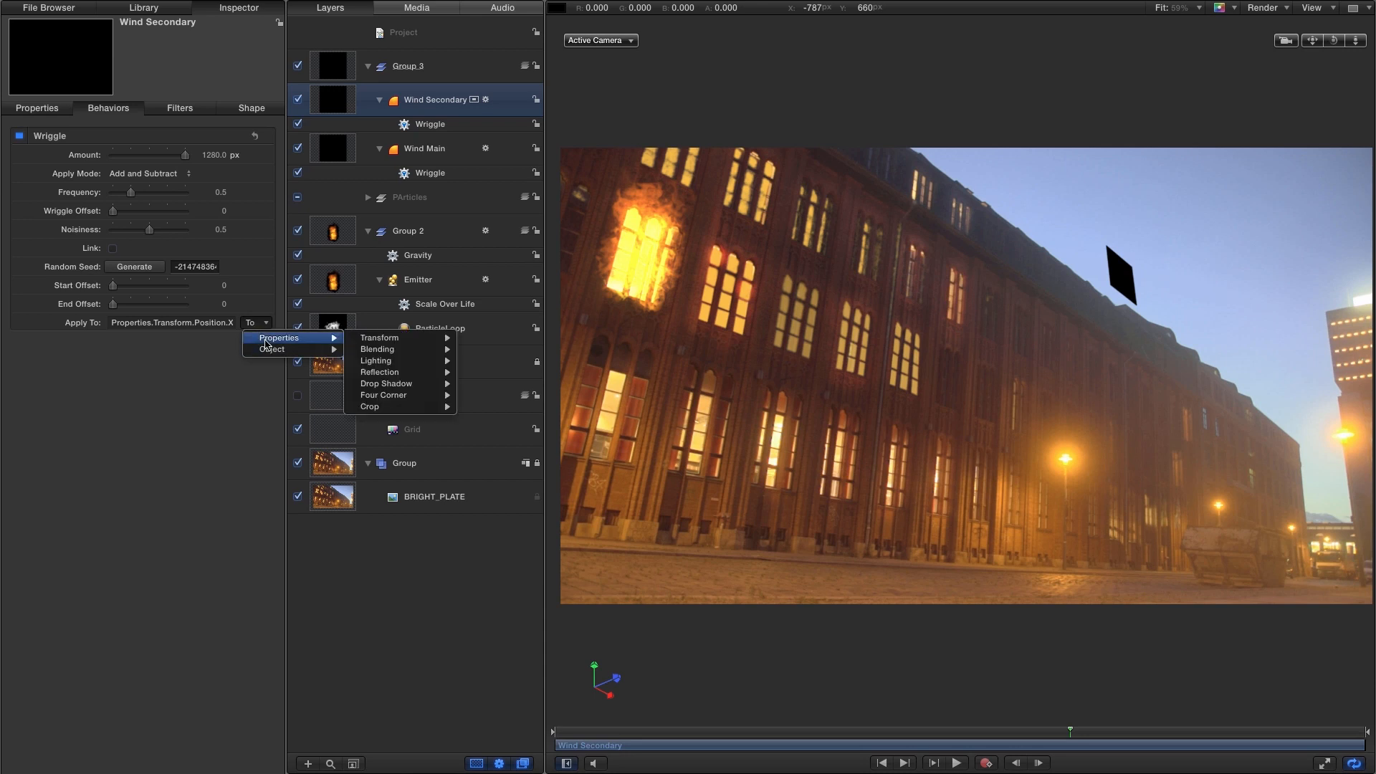
mouse_move(437, 342)
mouse_move(499, 339)
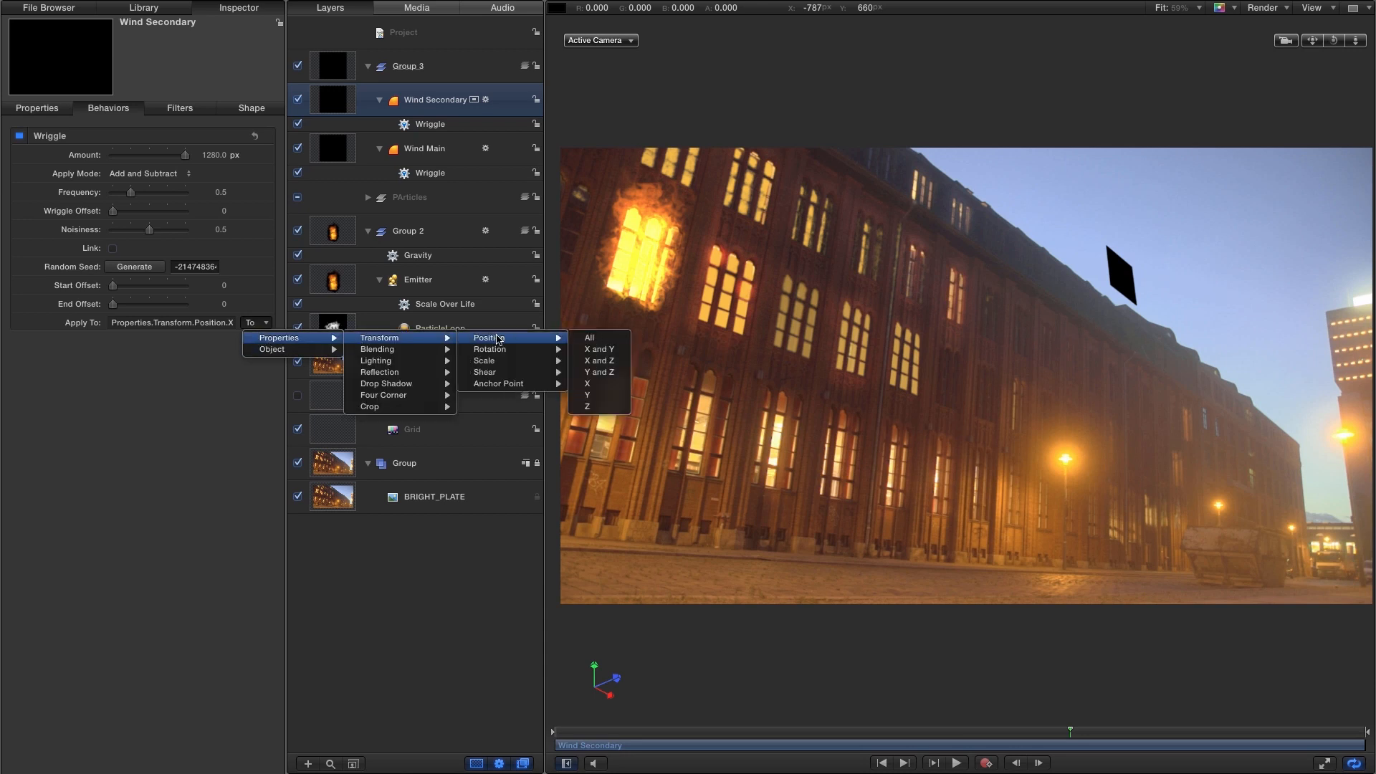
click(599, 362)
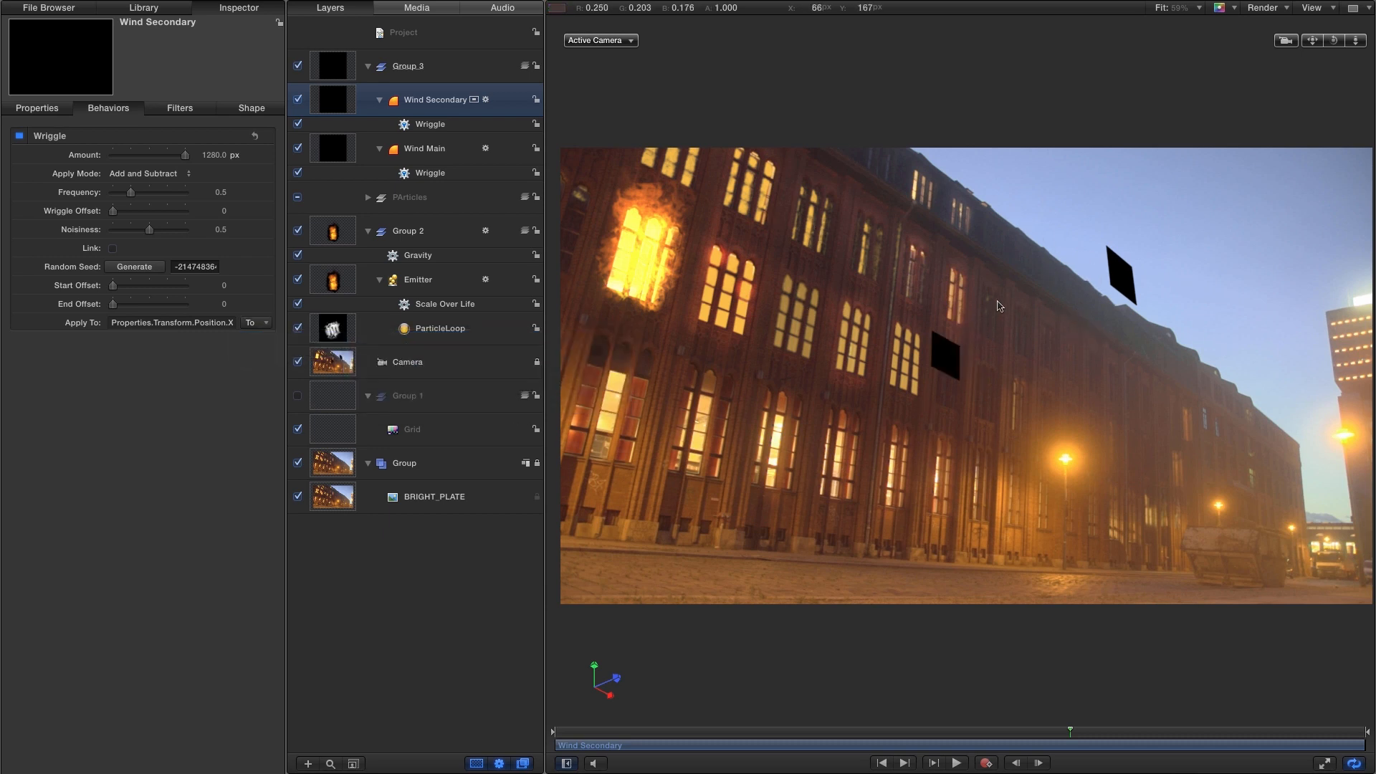
Set the Wind Secondary rectangle's Y position to 0 px
click(52, 107)
click(52, 108)
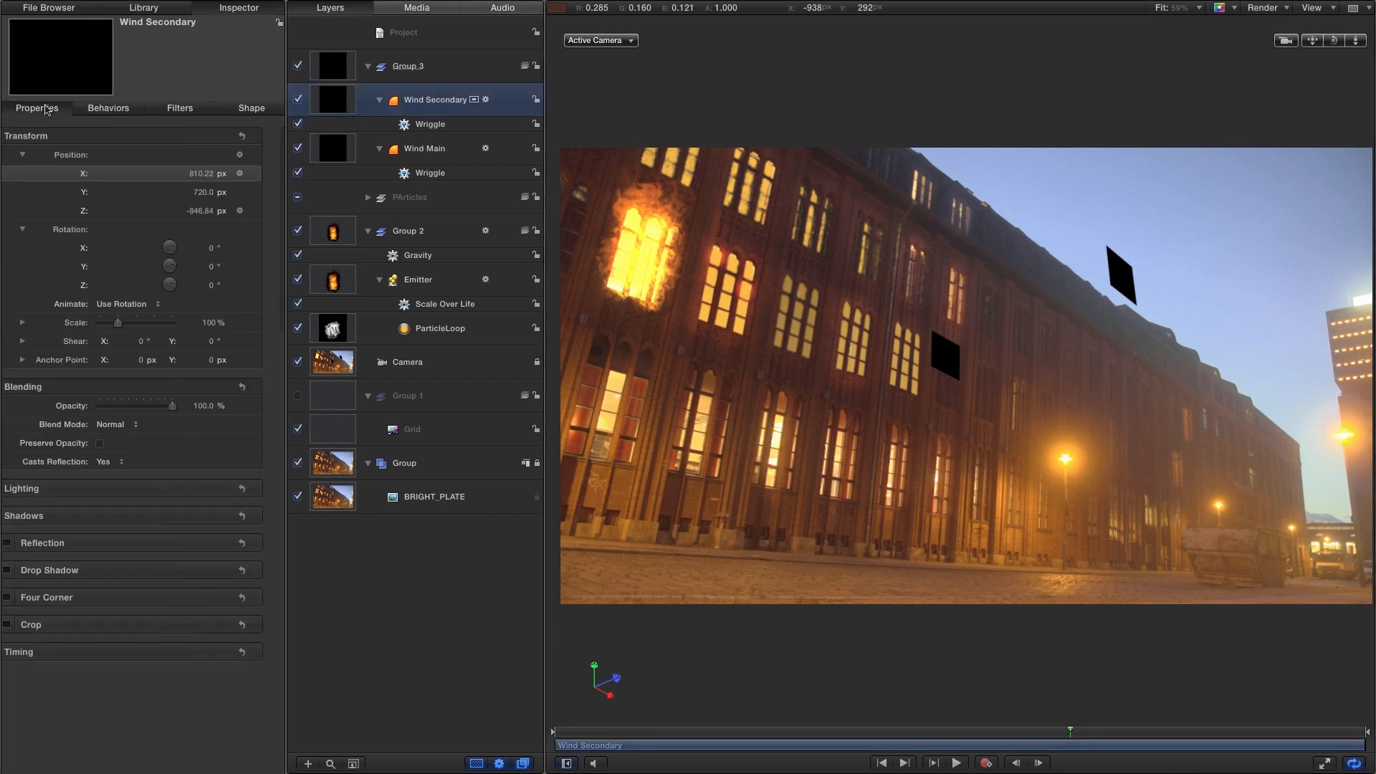
click(217, 192)
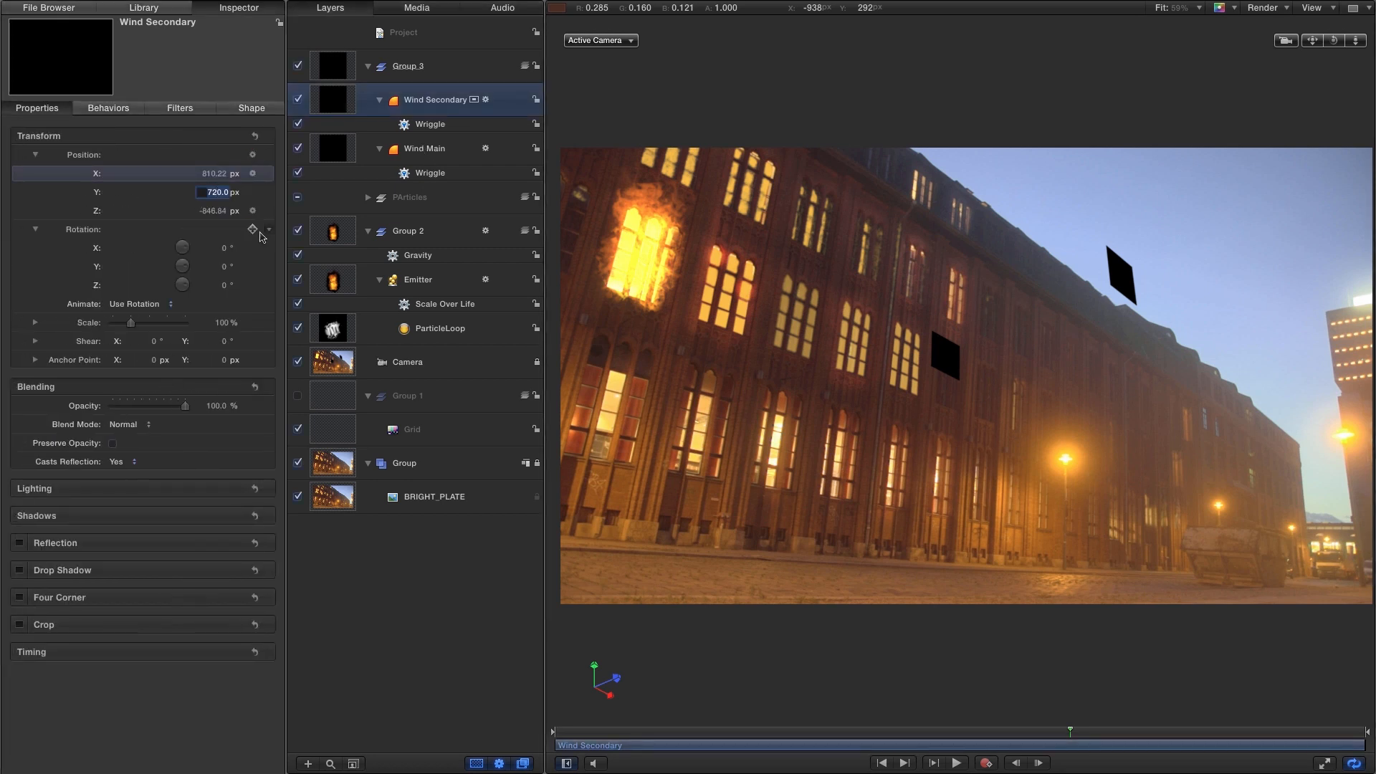
text(0)
key(Return)
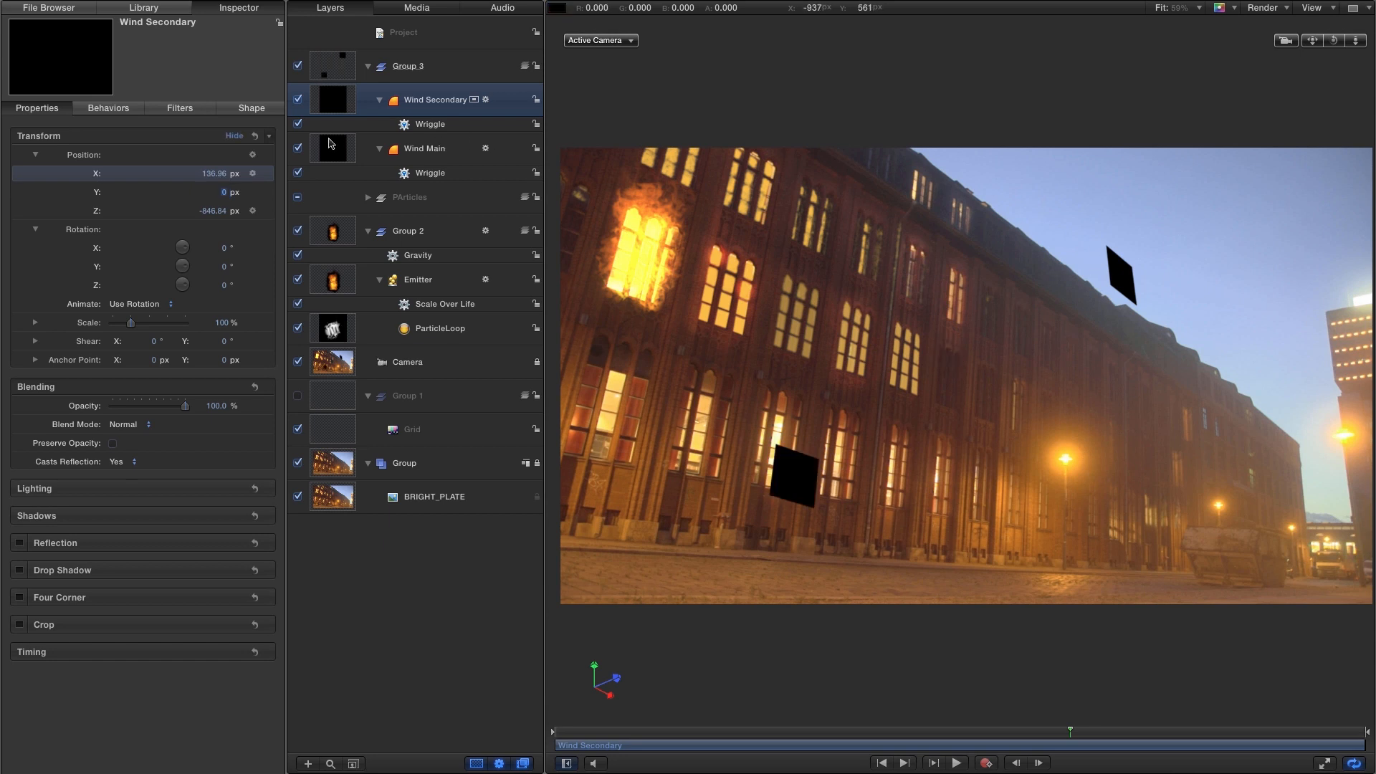
Set Wind Secondary's Wriggle amount to 360 px, frequency to 0.3 and Wriggle Offset to 2, and play back the rectangles' motion
click(106, 108)
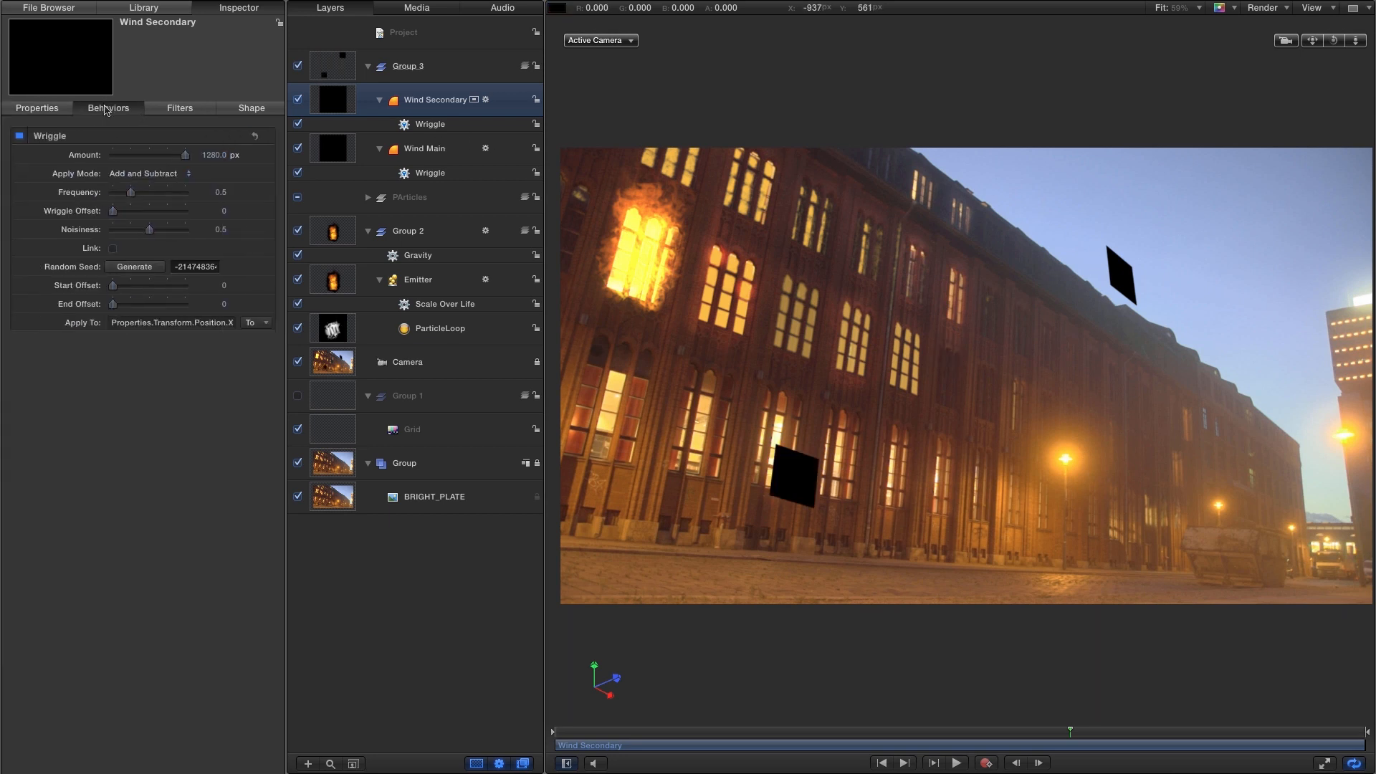
click(214, 156)
text(38)
key(Return)
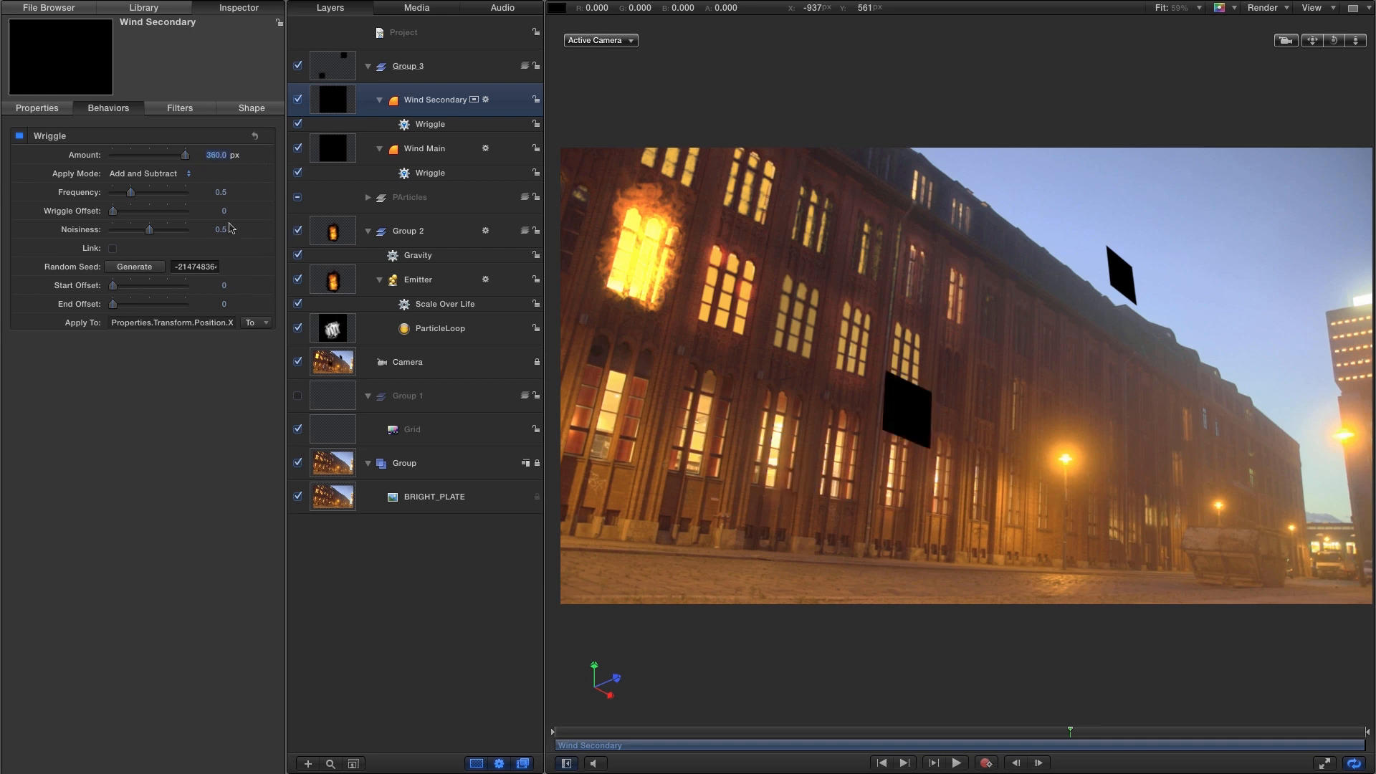
click(224, 194)
key(Return)
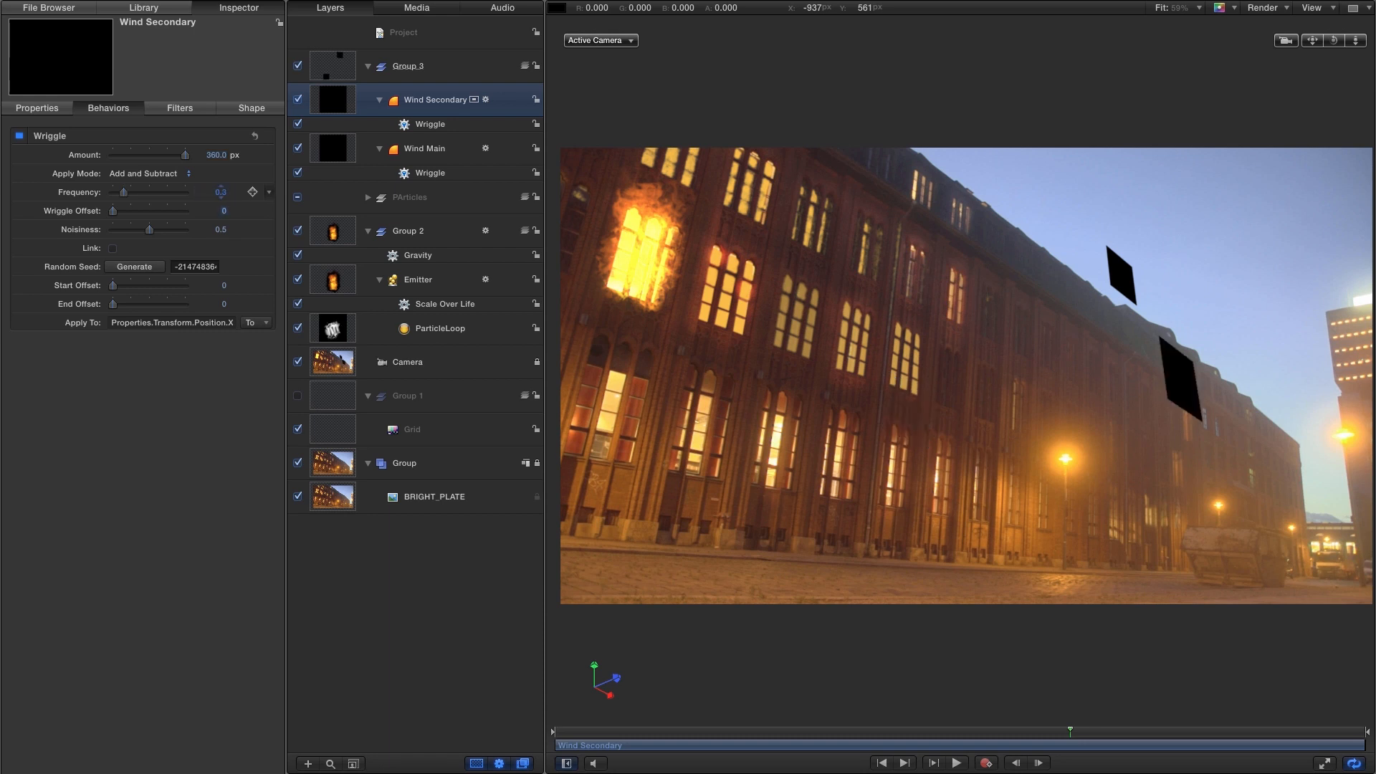
text(2)
key(Return)
click(957, 764)
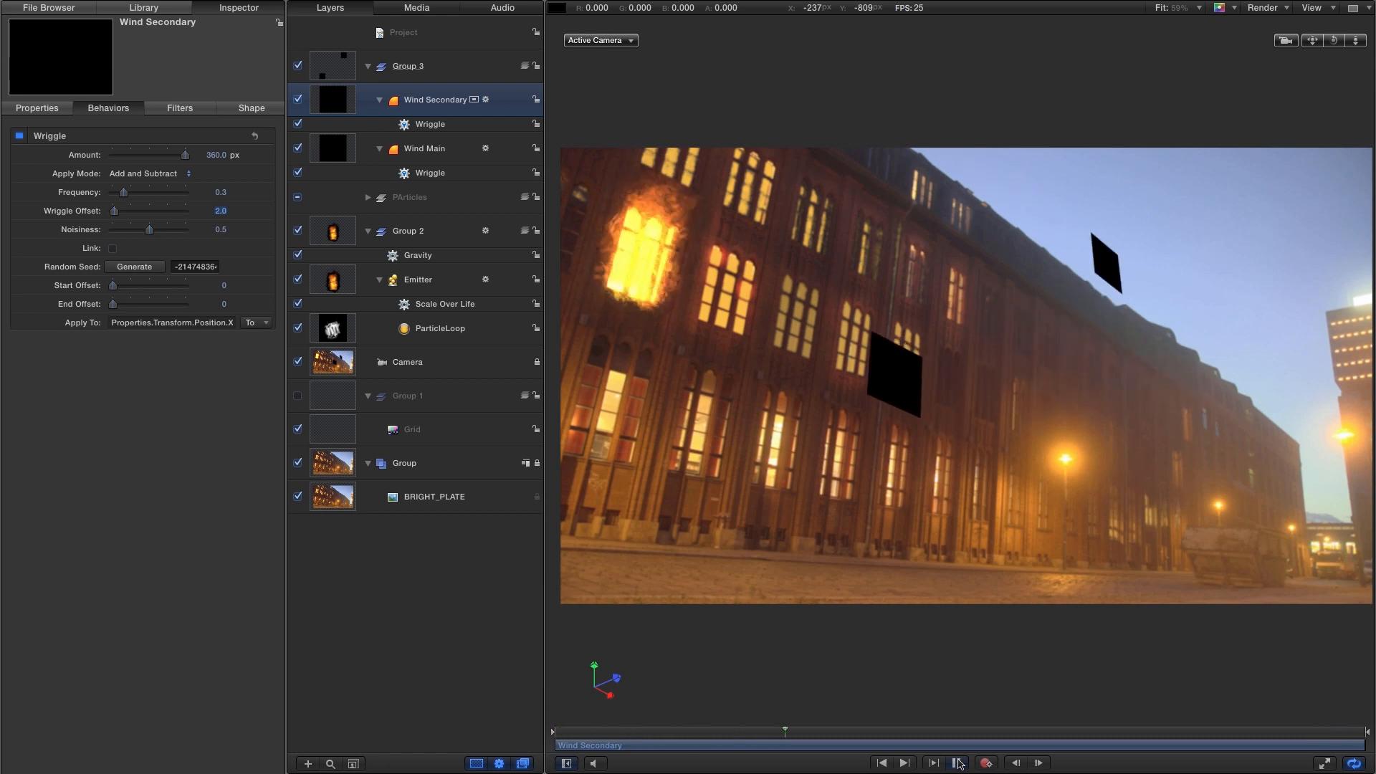
click(959, 764)
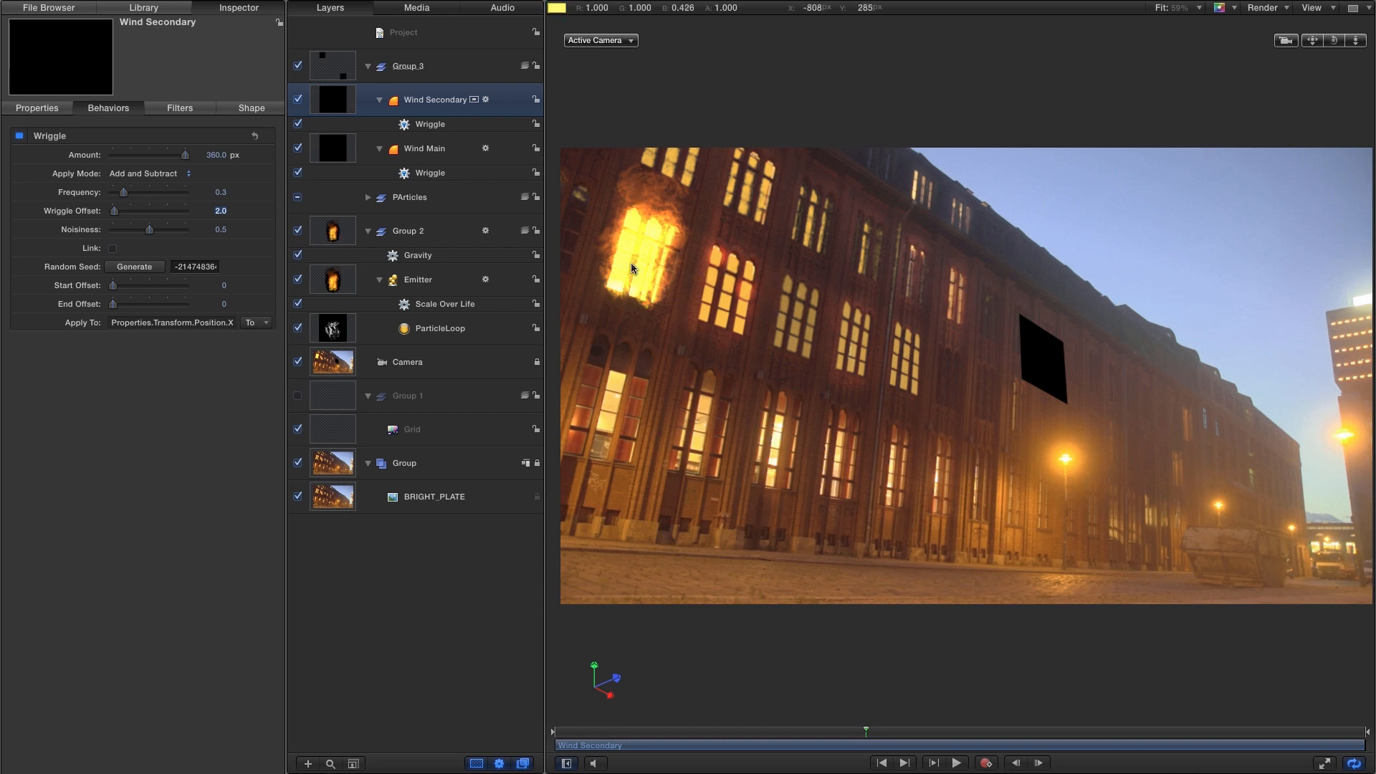
Rename the group holding the wind rectangles as Forces and the emitter's group as Fire Main
click(406, 69)
click(450, 66)
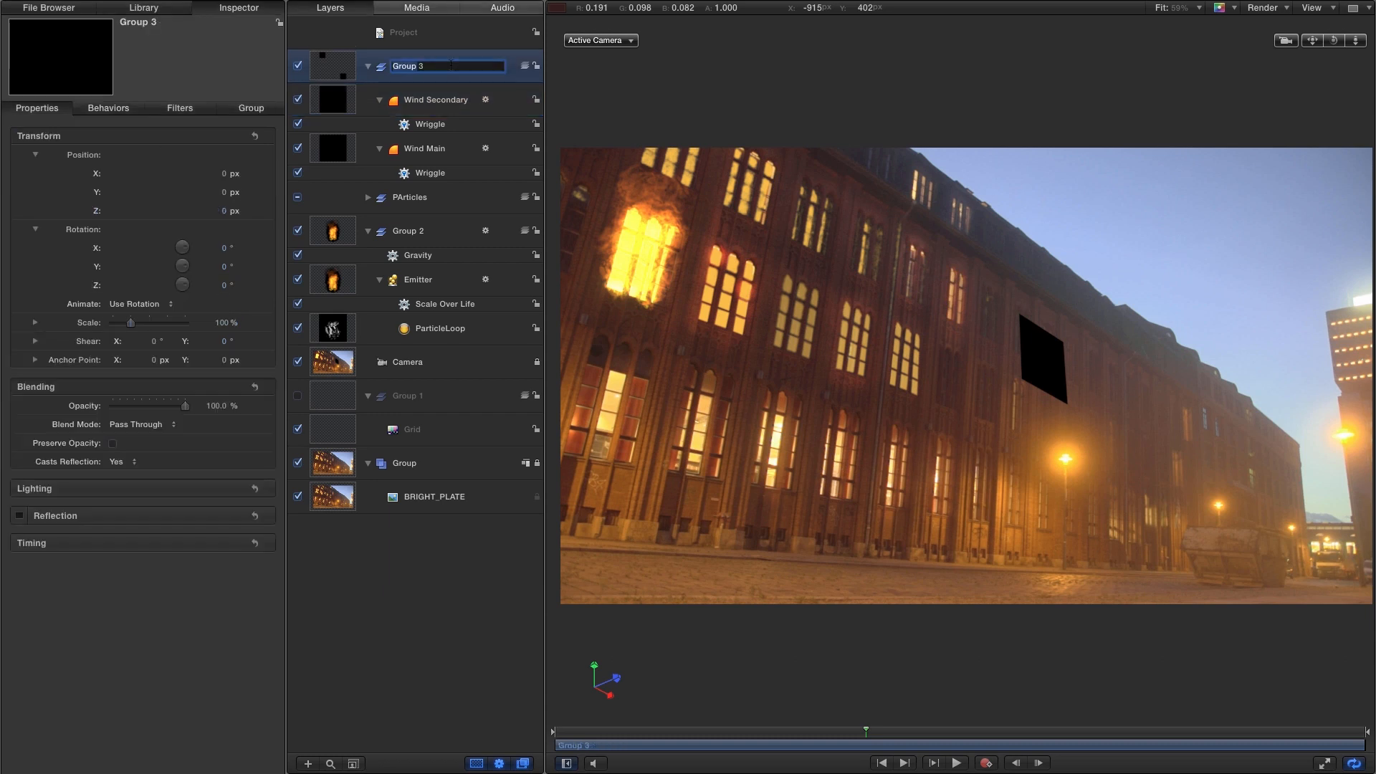
text(Forces)
key(Return)
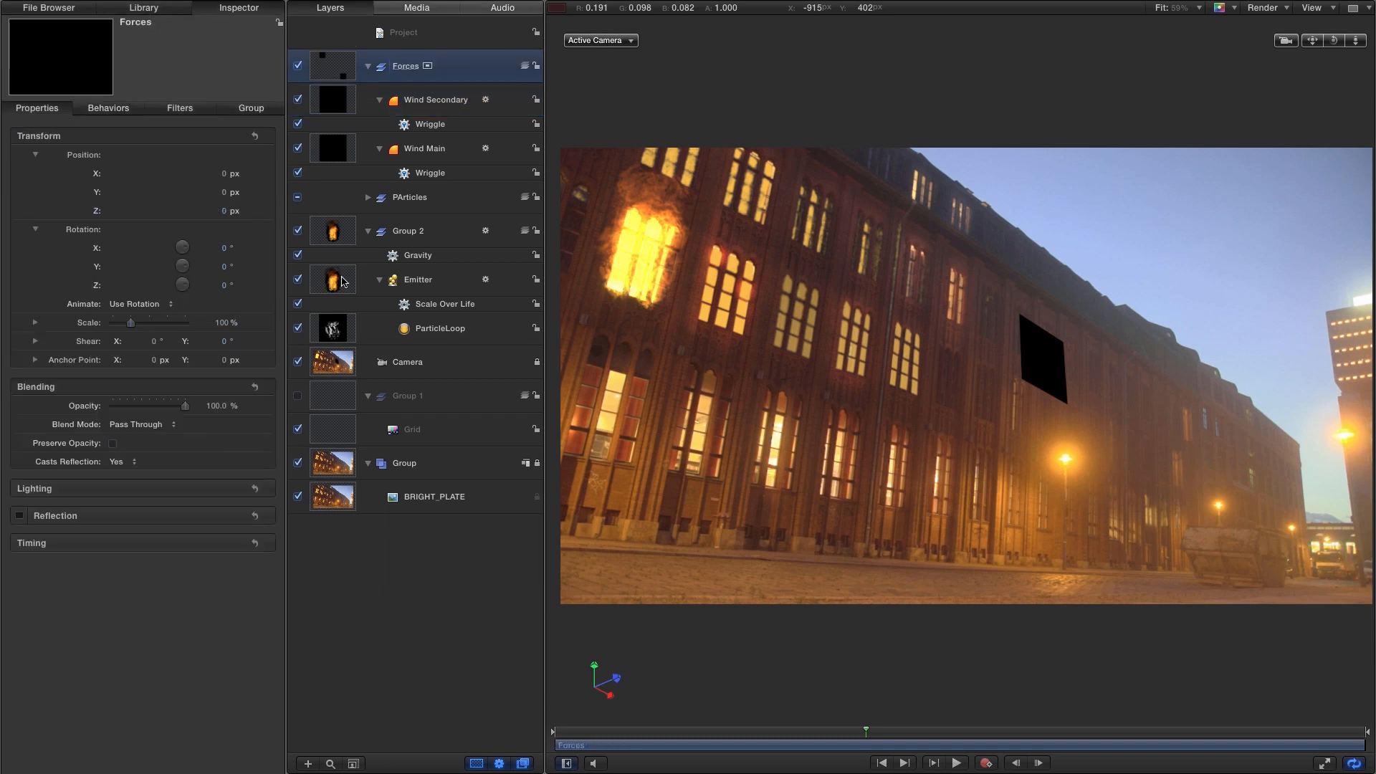
click(333, 232)
click(405, 232)
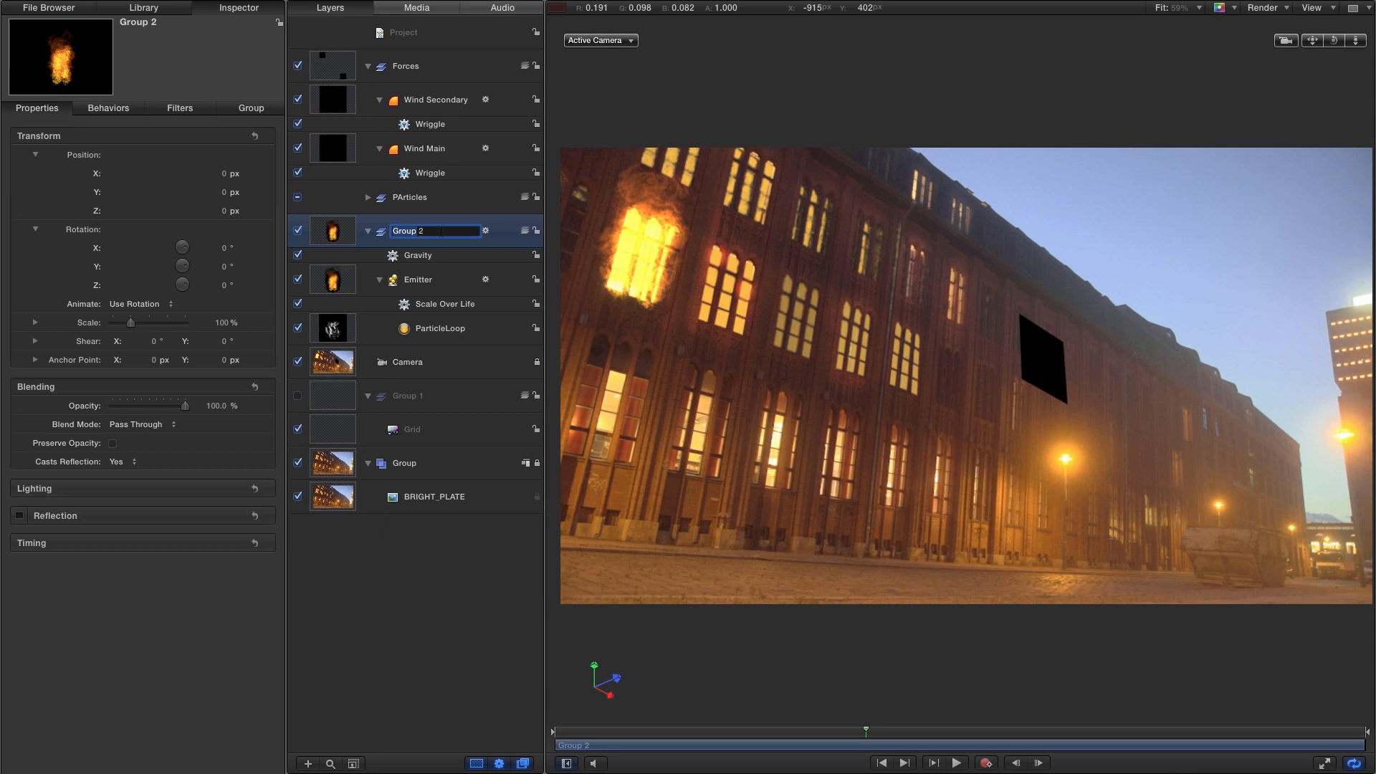
text(Fire Main)
key(Return)
Add an Attracted To simulation behavior to Fire Main, affecting subobjects with Wind Main as its object, and hide the Forces group
click(146, 9)
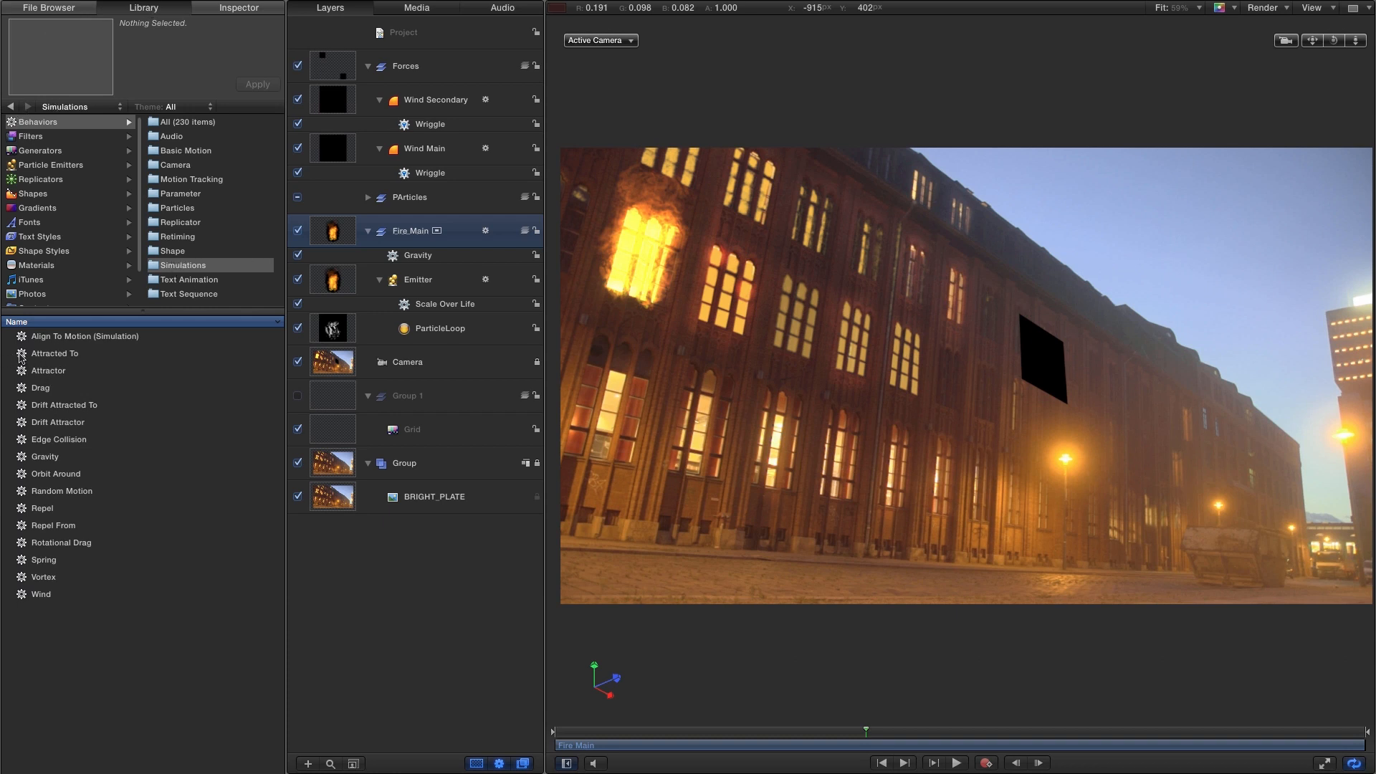
drag(20, 357, 426, 248)
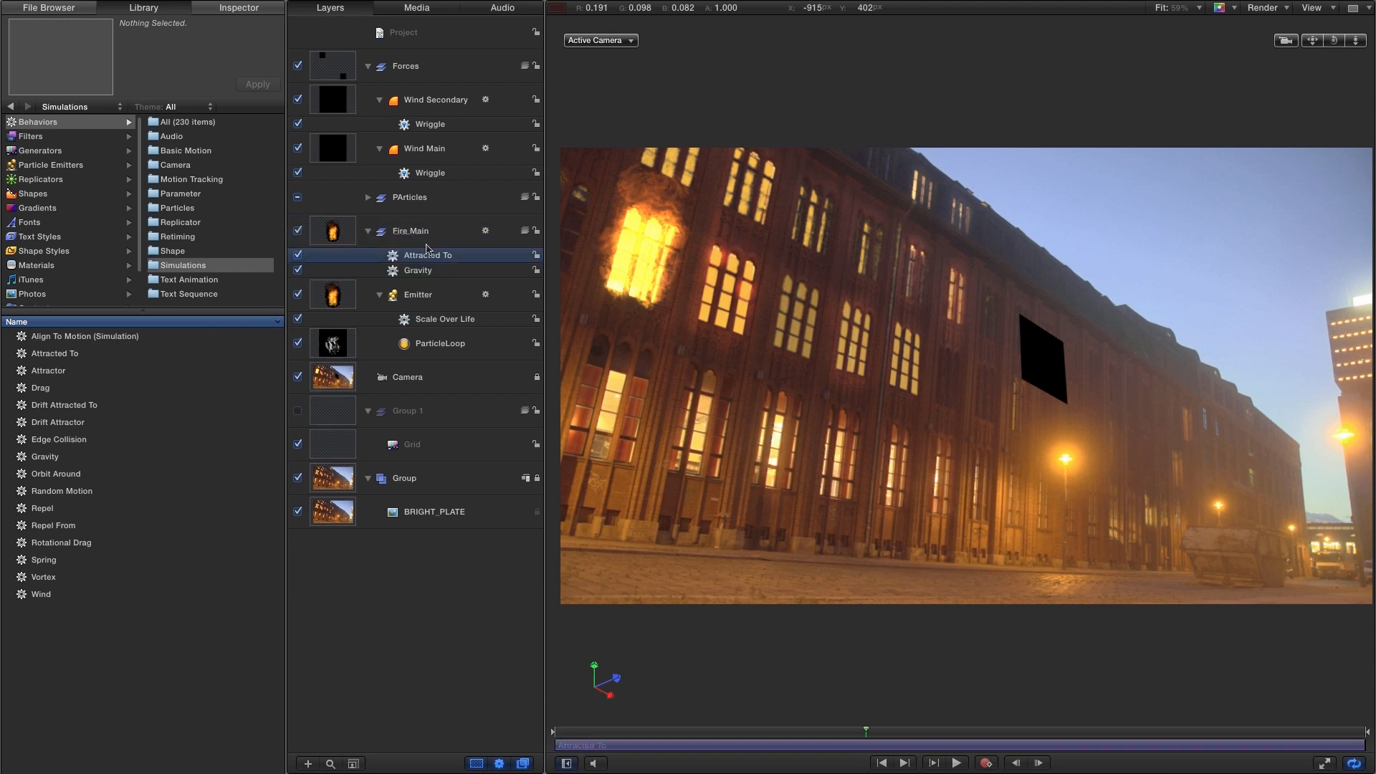
click(233, 7)
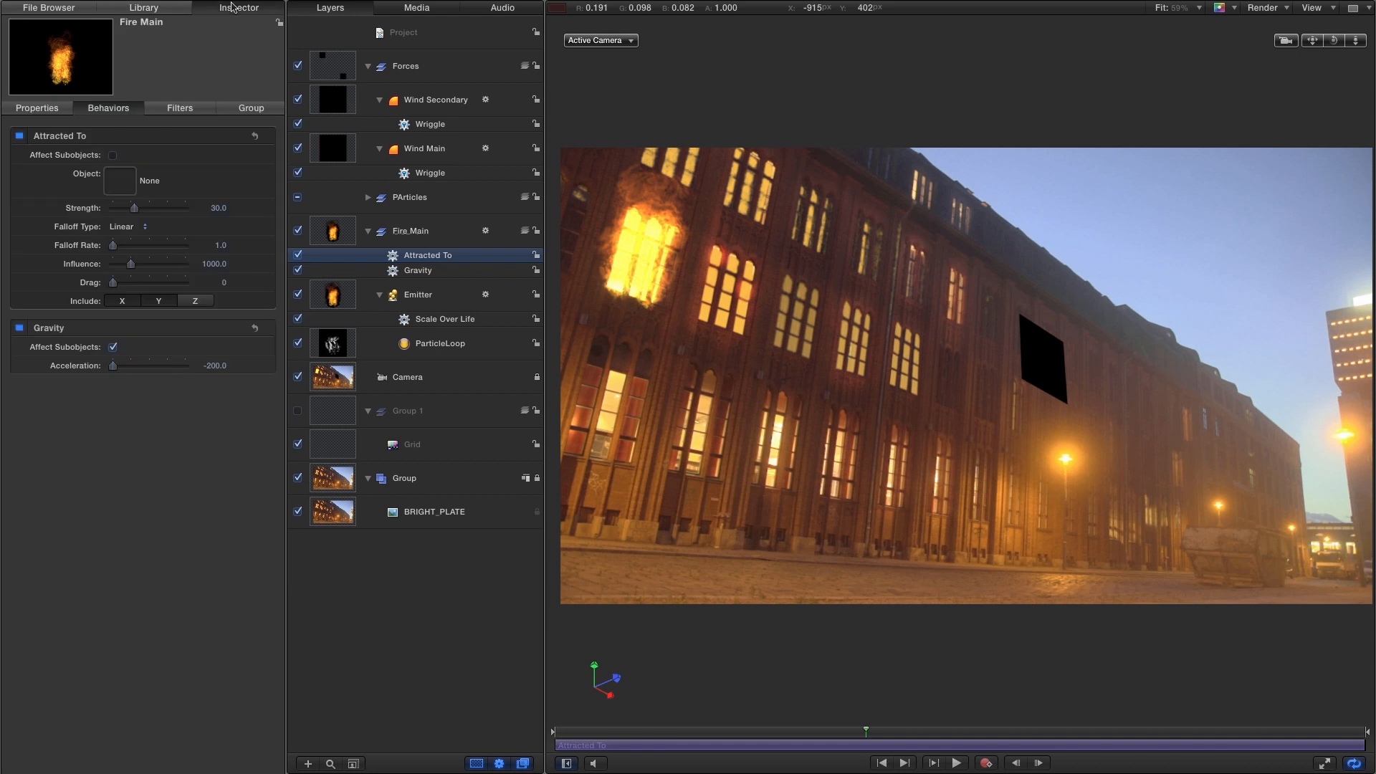
click(113, 155)
drag(332, 142, 119, 181)
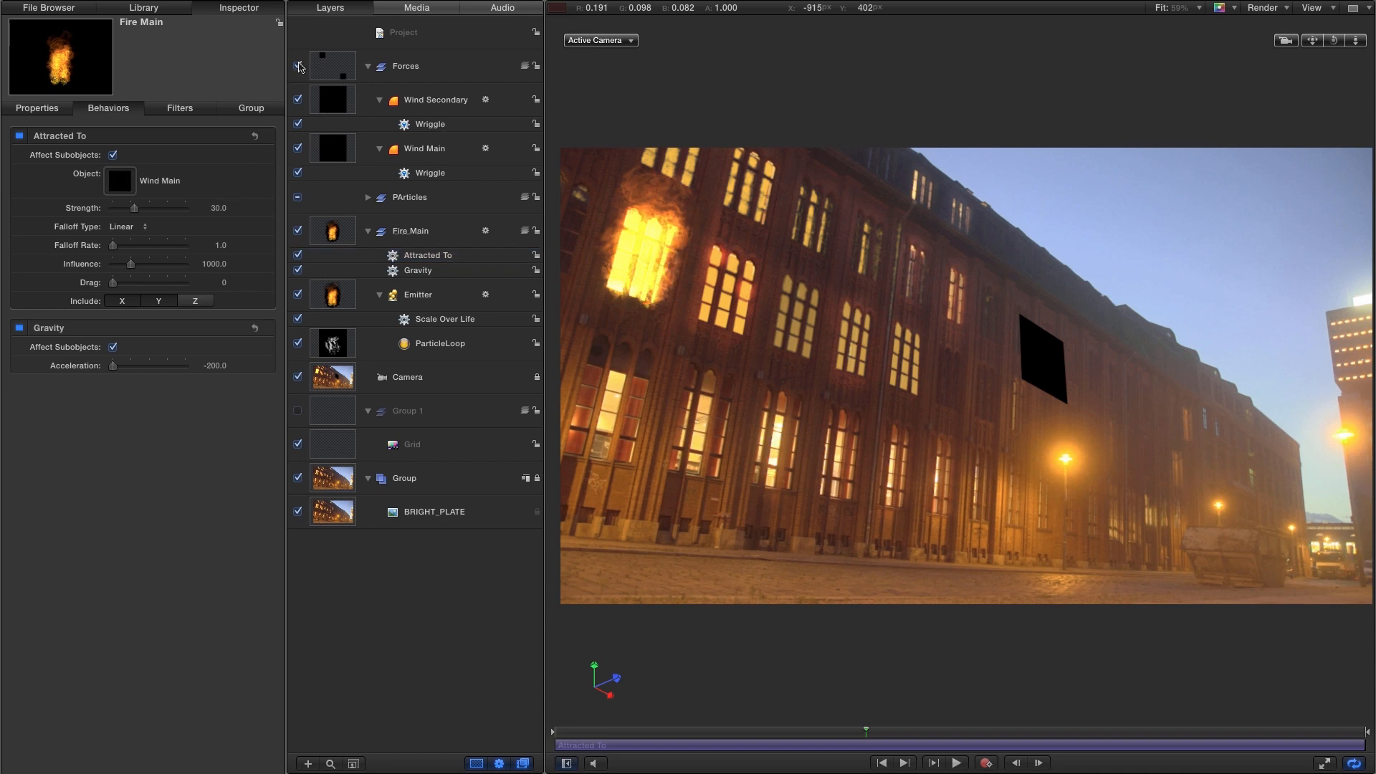
click(297, 66)
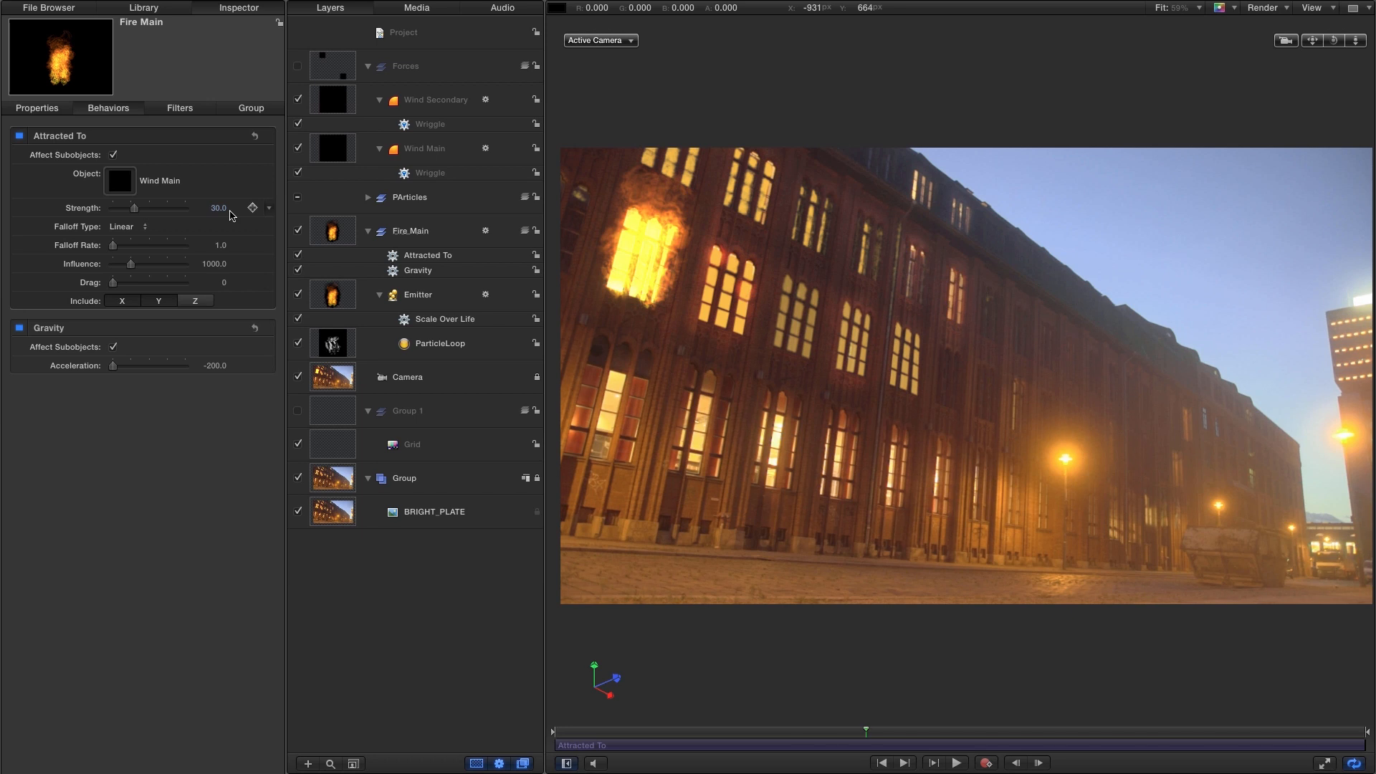
Set the Attracted To strength to 60, falloff rate to 2, influence to 1920 and drag to 1, and play back the fire
click(218, 208)
text(60)
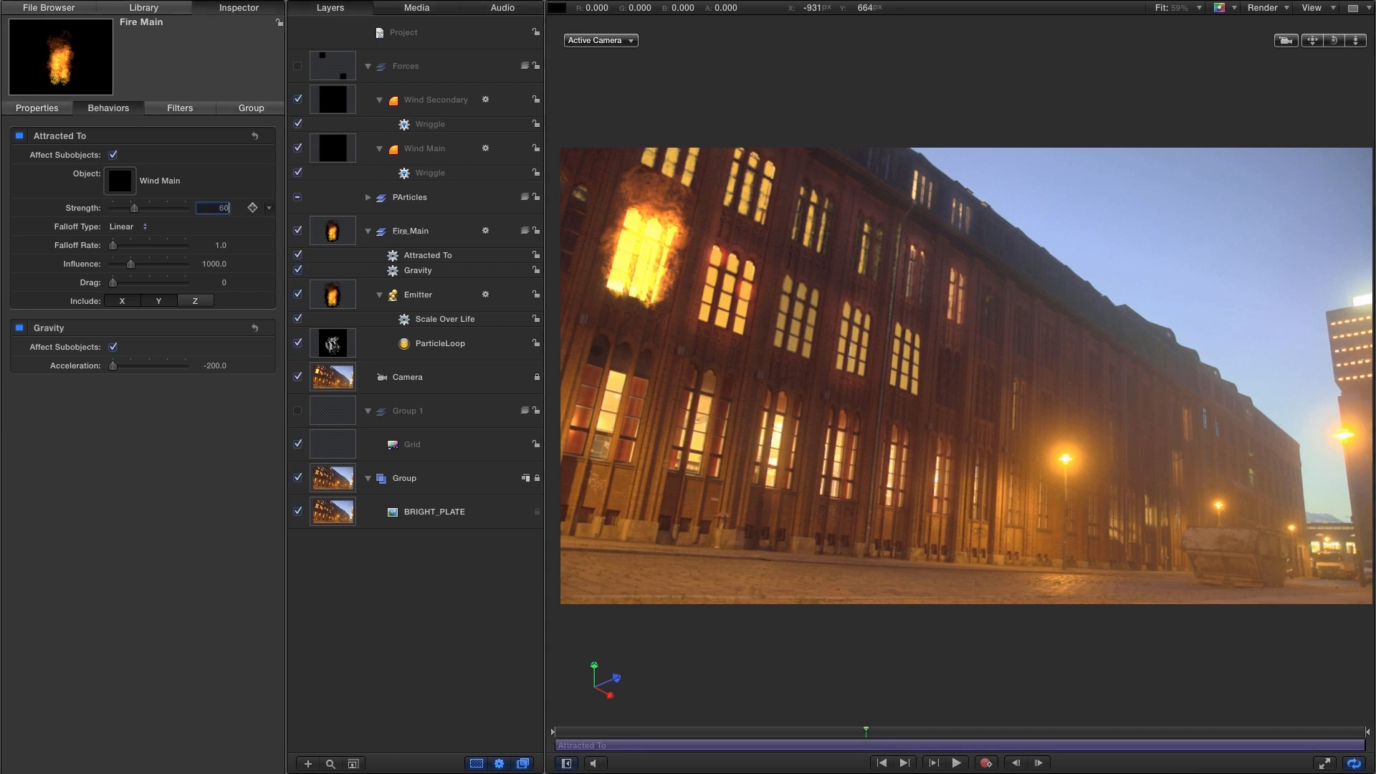
key(Return)
key(Tab)
text(2)
key(Tab)
text(1921)
key(Return)
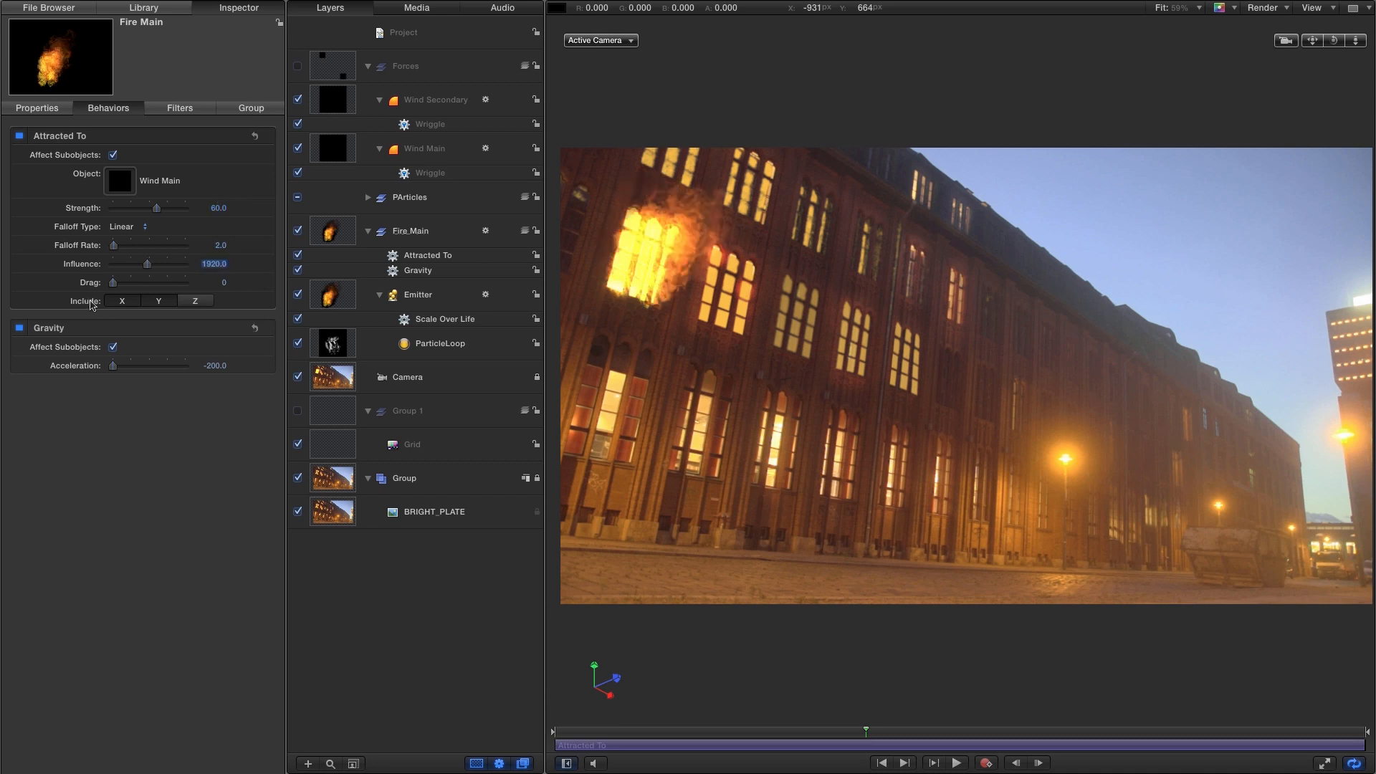
click(225, 282)
text(1)
key(Return)
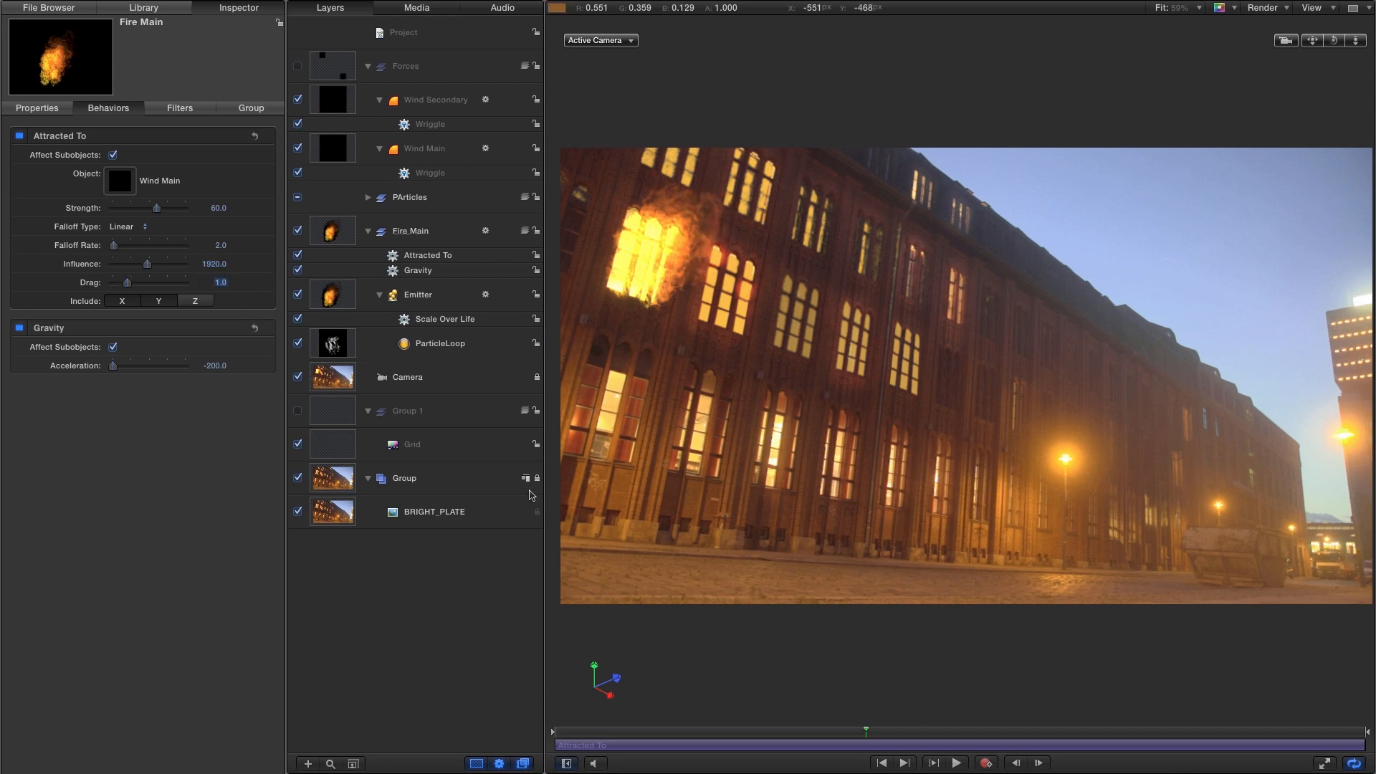
click(958, 763)
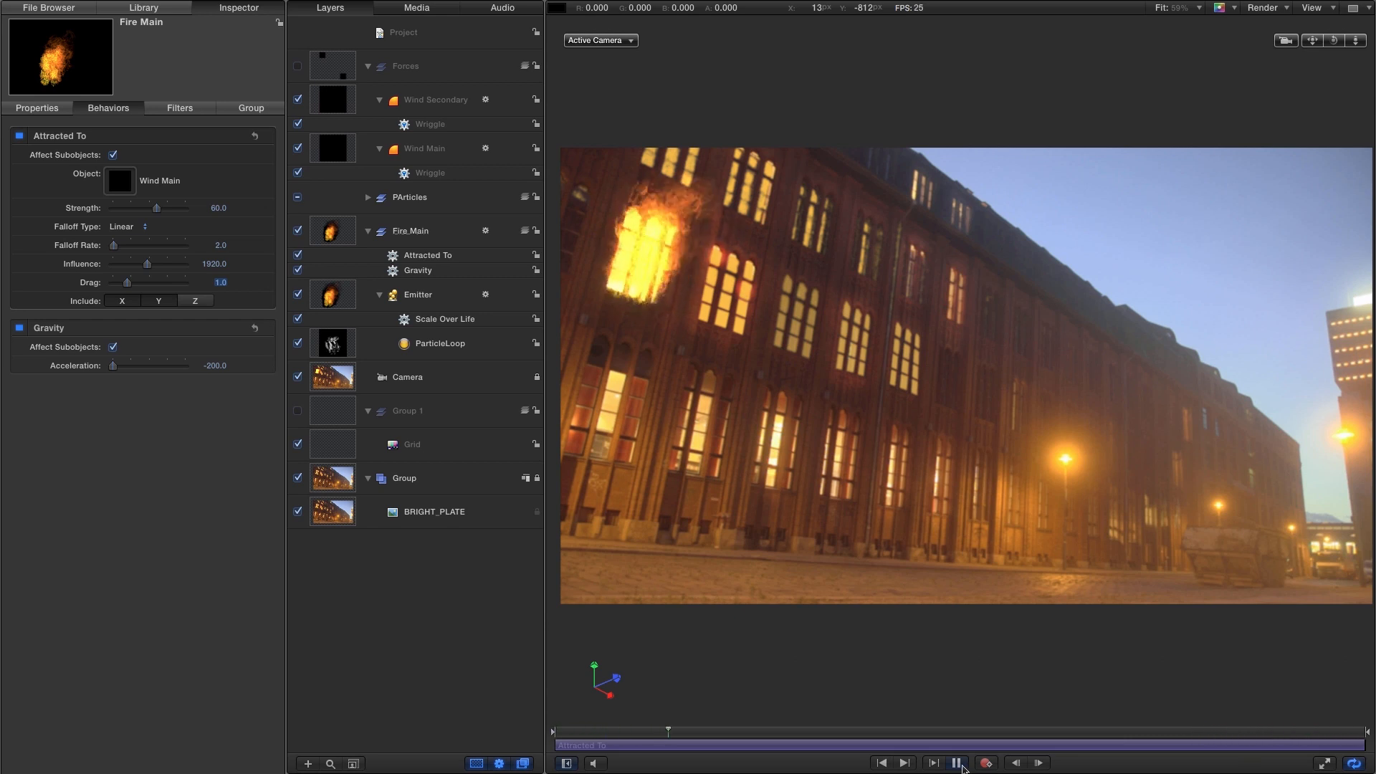
click(960, 764)
Duplicate Fire Main's Attracted To behavior and assign Wind Secondary as the copy's object
click(409, 258)
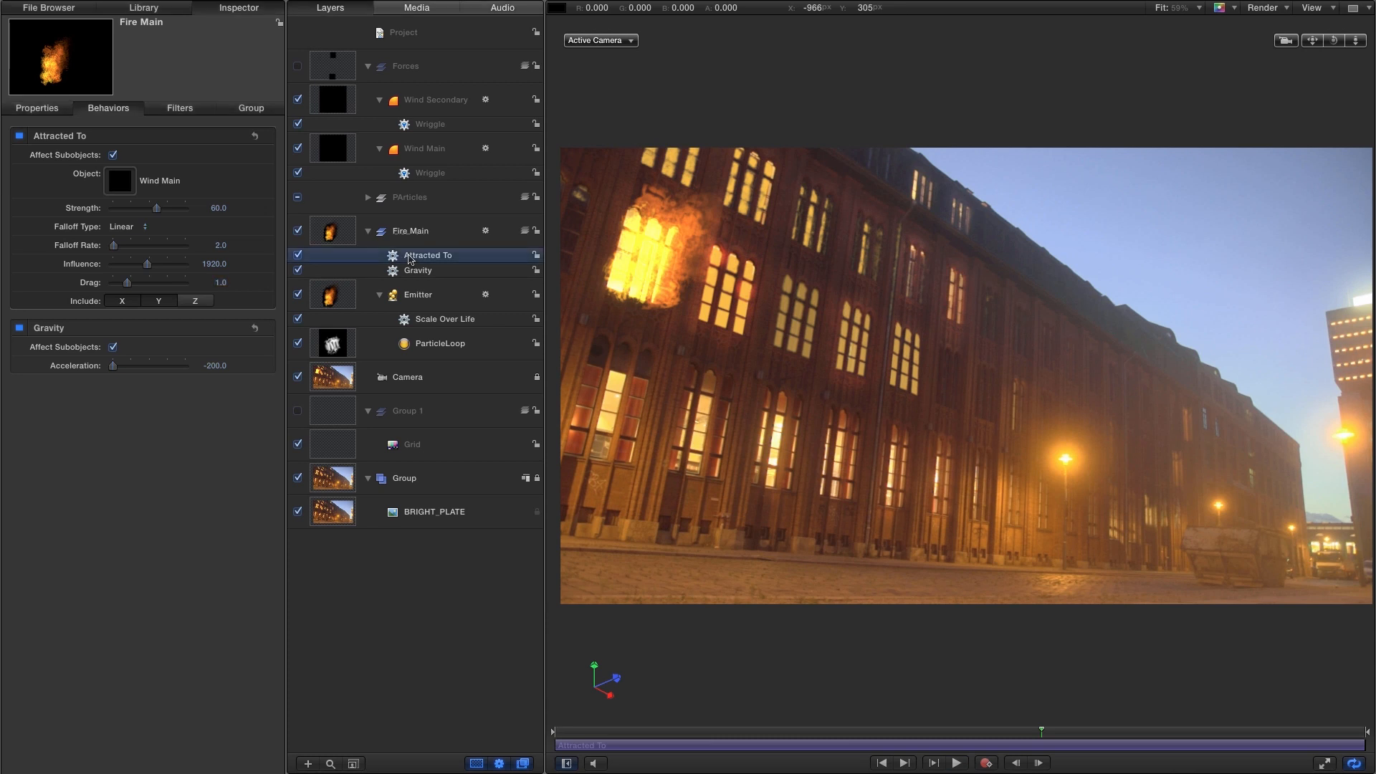
right_click(409, 258)
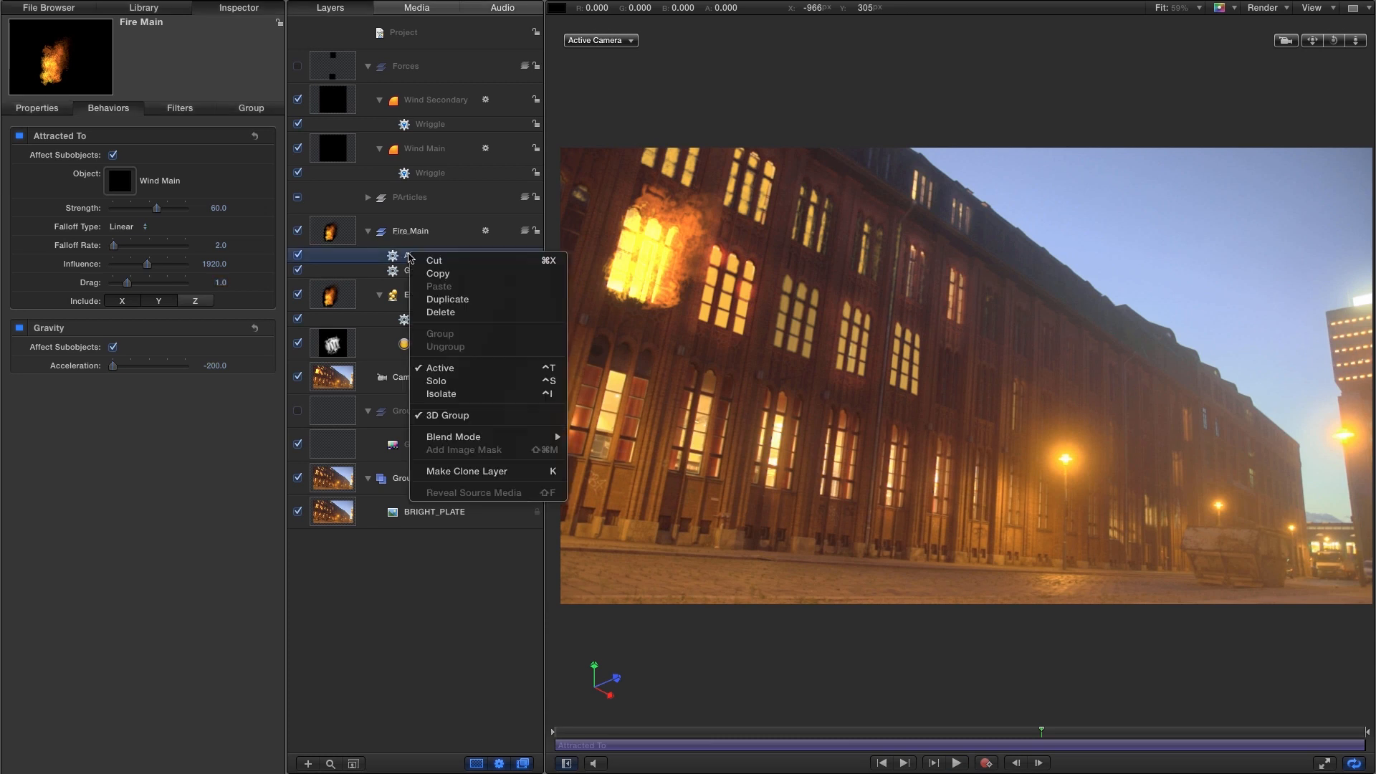
click(446, 300)
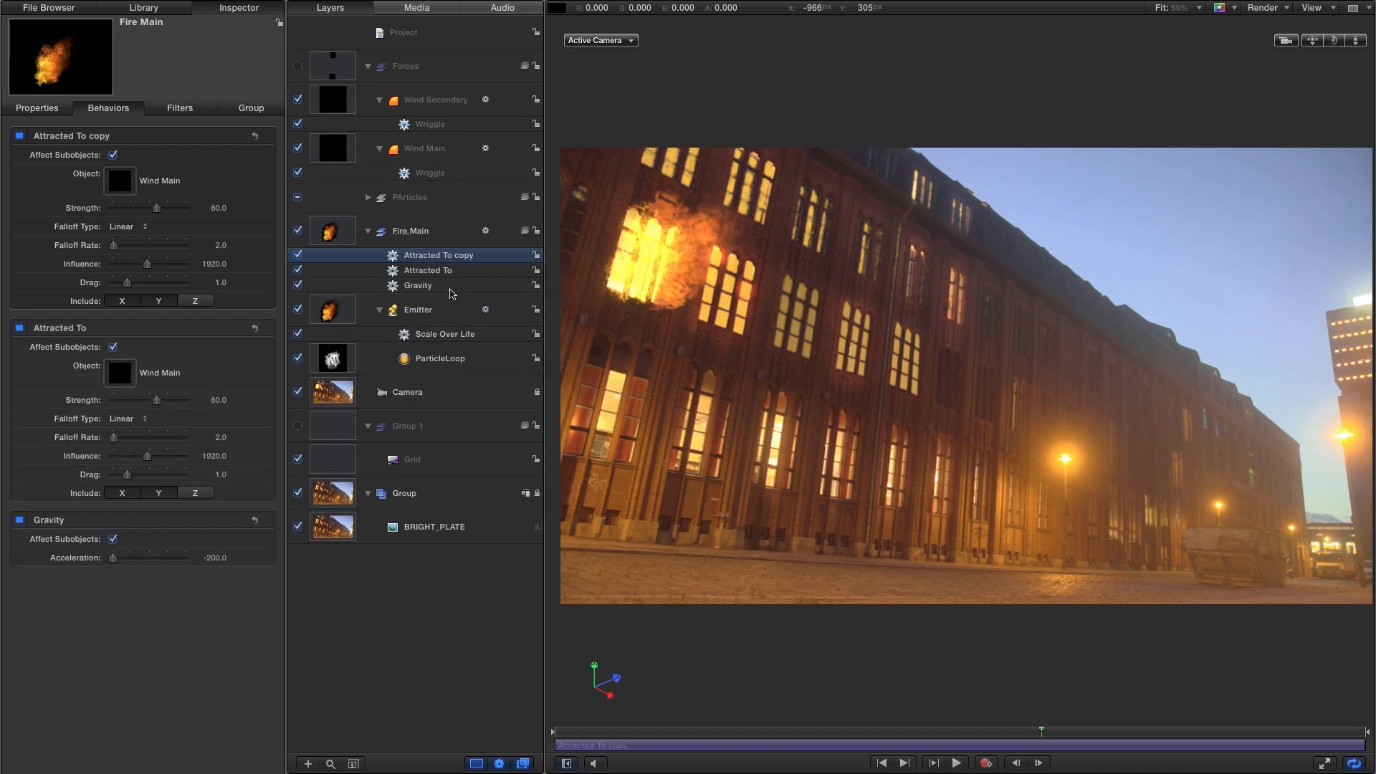
drag(338, 98, 120, 180)
Set the copied Attracted To's strength to 100 and influence to 1080, and include only the X and Z axes
click(219, 208)
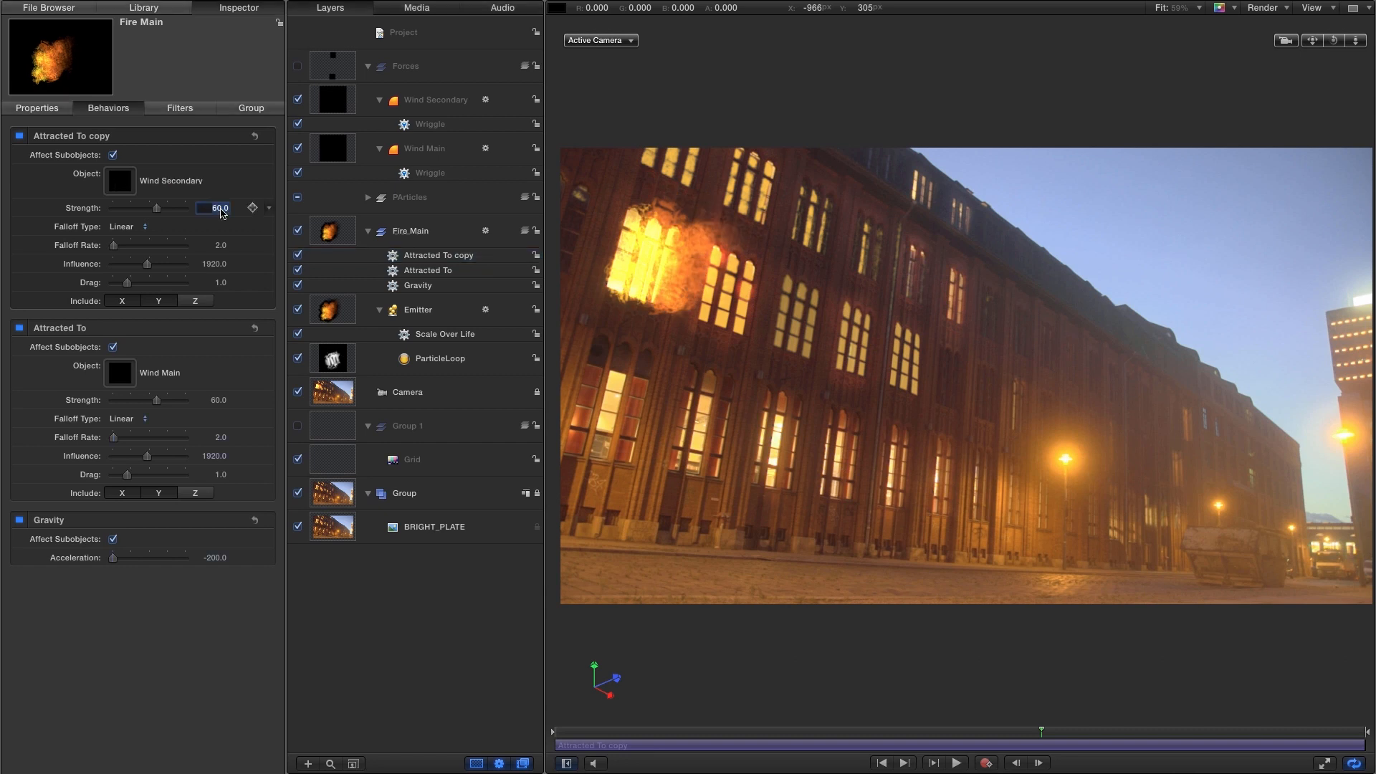
text(100)
key(Return)
click(216, 263)
text(1080)
key(Return)
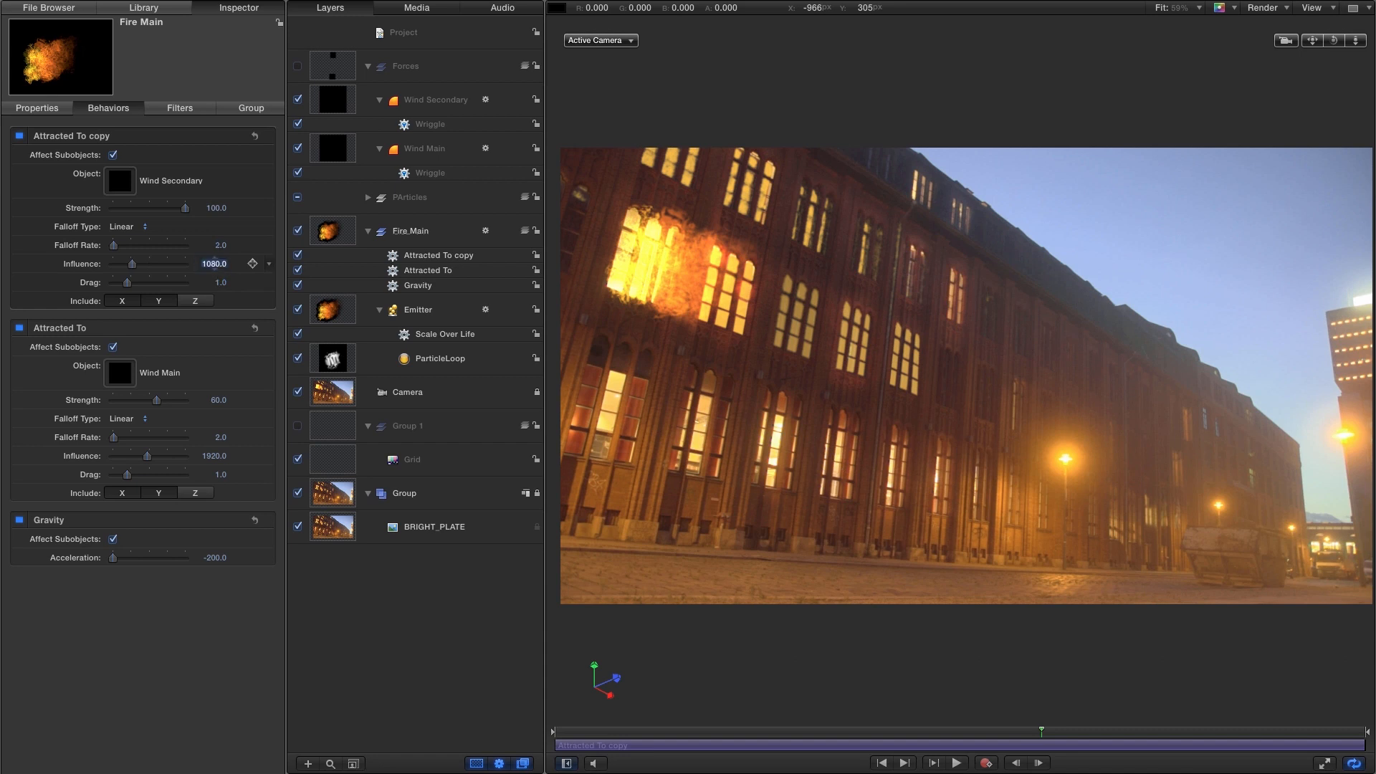
click(158, 302)
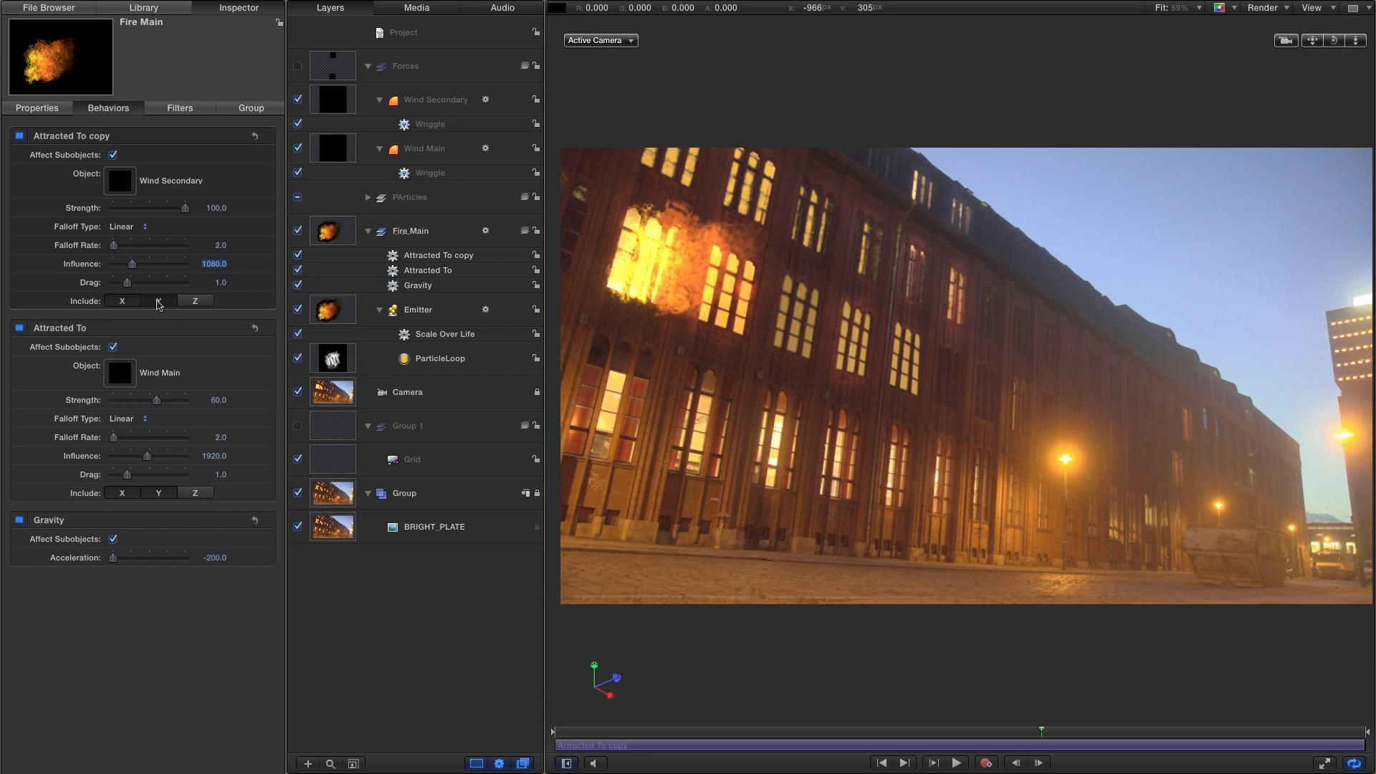
click(196, 301)
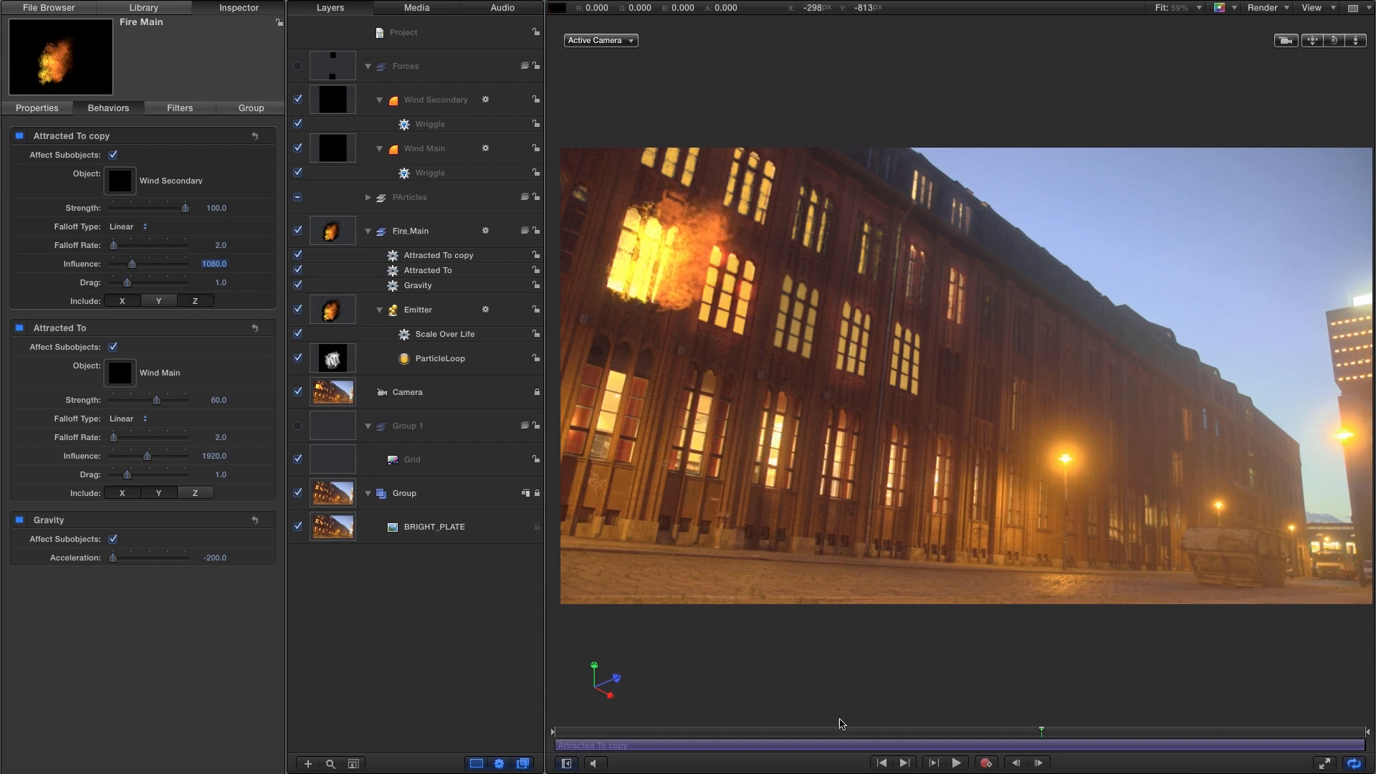
Play back the fire from the start and duplicate the Emitter inside the Fire Main group
click(882, 764)
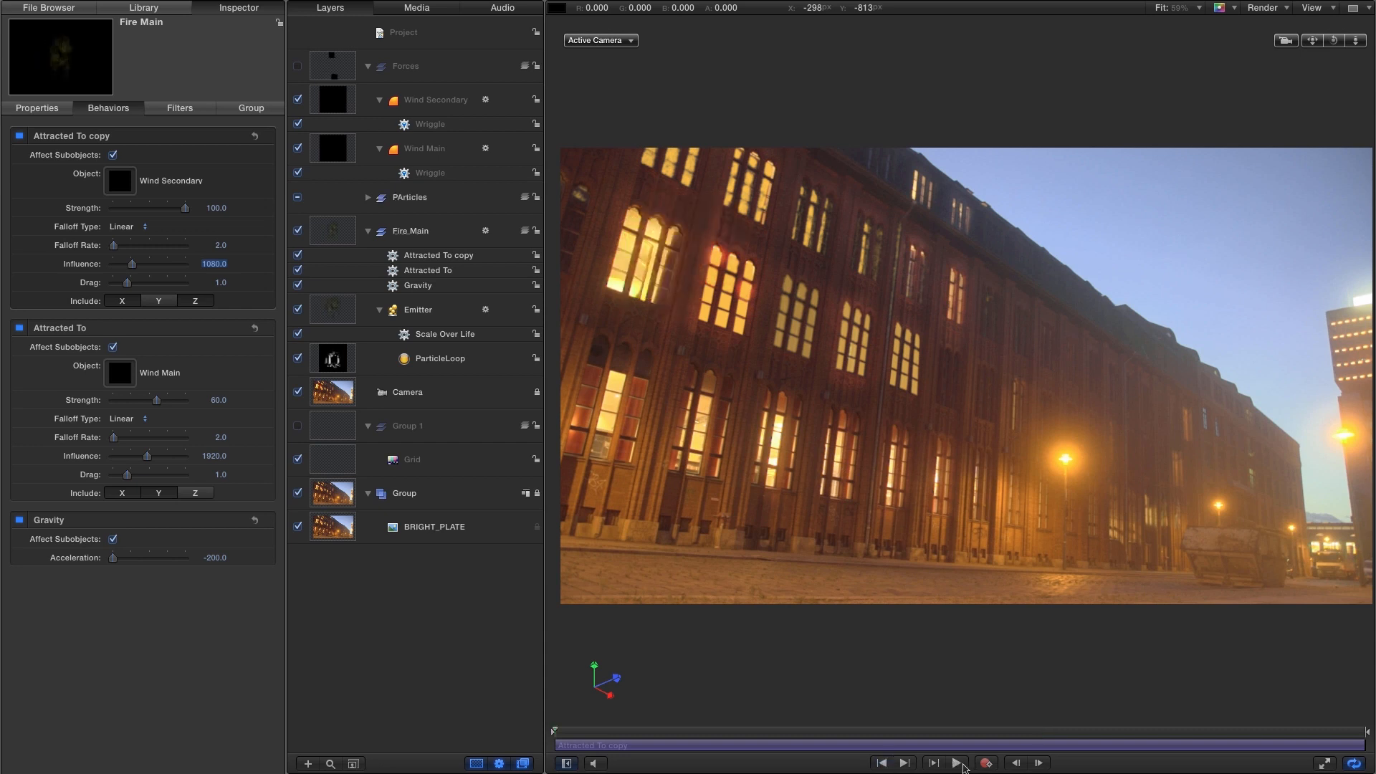
click(957, 764)
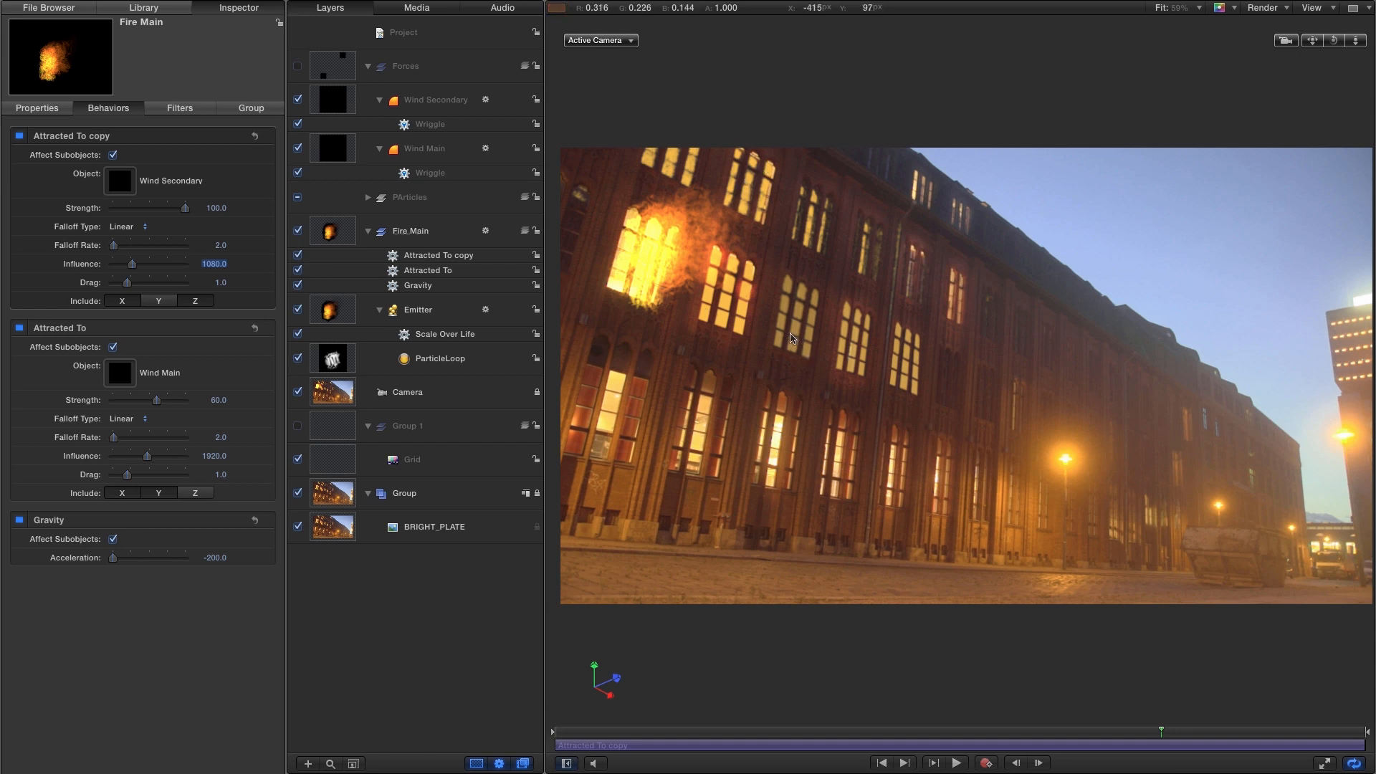
click(331, 312)
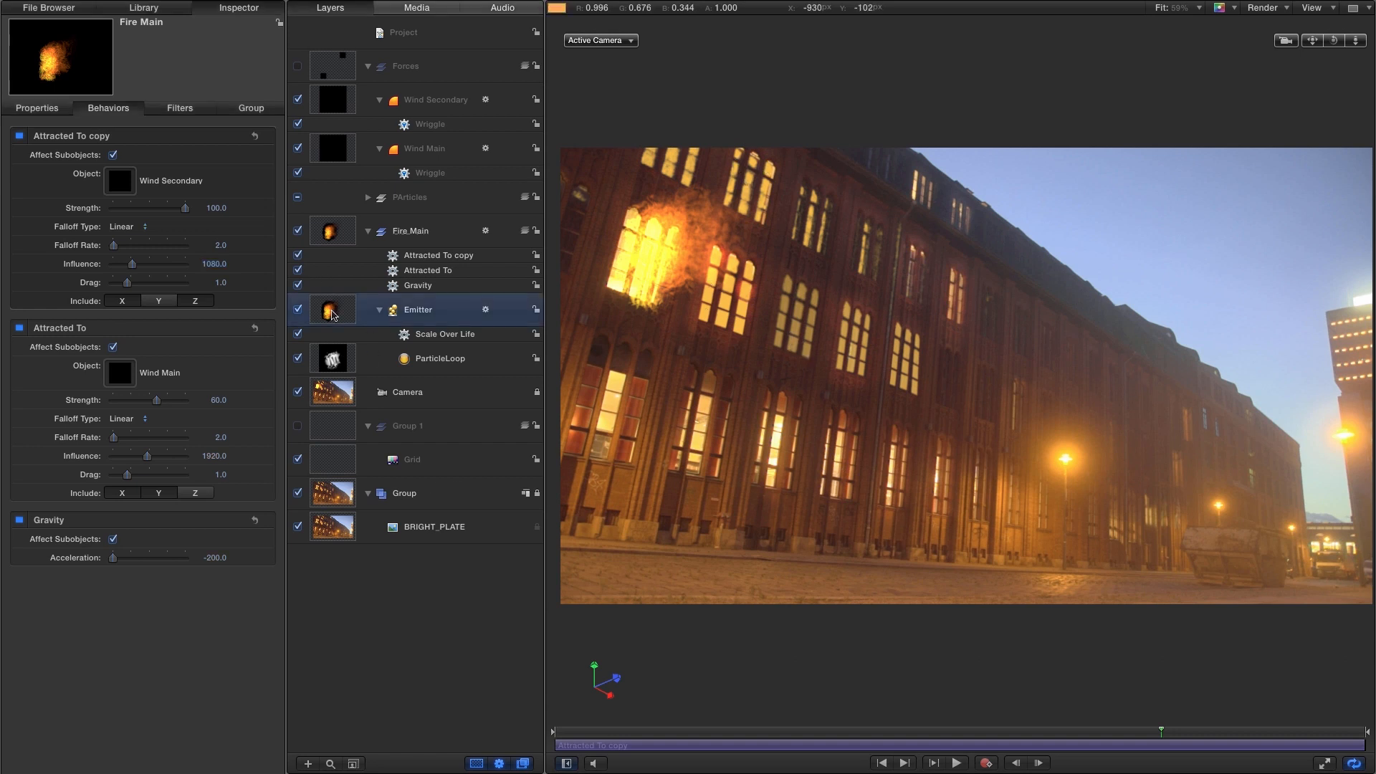
right_click(331, 312)
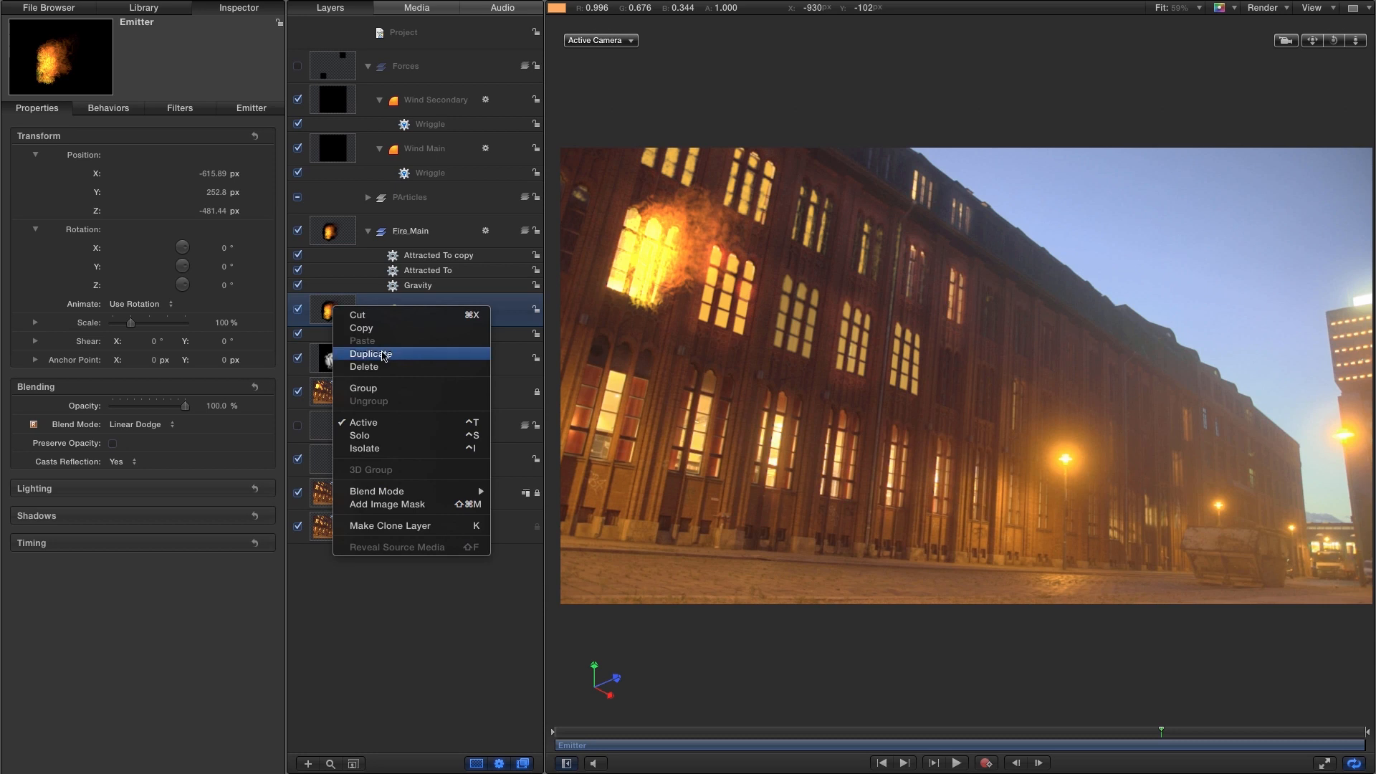
key(Escape)
key(super+d)
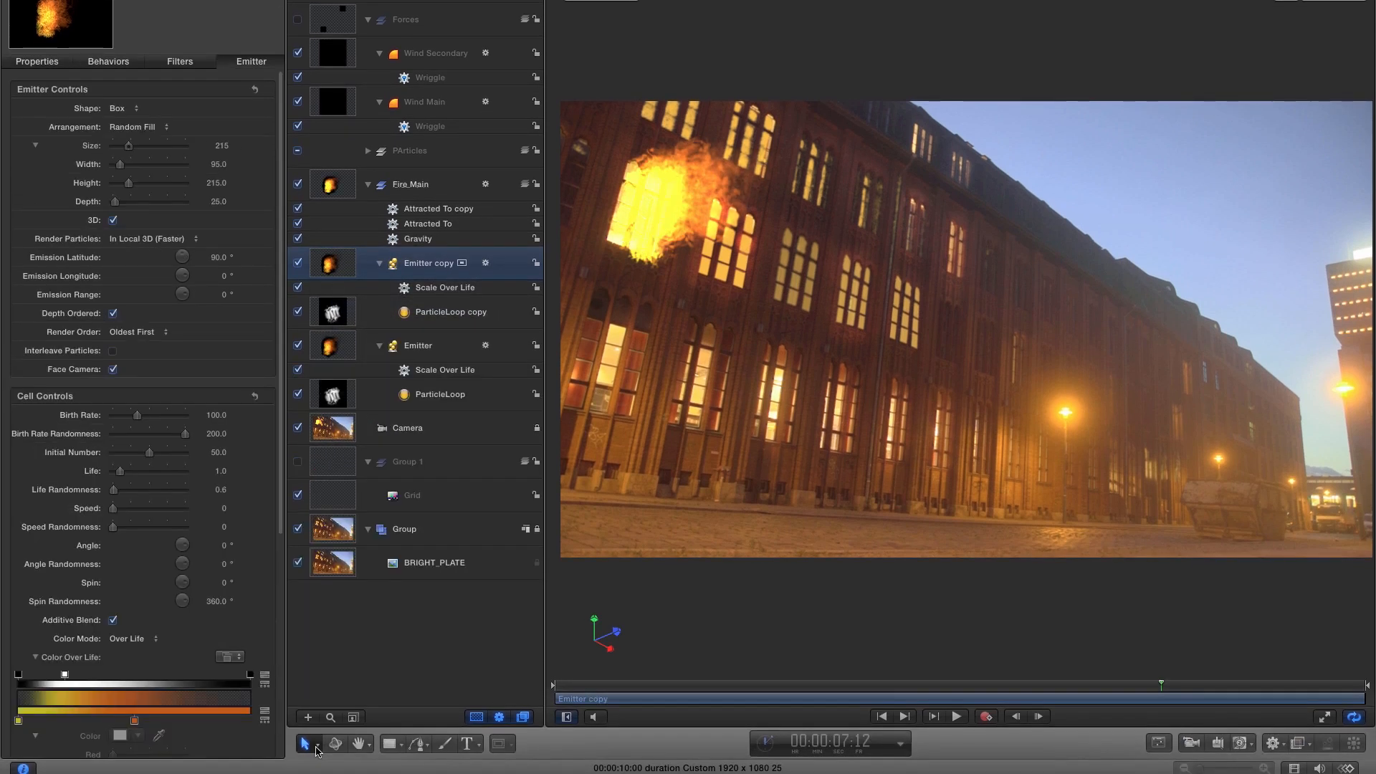
Show the canvas overlays and move Emitter copy onto the second burning-row window beside the original fire
click(315, 749)
click(348, 719)
click(1312, 8)
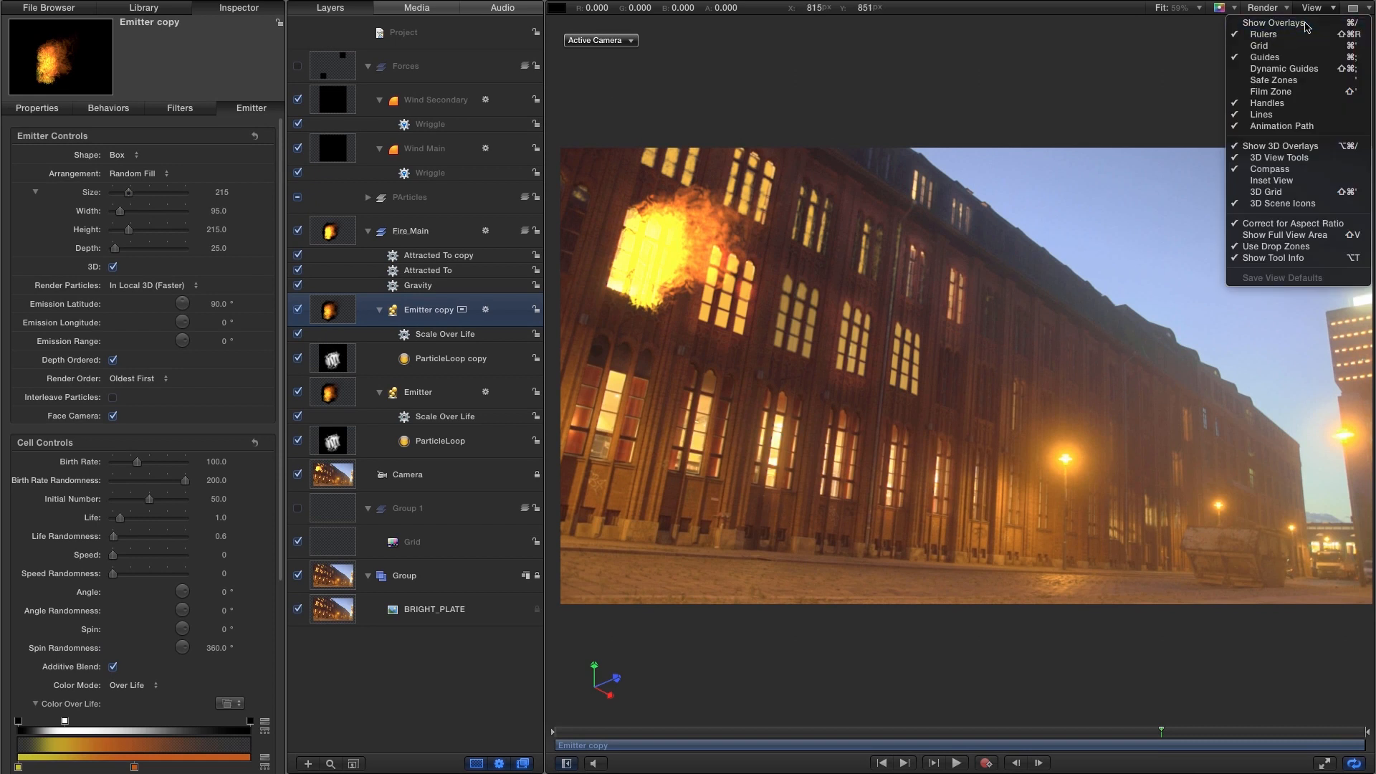
click(1273, 34)
drag(642, 259, 722, 283)
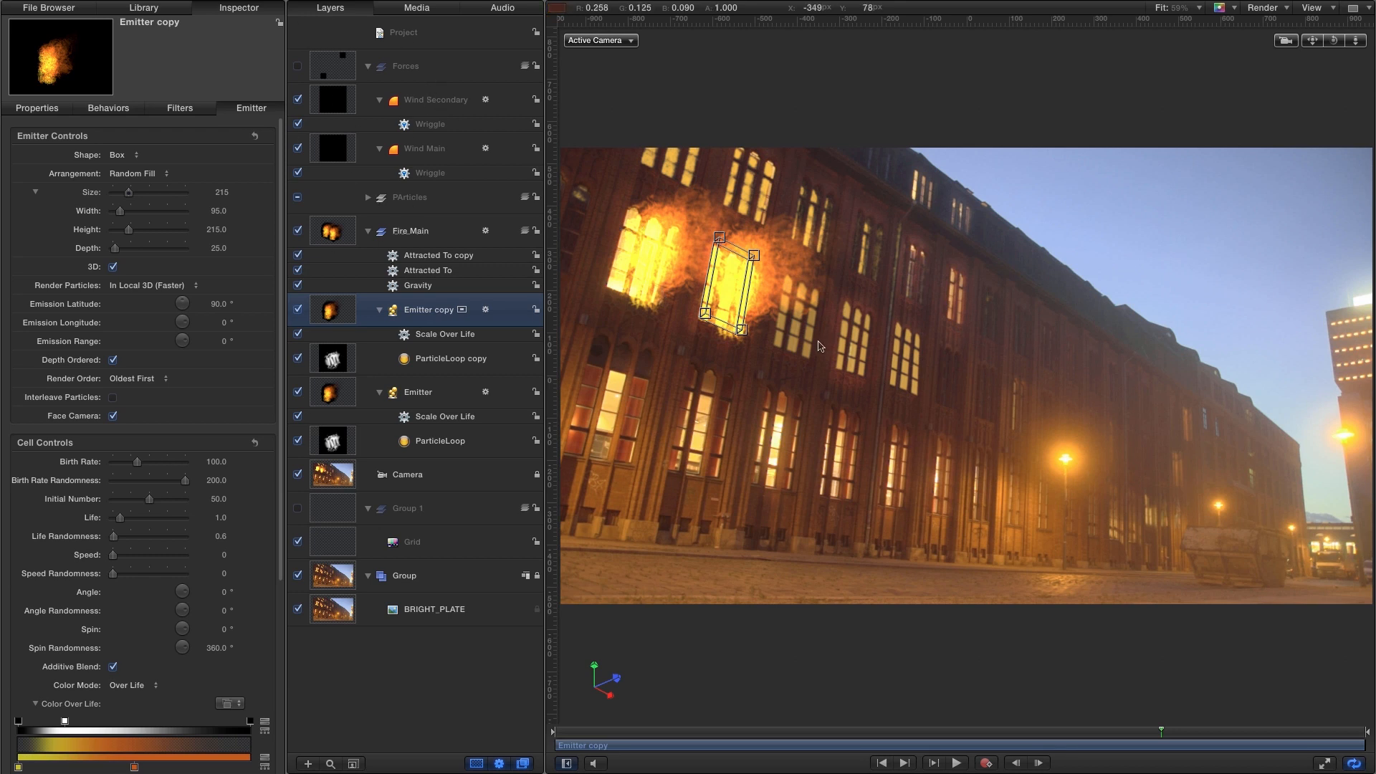
Duplicate the emitter twice more, placing one copy on the row's third window and the other on the window above the second
right_click(332, 309)
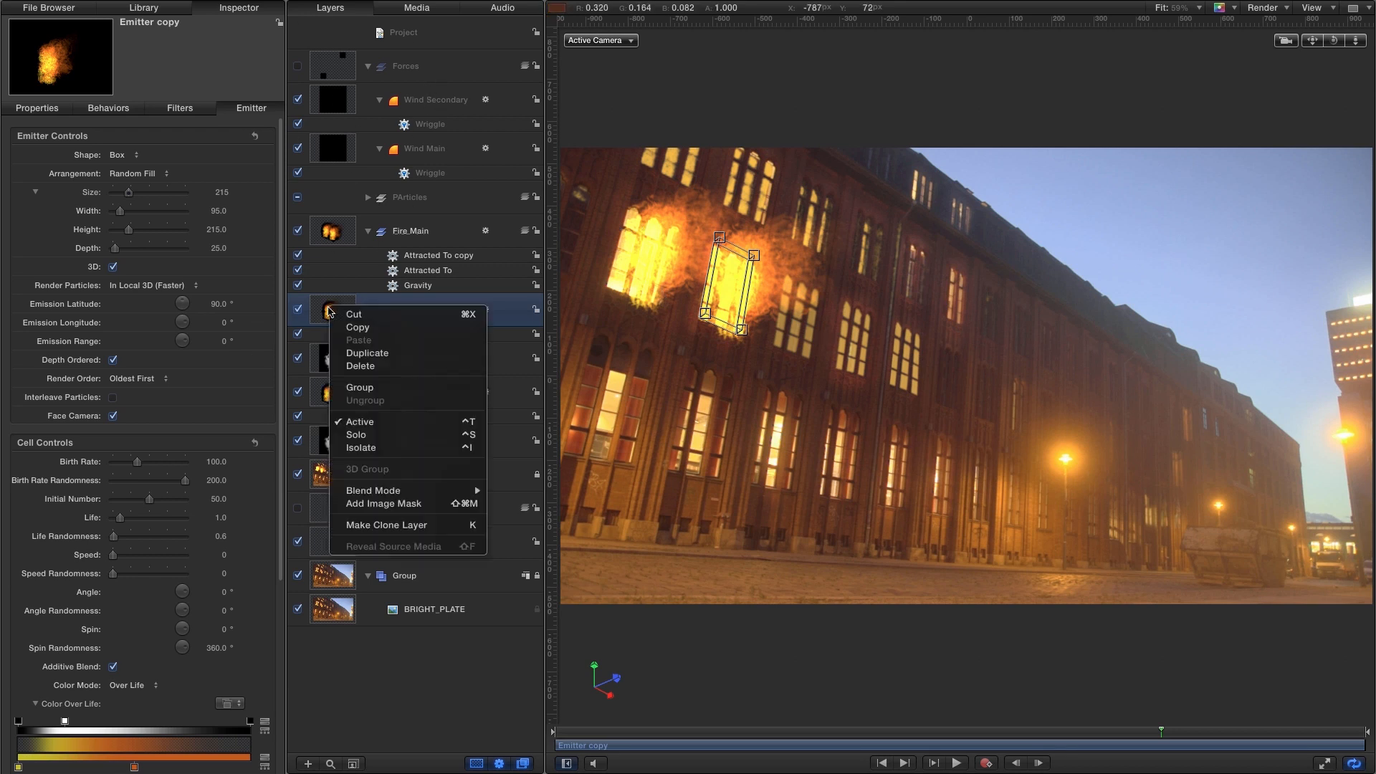
click(356, 361)
drag(731, 286, 802, 312)
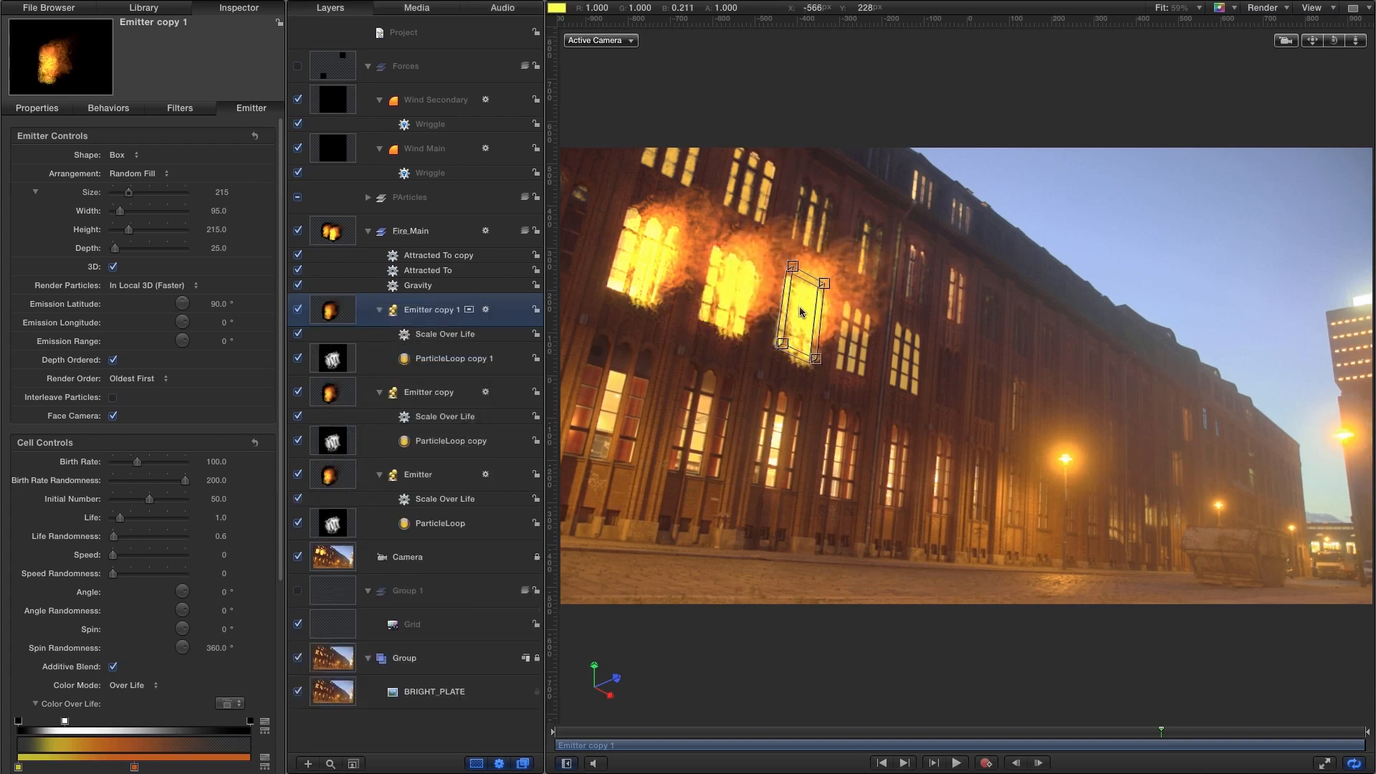
right_click(327, 308)
click(373, 353)
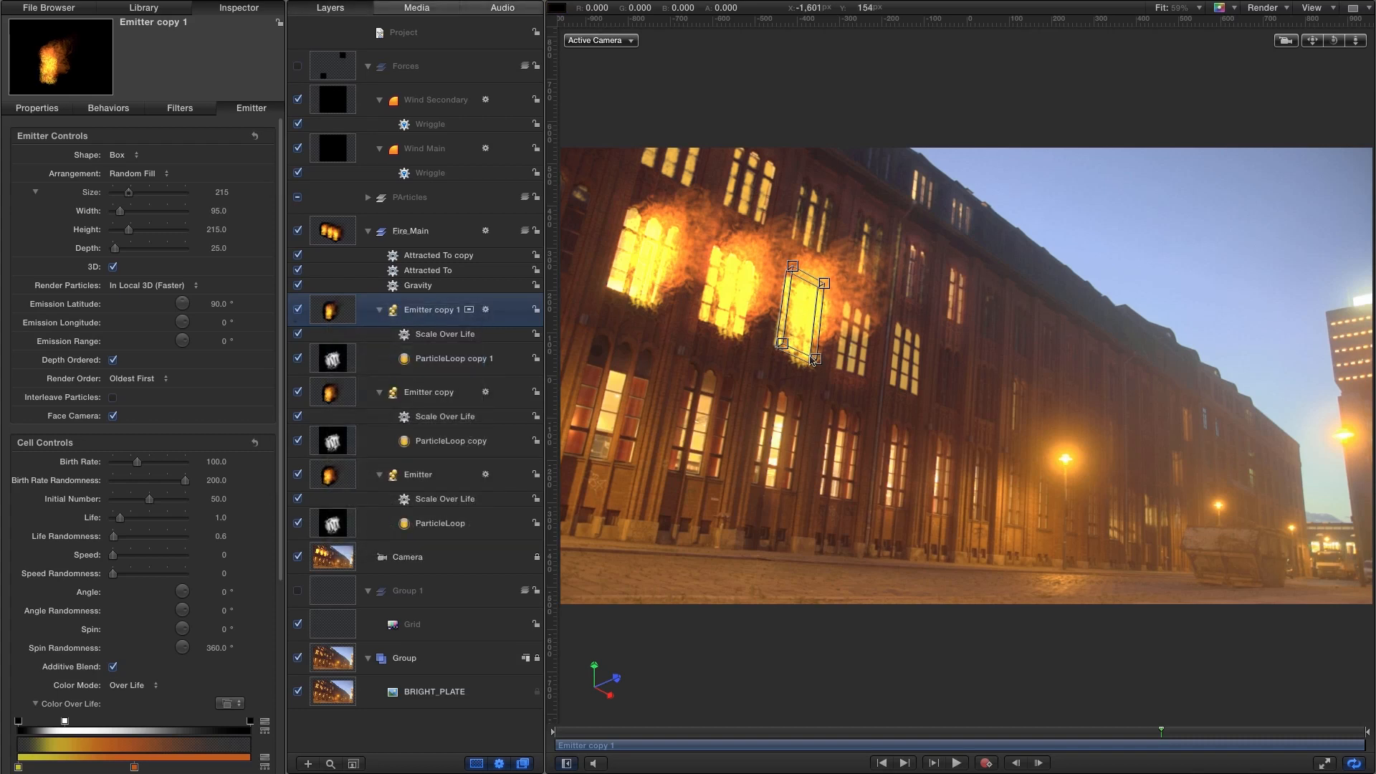
drag(789, 317, 744, 190)
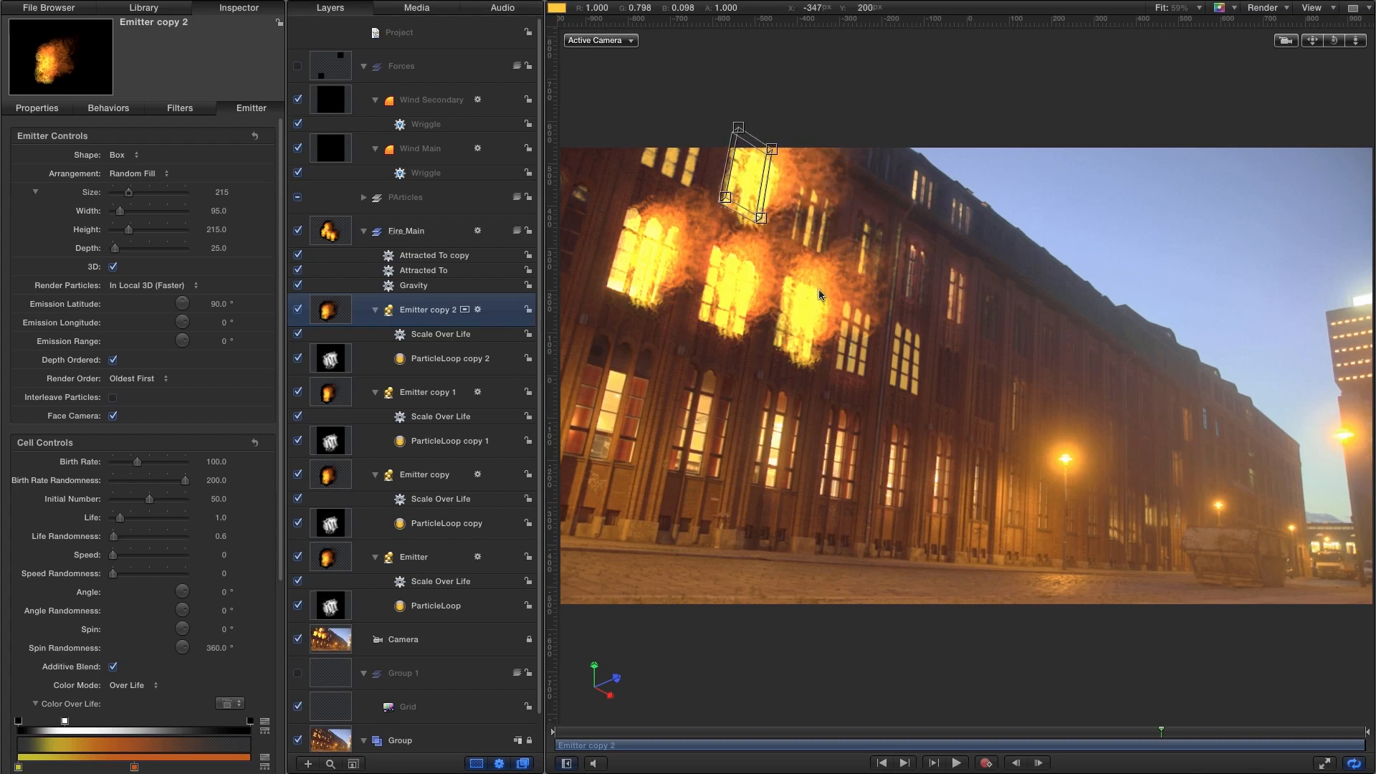
Move the In point of Emitter copy 1 to 00:00:01:12
click(331, 394)
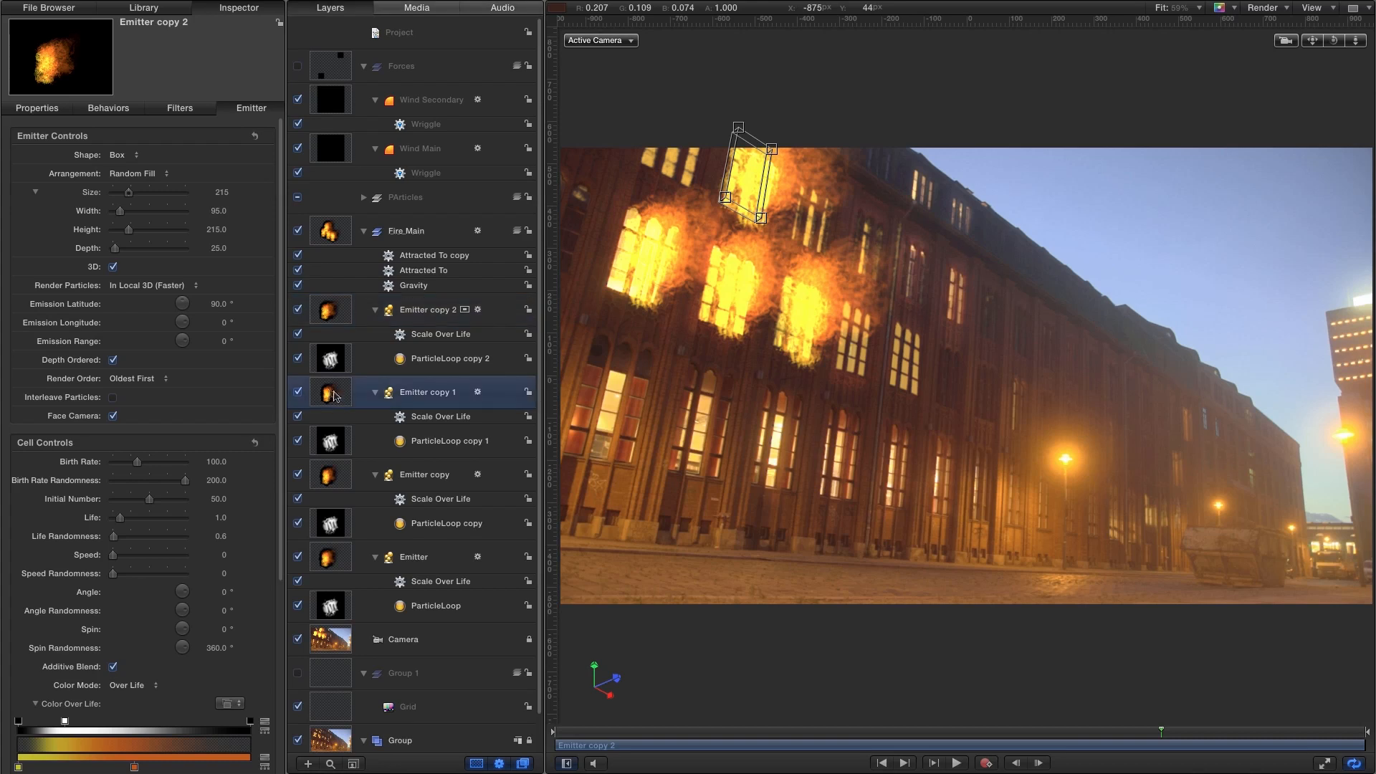
click(298, 393)
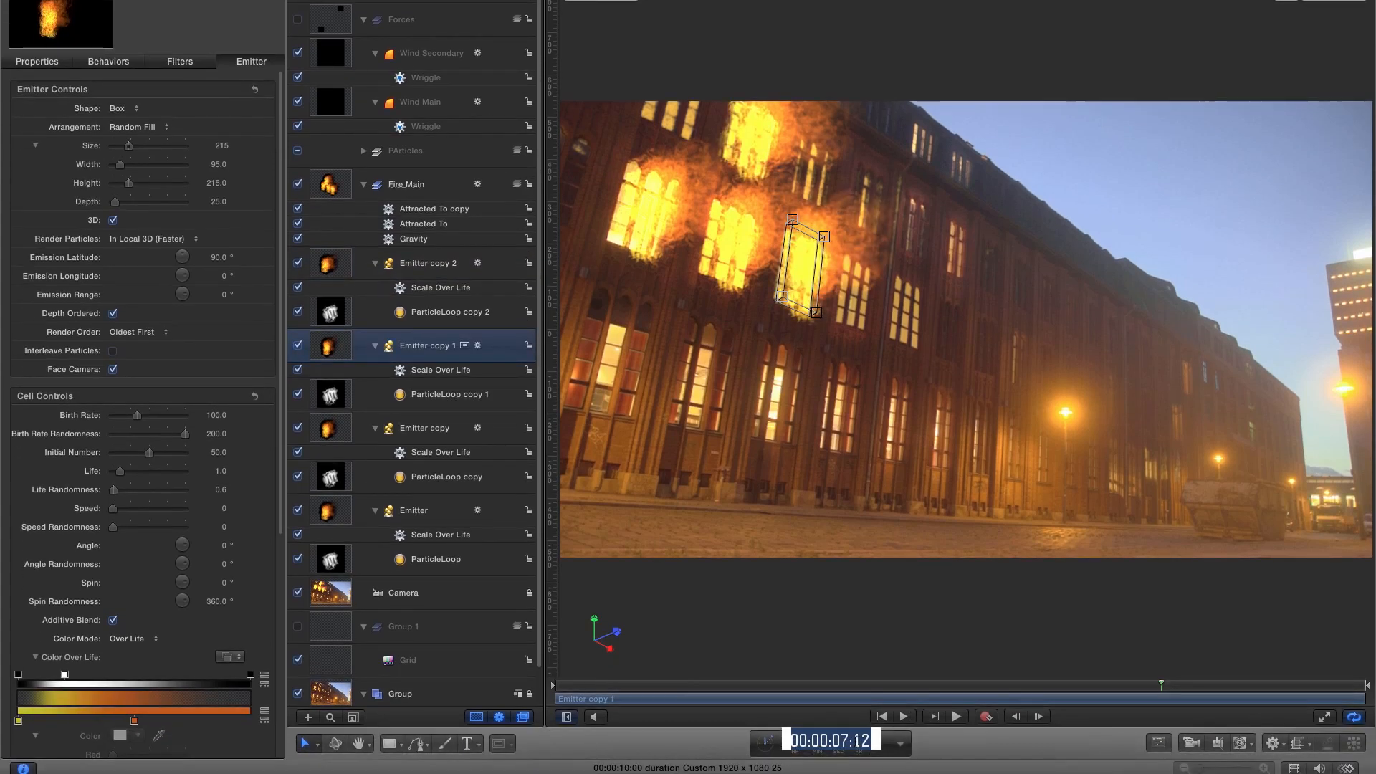
text(112)
key(Return)
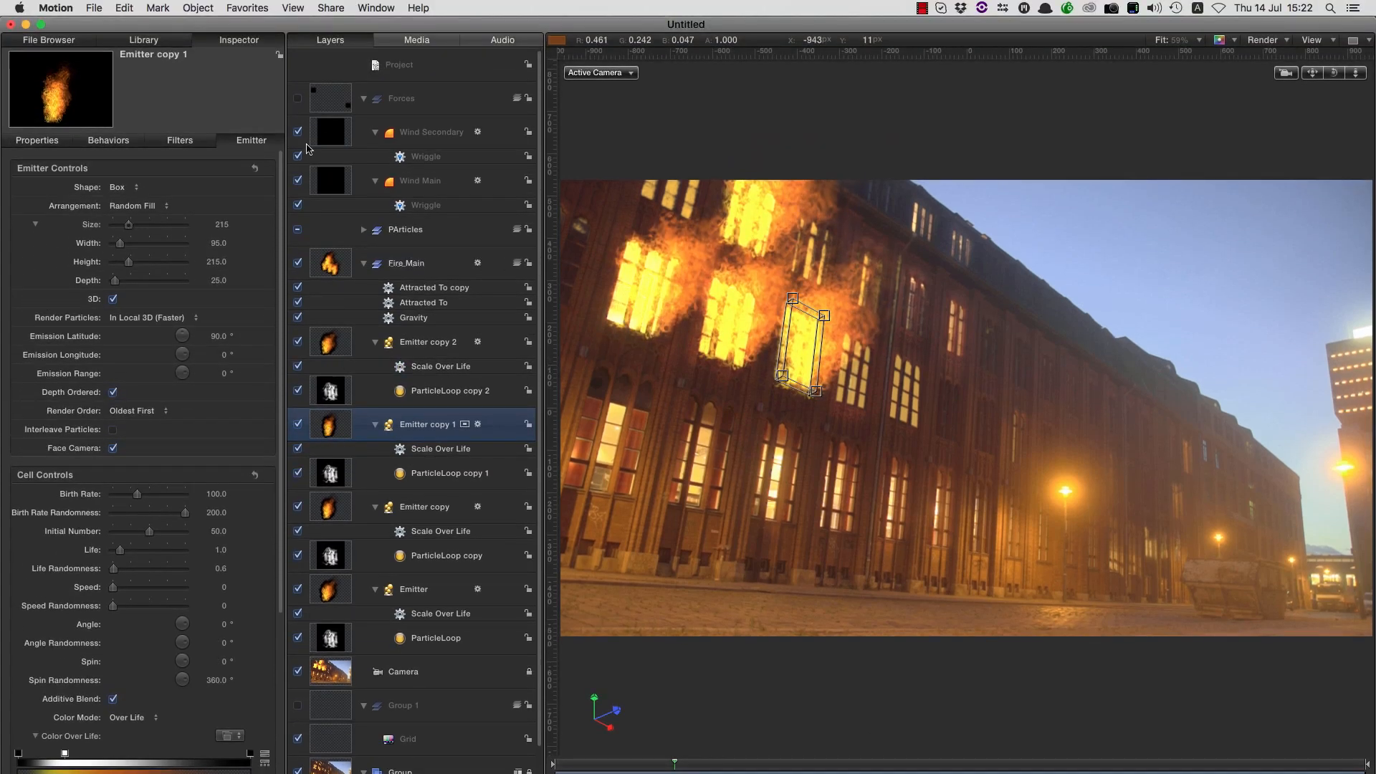
click(157, 7)
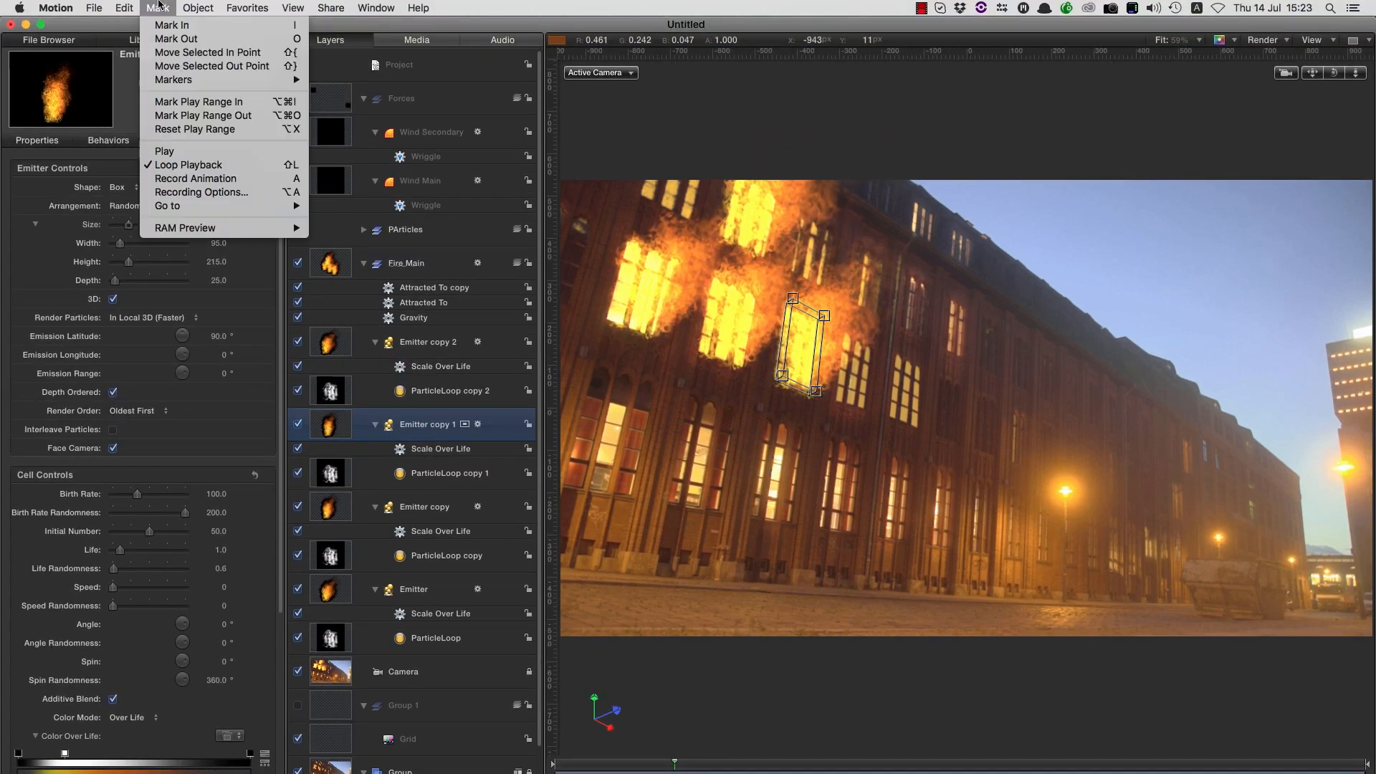
click(175, 55)
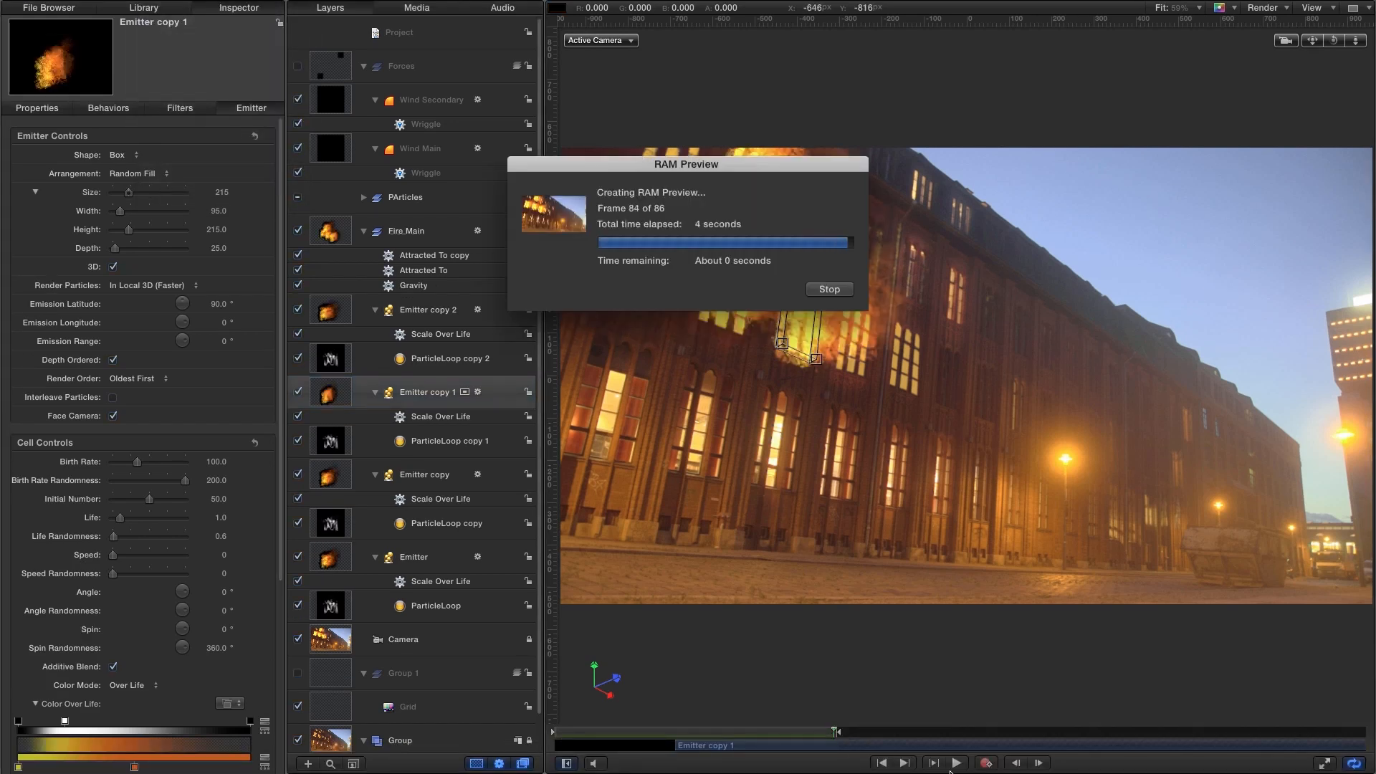
Play back the staggered window fires and return the playhead near the start of the timeline
click(956, 763)
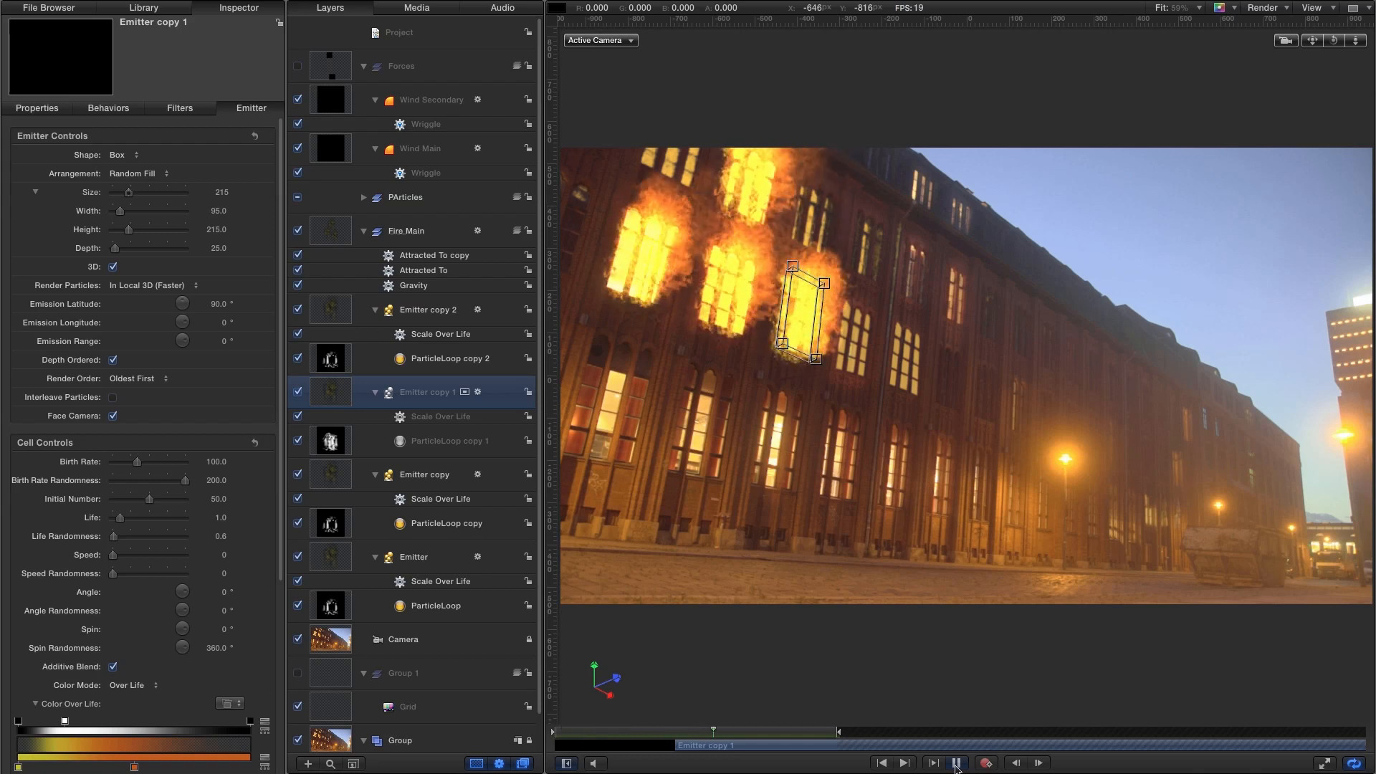
click(956, 762)
click(575, 732)
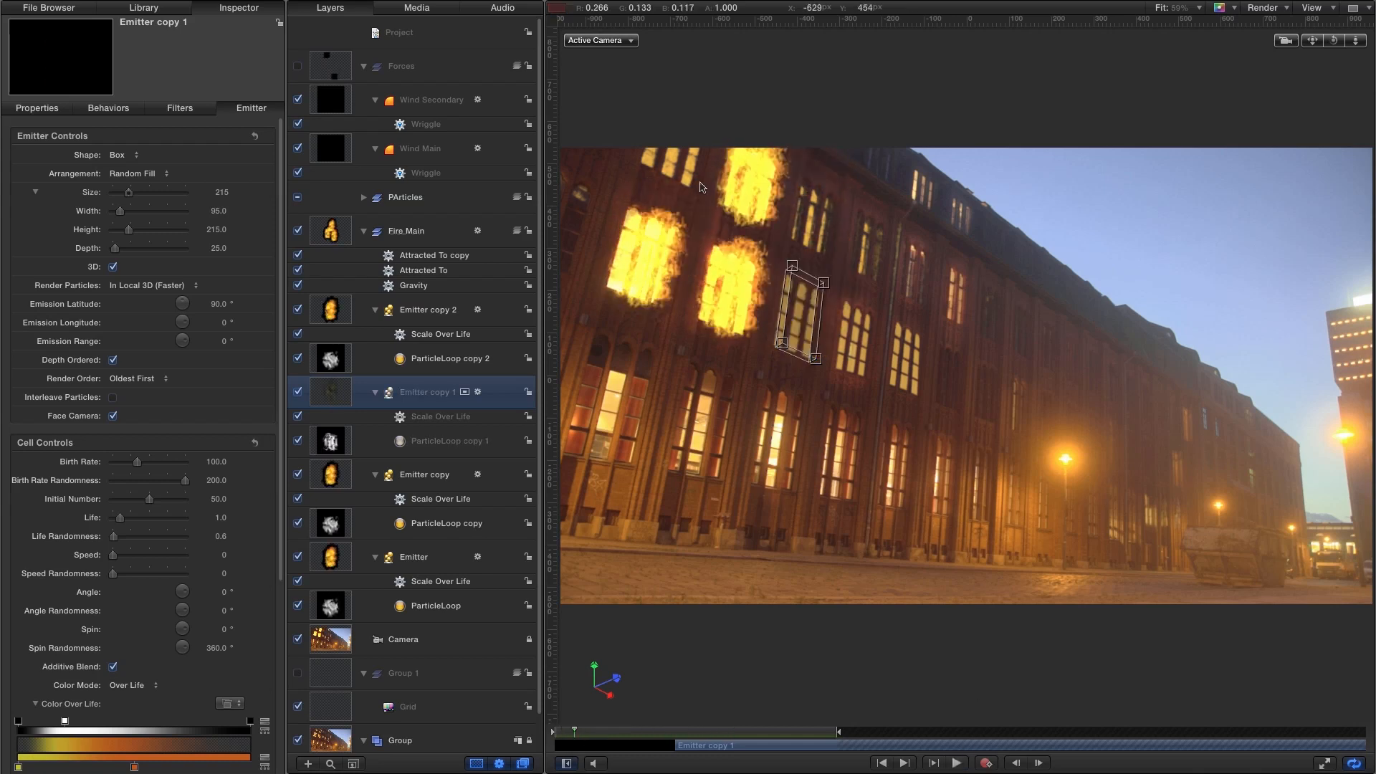
Shift Emitter, Emitter copy and Emitter copy 2 earlier in time and extend their Out points to the project end
click(321, 563)
super+click(350, 469)
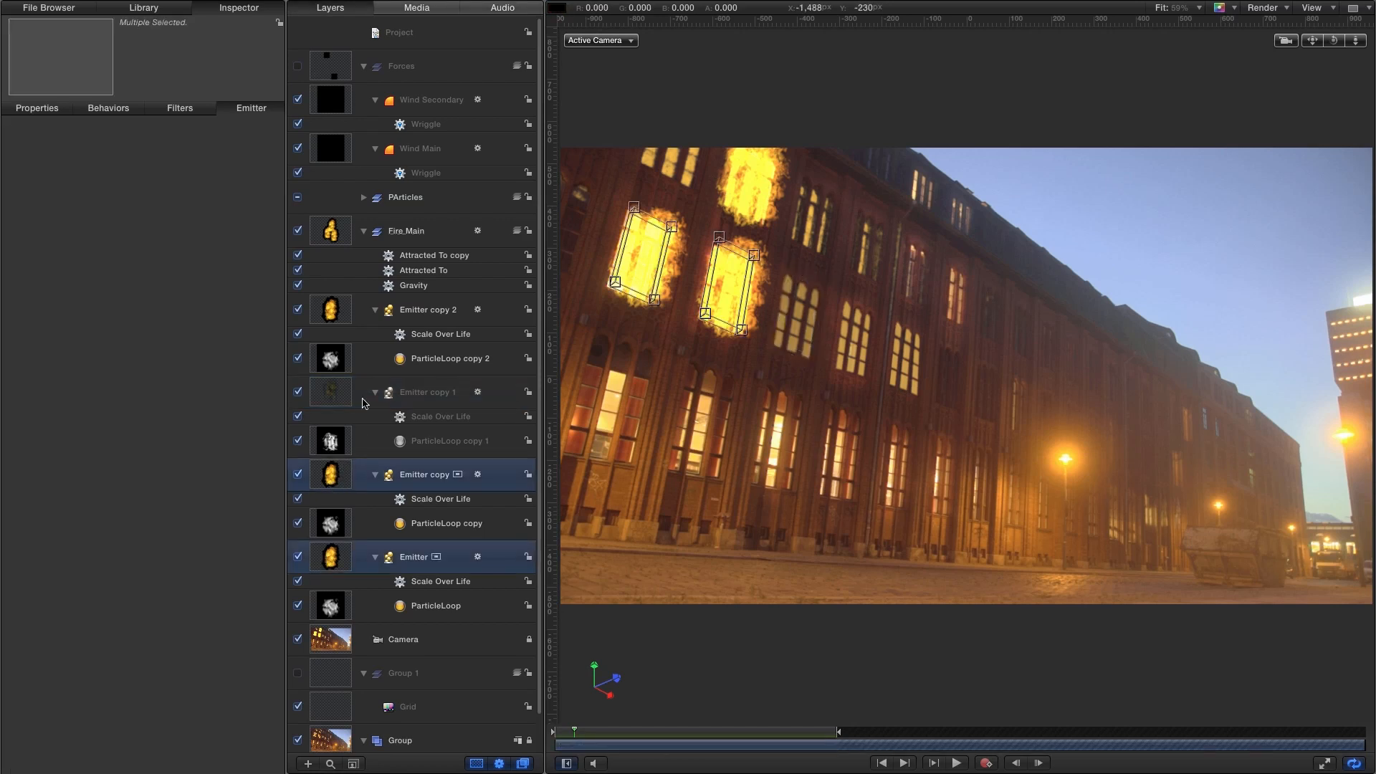
super+click(324, 308)
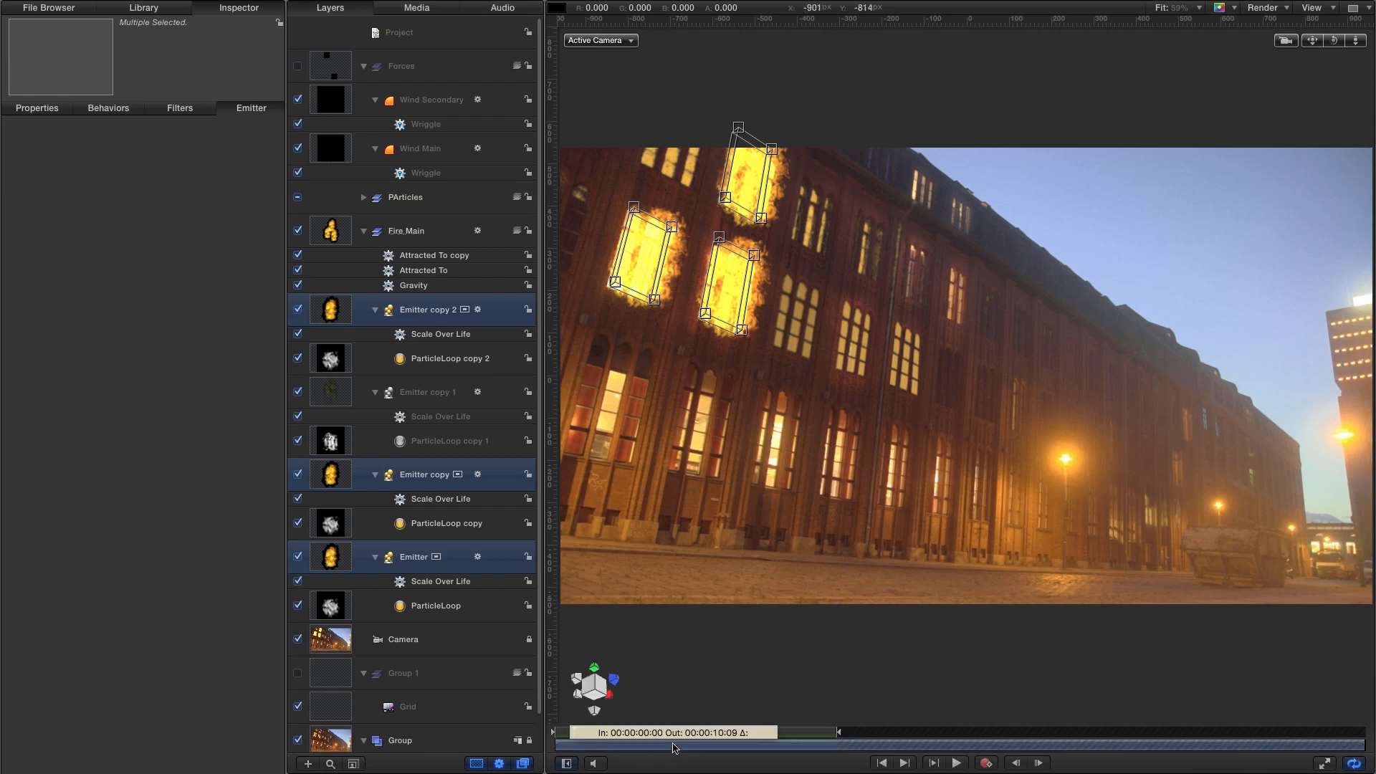
drag(674, 747, 592, 745)
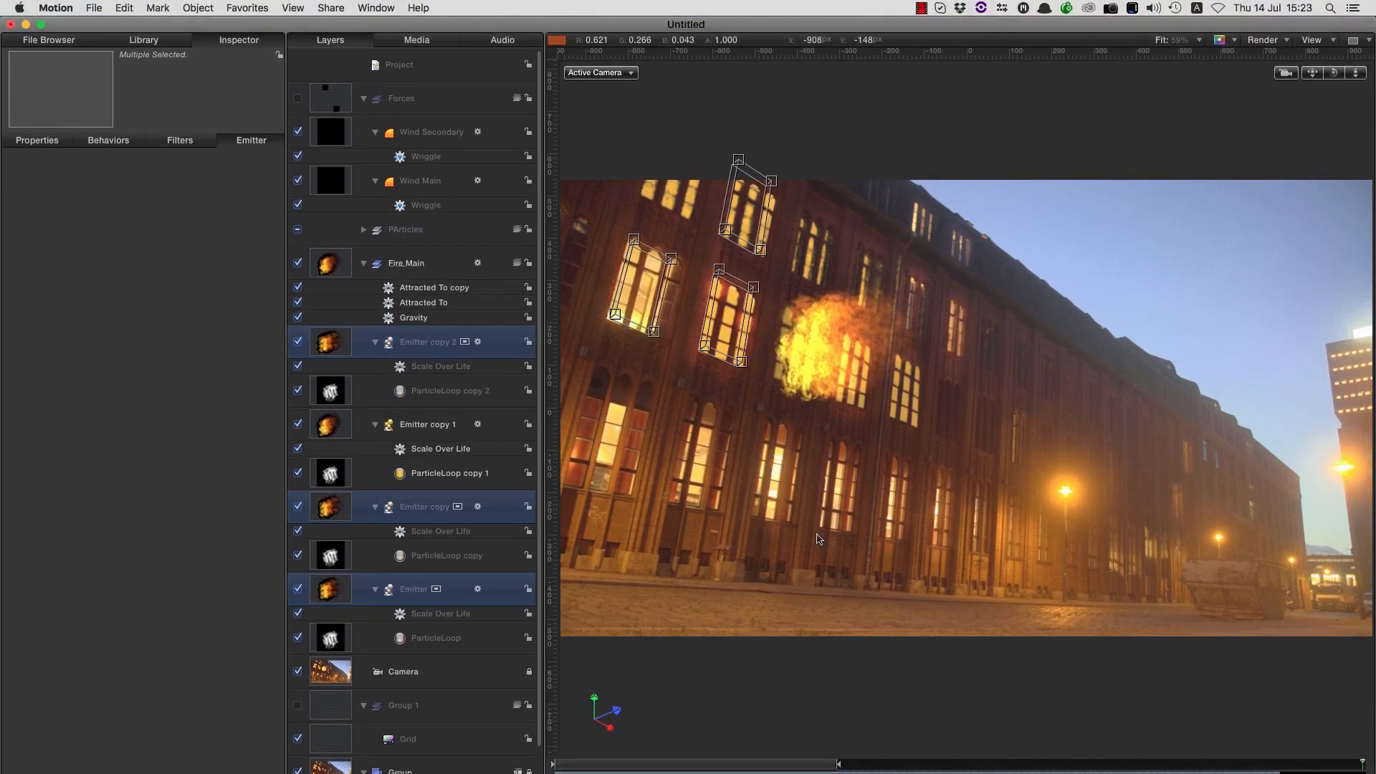
click(159, 7)
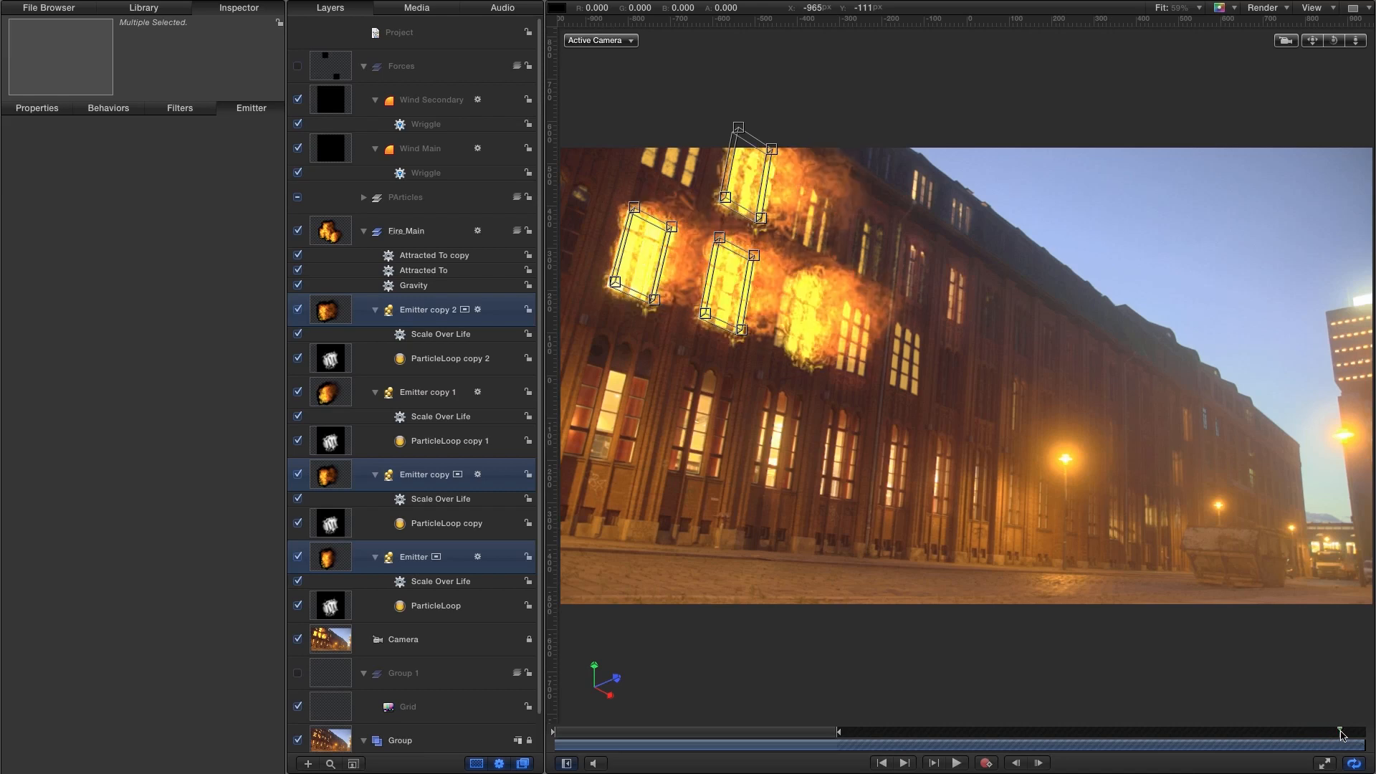
drag(1356, 733, 1316, 741)
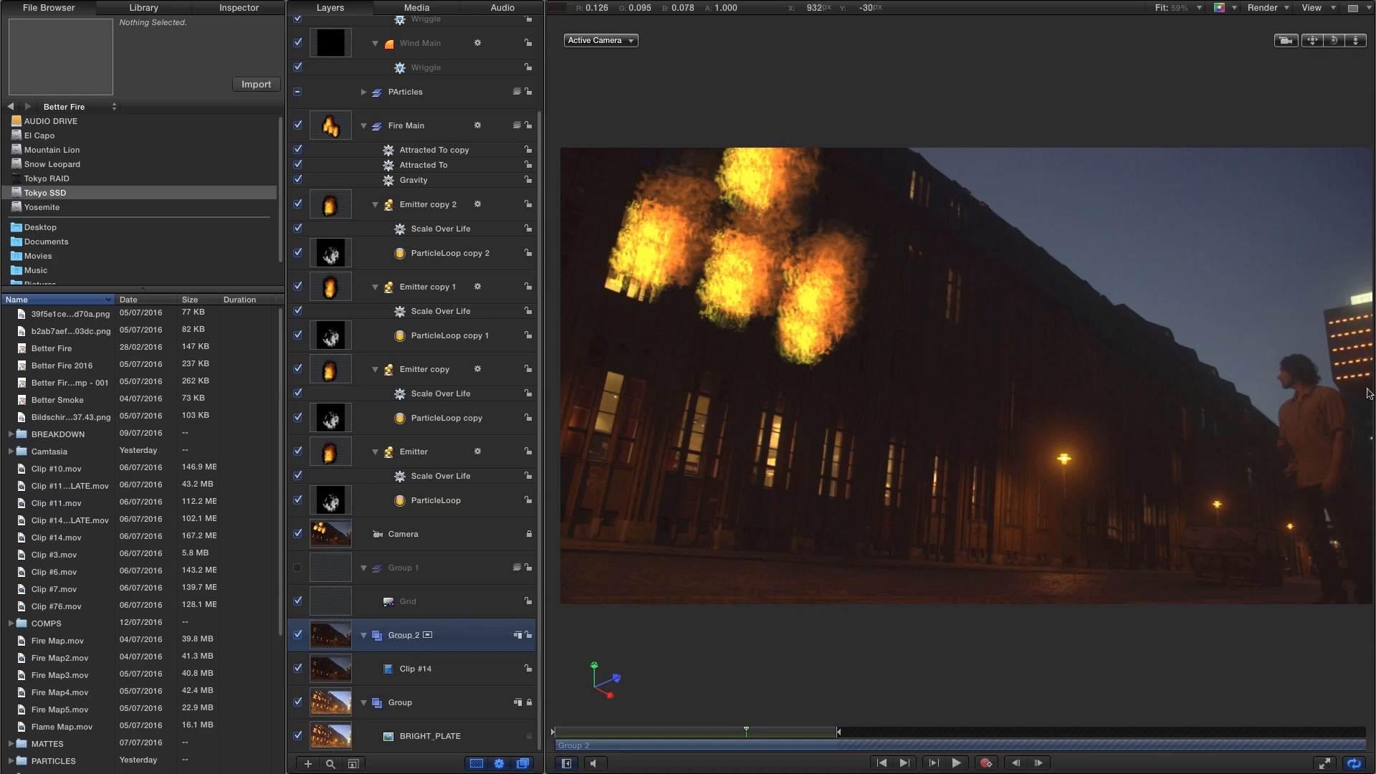
Generate new random seeds for Emitter copy, Emitter copy 1 and Emitter copy 2
click(329, 459)
click(239, 8)
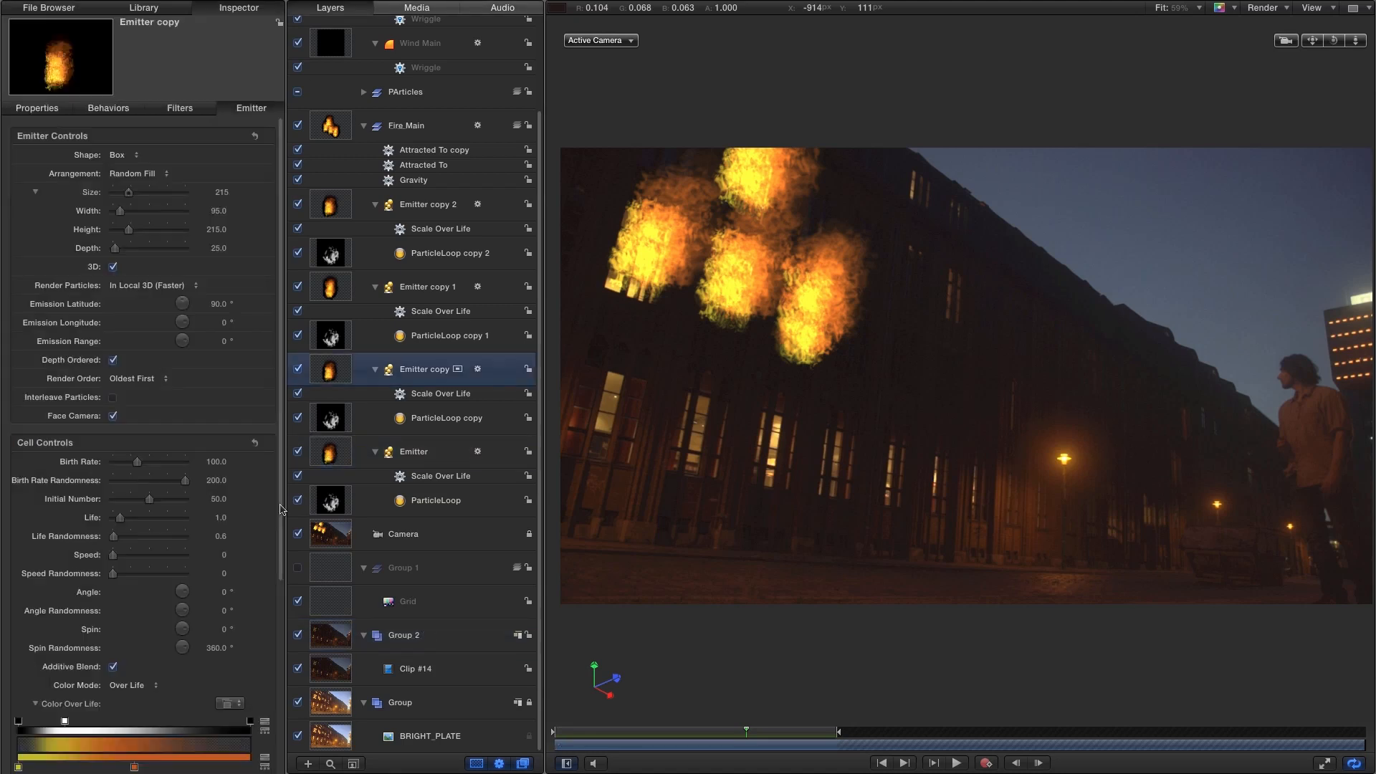
scroll(218, 227, down, 6)
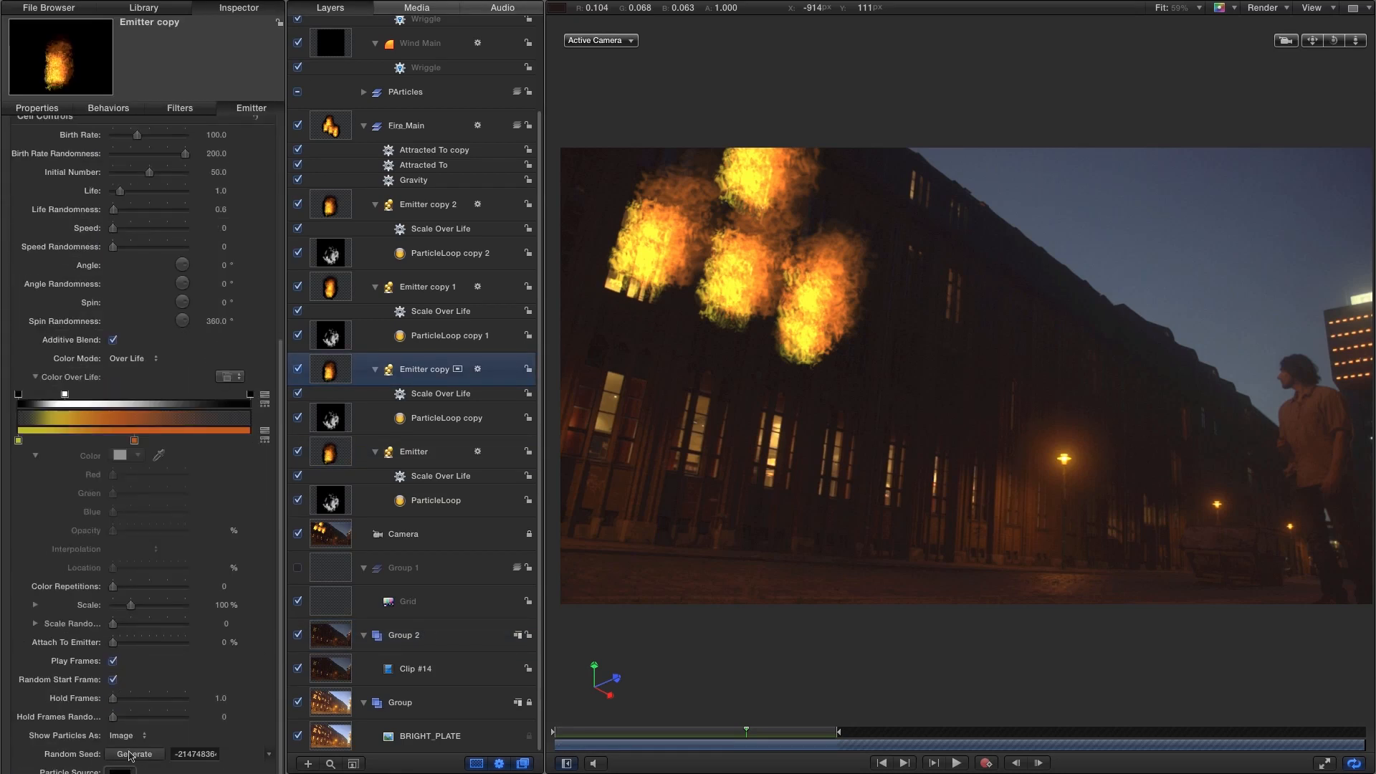
click(132, 754)
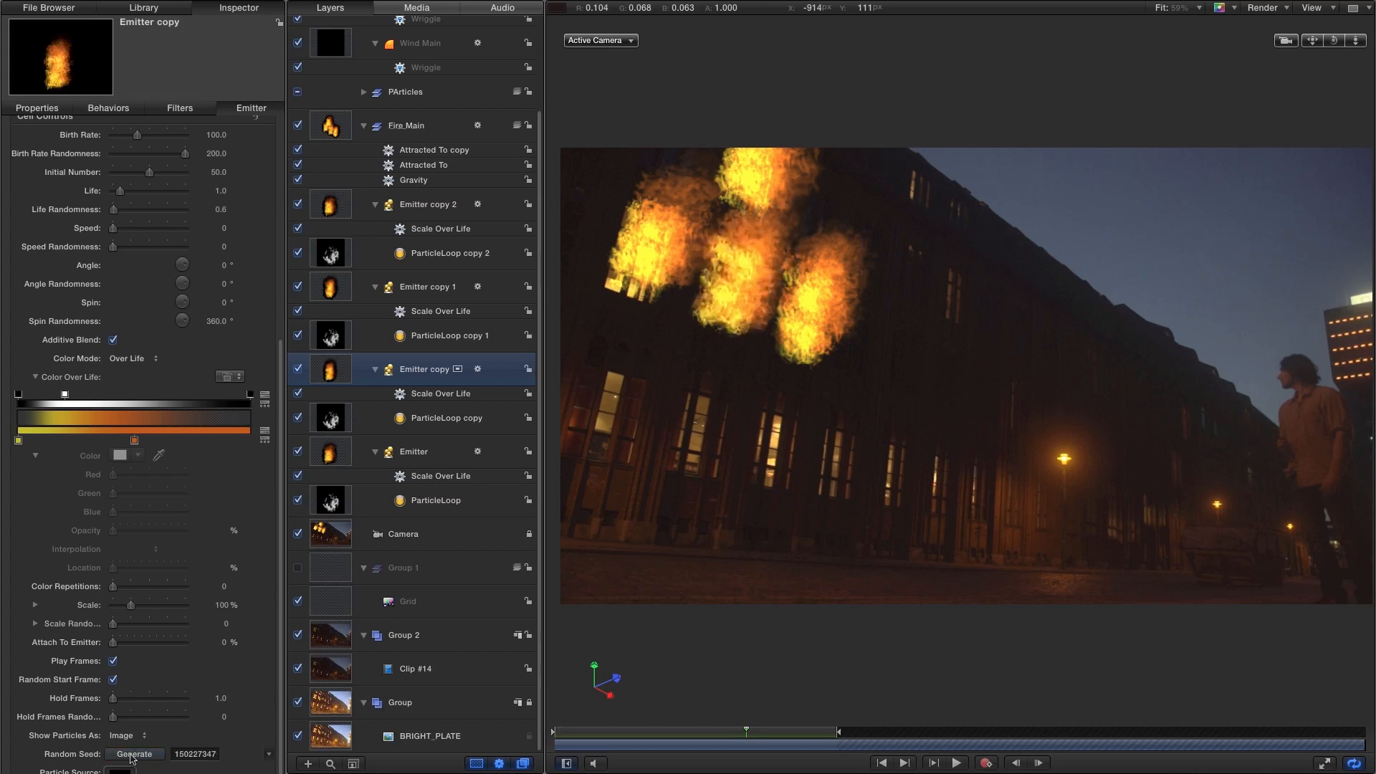
click(323, 286)
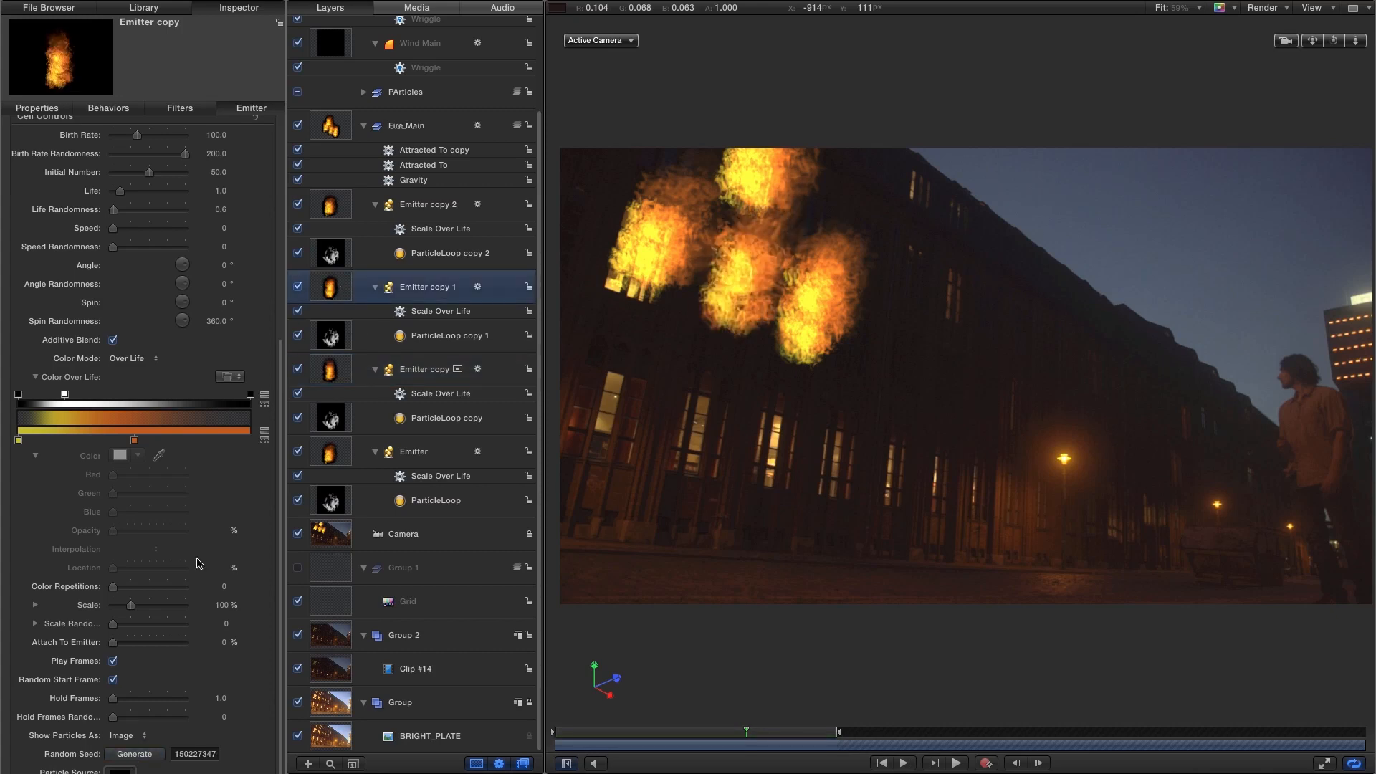
scroll(259, 553, down, 10)
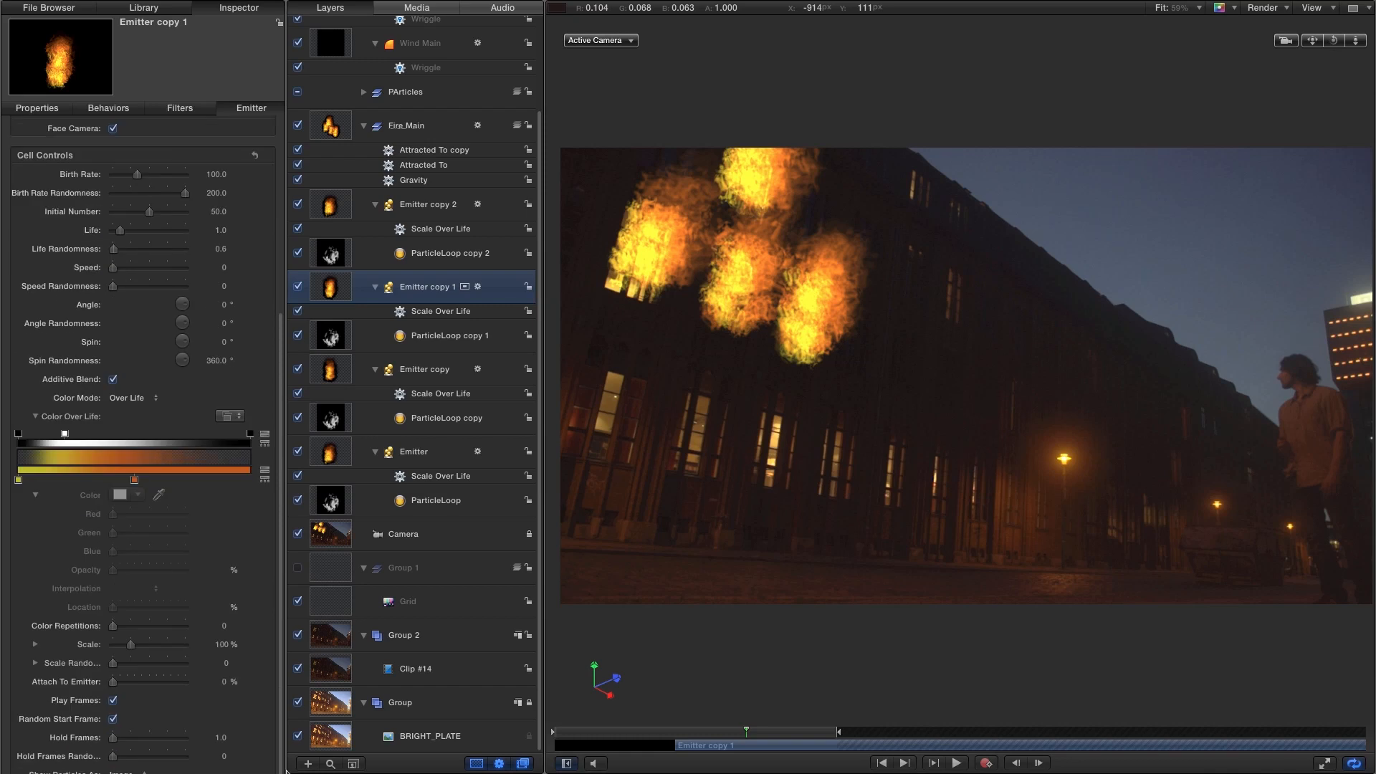
click(136, 754)
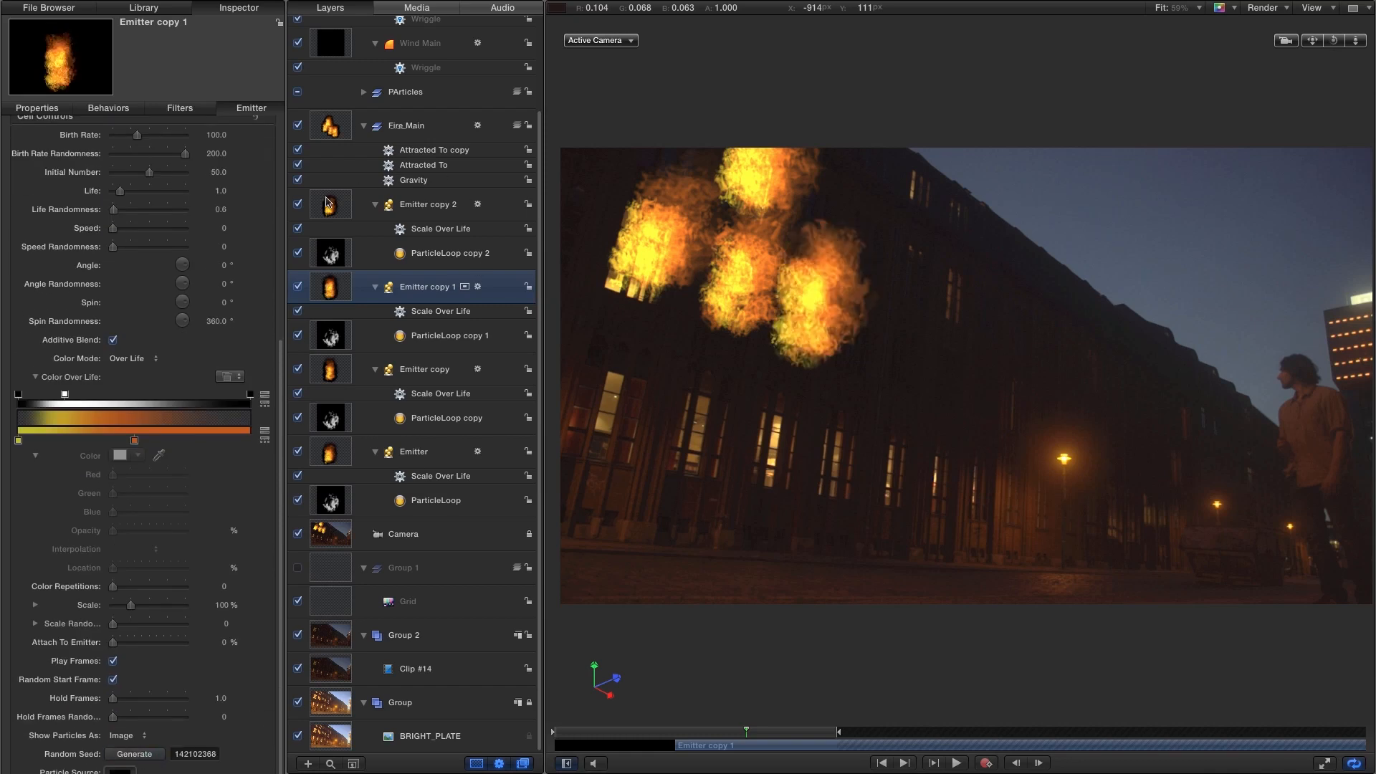
click(328, 204)
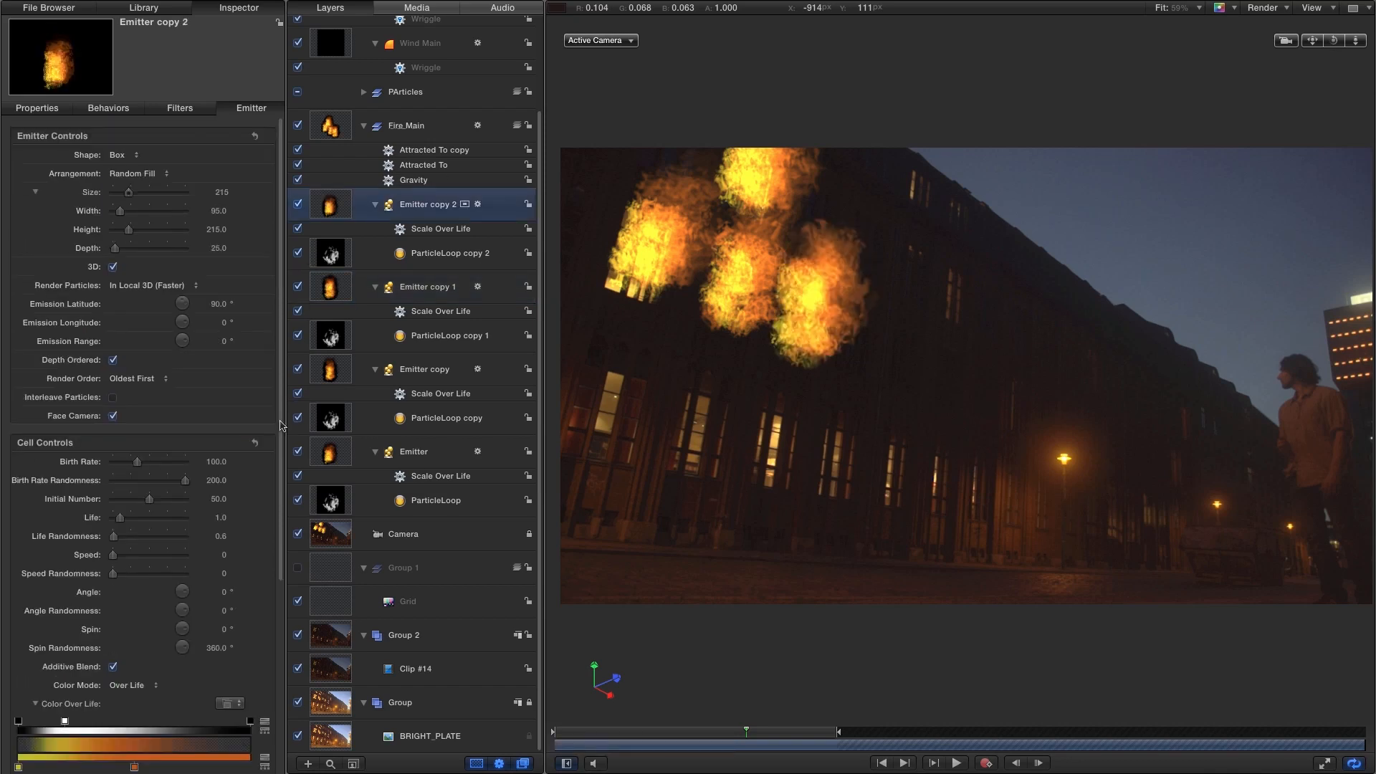
scroll(280, 424, down, 10)
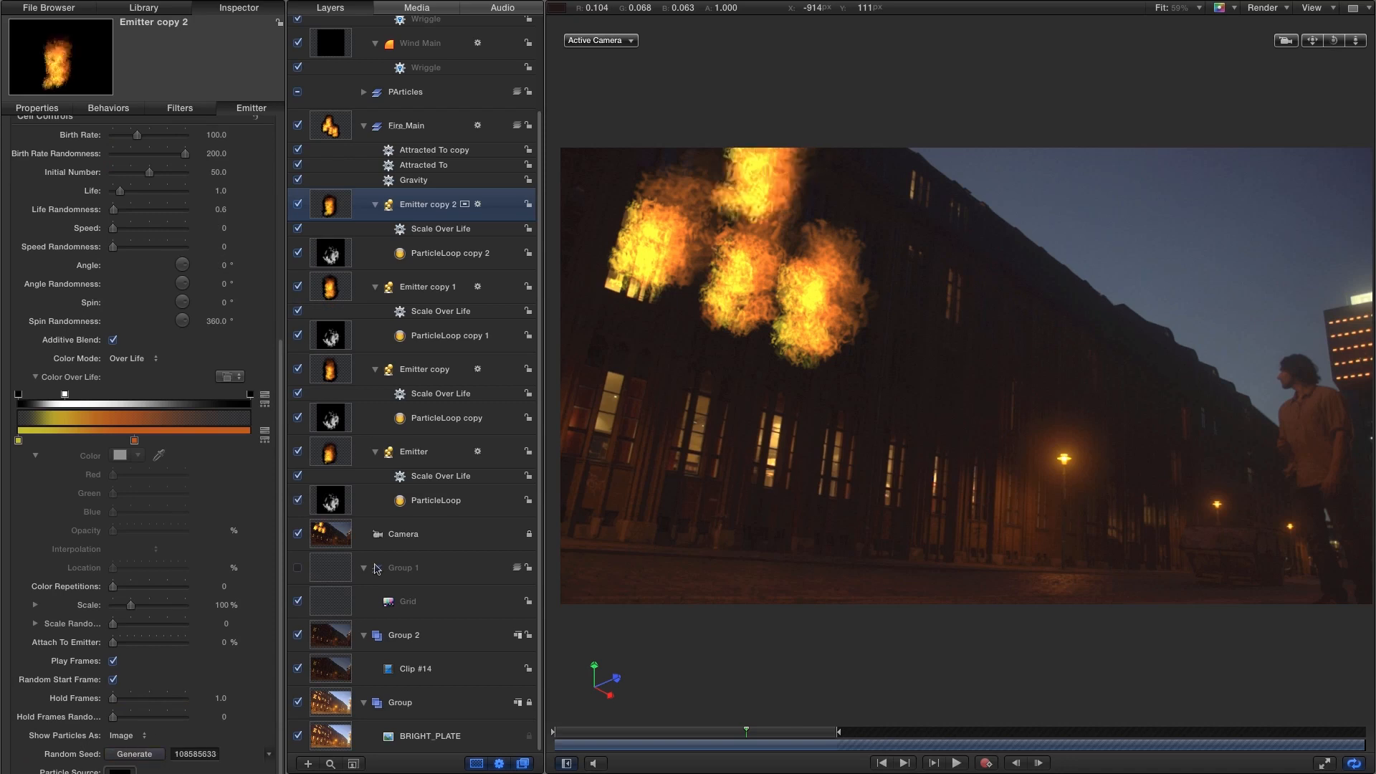
click(330, 126)
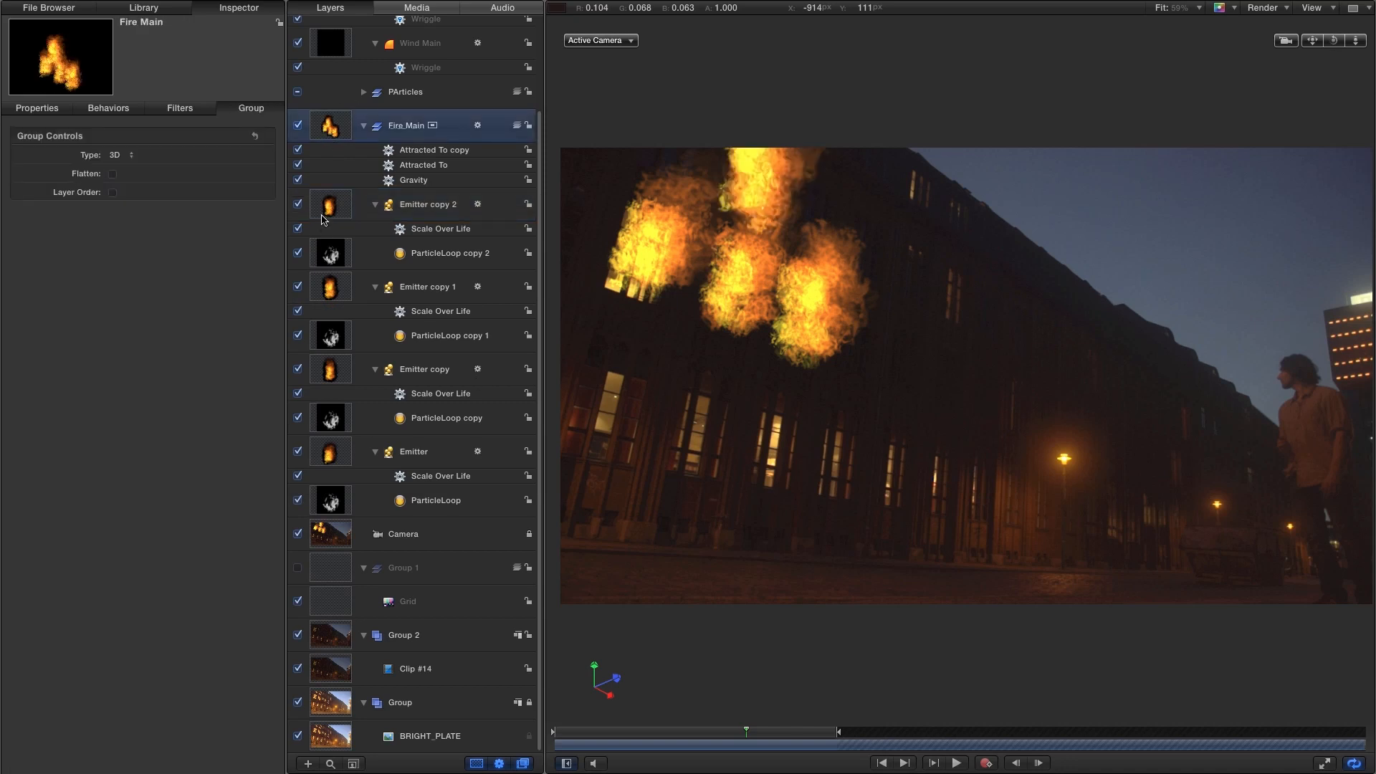
click(323, 215)
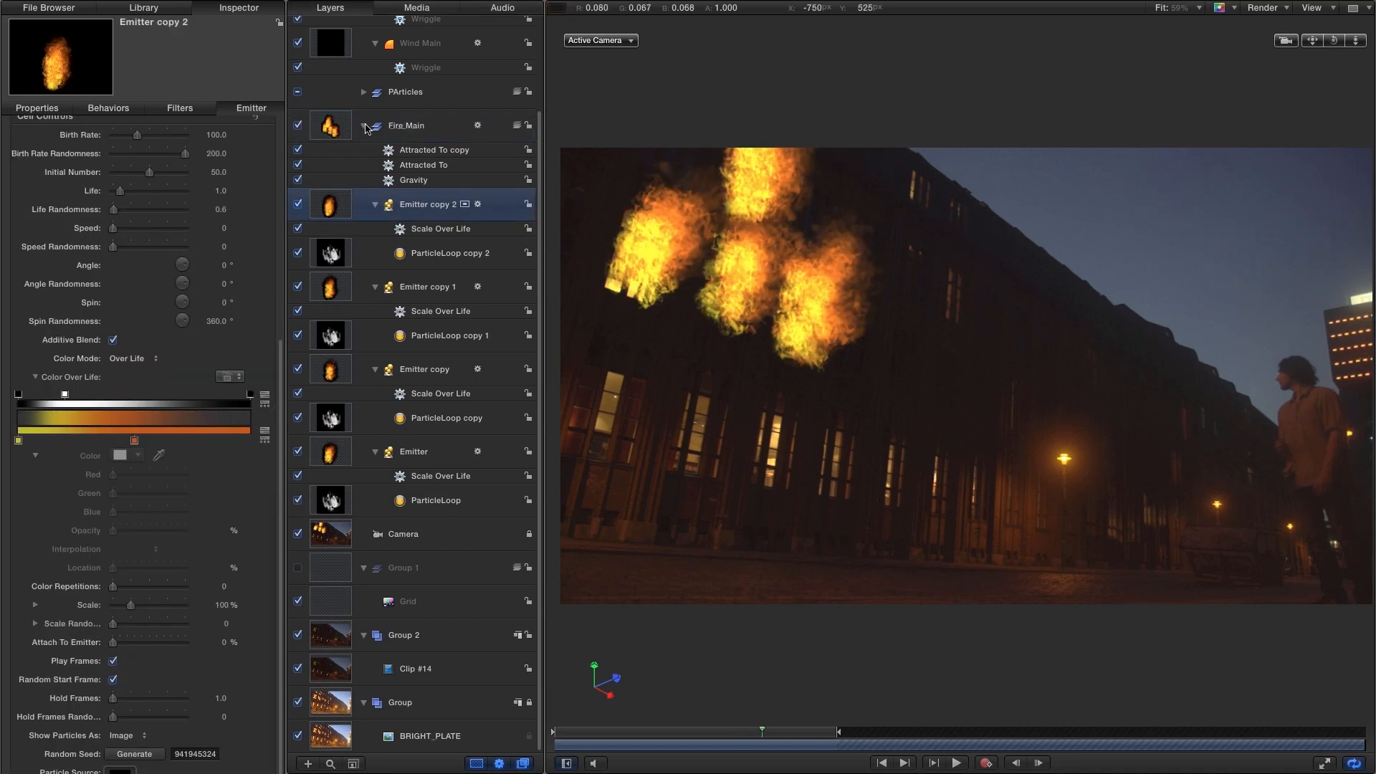
Duplicate the Fire Main group and rename the copy Fire Static
click(364, 126)
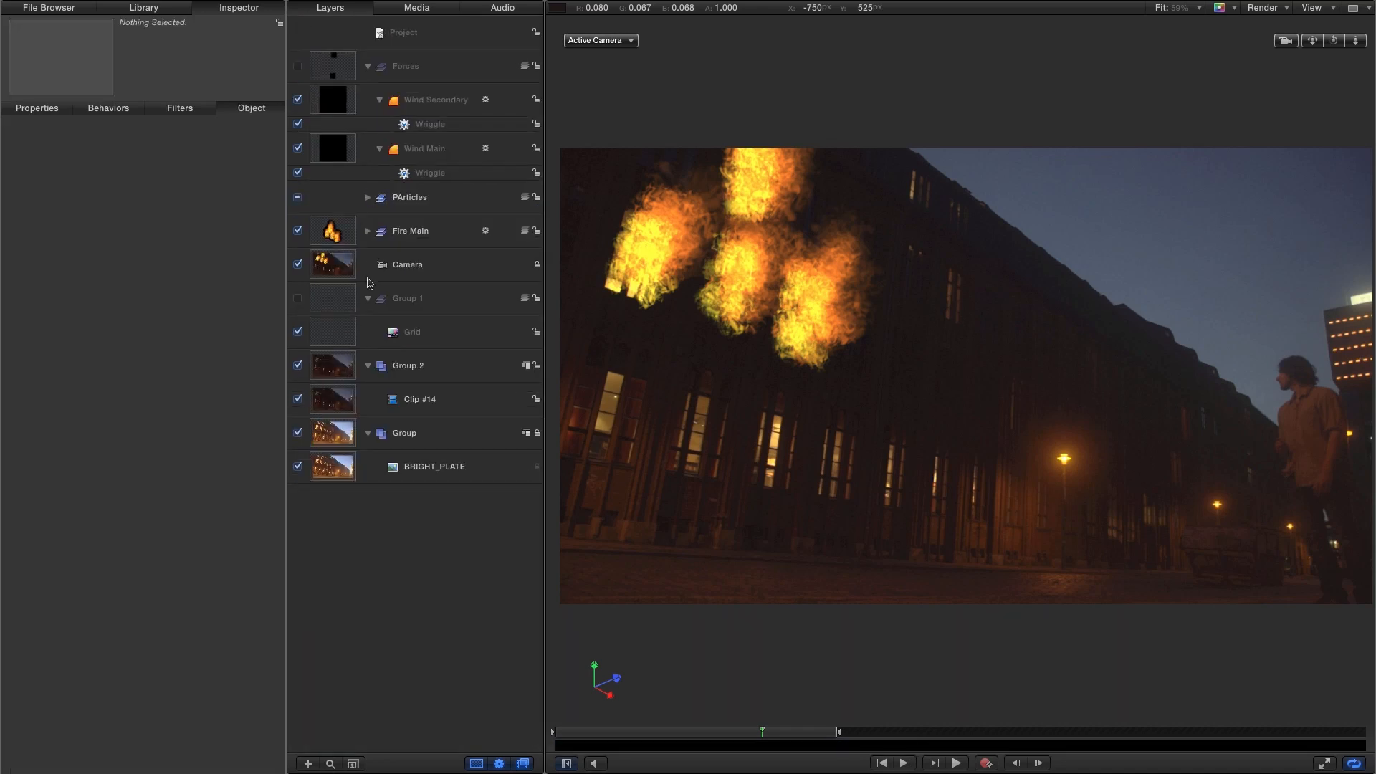
click(328, 228)
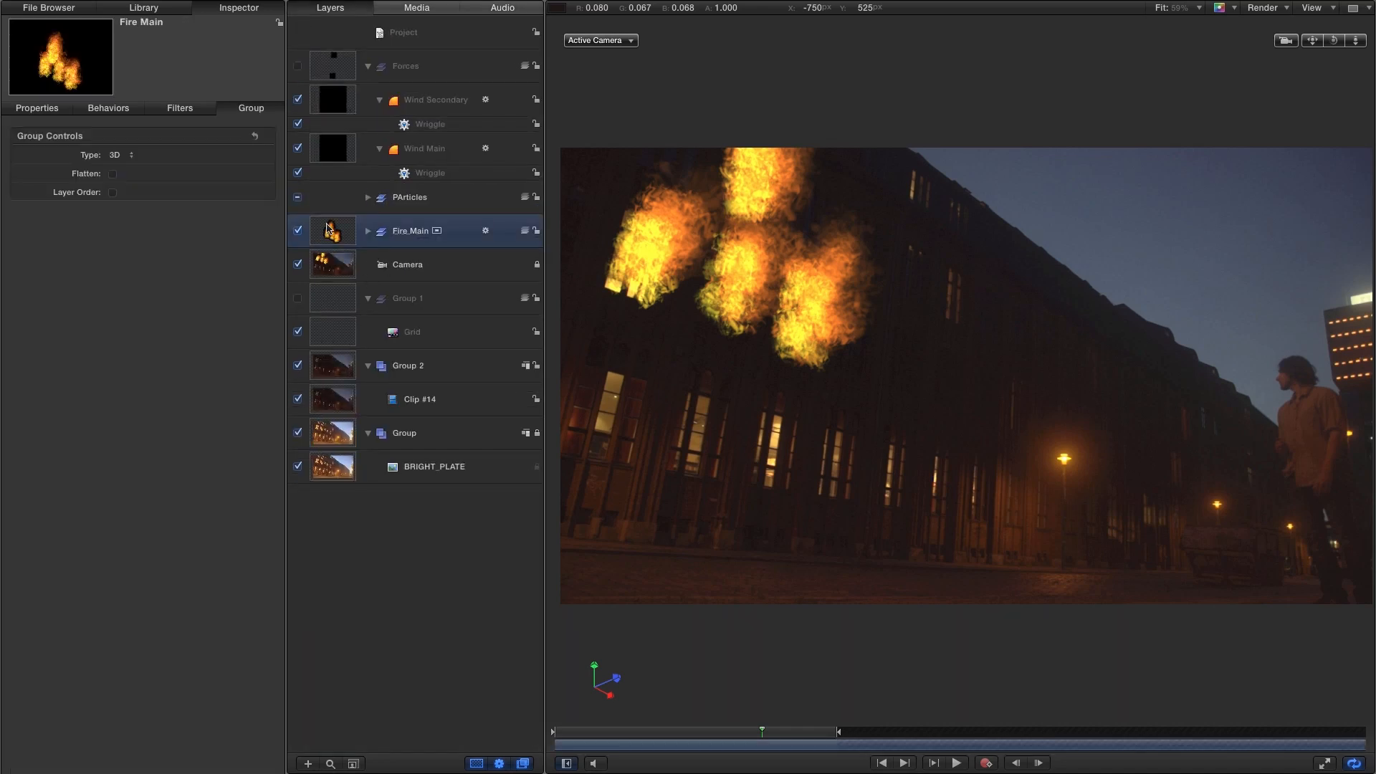
click(367, 68)
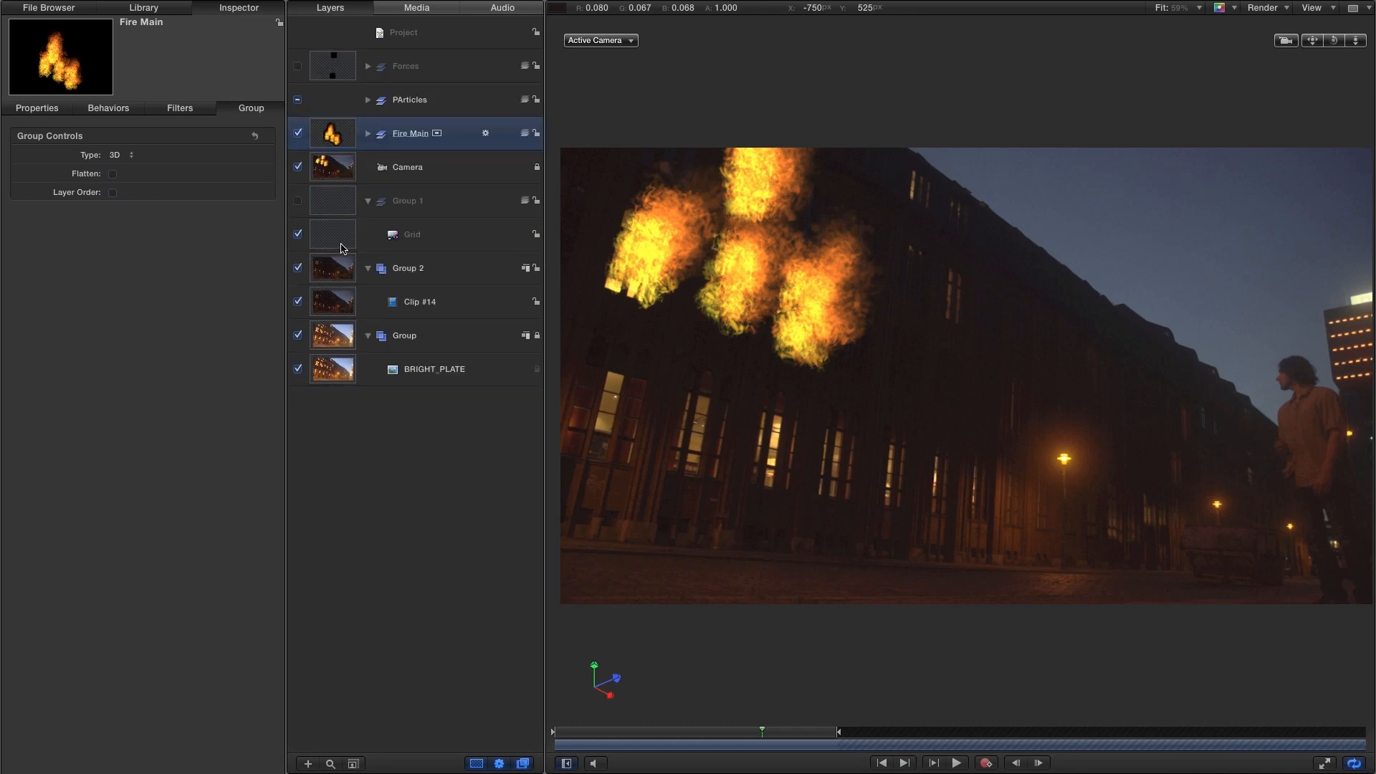
right_click(330, 132)
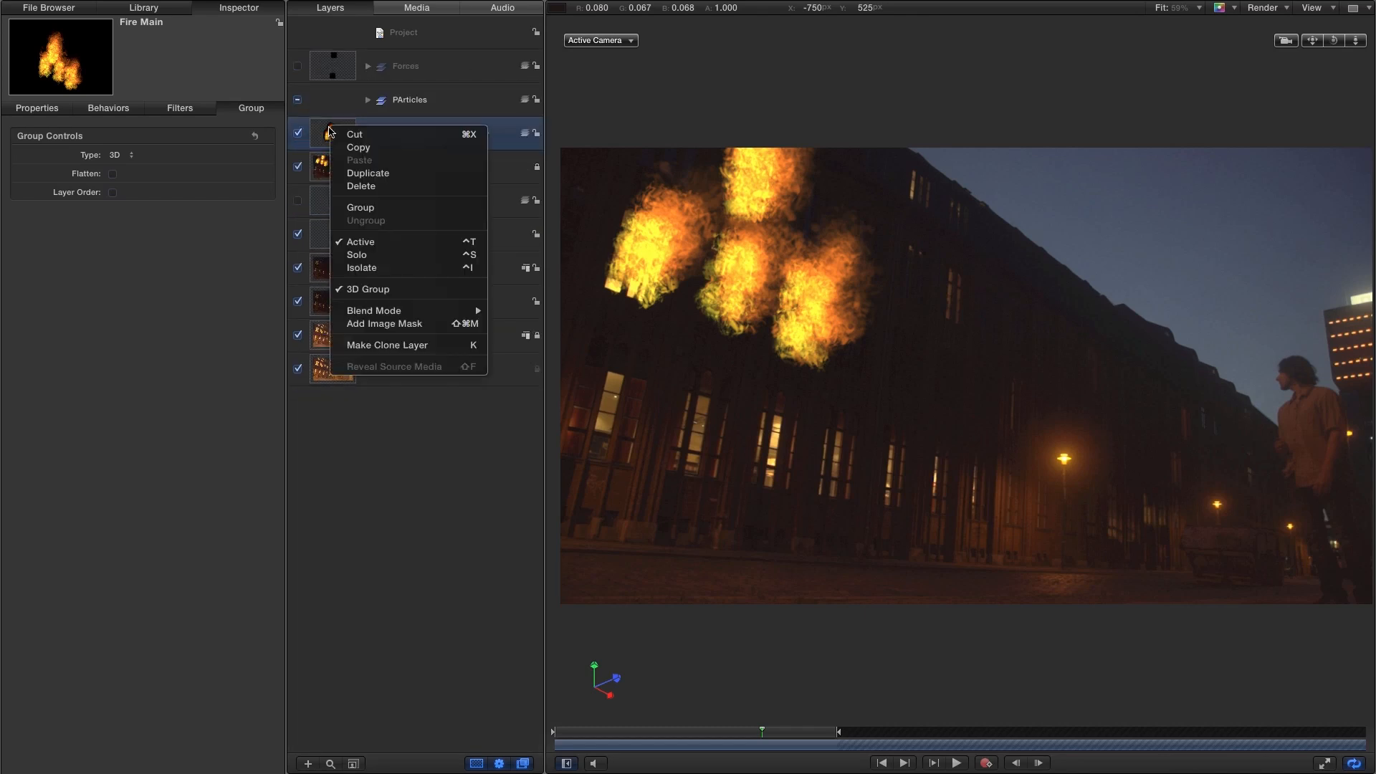
click(364, 173)
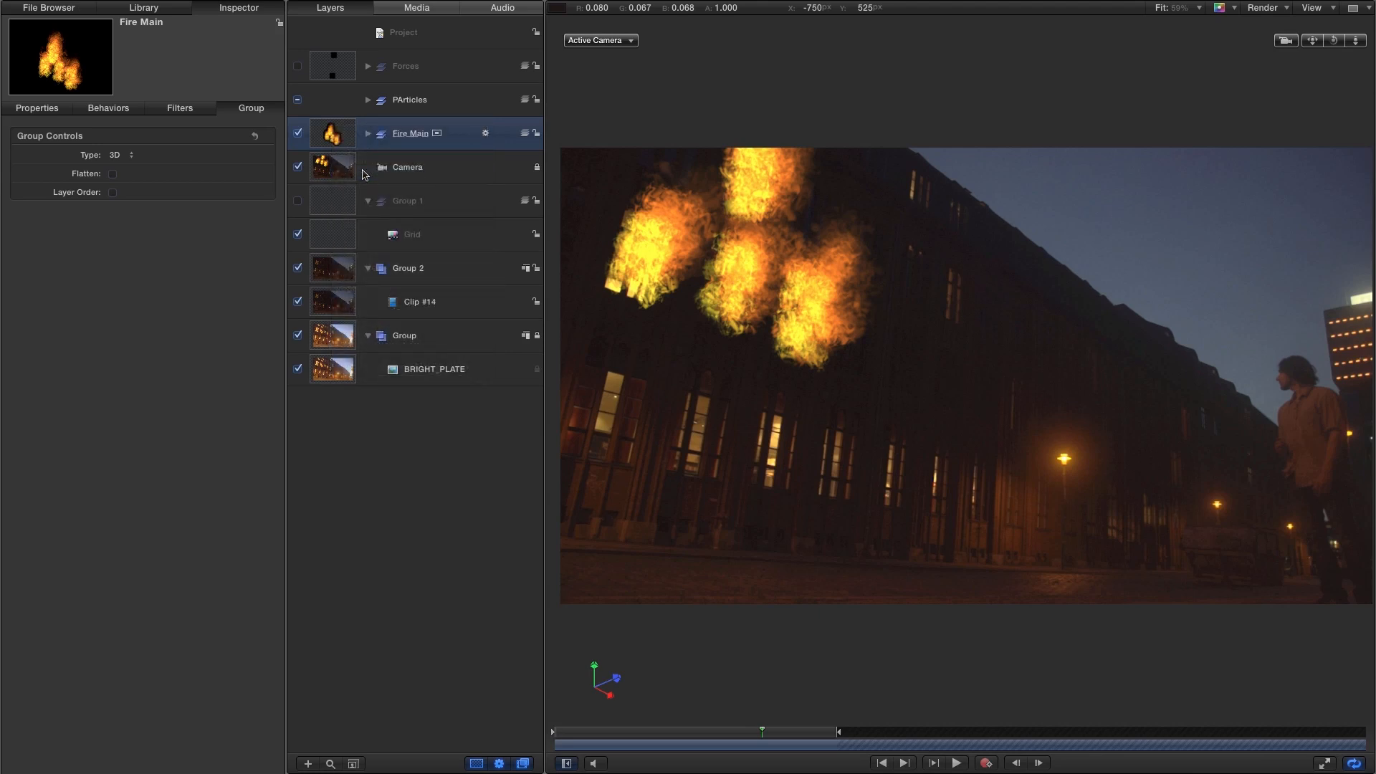
double_click(413, 134)
text(Static)
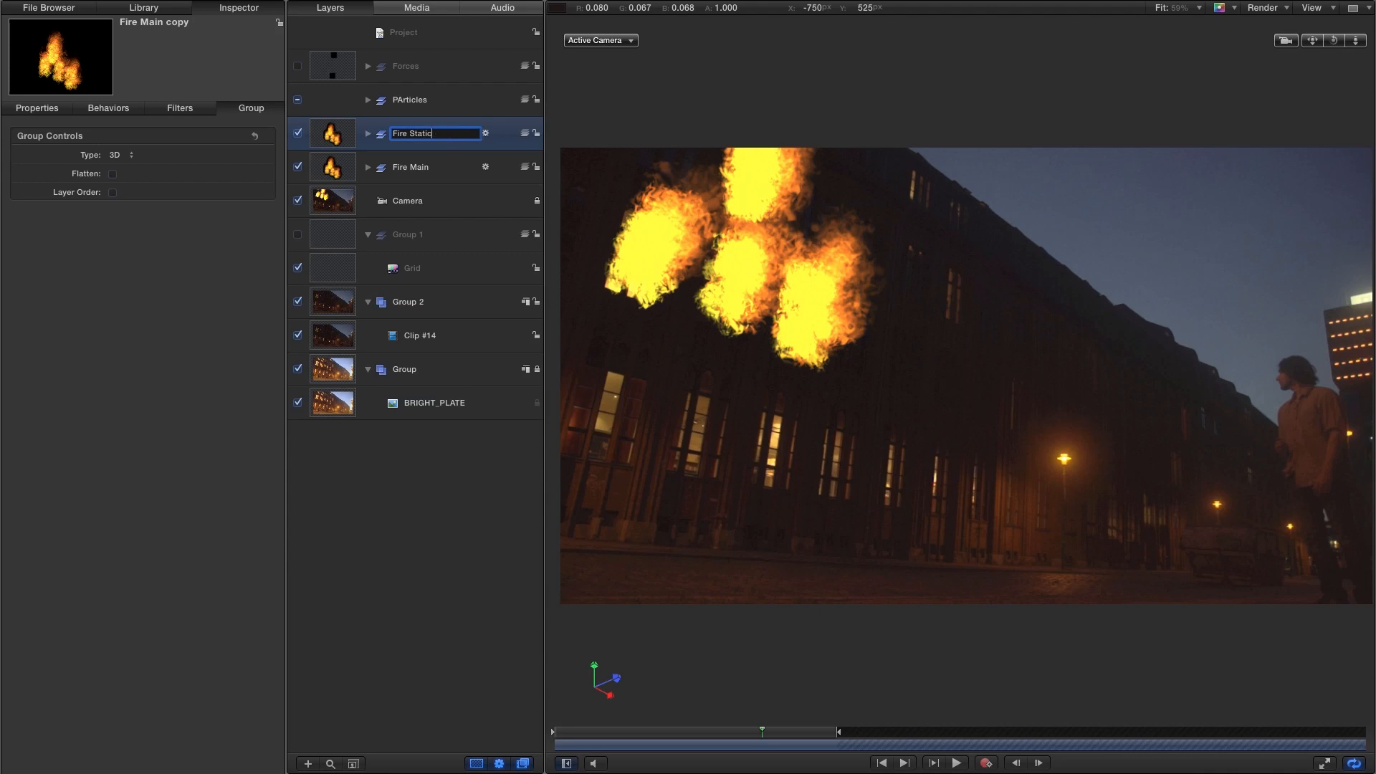
key(Return)
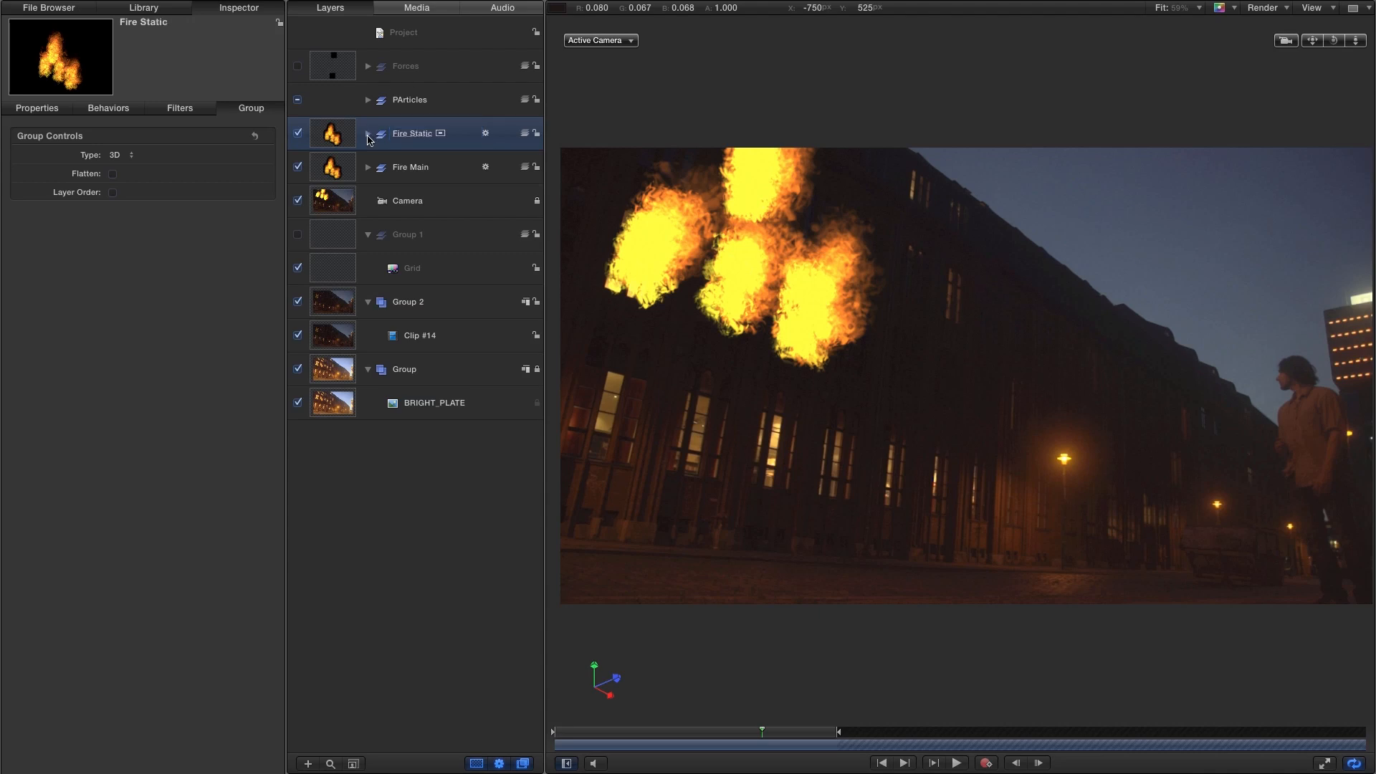
Delete the Attracted To copy, Attracted To and Gravity behaviors from the Fire Static group
click(368, 134)
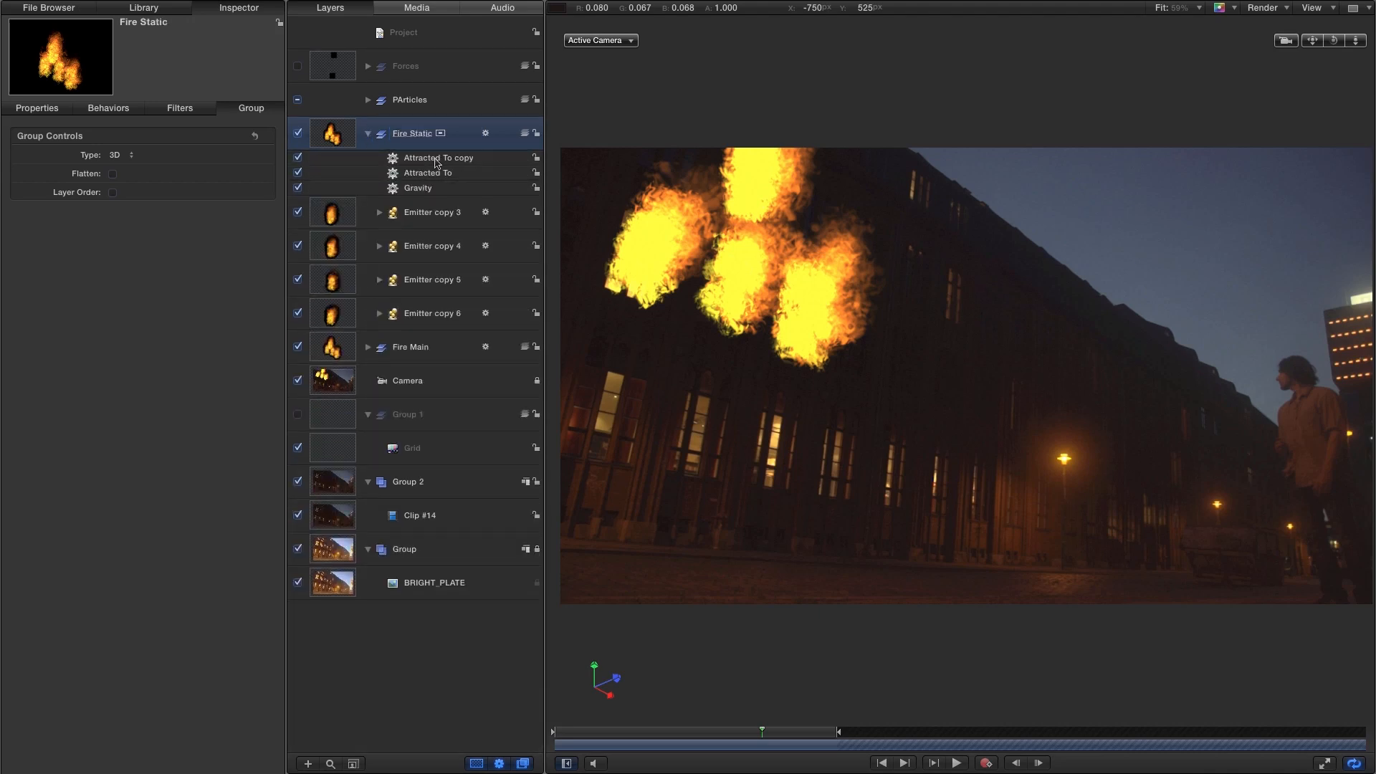
click(434, 158)
shift+click(427, 190)
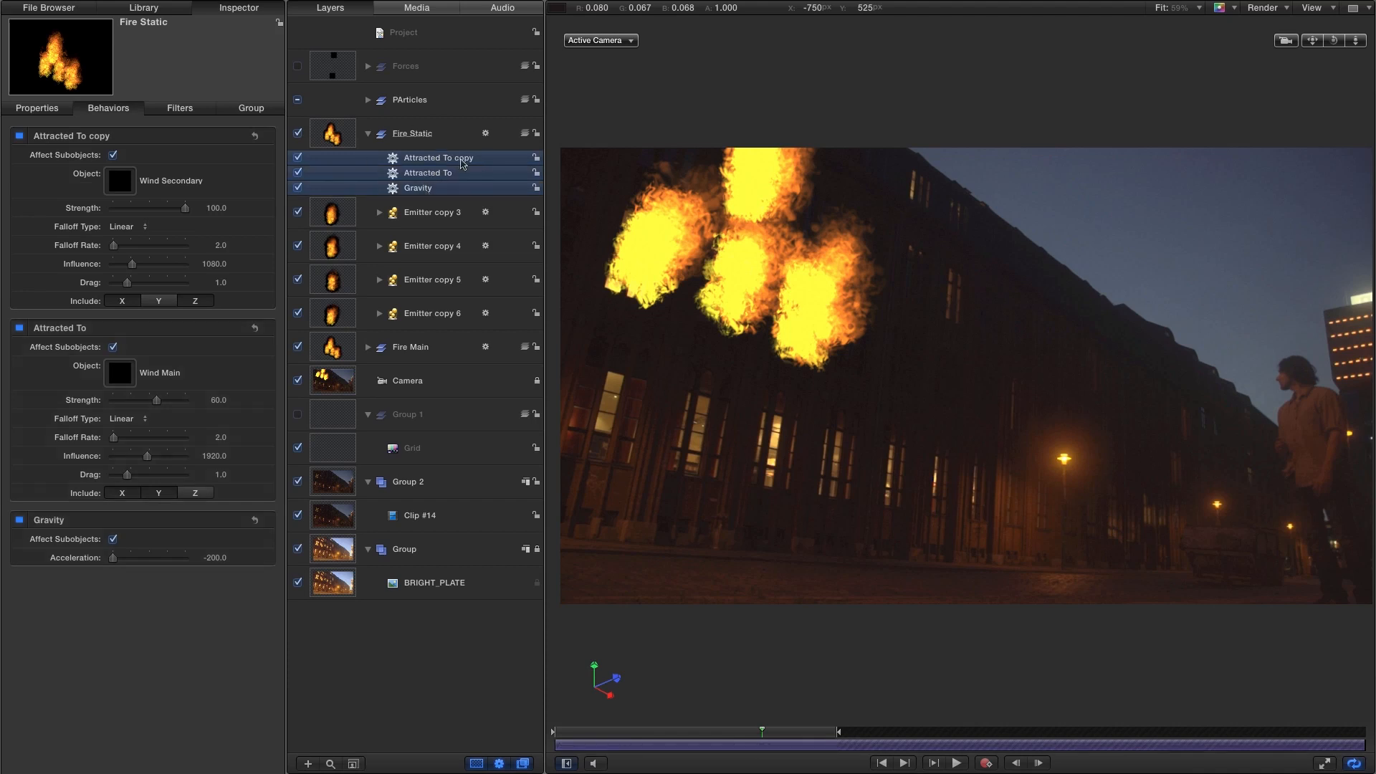
key(Delete)
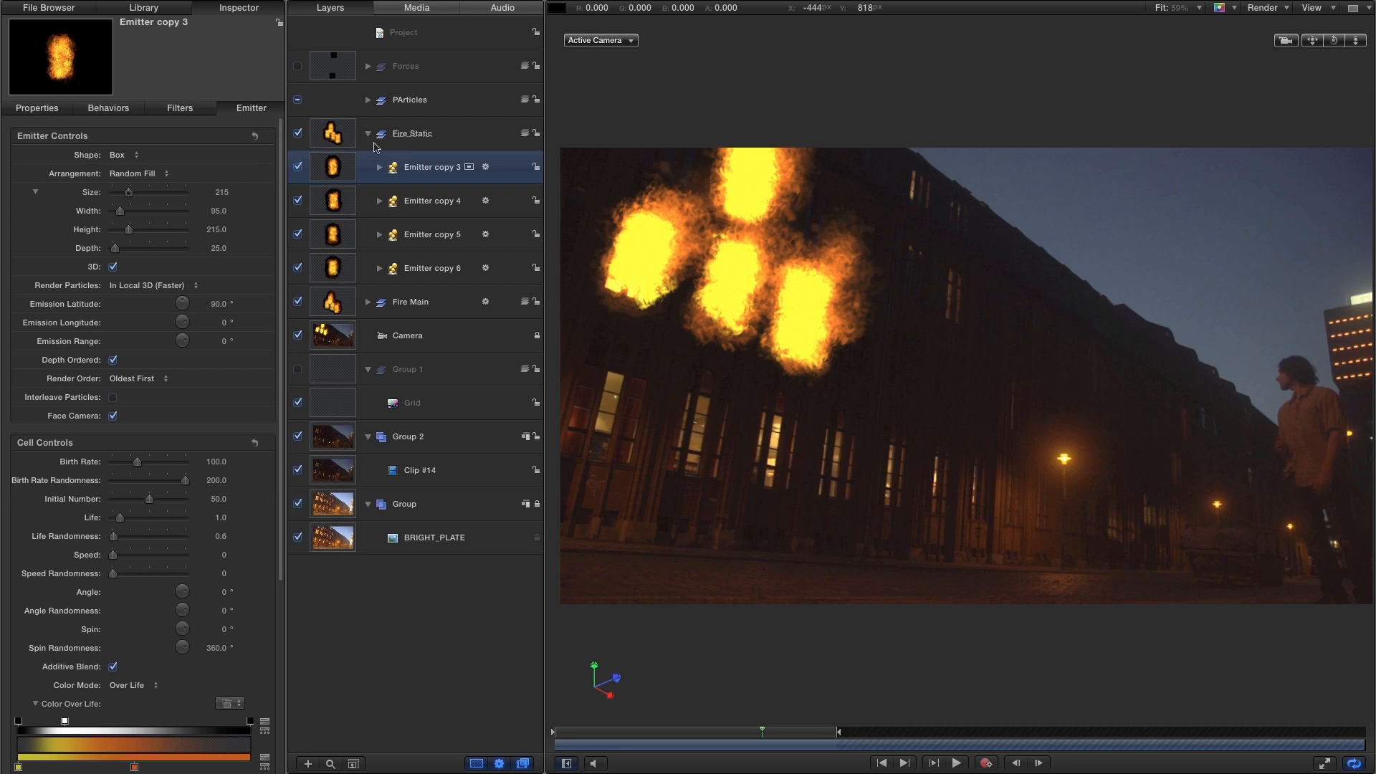
Set the blend mode of all four emitters in the Fire Static group to Screen
shift+click(336, 271)
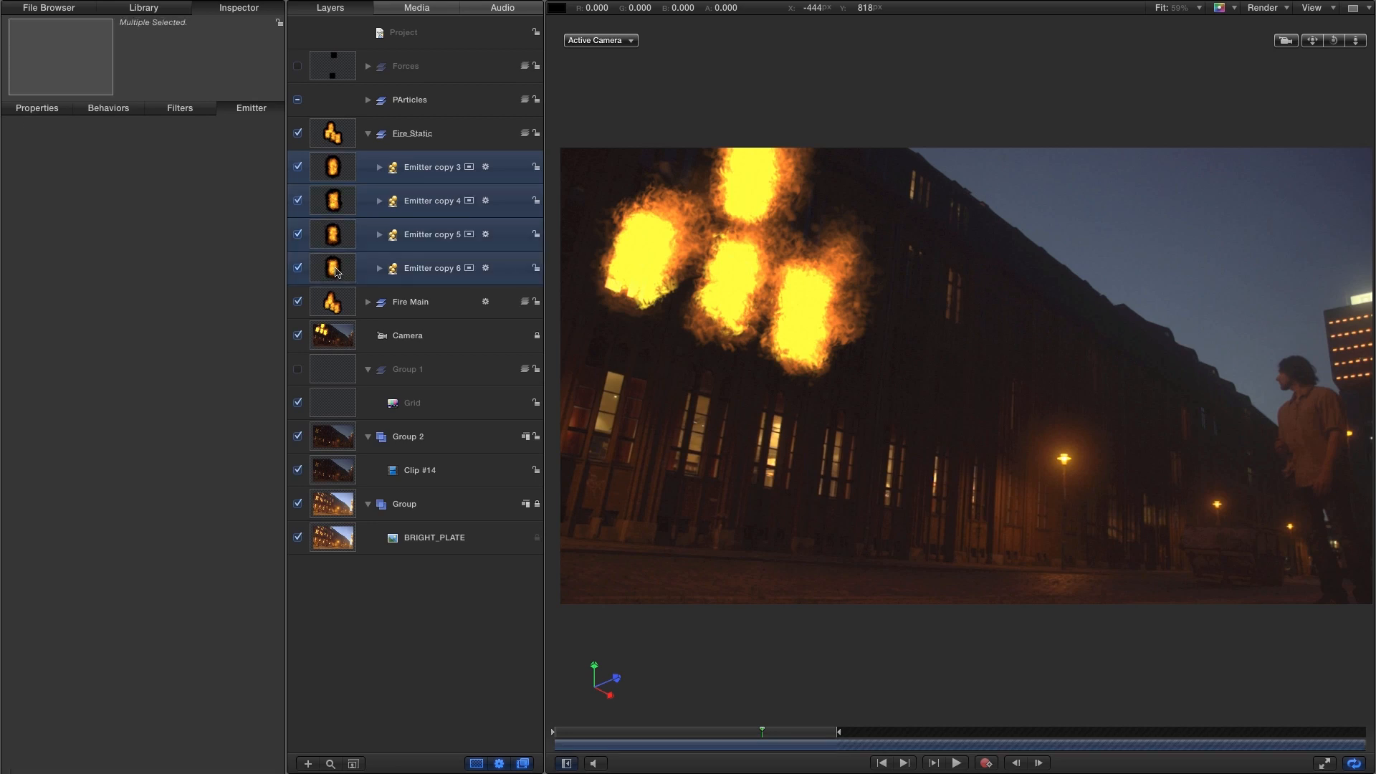
click(37, 109)
click(138, 426)
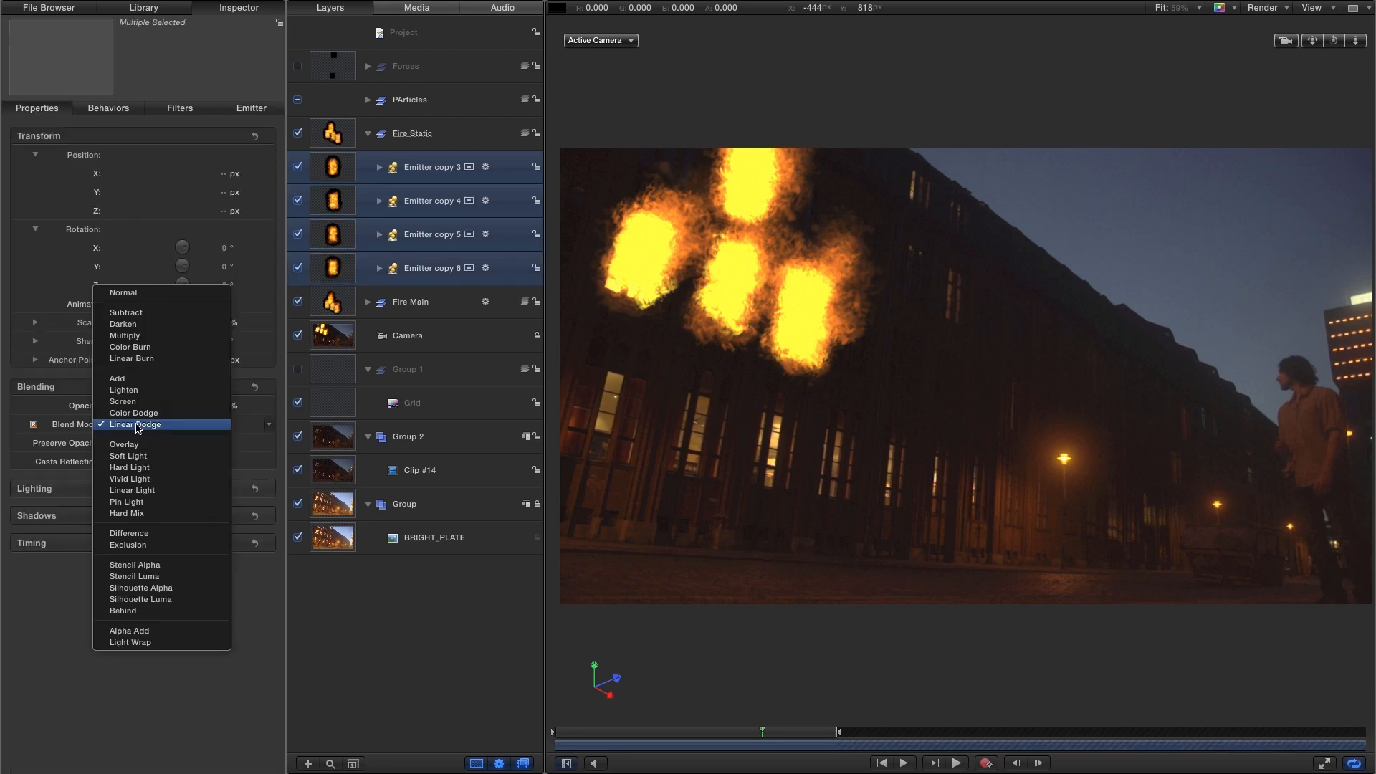
click(138, 406)
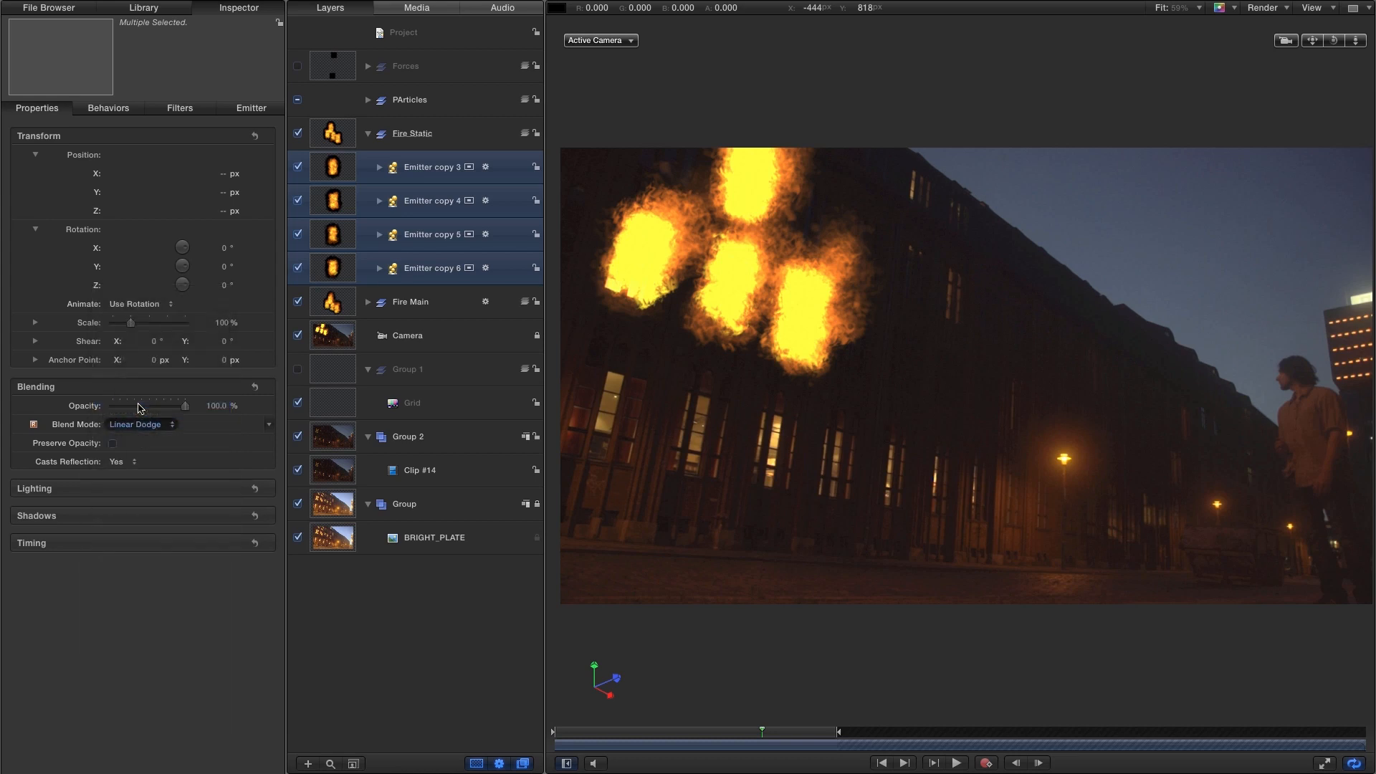
Set Emitter copy 3's Birth Rate to 200 and its Birth Rate Randomness to 100
click(342, 169)
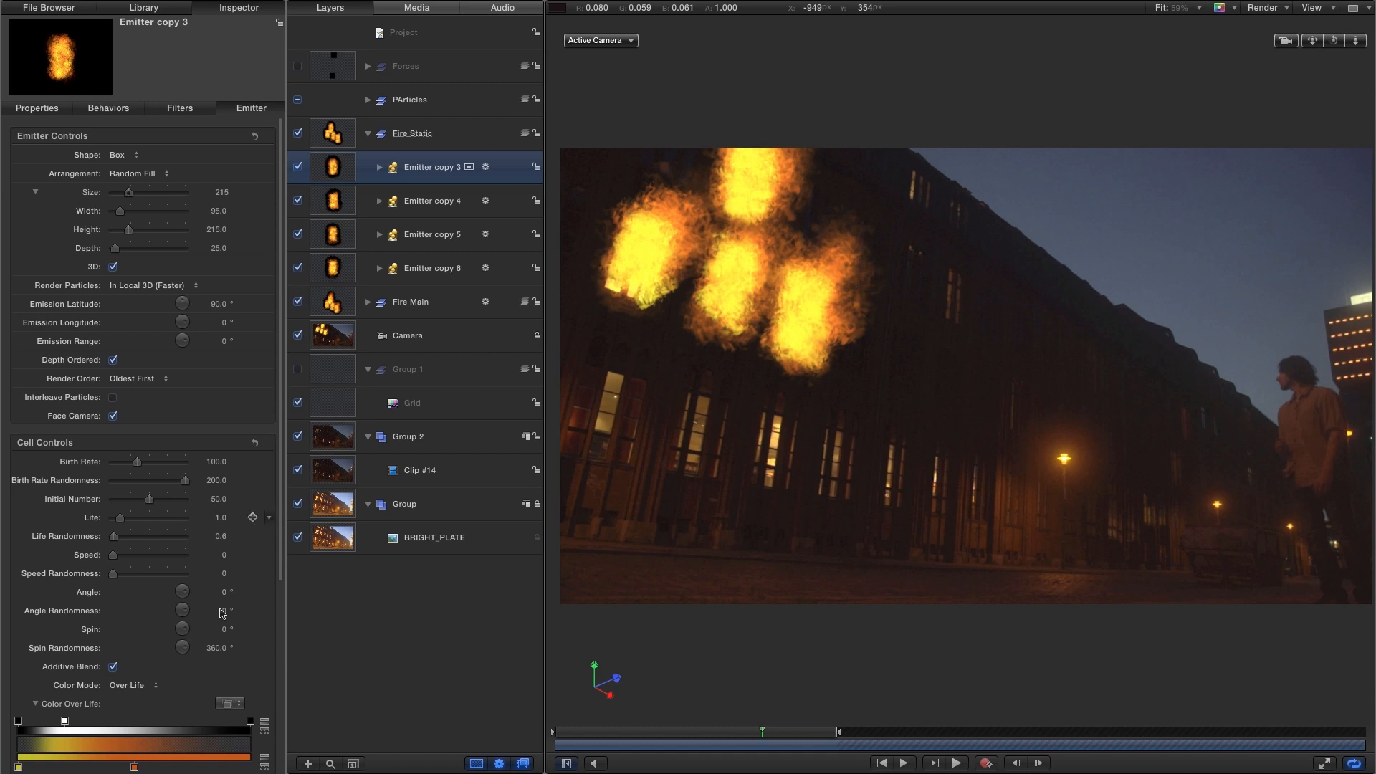
click(217, 462)
text(200)
key(Tab)
text(10)
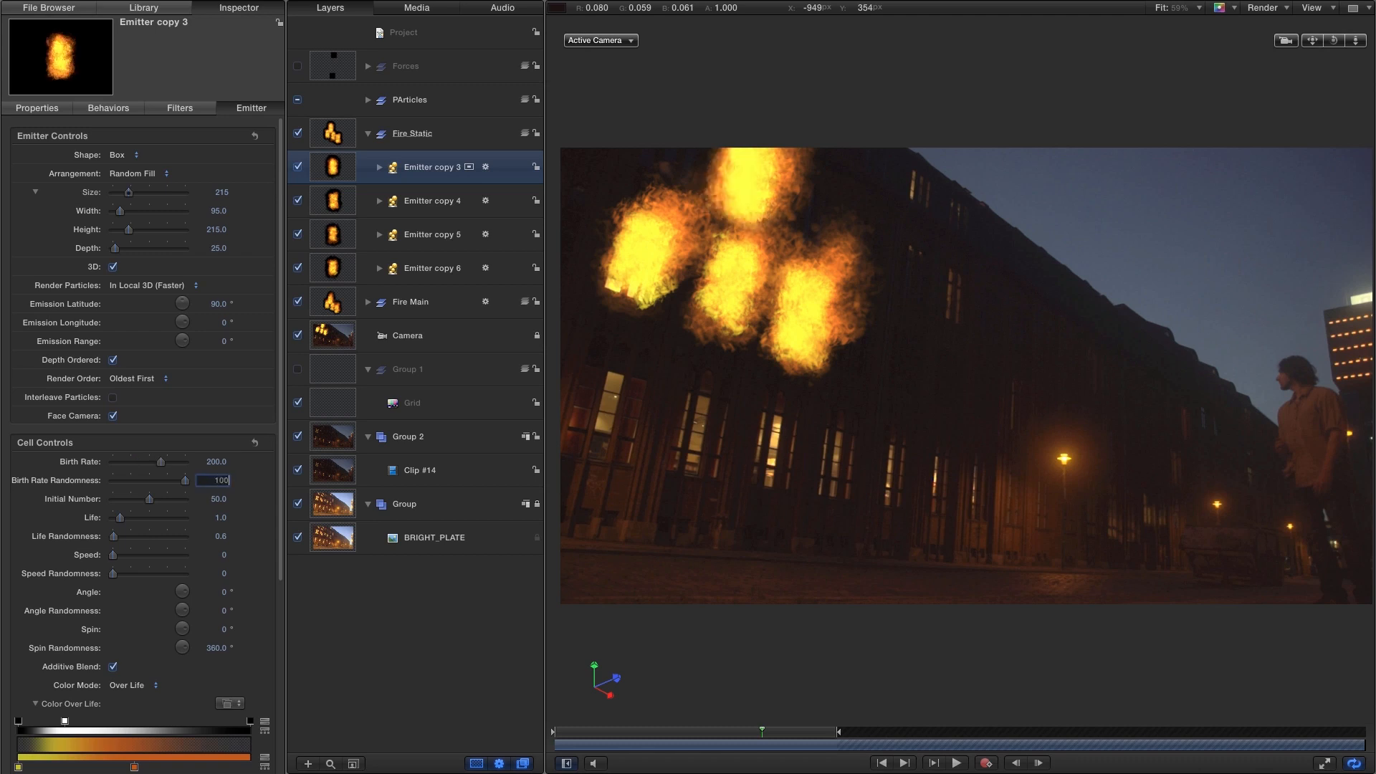
text(0)
key(Return)
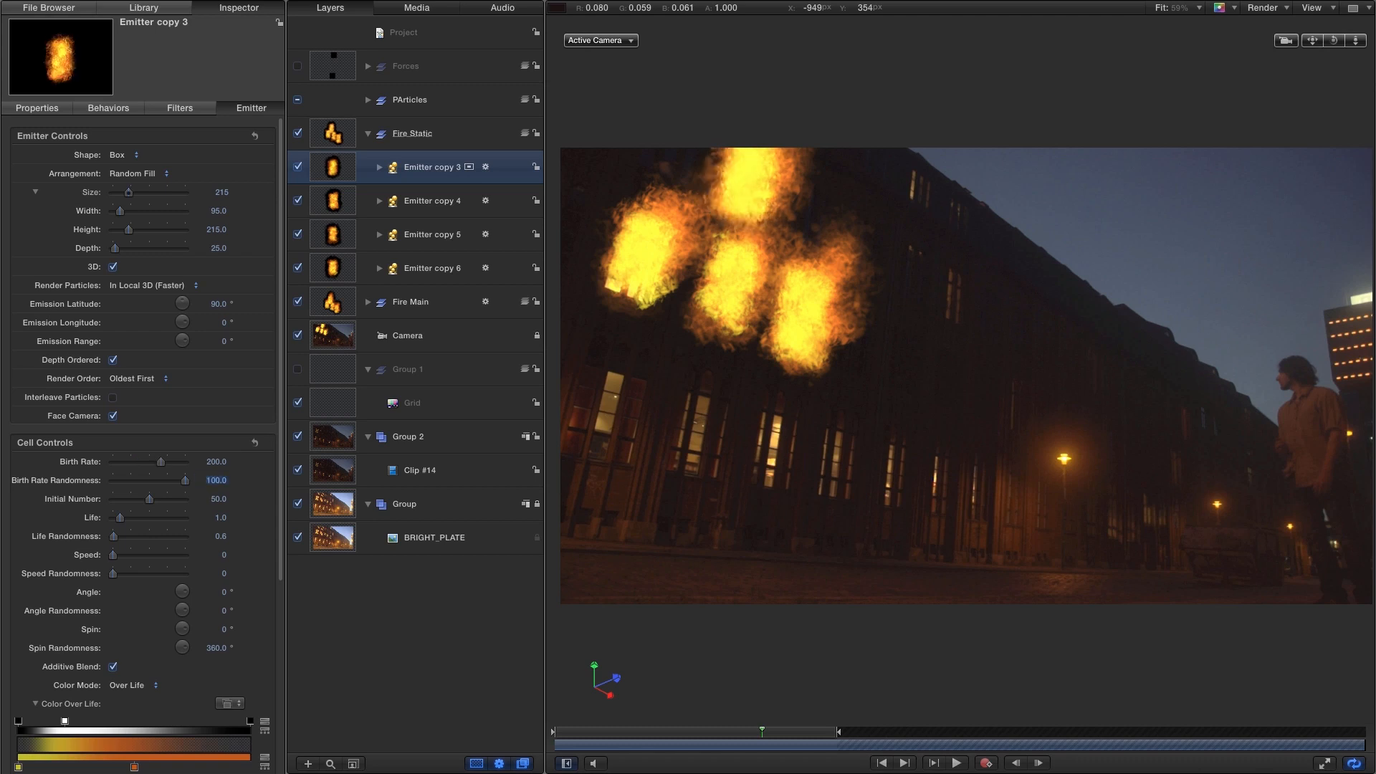
Set Emitter copy 3's Life to 0.5 and its Angle Randomness to 360°
double_click(222, 521)
text(.5)
key(Return)
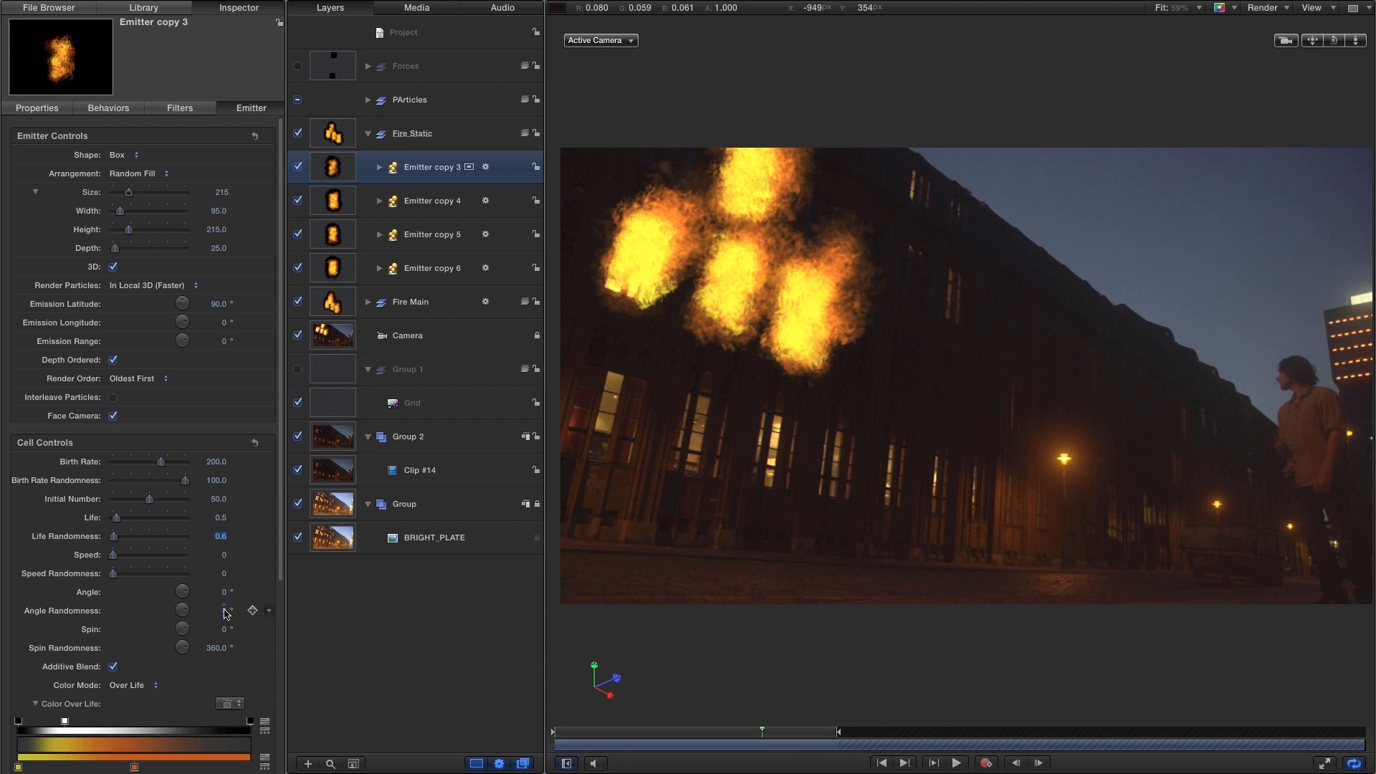
double_click(225, 611)
key(Return)
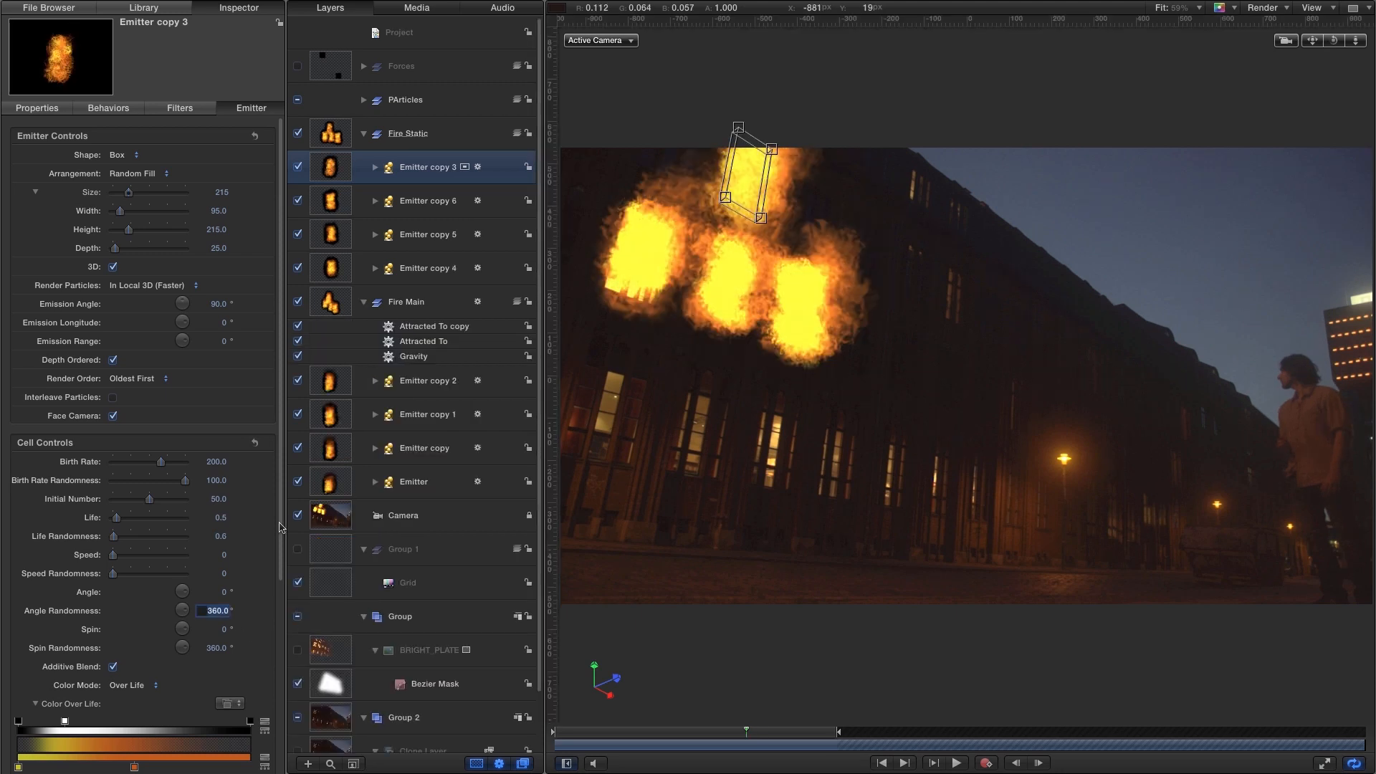
Set the particle Scale of Emitter copy 3 to 75%
scroll(143, 430, down, 5)
double_click(220, 605)
key(Return)
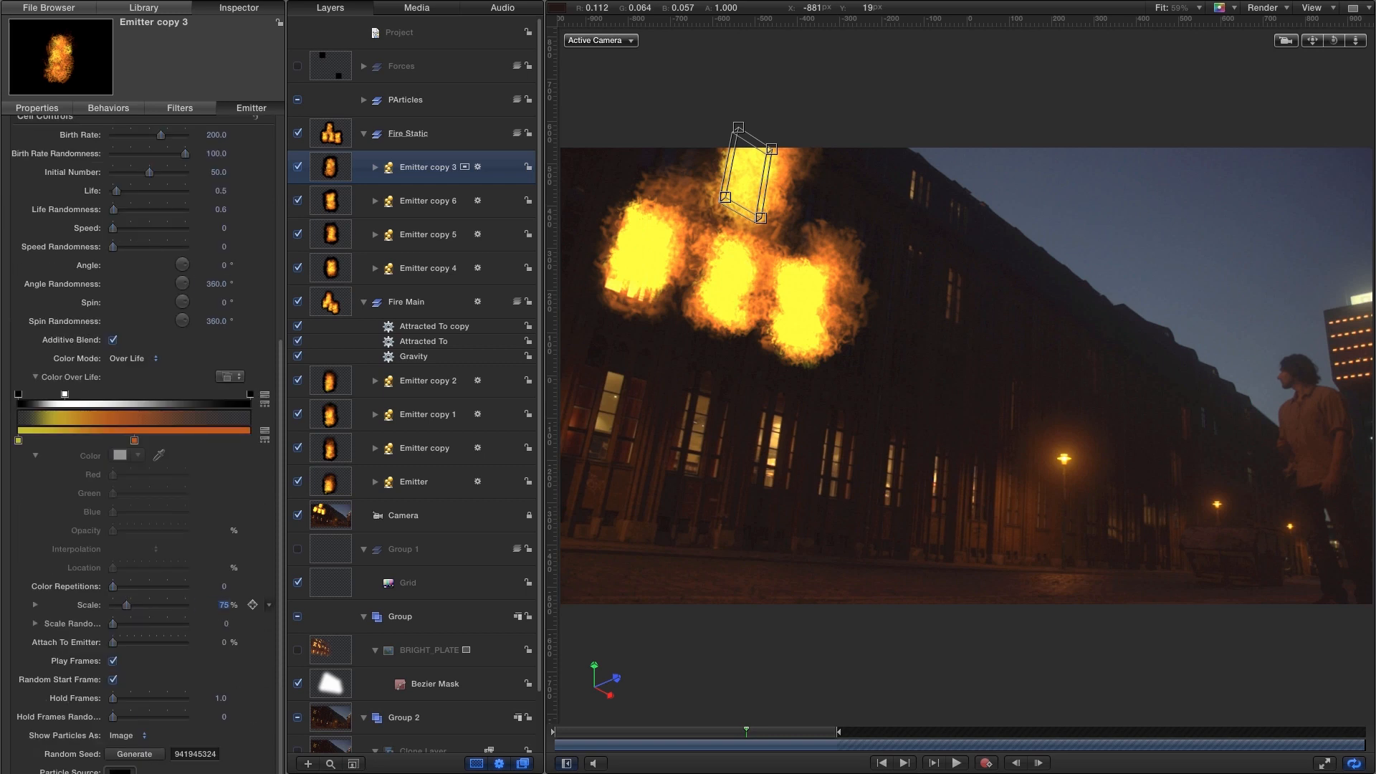
Delete Emitter copy 4, Emitter copy 5 and Emitter copy 6 from the Fire Static group
click(330, 202)
shift+click(331, 269)
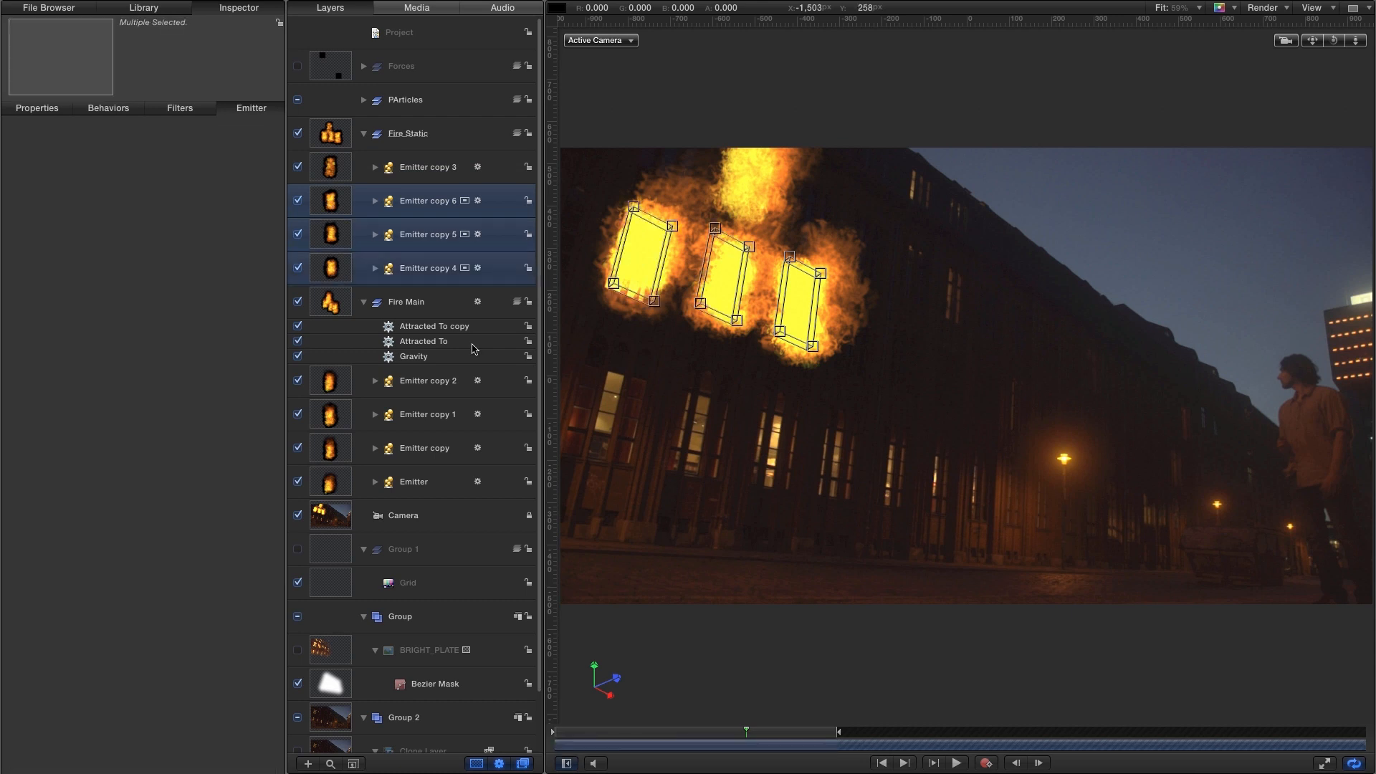
key(Delete)
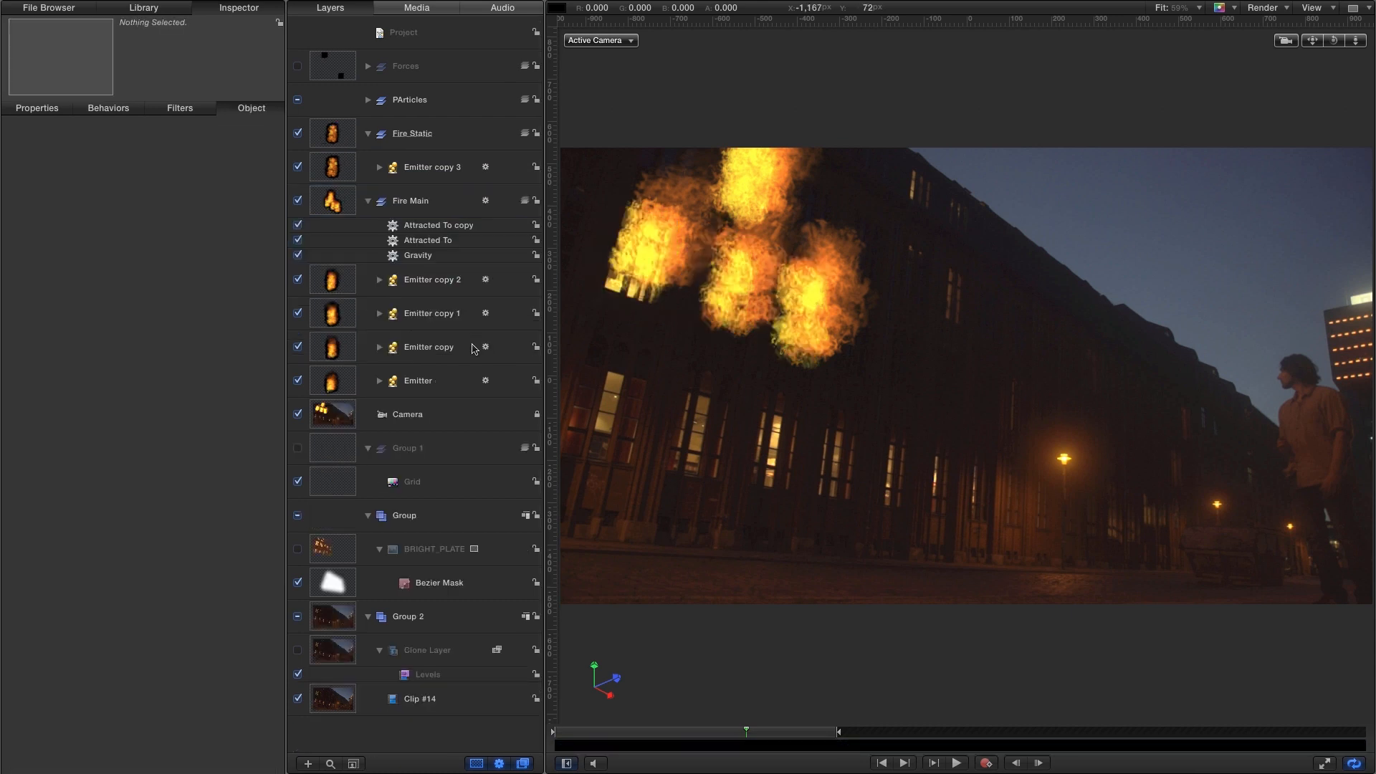
Duplicate Emitter copy 3 in Fire Static and place the duplicate over the leftmost burning window
click(332, 165)
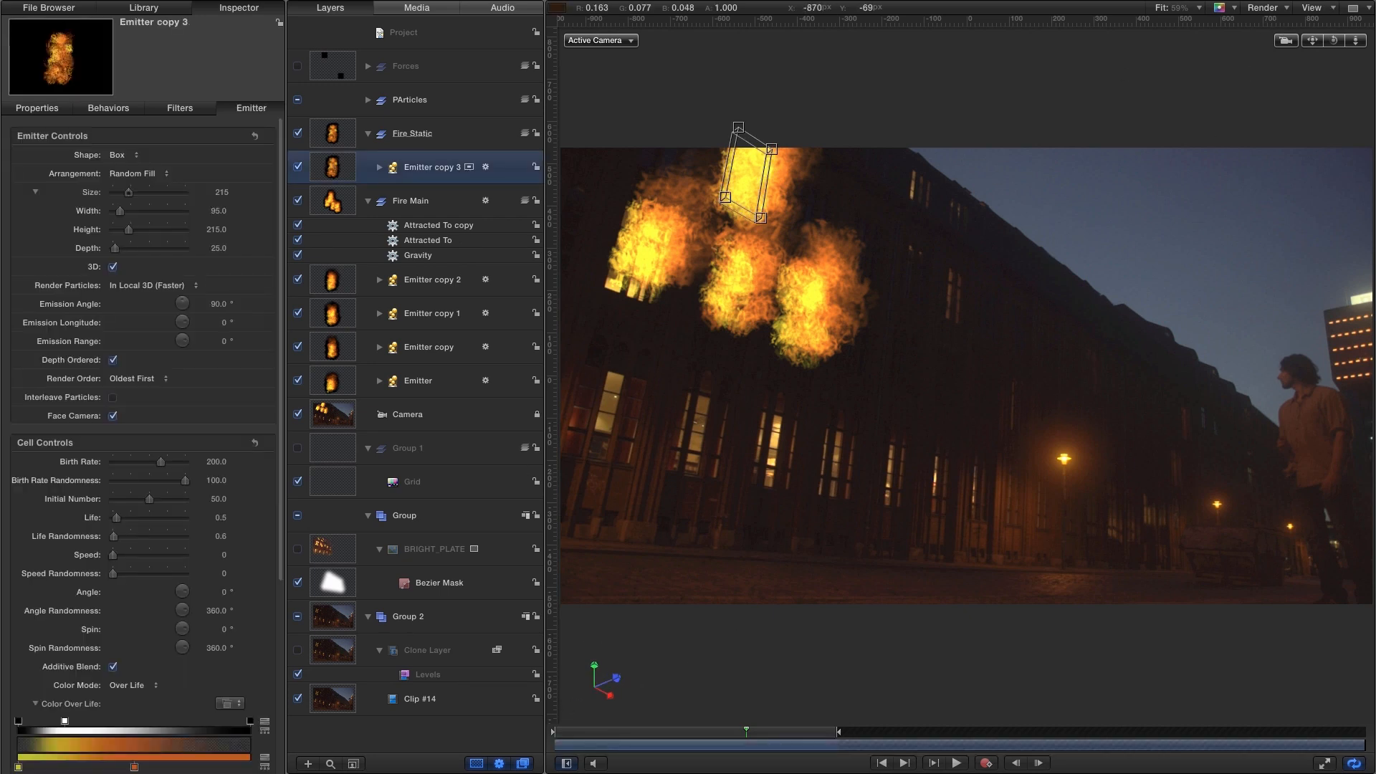
click(362, 766)
click(362, 765)
right_click(334, 159)
click(373, 205)
drag(740, 173, 649, 257)
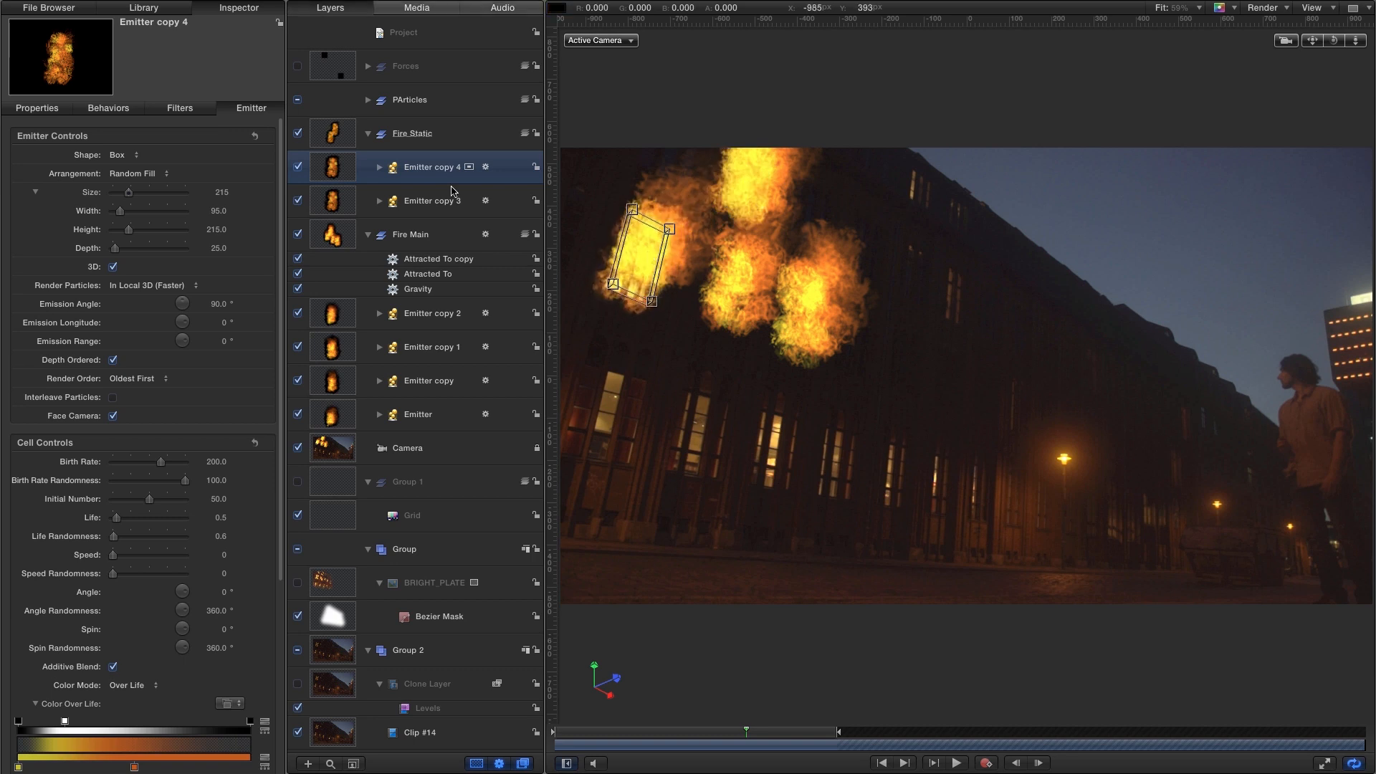
Duplicate Emitter copy 4 onto the lower middle burning window, and duplicate that copy onto the lower right one
right_click(332, 166)
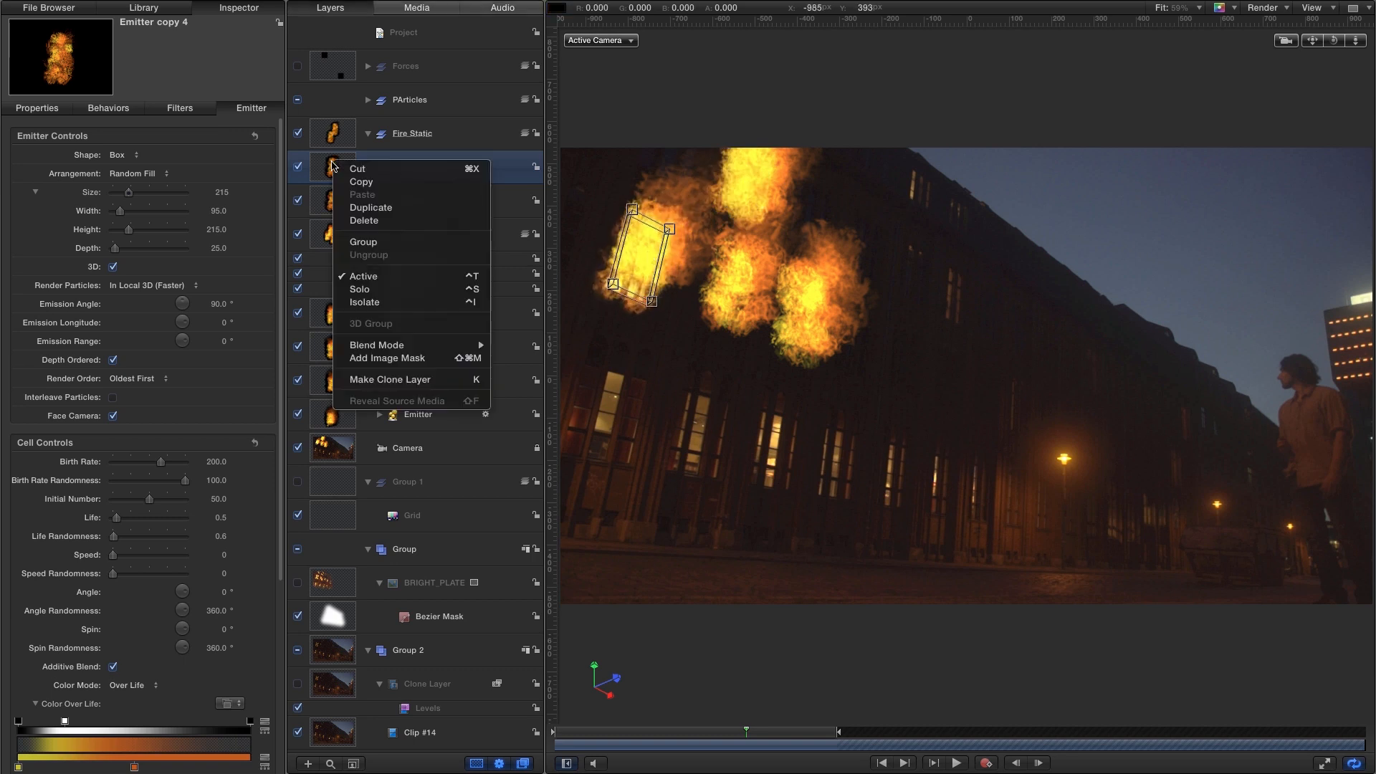
click(372, 206)
drag(640, 262, 736, 281)
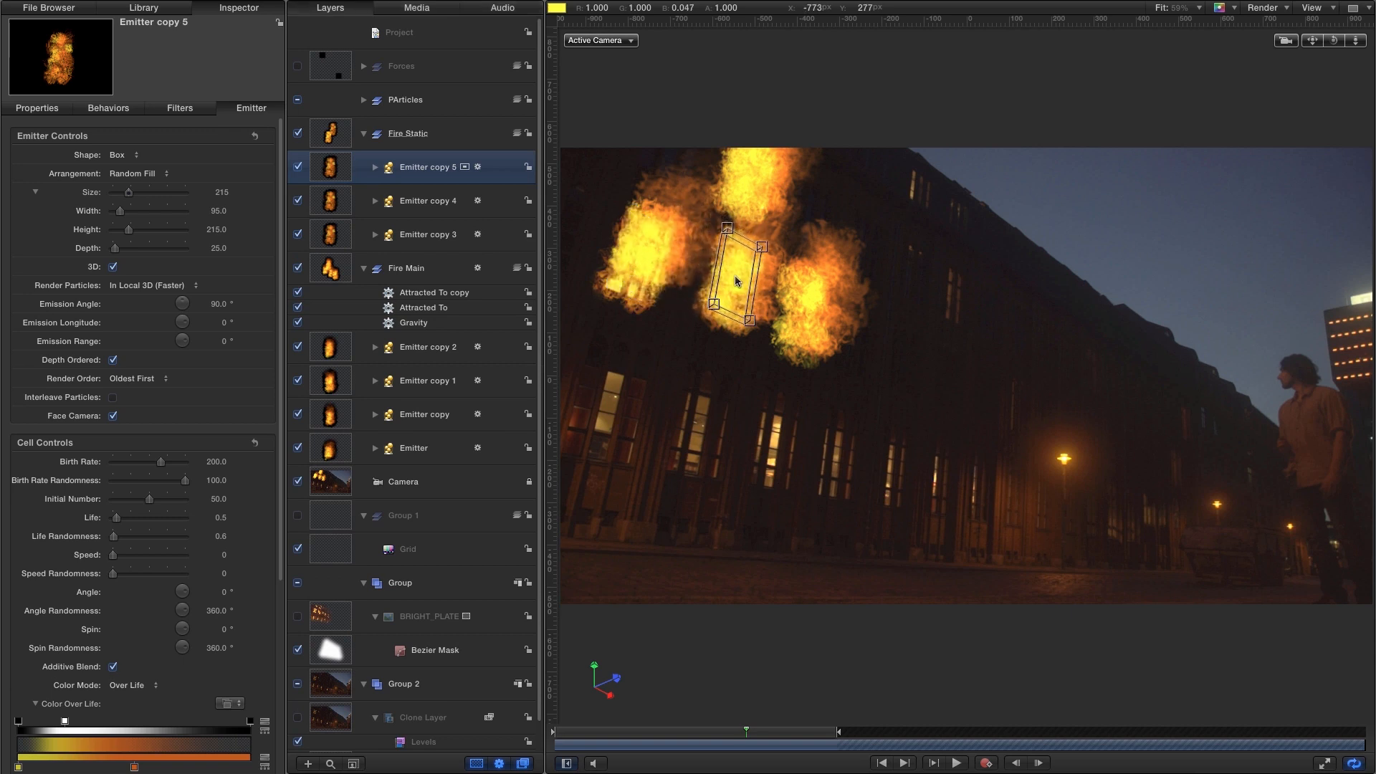
right_click(330, 165)
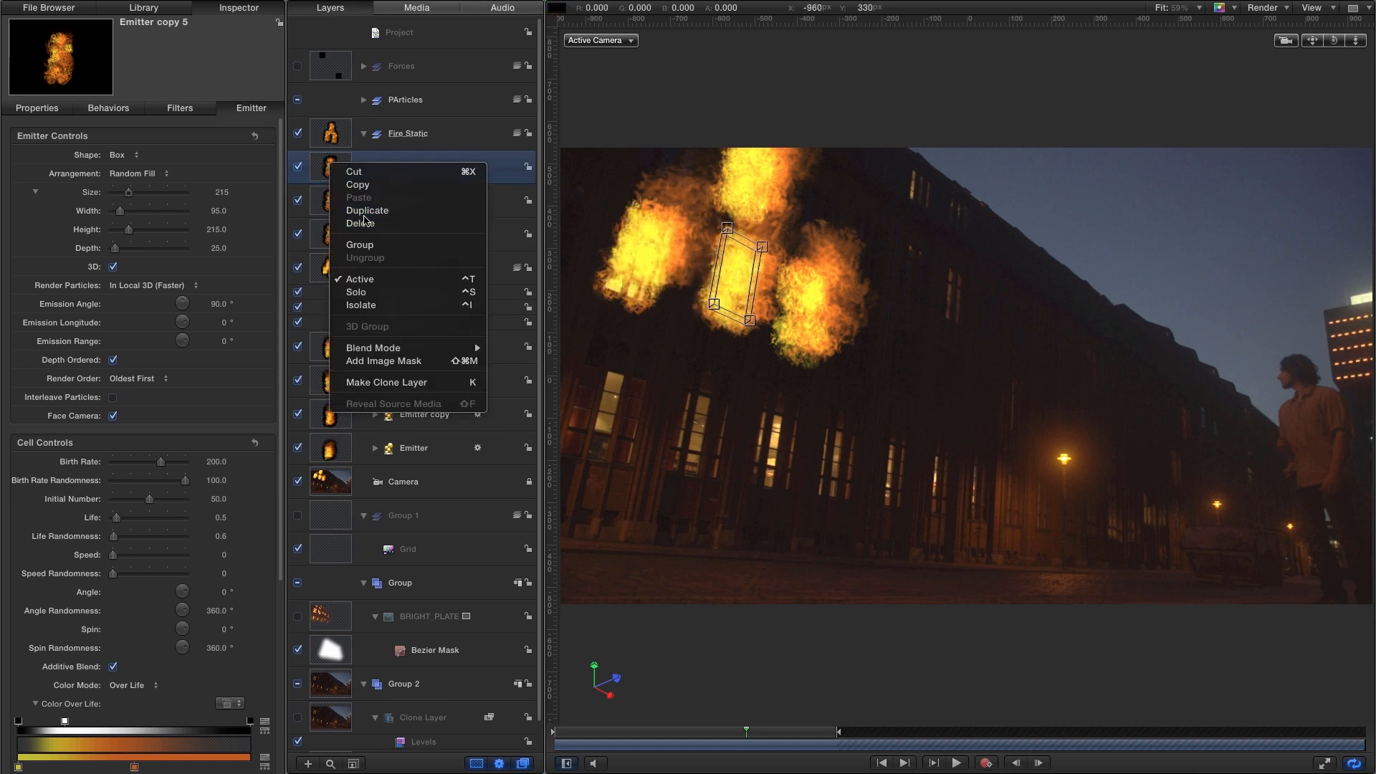
click(365, 211)
drag(733, 275, 801, 303)
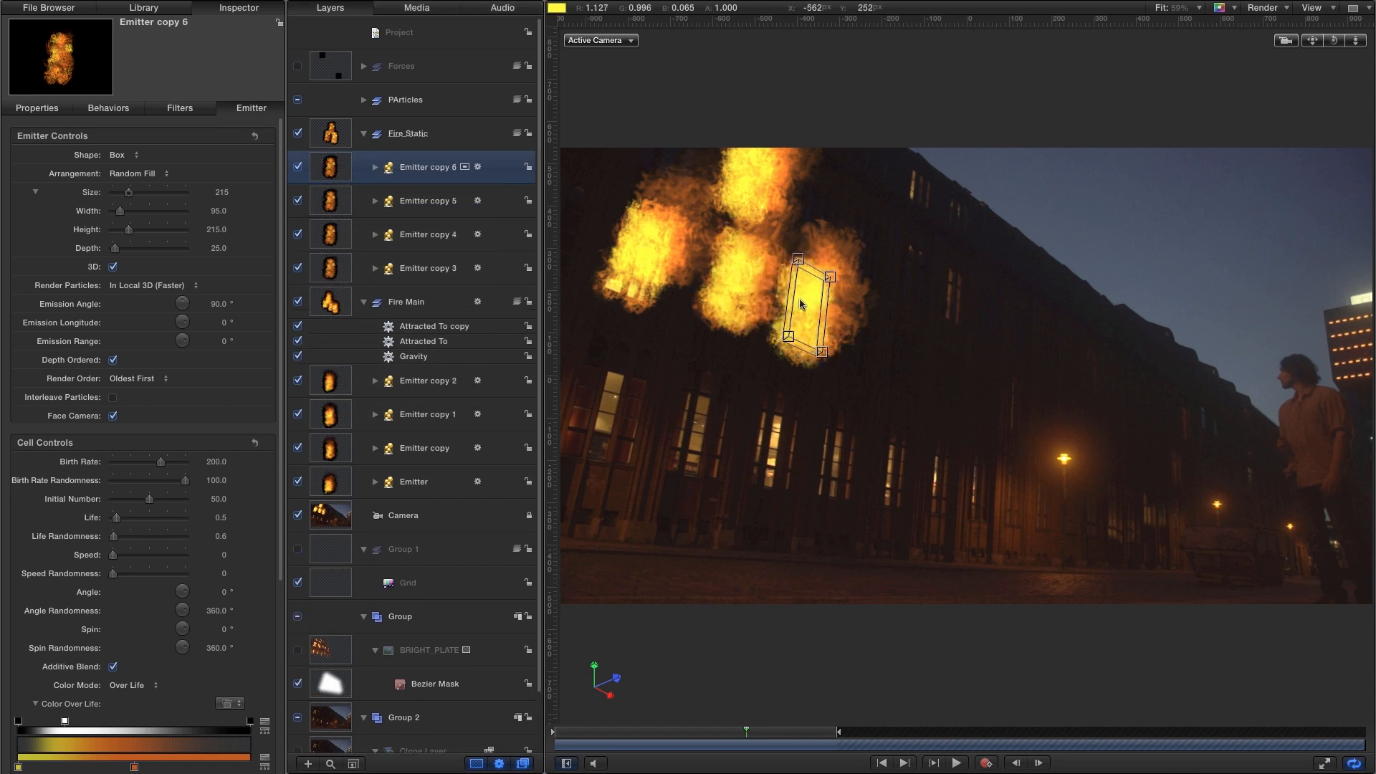
Shift Emitter copy 6 later in the timeline so that its static fire starts with a delay
click(640, 248)
click(320, 163)
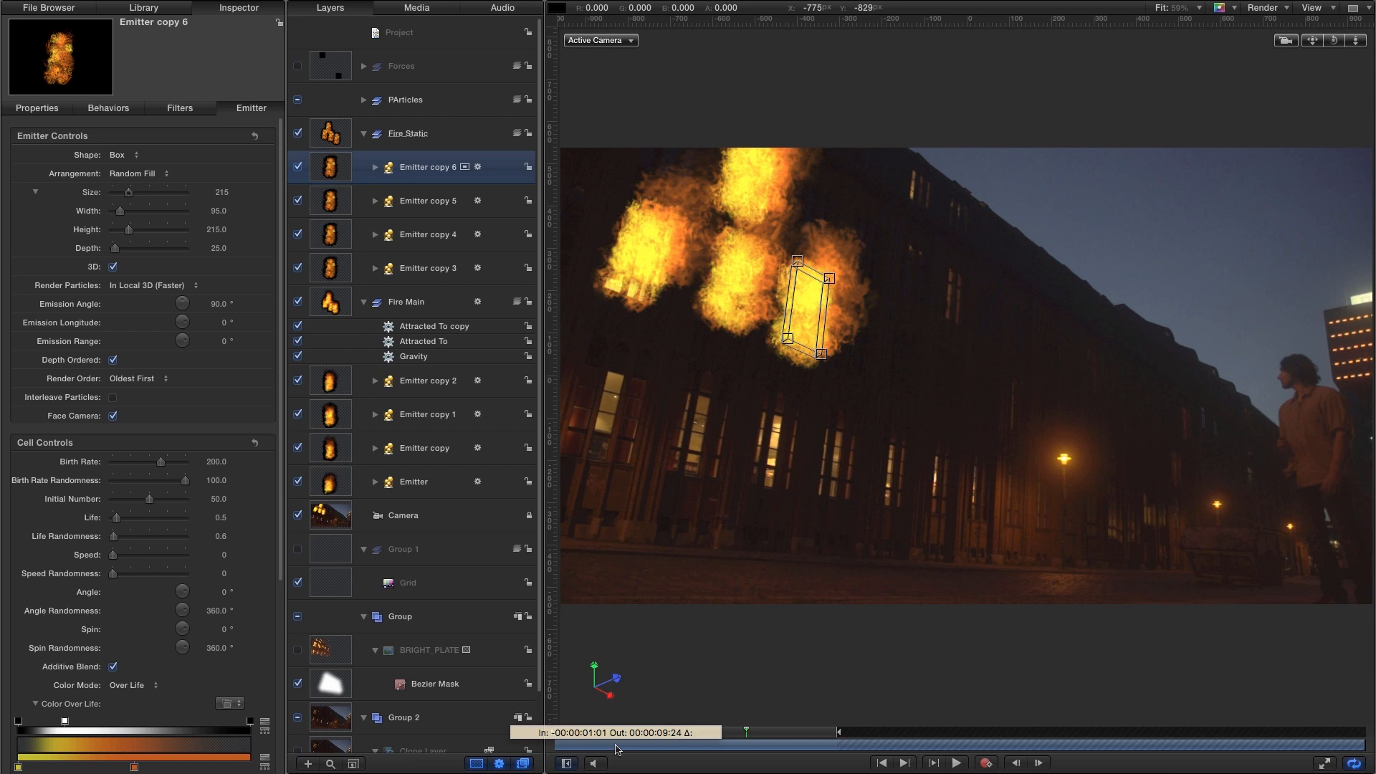
drag(617, 749, 820, 751)
drag(645, 739, 761, 755)
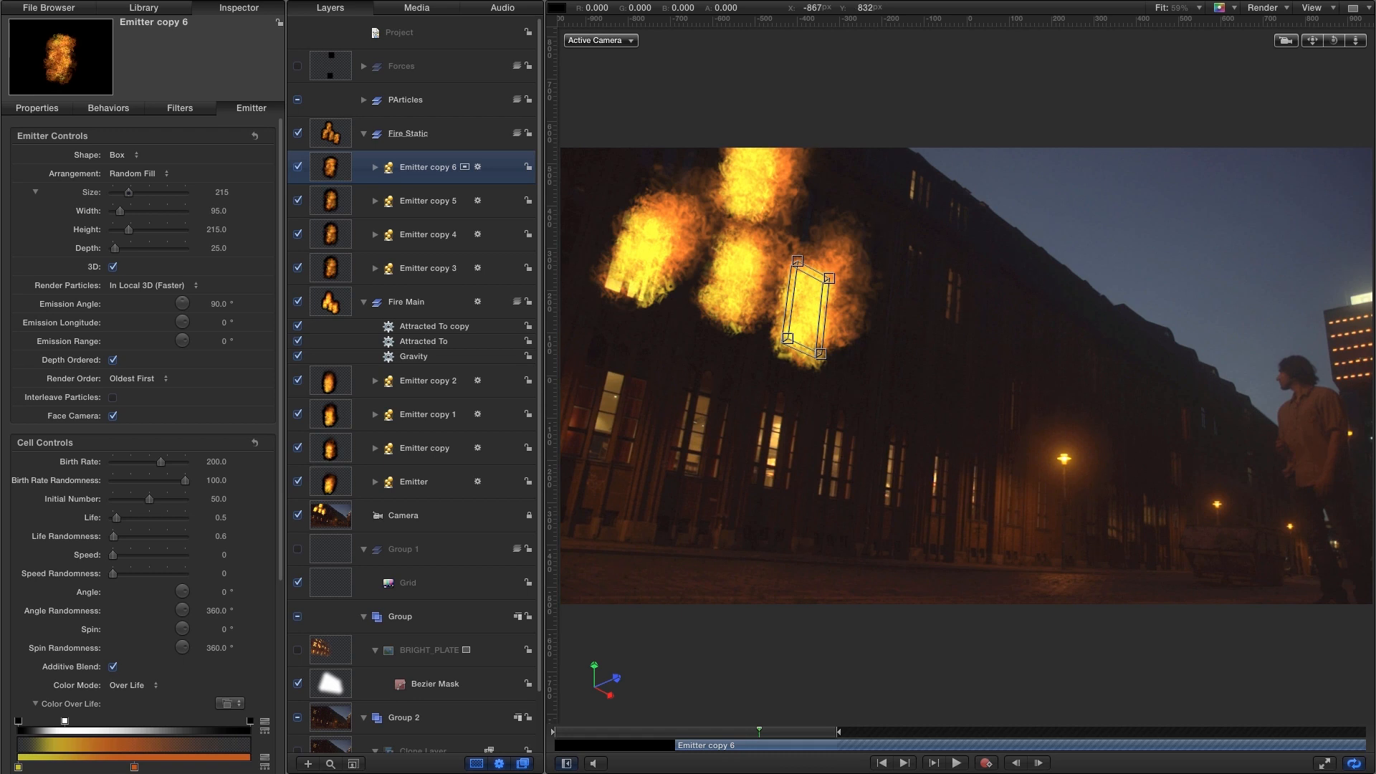
Toggle the Fire Static group's visibility off and on to compare the window fires with and without it
click(298, 134)
click(298, 133)
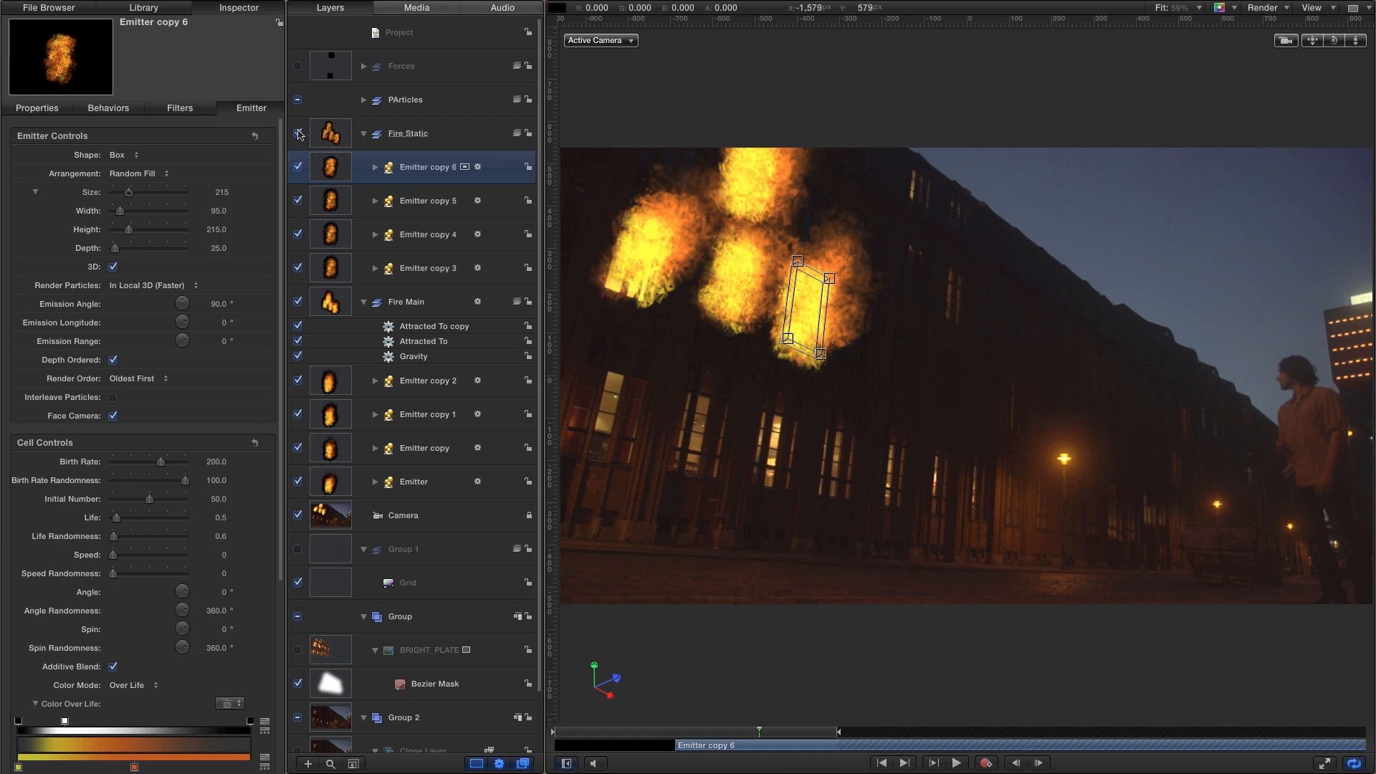
click(298, 133)
click(298, 133)
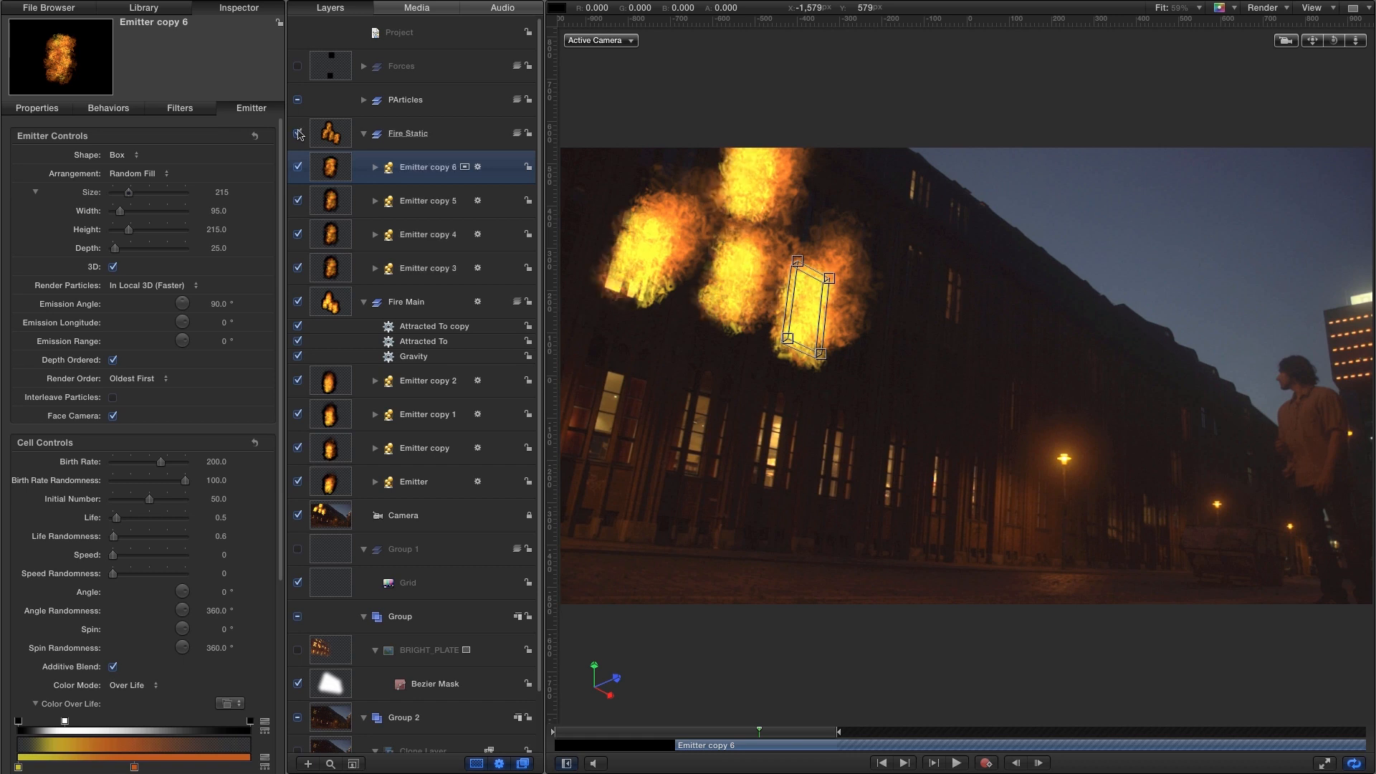